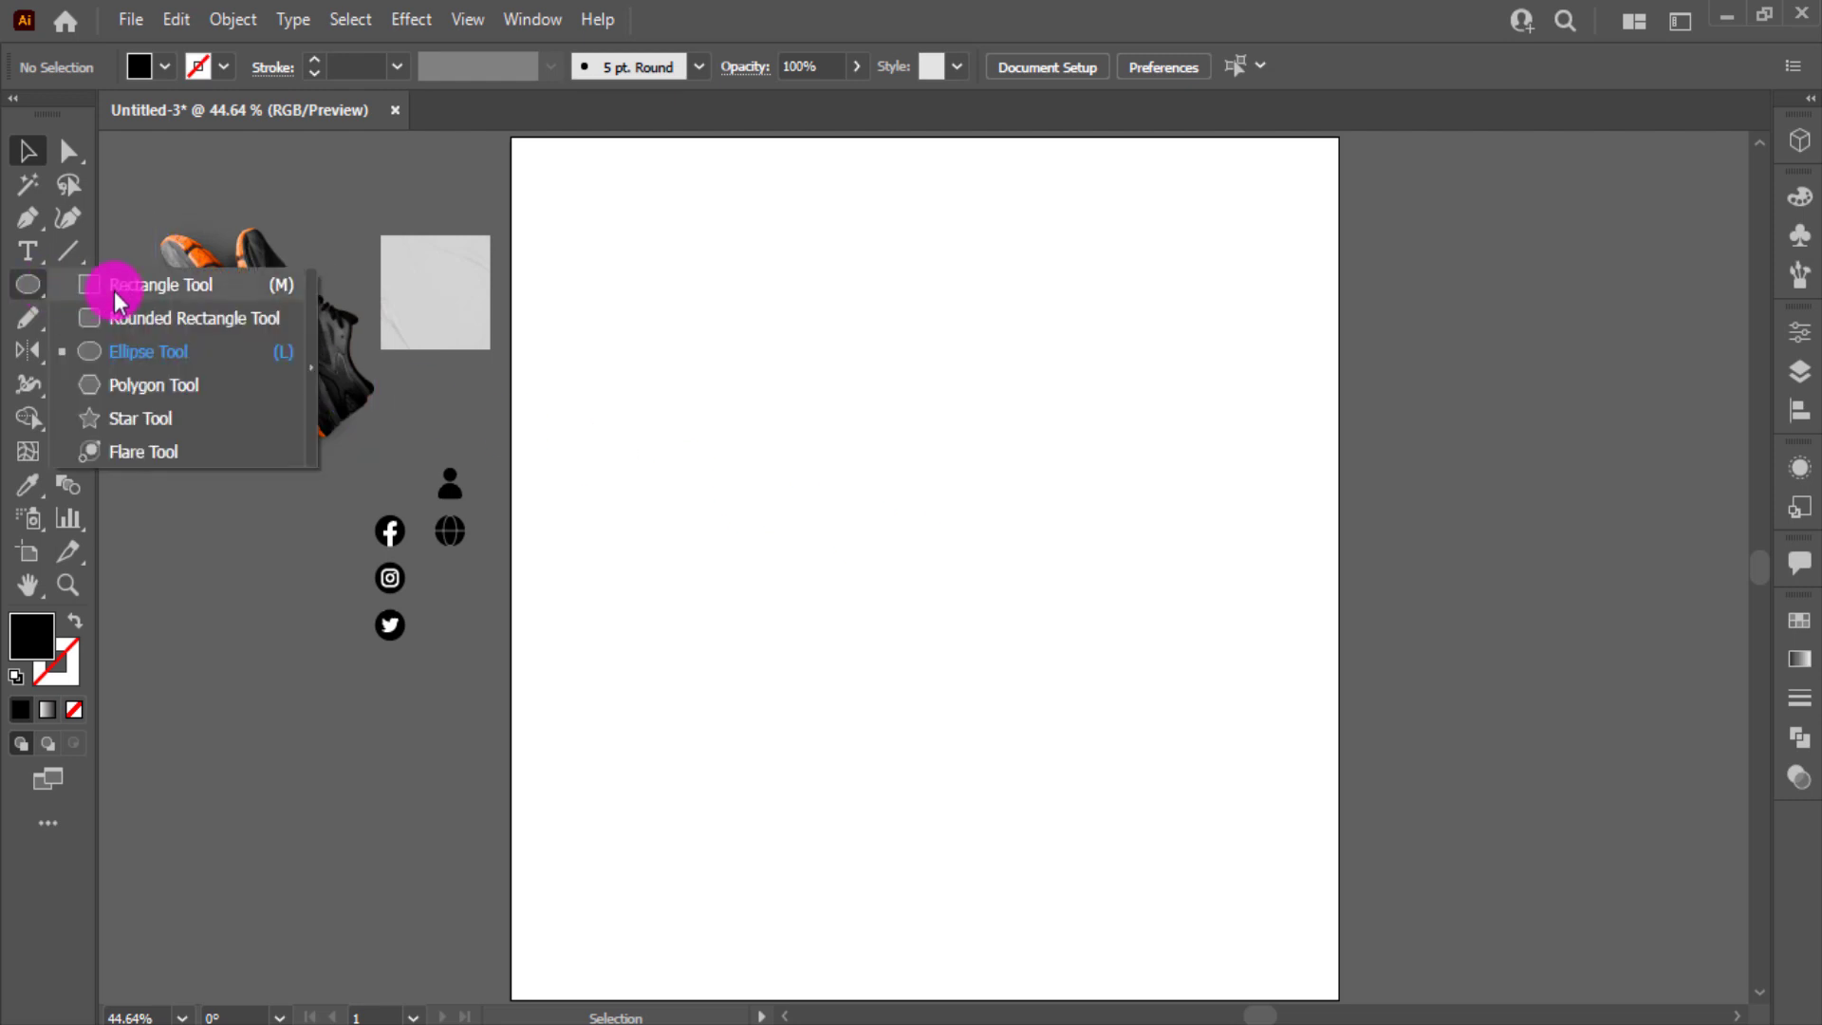
Create a 1000 × 1000 px rectangle centred horizontally and aligned to the artboard top
left_click_drag(43, 287, 112, 285)
left_click(764, 390)
type("1000")
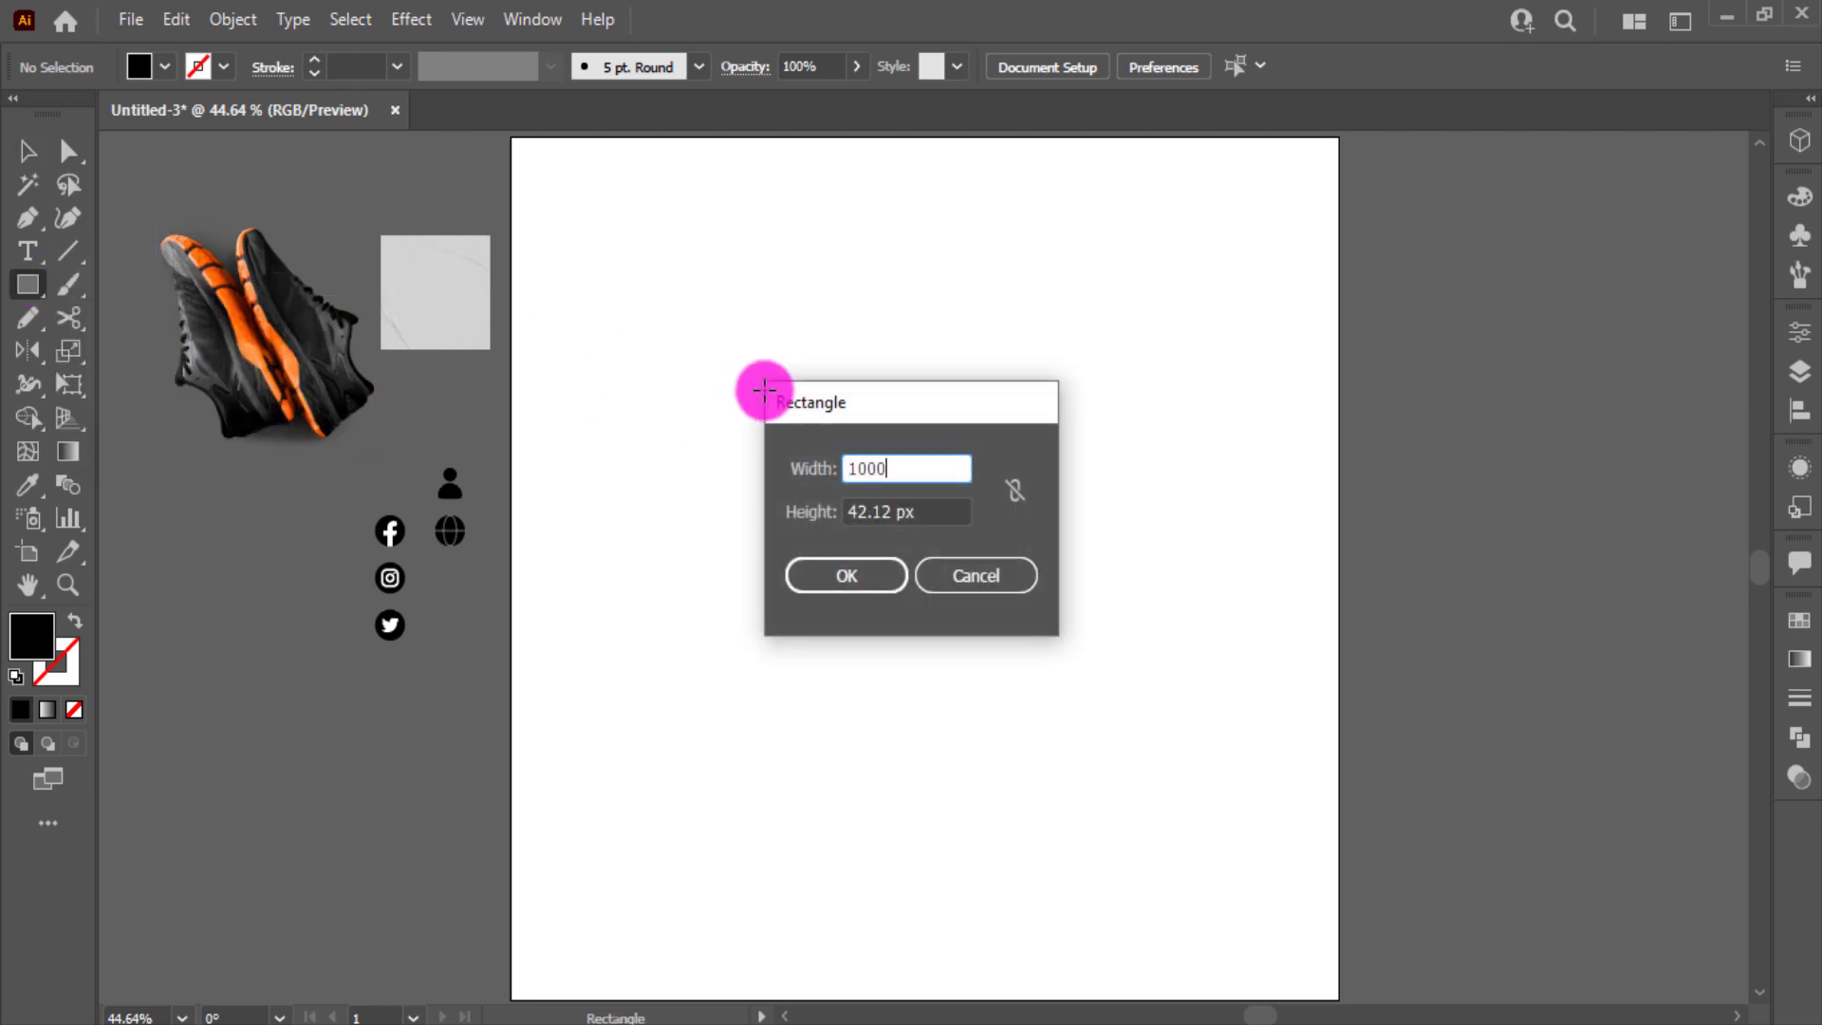
key("Tab")
type("1")
key("Return")
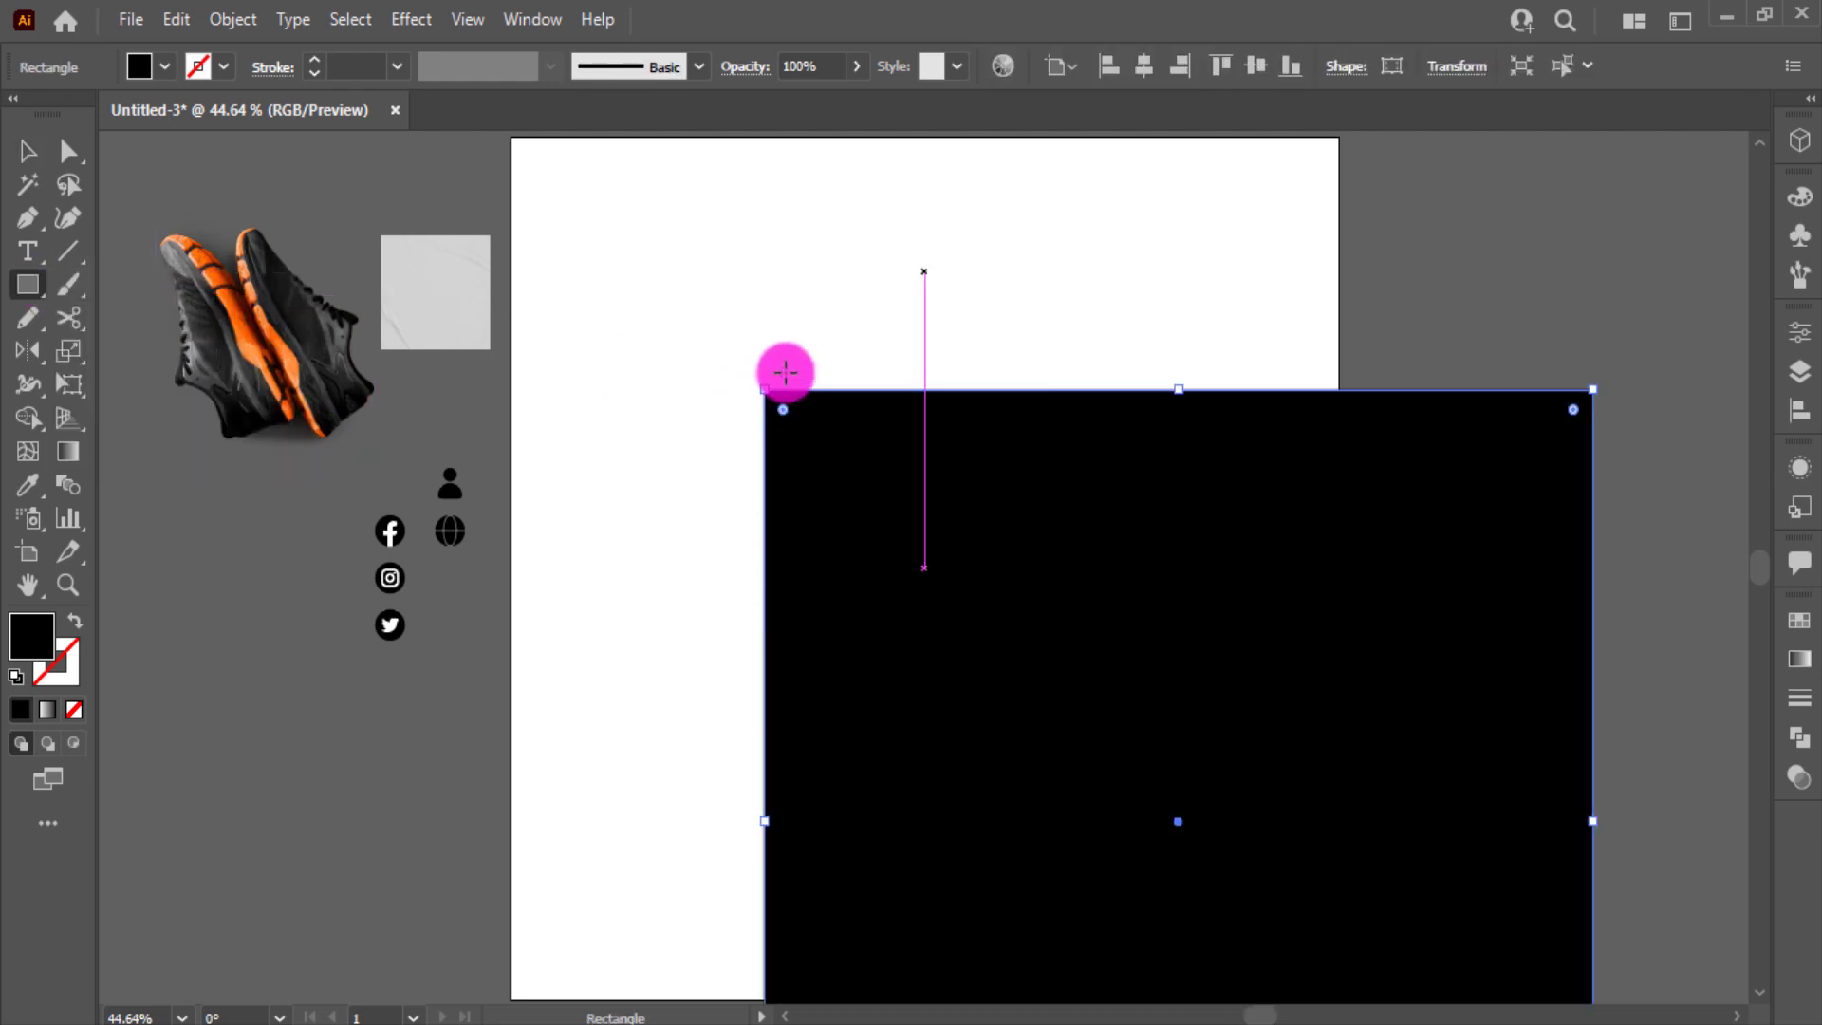
left_click(1145, 67)
left_click(1238, 69)
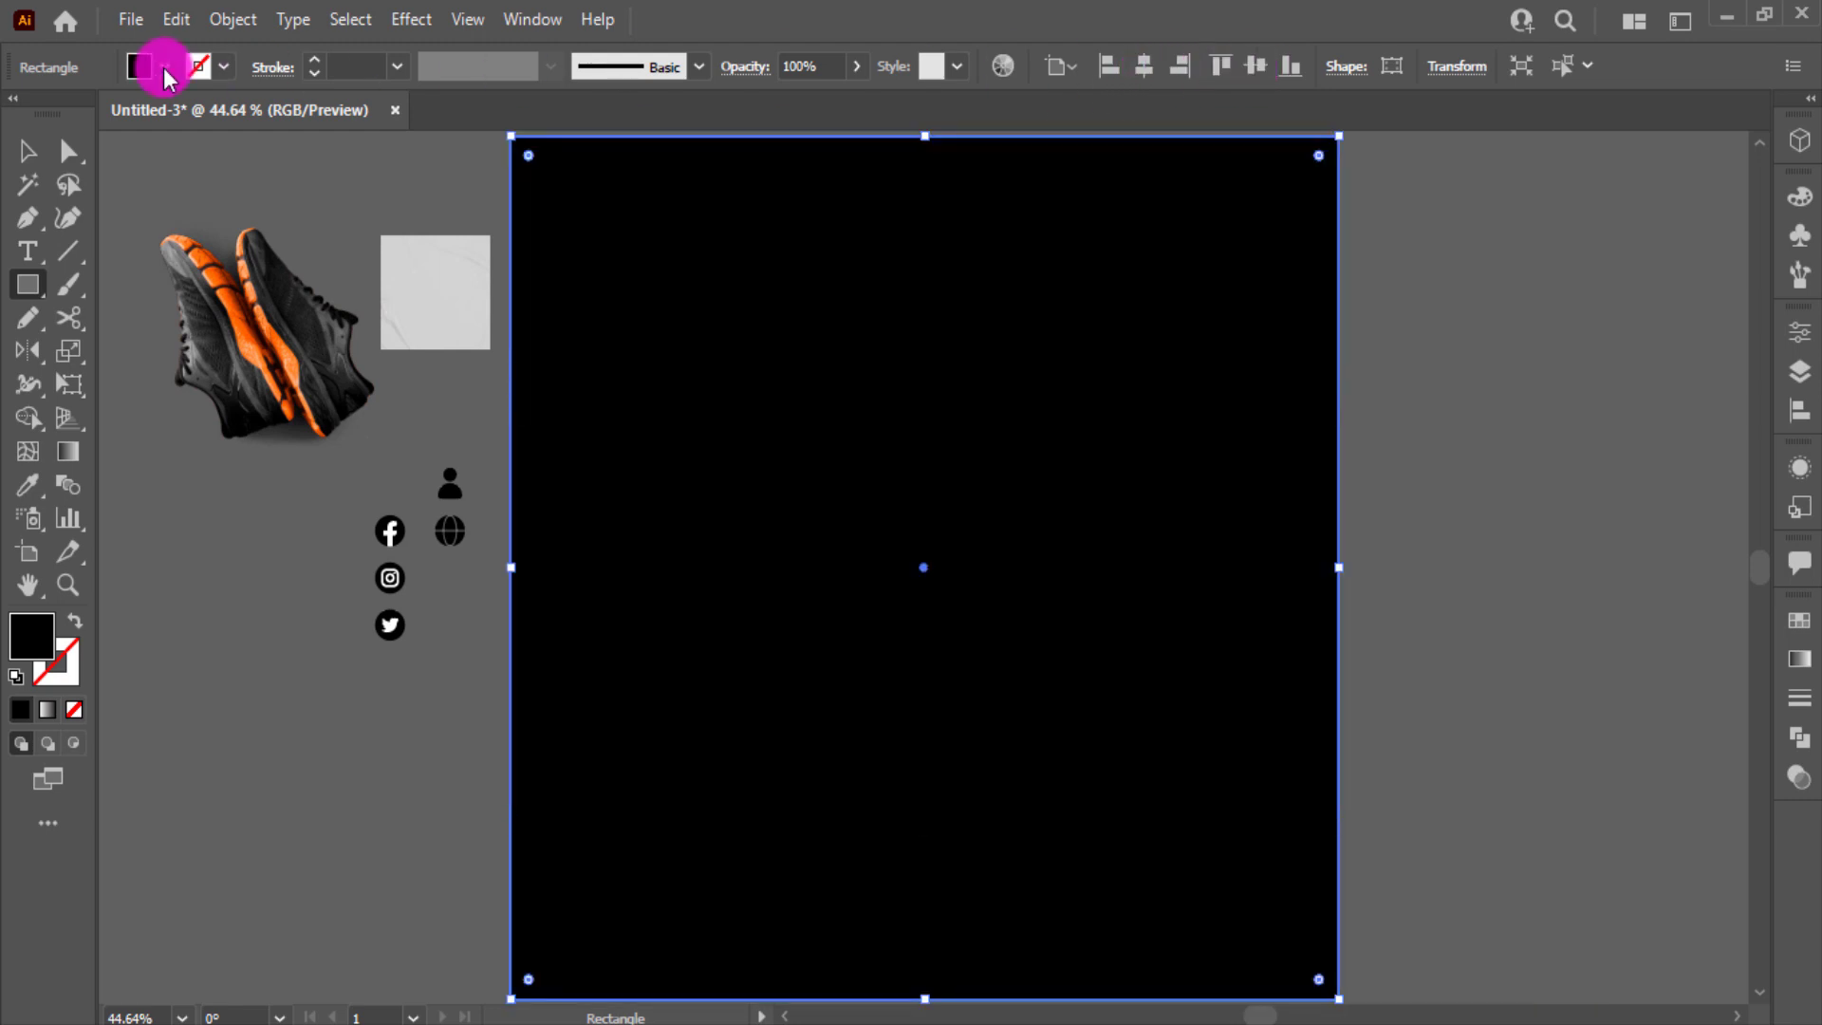
Fill the background rectangle with white and deselect it
left_click(165, 68)
left_click(60, 115)
left_click(830, 19)
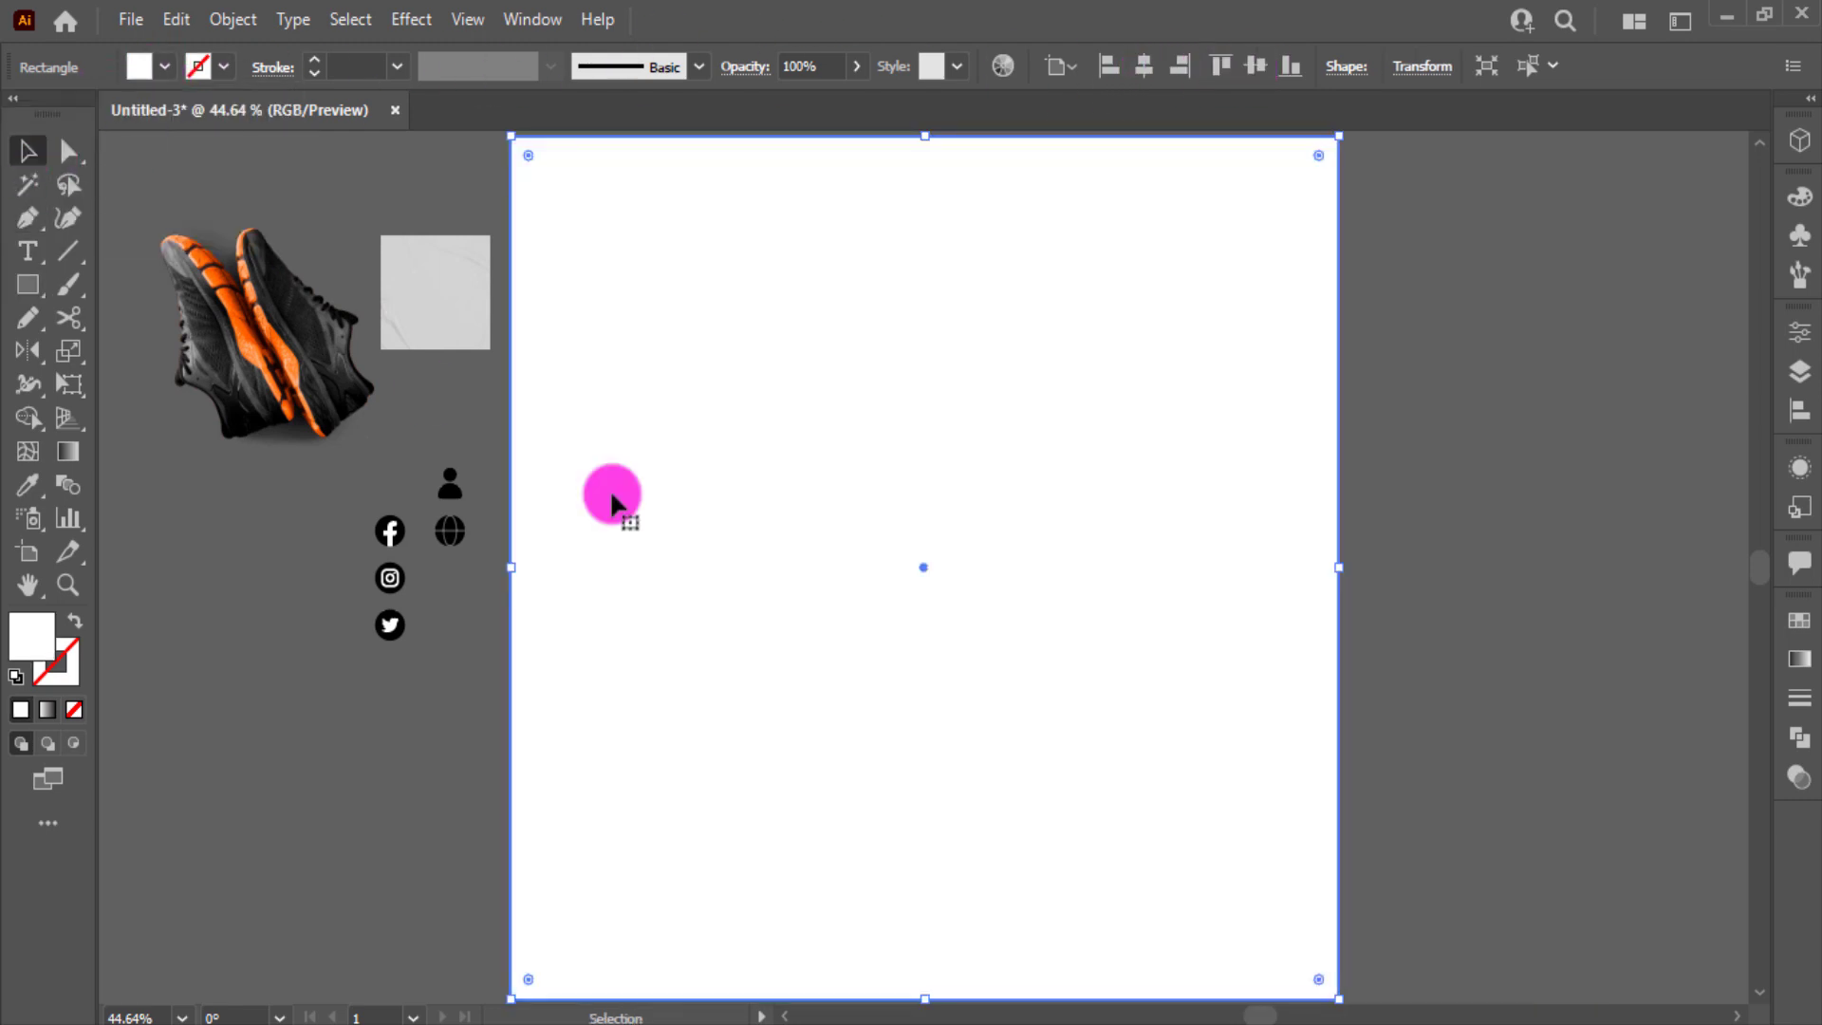
key("ctrl+2")
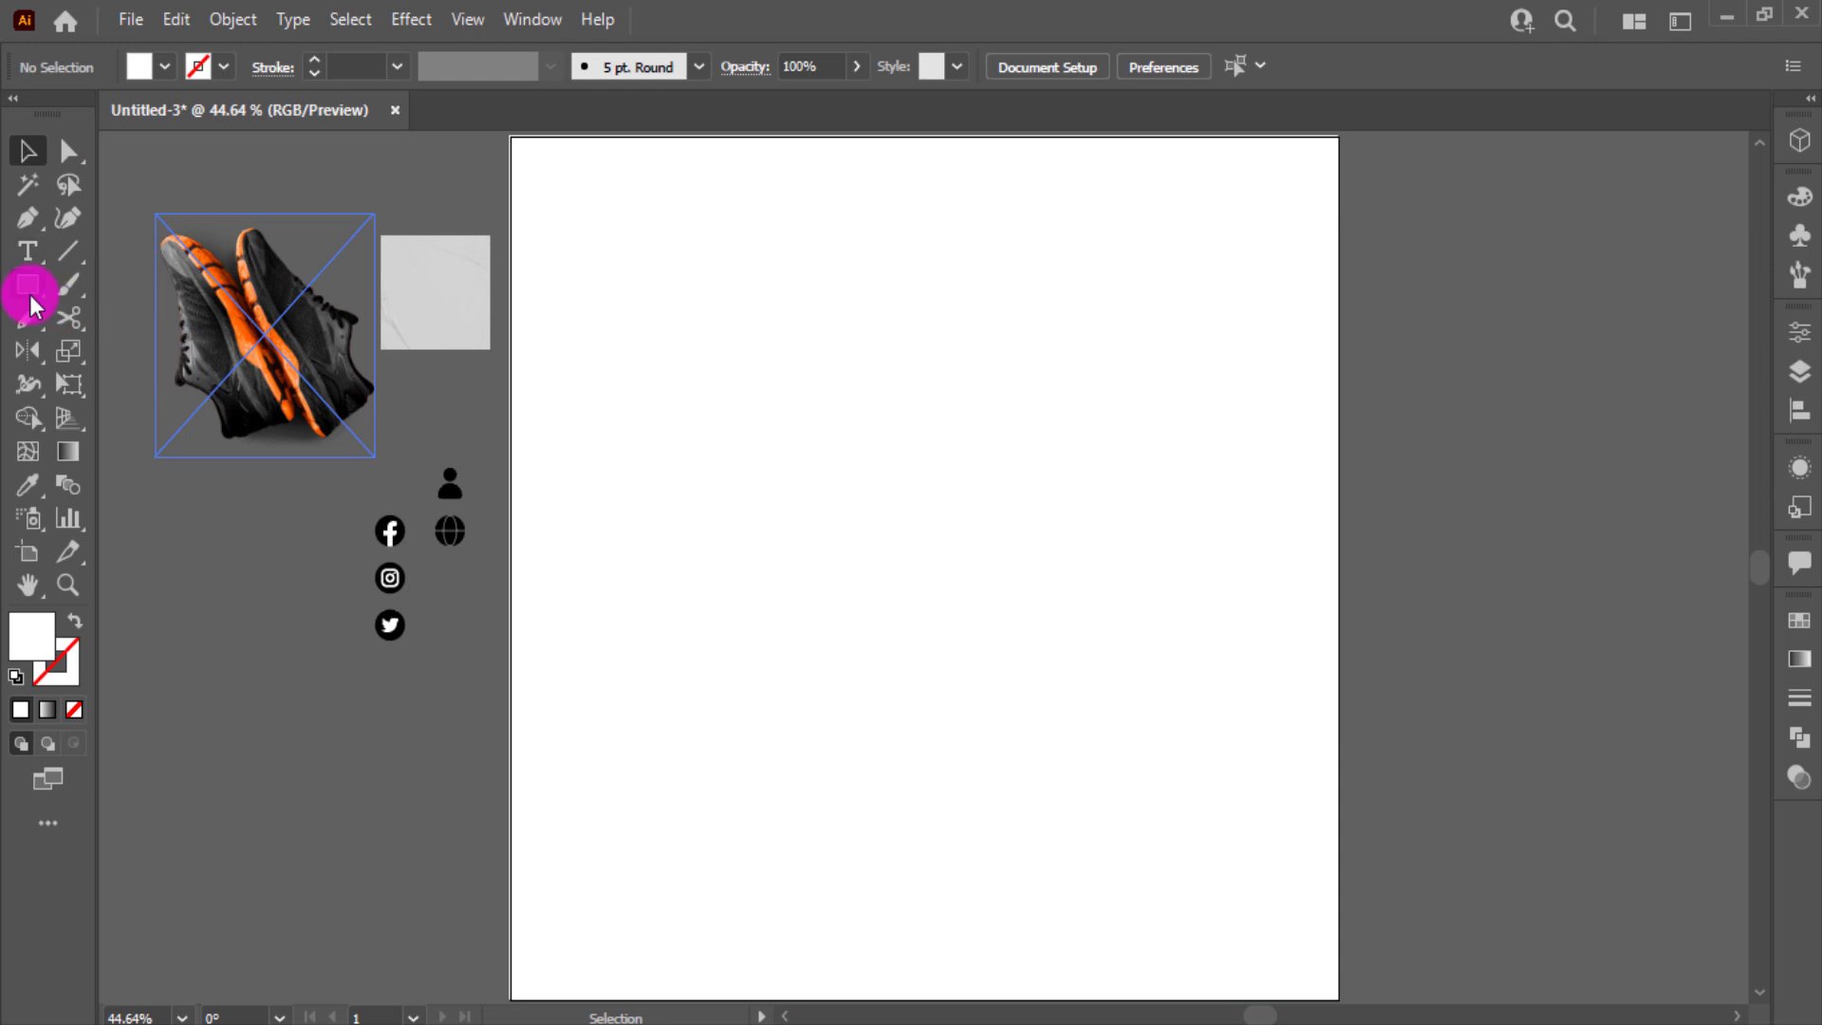
Draw a circle near the artboard middle and fill it near-black #1e1d1e
left_click_drag(30, 296, 144, 357)
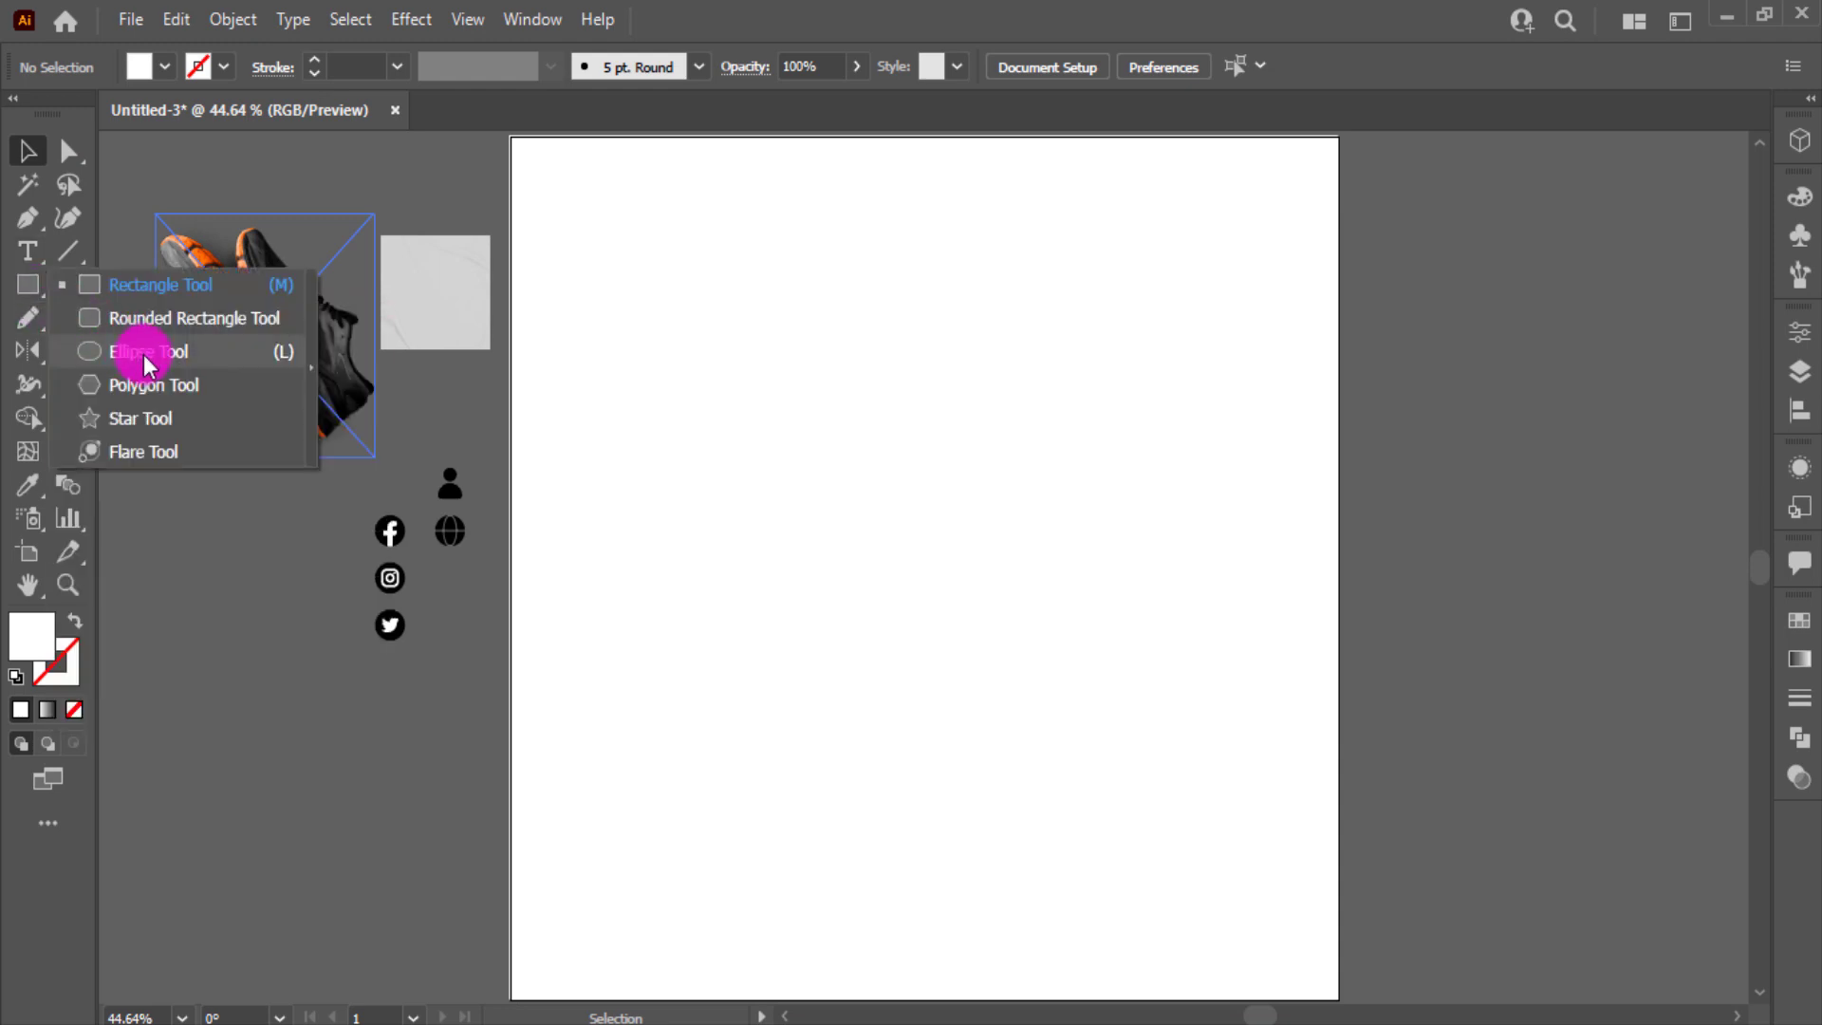
left_click(144, 354)
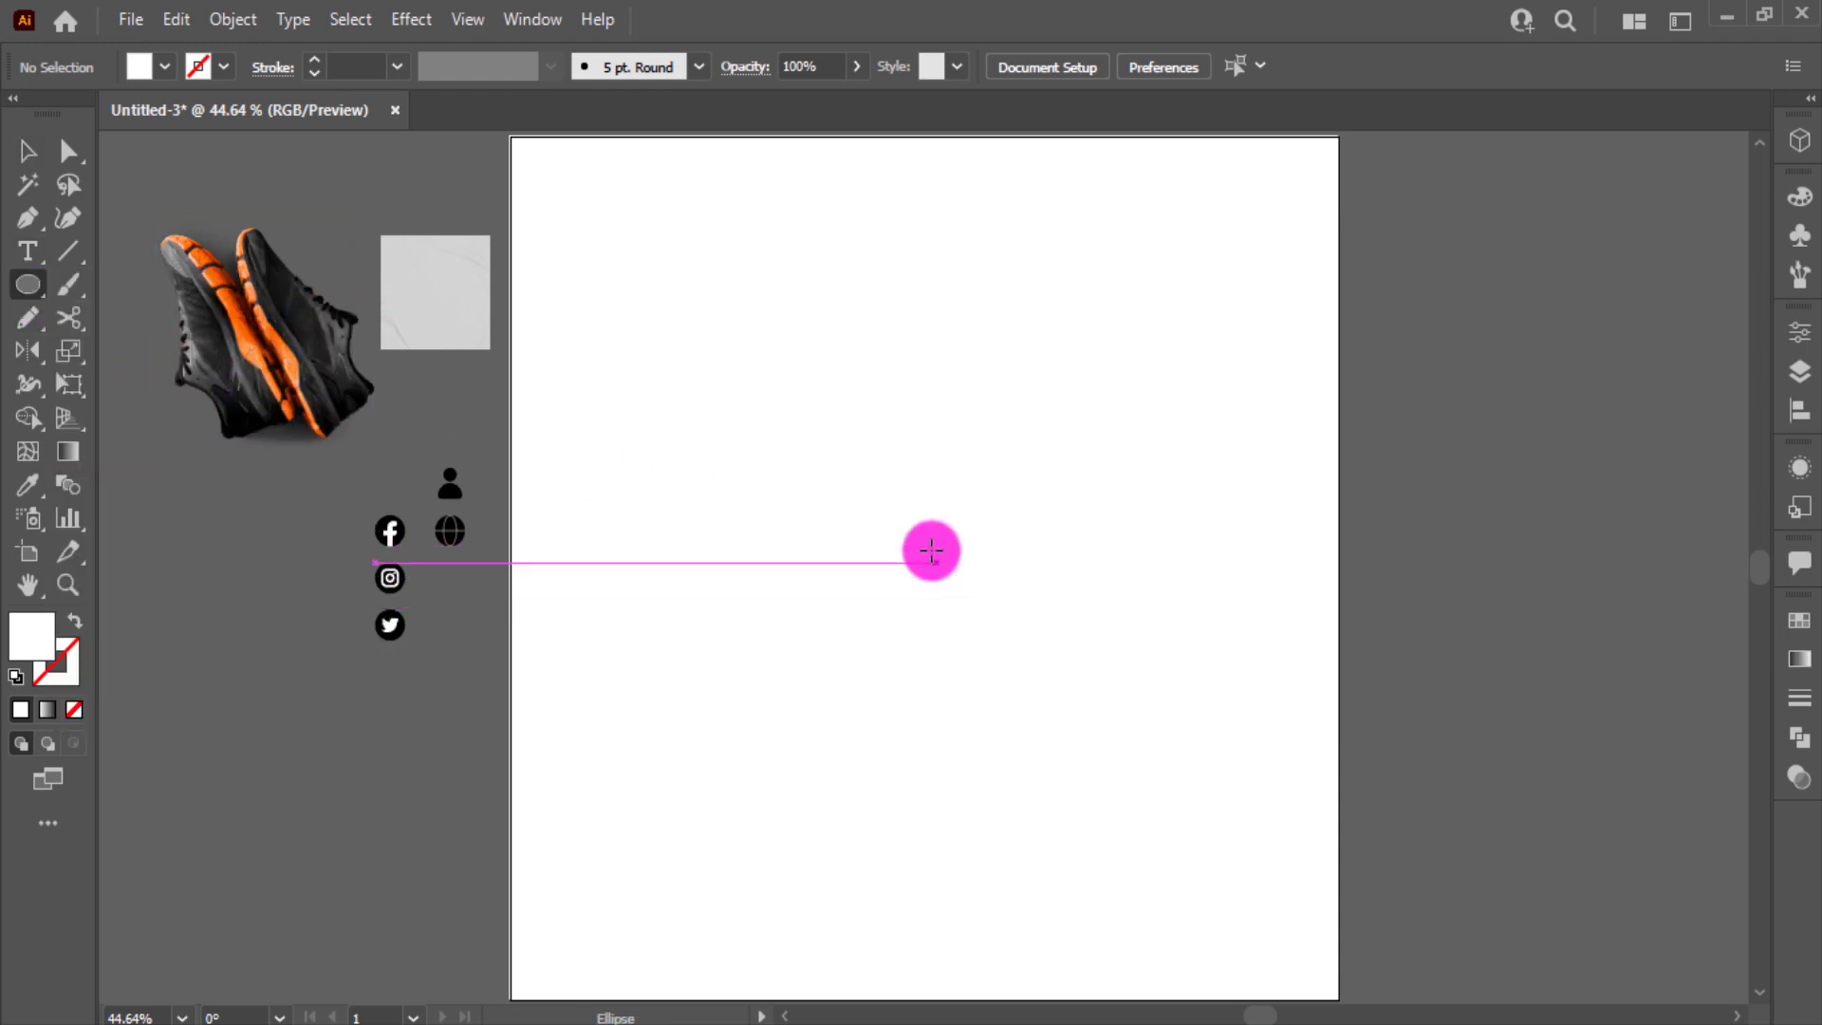
left_click_drag(906, 560, 1070, 725)
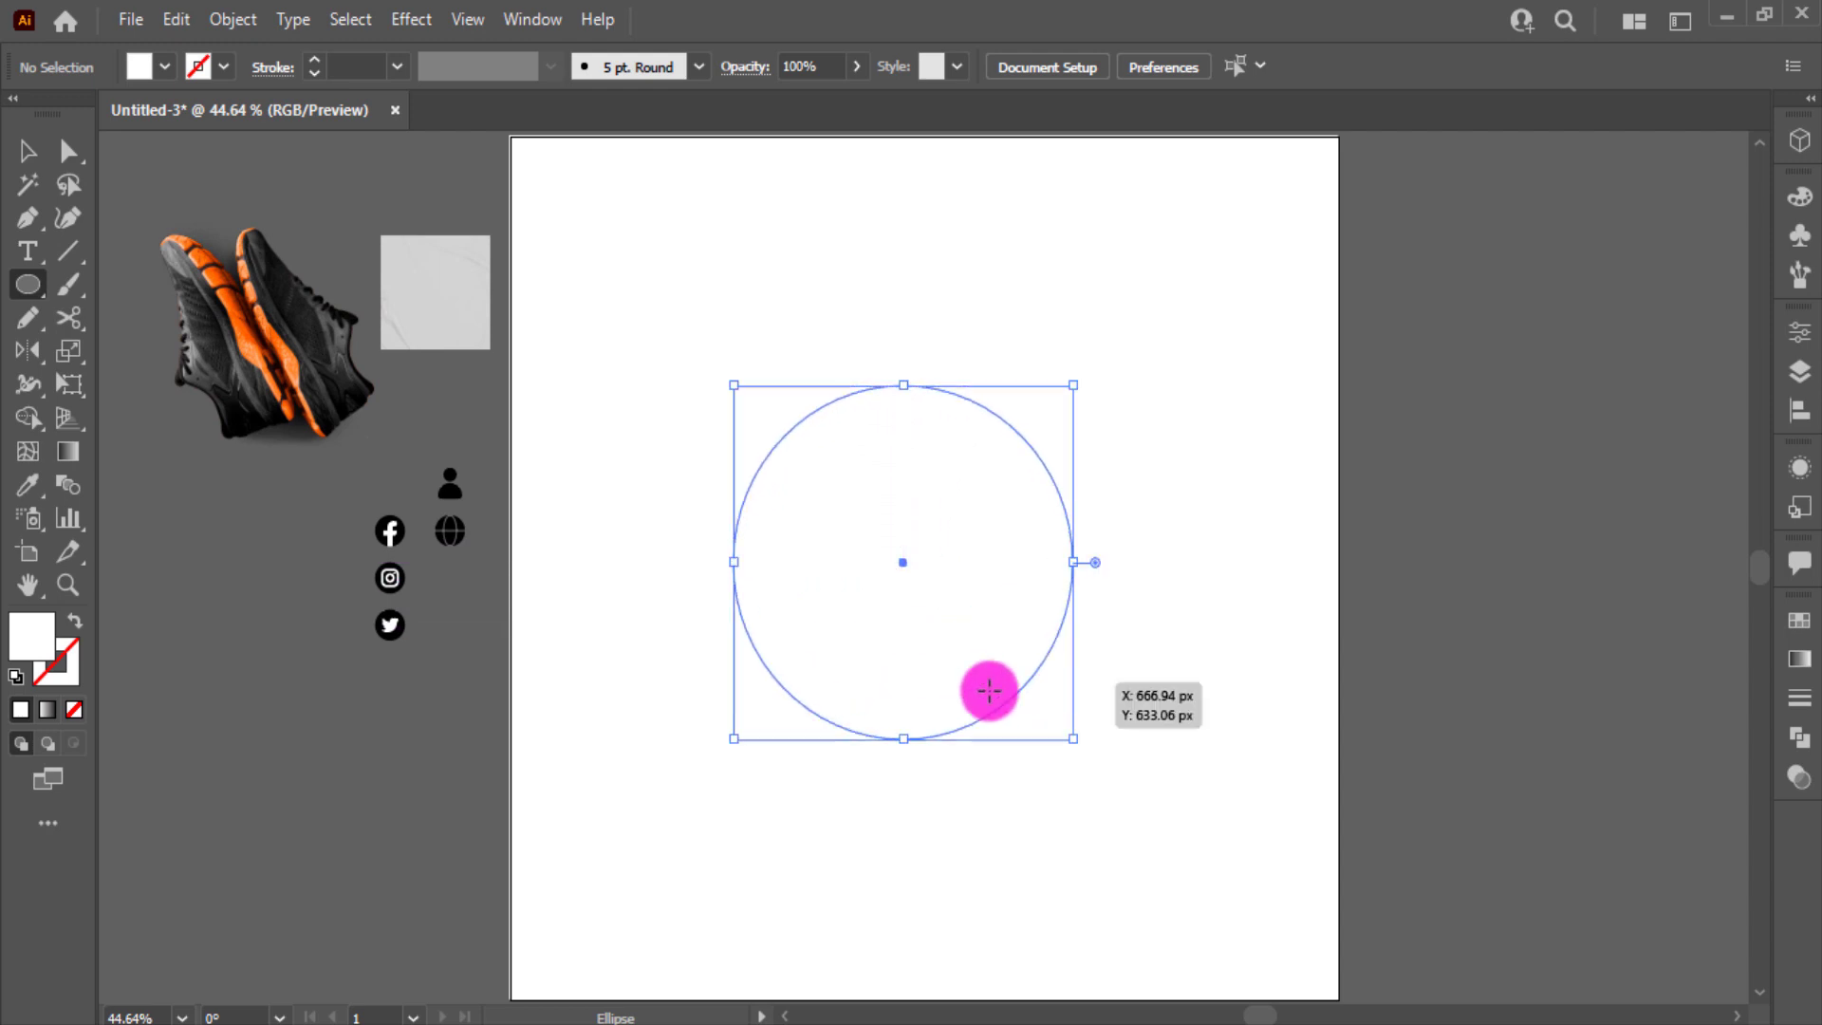
double_click(28, 650)
left_click(111, 720)
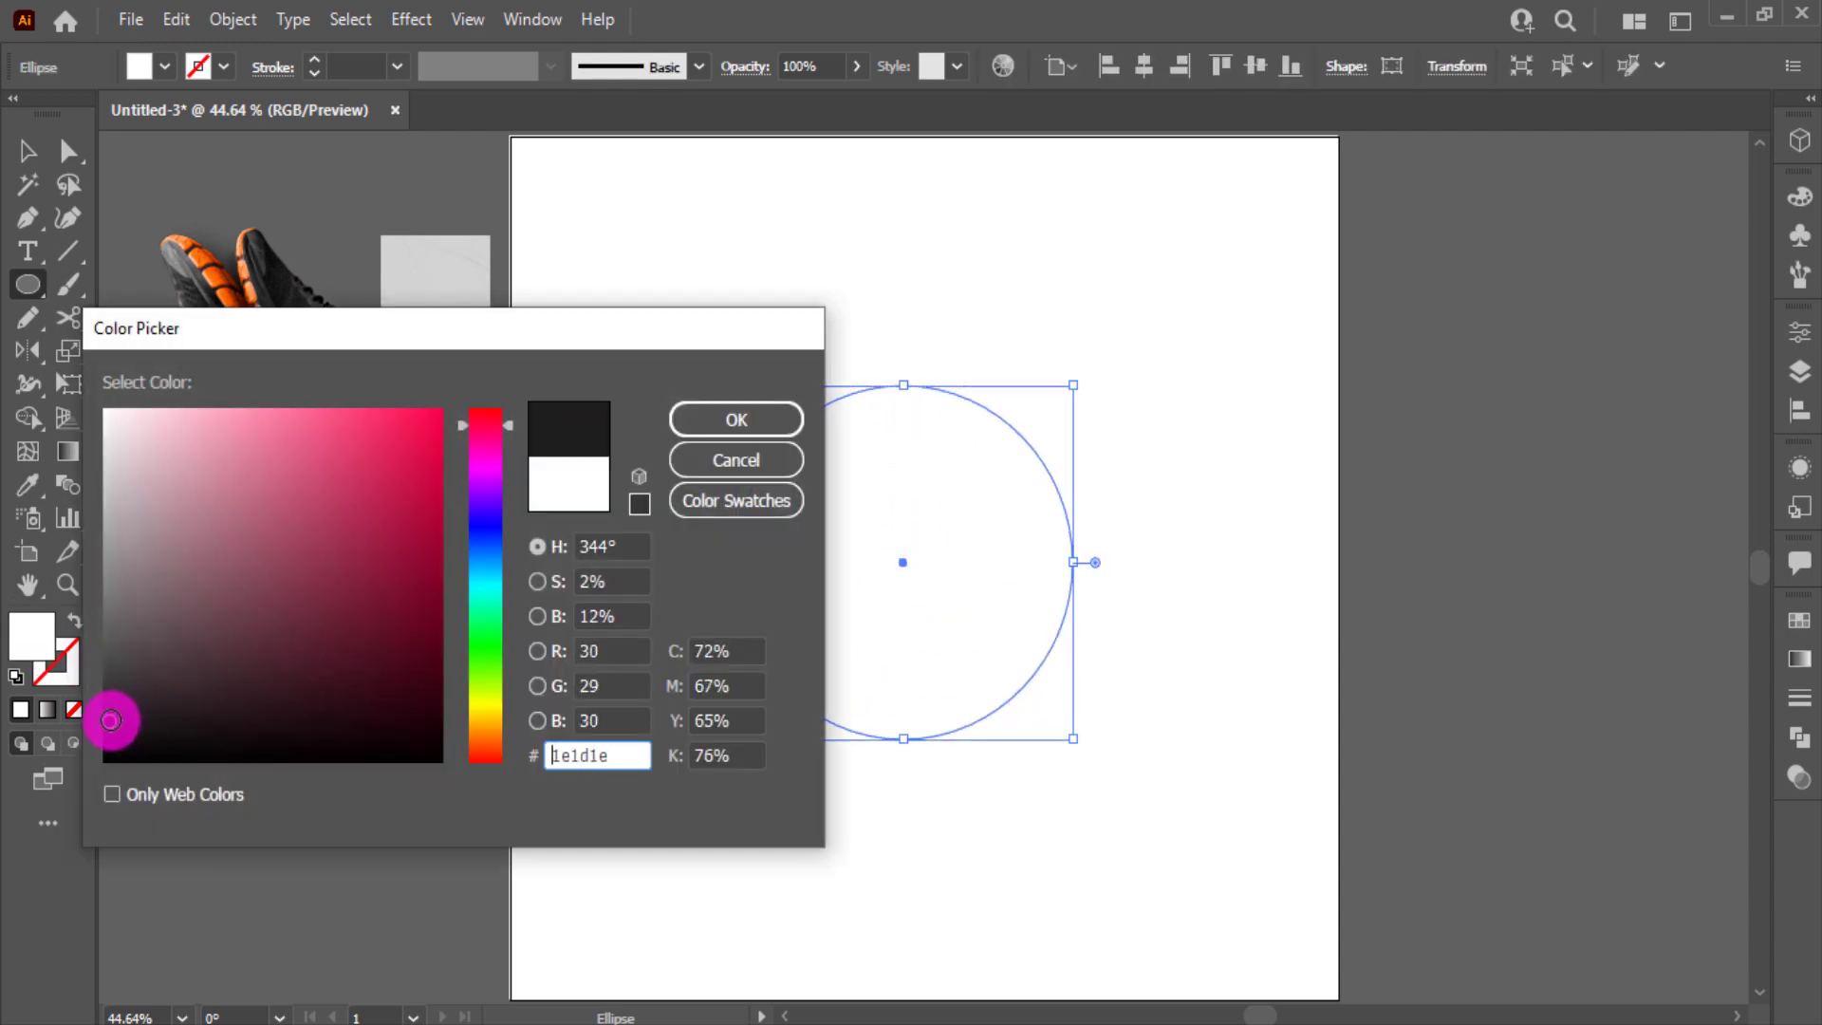
left_click(713, 418)
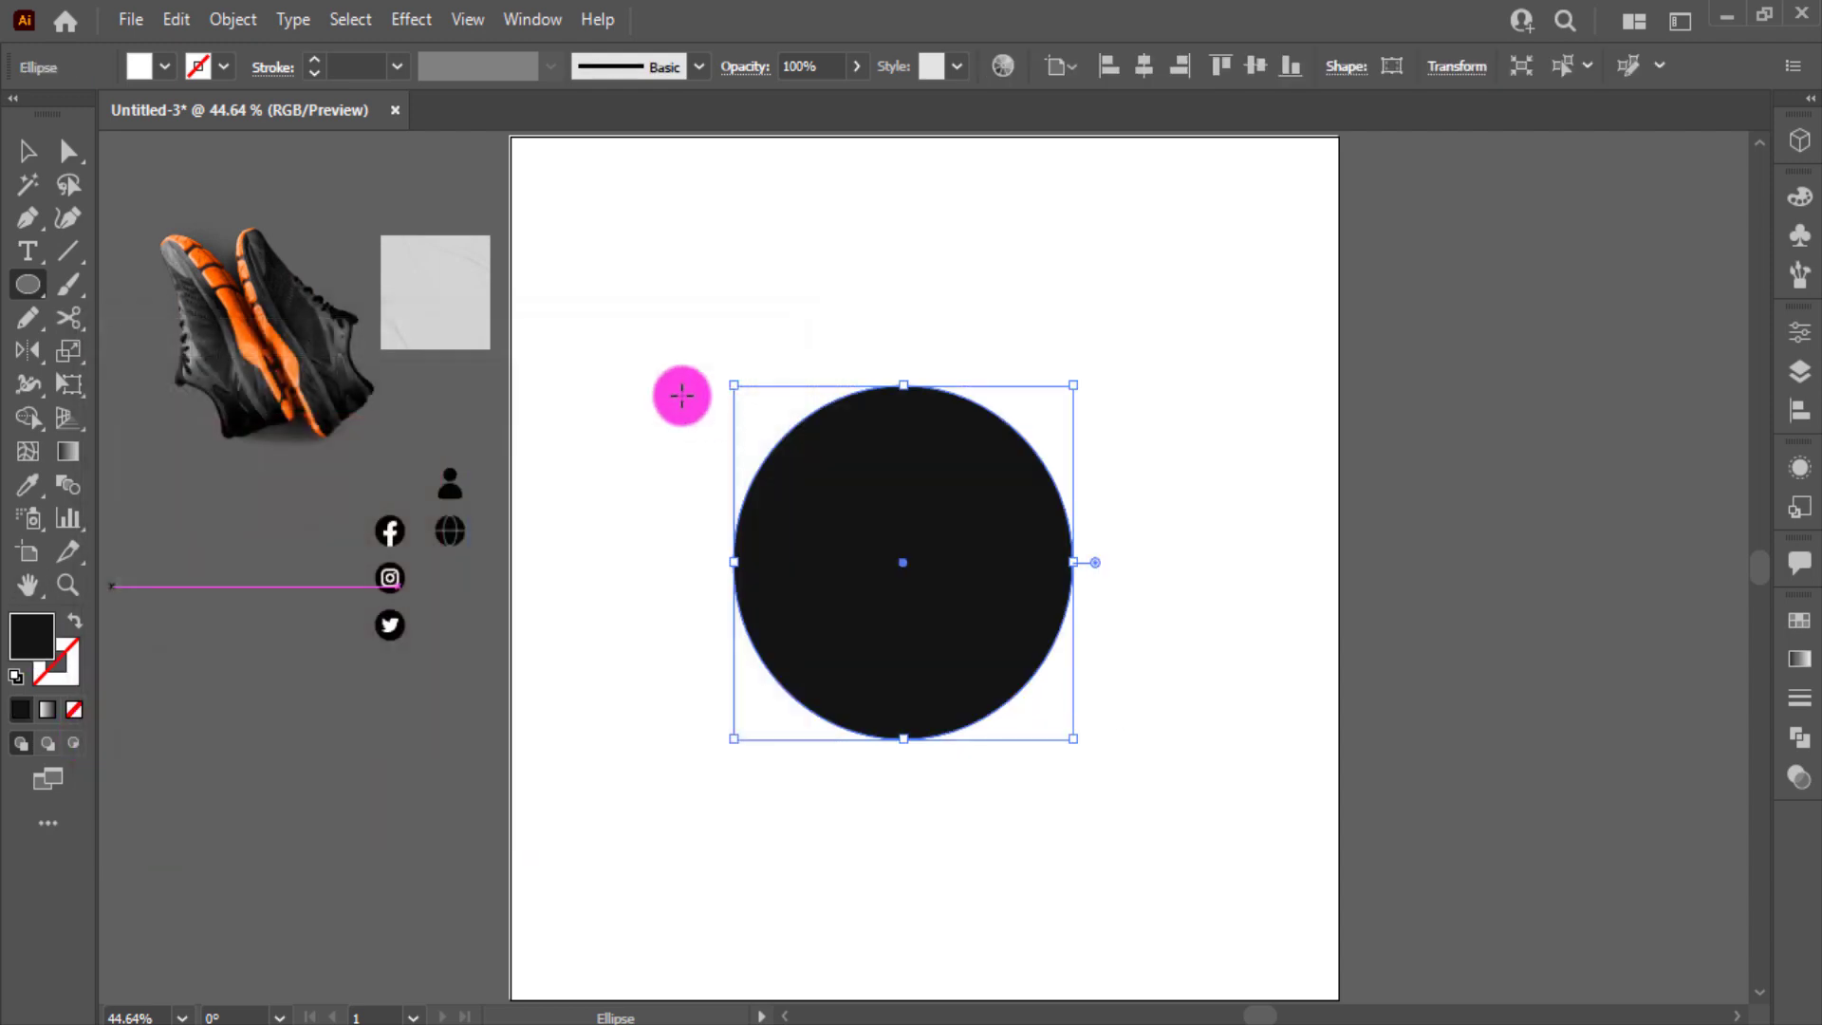
Centre the circle on the artboard, enlarge it to about 417 px, and copy it to the right edge
left_click(31, 157)
left_click(1180, 317)
left_click_drag(992, 659, 1009, 661)
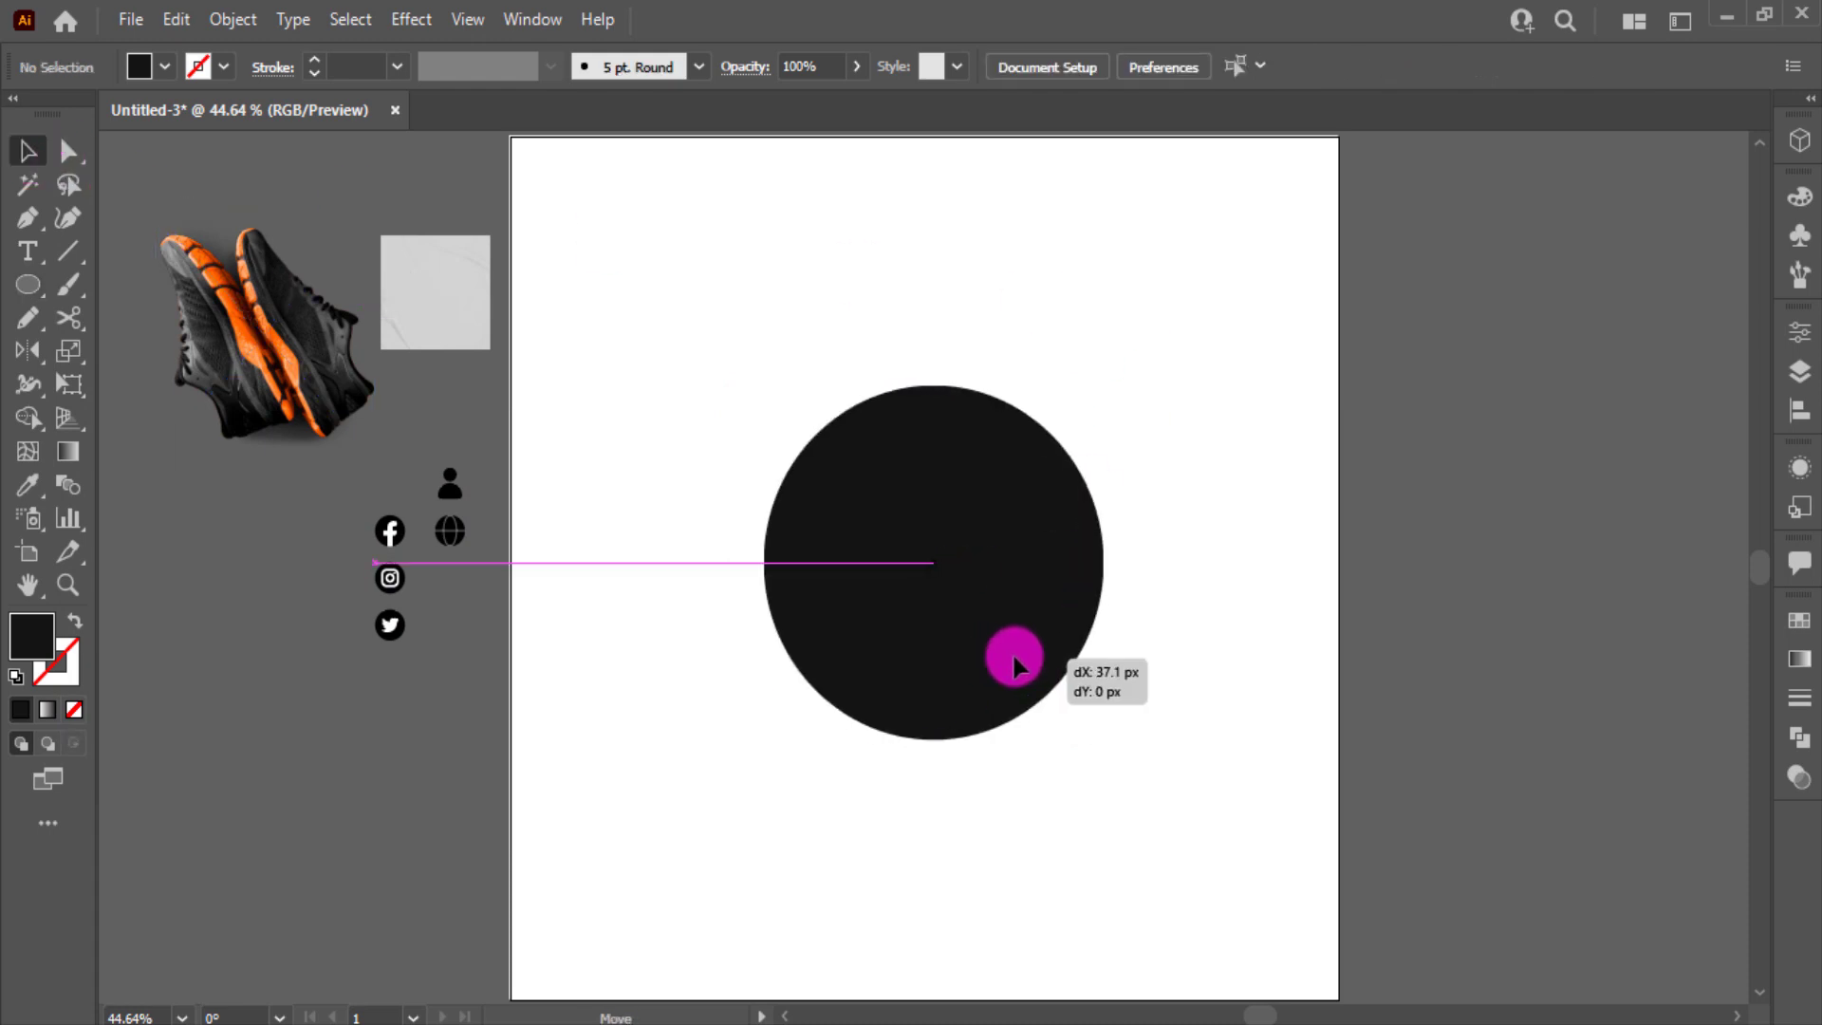
left_click(1145, 65)
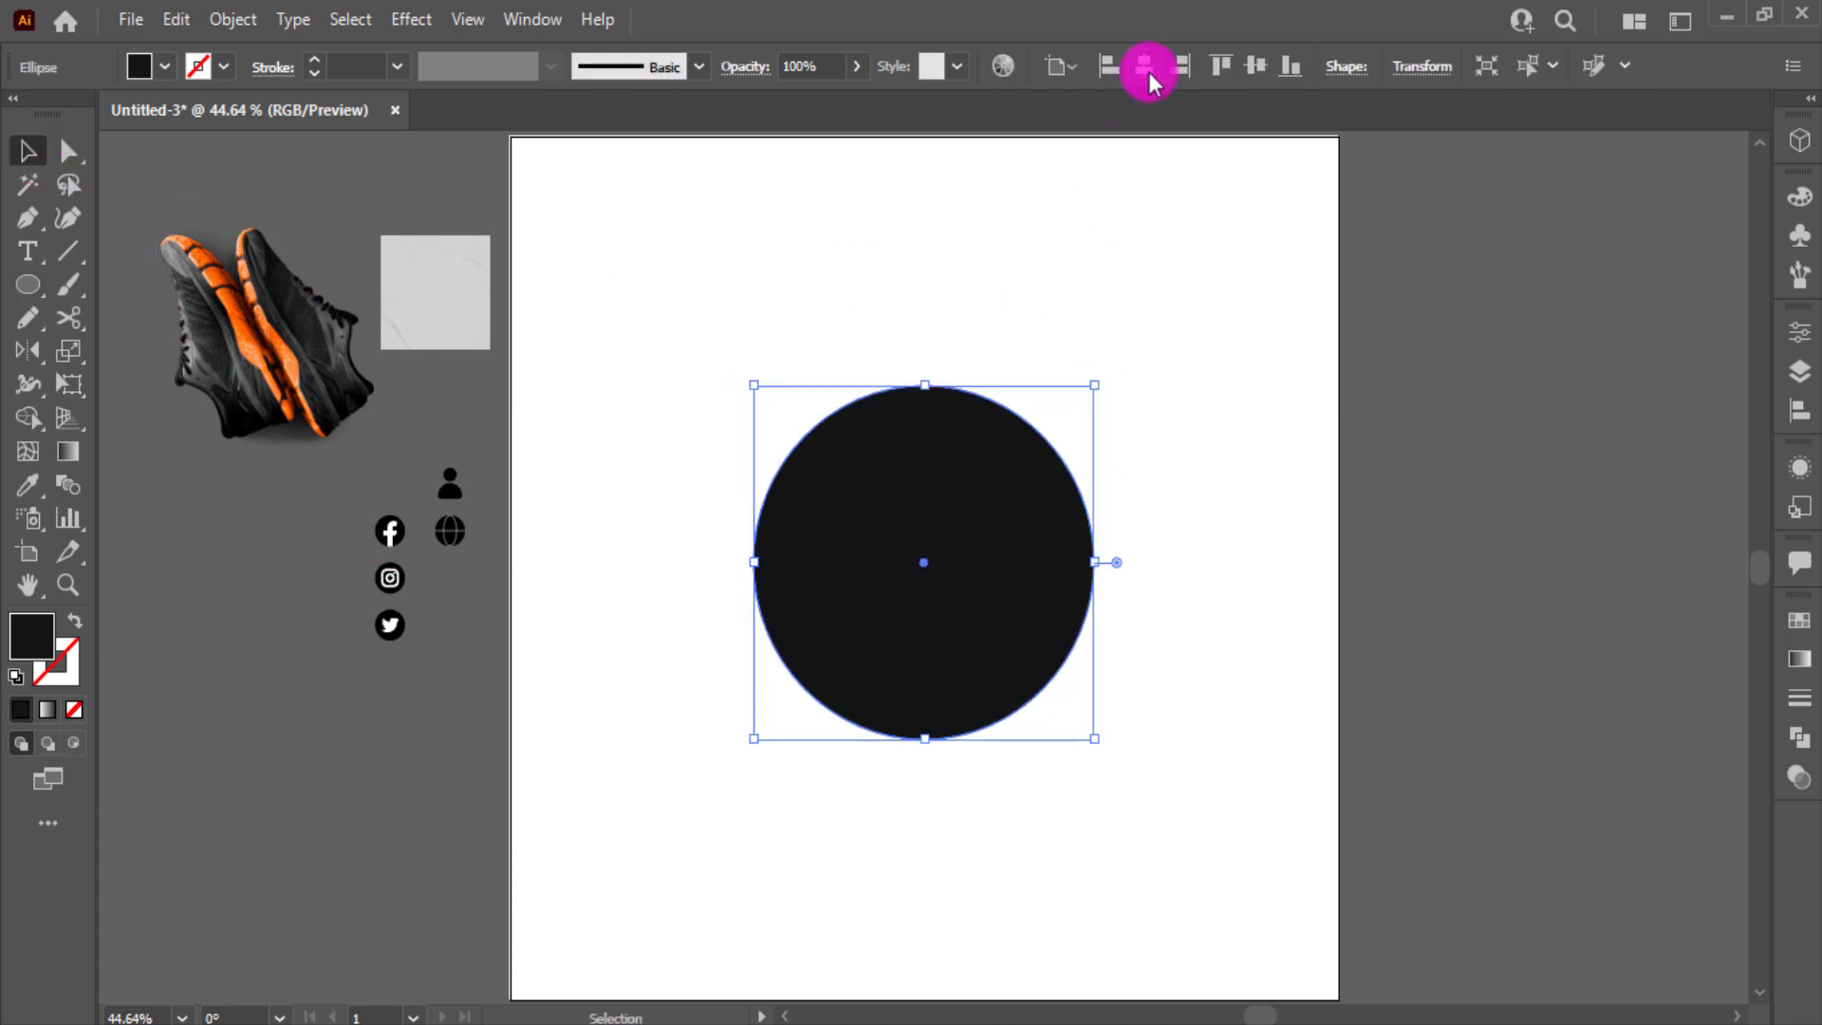
left_click(1255, 65)
mouse_move(1094, 745)
left_mouse_down()
mouse_move(1114, 763)
mouse_move(1091, 750)
left_mouse_up()
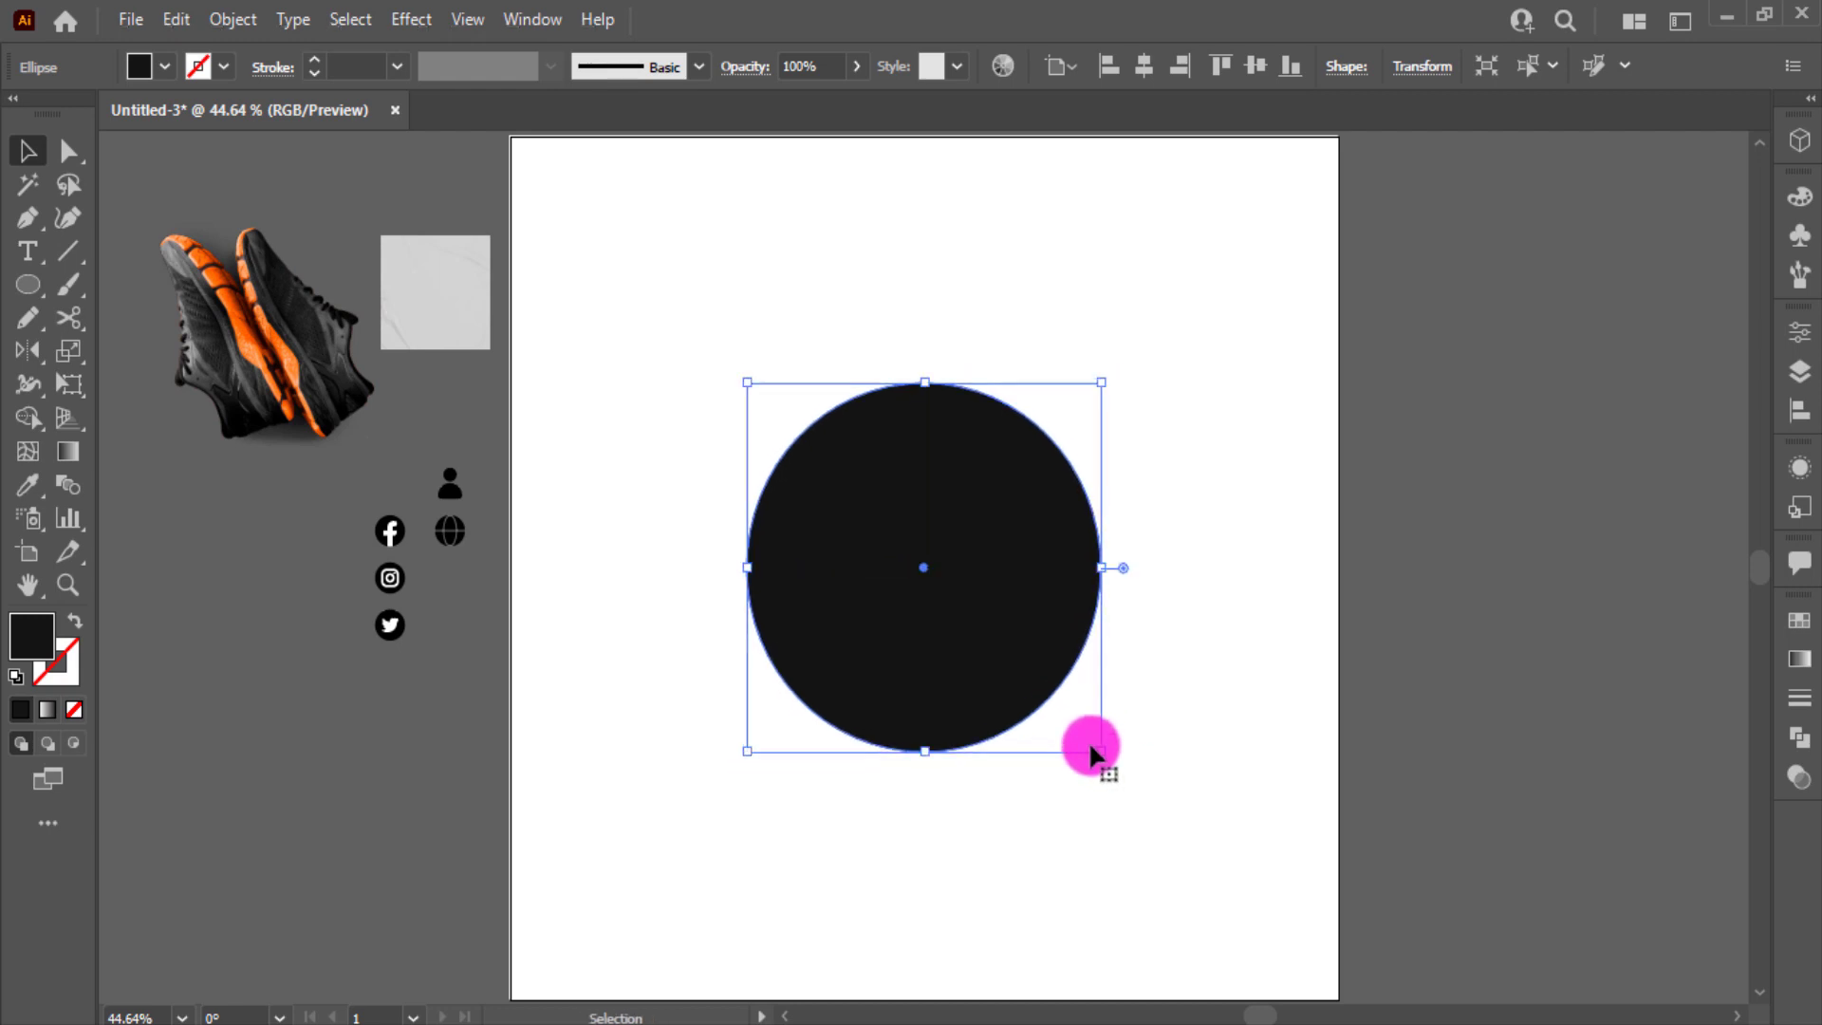
left_click_drag(988, 655, 1496, 612)
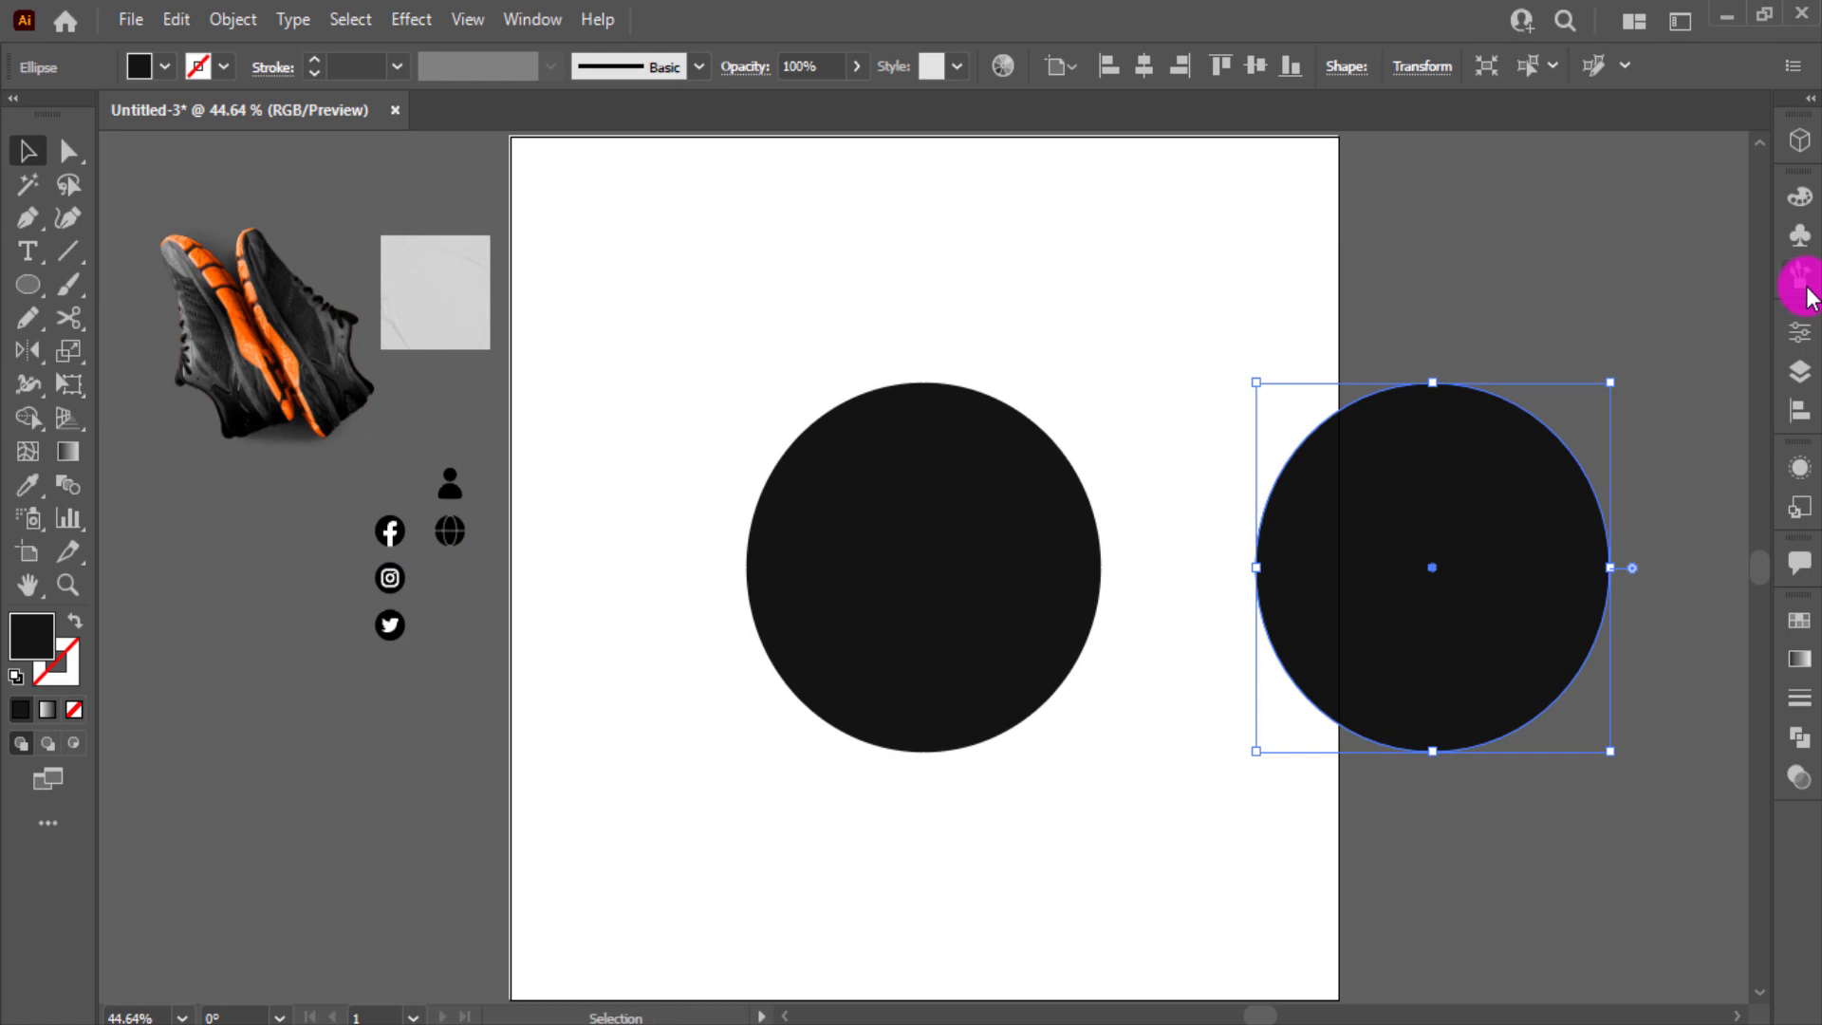
Make the circle copy an outline-only ring and load the Grunge brushes vector pack
key("shift+x")
left_click_drag(1572, 446, 1503, 306)
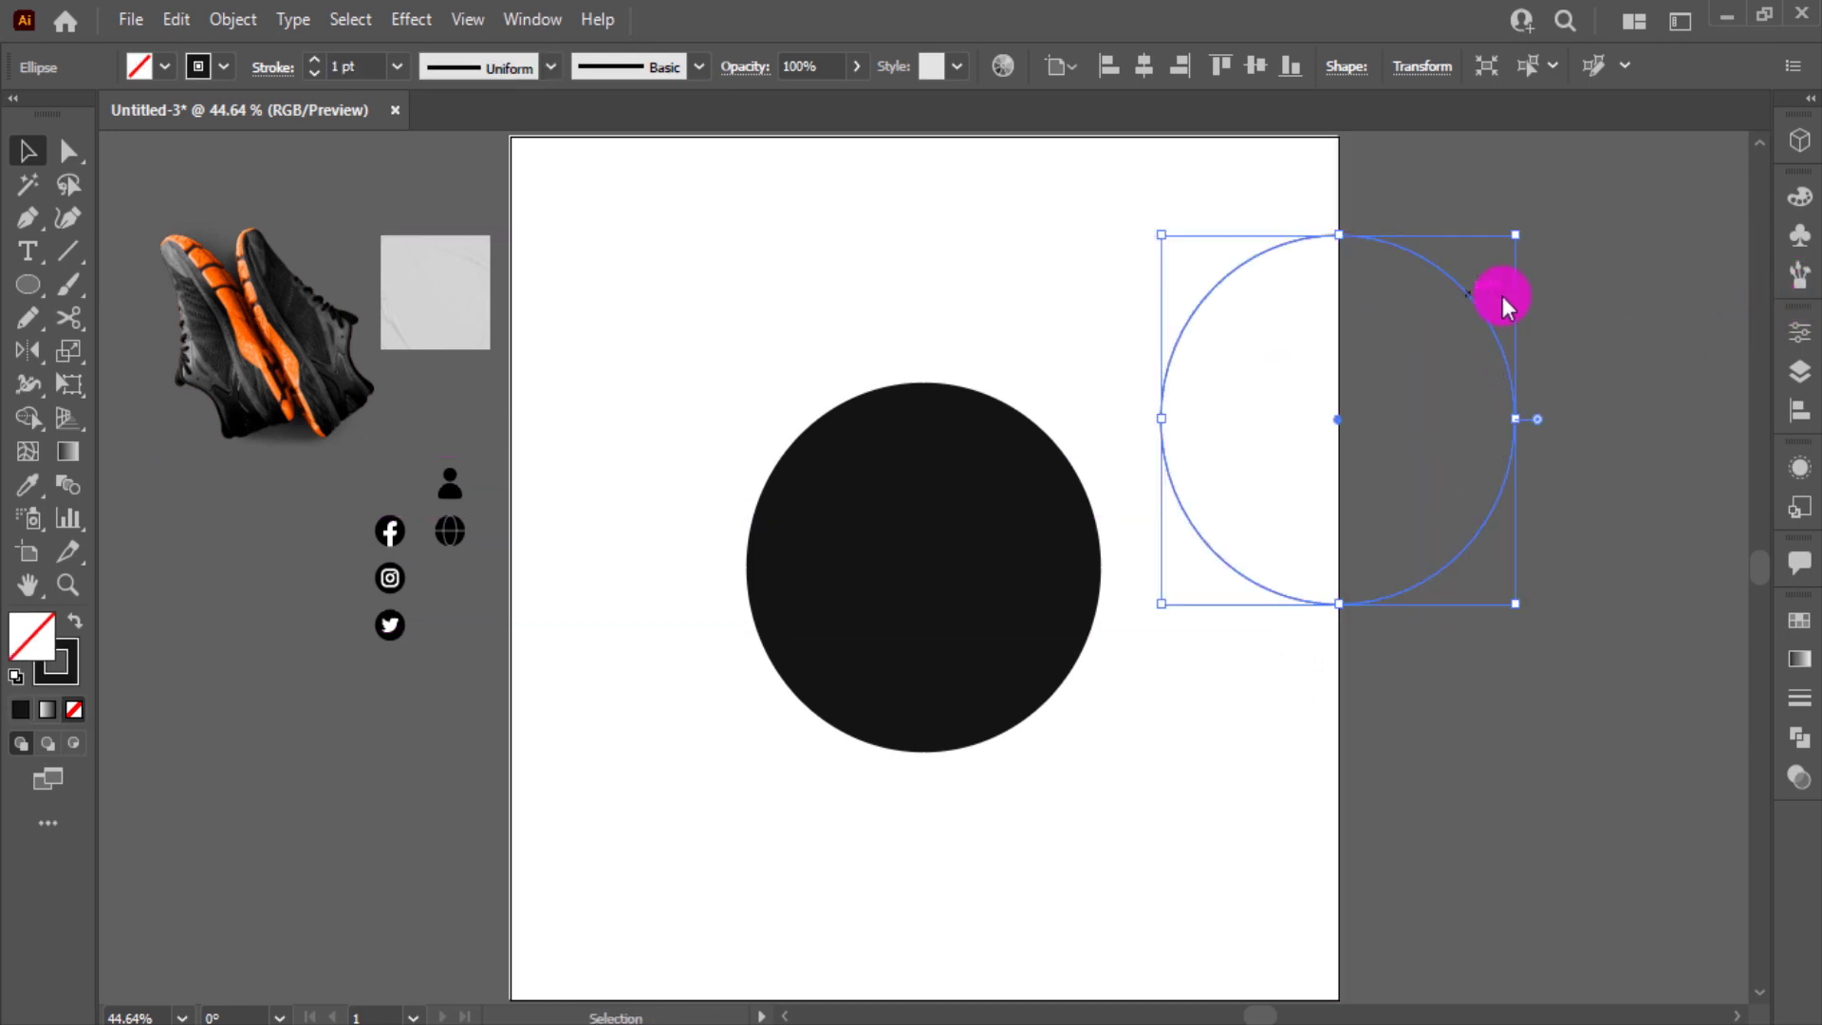
left_click(1800, 285)
left_click(1475, 547)
mouse_move(1550, 804)
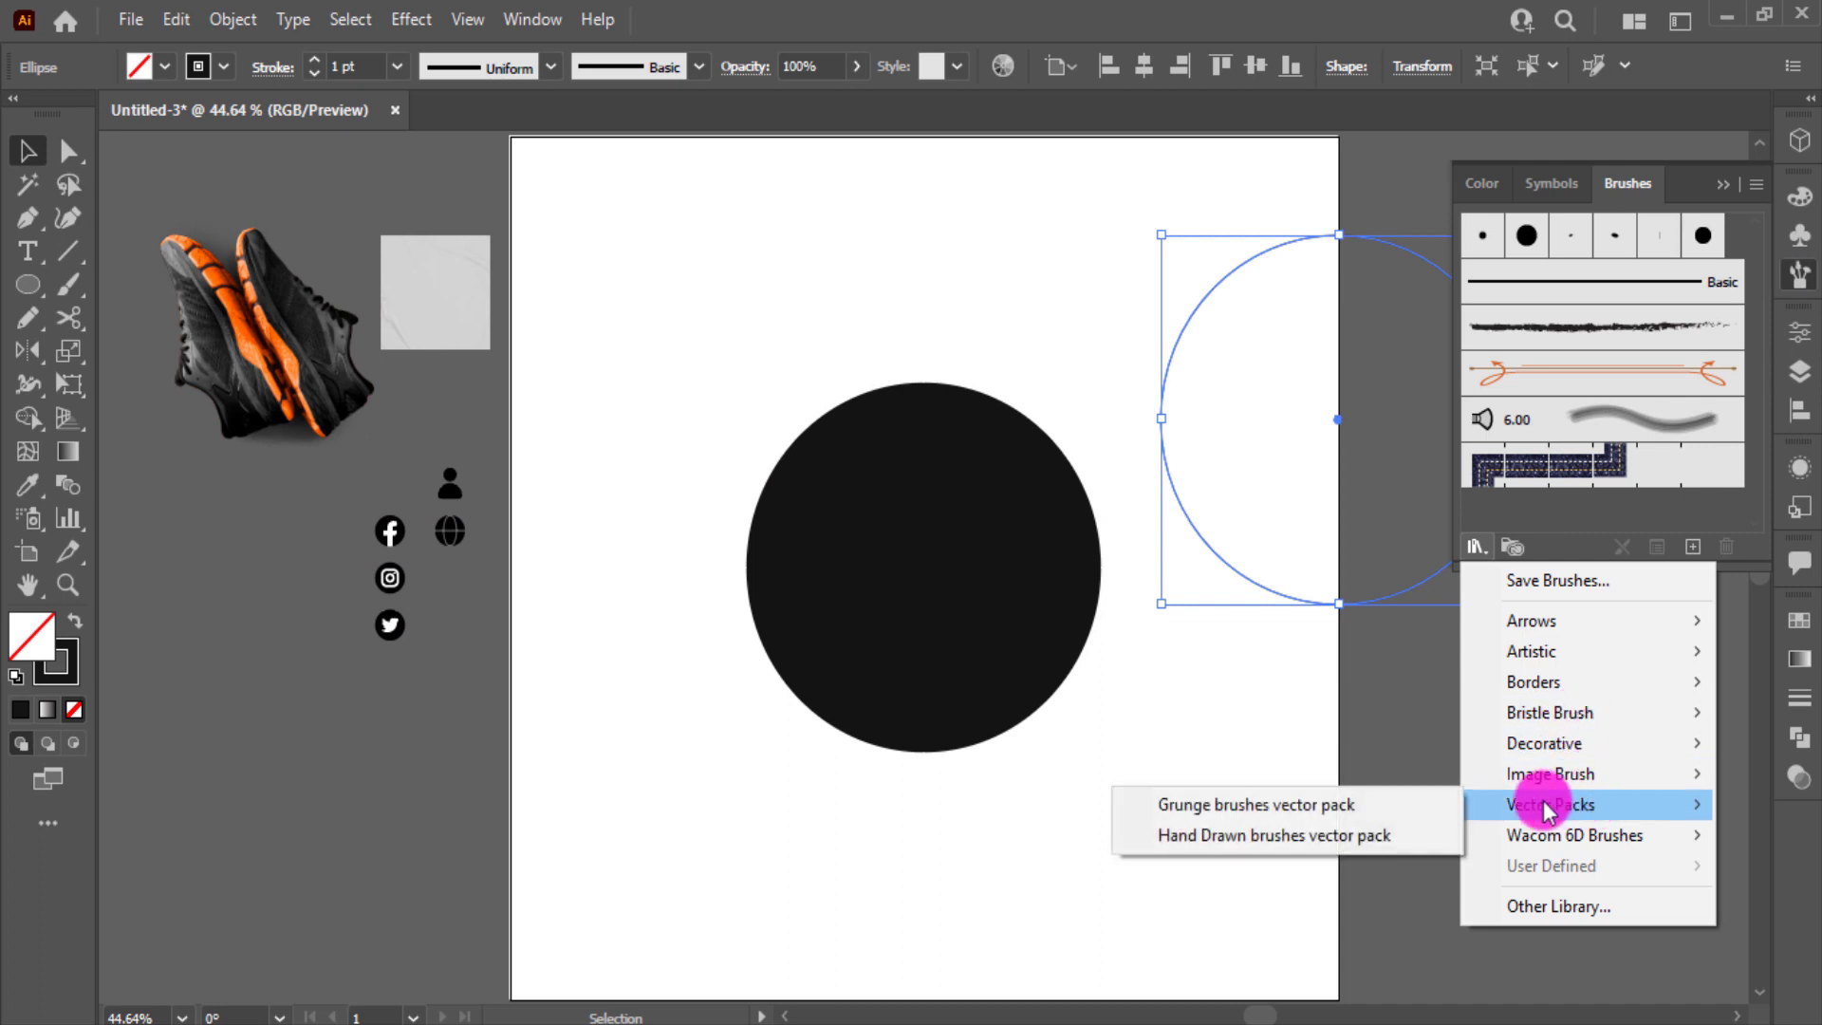
left_click(1358, 801)
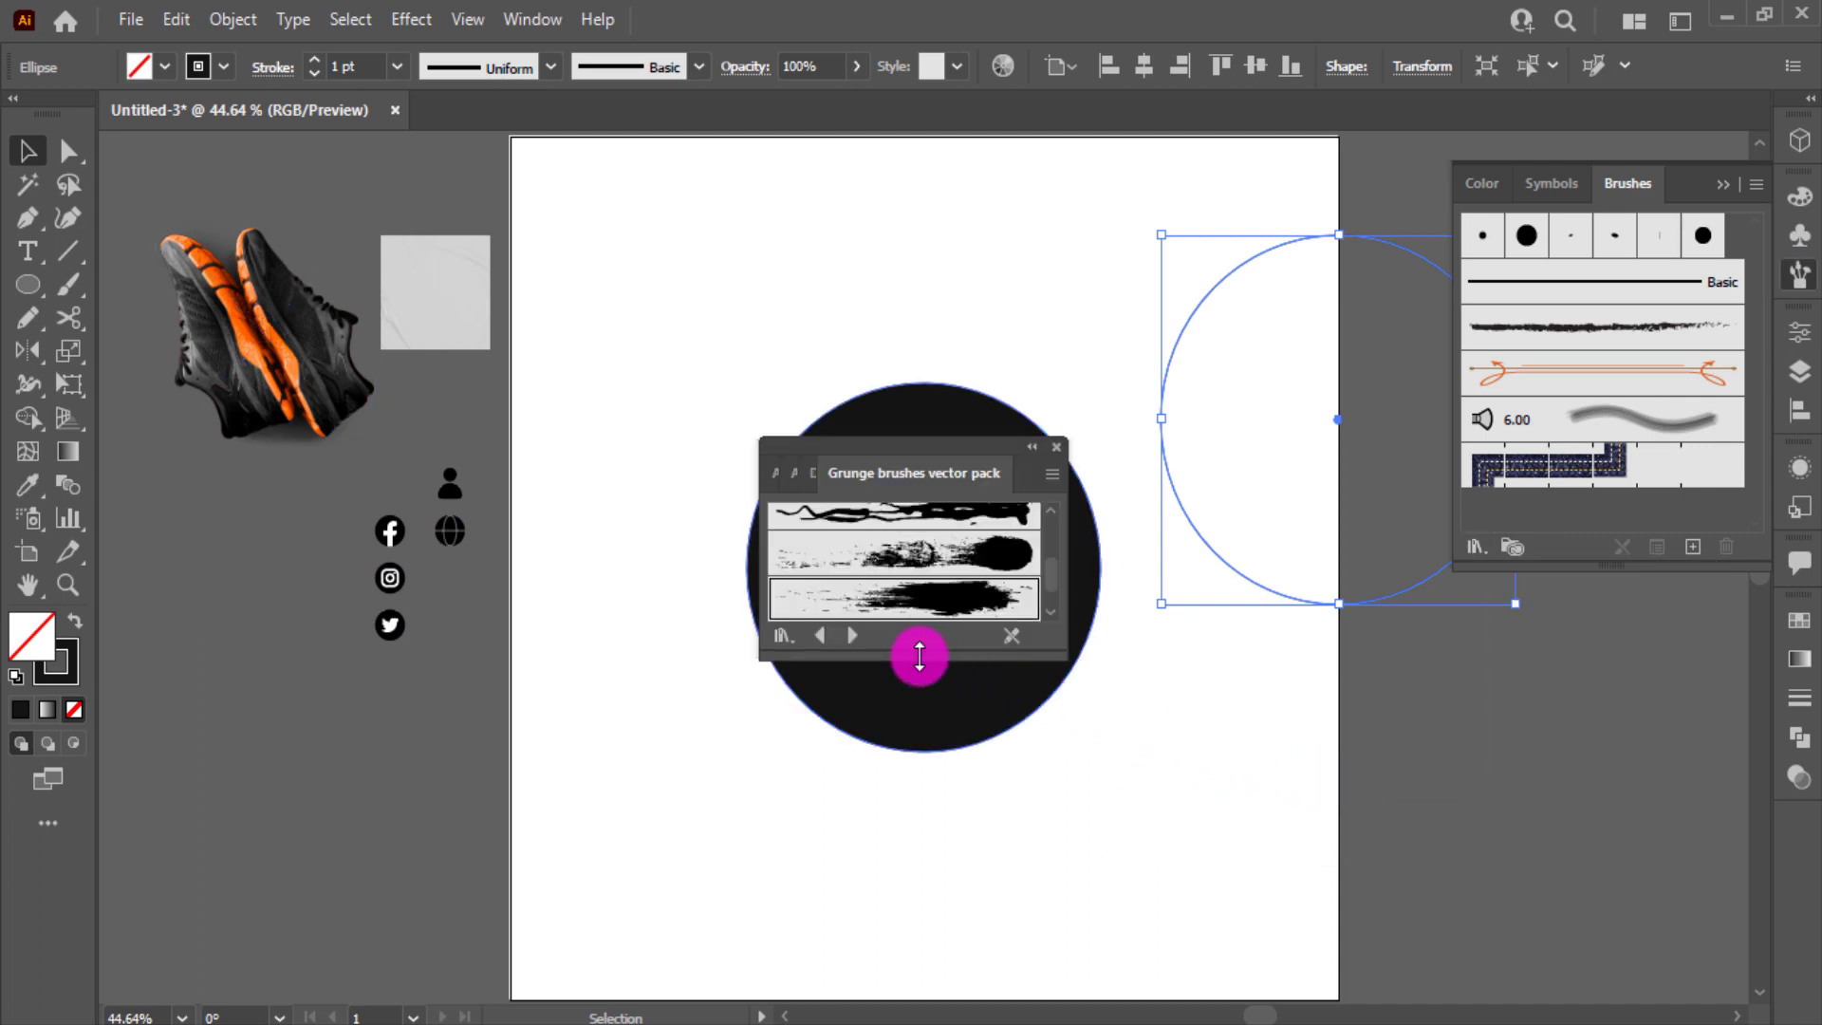
left_click_drag(918, 655, 931, 925)
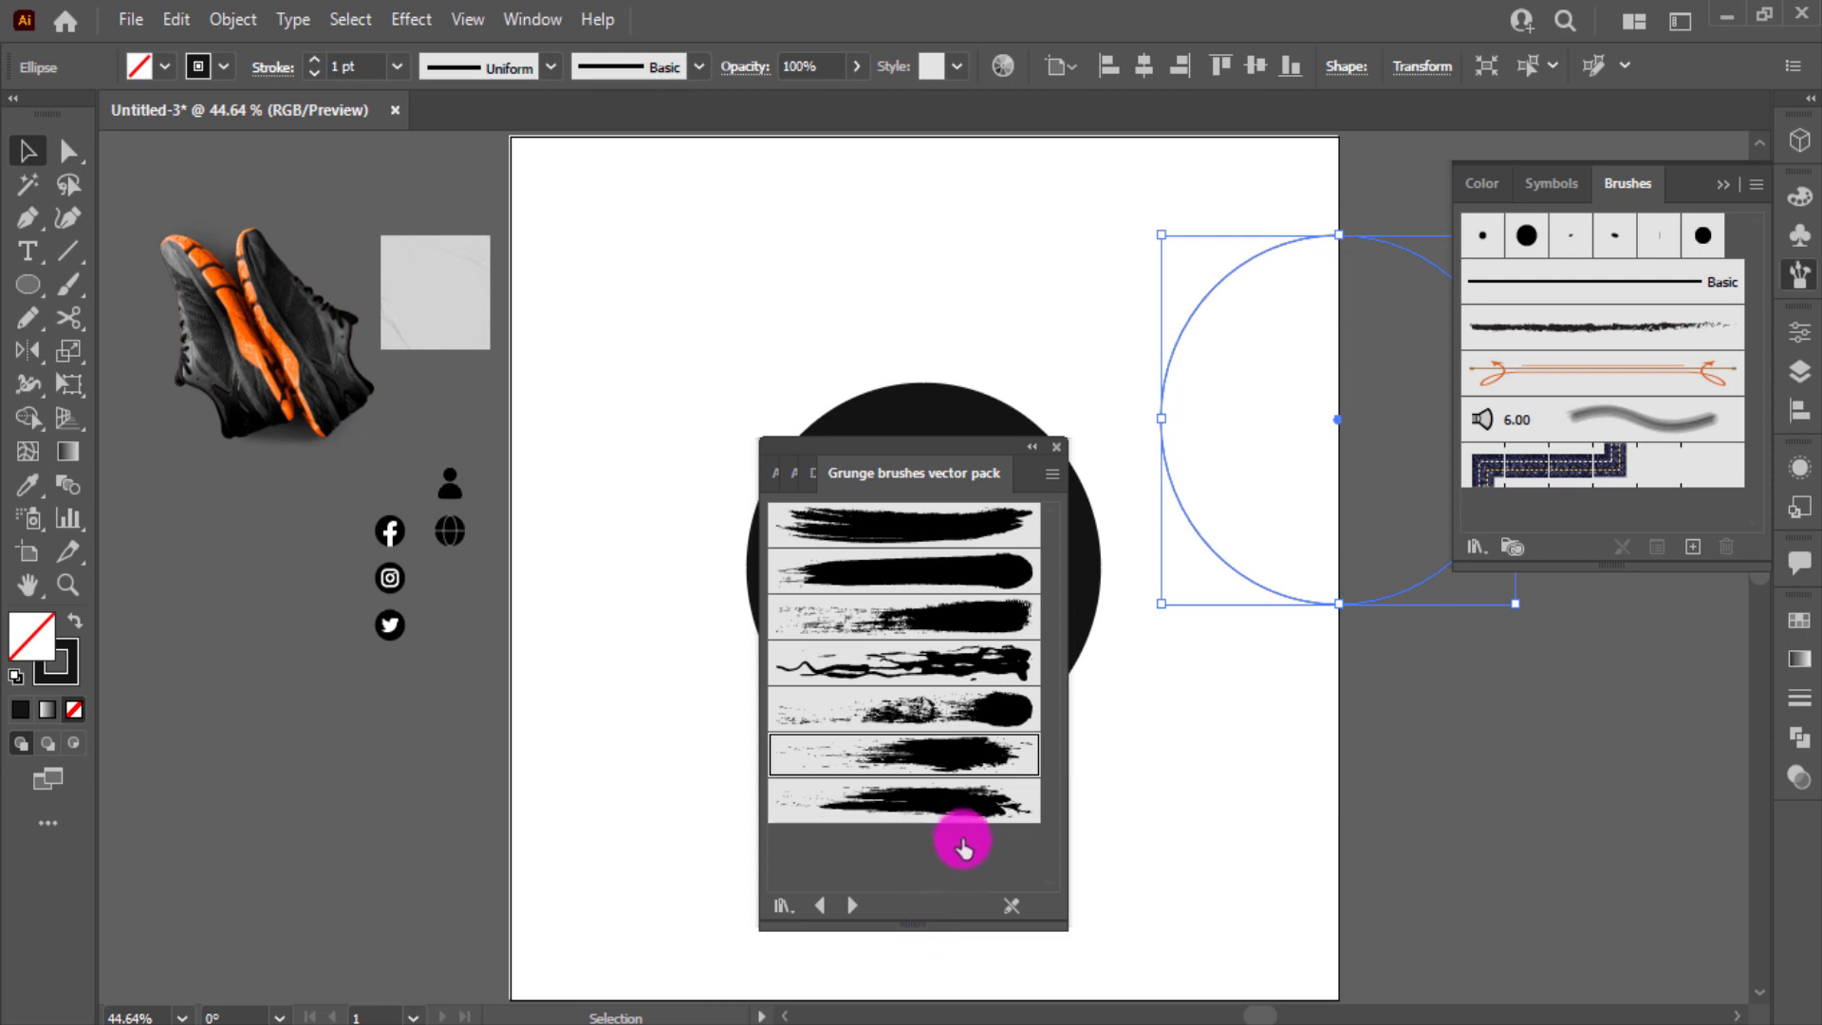
Try several grunge brushes on the ring, settling on the rough one
left_click(973, 821)
left_click(947, 770)
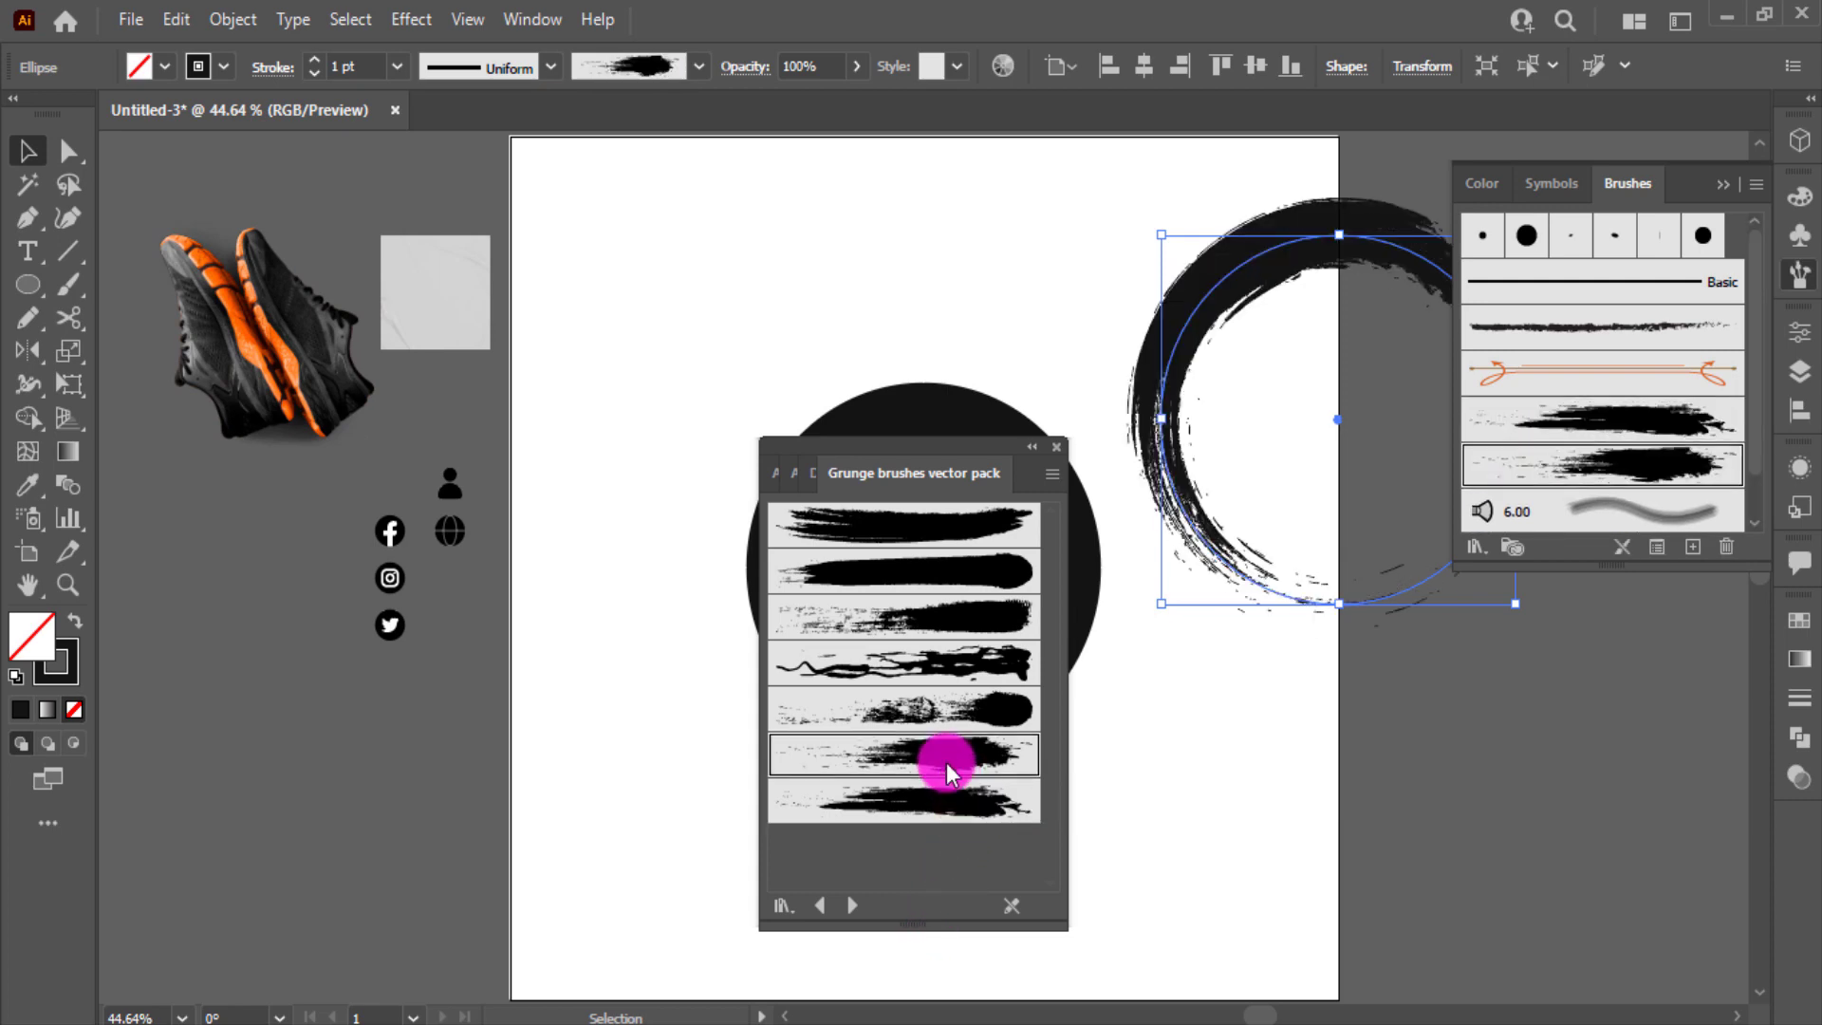
left_click(948, 527)
left_click(1057, 447)
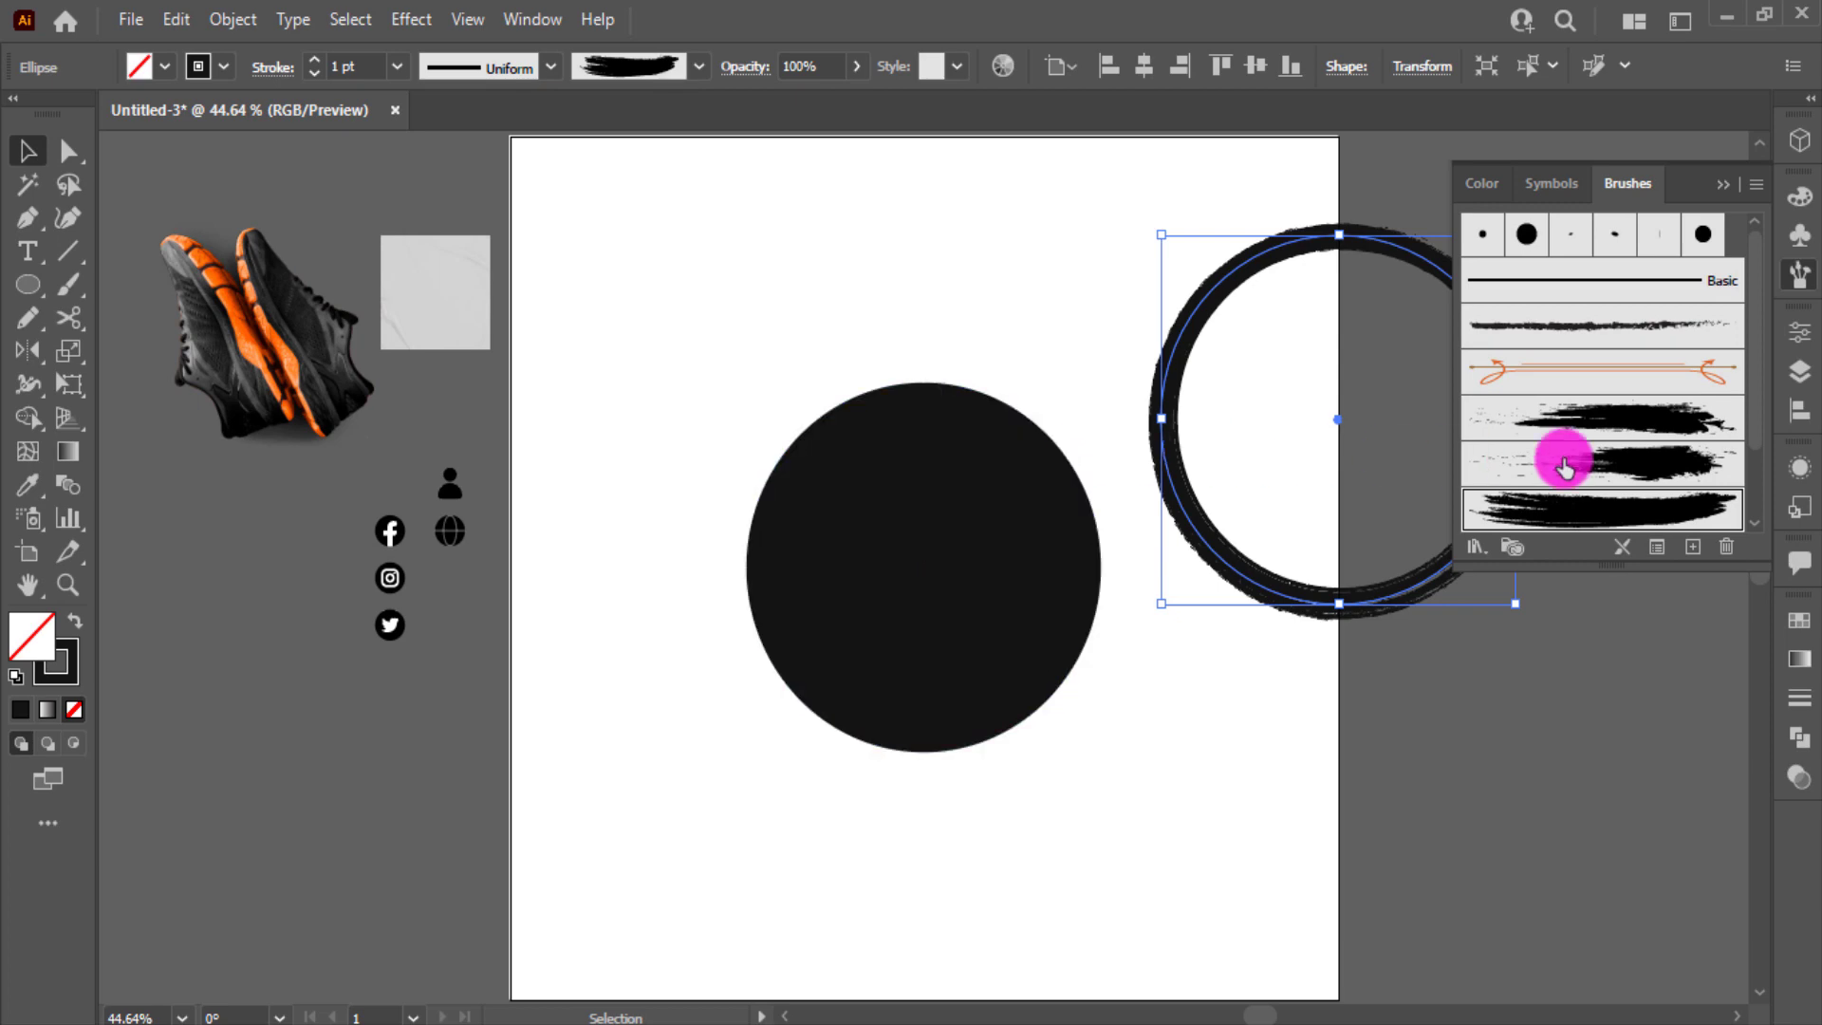
left_click(1648, 467)
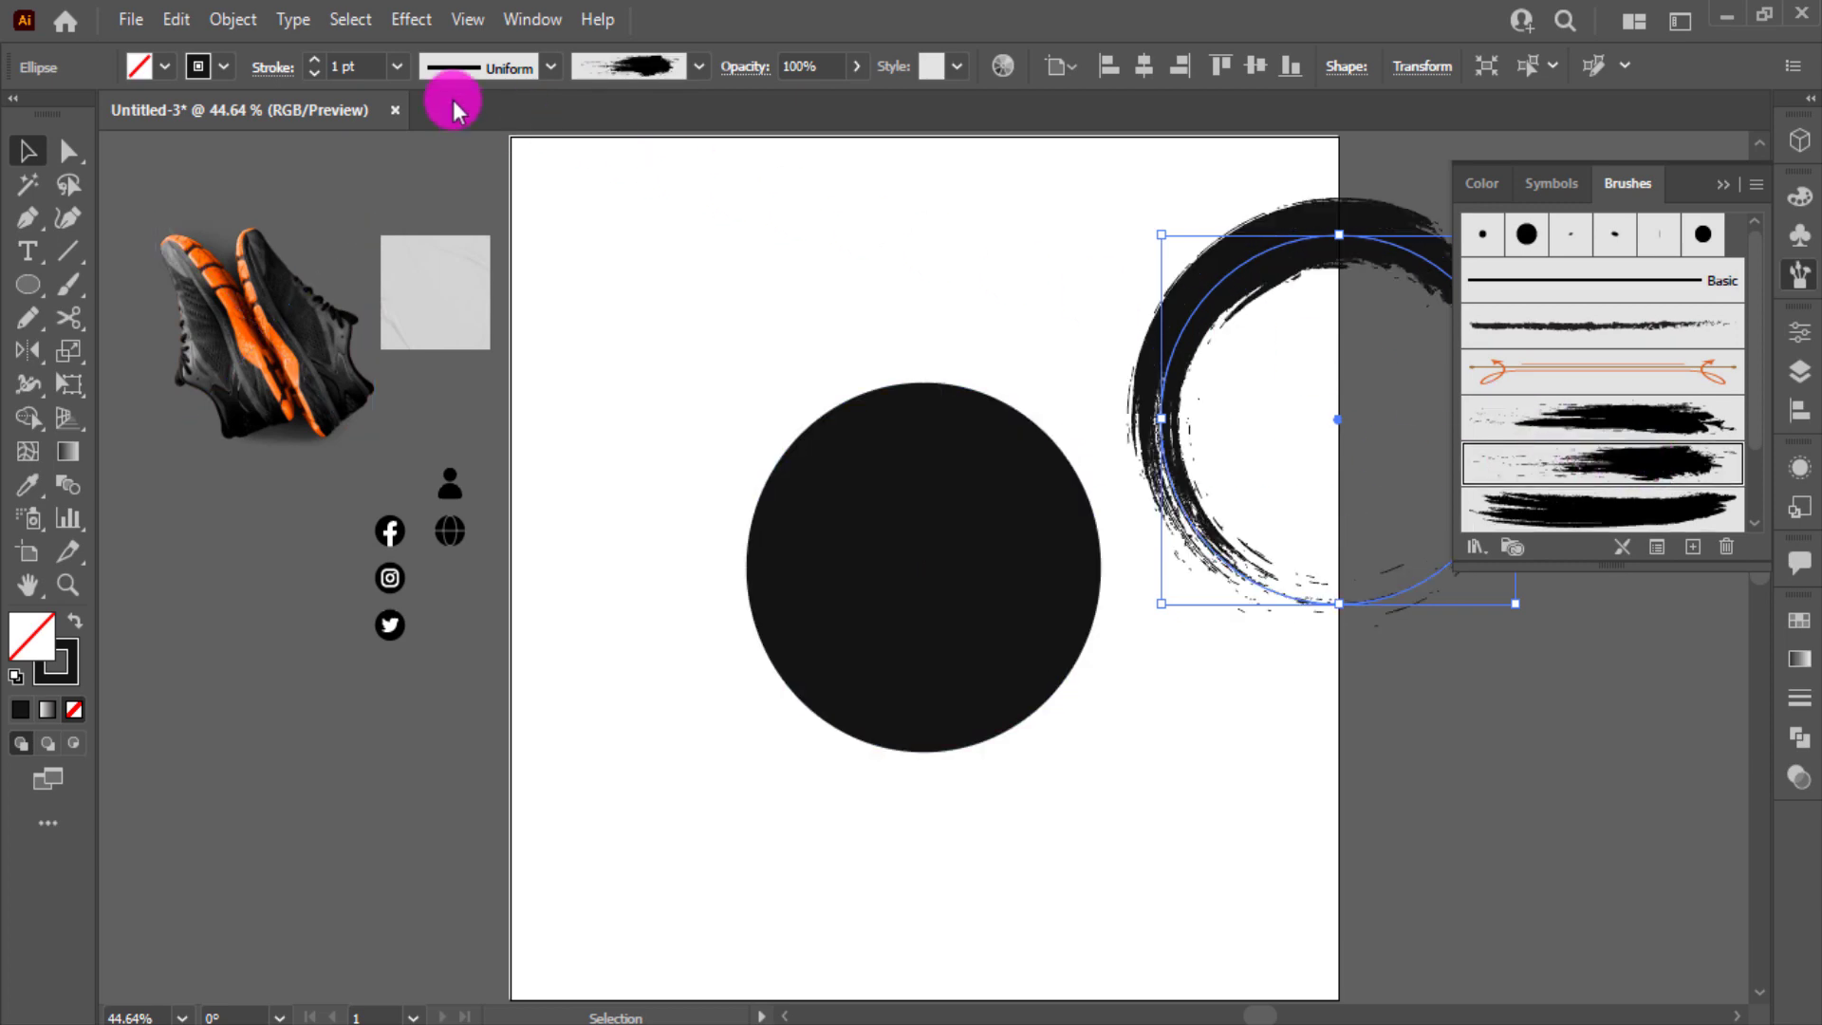
Set the grunge stroke to 3 pt and move the ring onto the dark circle
type("3")
key("Return")
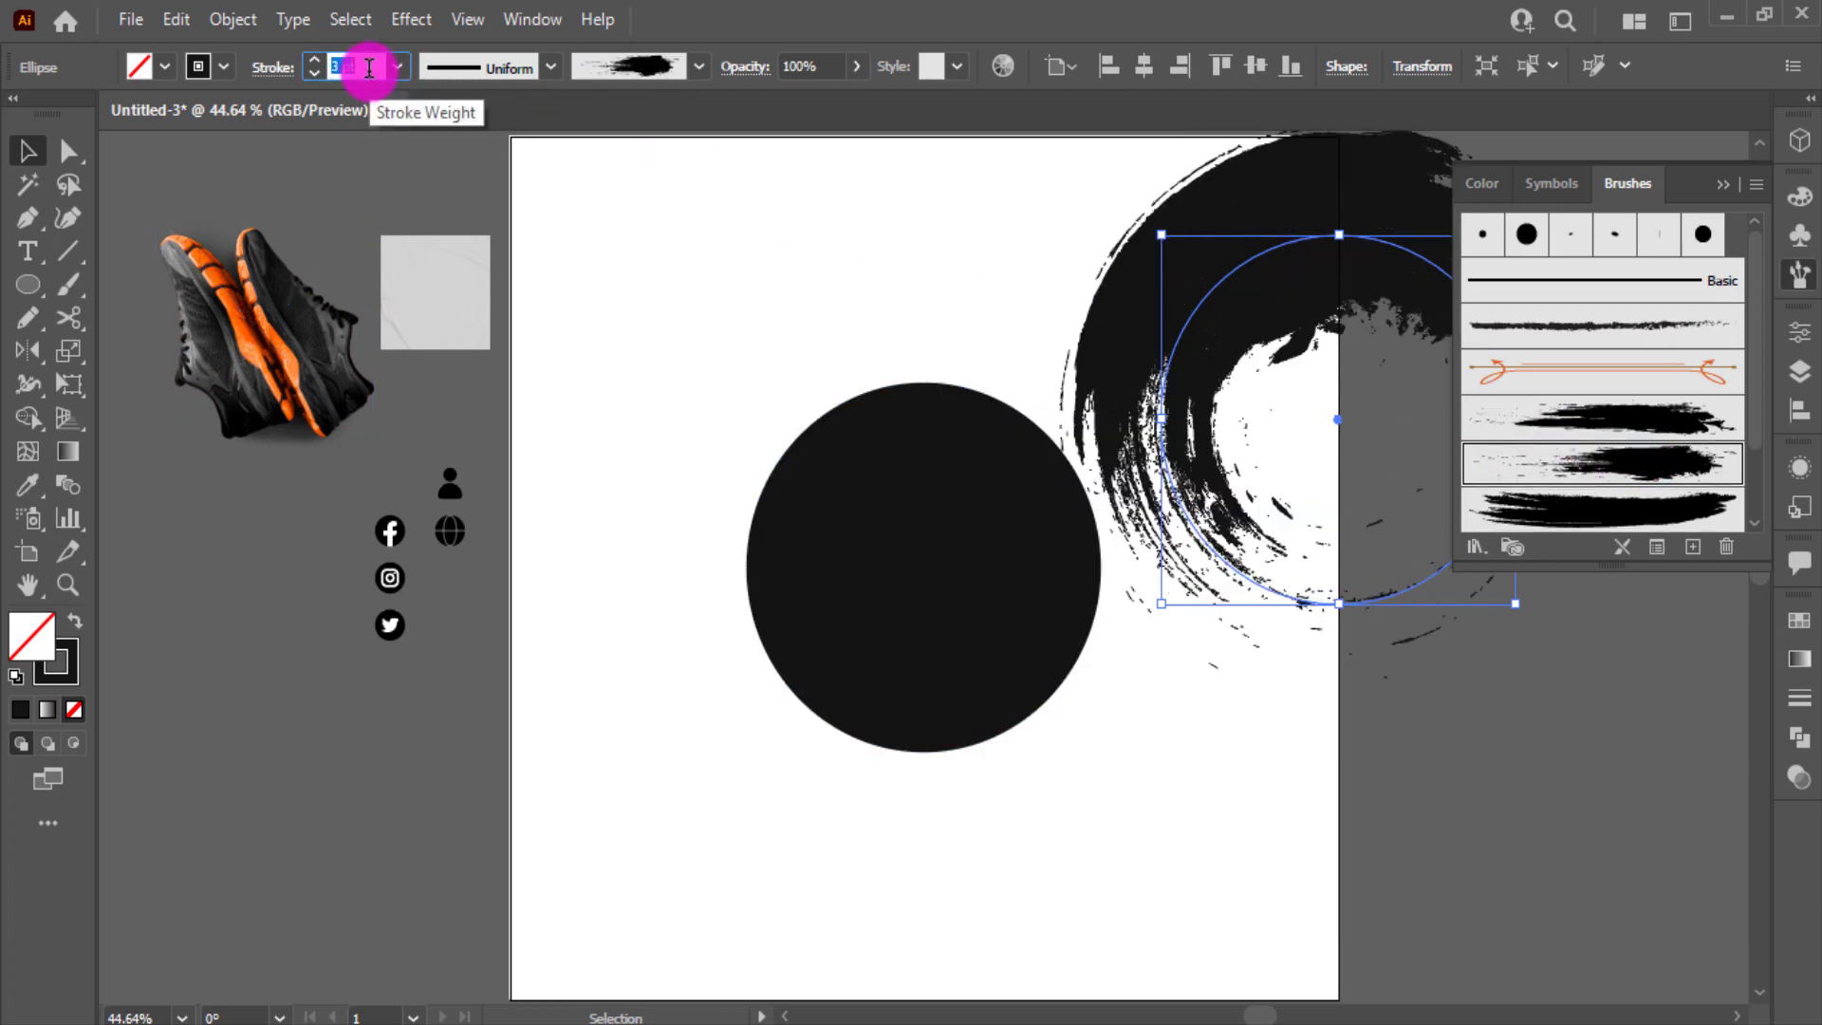
left_click(1577, 406)
mouse_move(1387, 302)
left_mouse_down()
mouse_move(996, 498)
mouse_move(967, 468)
left_mouse_up()
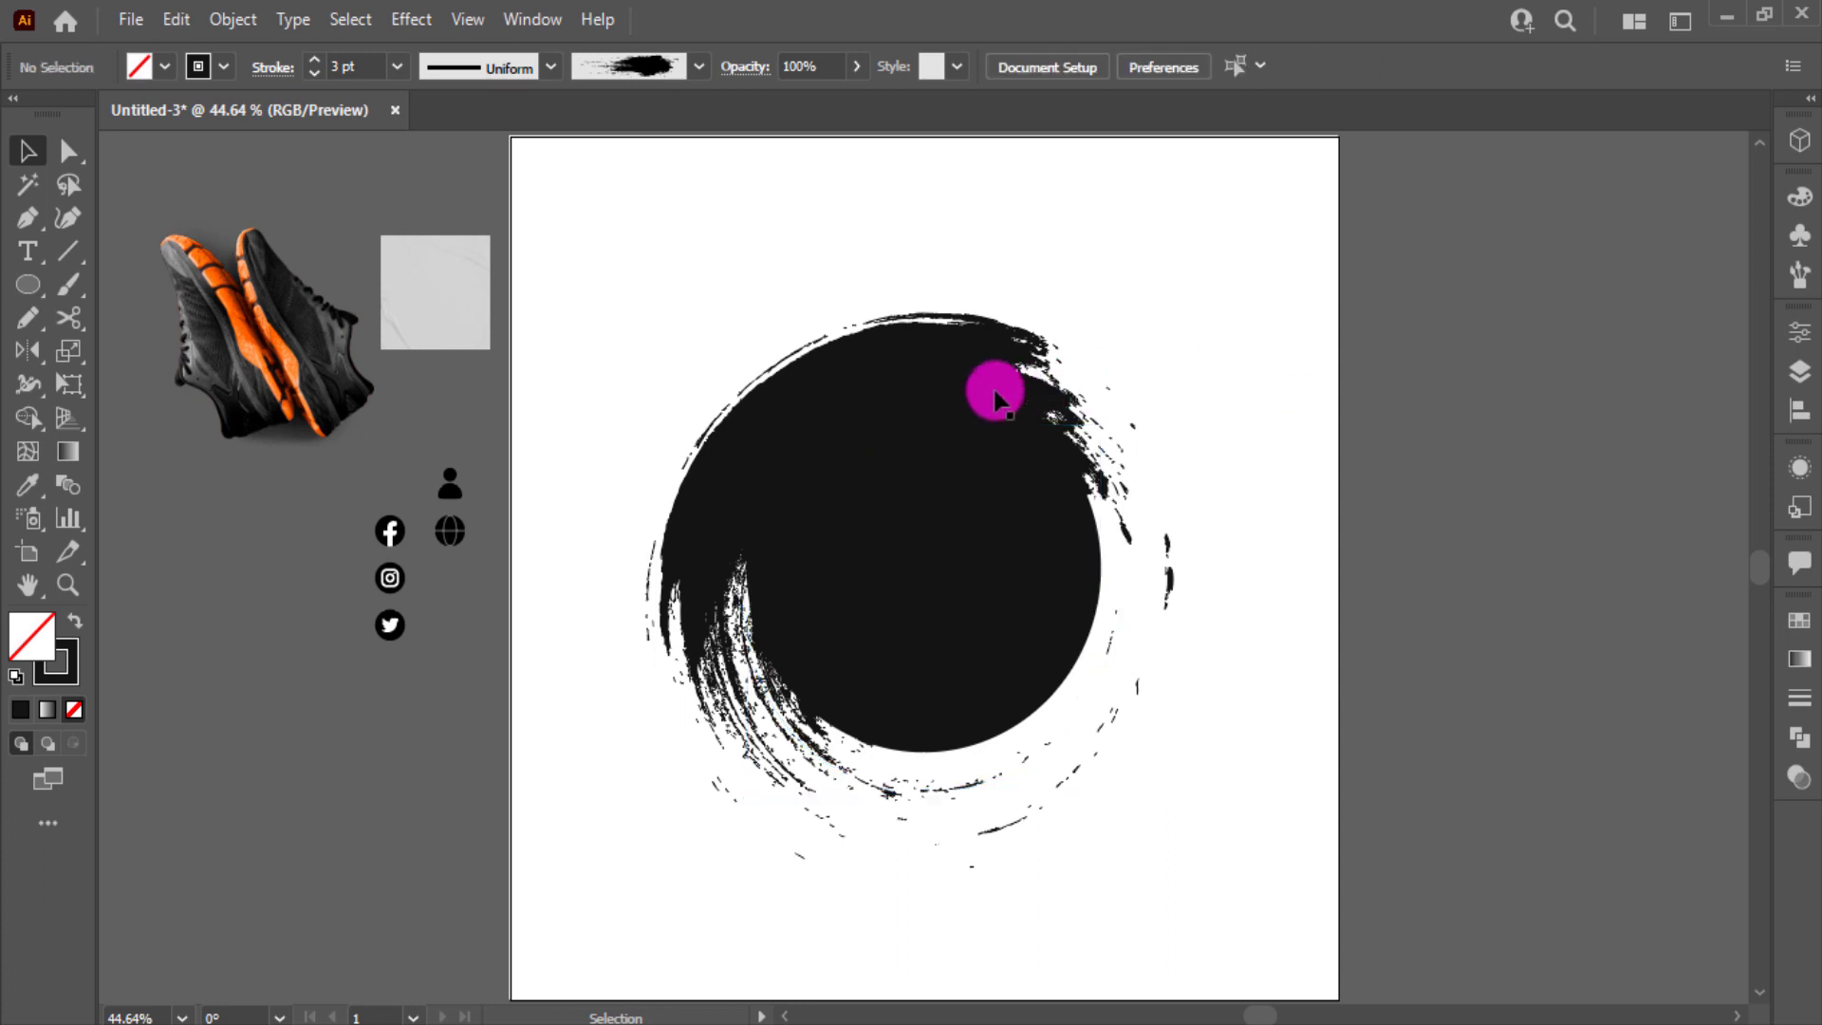
Duplicate the grunge ring, rotate the copy to 180°, and place it over the dark circle
mouse_move(993, 390)
left_mouse_down()
mouse_move(1250, 413)
mouse_move(1342, 399)
left_mouse_up()
mouse_move(1477, 435)
left_mouse_down()
mouse_move(1211, 703)
mouse_move(1075, 646)
left_mouse_up()
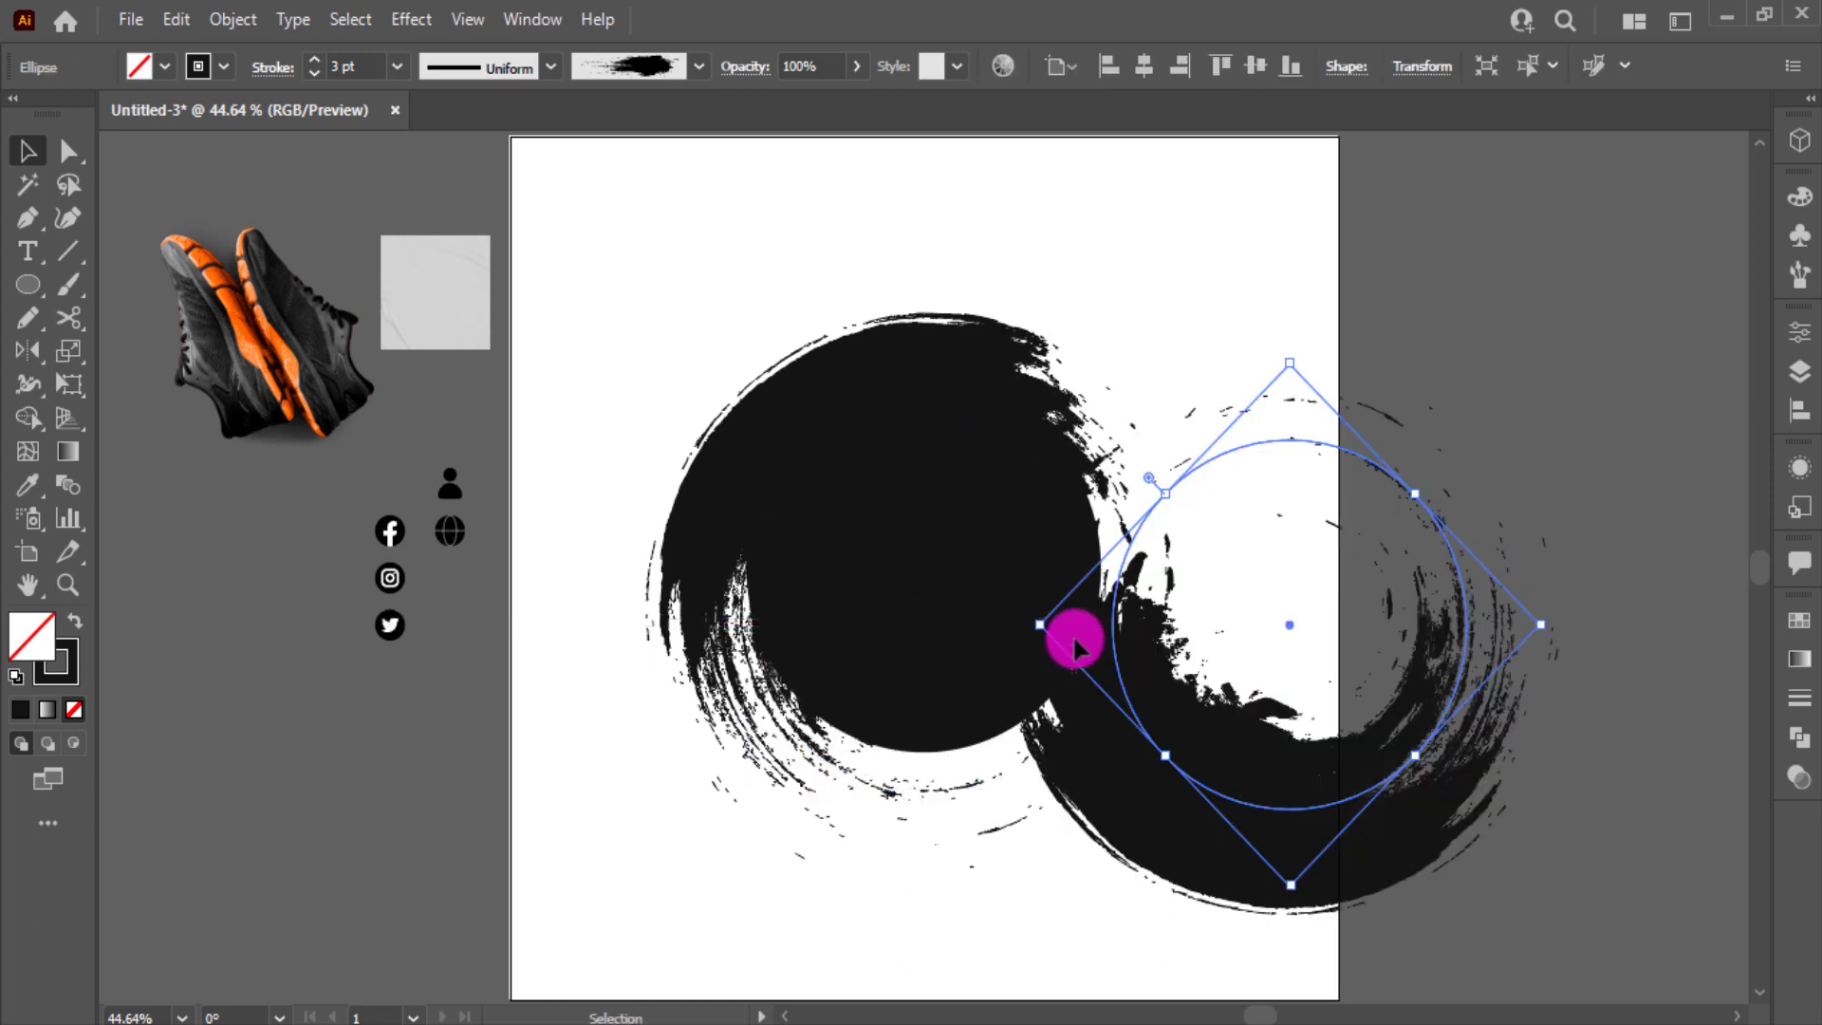
left_click_drag(1555, 618, 1422, 425)
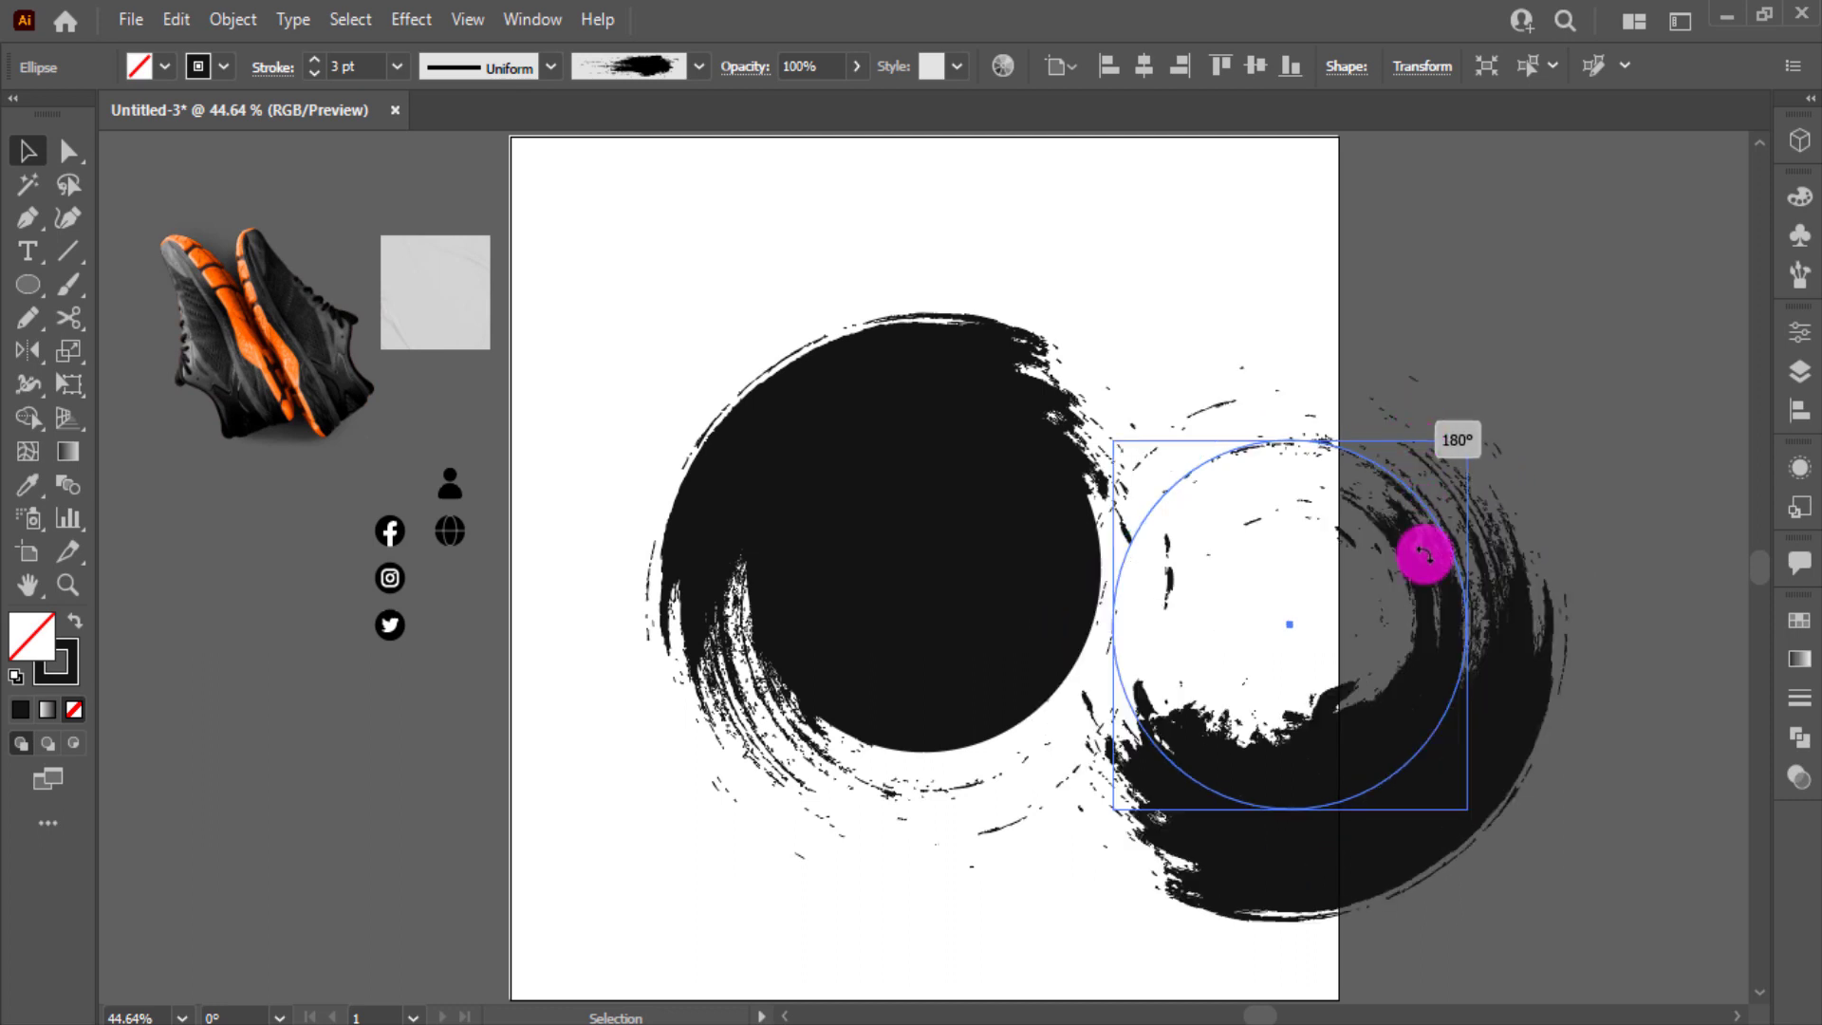
mouse_move(1197, 605)
left_mouse_down()
mouse_move(865, 454)
mouse_move(813, 399)
mouse_move(825, 358)
mouse_move(750, 379)
mouse_move(700, 465)
left_mouse_up()
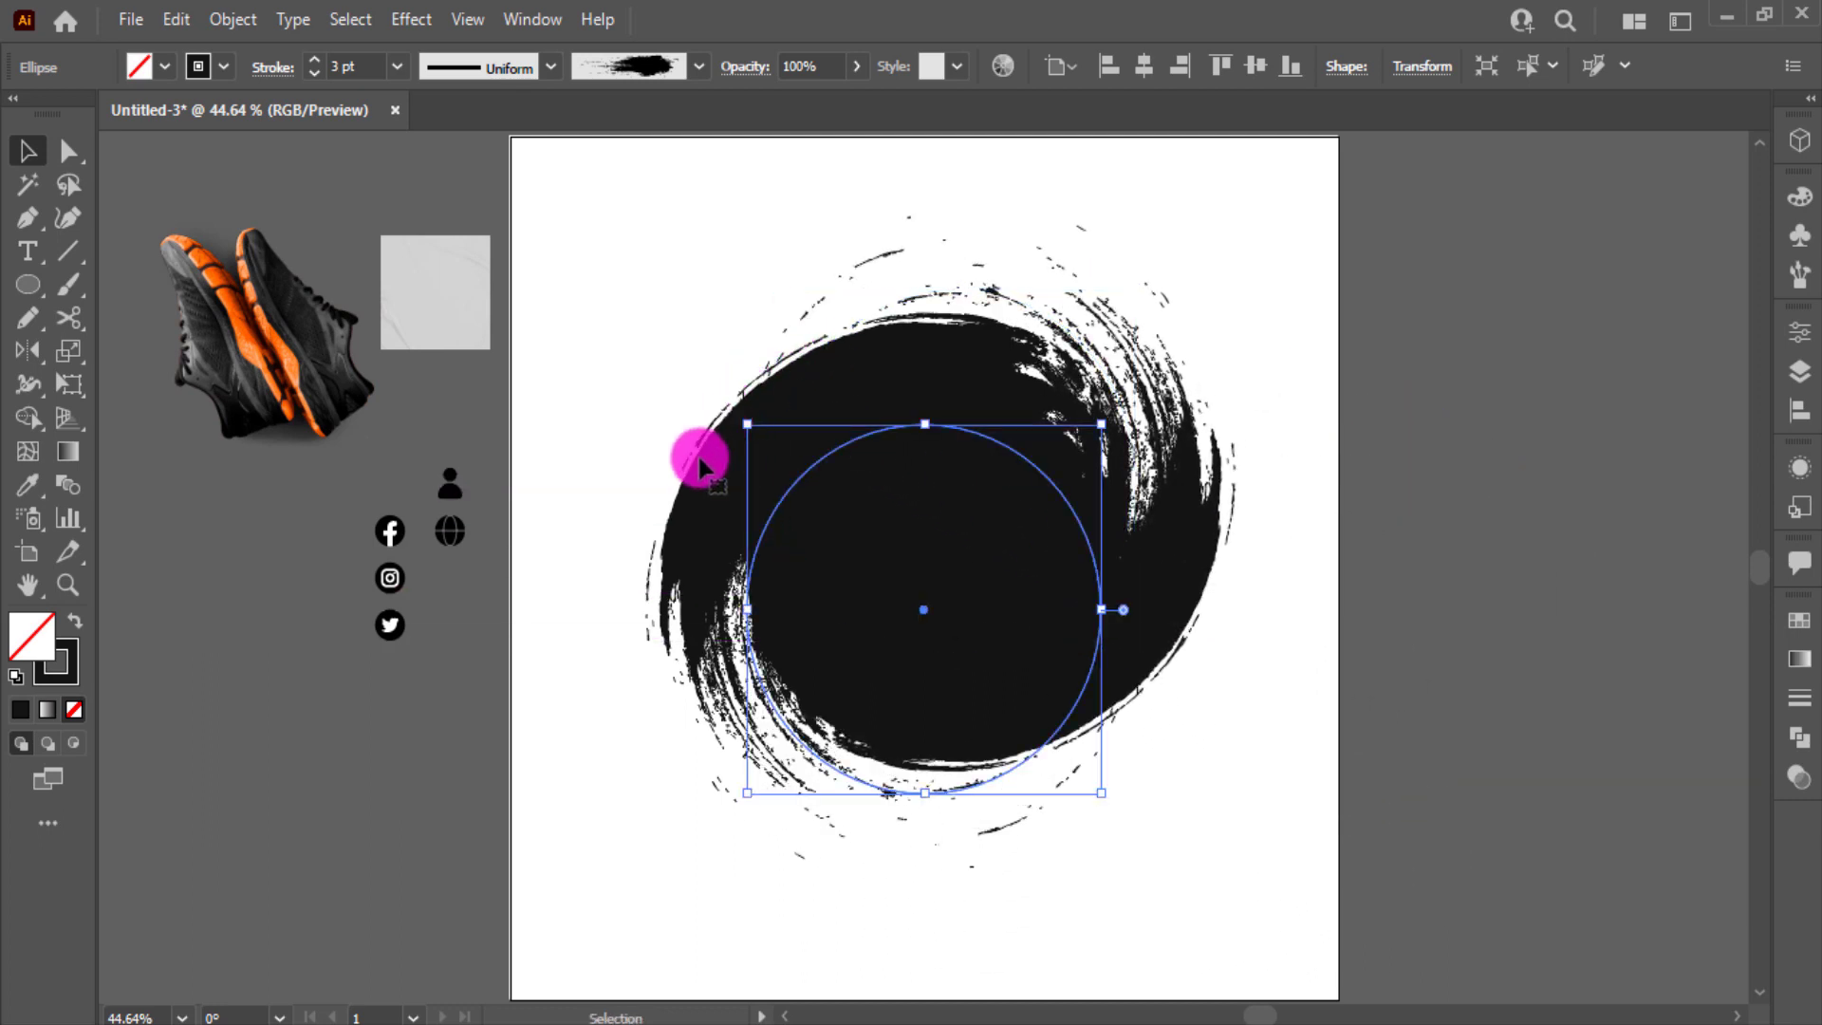
left_click(611, 496)
Nudge the rings down about 28 px and enlarge the combined grunge circle artwork
left_click_drag(691, 547, 693, 561)
left_click(927, 549)
left_click_drag(1191, 569, 1191, 595)
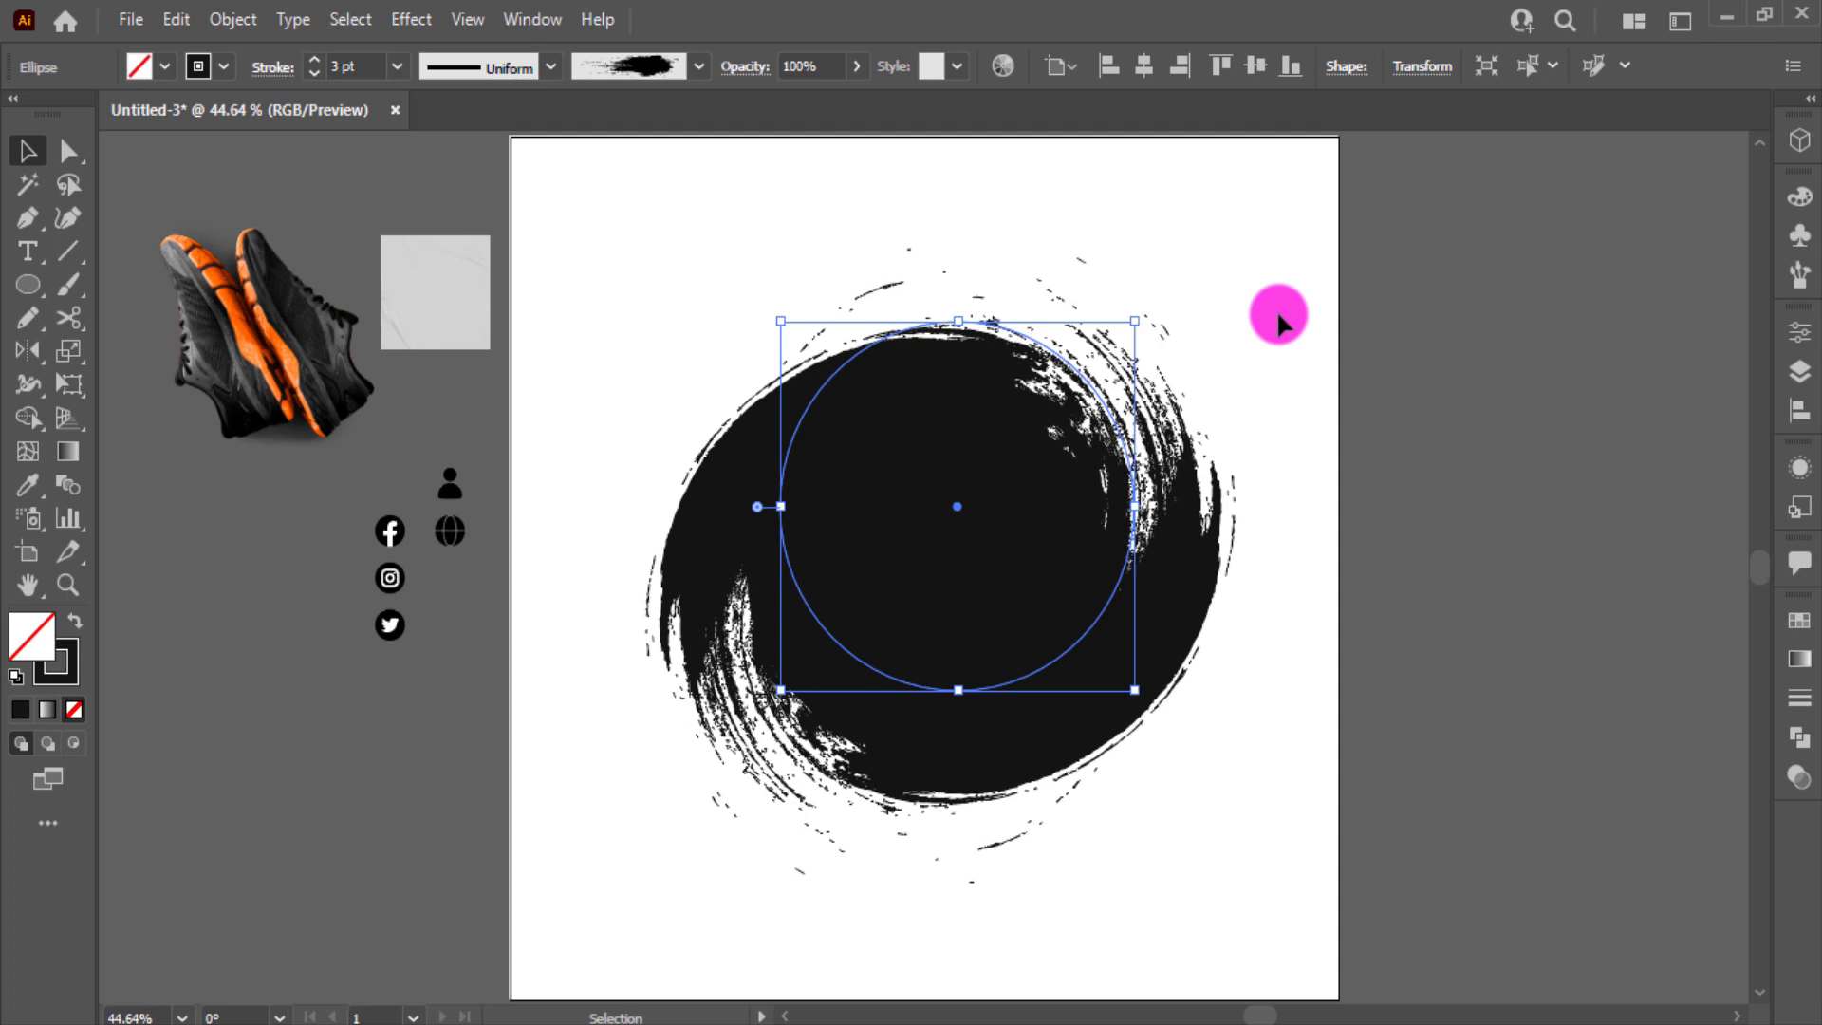
left_click(822, 804, "shift")
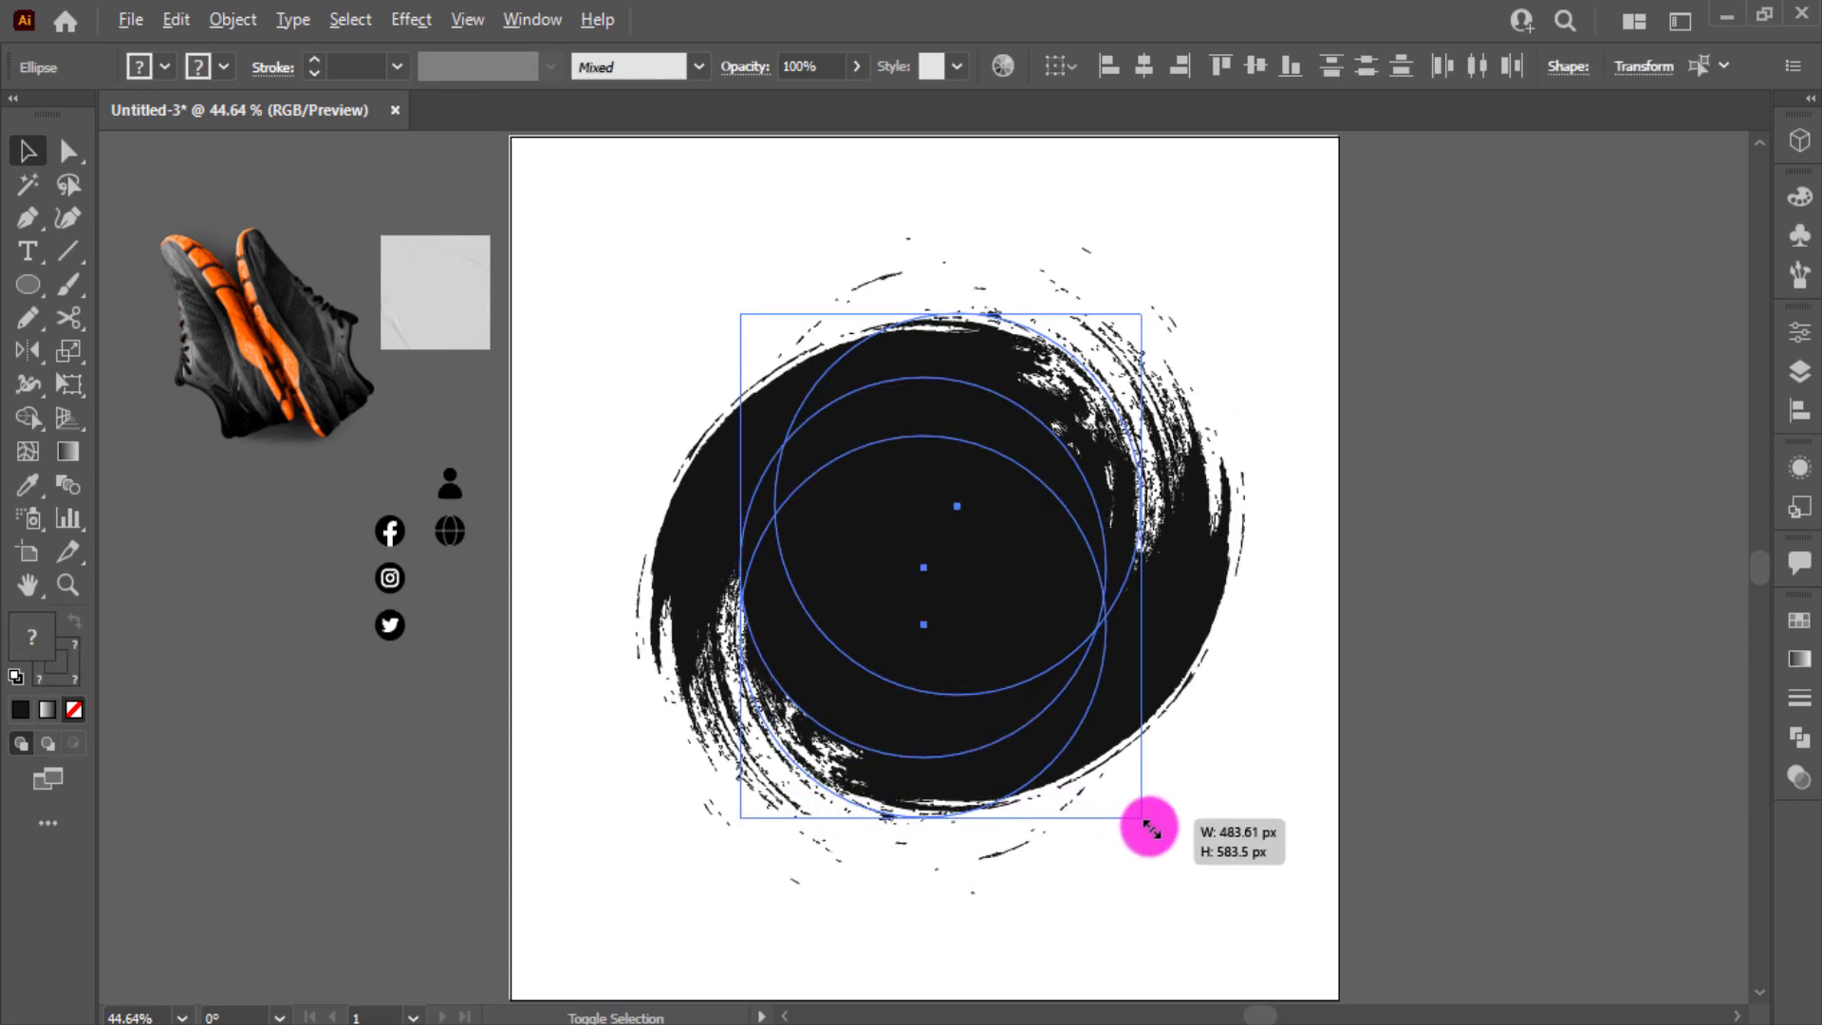
mouse_move(1136, 816)
left_mouse_down()
mouse_move(1154, 829)
mouse_move(1209, 795)
mouse_move(1130, 845)
mouse_move(1188, 804)
left_mouse_up()
key("ctrl")
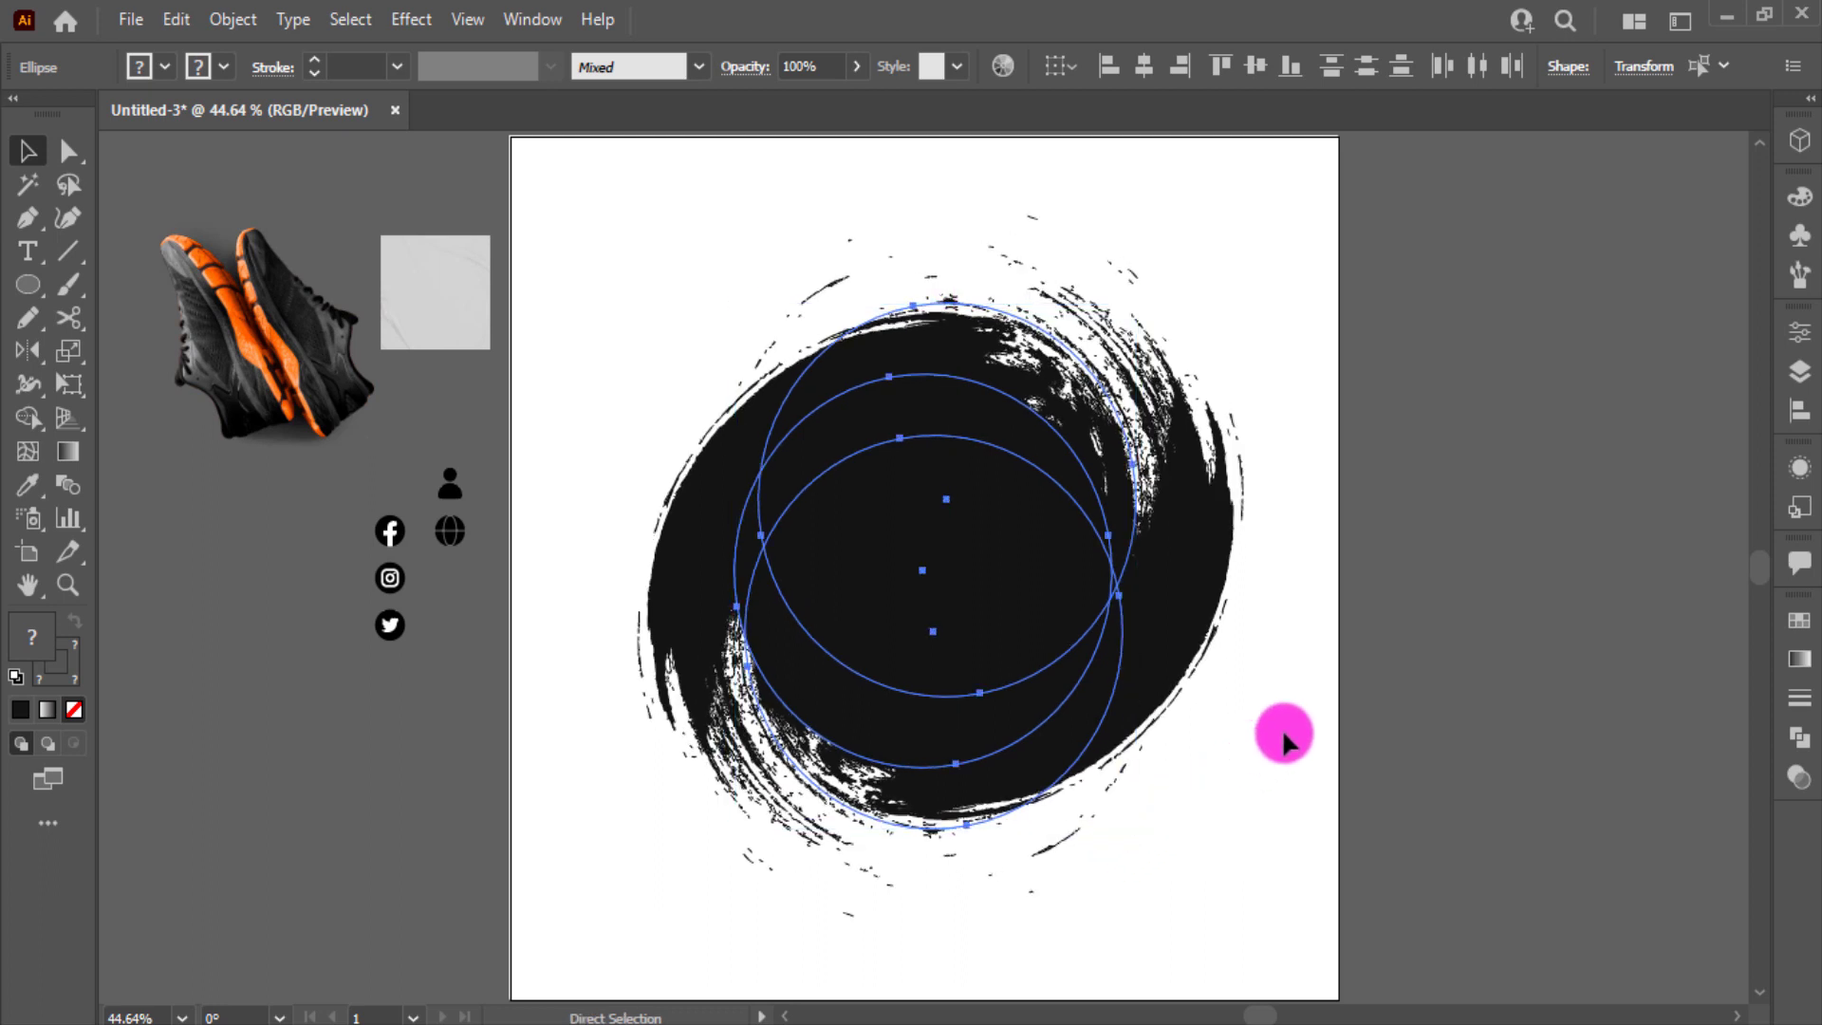
Move the paper texture onto the artboard, send it behind, and scale it to cover the artboard
left_click(1282, 740)
left_click(204, 306)
right_click(210, 314)
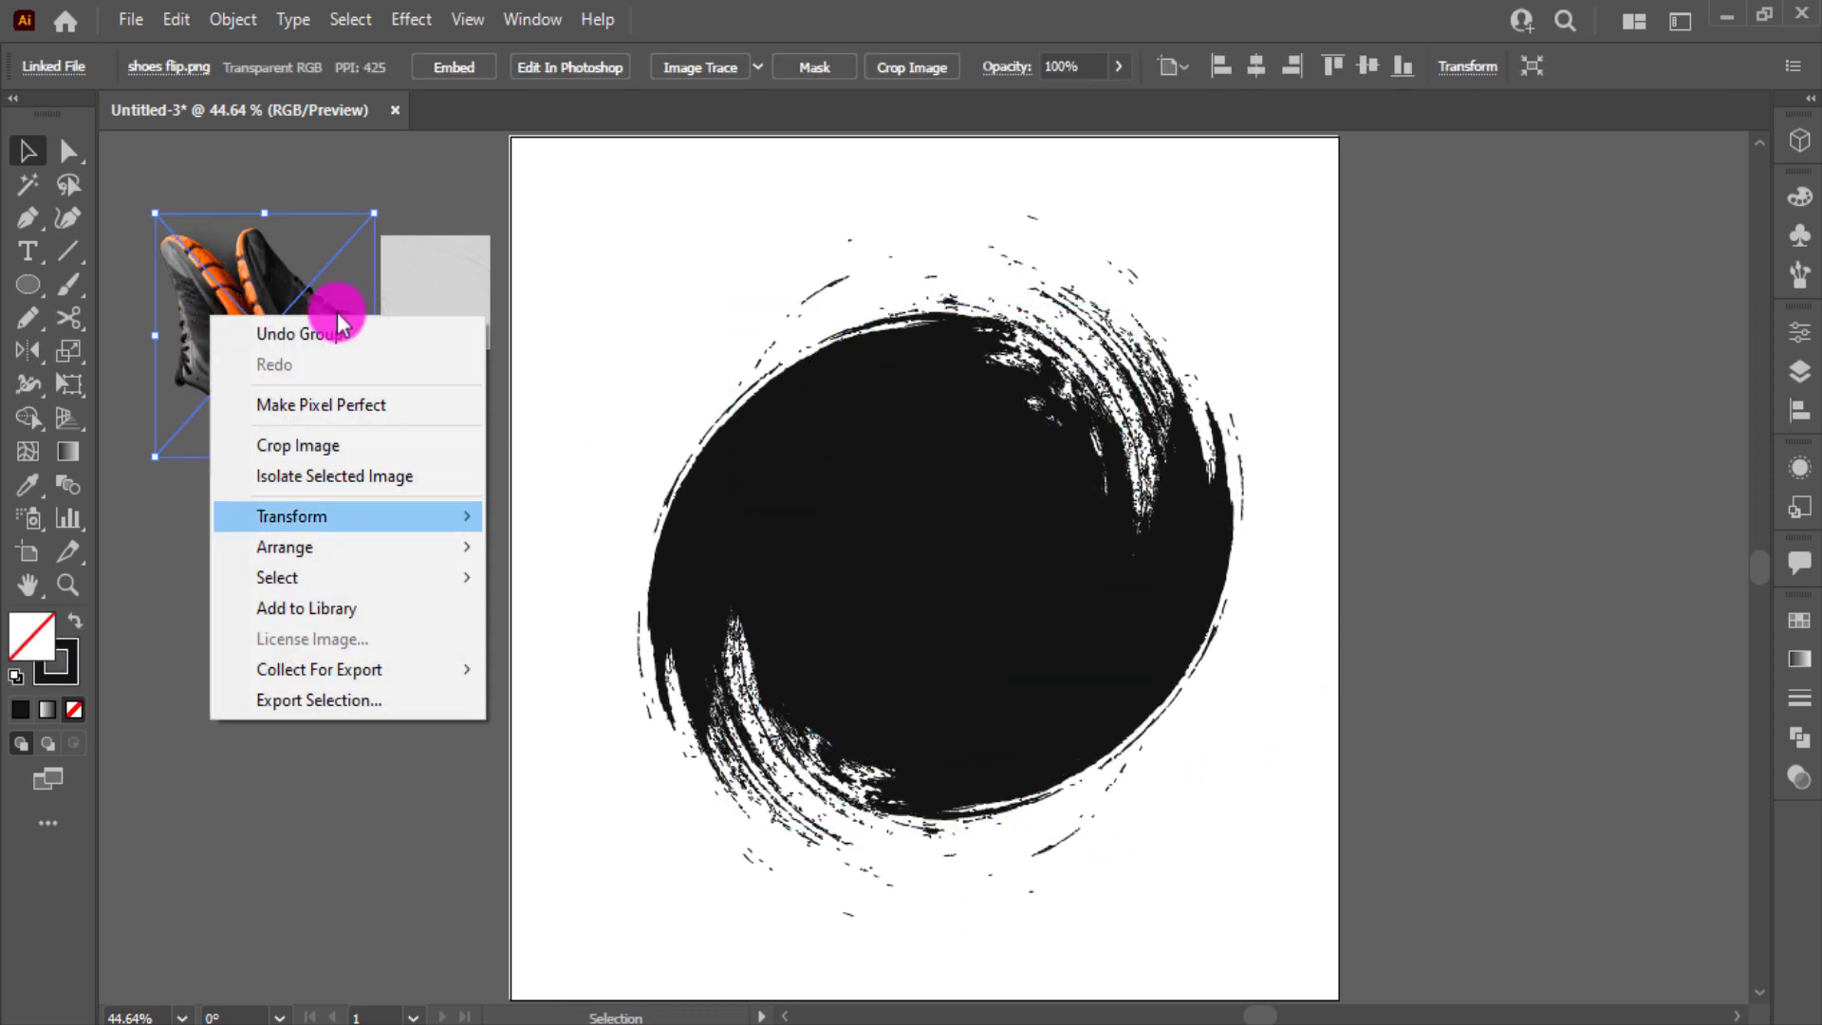
left_click(681, 303)
left_click_drag(439, 317, 560, 250)
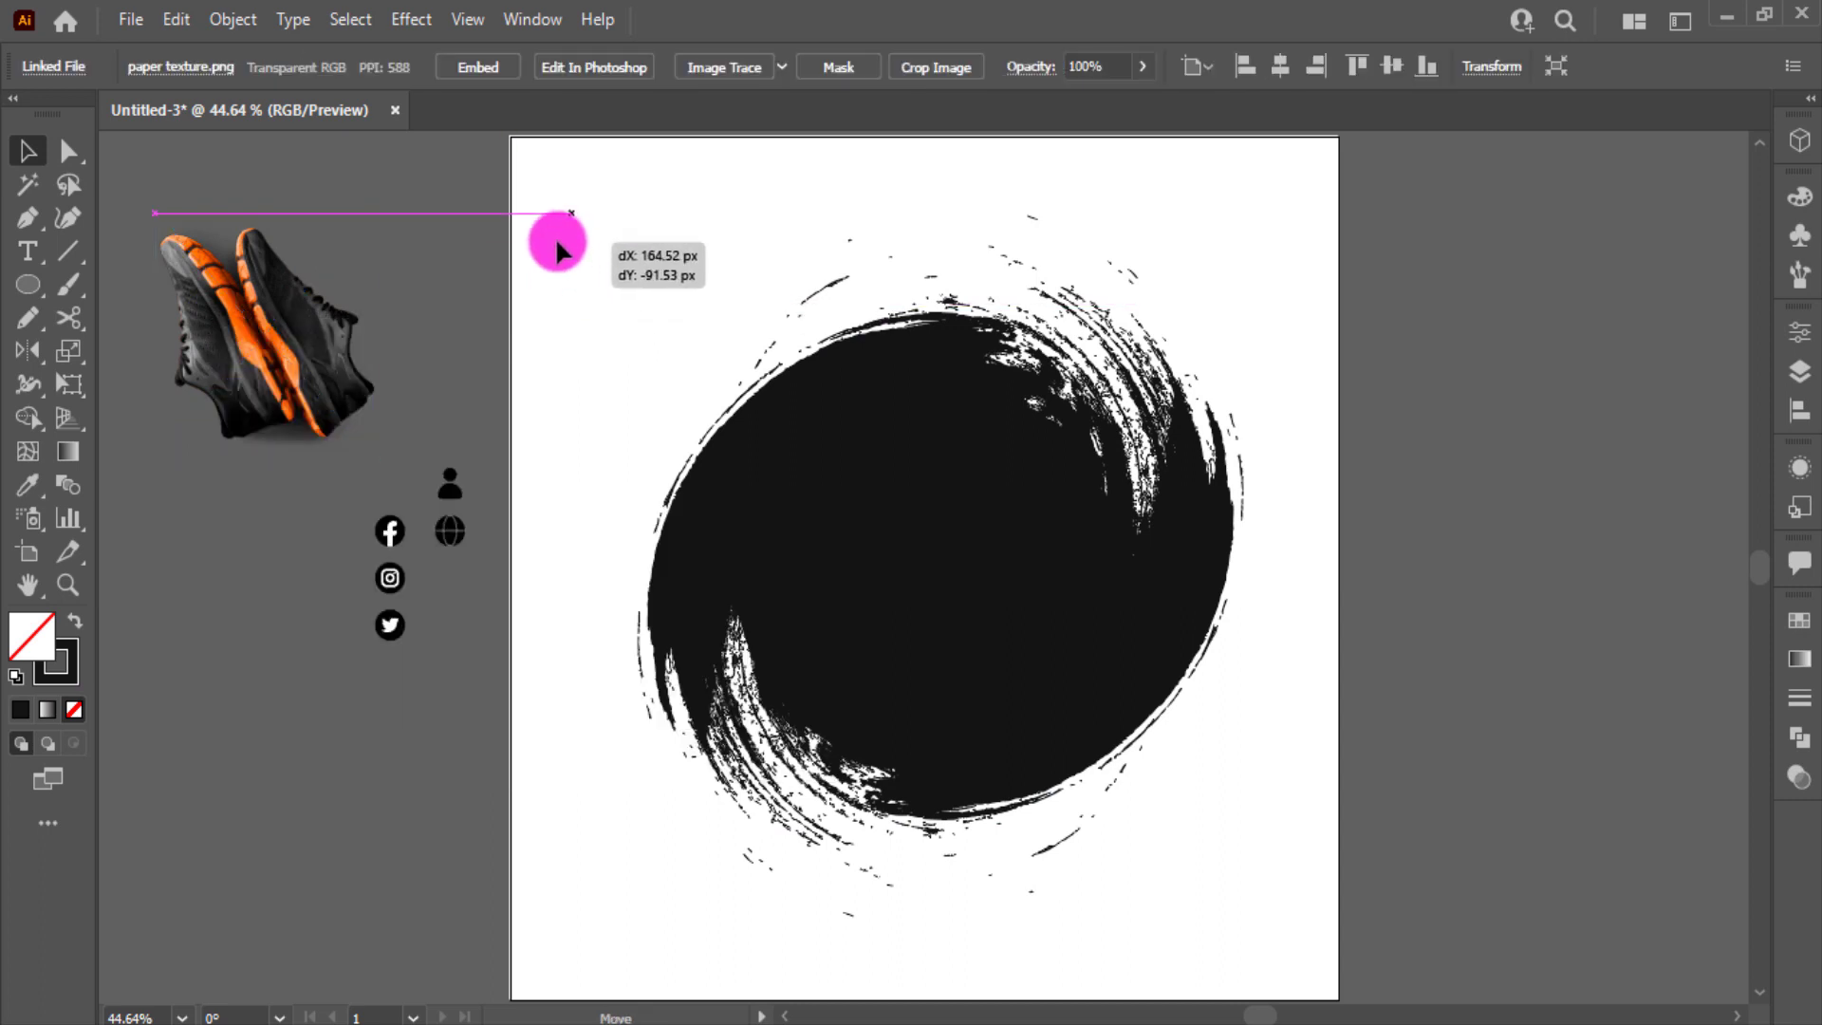
right_click(559, 250)
left_click(882, 512)
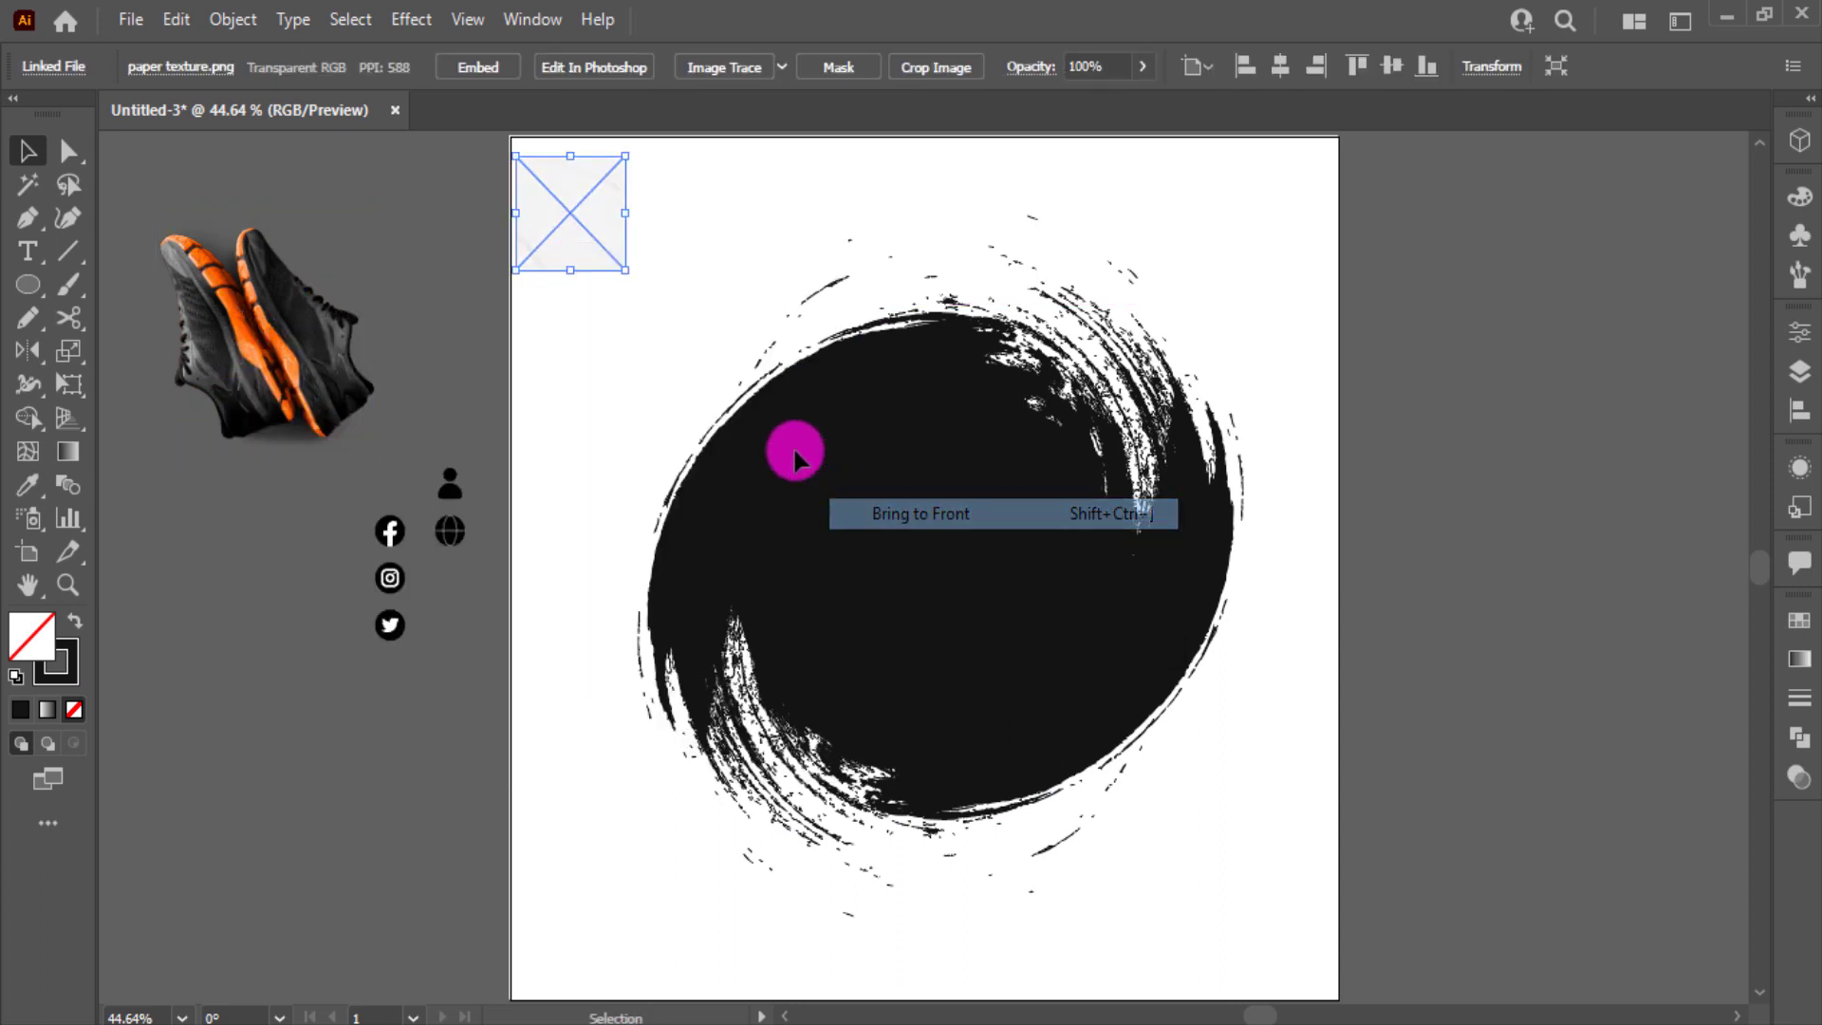
mouse_move(569, 245)
left_mouse_down()
mouse_move(564, 224)
mouse_move(1285, 990)
mouse_move(1336, 934)
left_mouse_up()
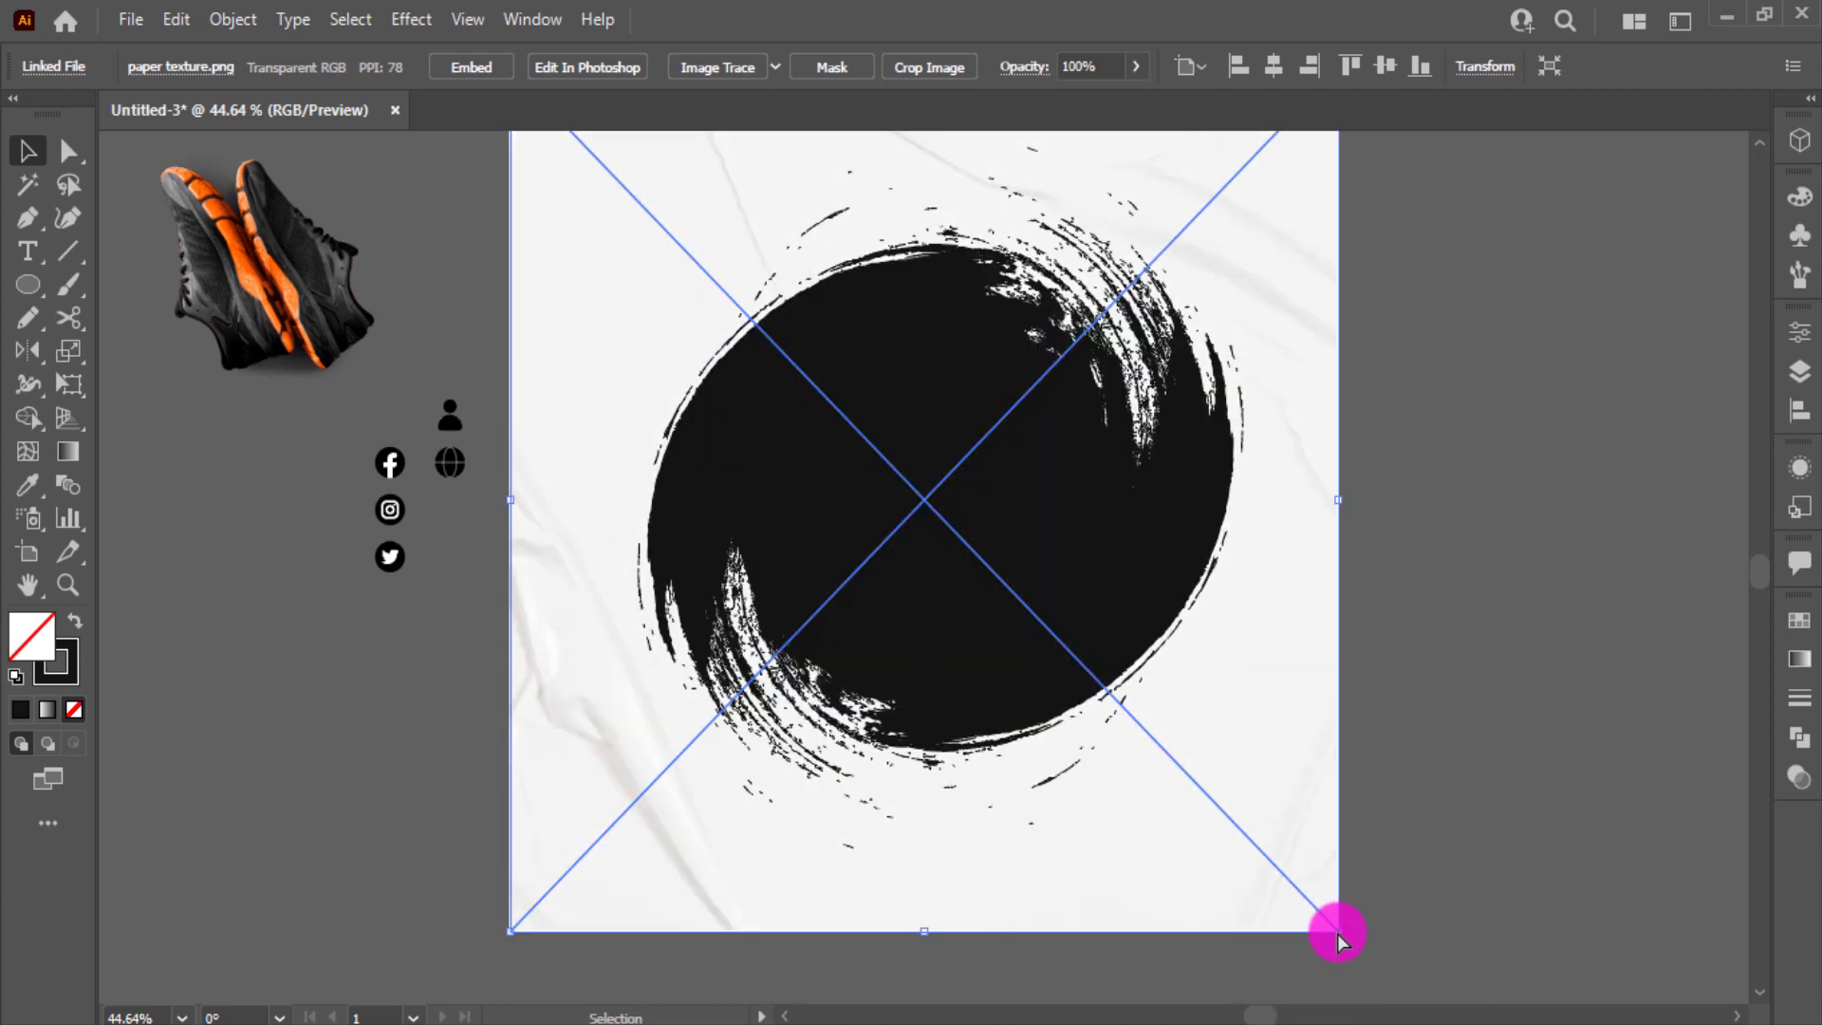
Lock the paper texture background in place
left_click(1431, 751)
scroll(1431, 752, "up", 1)
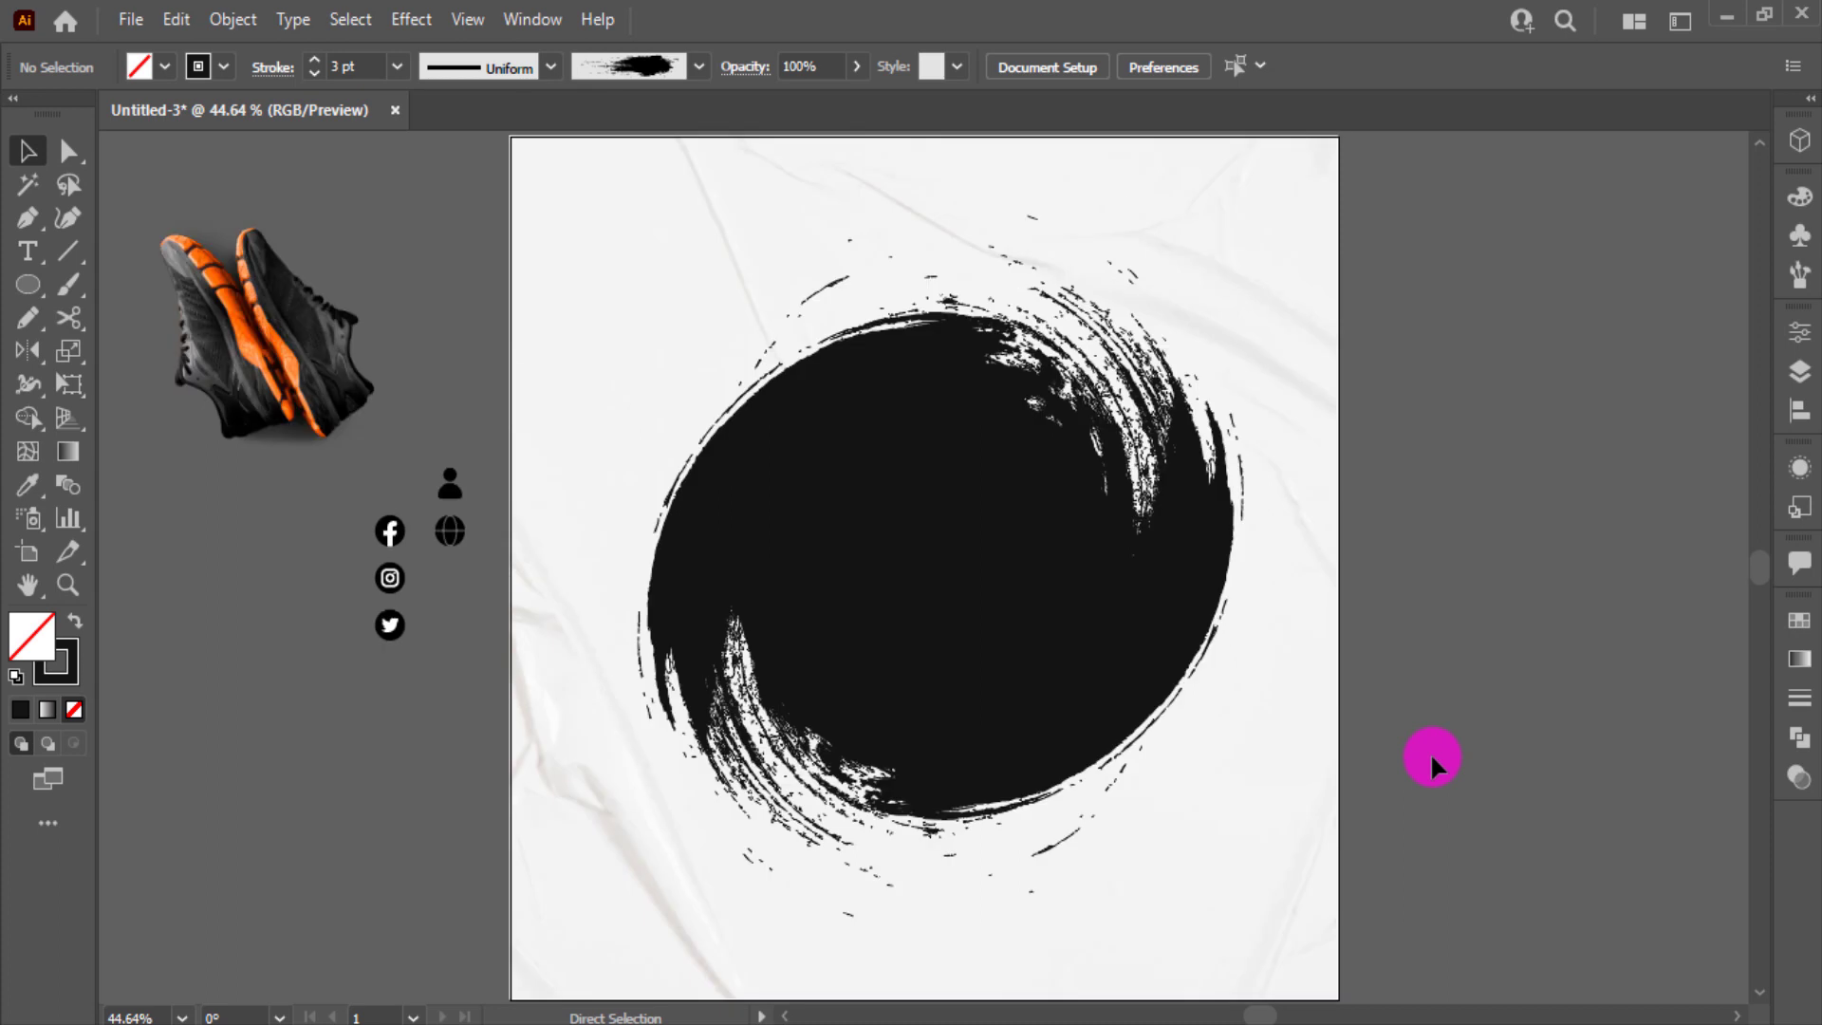
left_click(1282, 884)
key("ctrl+2")
Shrink the three-circle group slightly
left_click(1166, 629)
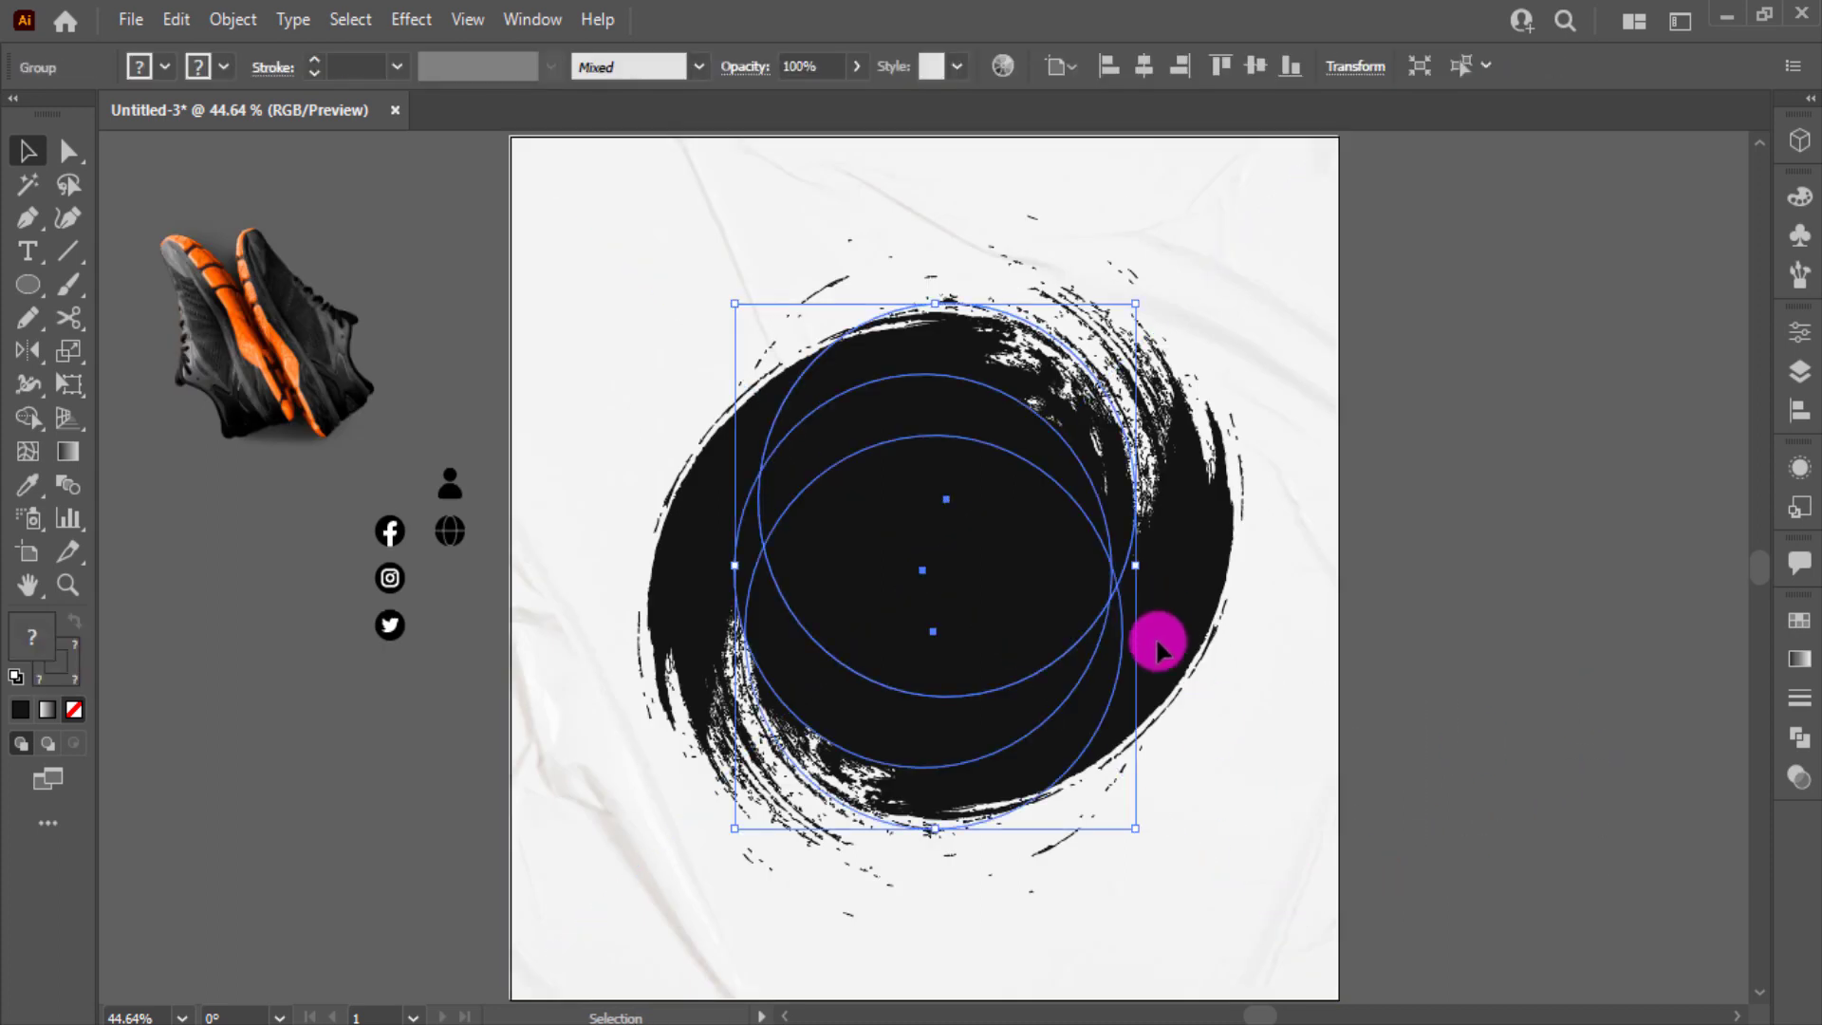
left_click_drag(1131, 835, 1119, 814)
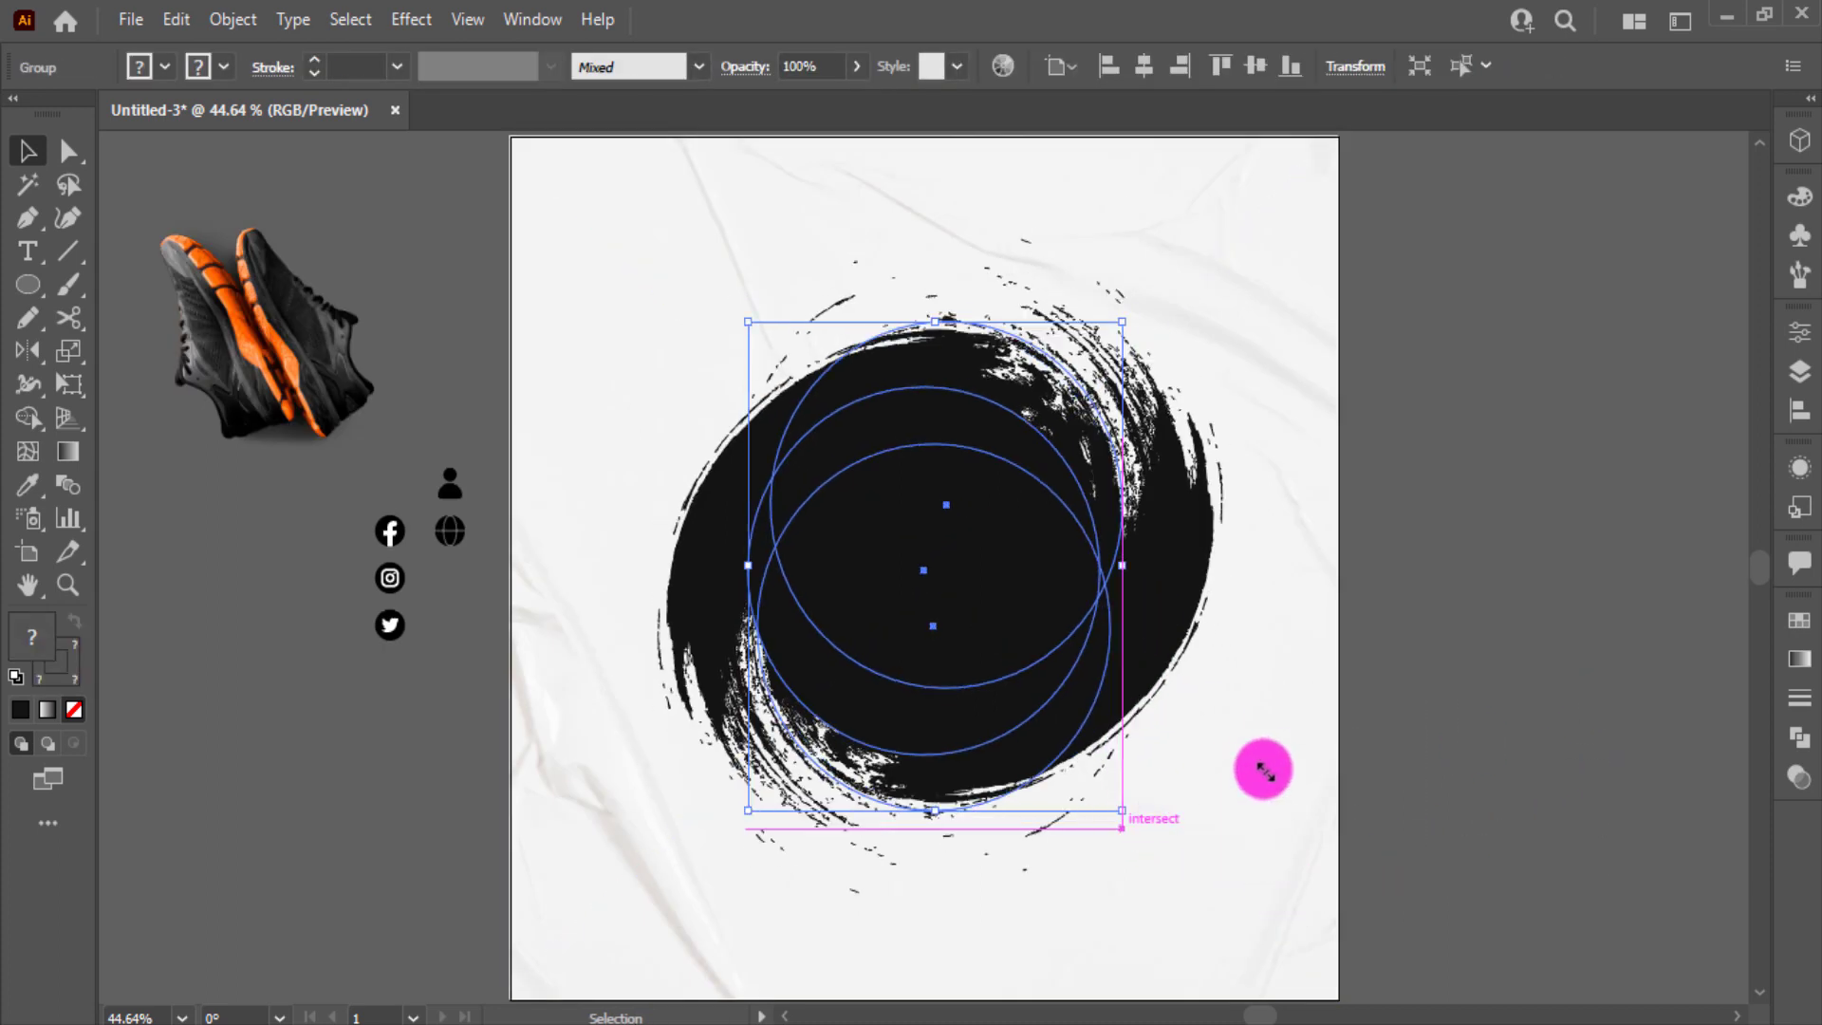
left_click(1382, 683)
right_click(329, 389)
mouse_move(401, 611)
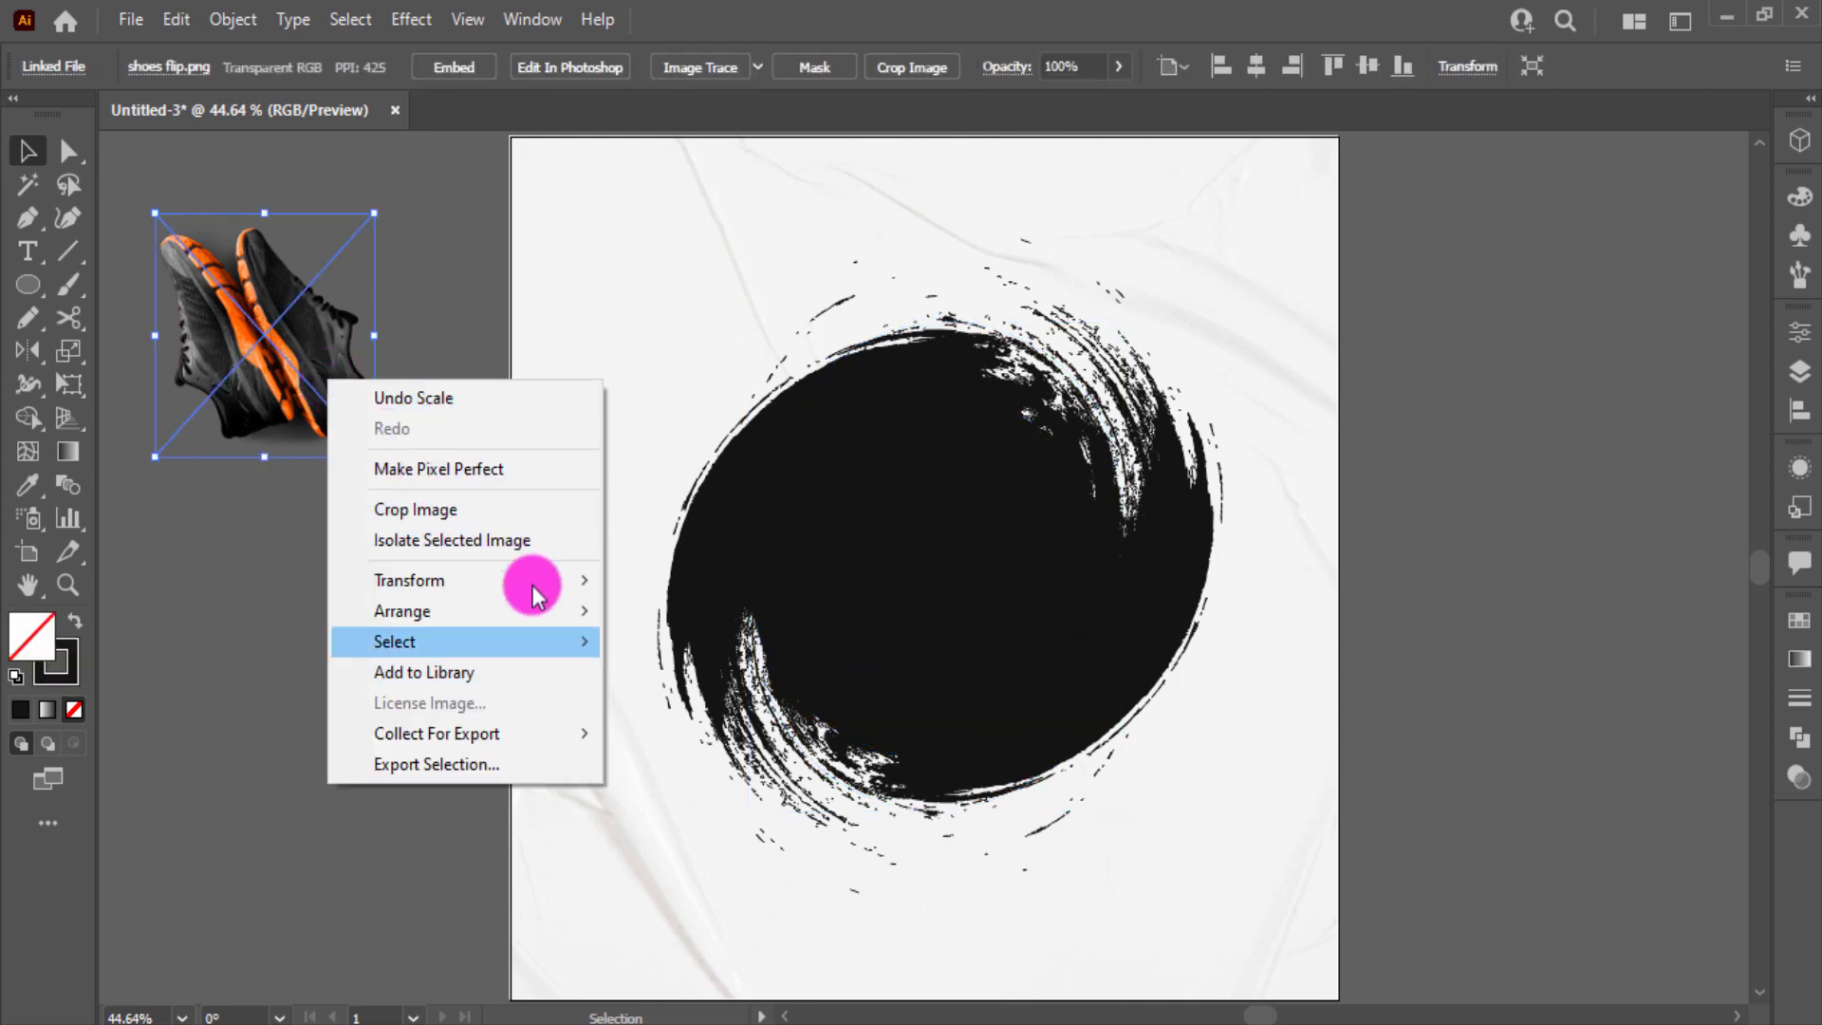
Bring the sneaker photo to the front, enlarge it, and centre it over the black circle
left_click(693, 612)
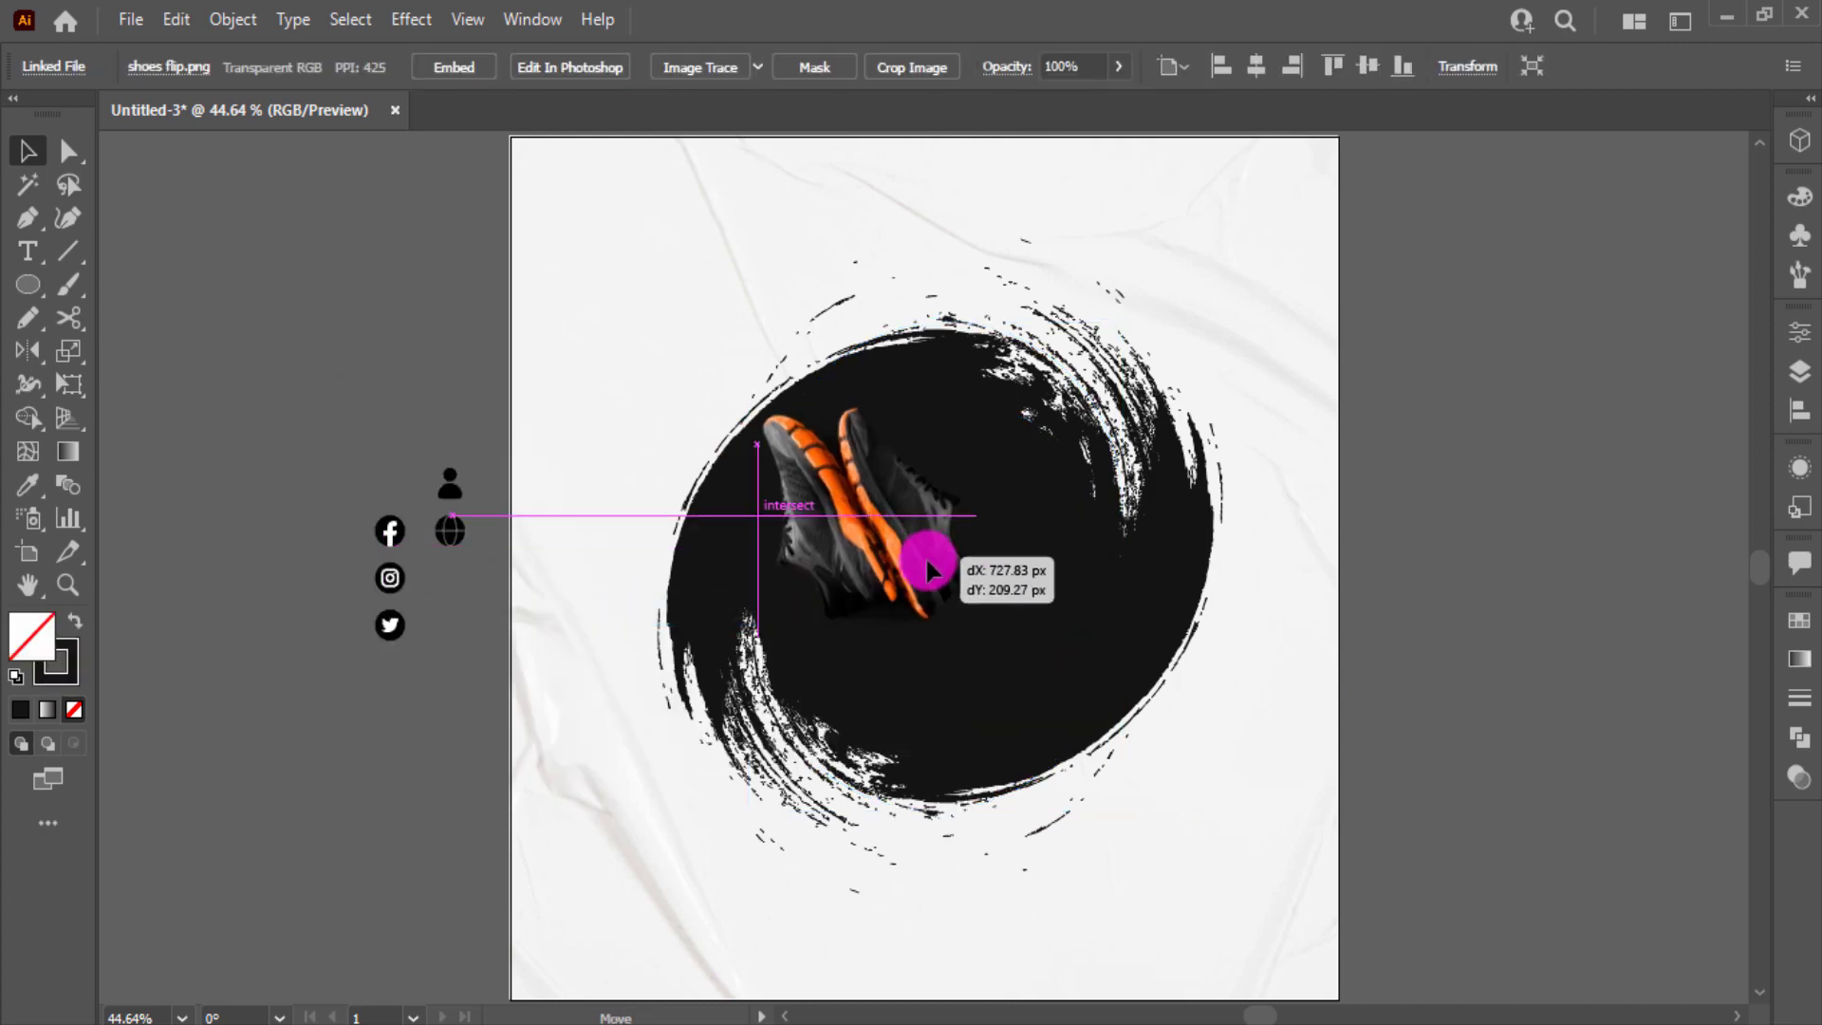
left_click_drag(305, 386, 987, 540)
left_click_drag(1055, 628, 1338, 824)
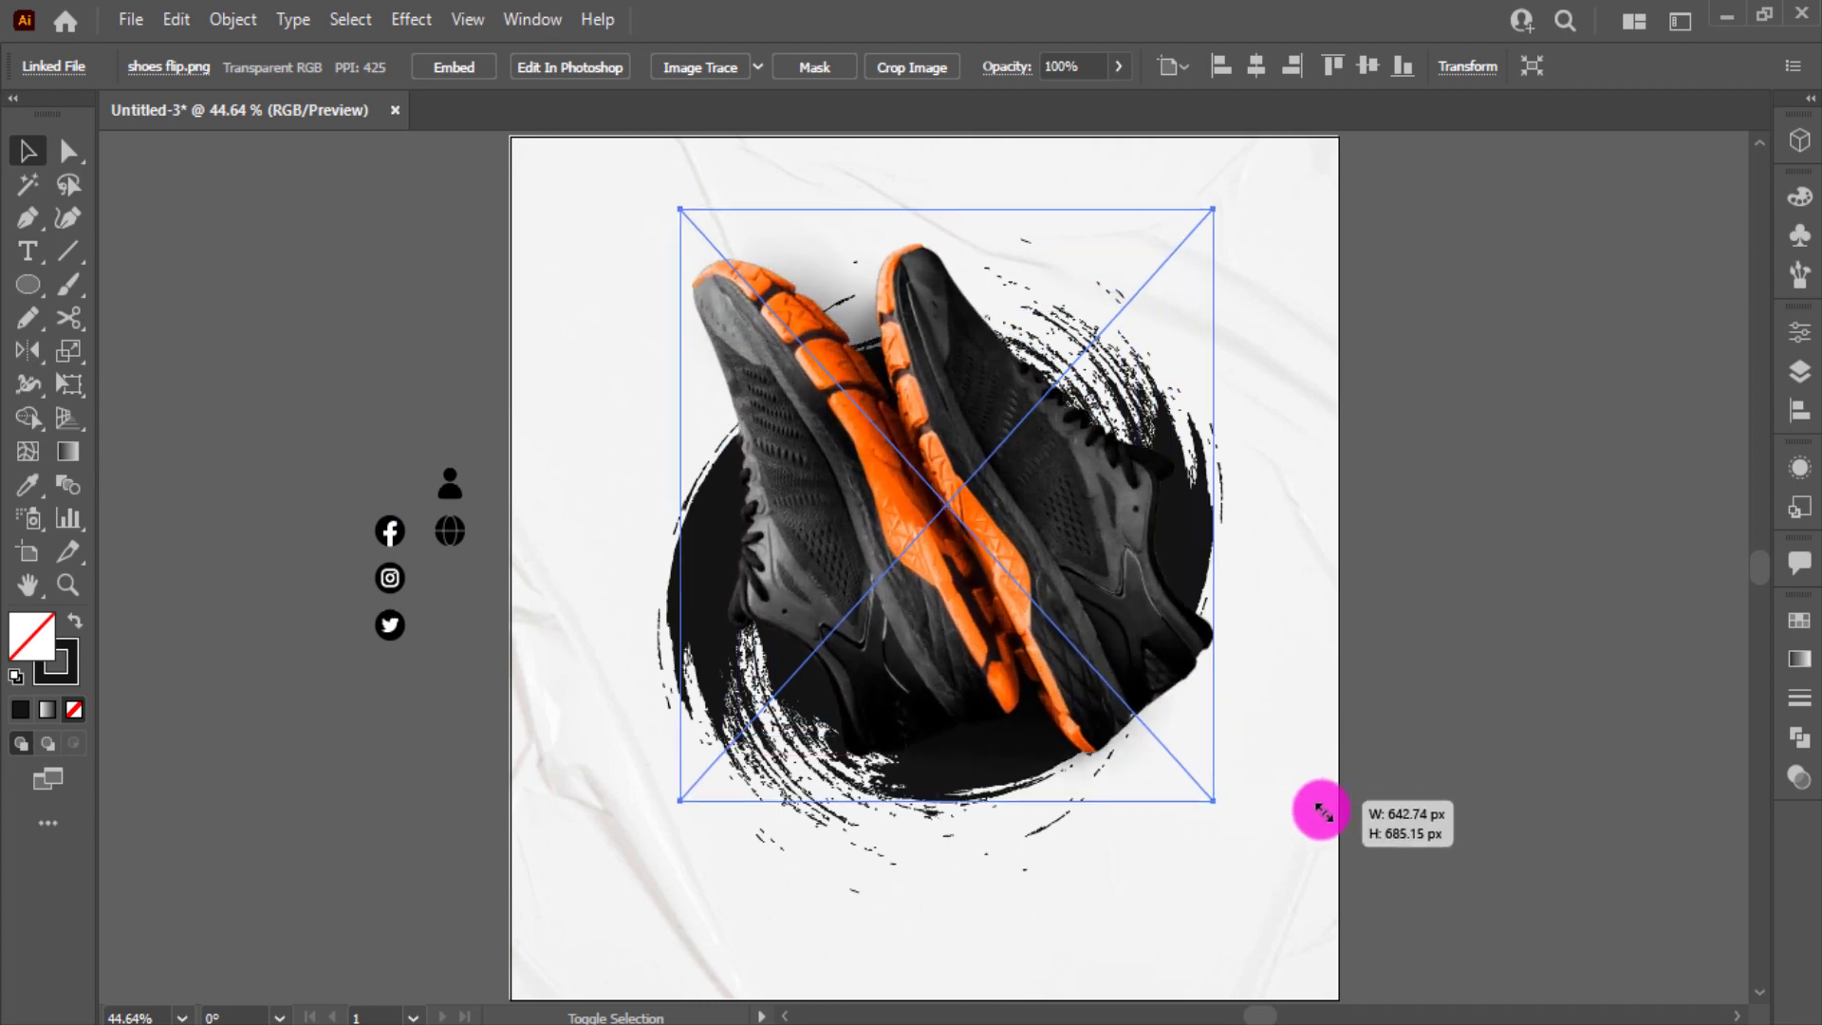
left_click_drag(1082, 603, 1105, 643)
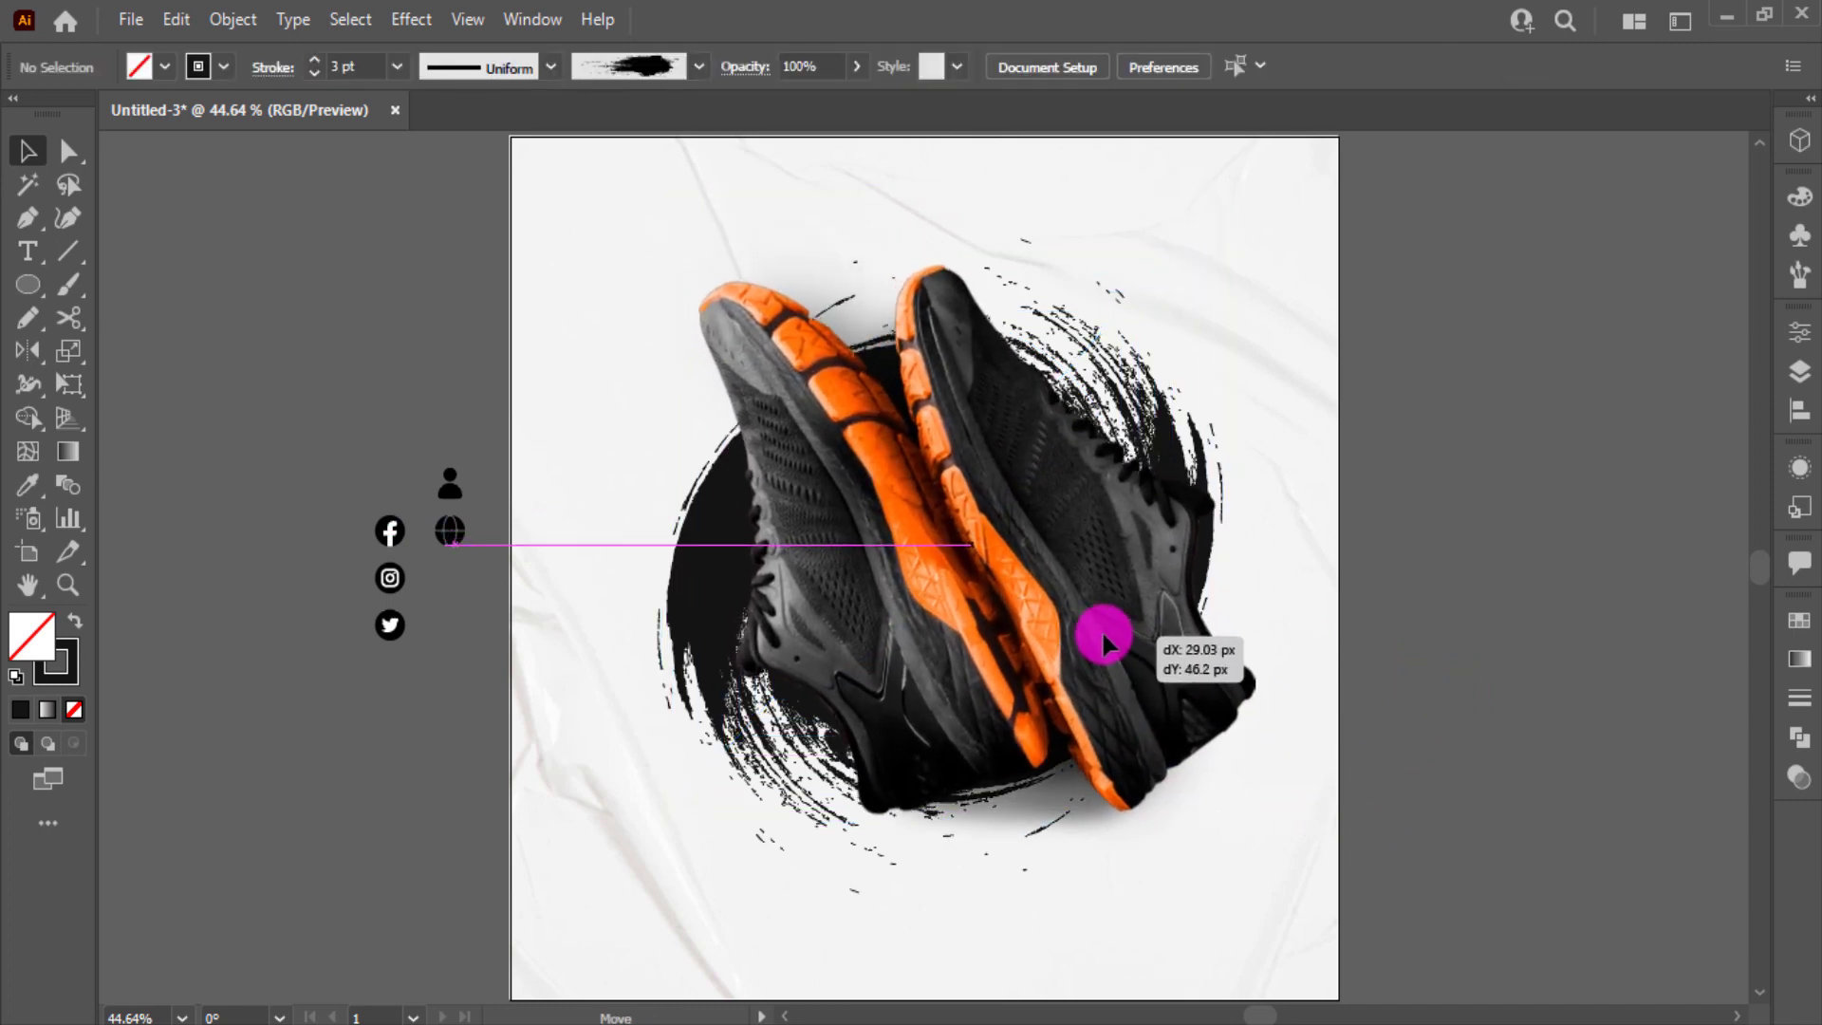
left_click(1420, 578)
left_click_drag(1188, 597, 1175, 615)
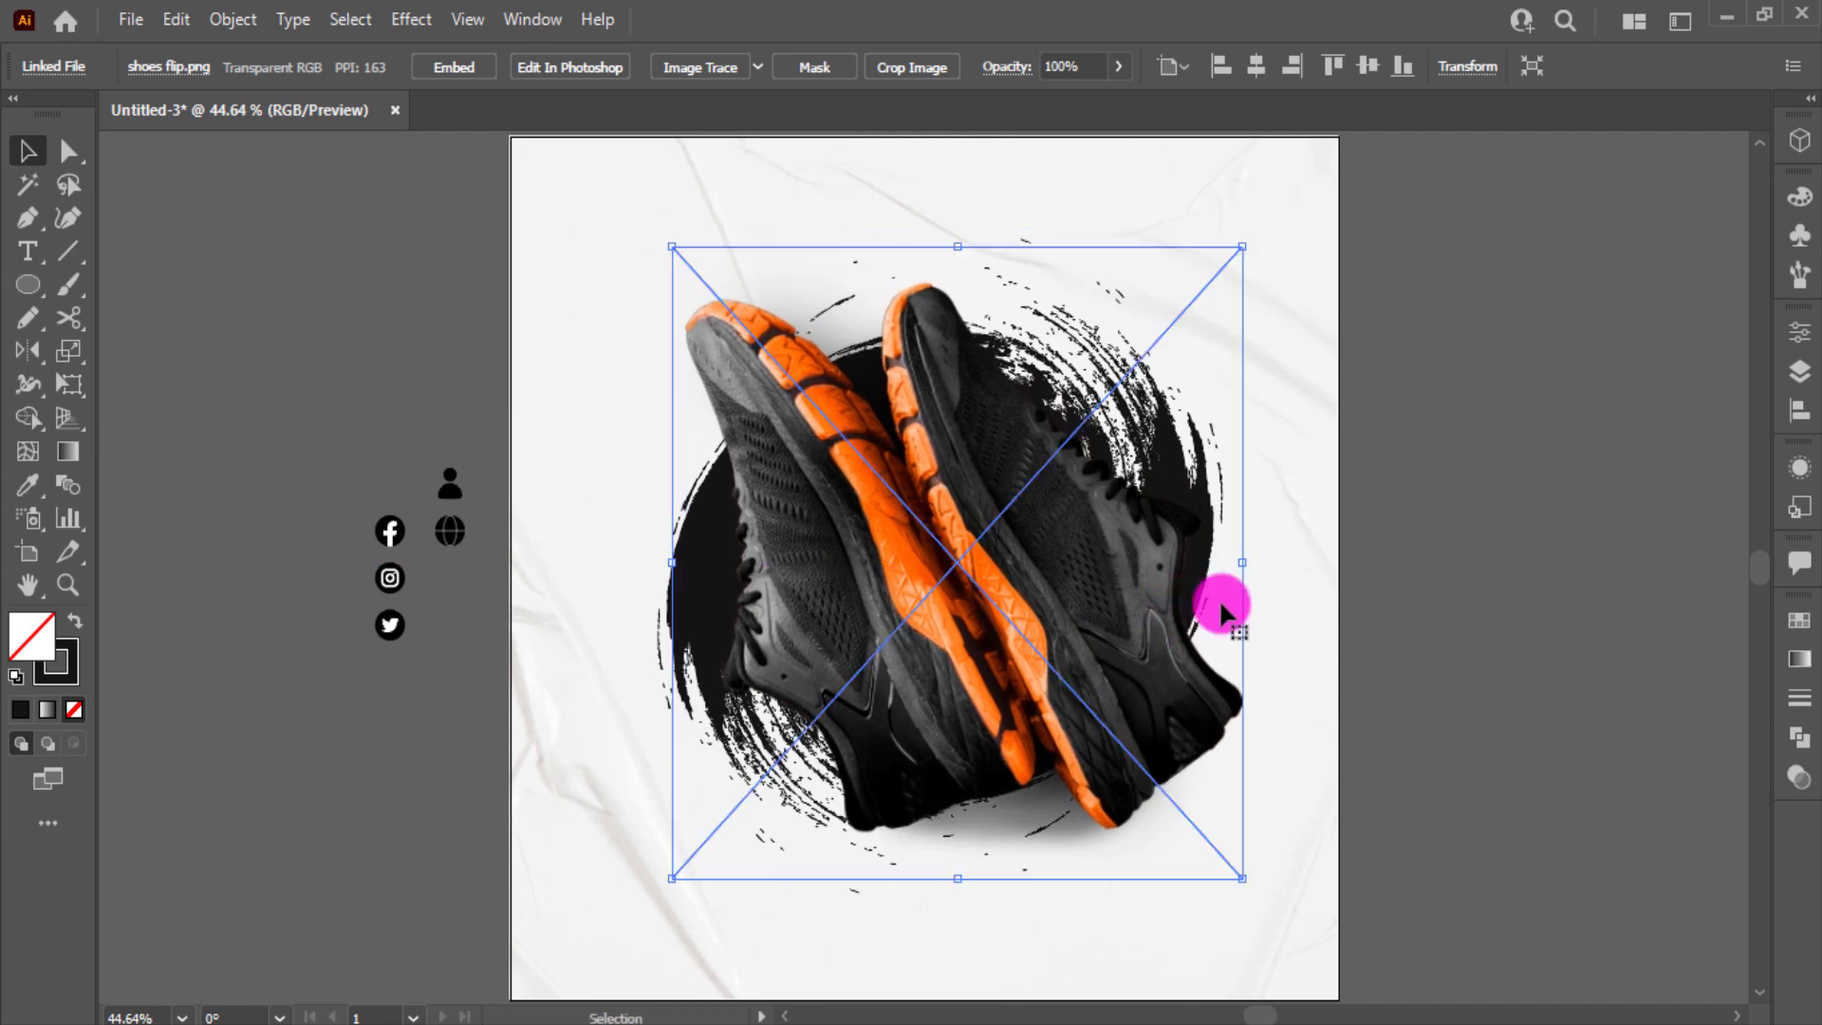
left_click(1524, 573)
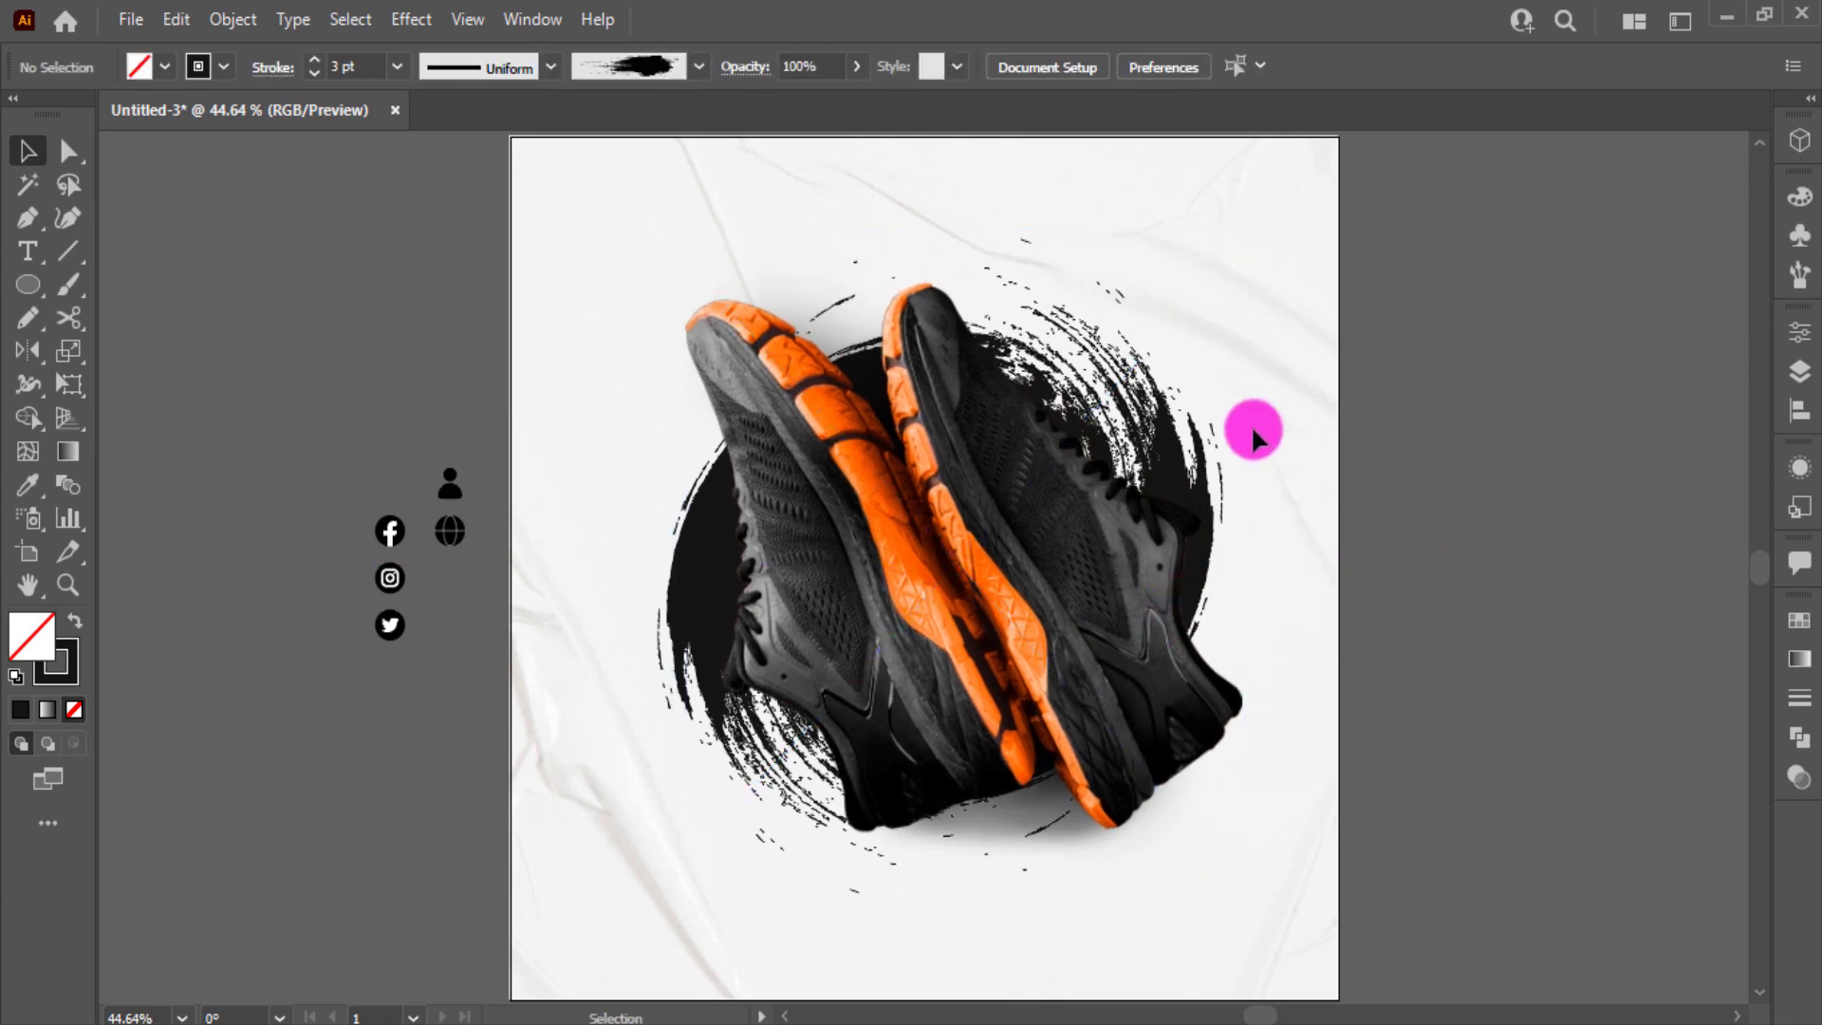
Draw a short horizontal line beside the artboard and give it a grunge brush
left_click(1266, 567)
left_click(1461, 556)
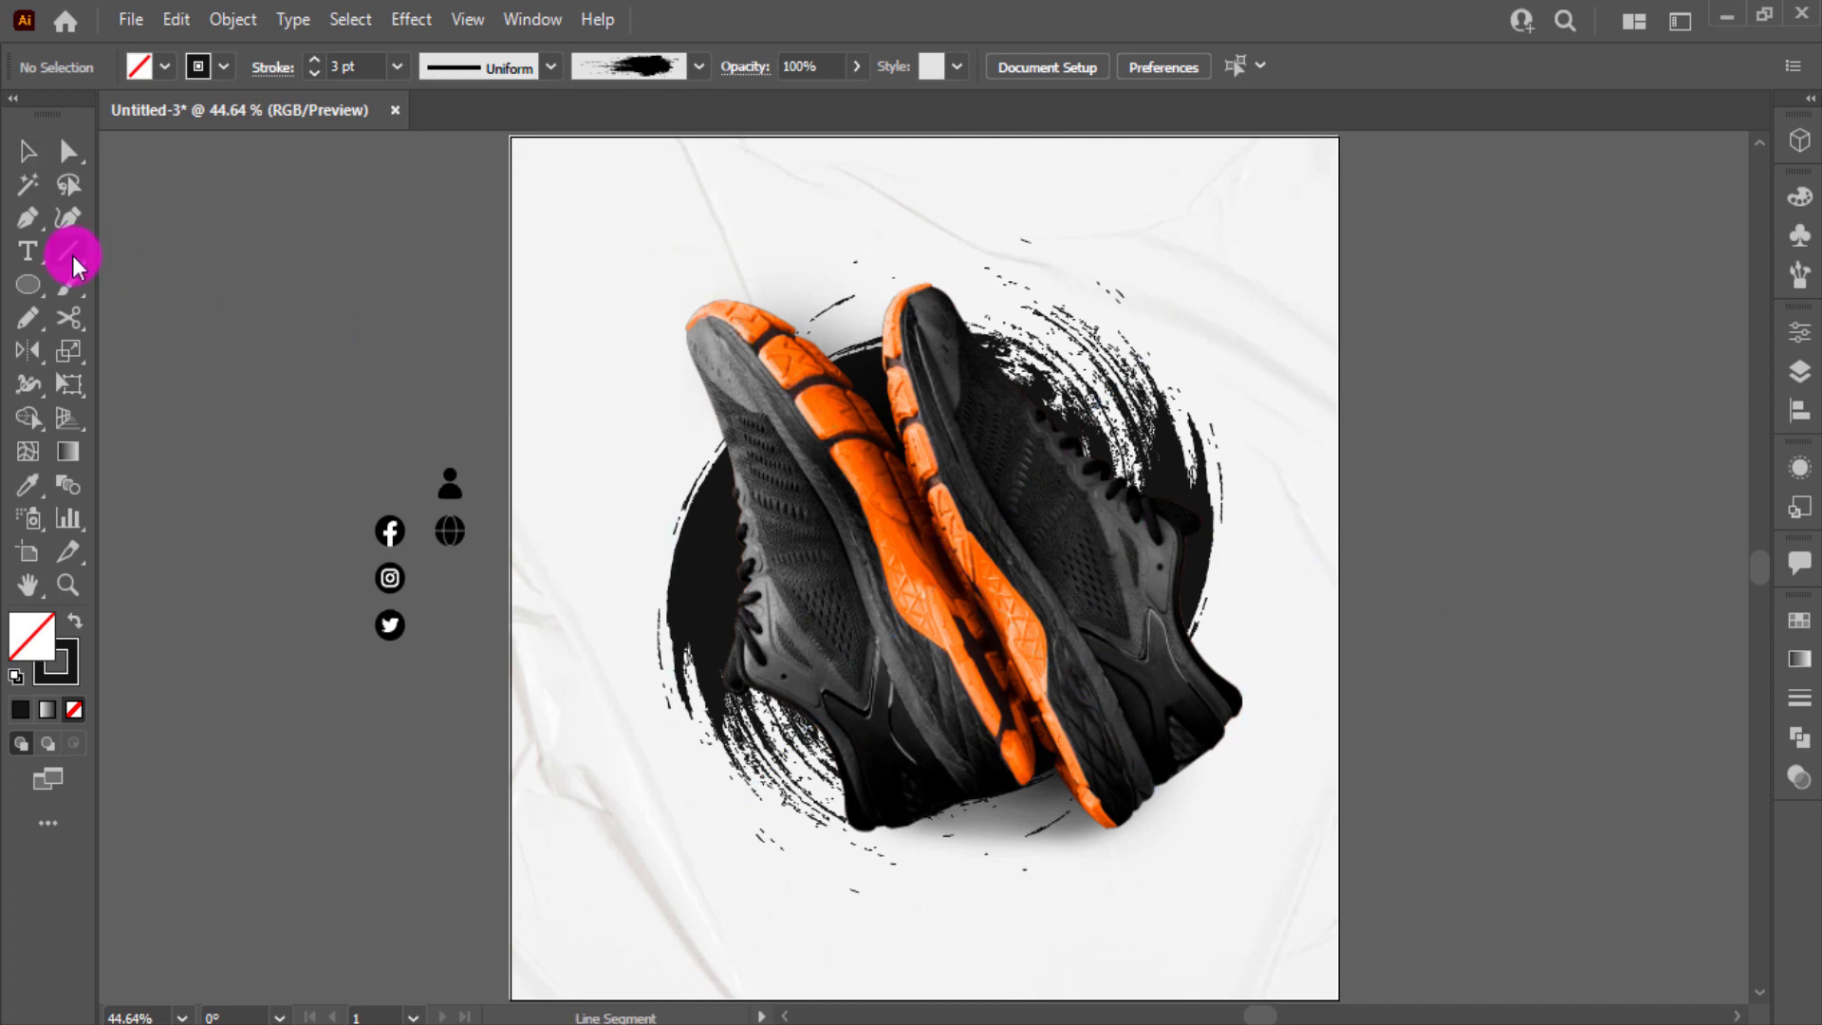
left_click_drag(1437, 523, 1551, 523)
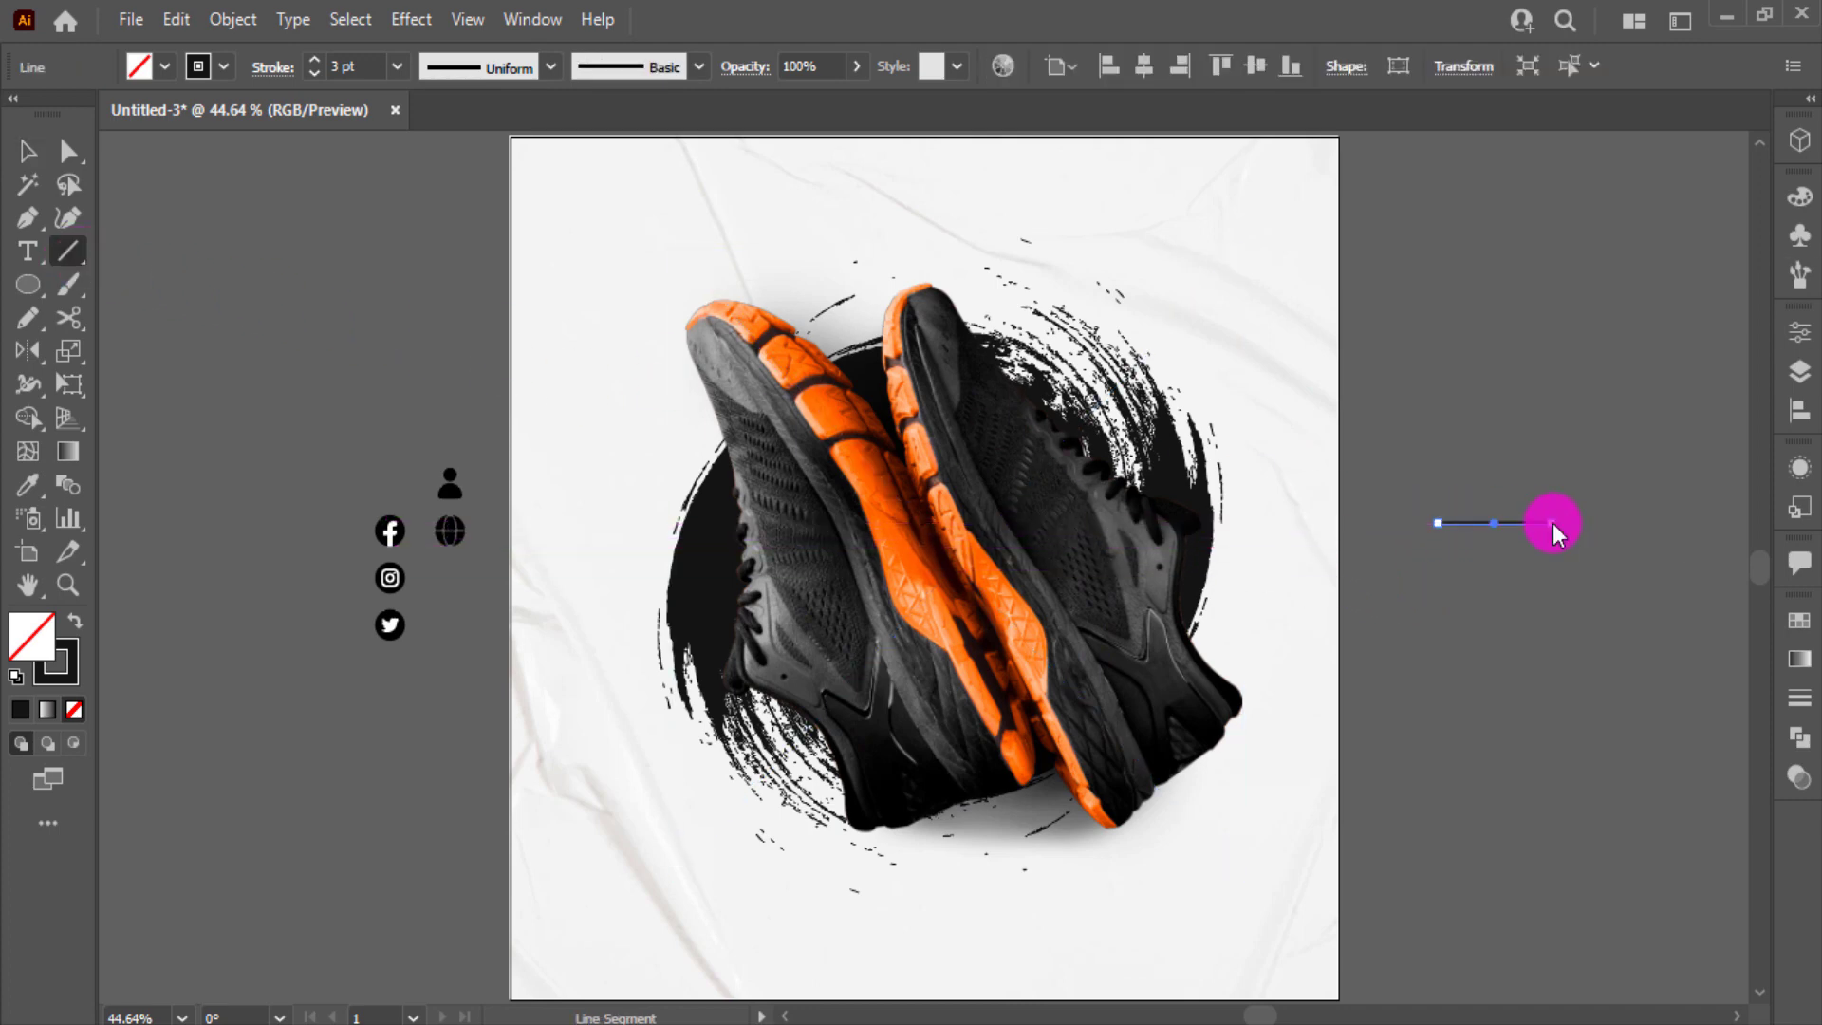
left_click(1796, 275)
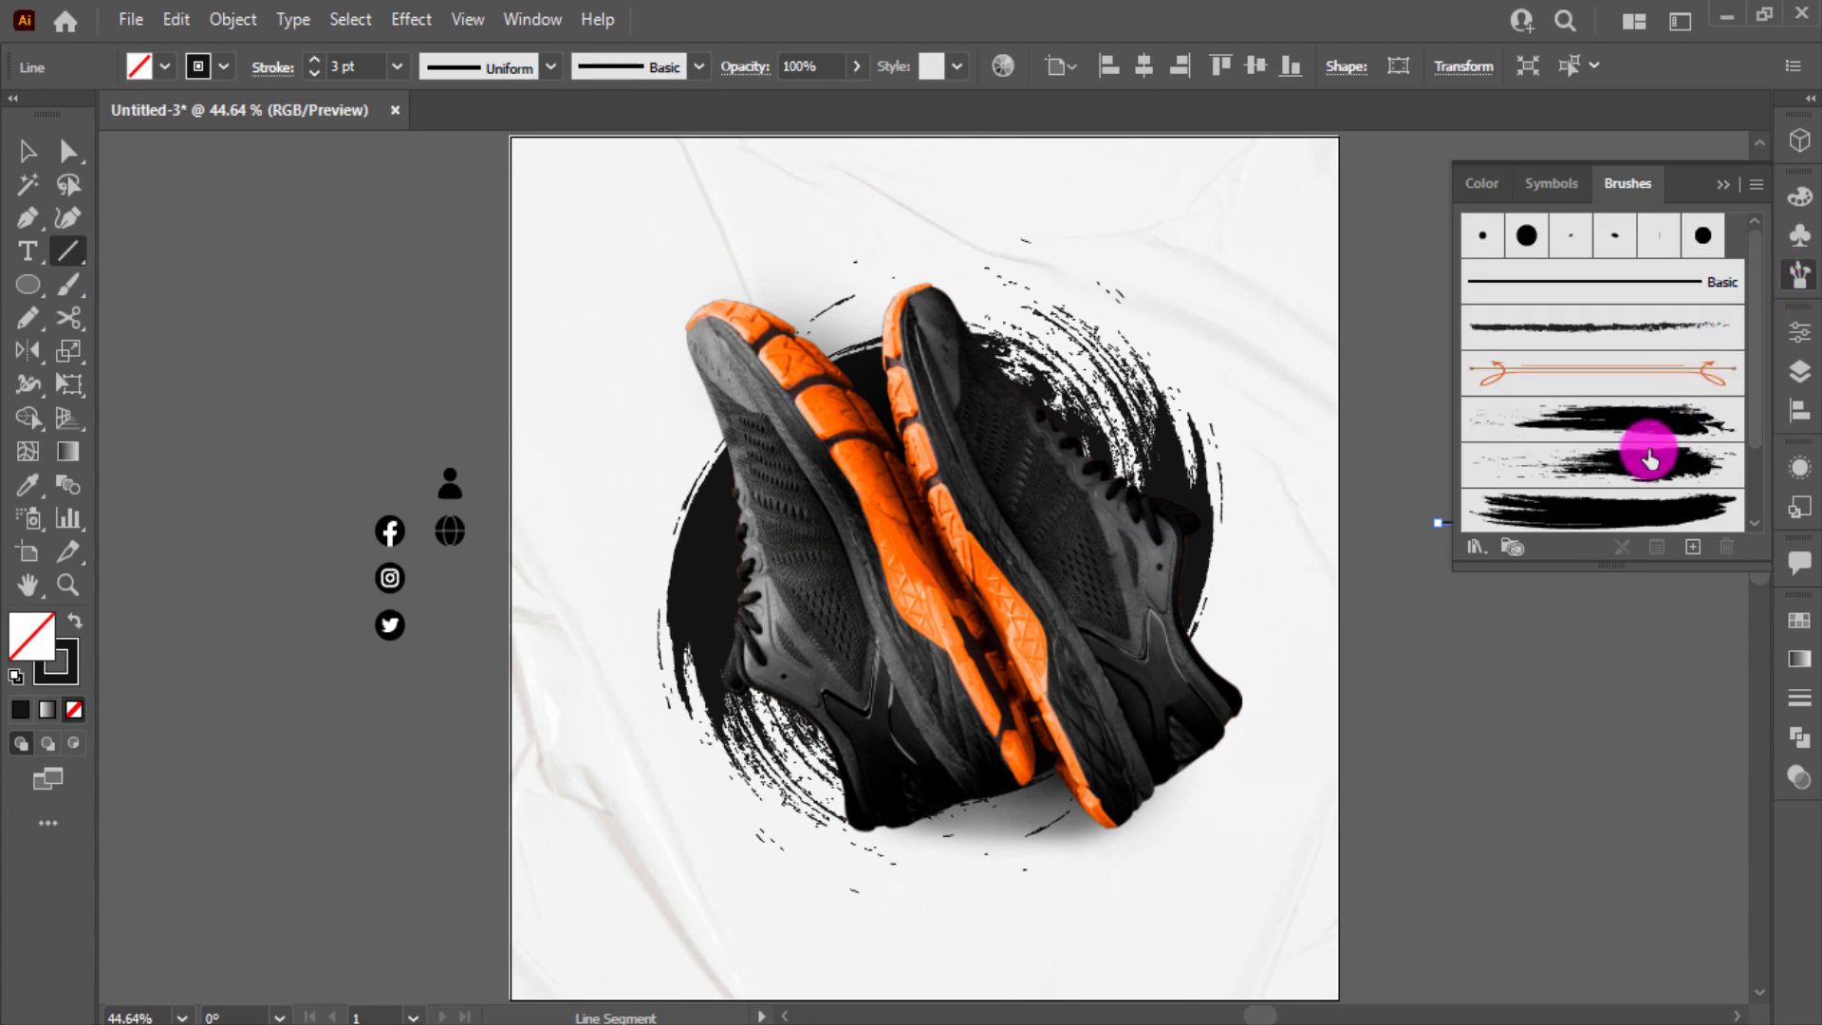
left_click(1642, 451)
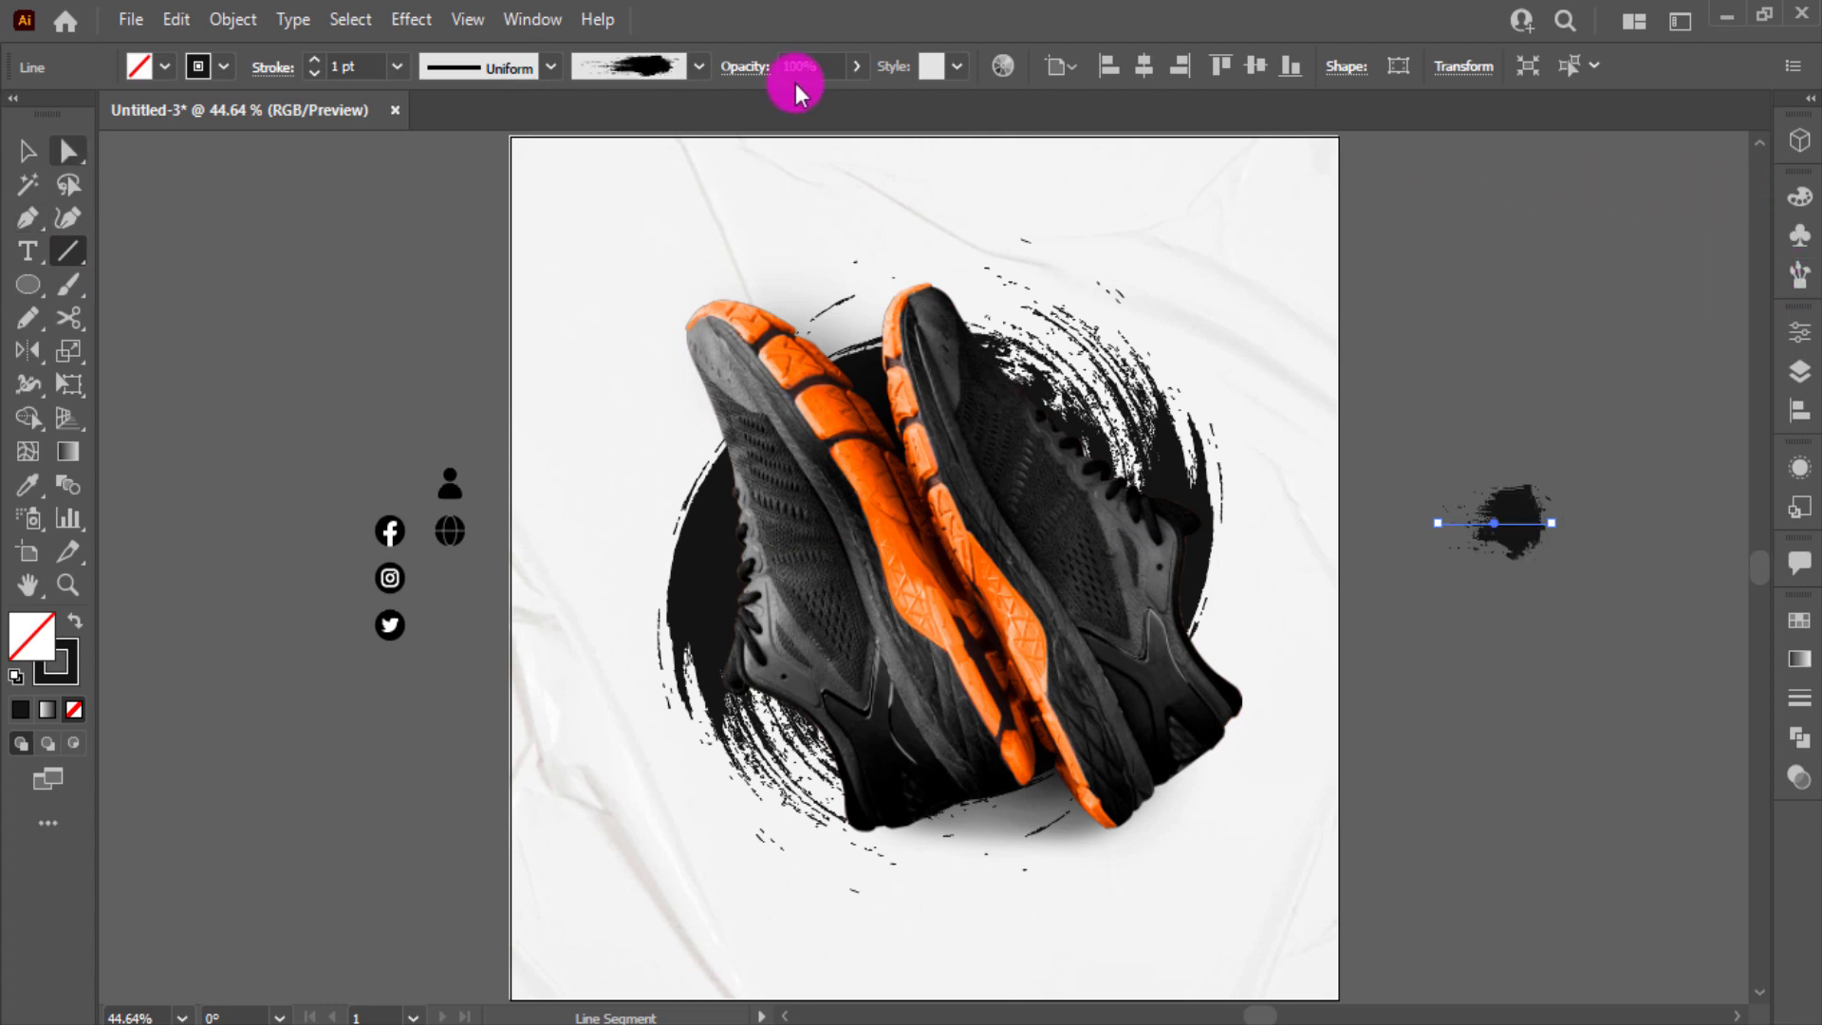
Expand the brushed line's appearance into filled artwork and stretch it wider
left_click(232, 21)
left_click(360, 365)
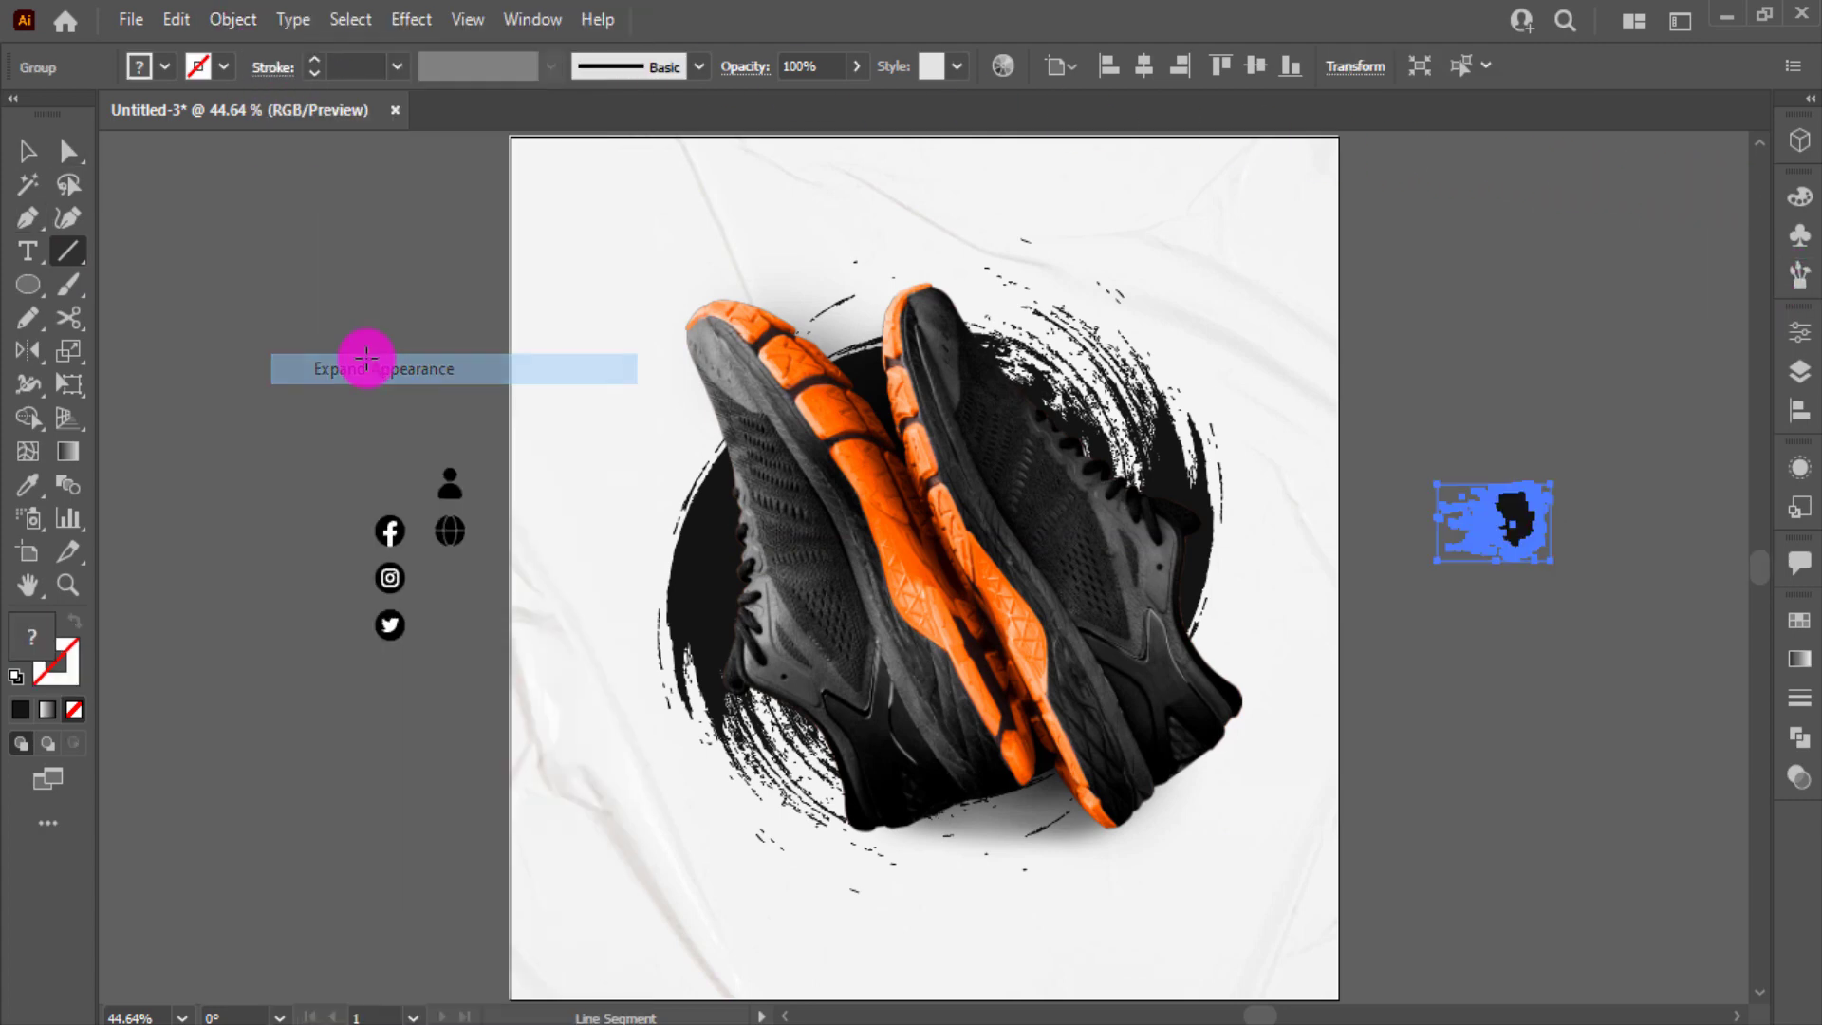
left_click(29, 152)
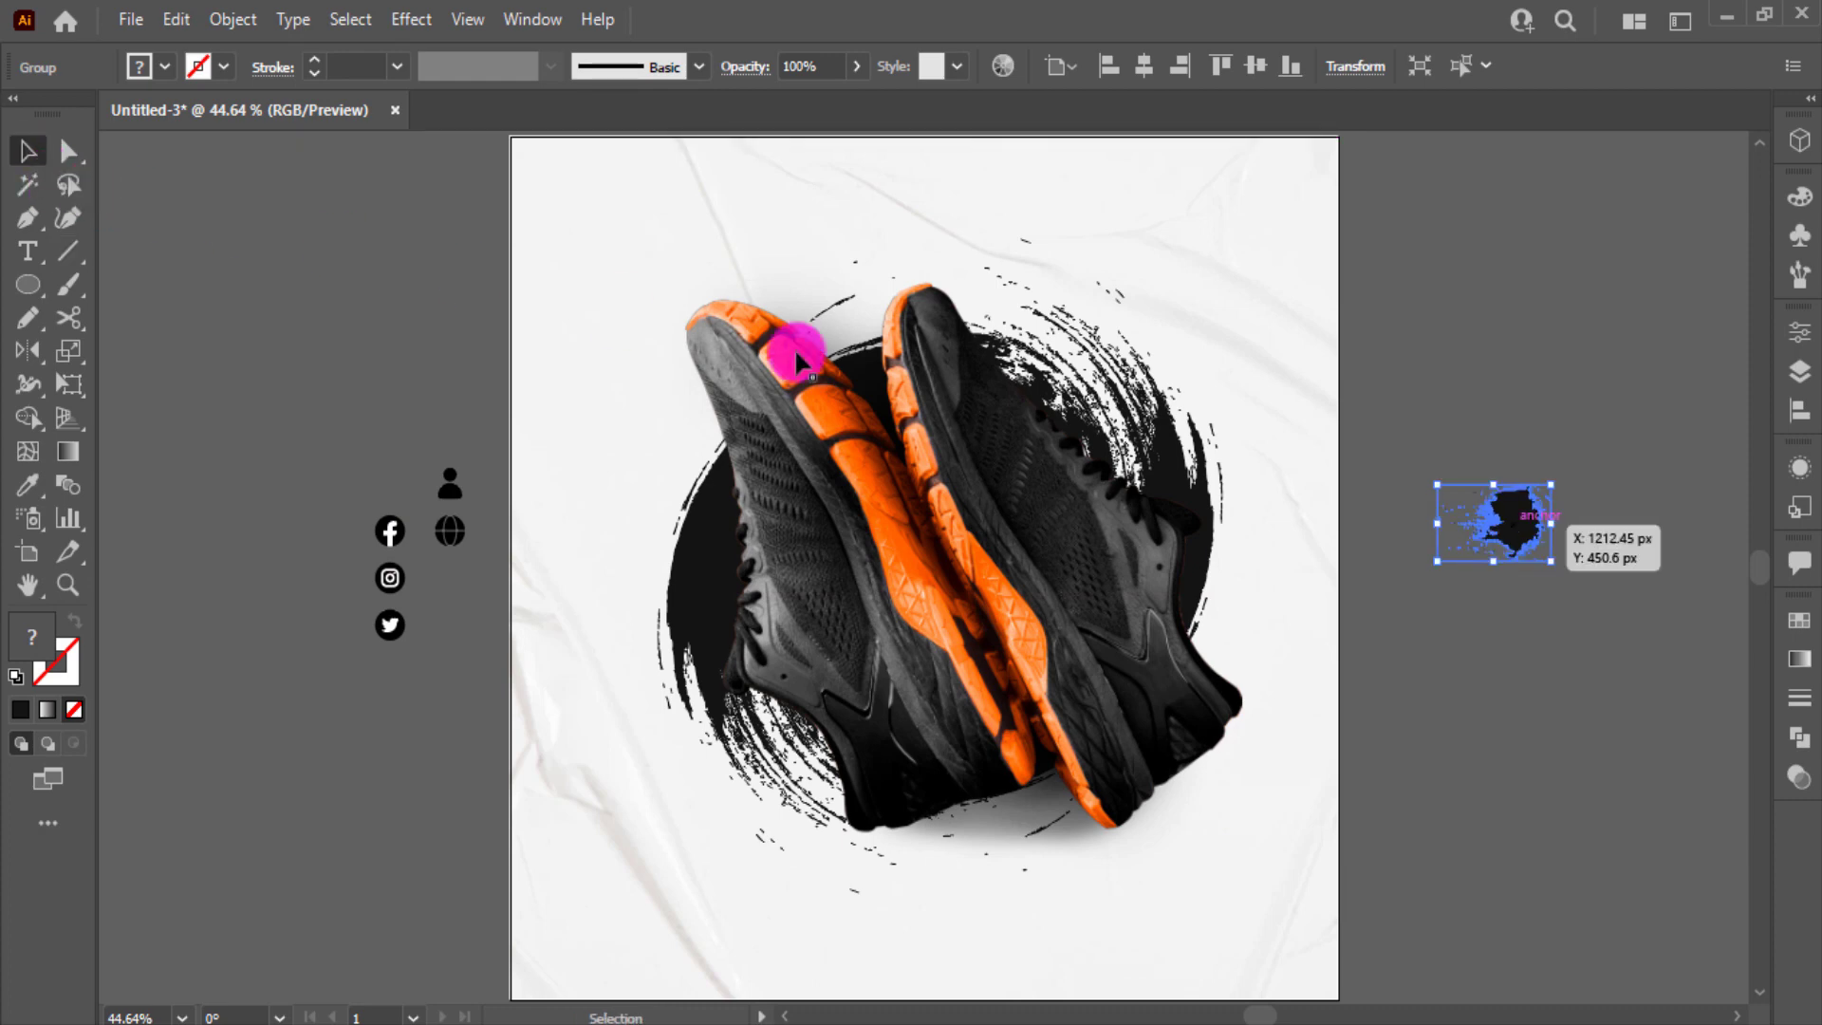
left_click_drag(1549, 527, 1653, 528)
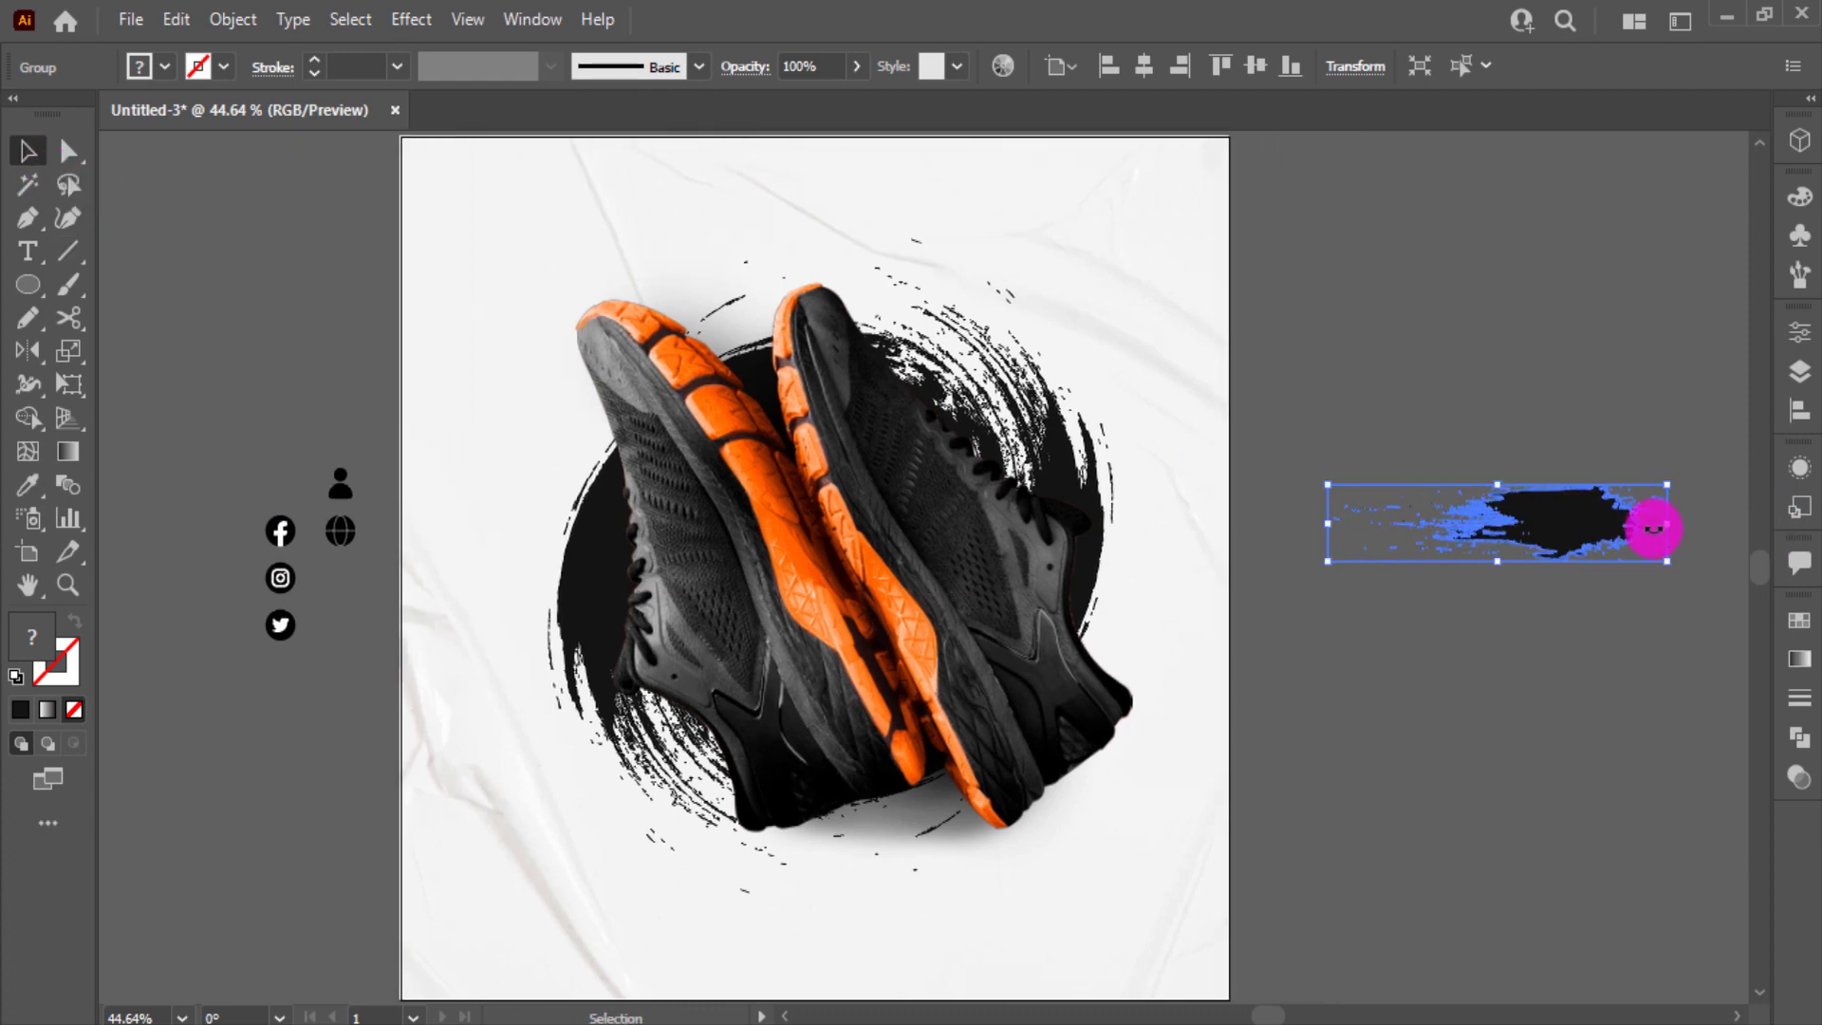
Ungroup the expanded brush shape and move the splatter specks onto the dark splash
left_click_drag(1496, 566, 1494, 617)
right_click(1574, 533)
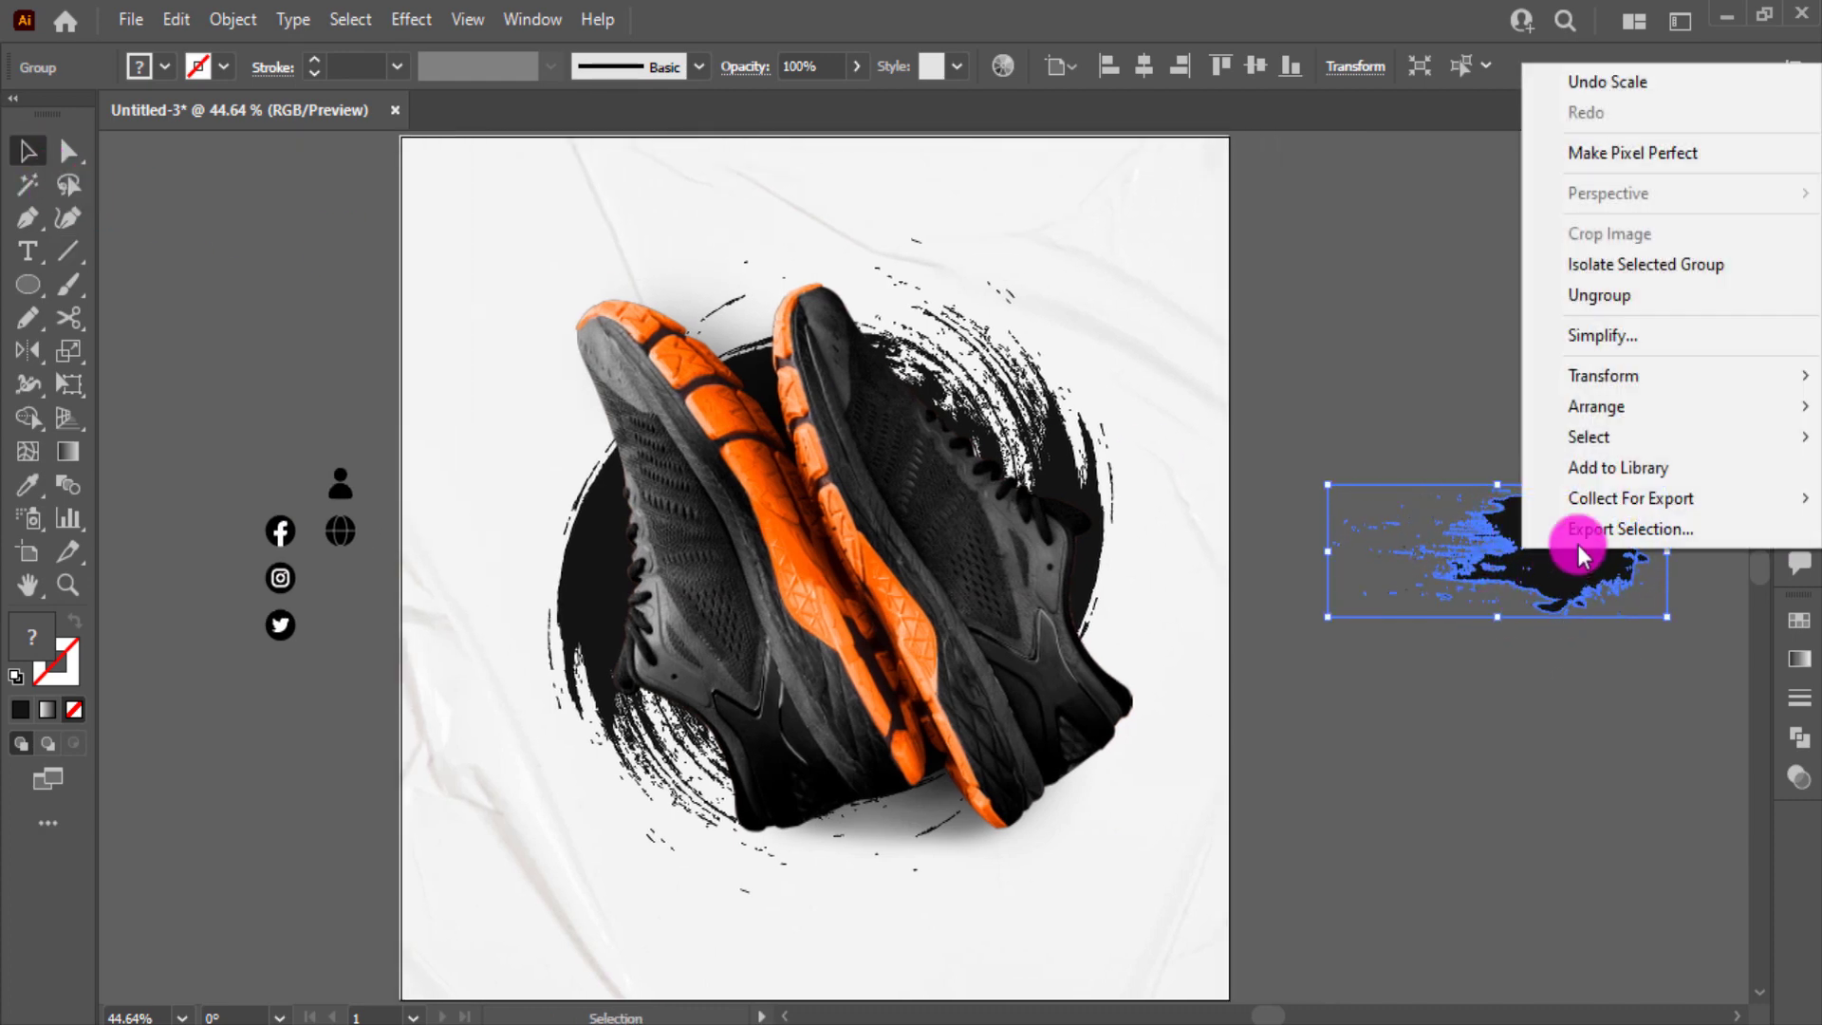
left_click(1626, 293)
left_click_drag(1574, 513, 1553, 488)
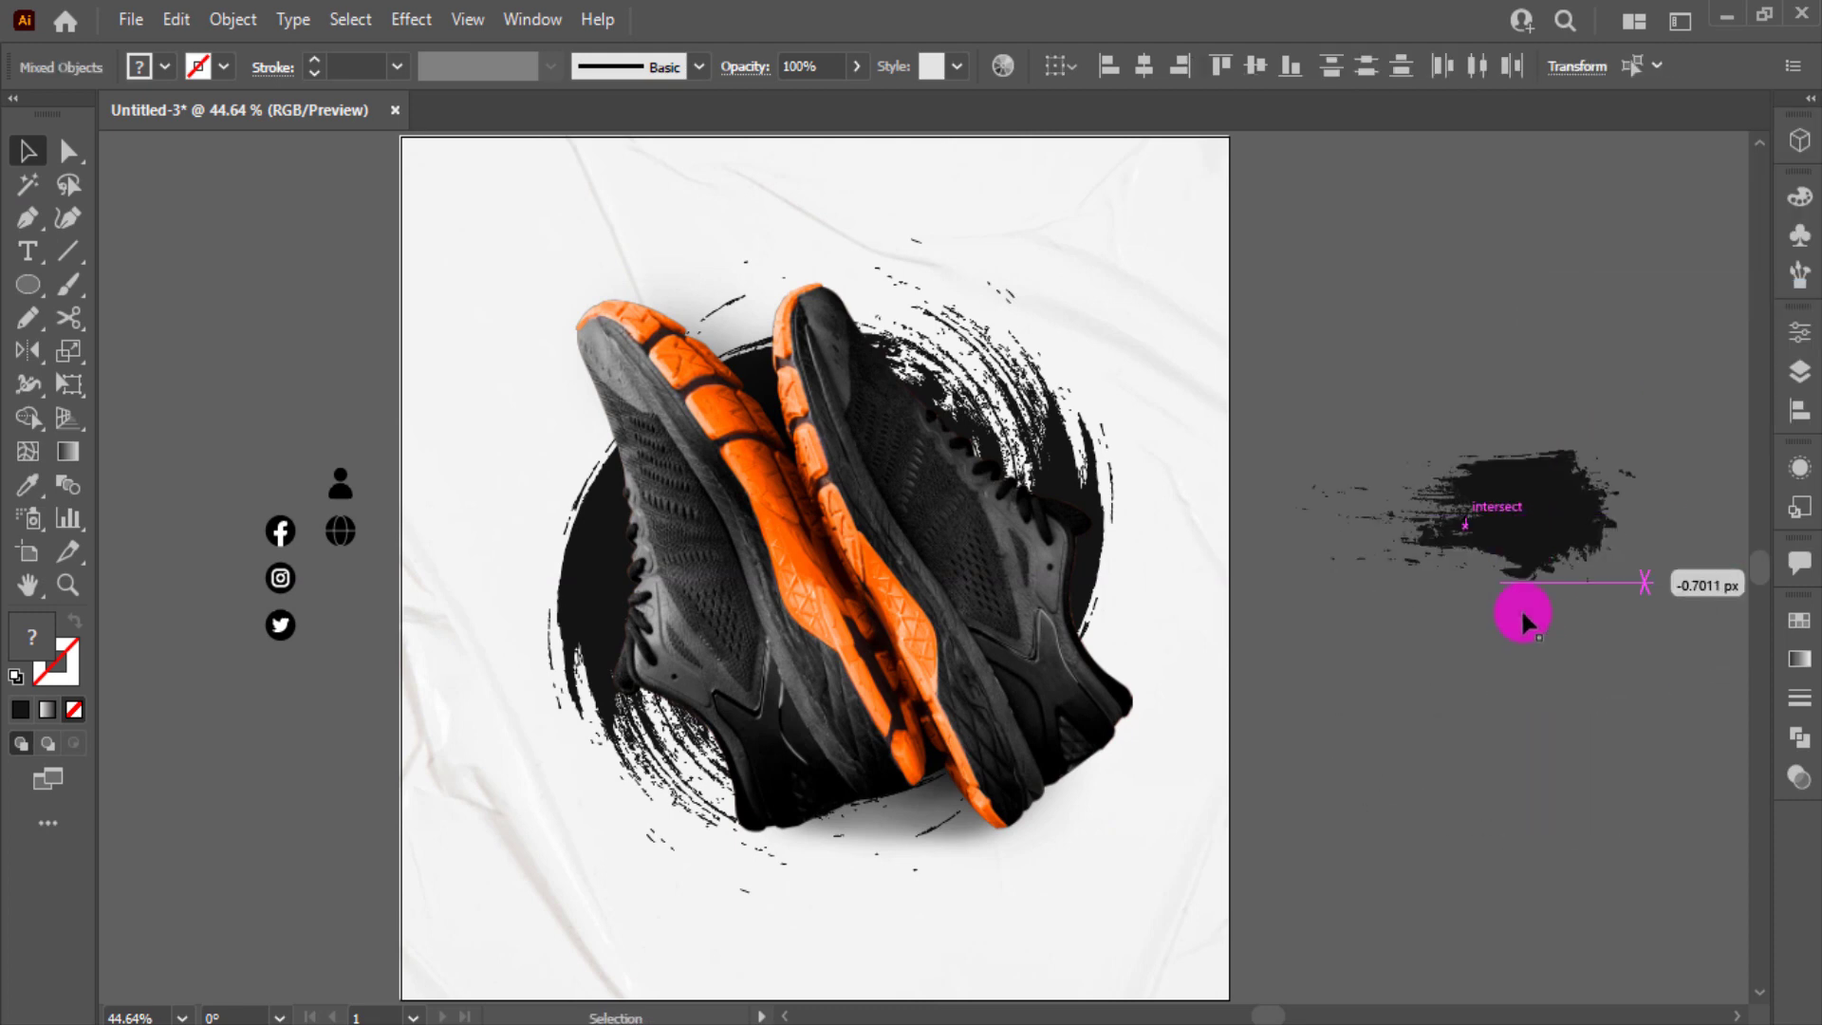
left_click_drag(1553, 488, 1553, 747)
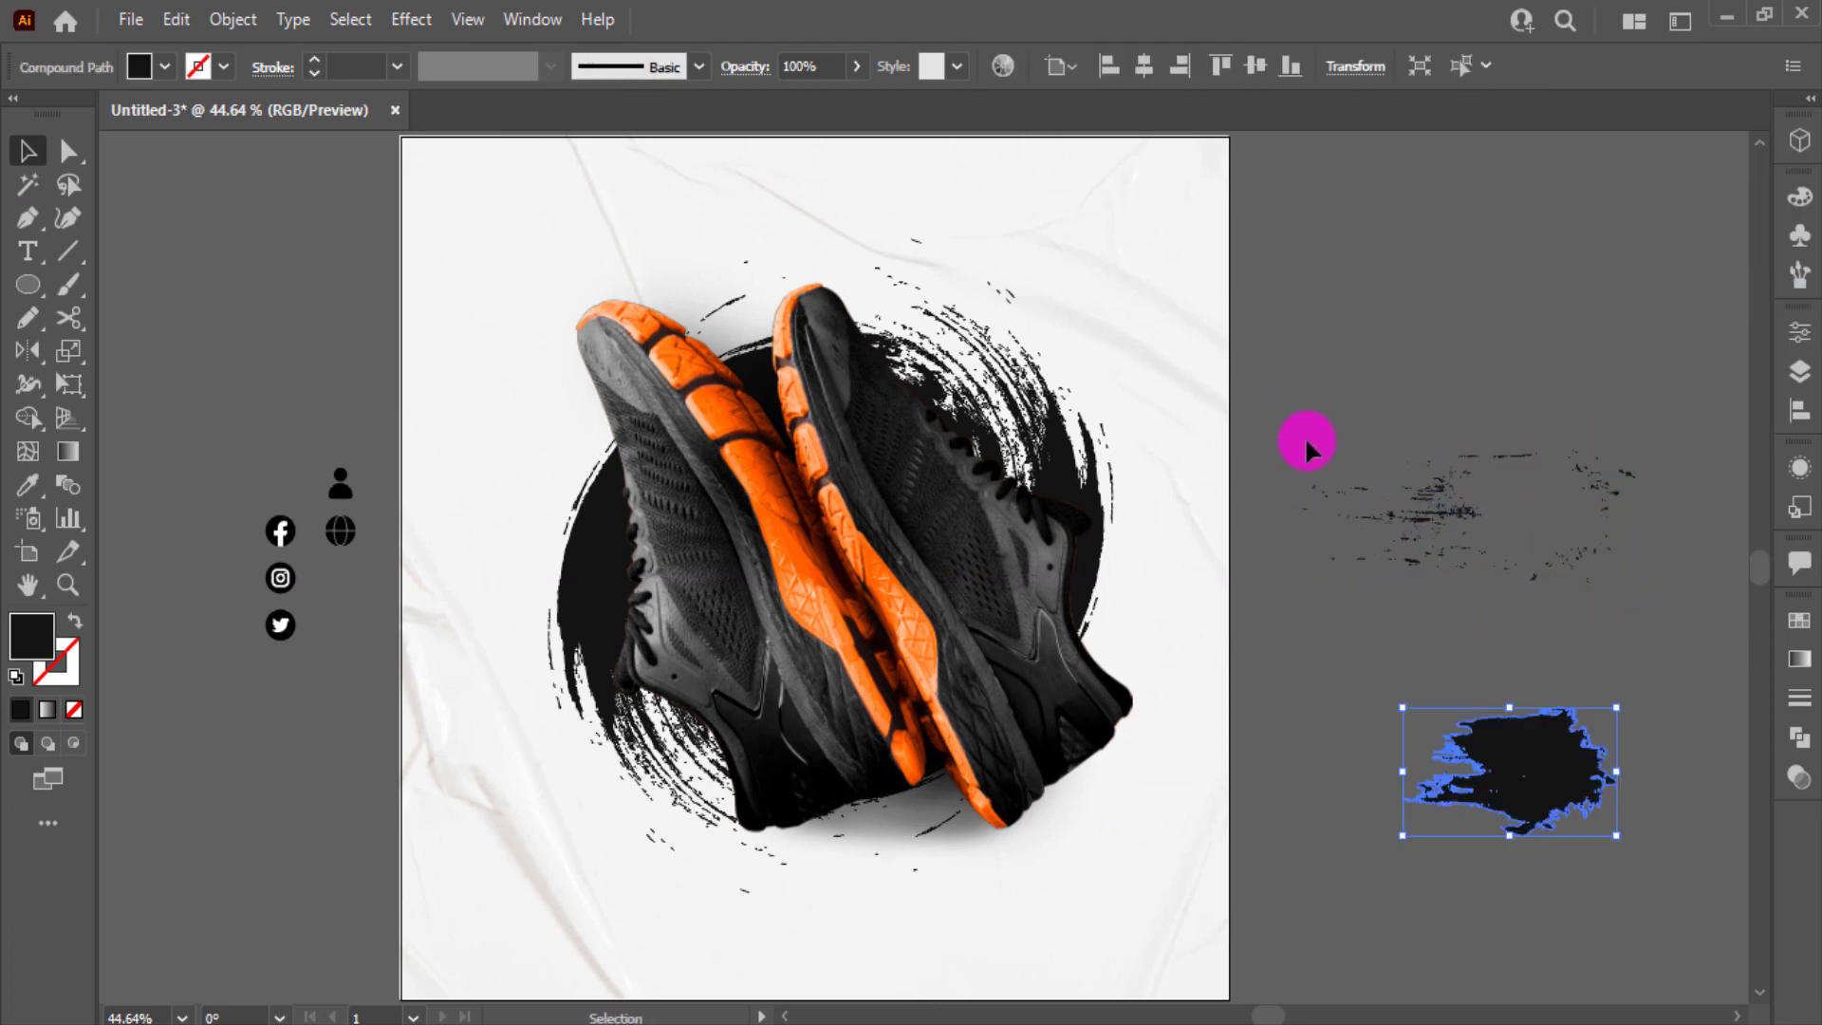
key("ctrl+alt+]")
left_click_drag(1518, 572, 1559, 809)
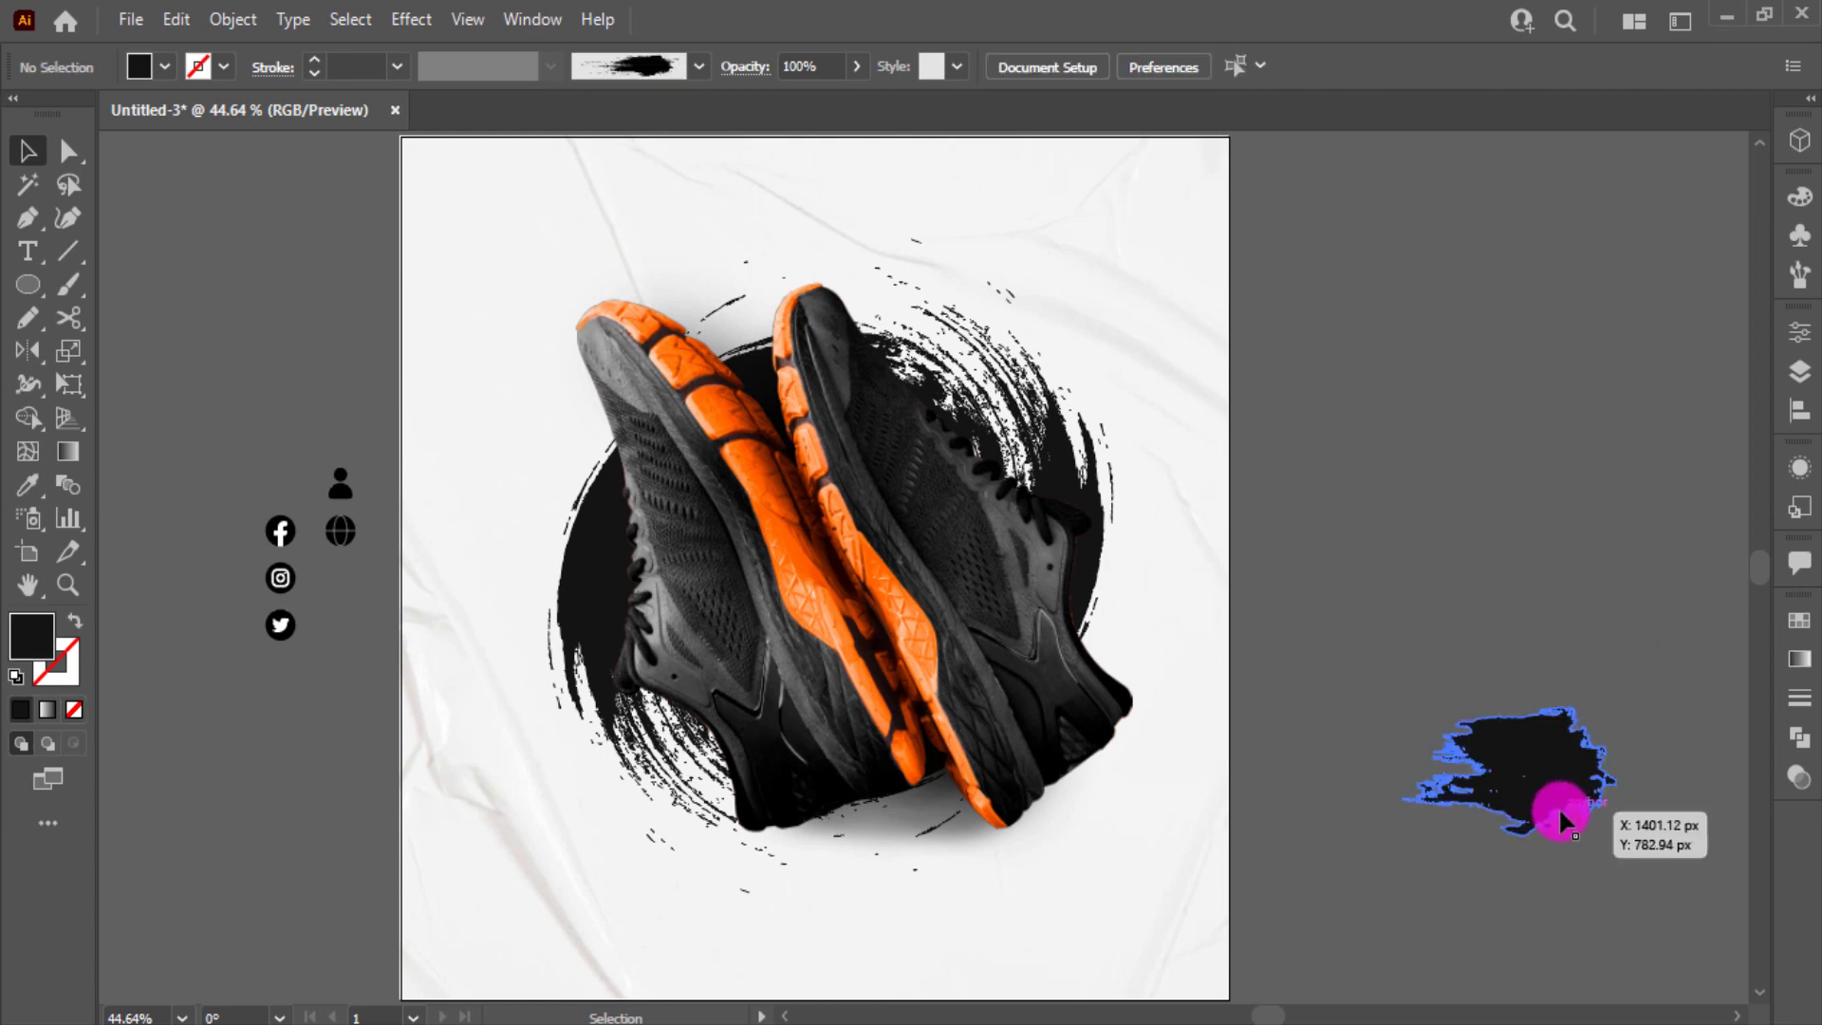
left_click(1518, 806)
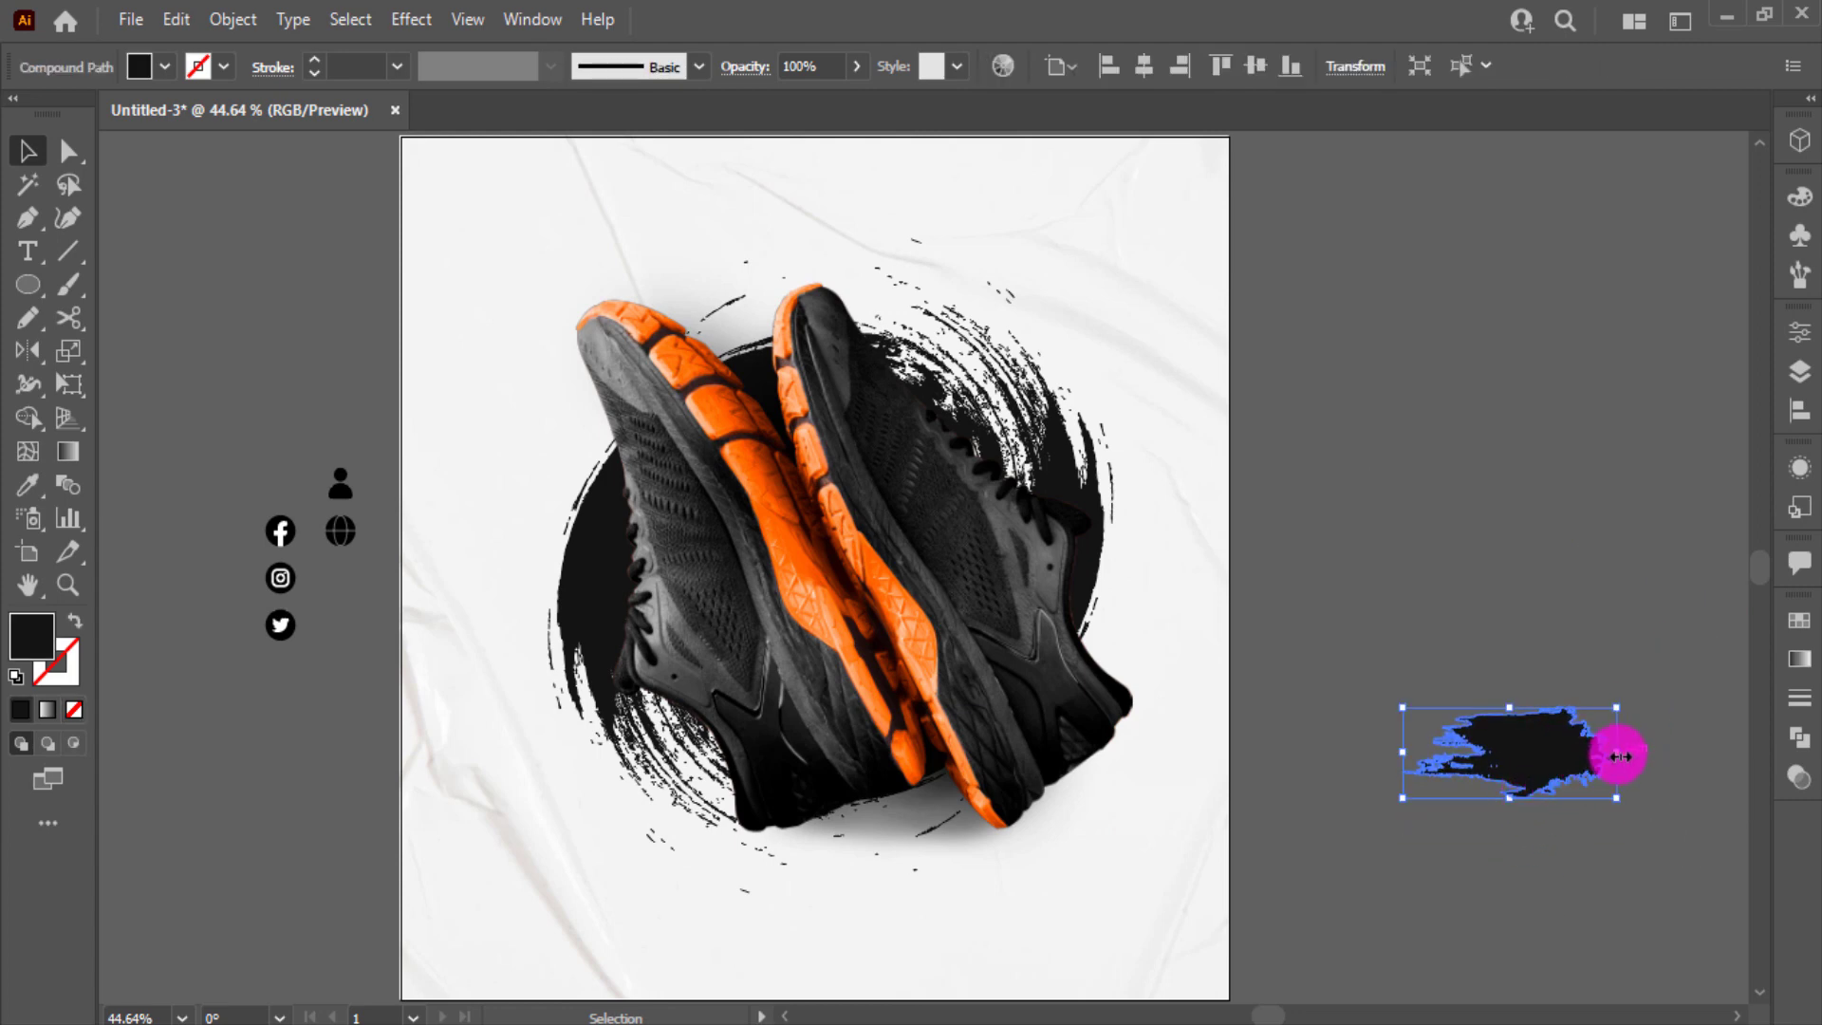
Widen and resize the brush stroke, placing it low beneath the sneakers
left_click_drag(1616, 752, 1698, 750)
left_click(1655, 813)
left_click_drag(1410, 818, 1171, 856)
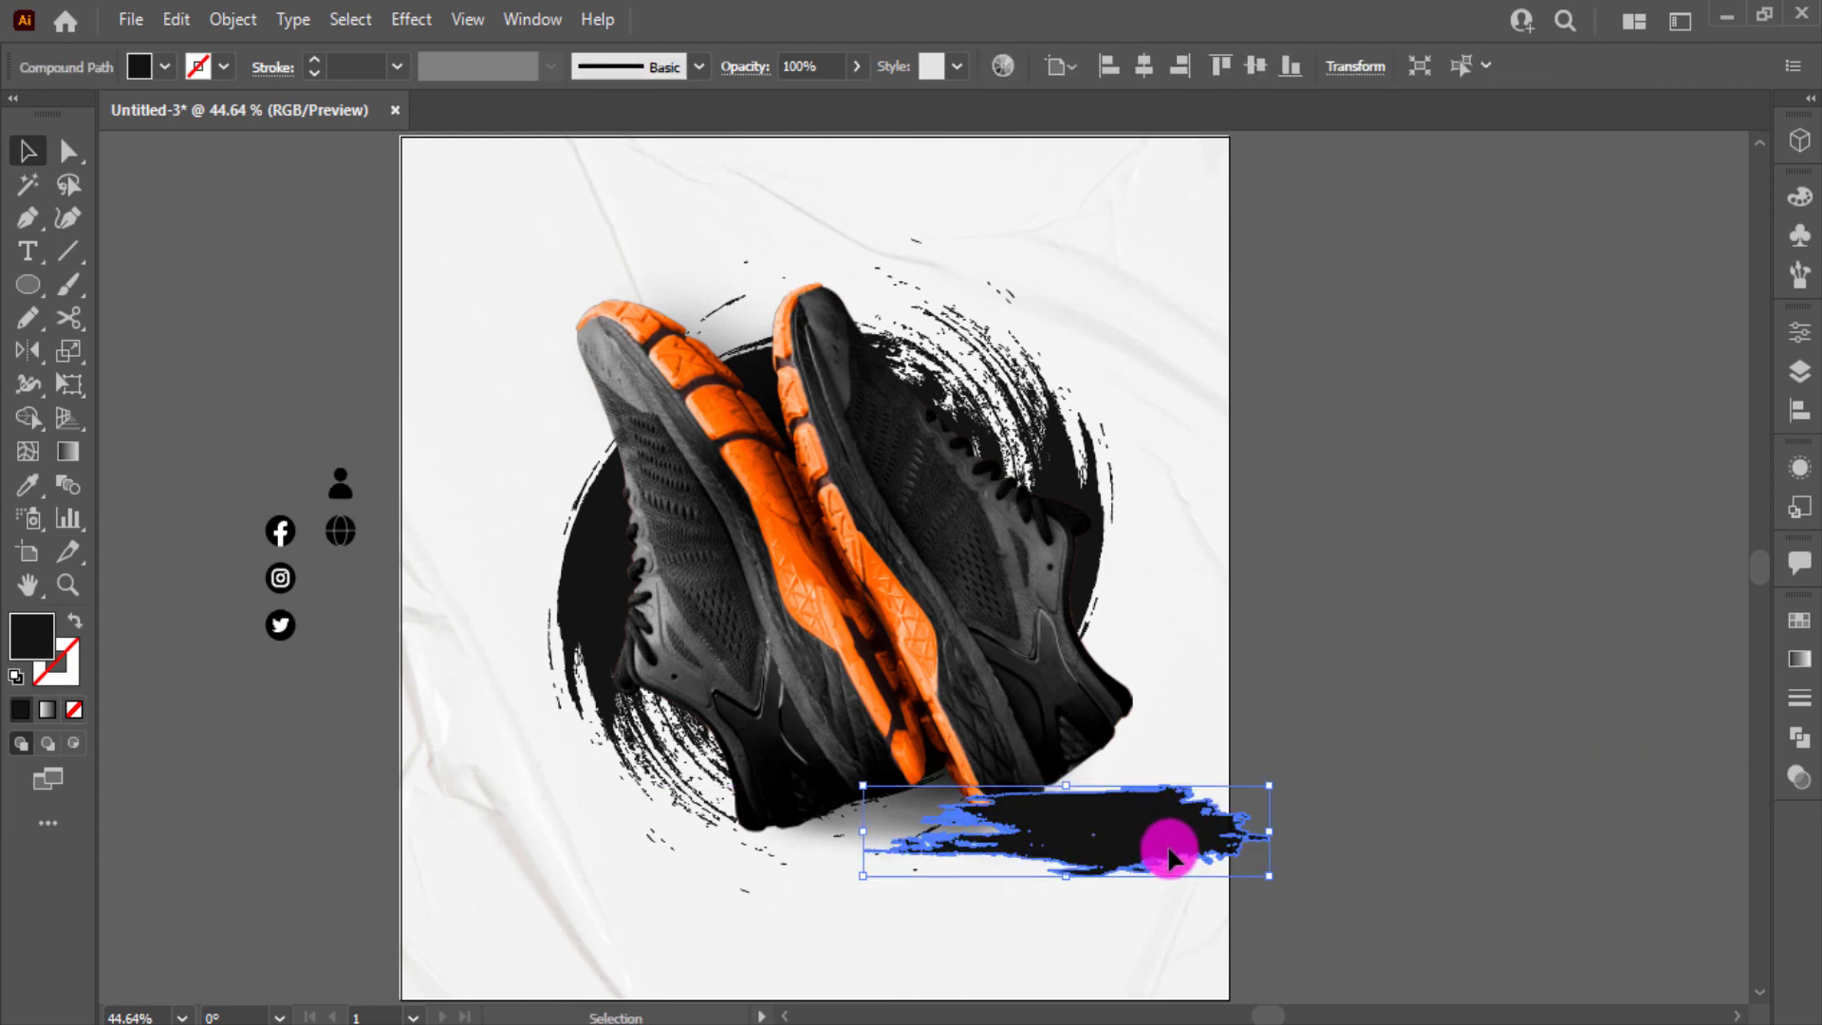
left_click_drag(1286, 880, 1319, 841)
mouse_move(1036, 814)
left_mouse_down()
mouse_move(910, 768)
mouse_move(848, 853)
left_mouse_up()
left_click_drag(1051, 752, 1159, 720)
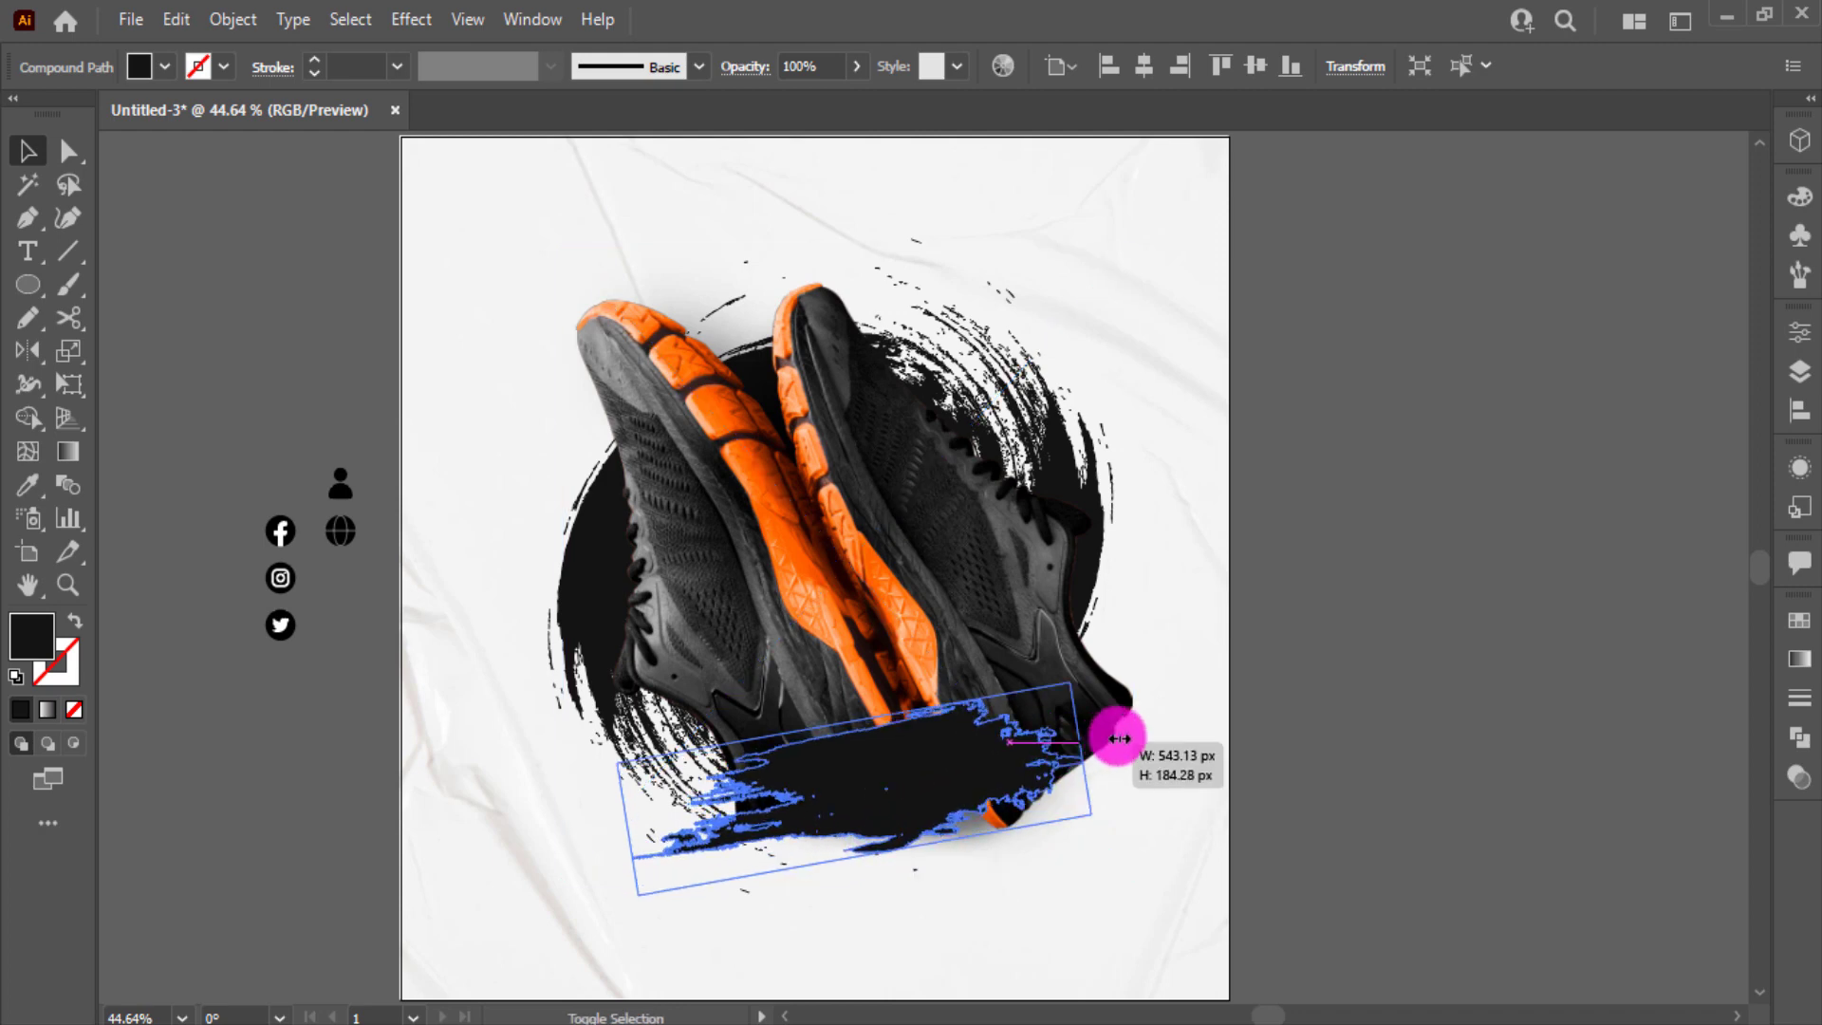
left_click_drag(926, 791, 902, 797)
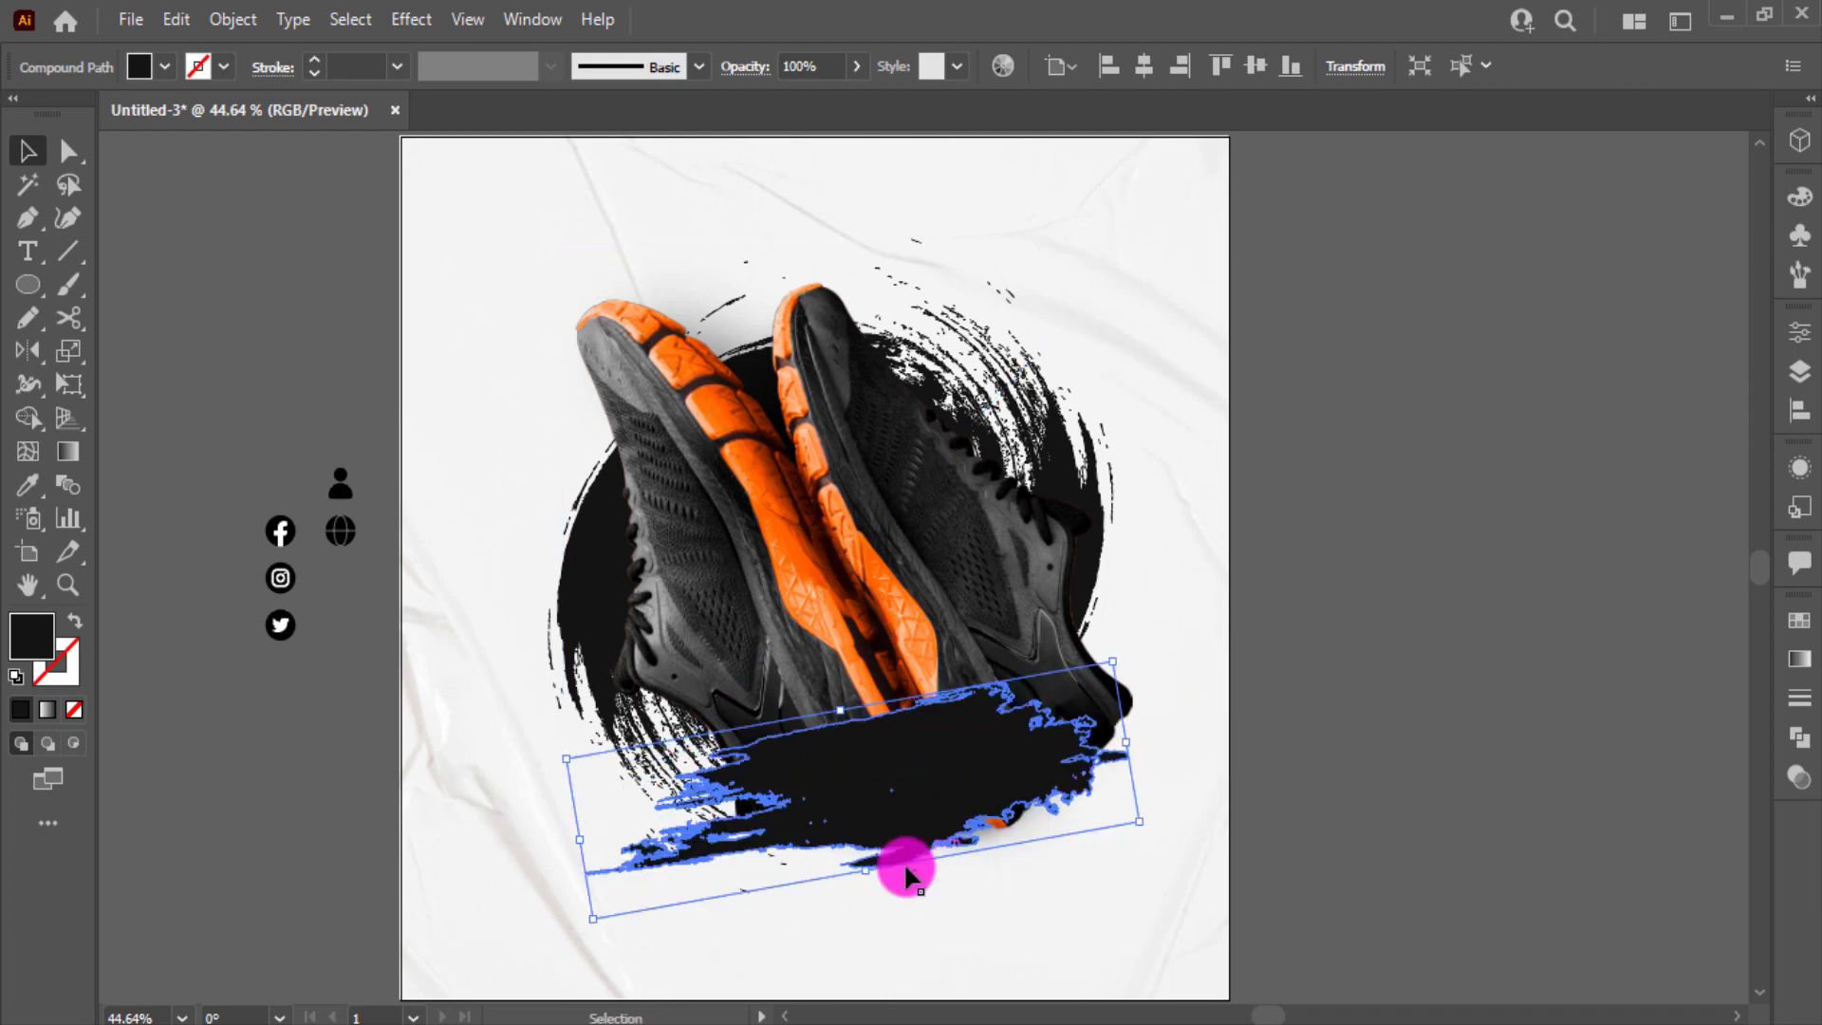
left_click_drag(866, 875, 865, 866)
left_click_drag(1143, 738, 1172, 733)
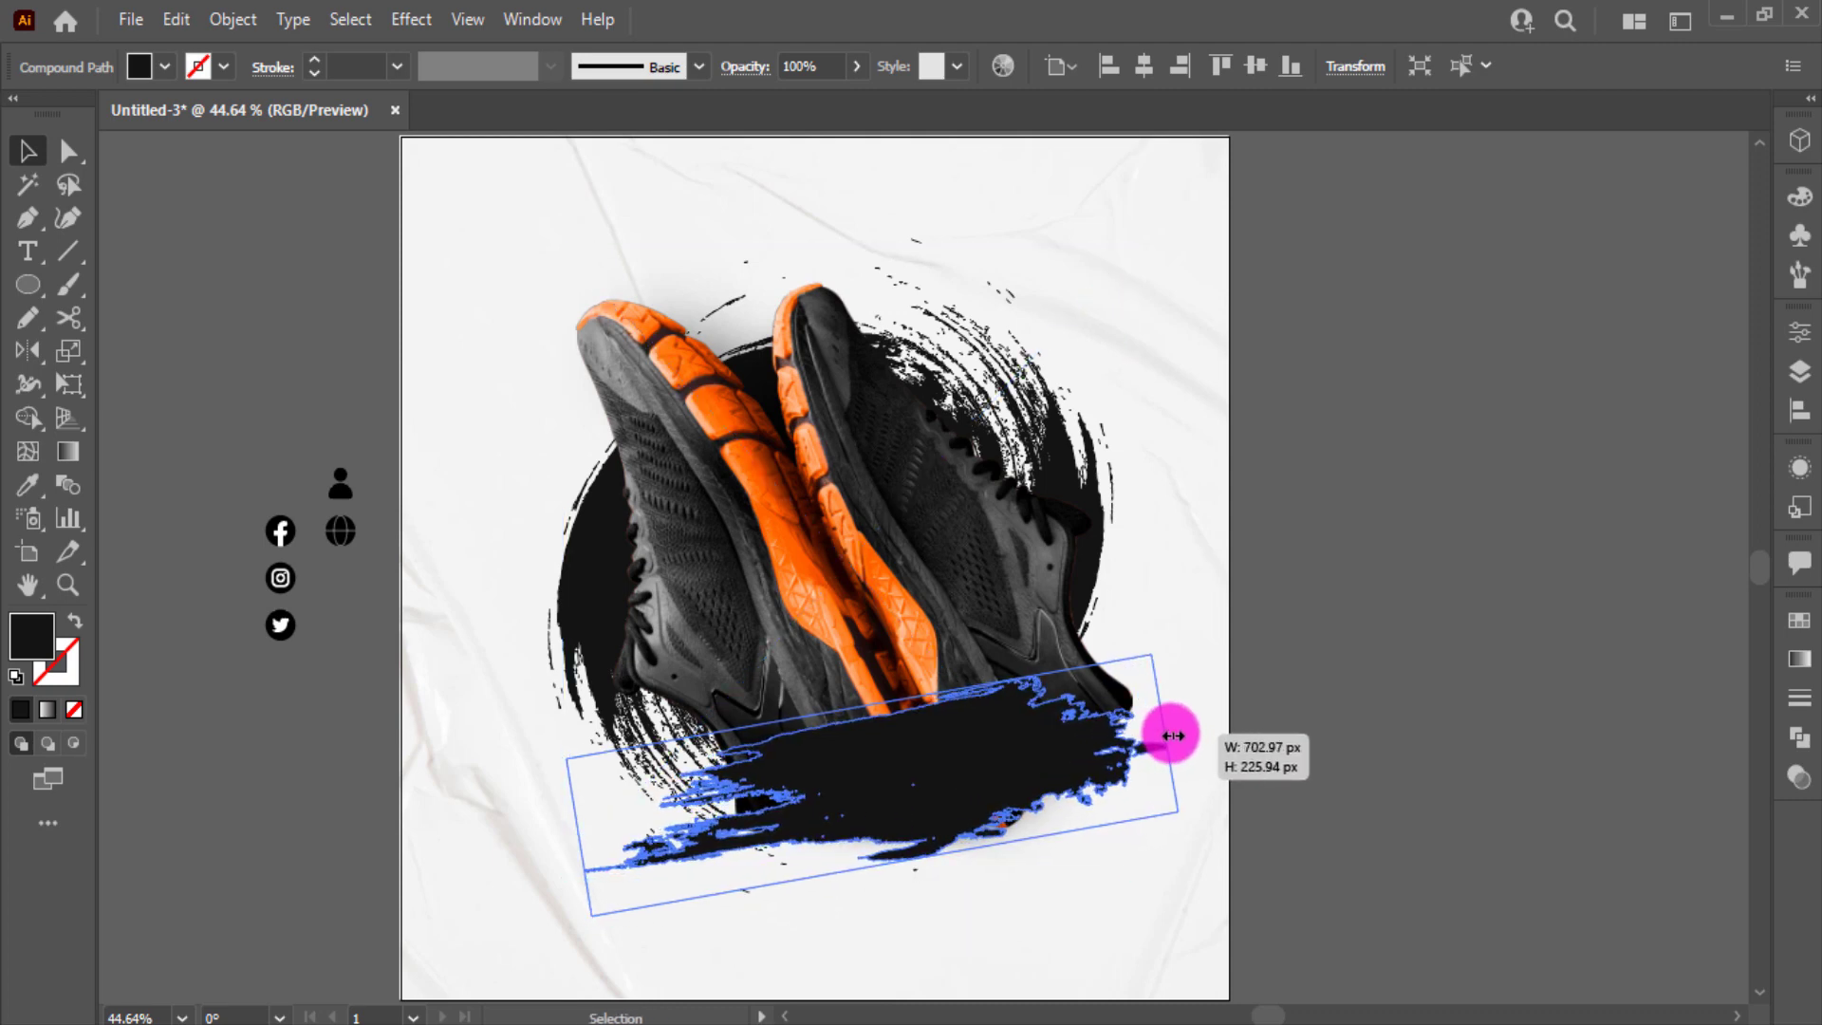
left_click_drag(971, 794, 966, 808)
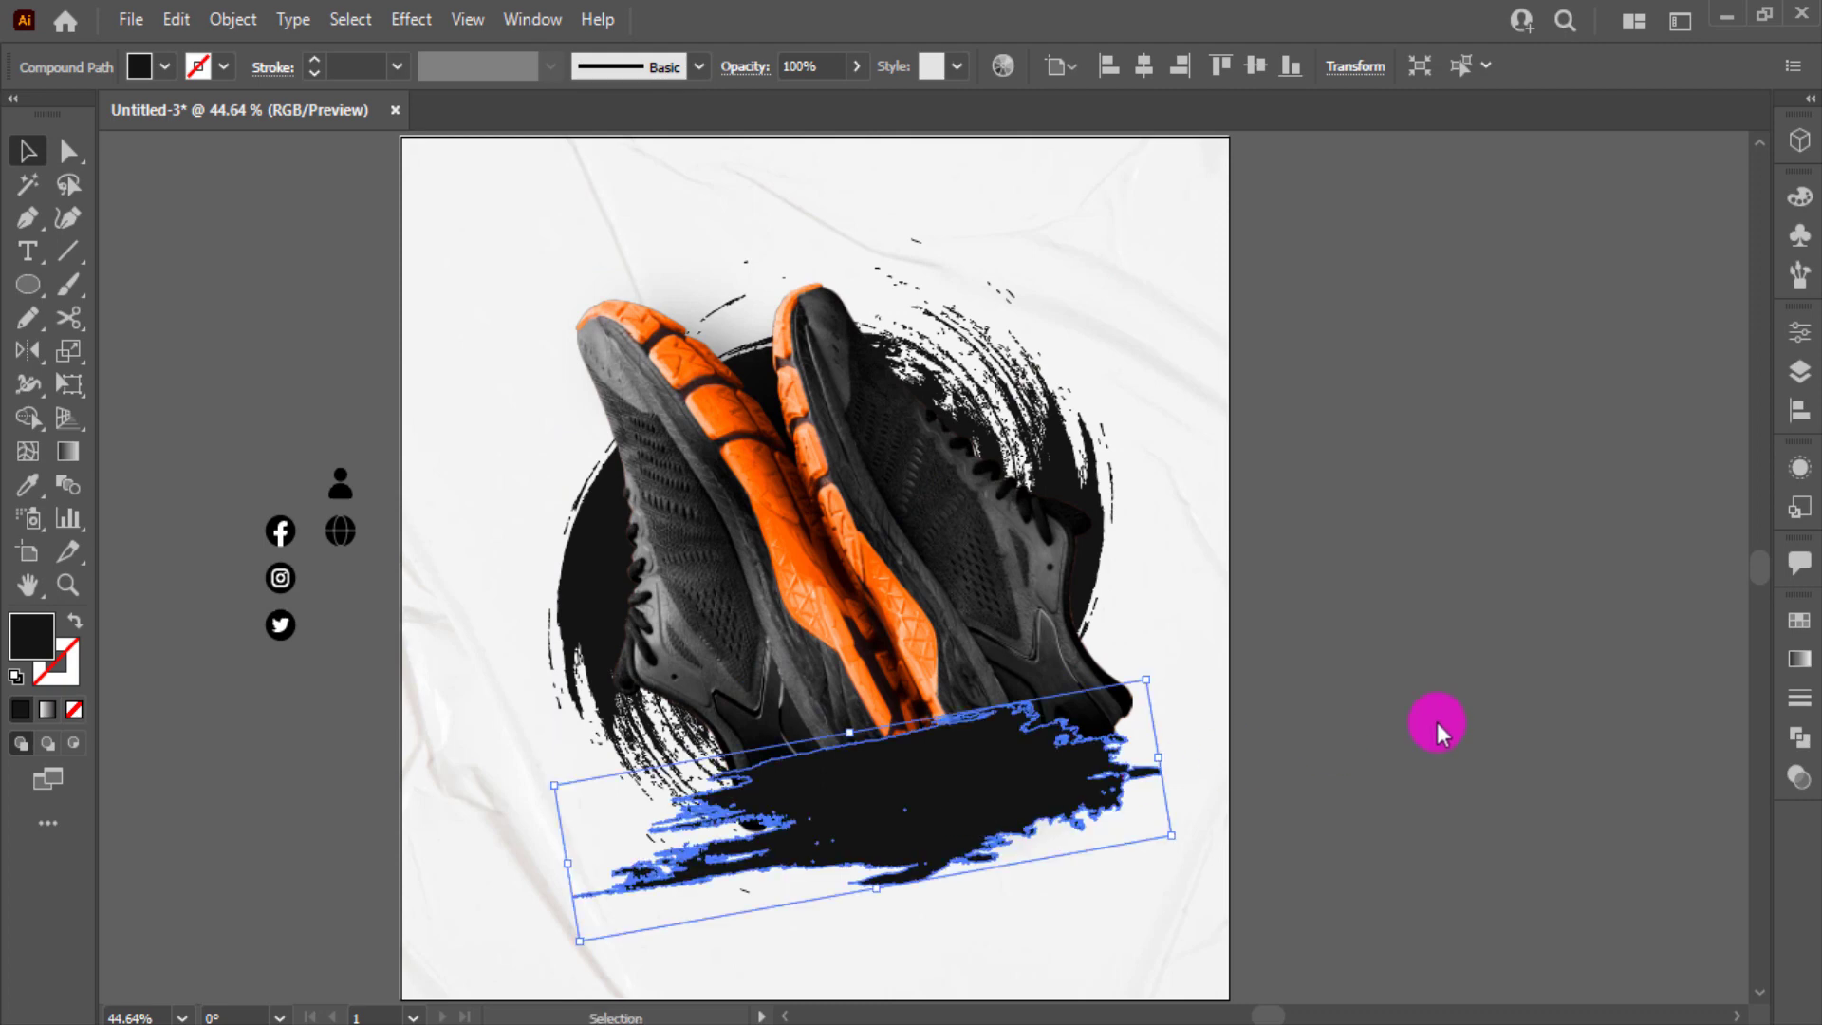
Apply a gradient fill to the brush stroke, sampling oranges from the shoe for both stops
left_click(1800, 664)
left_click(1490, 657)
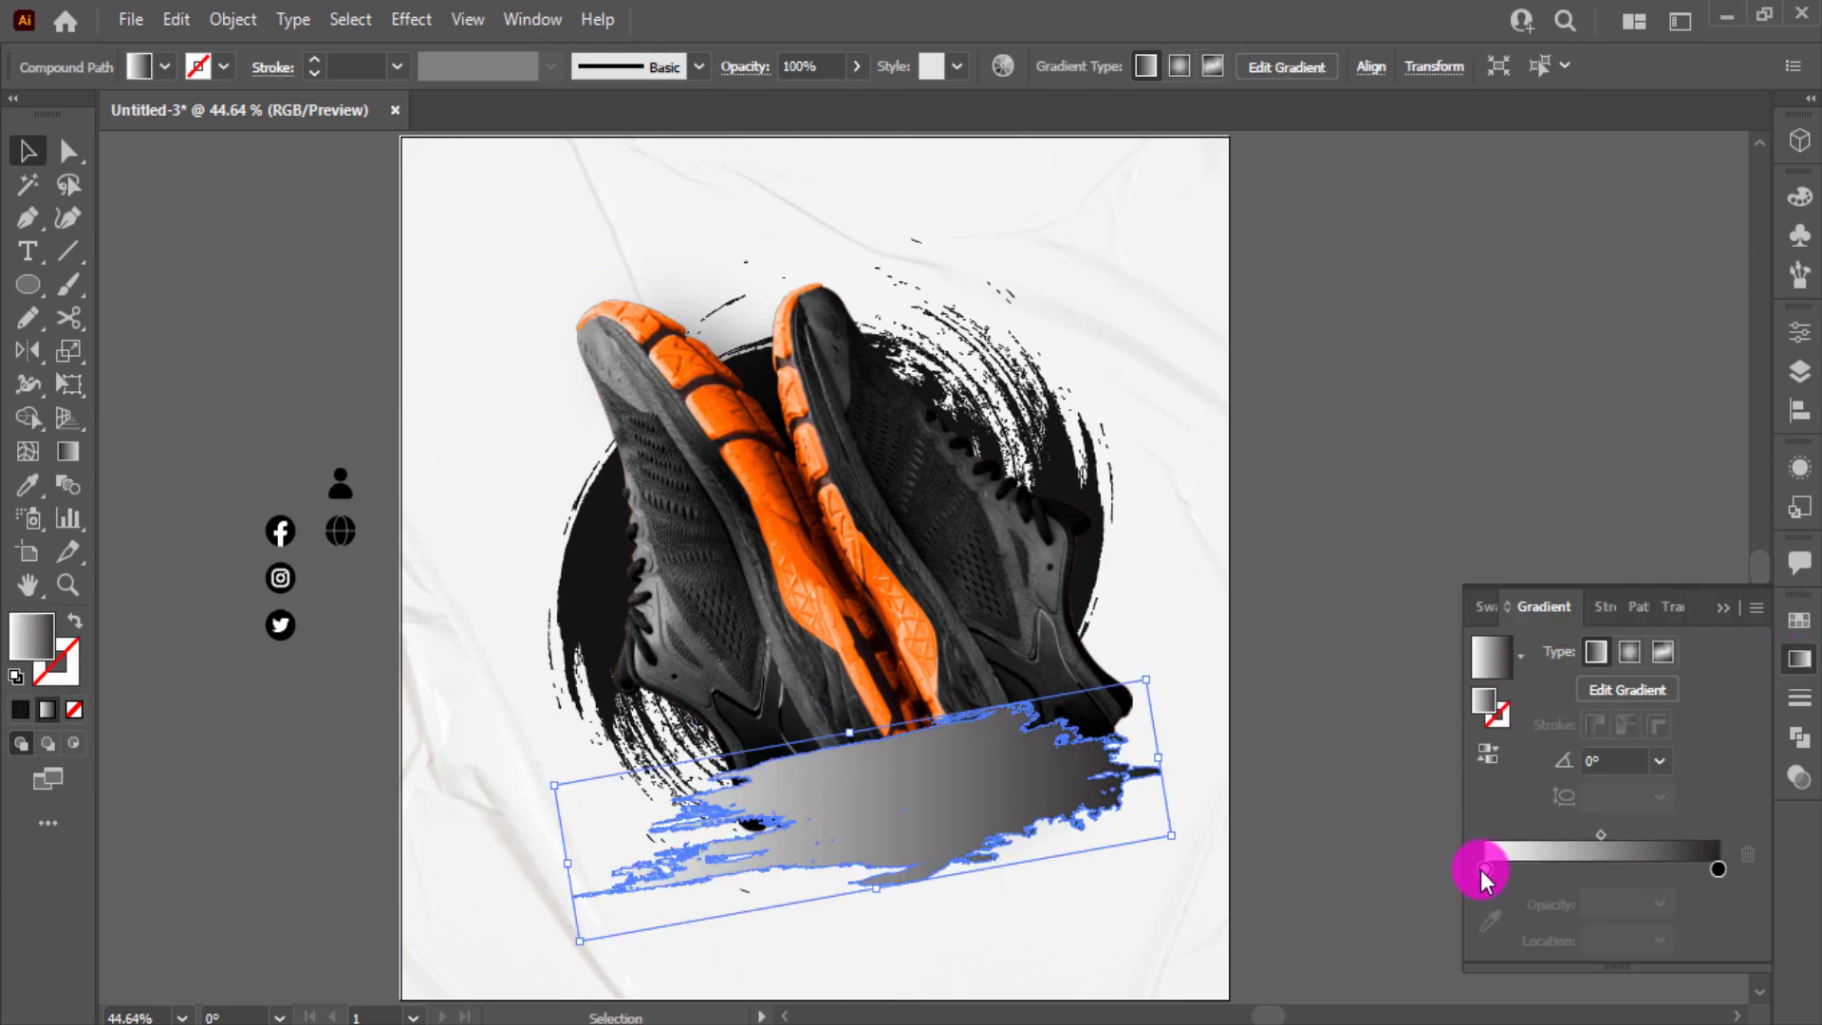
left_click(1485, 871)
left_click(1488, 888)
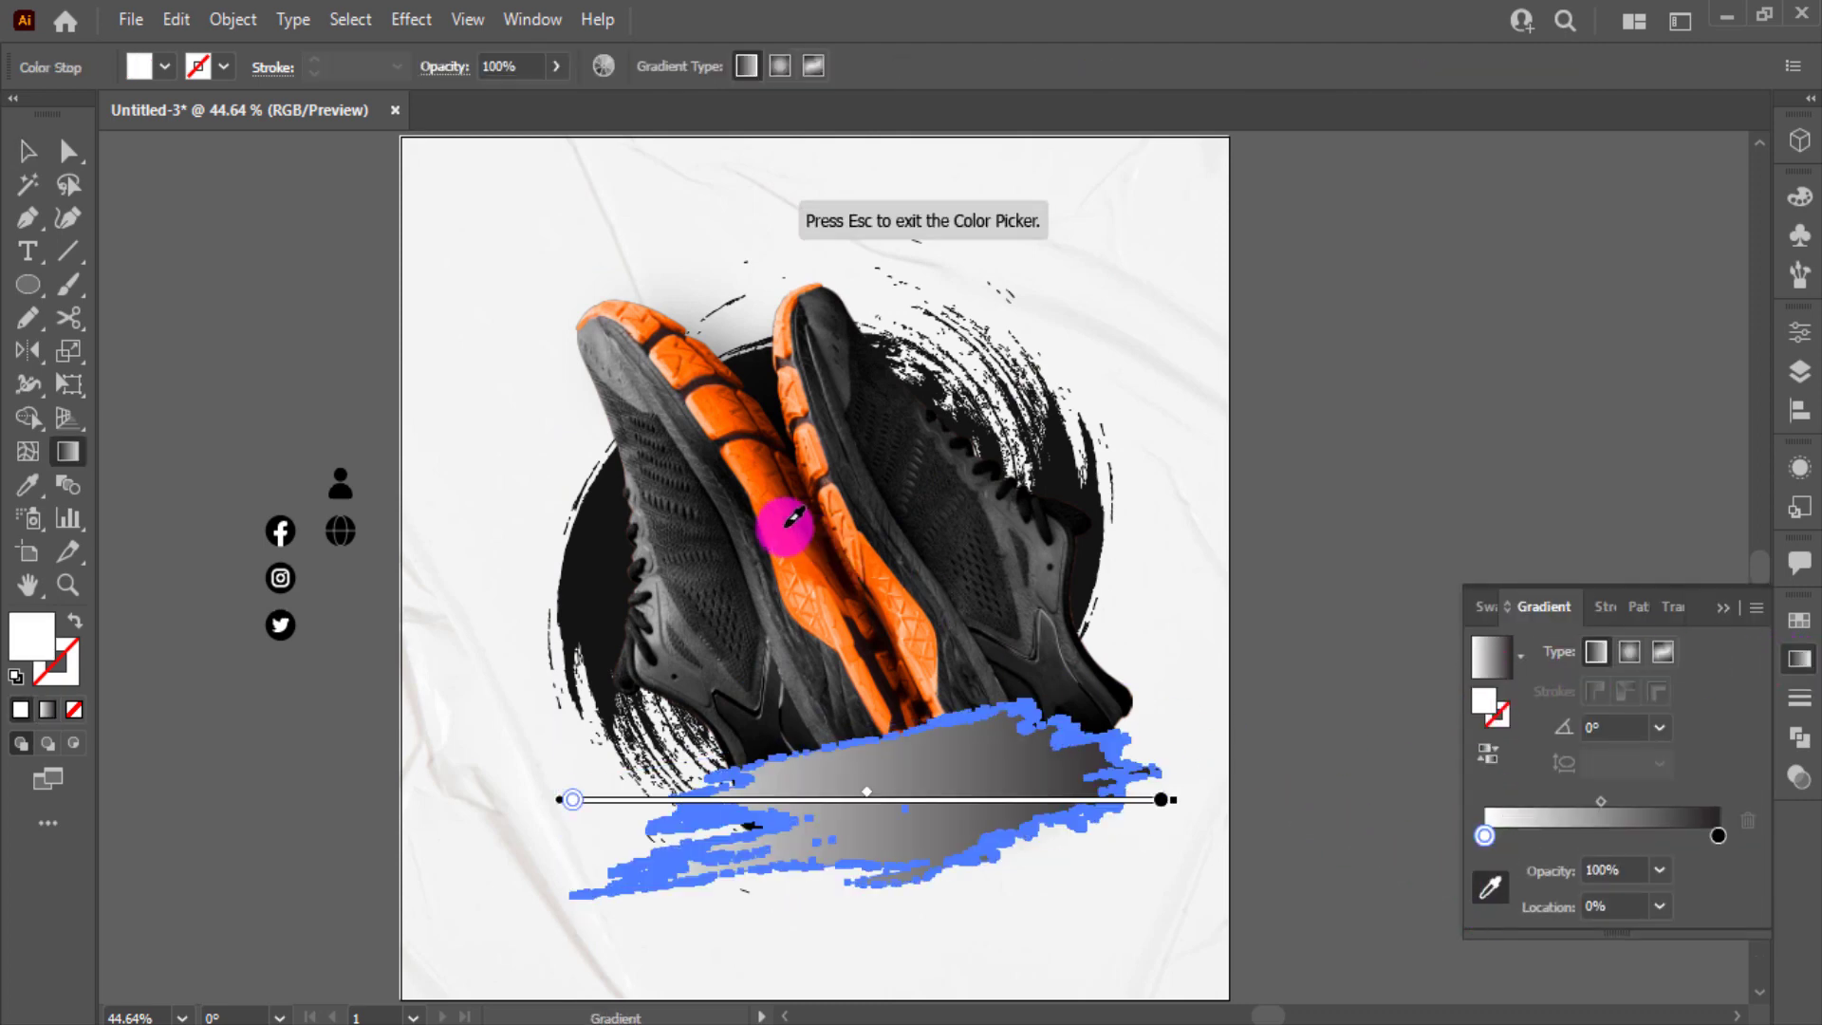
left_click(793, 517)
left_click(1718, 835)
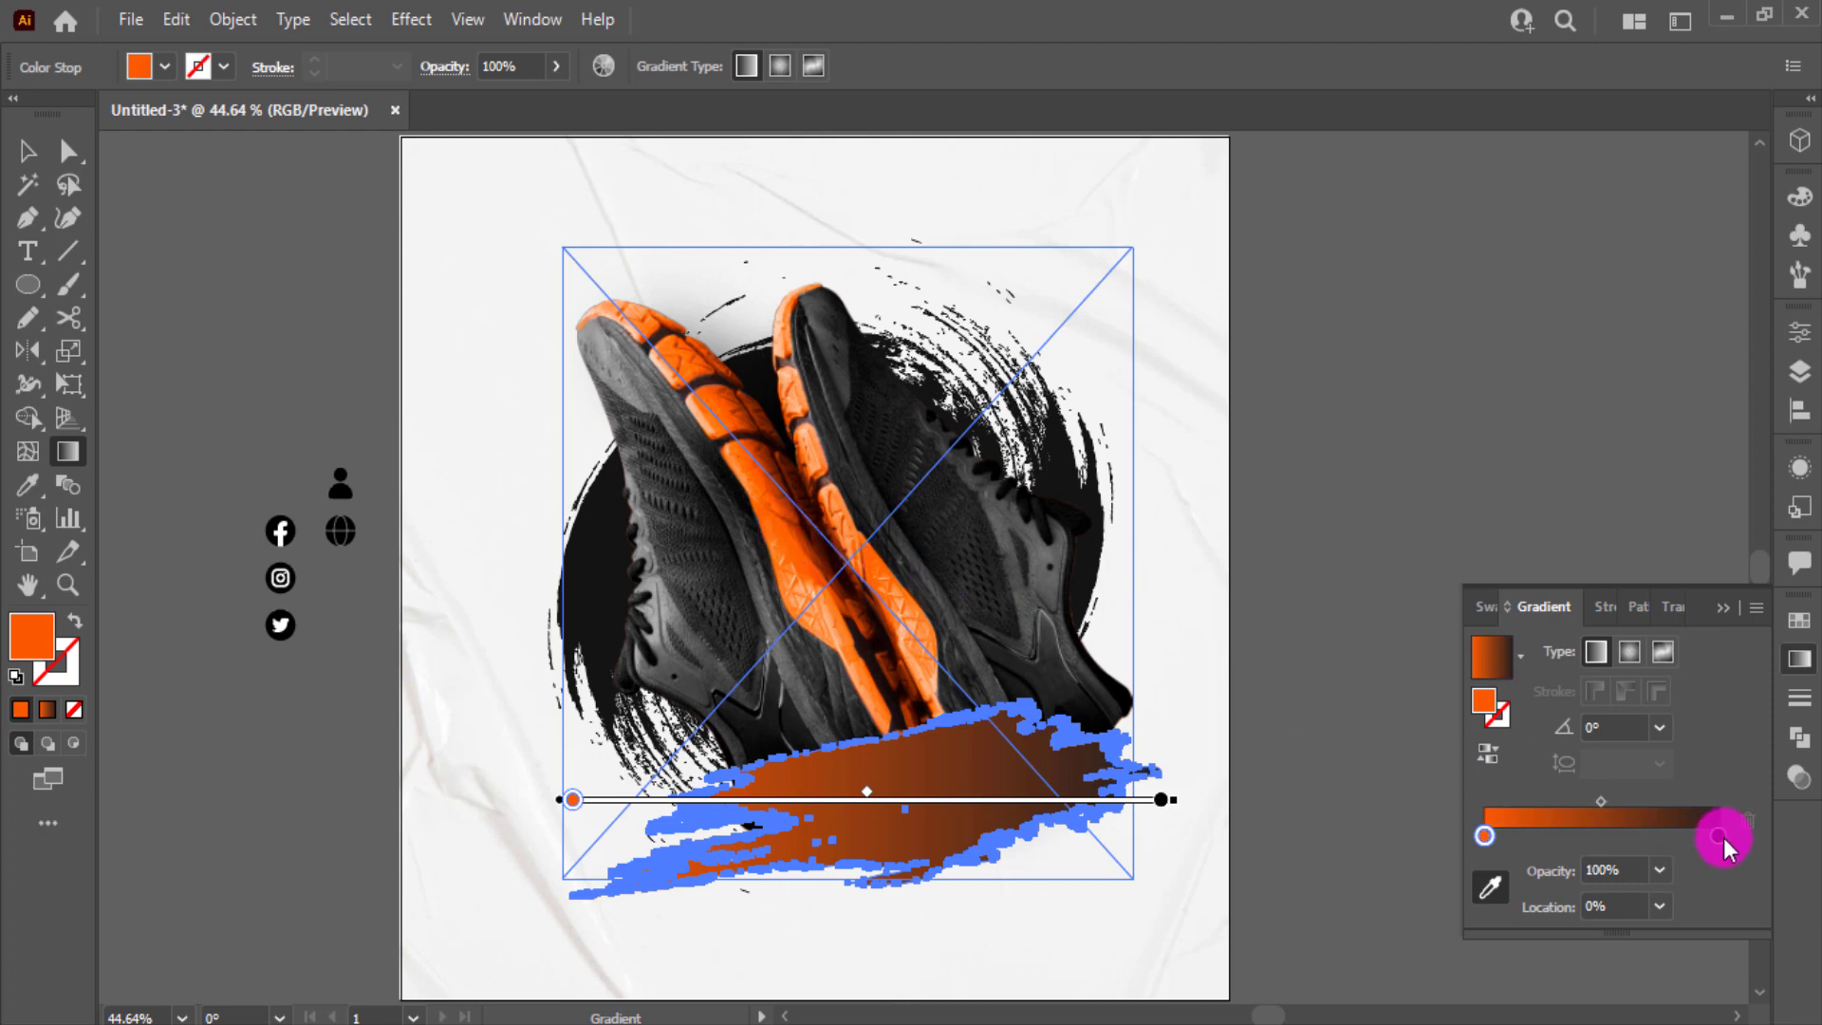
left_click(1497, 889)
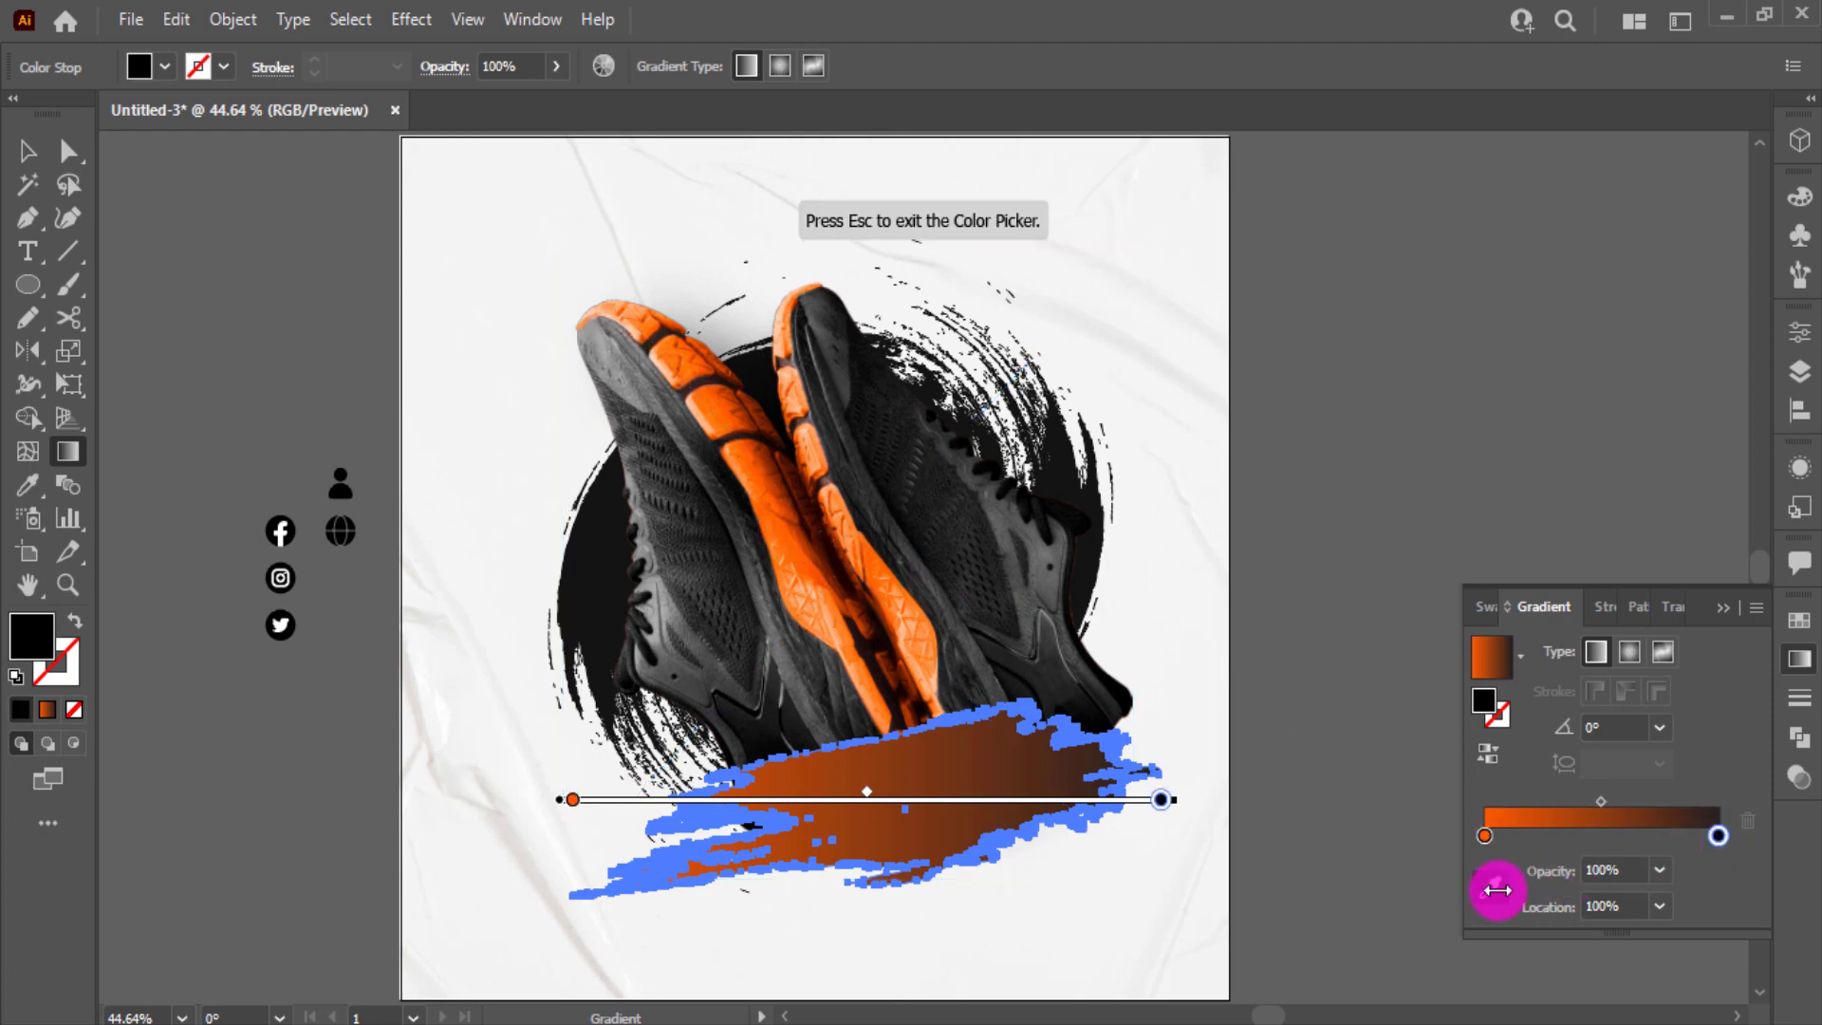
left_click(807, 396)
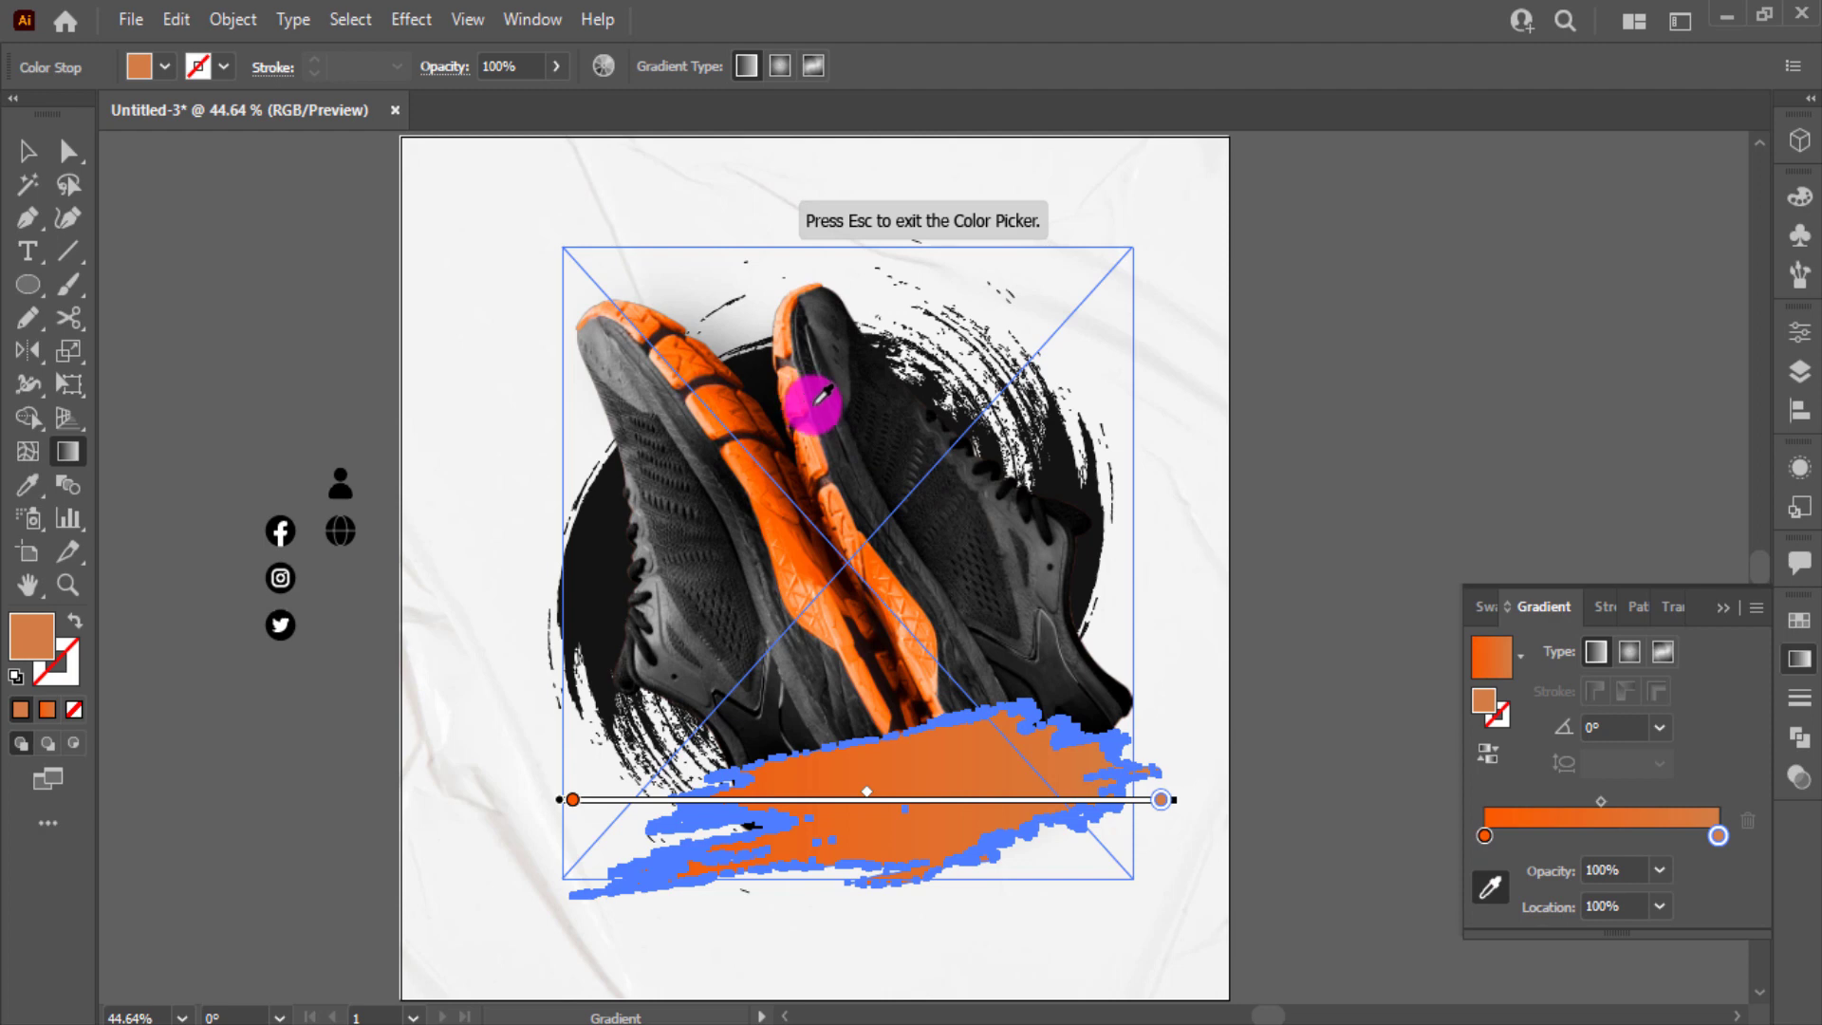
left_click(822, 393)
Set the gradient end stop to light orange and the start stop to orange-red from swatches
double_click(1718, 834)
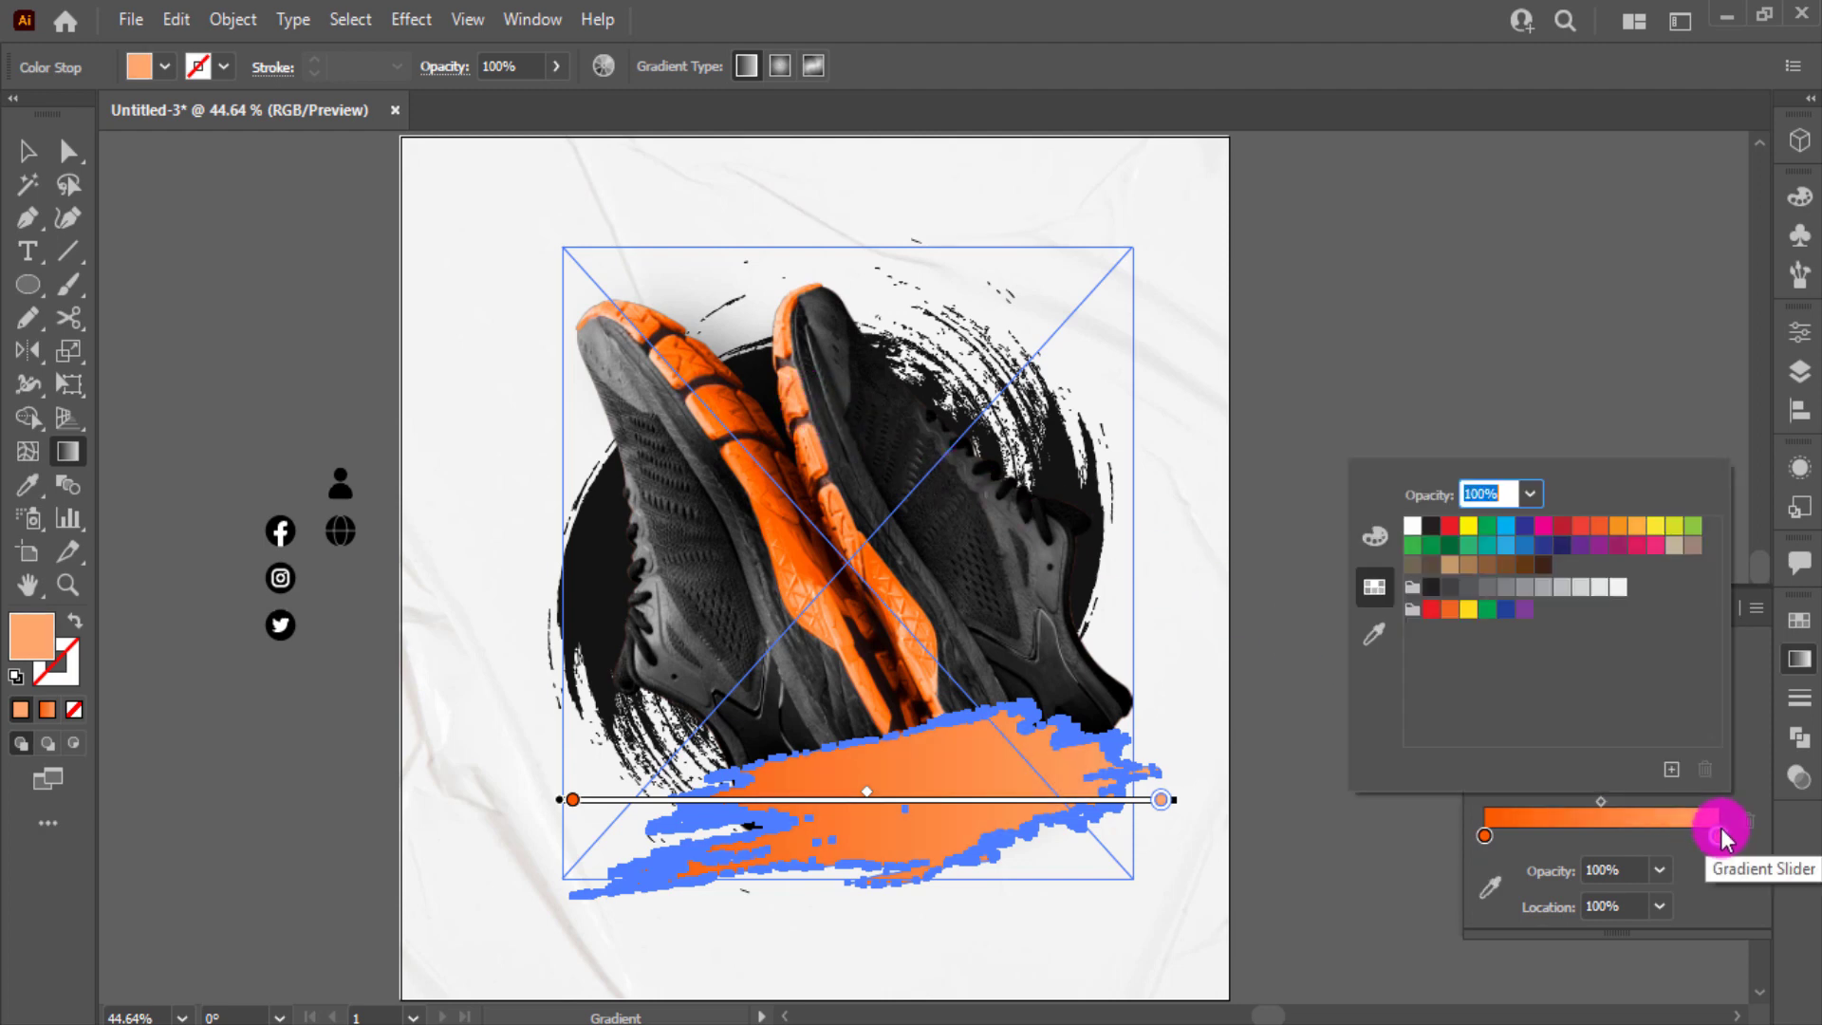
left_click(1657, 527)
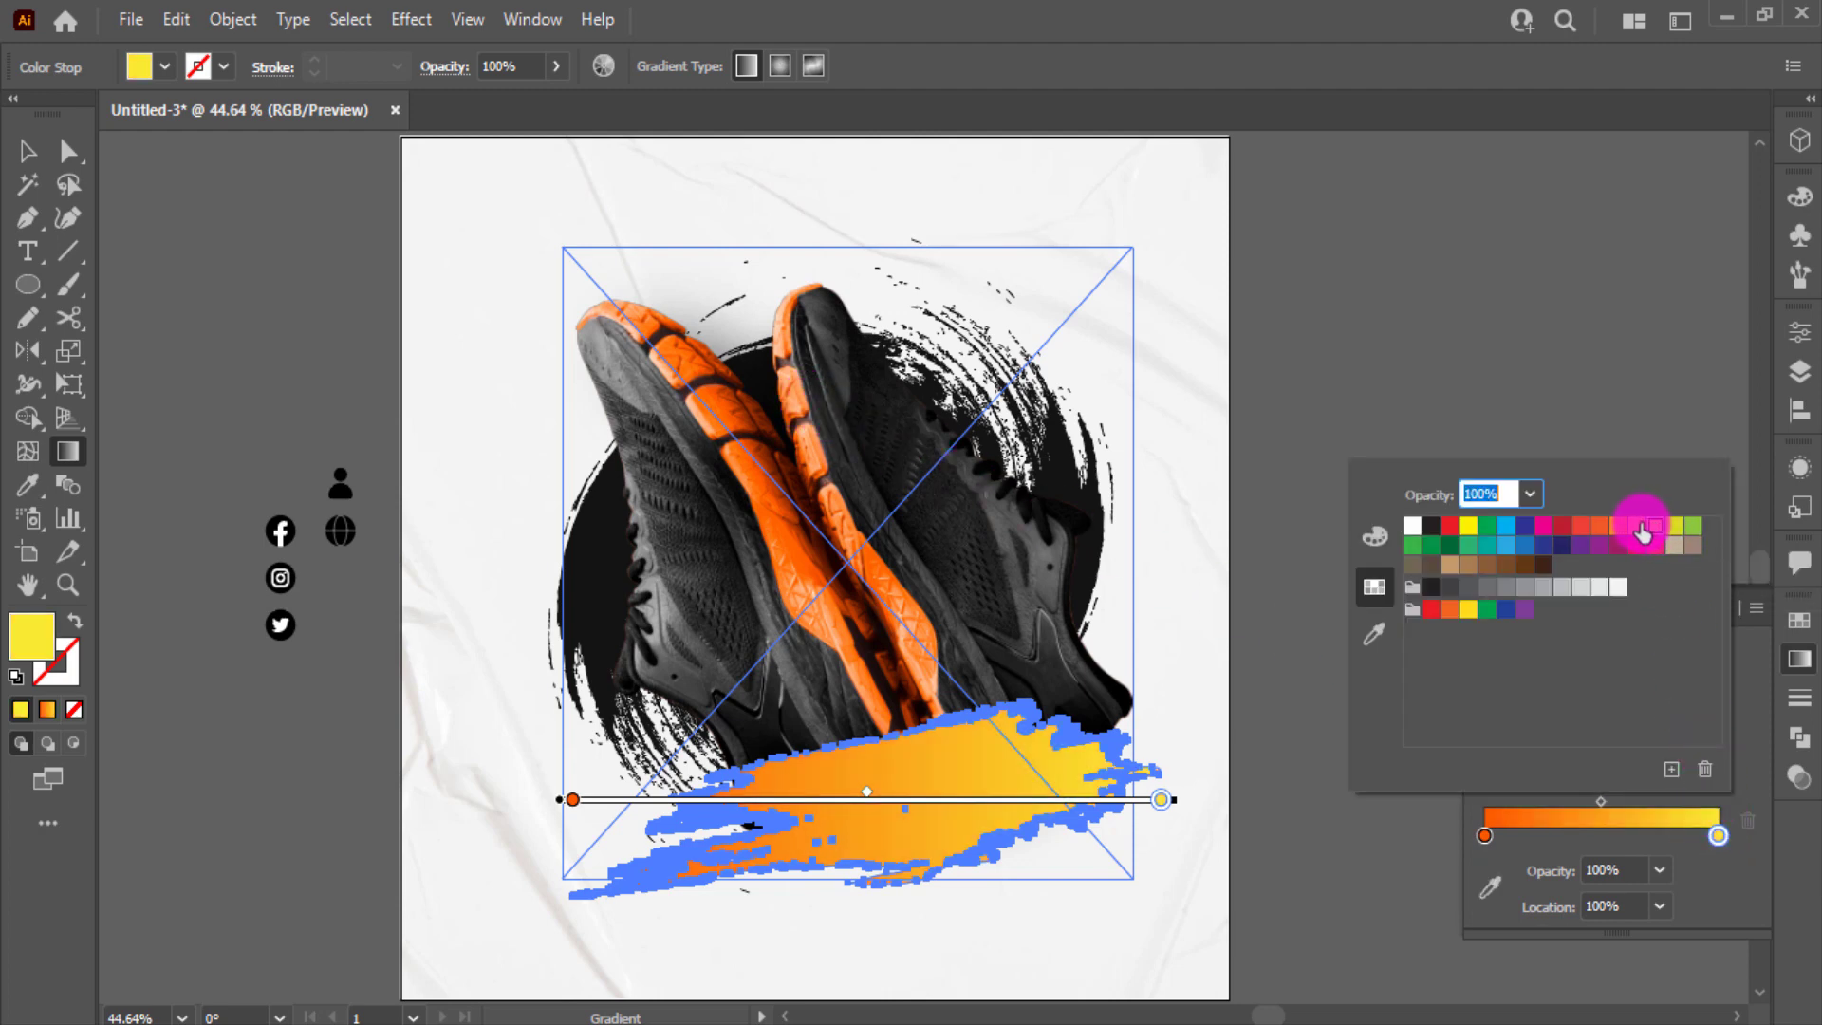
left_click(1635, 526)
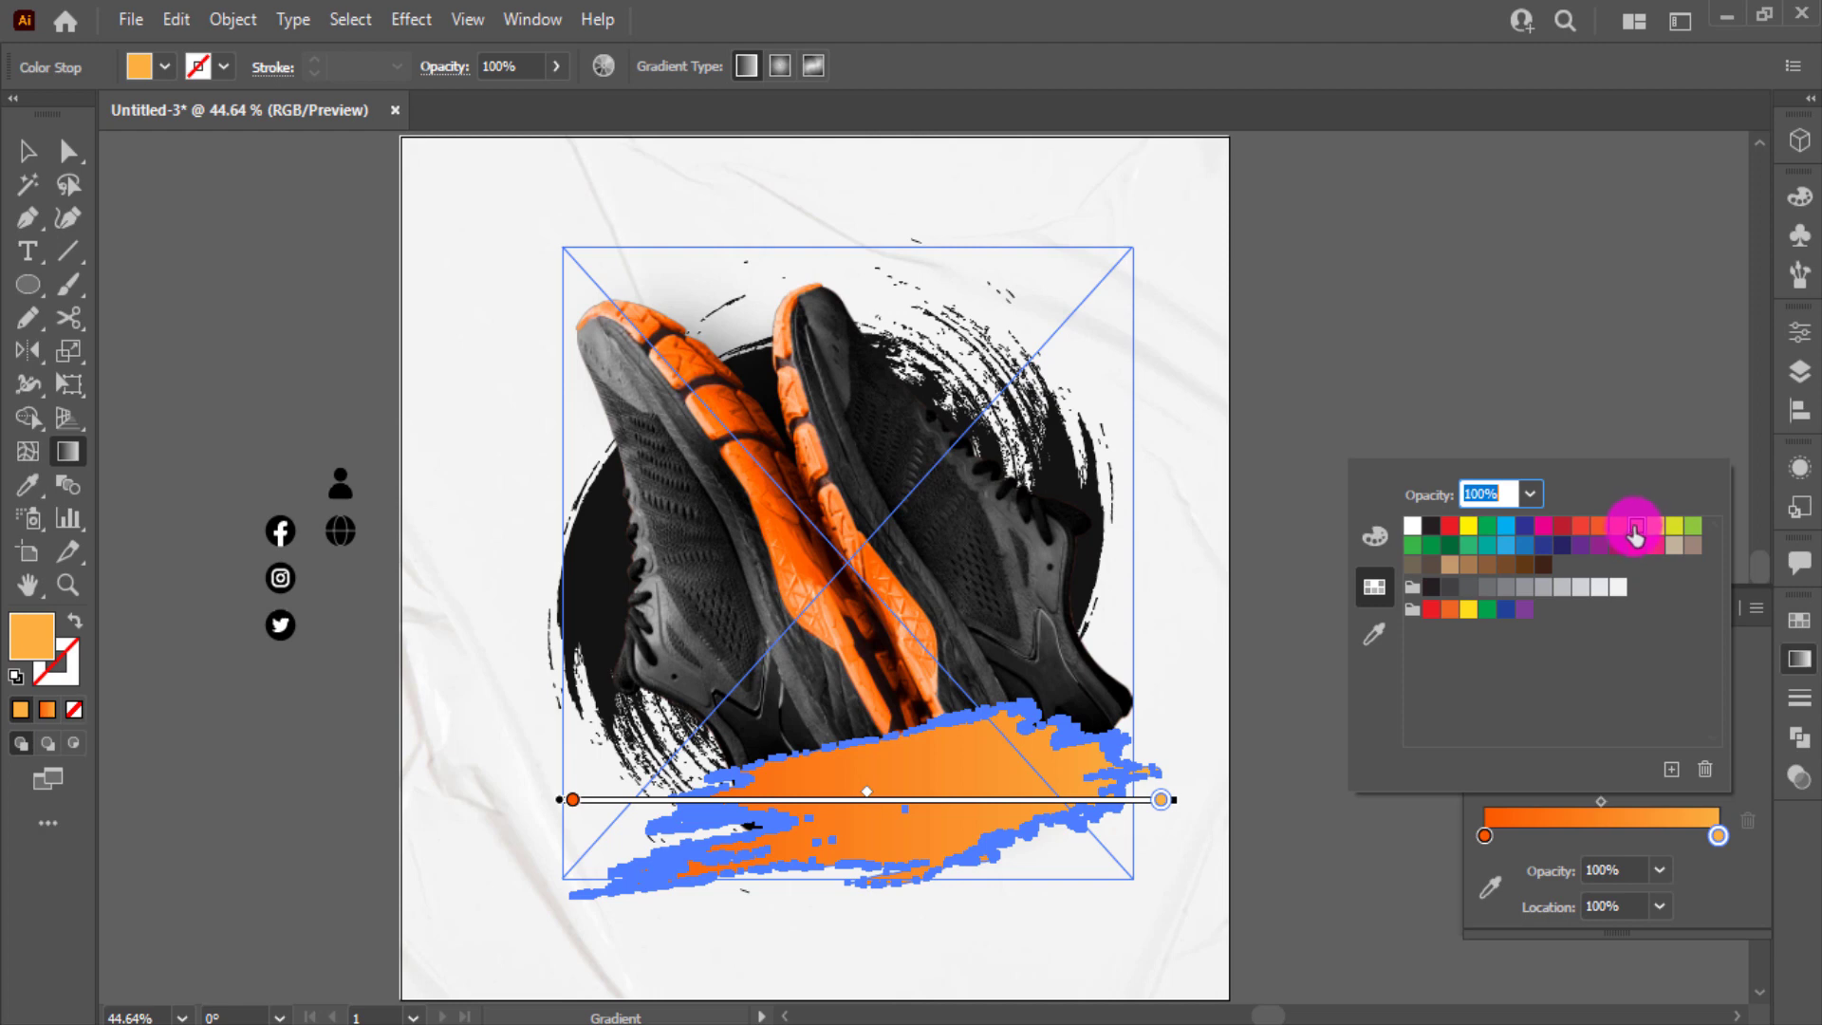
left_click(1486, 835)
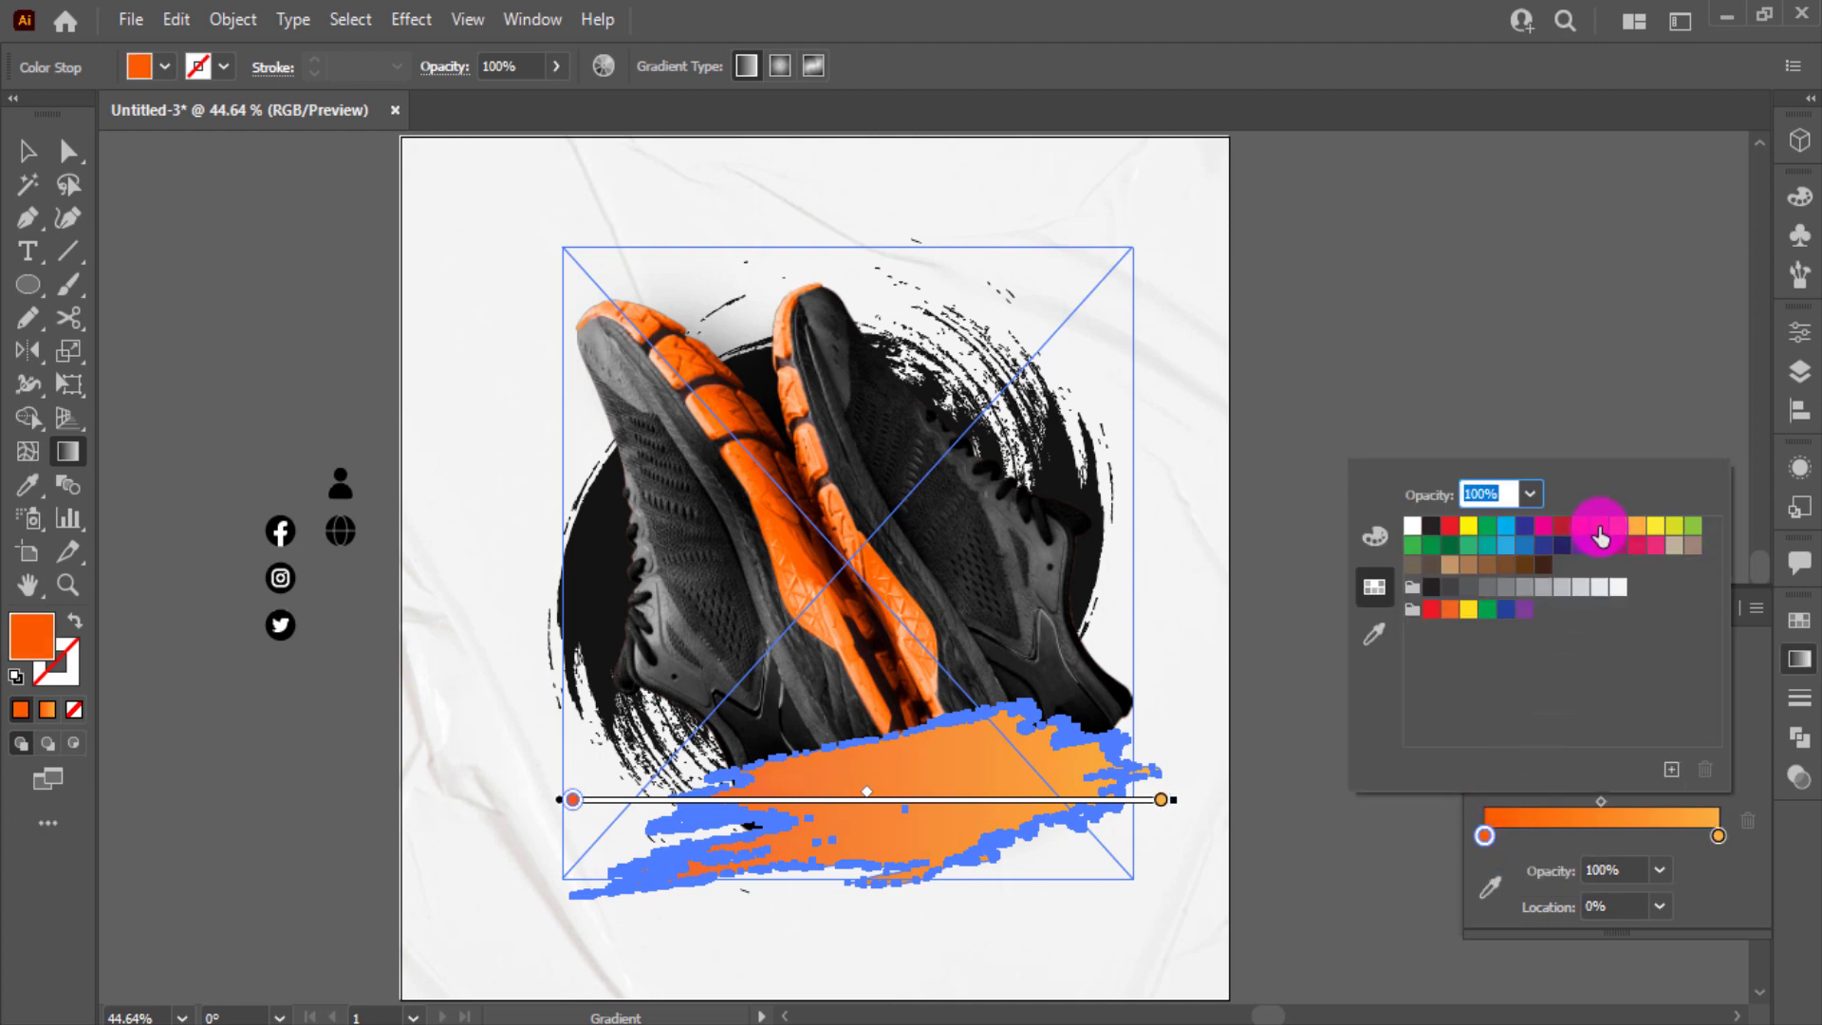
left_click(1581, 528)
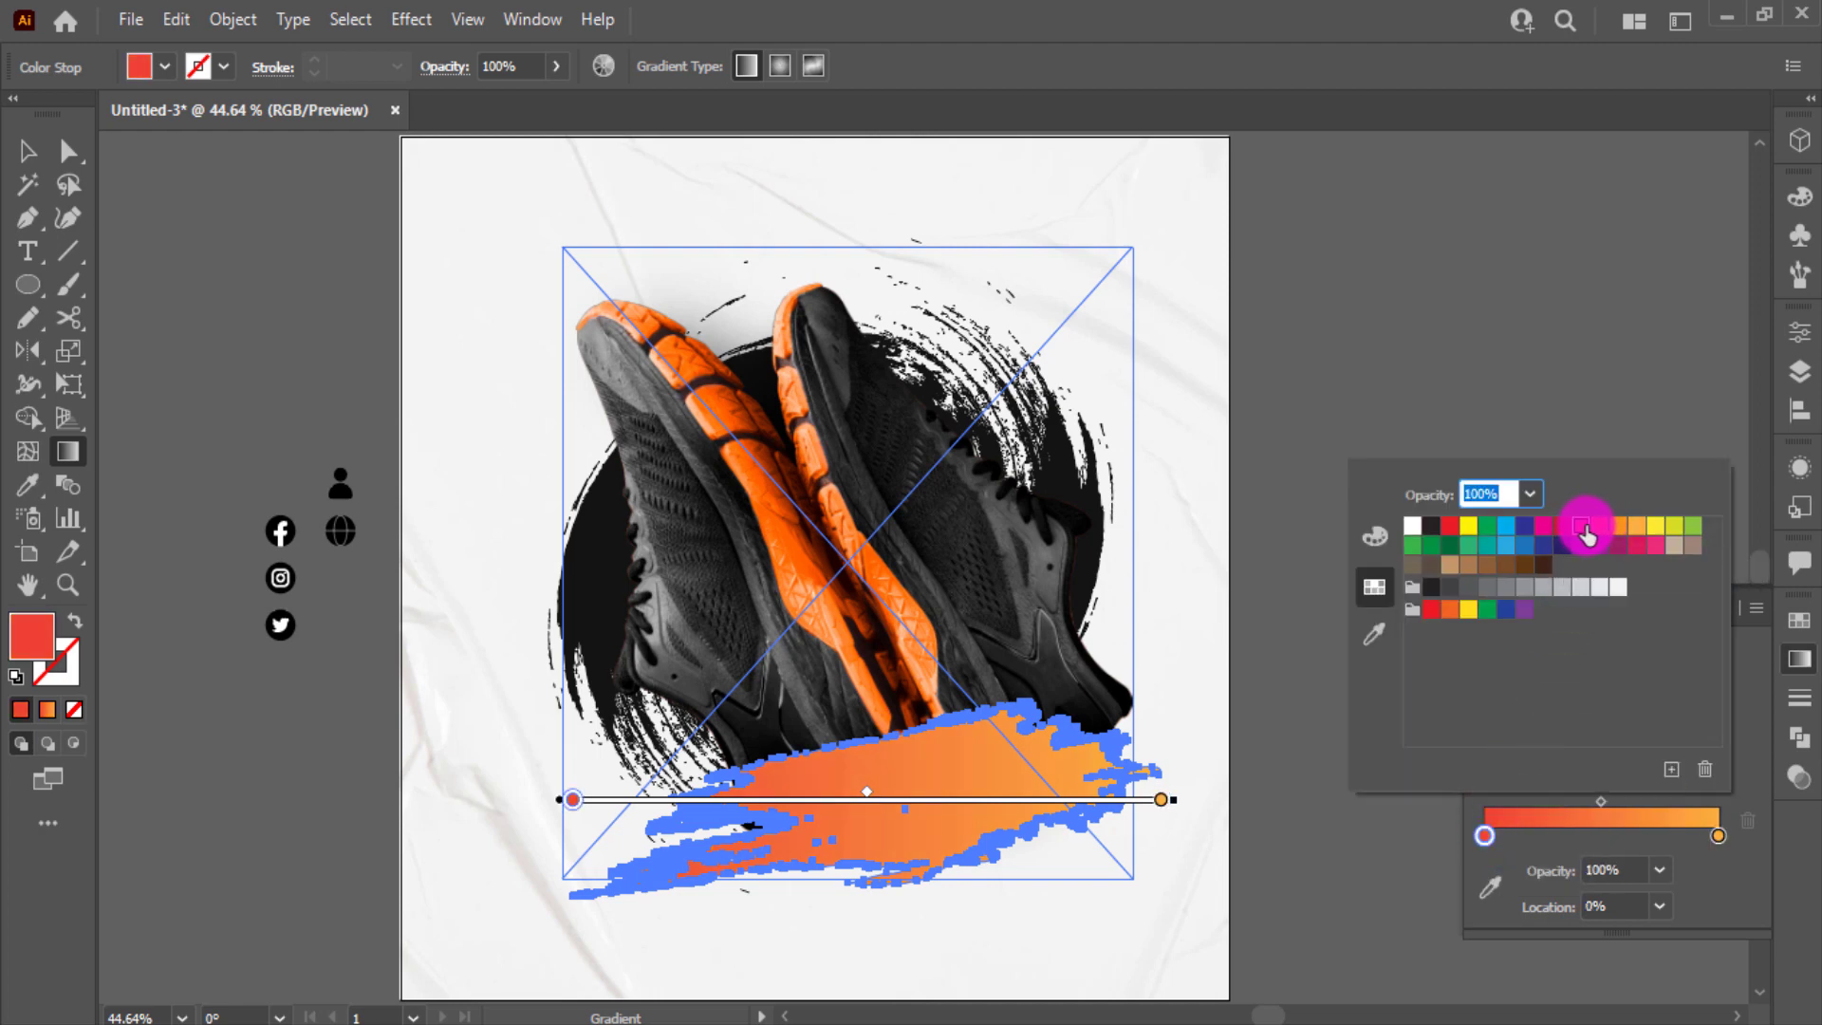
left_click(1598, 529)
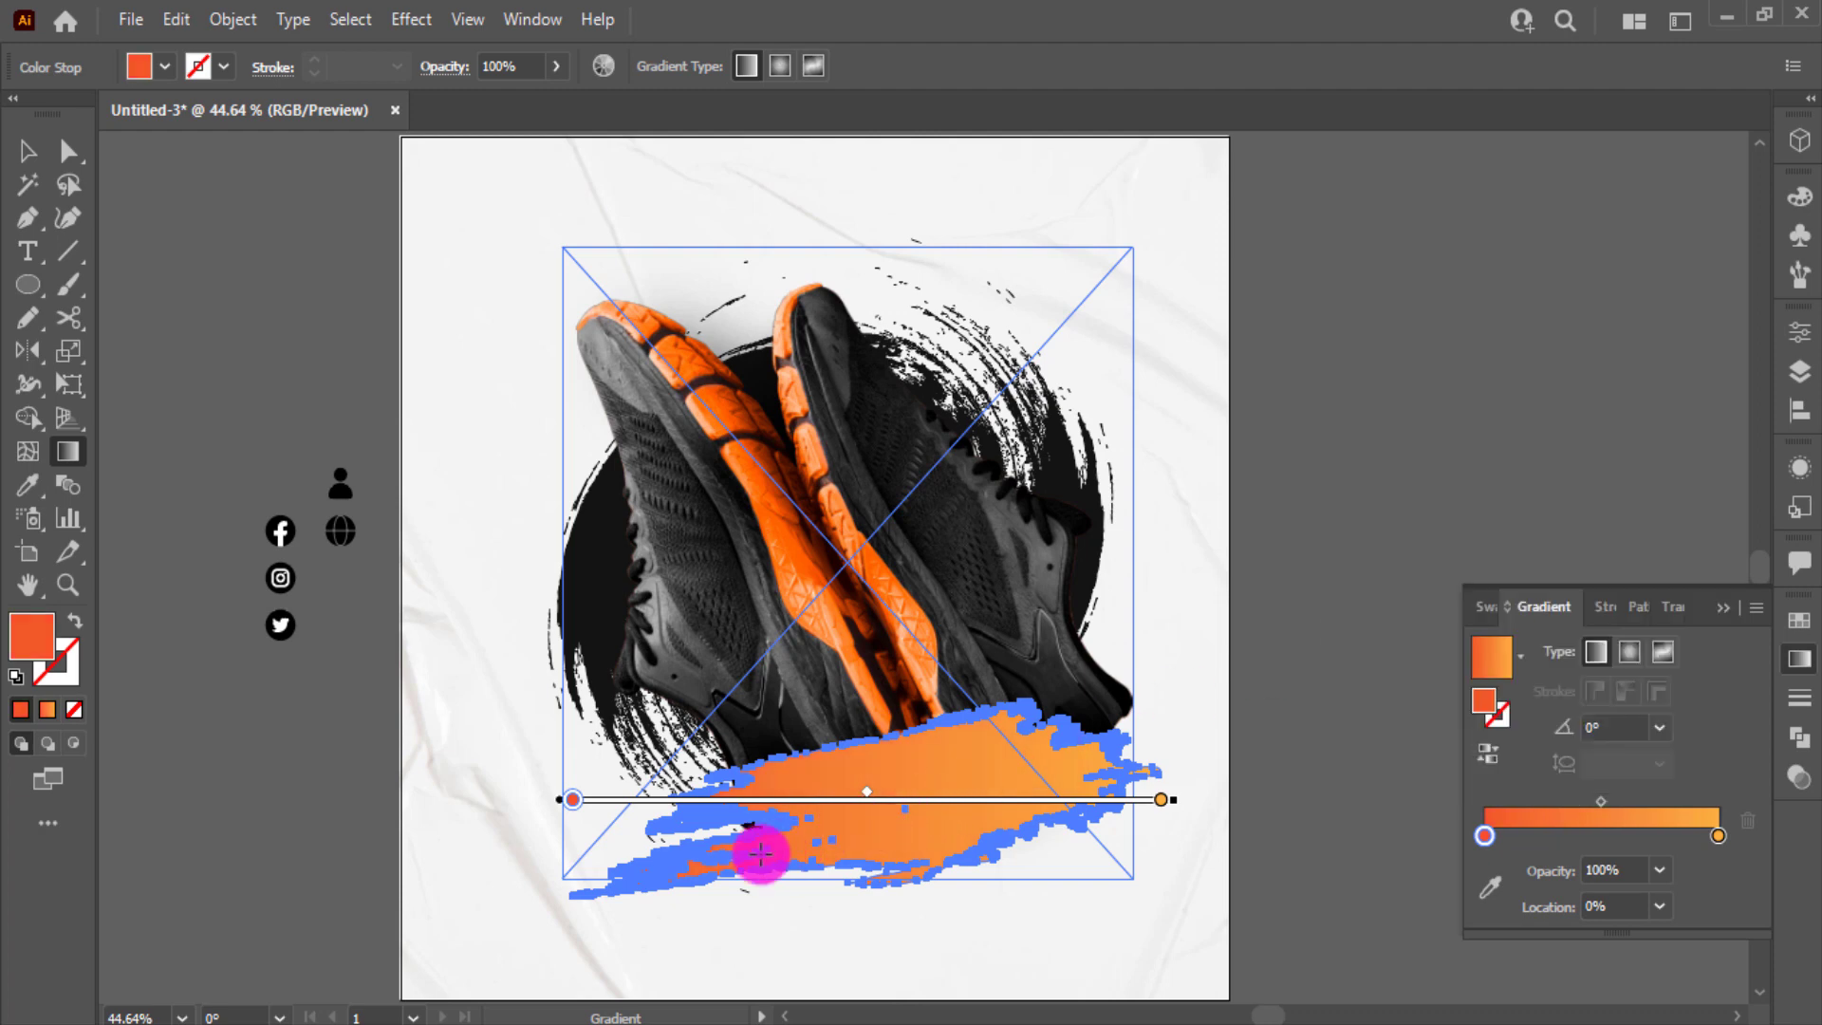
Angle the gradient from lower left to upper right and make the end stop yellow
left_click_drag(749, 863, 1030, 812)
left_click(1717, 835)
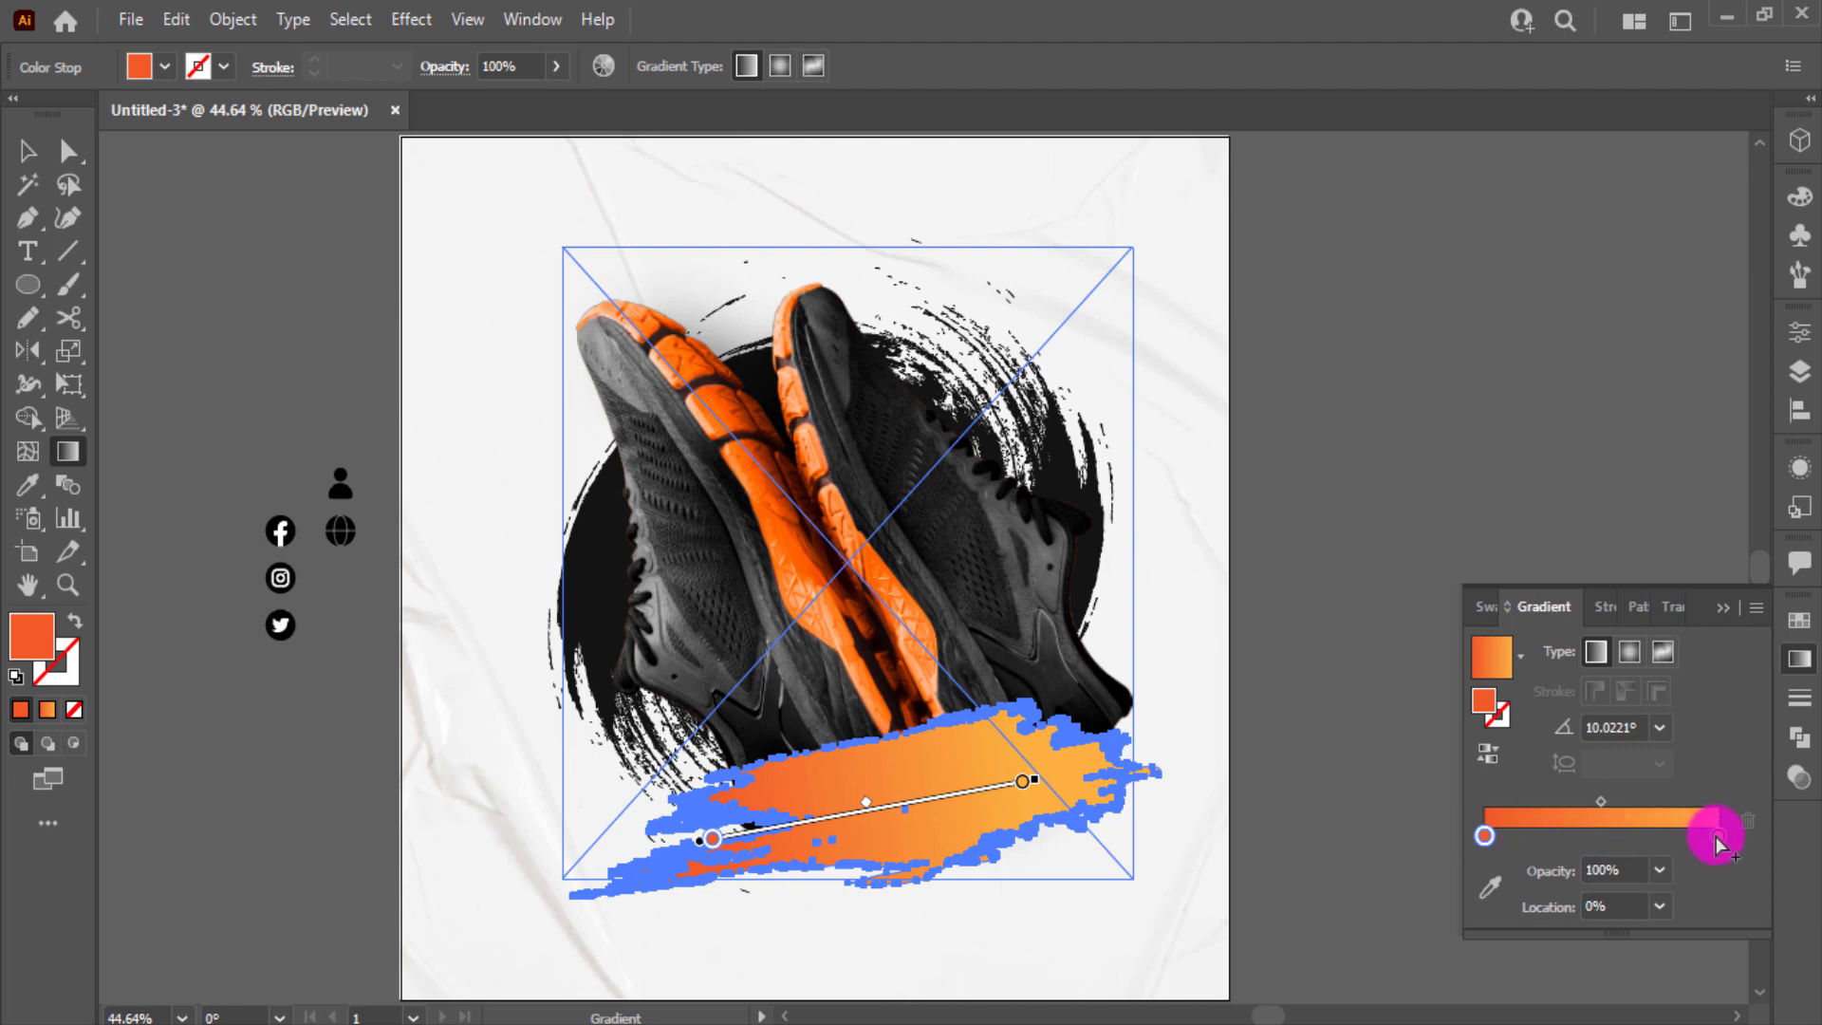
double_click(1717, 834)
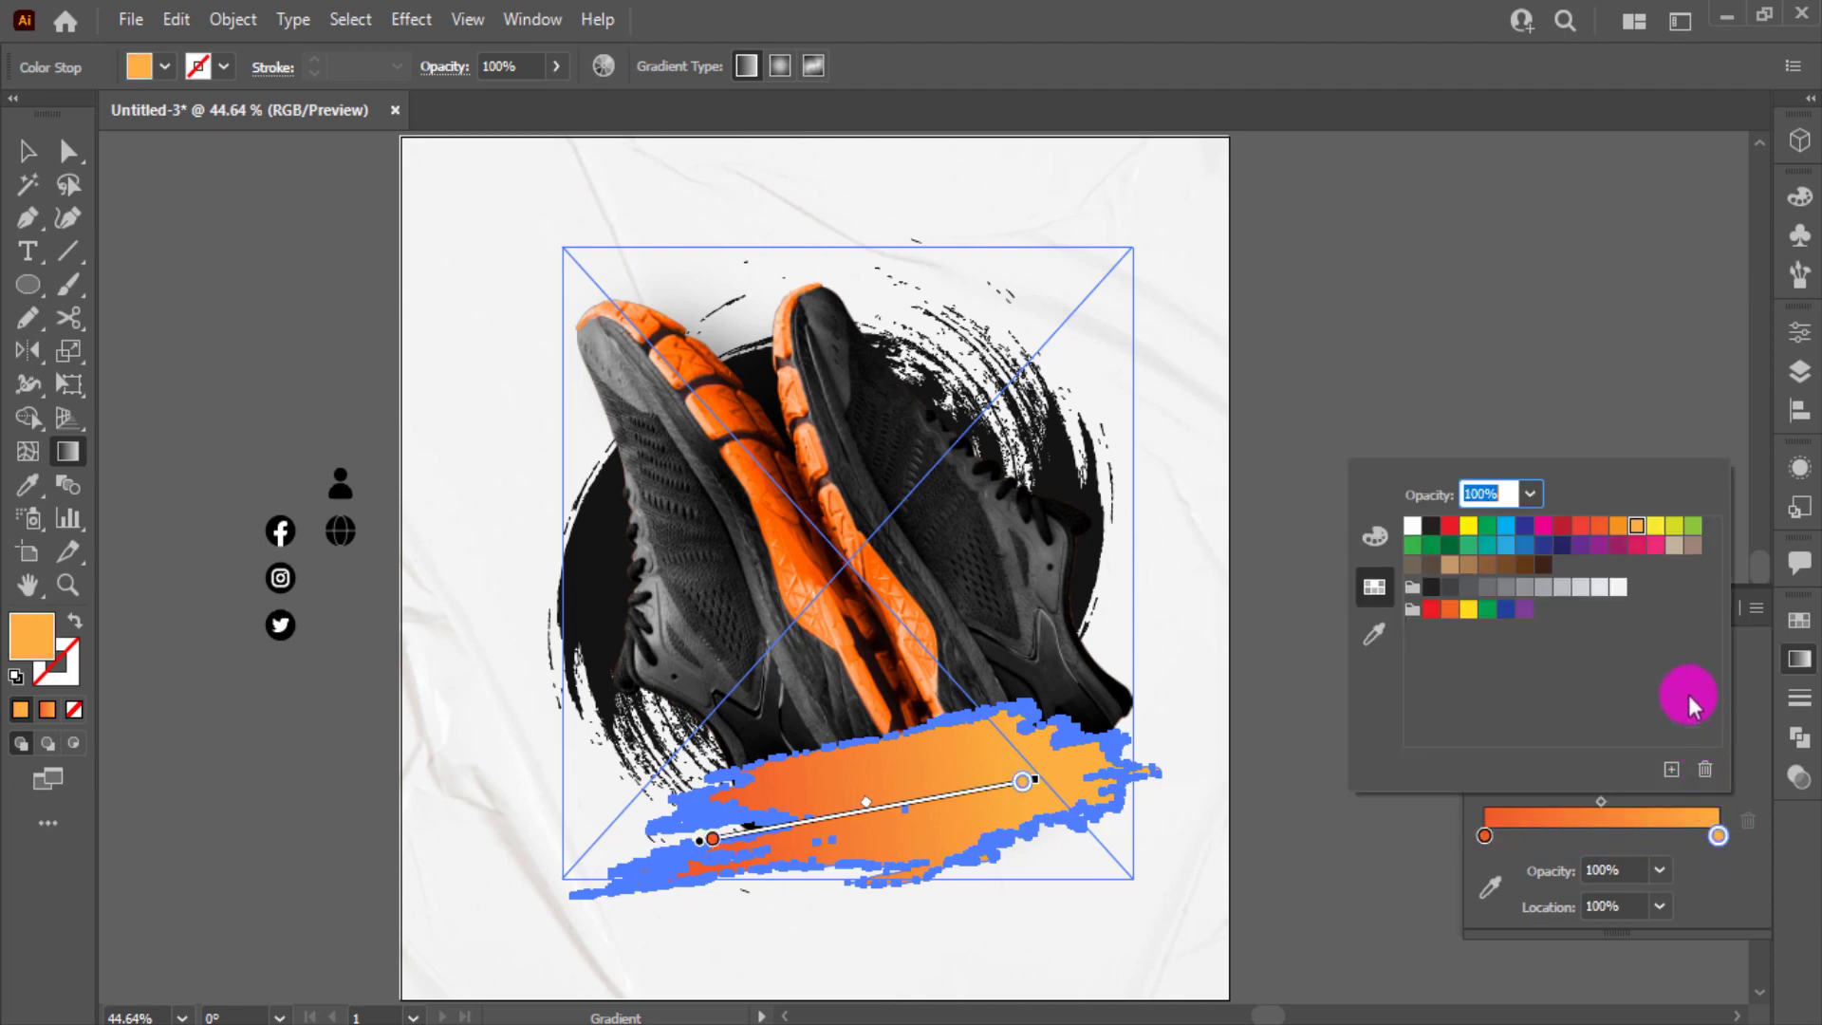
left_click(1656, 525)
left_click(1728, 856)
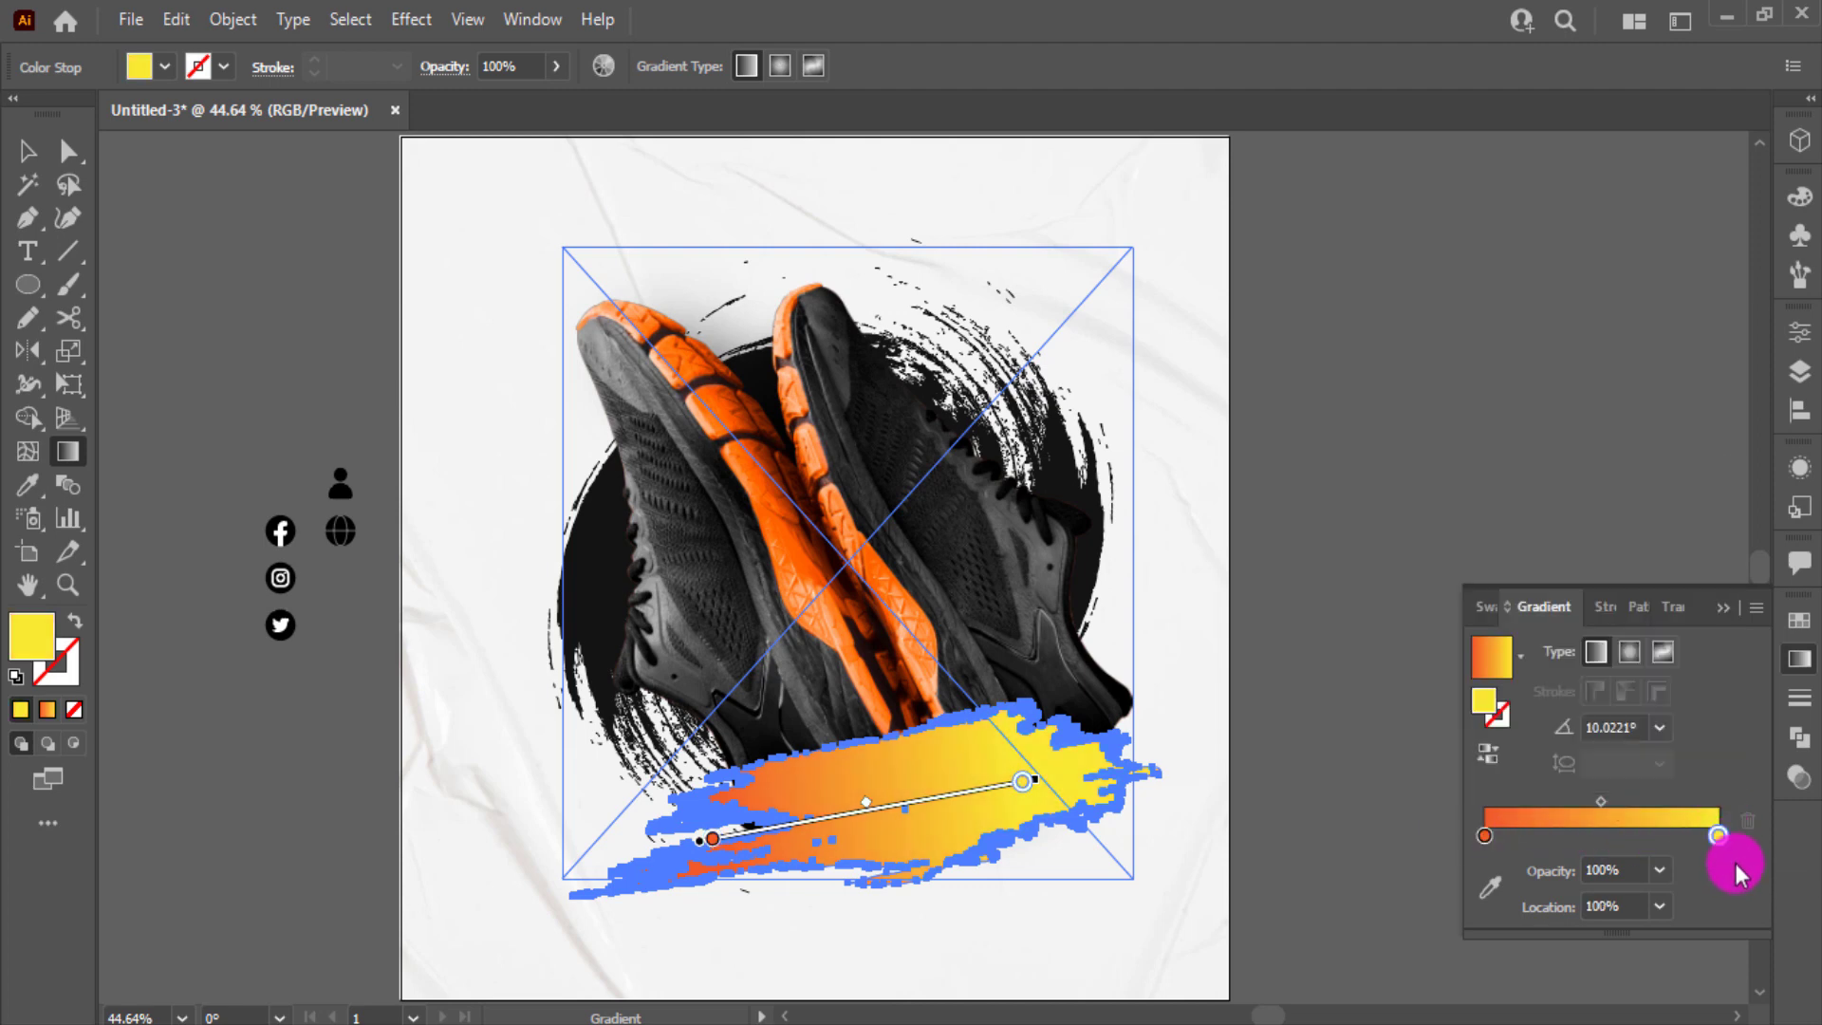
left_click(1716, 610)
Nudge the gradient brush stroke upward and stretch it wider to the right
key("v")
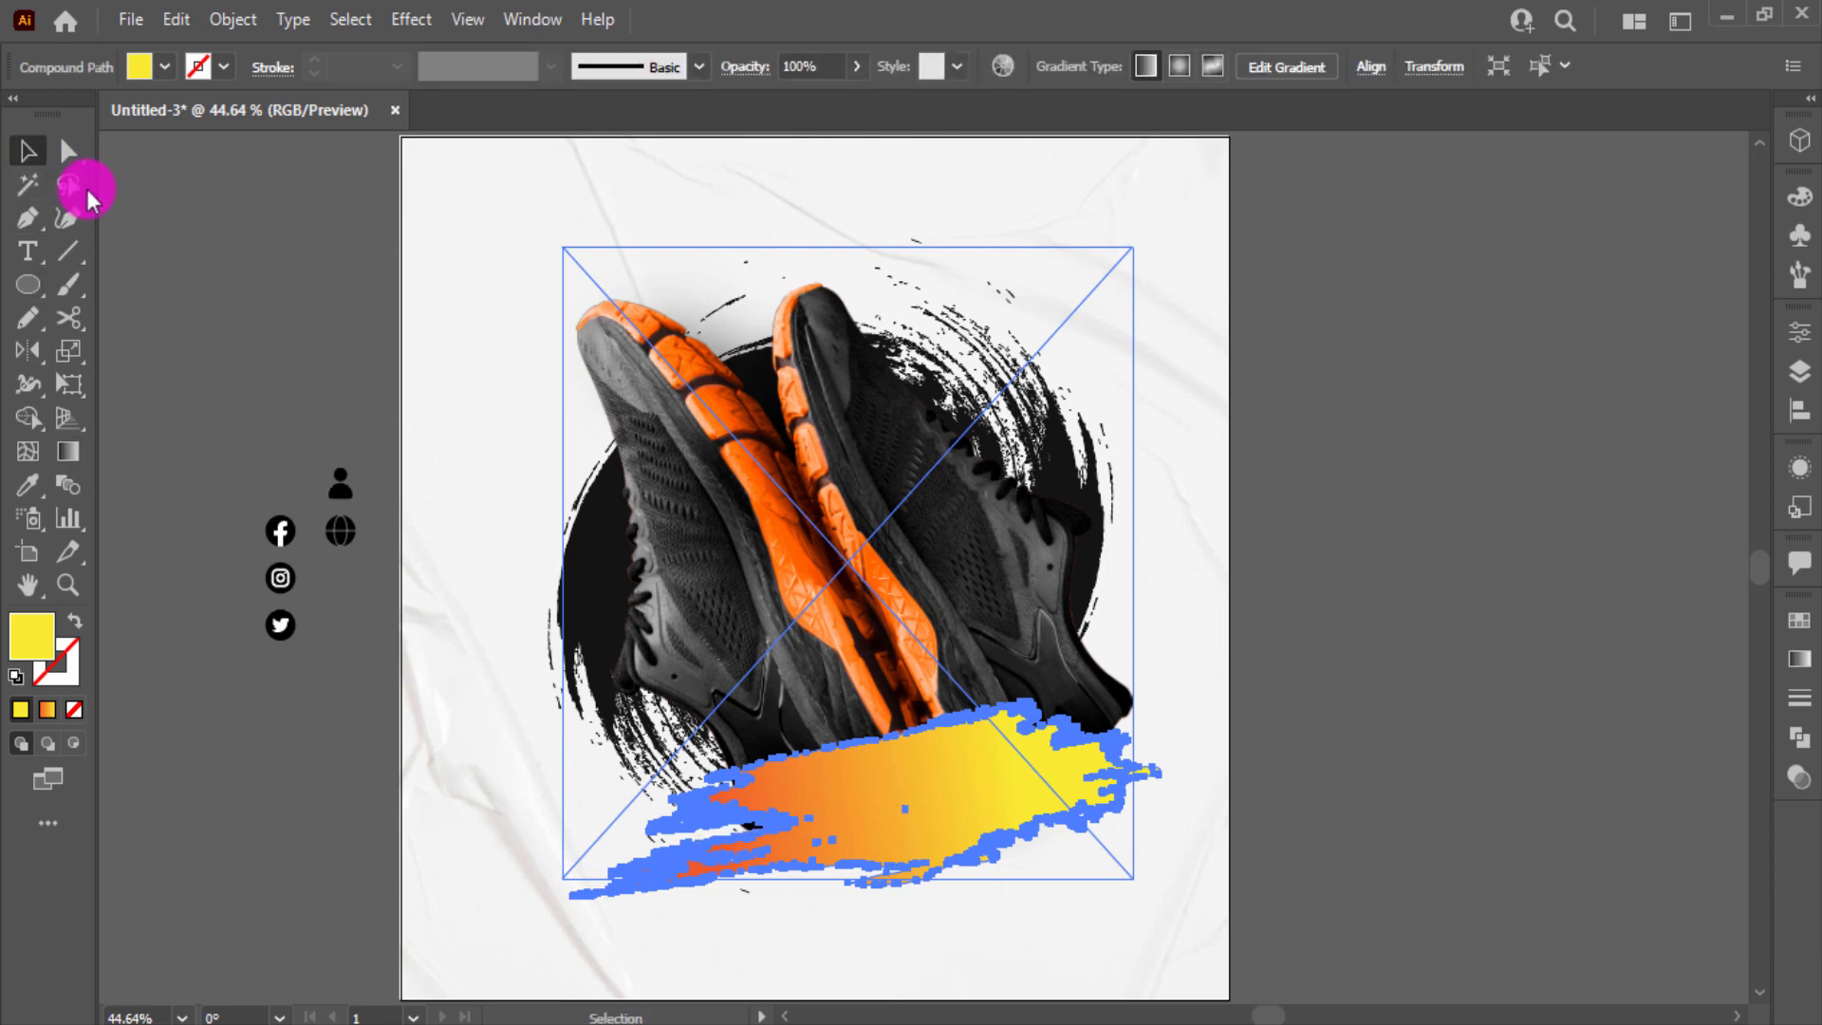
left_click(1207, 704)
left_click_drag(976, 843, 1046, 812)
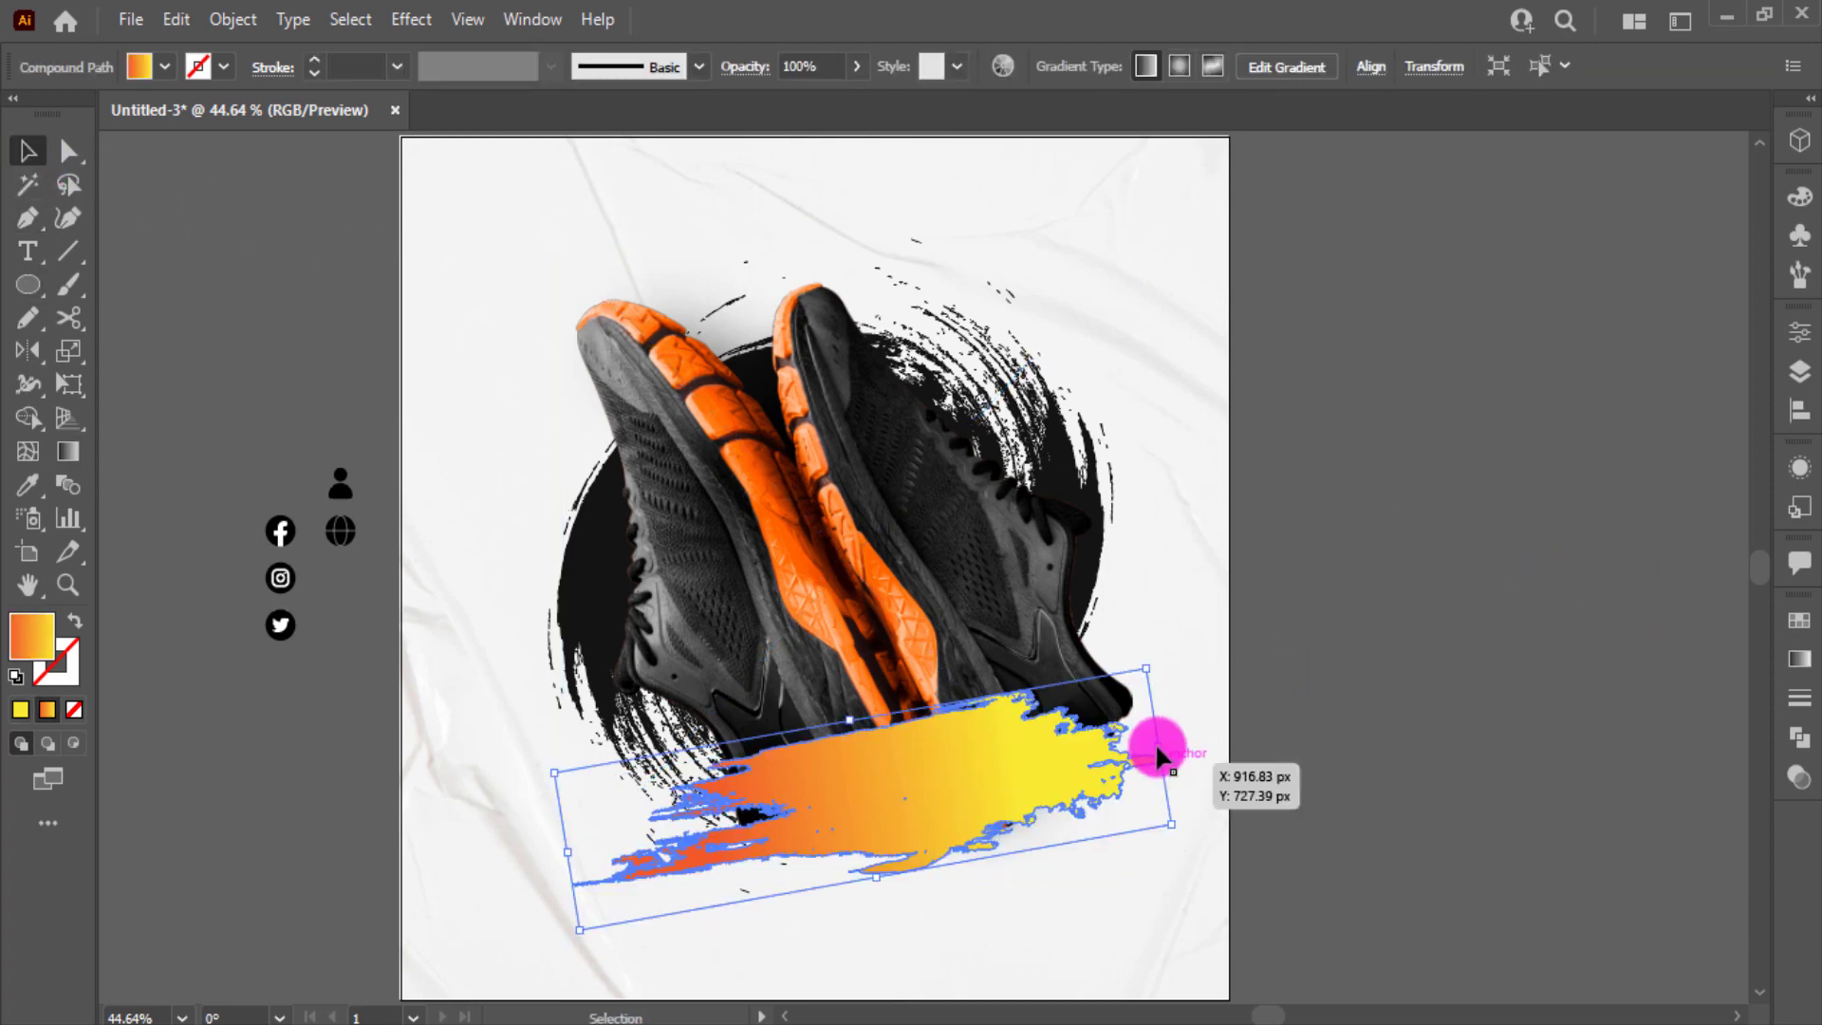
left_click_drag(1157, 749, 1176, 749)
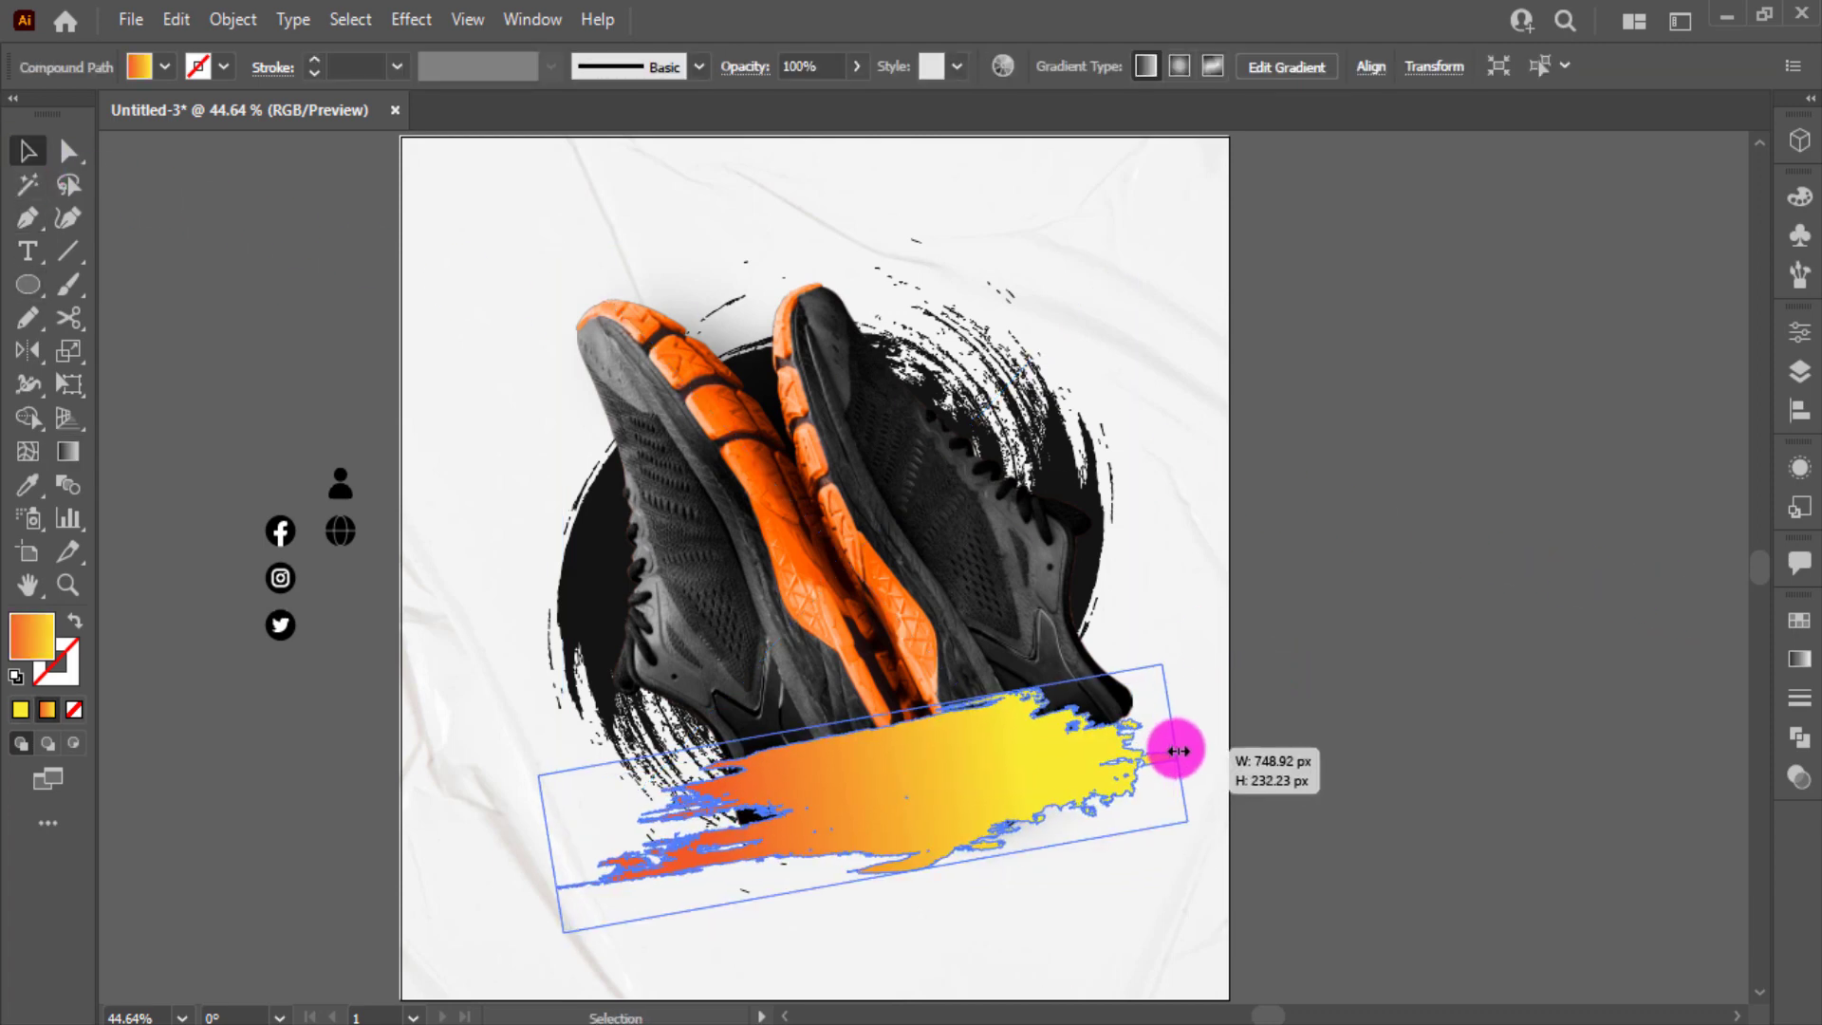
left_click(1293, 711)
left_click_drag(1048, 755, 1027, 754)
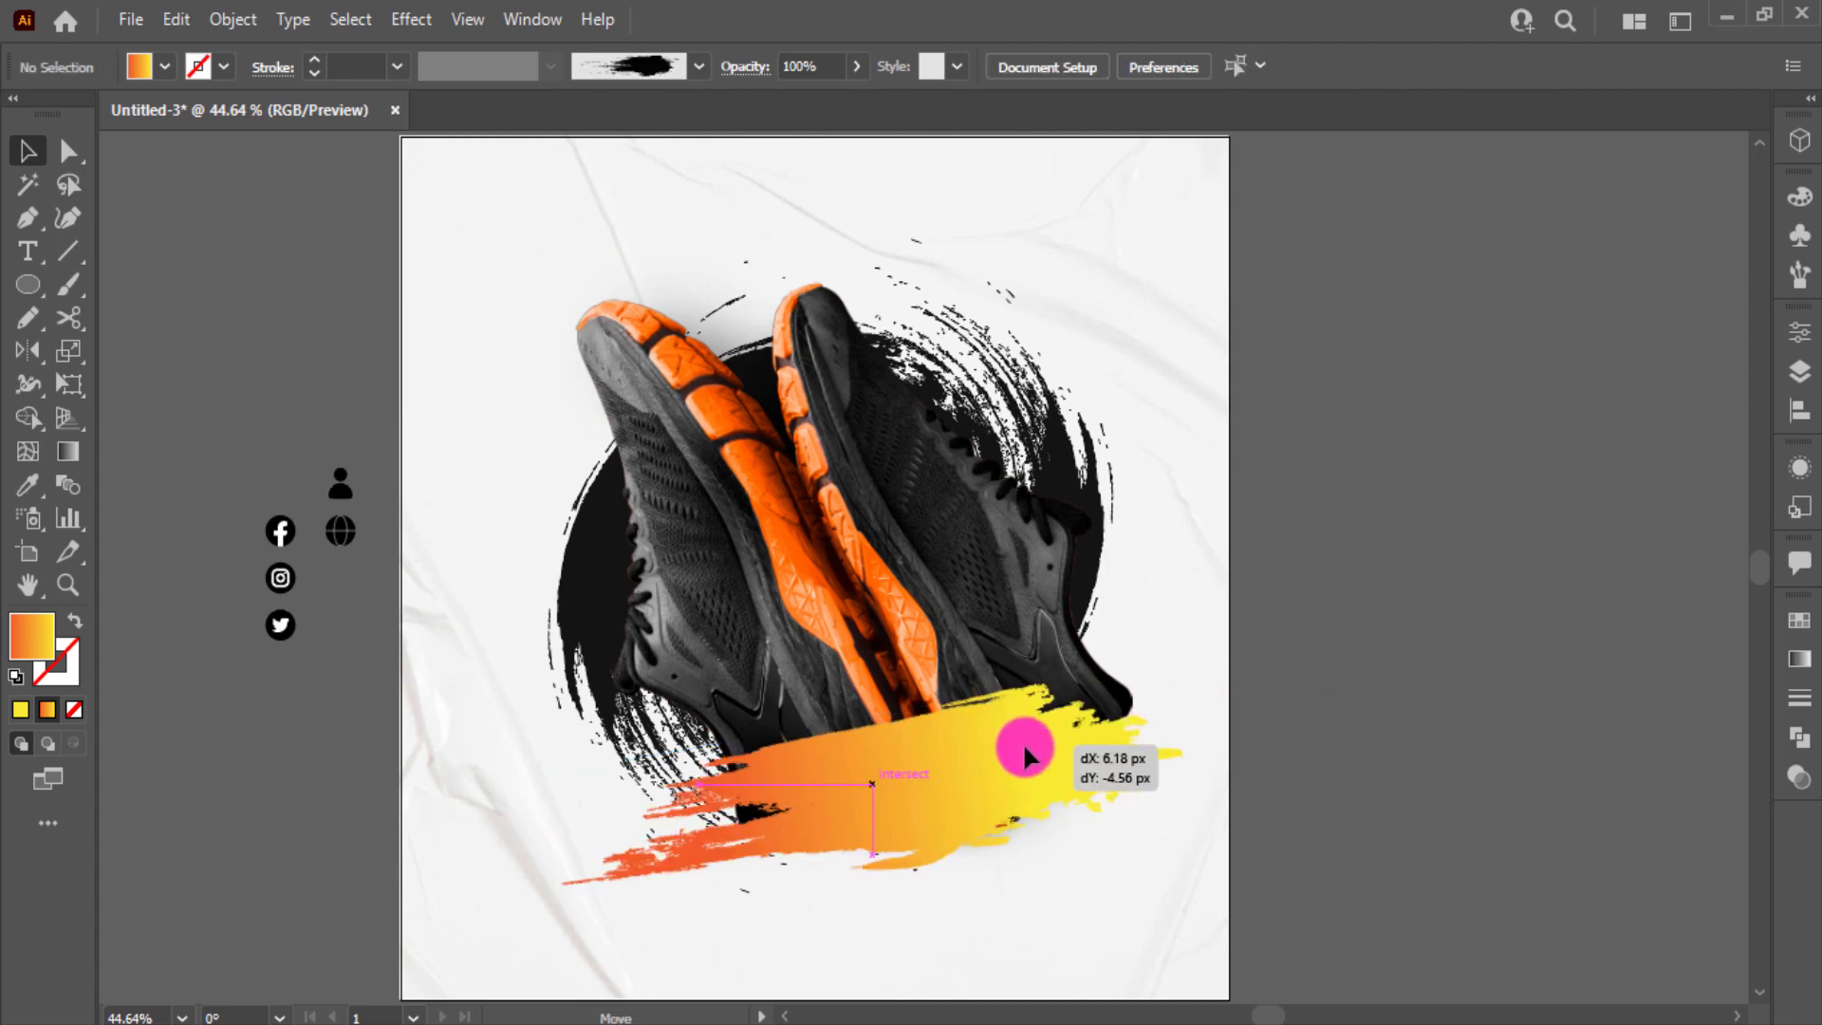
Redraw the brush stroke's gradient diagonally across it with the Gradient tool
left_click(915, 834)
key("g")
left_click(720, 759)
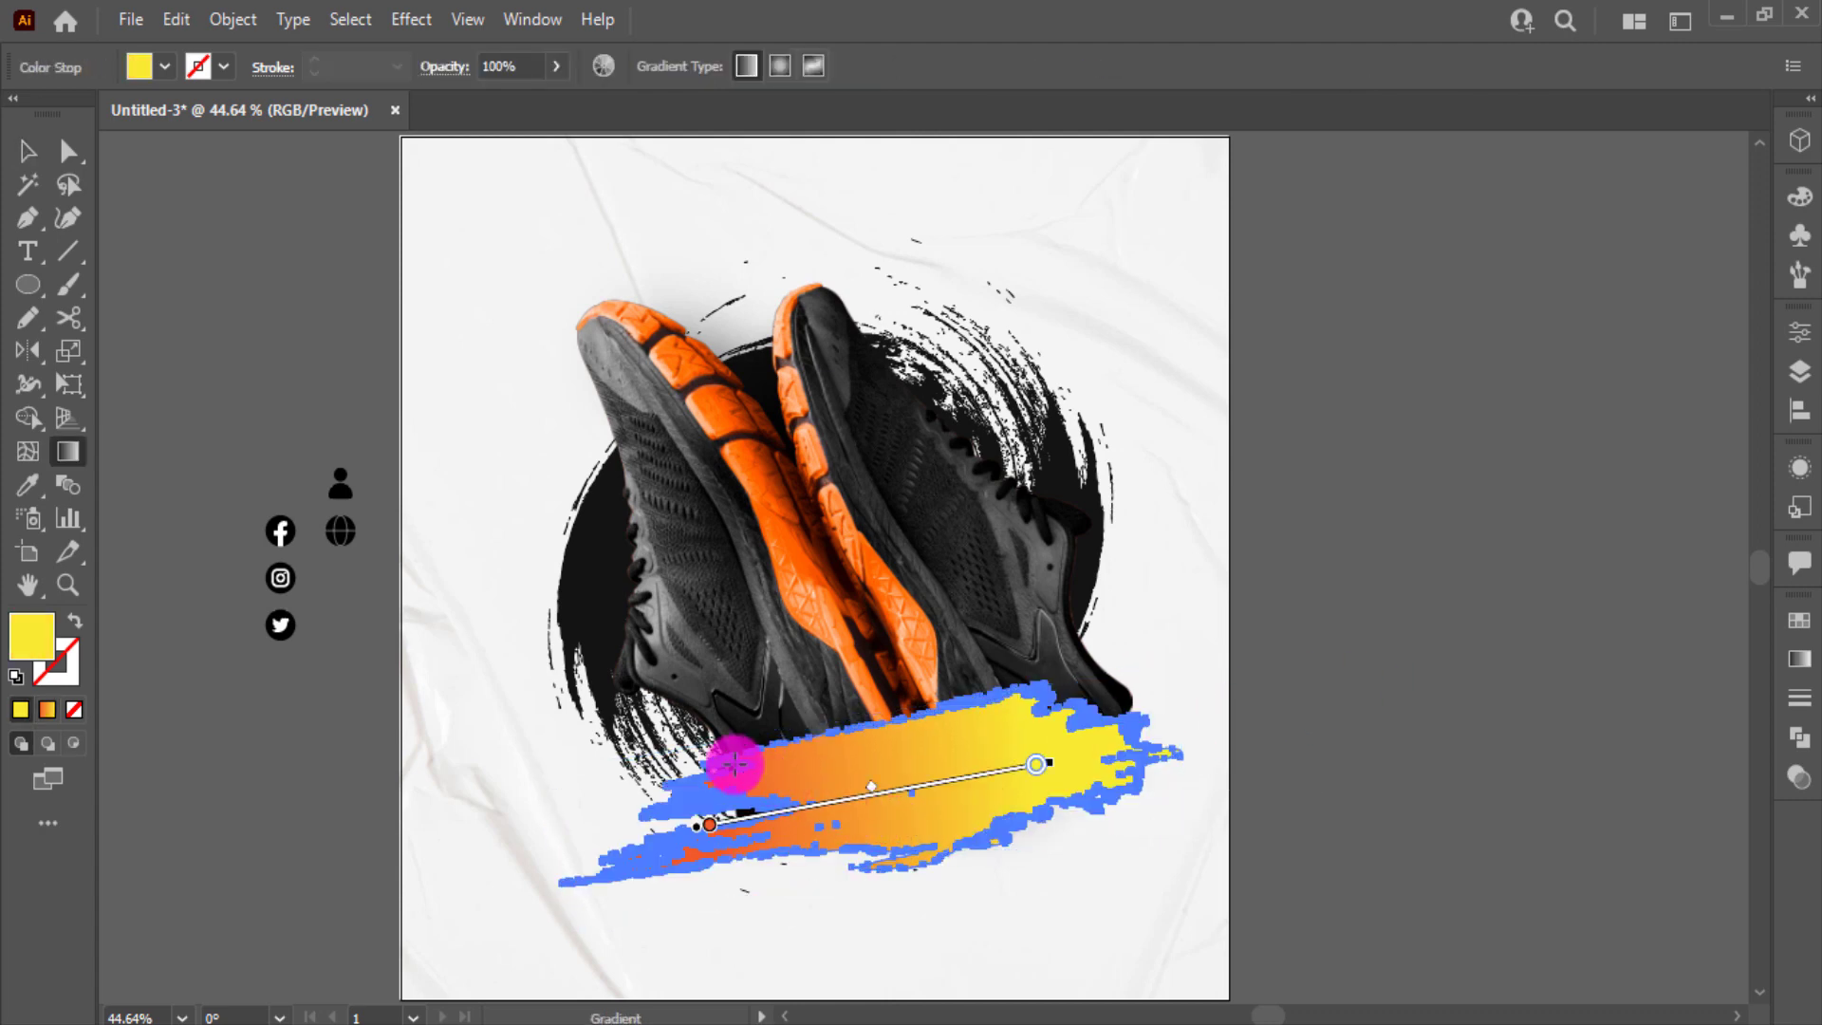
left_click_drag(719, 758, 1060, 824)
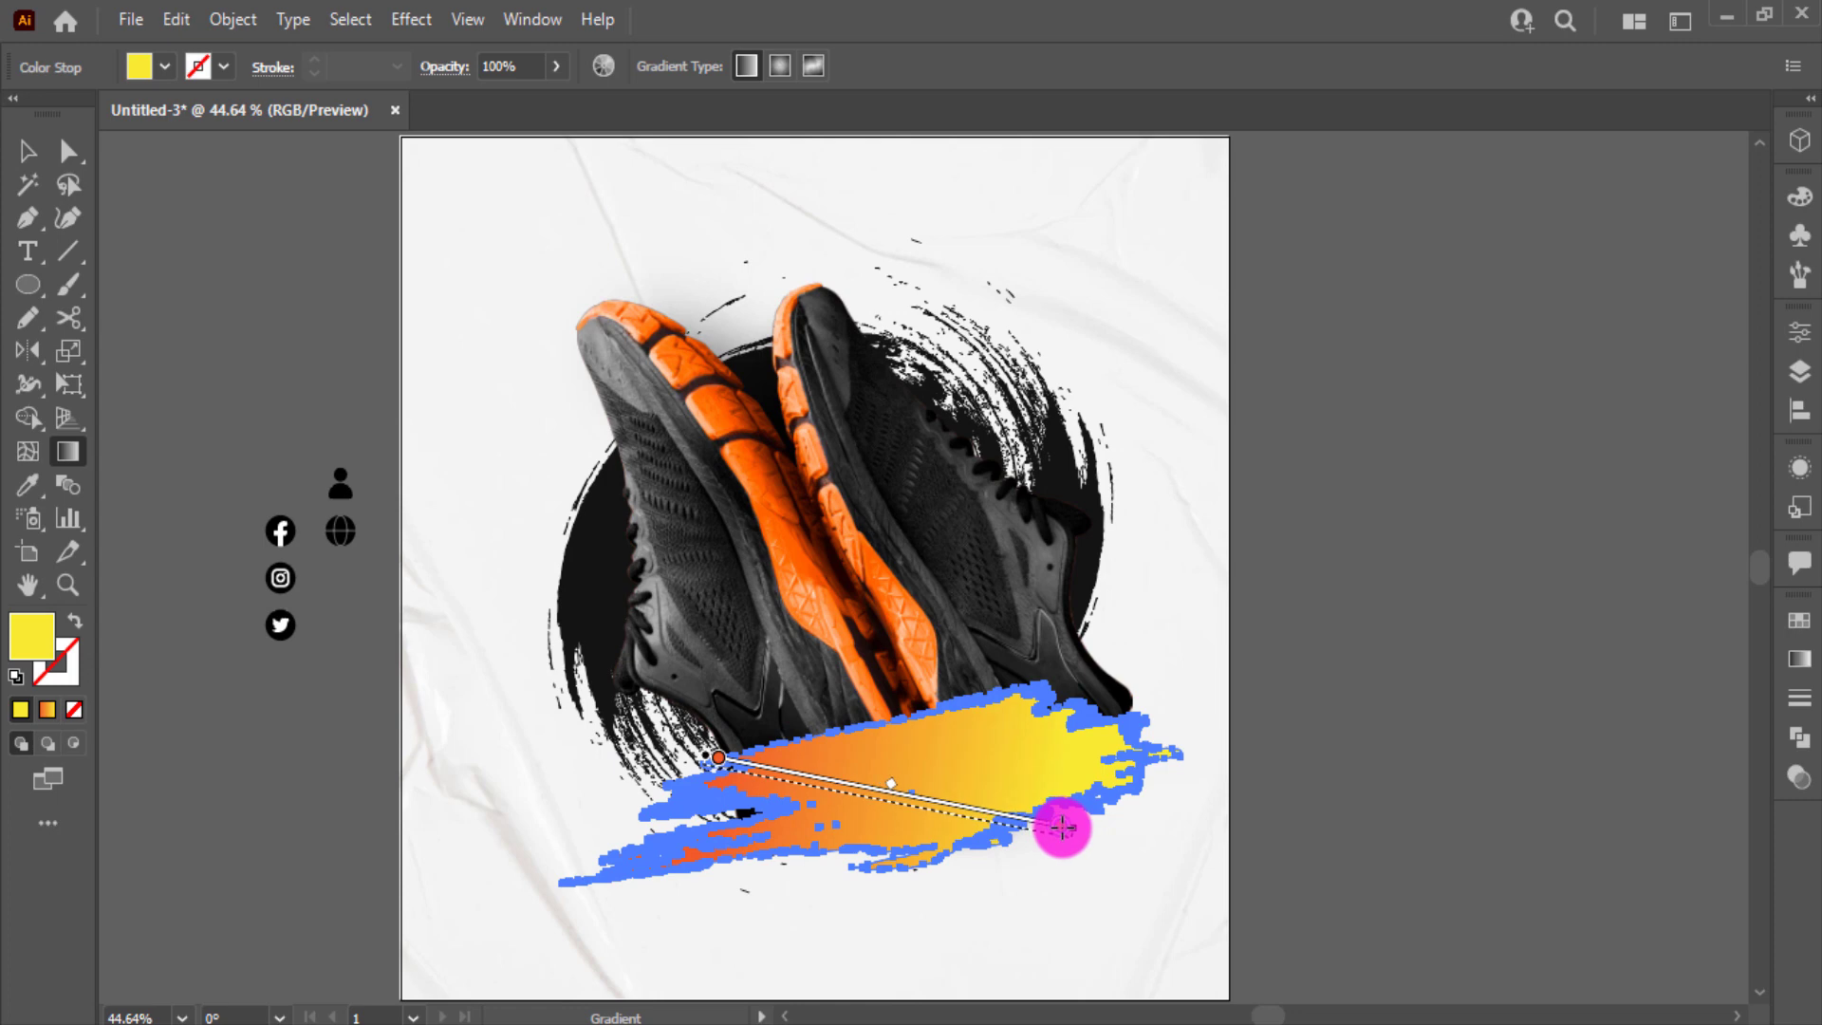
Rotate the shoe image to tilt the sneakers slightly
key("v")
left_click(1235, 724)
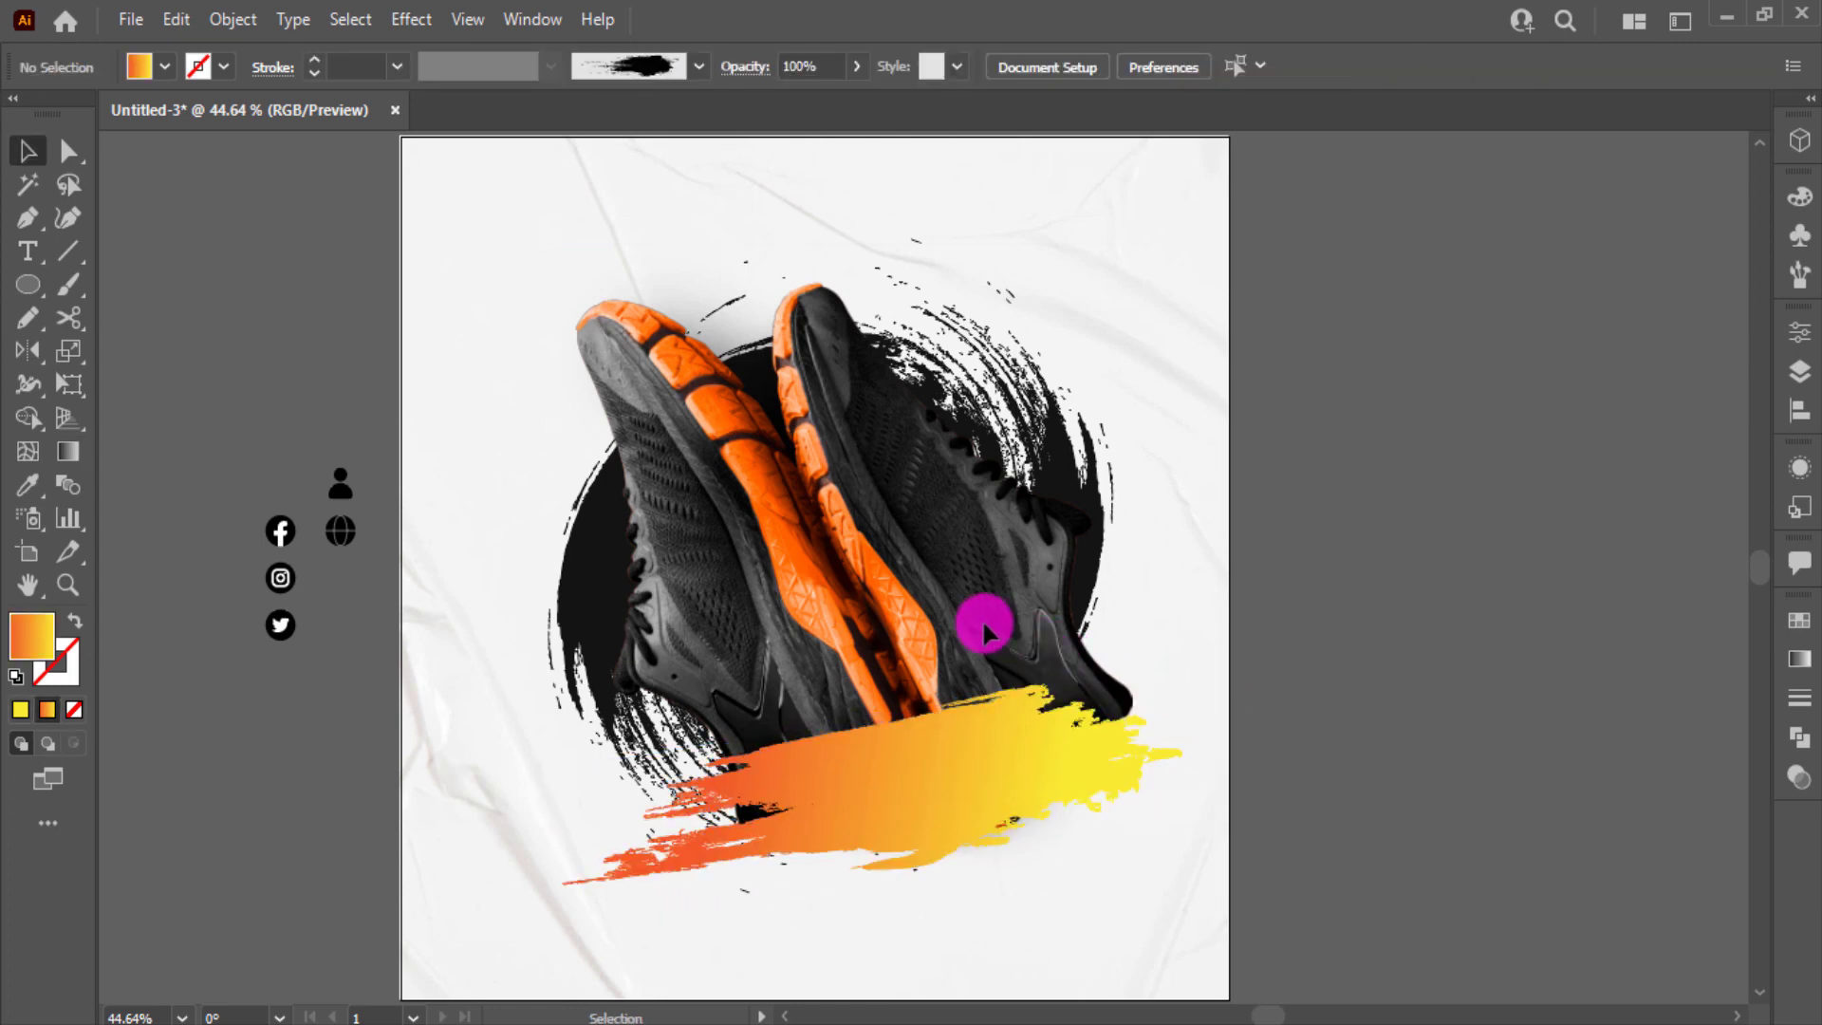
left_click(983, 626)
left_click_drag(1147, 232, 1183, 276)
Raise the shoes and brush stroke together, then zoom out to the whole poster
left_click(1183, 284)
left_click_drag(964, 816, 978, 802)
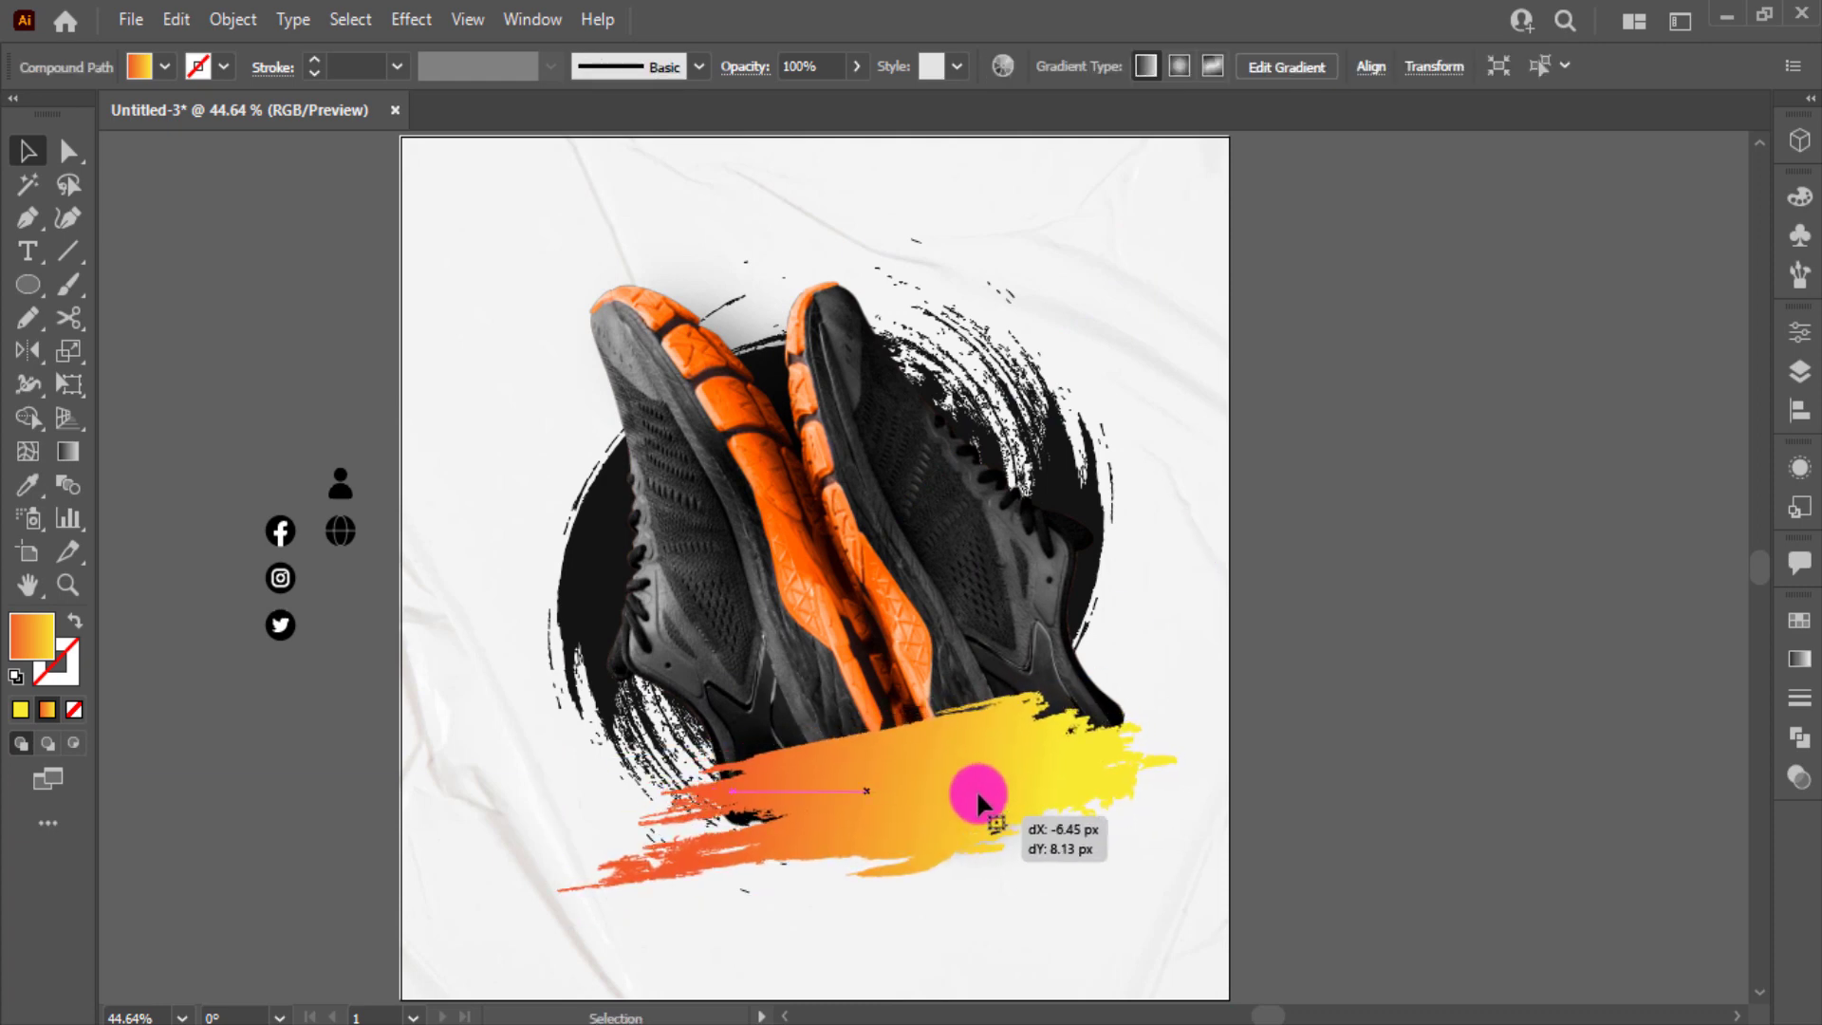
left_click(1037, 699, "shift")
left_click_drag(866, 834, 829, 670)
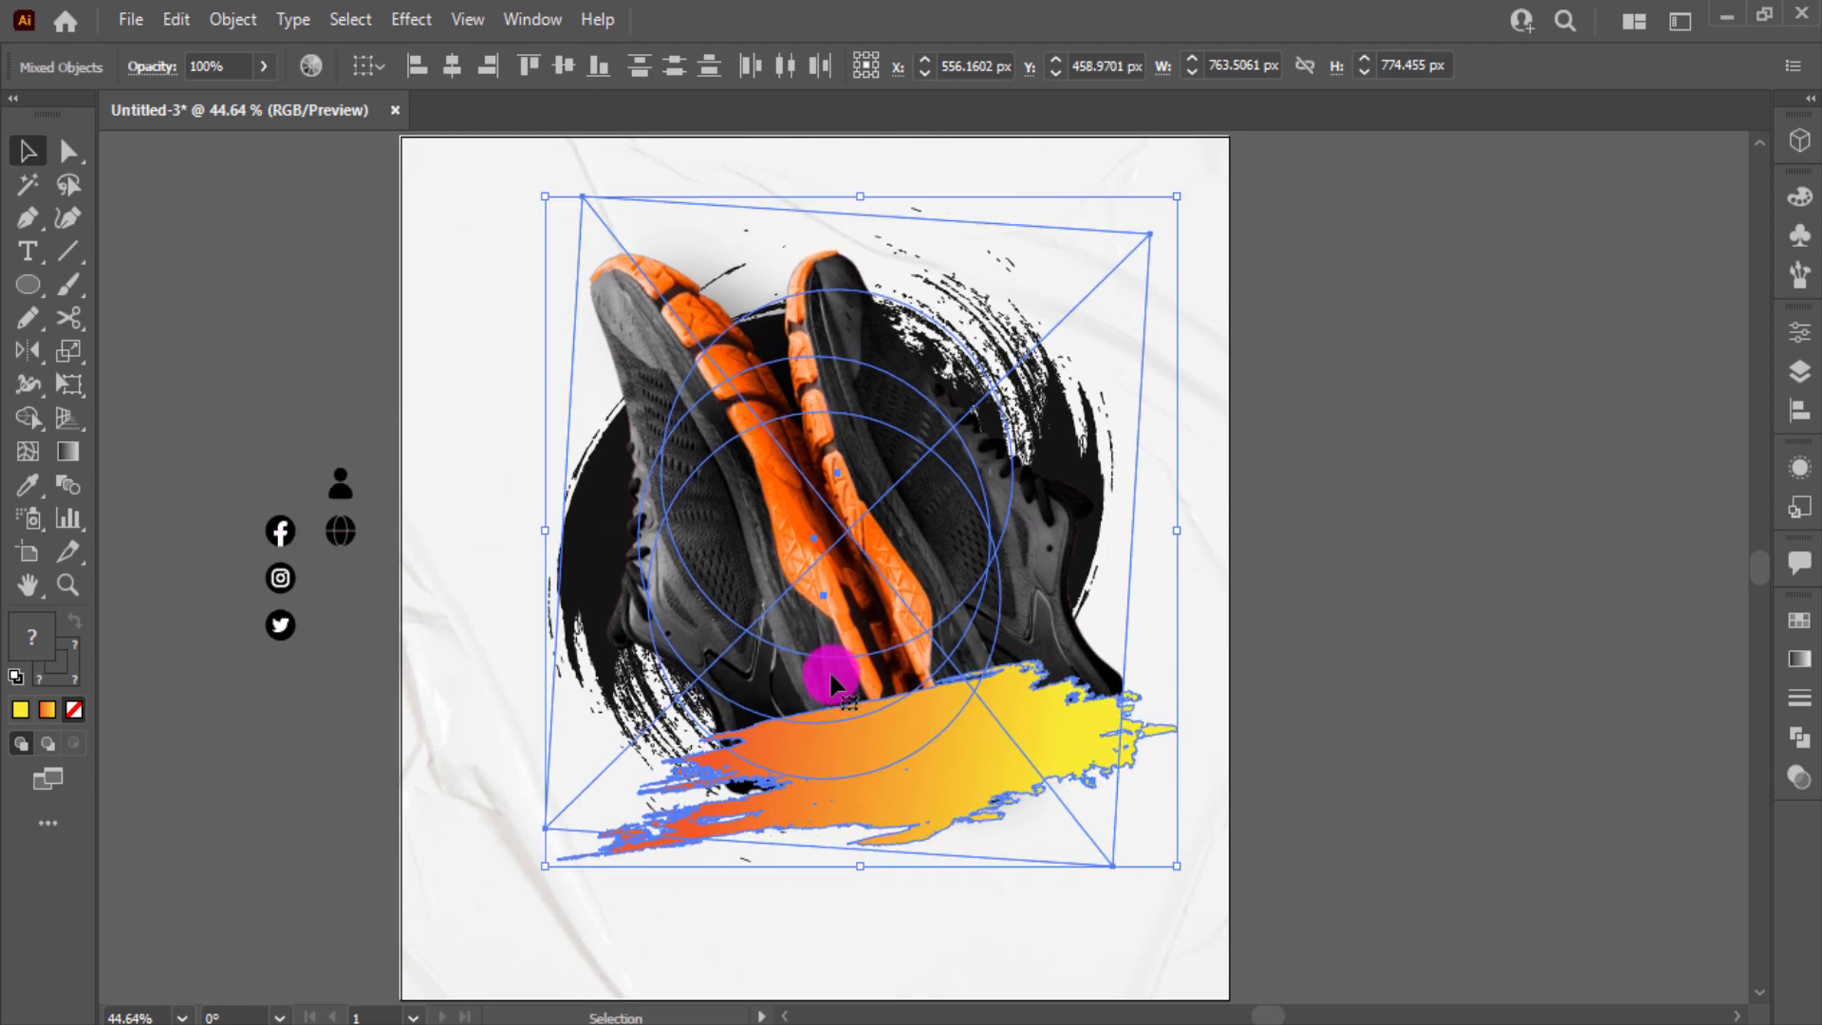
left_click(1266, 691)
key("ctrl+minus")
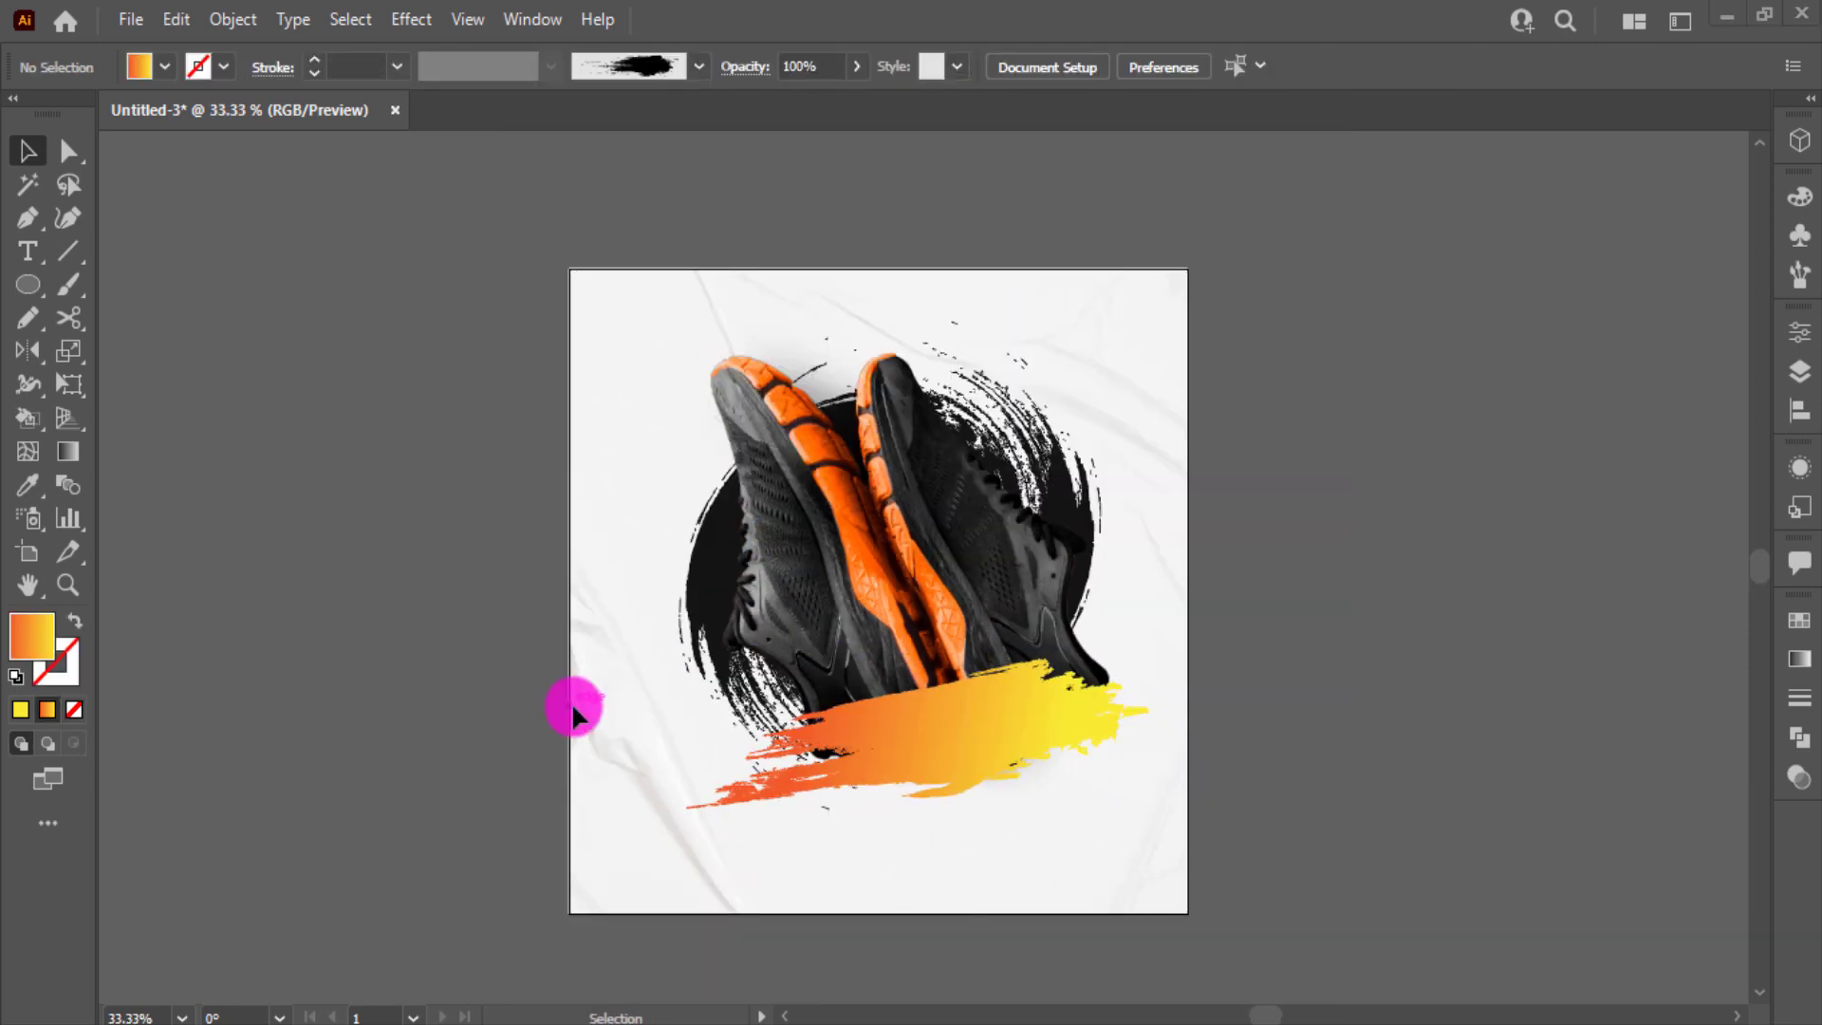
Add SNEAKER point text beside the poster and scale it up to headline size
left_click_drag(1402, 573, 927, 577)
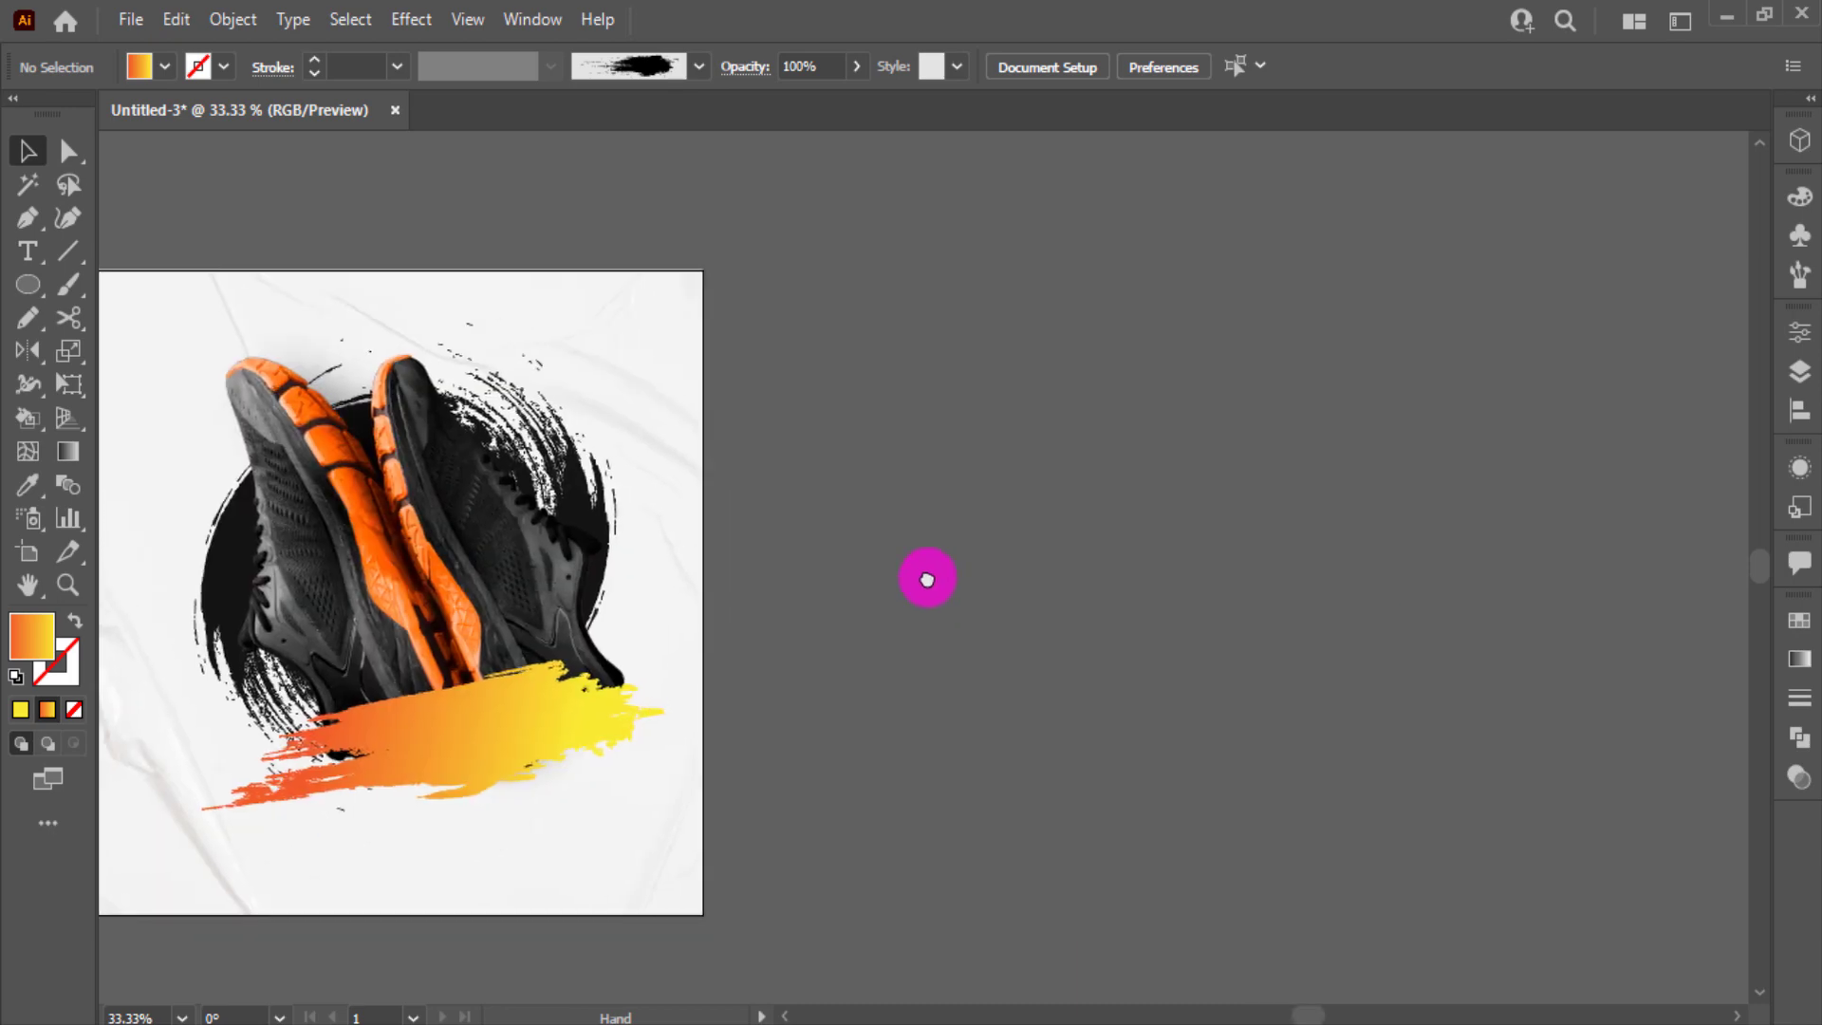
left_click(36, 266)
left_click(875, 493)
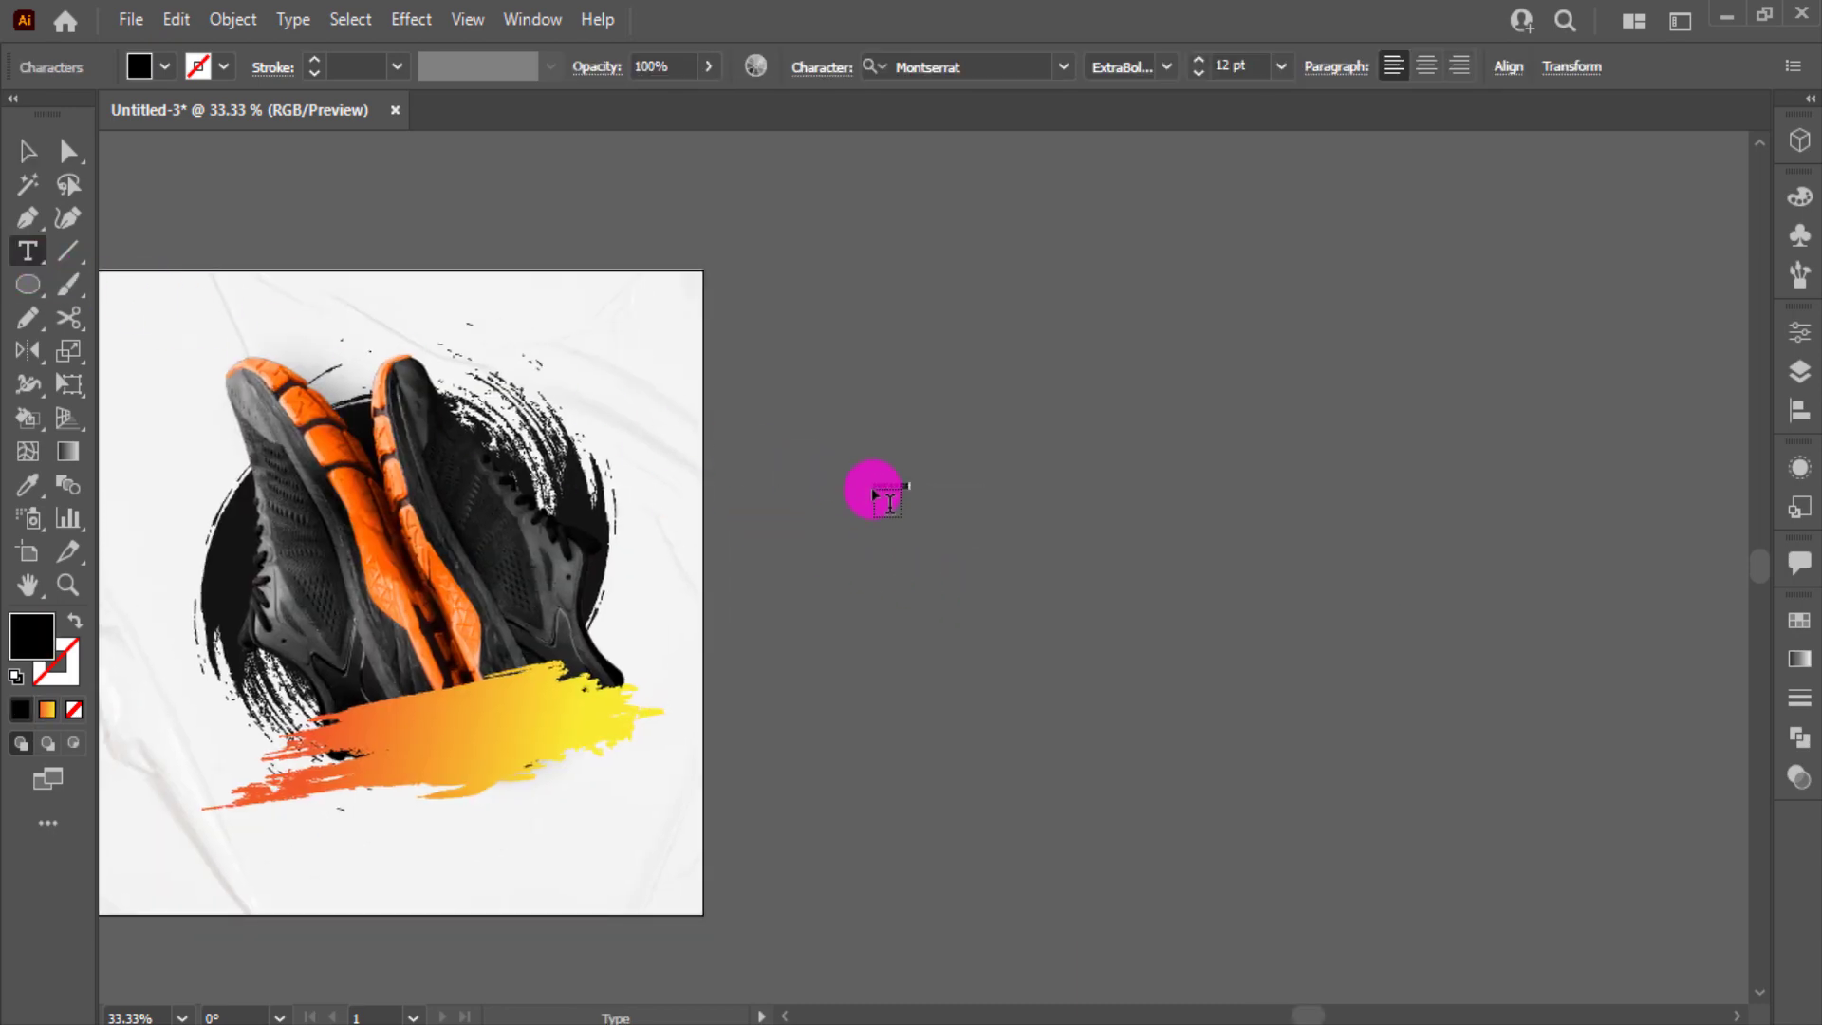
left_click(28, 152)
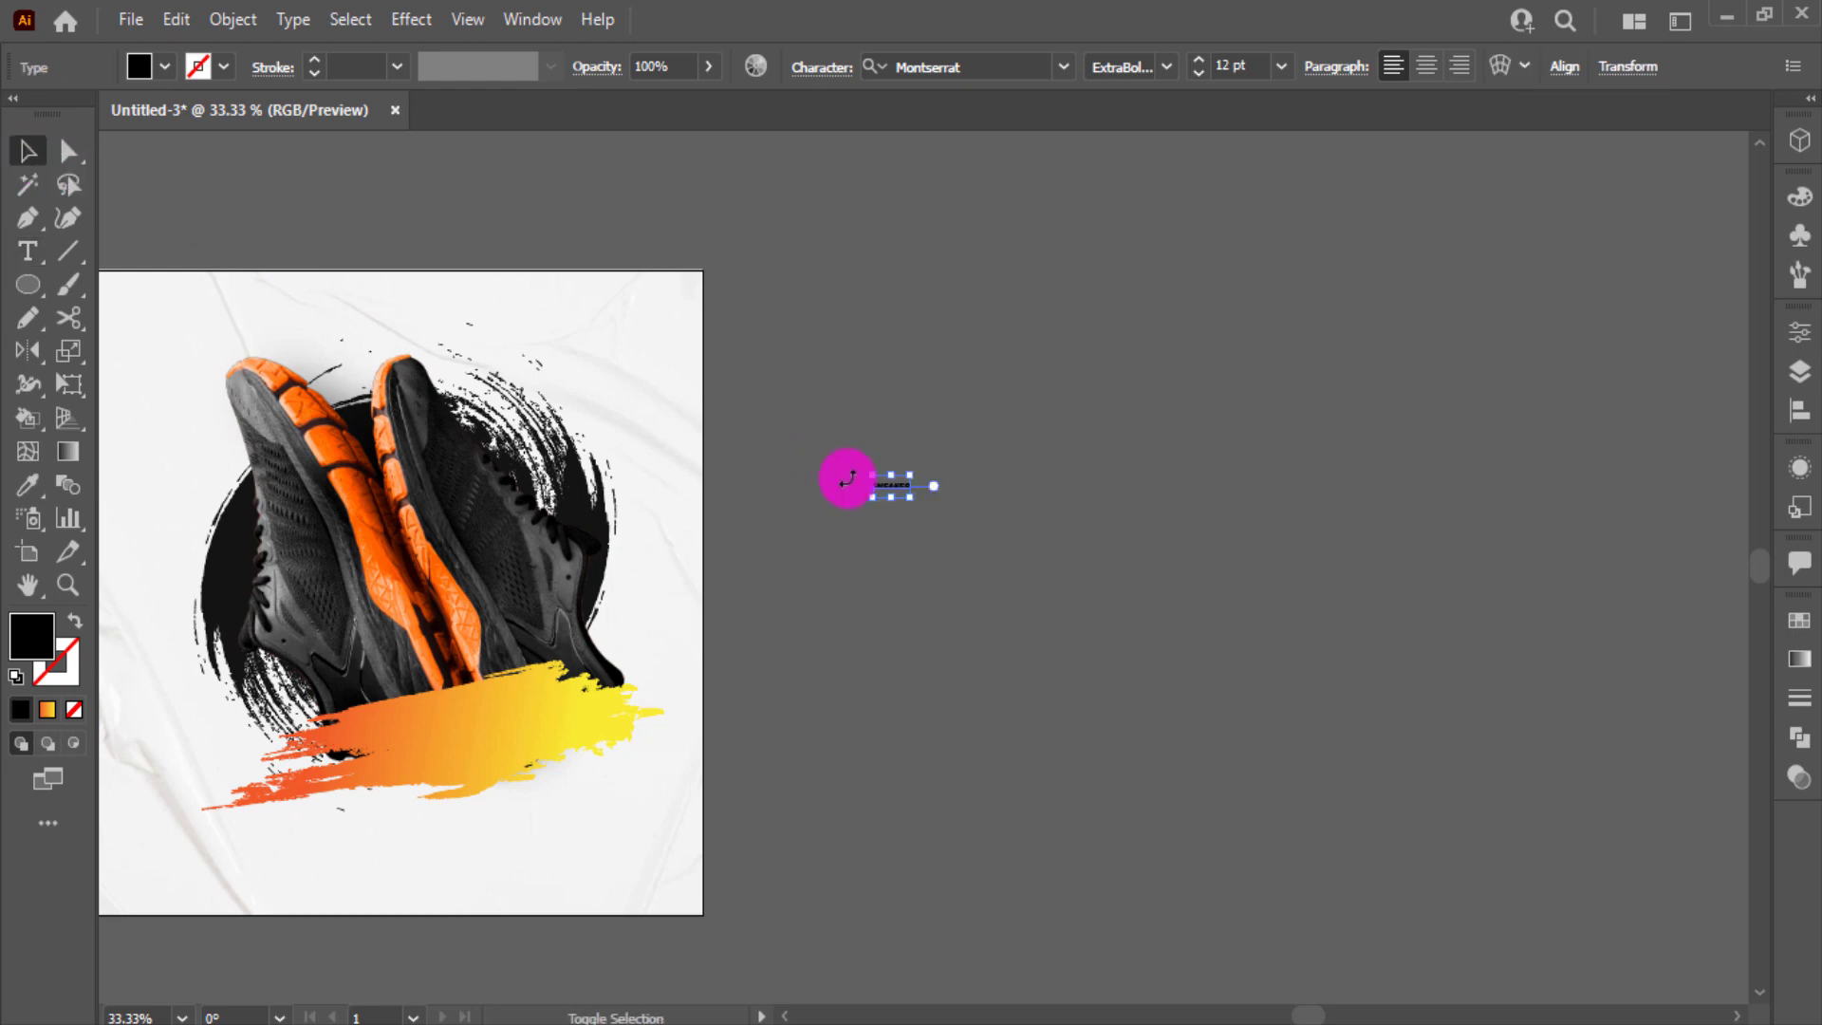
left_click_drag(932, 522, 1142, 612)
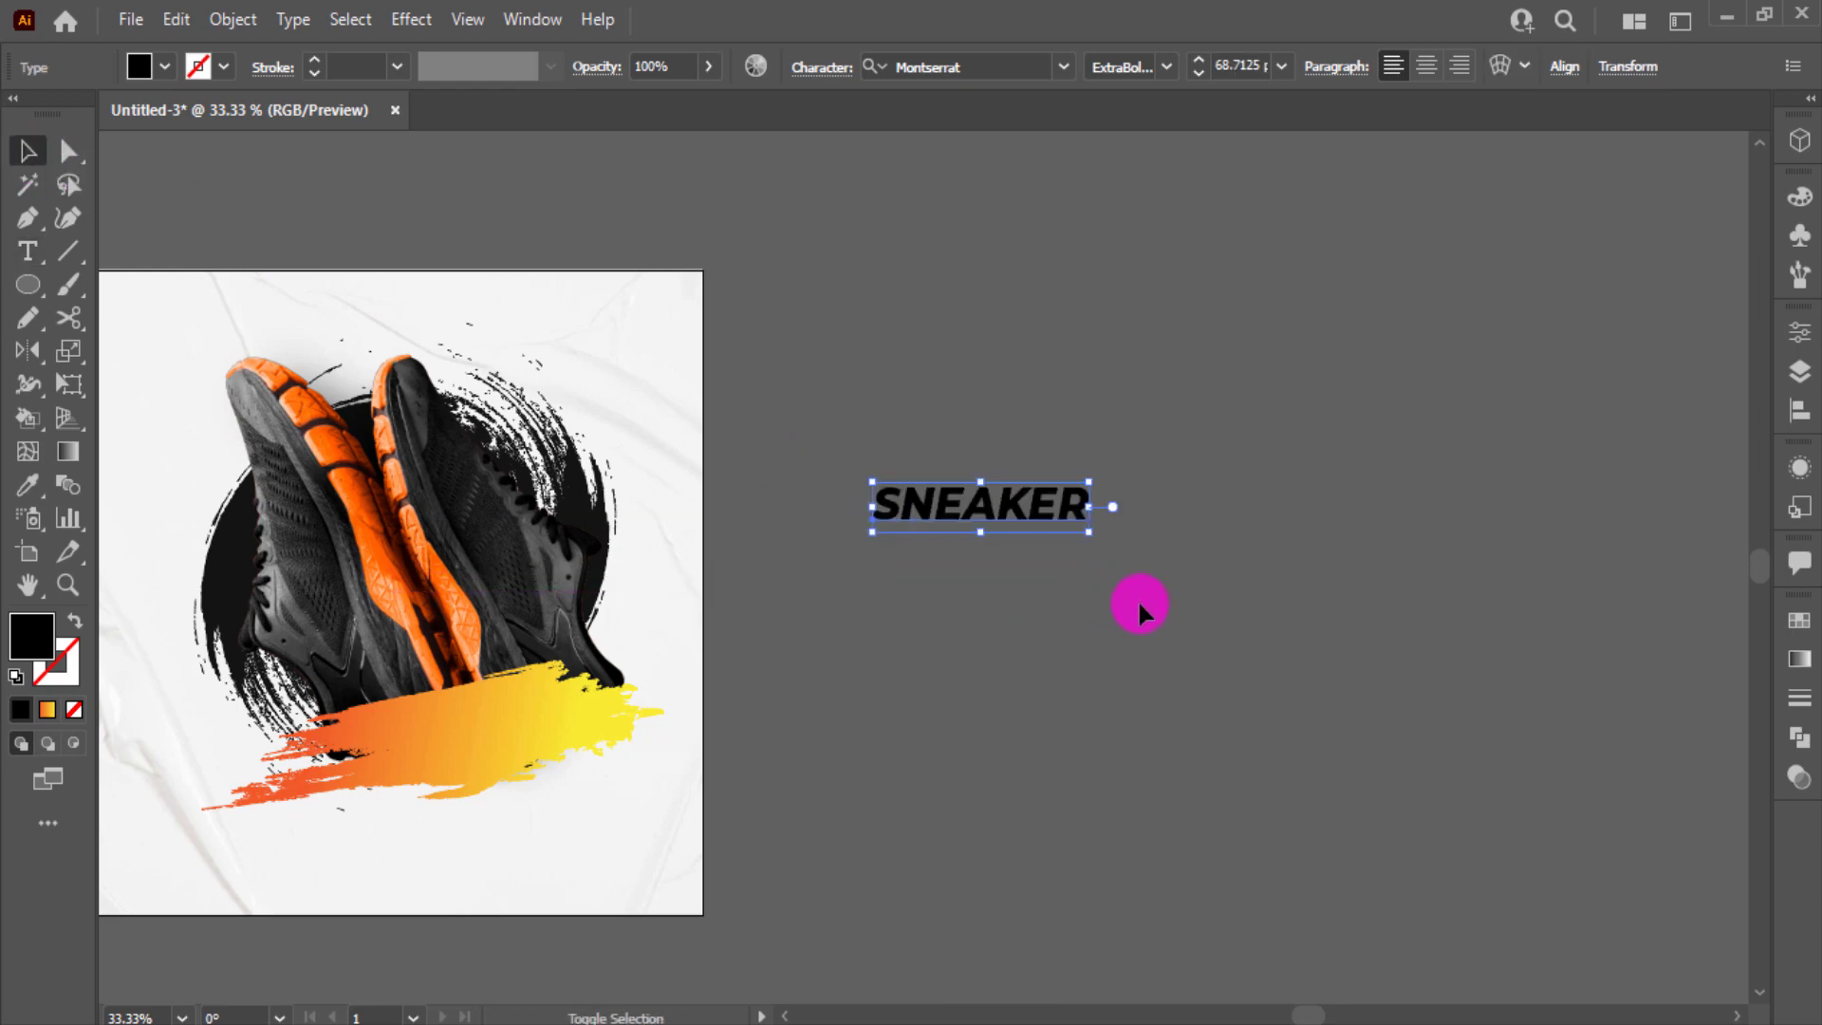
left_click_drag(1091, 536, 1107, 541)
left_click(1101, 551)
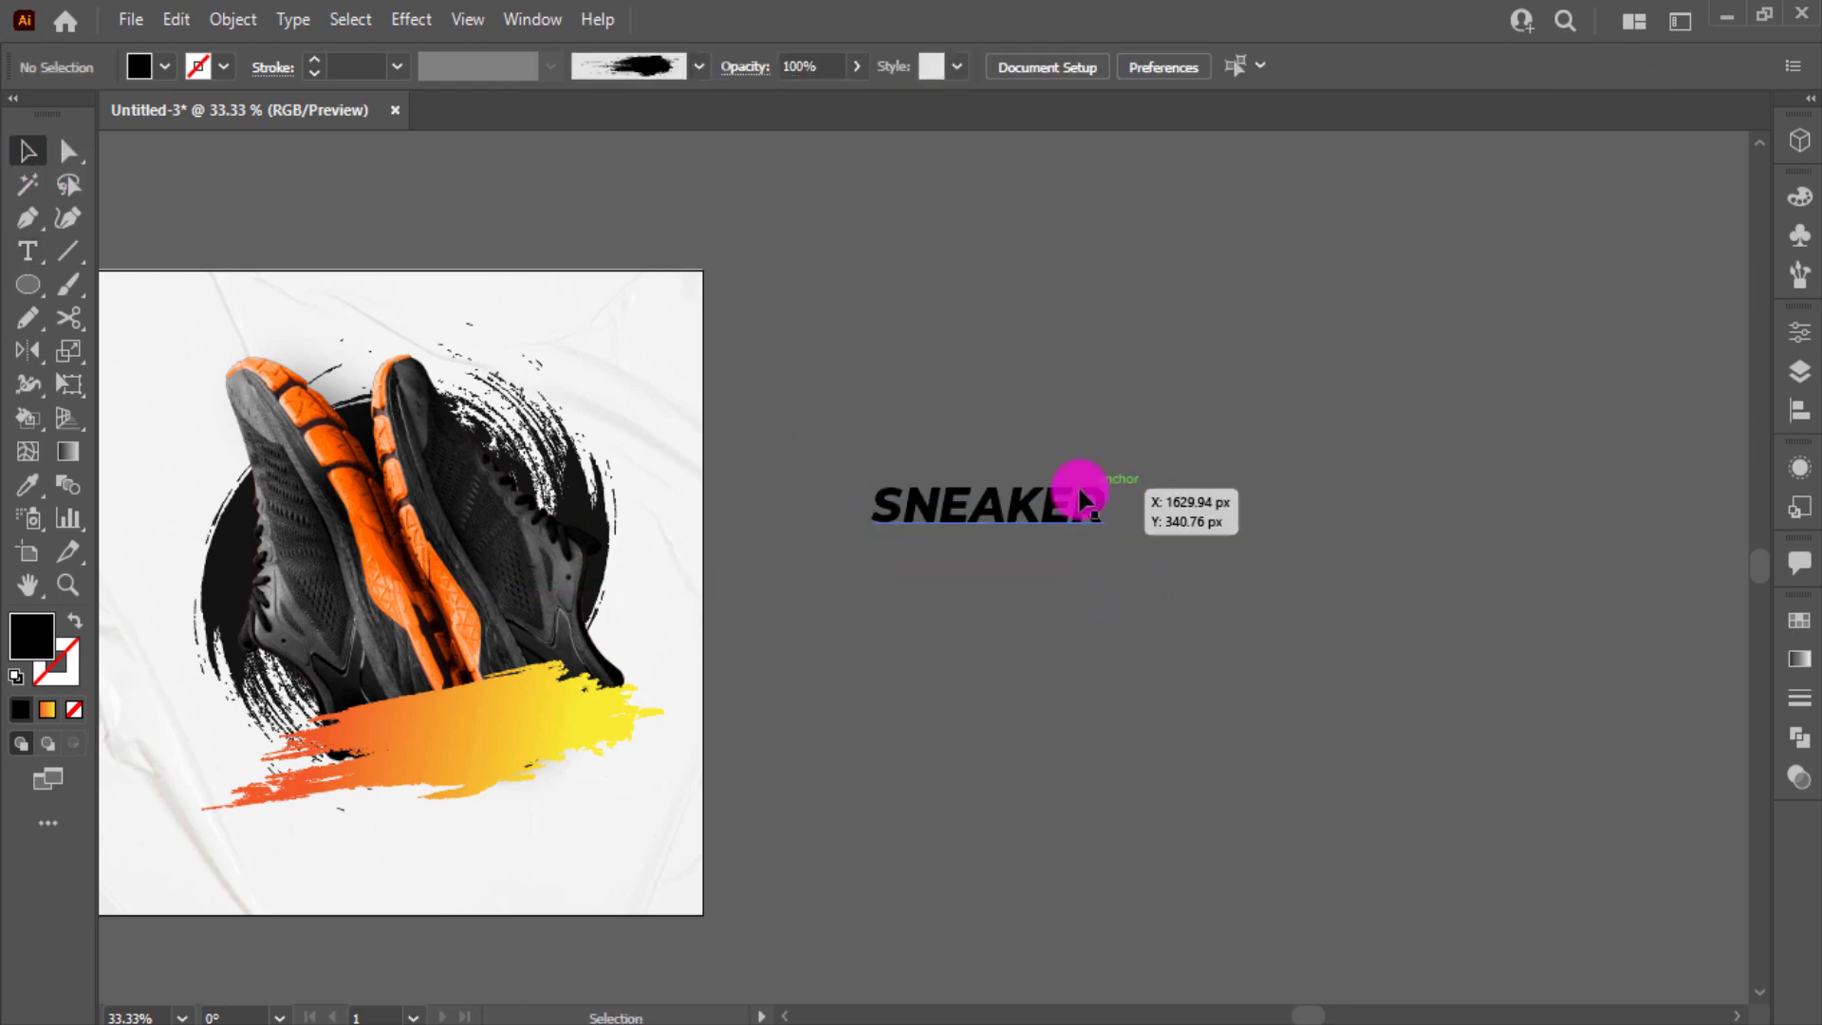
Fit the artboard in view and move SNEAKER up and to the left
key("ctrl+0")
left_click_drag(1586, 585, 941, 568)
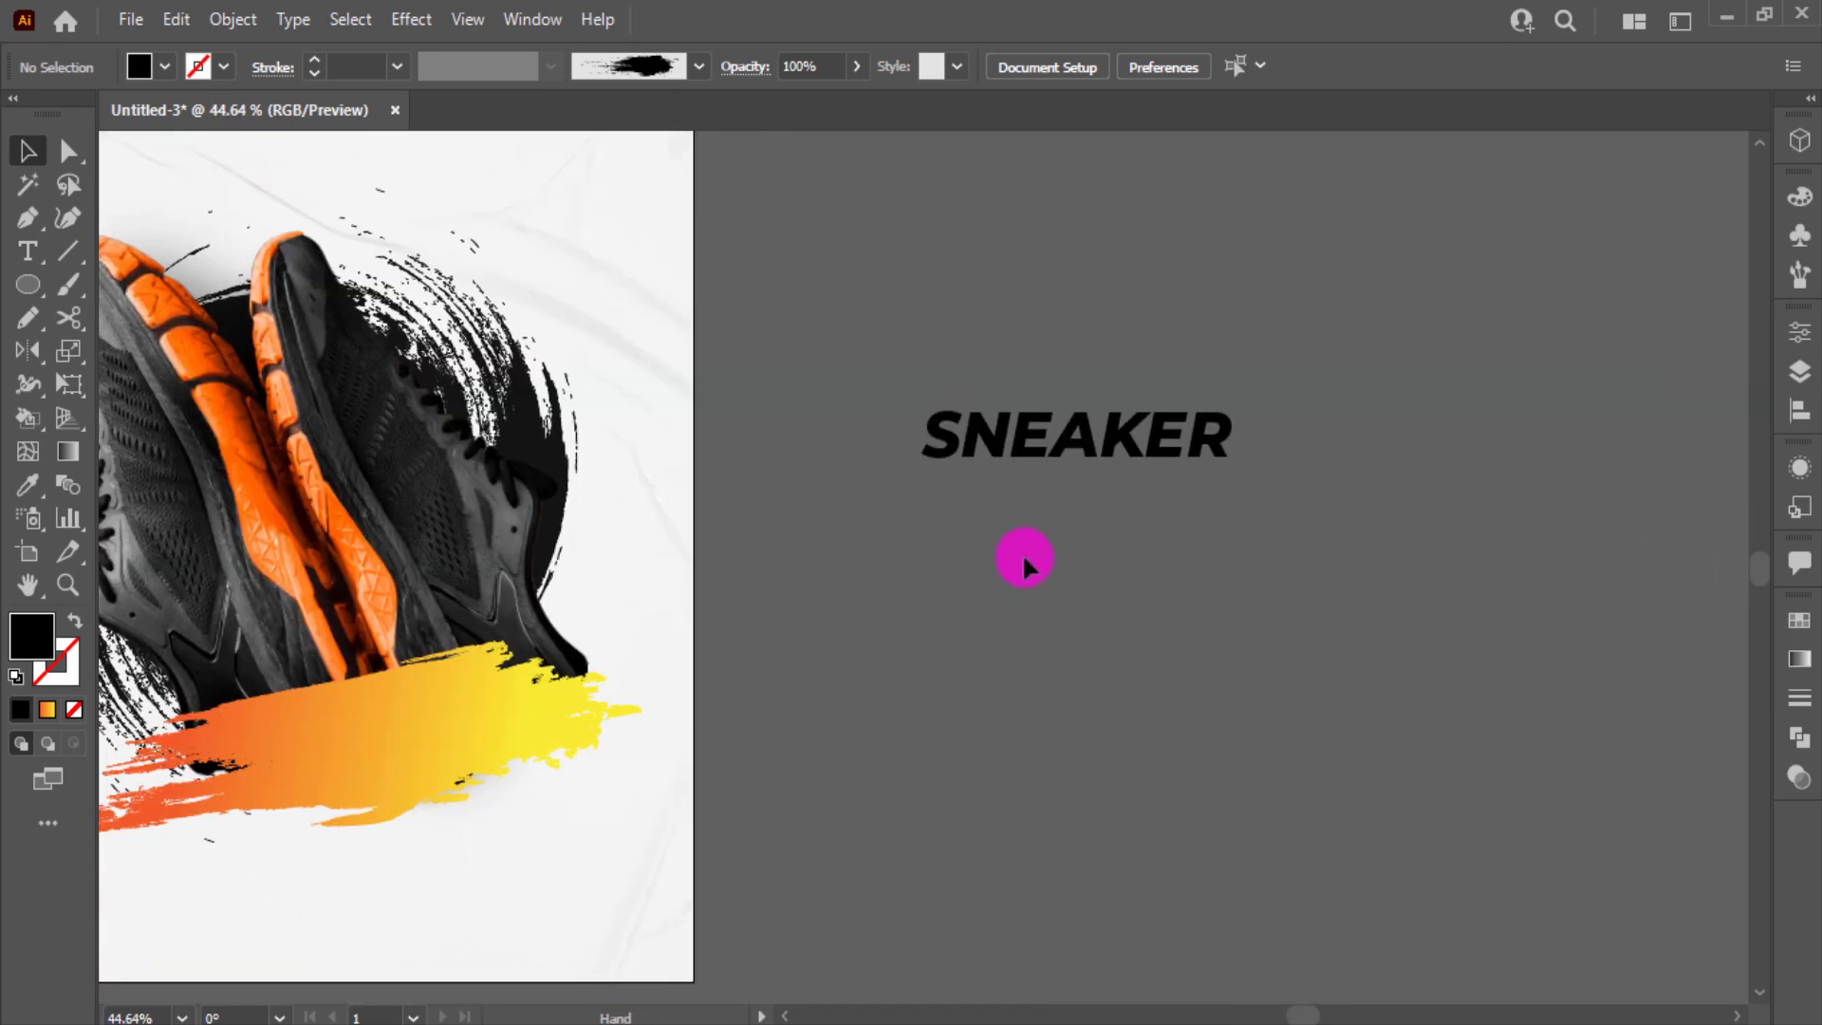
left_click(1058, 465)
mouse_move(1044, 438)
left_mouse_down()
mouse_move(939, 267)
mouse_move(949, 327)
left_mouse_up()
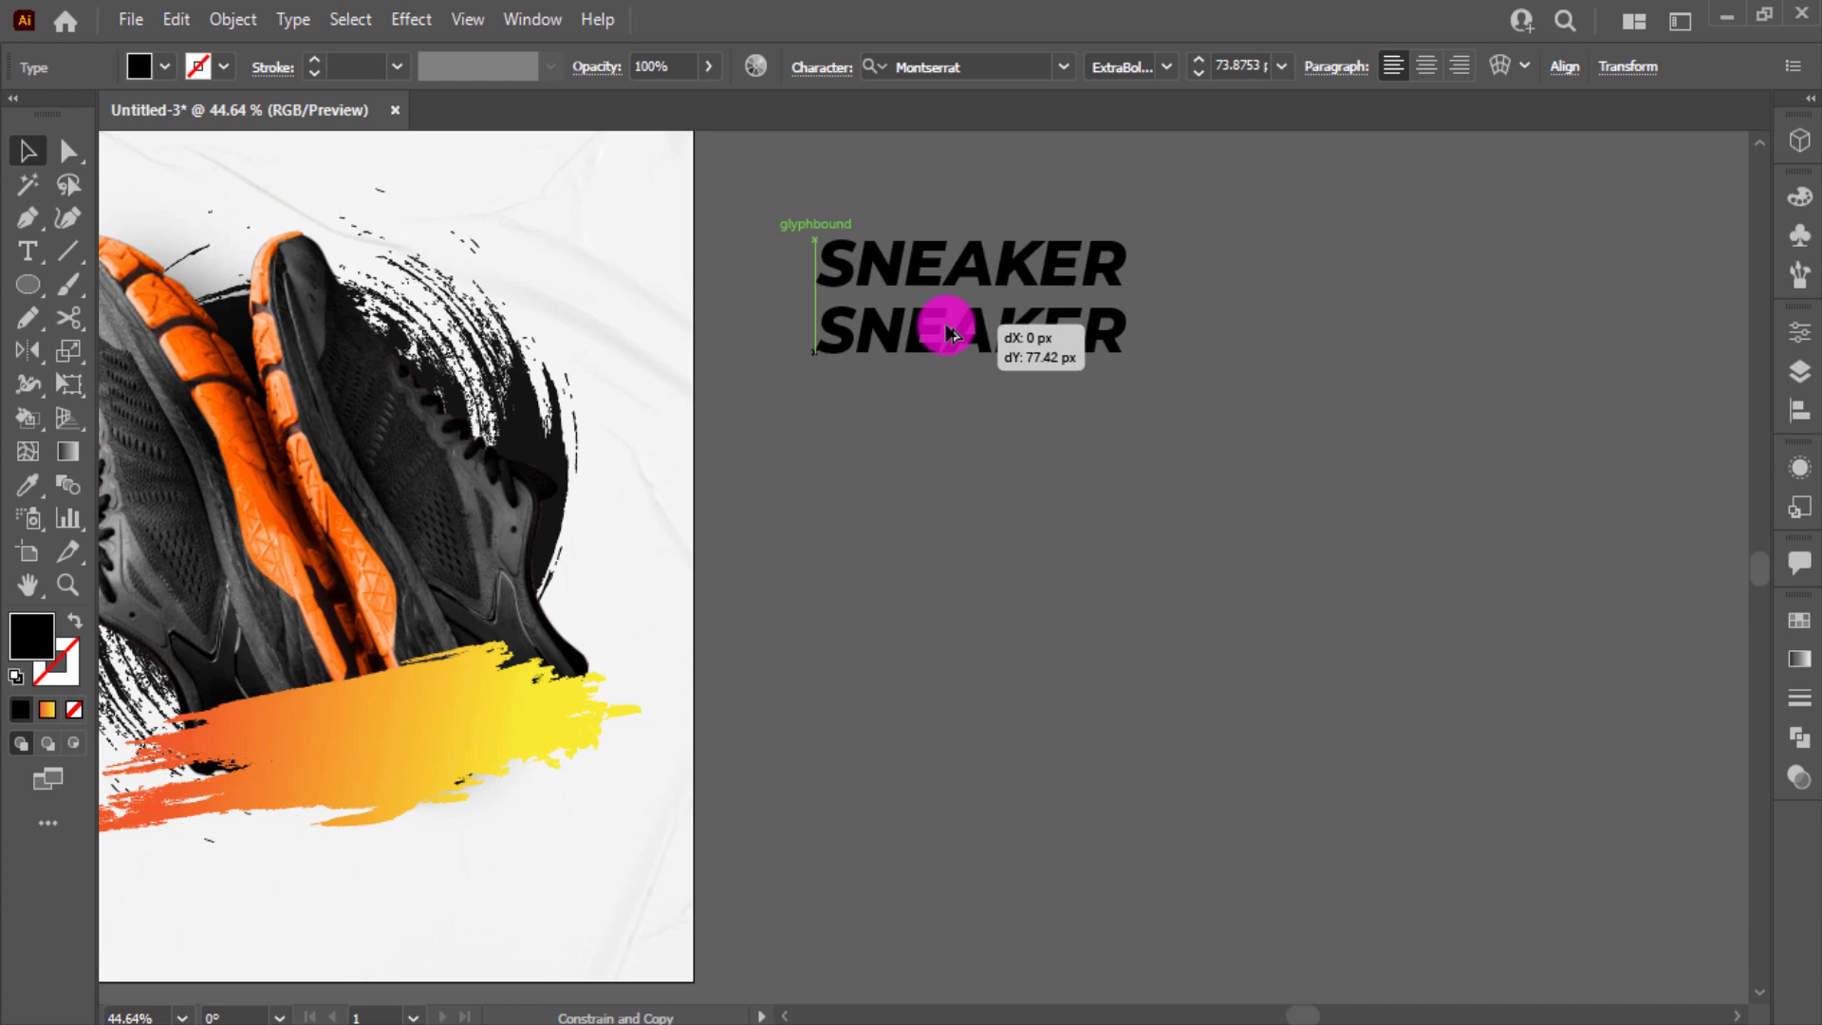
Place an outline-only SNEAKER copy directly below and convert the top SNEAKER to outlines
left_click_drag(947, 331, 947, 332)
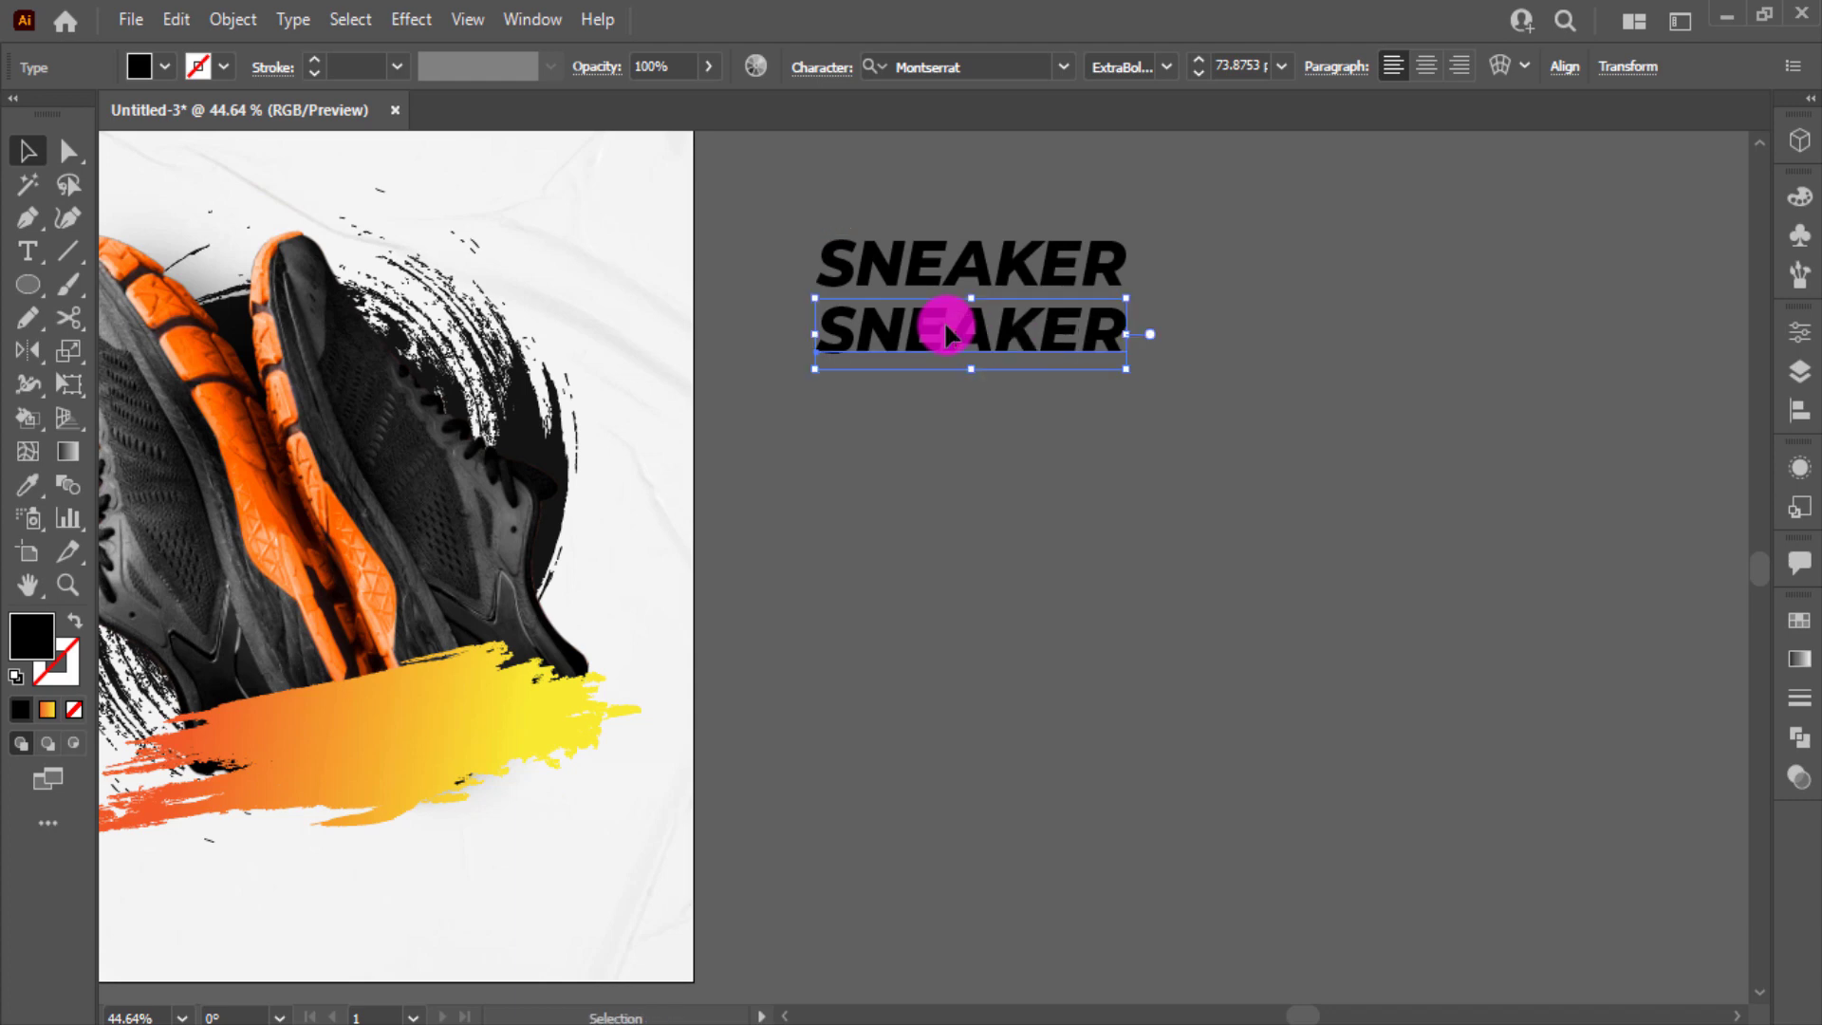
key("shift+x")
left_click(891, 277)
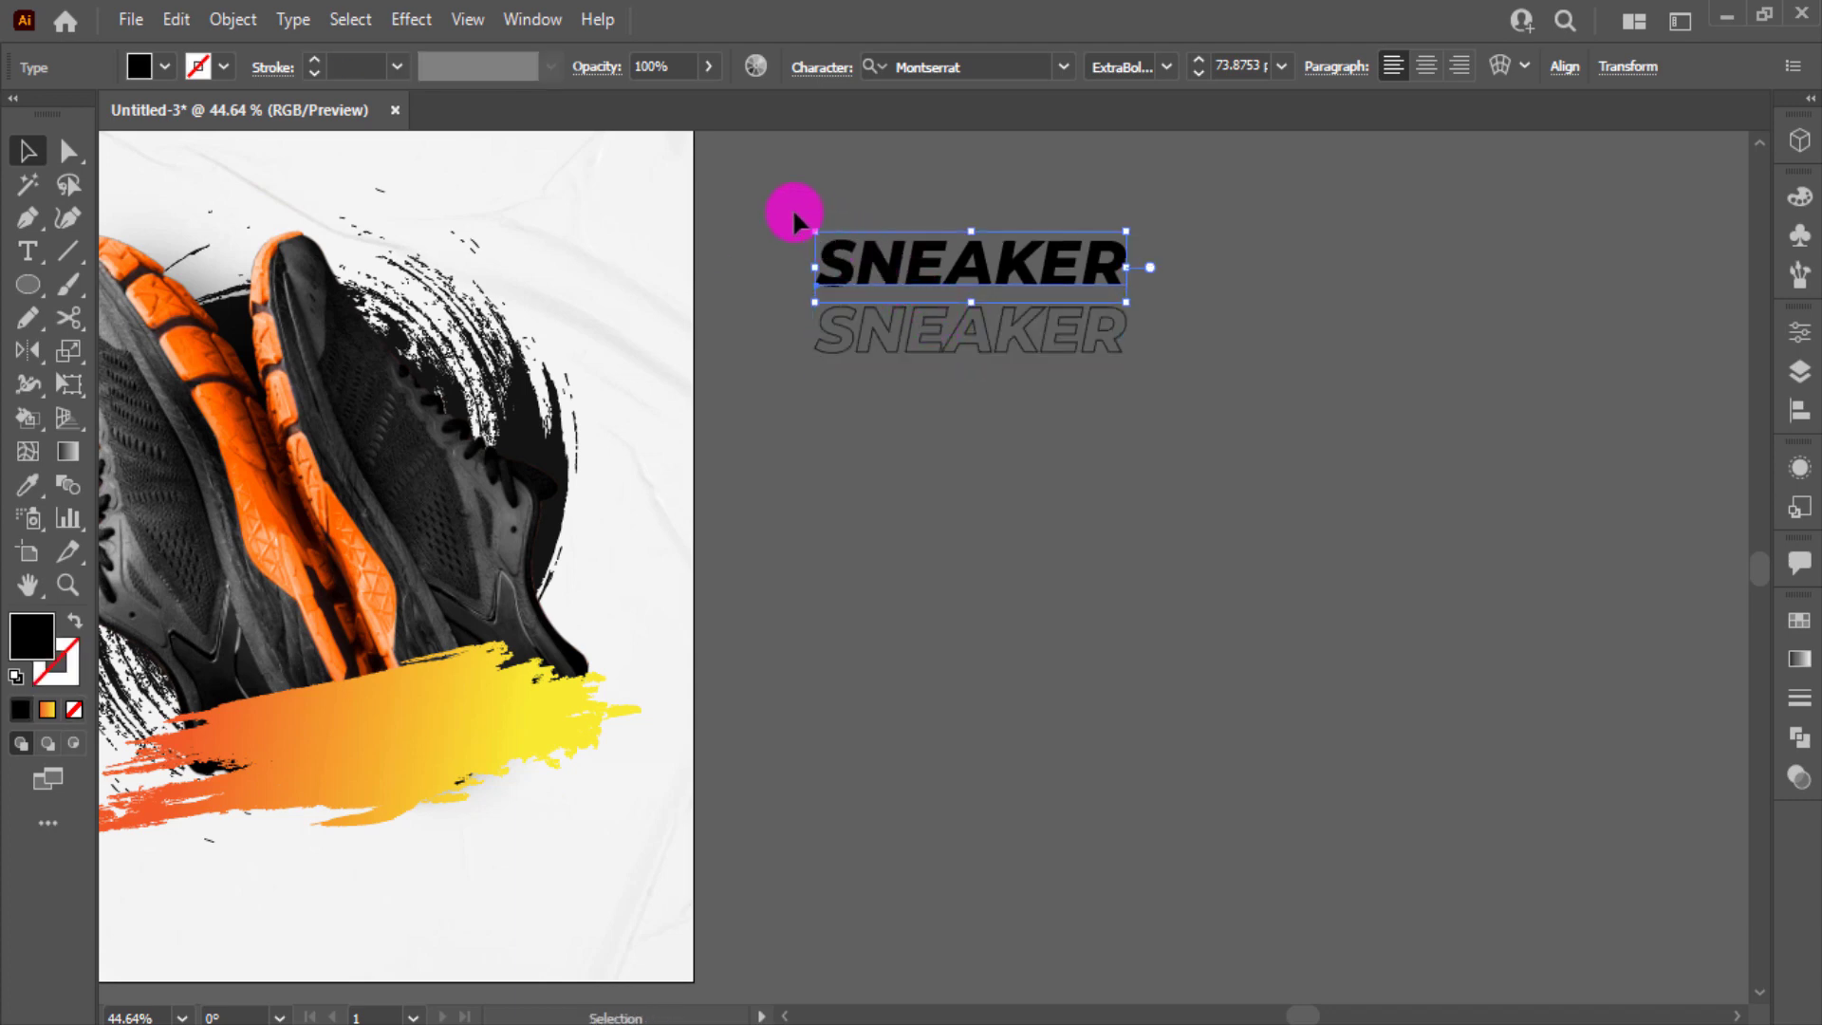
right_click(944, 327)
left_click(1043, 557)
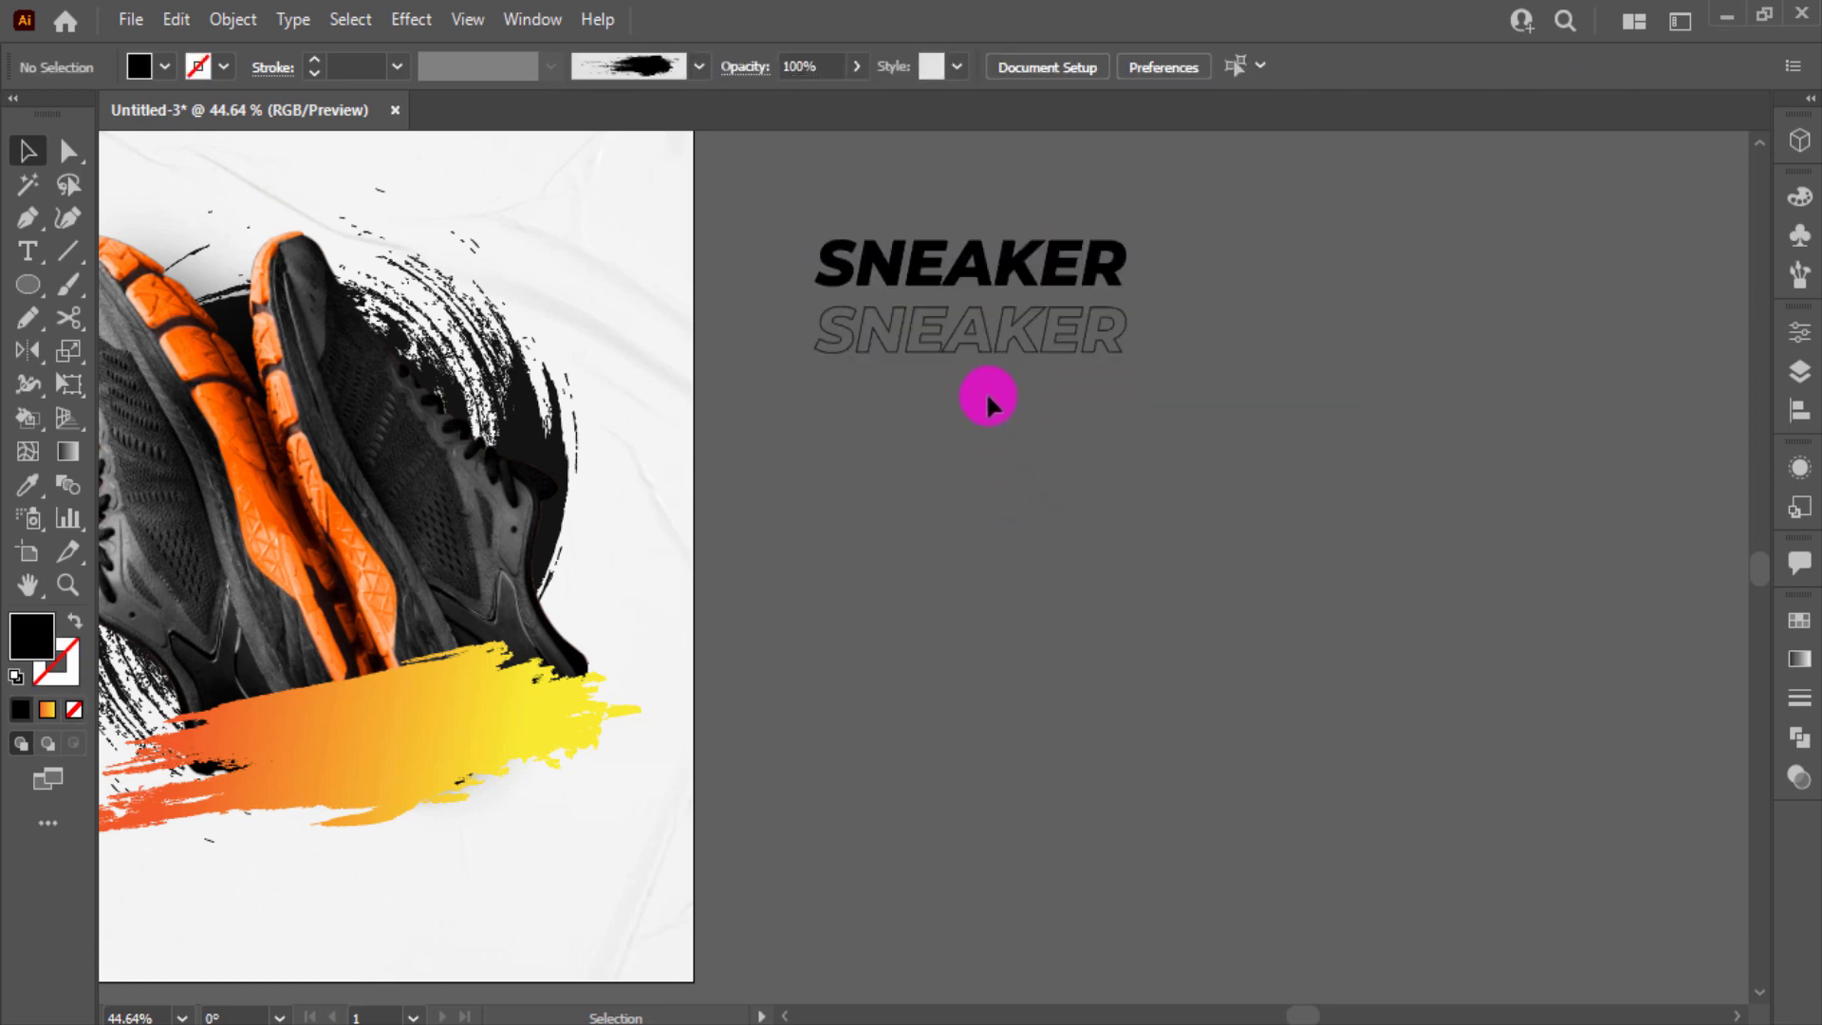
Eyedropper the brush stroke's orange-yellow gradient onto both SNEAKERs, using the stroke on the lower one
key("i")
left_click(487, 658)
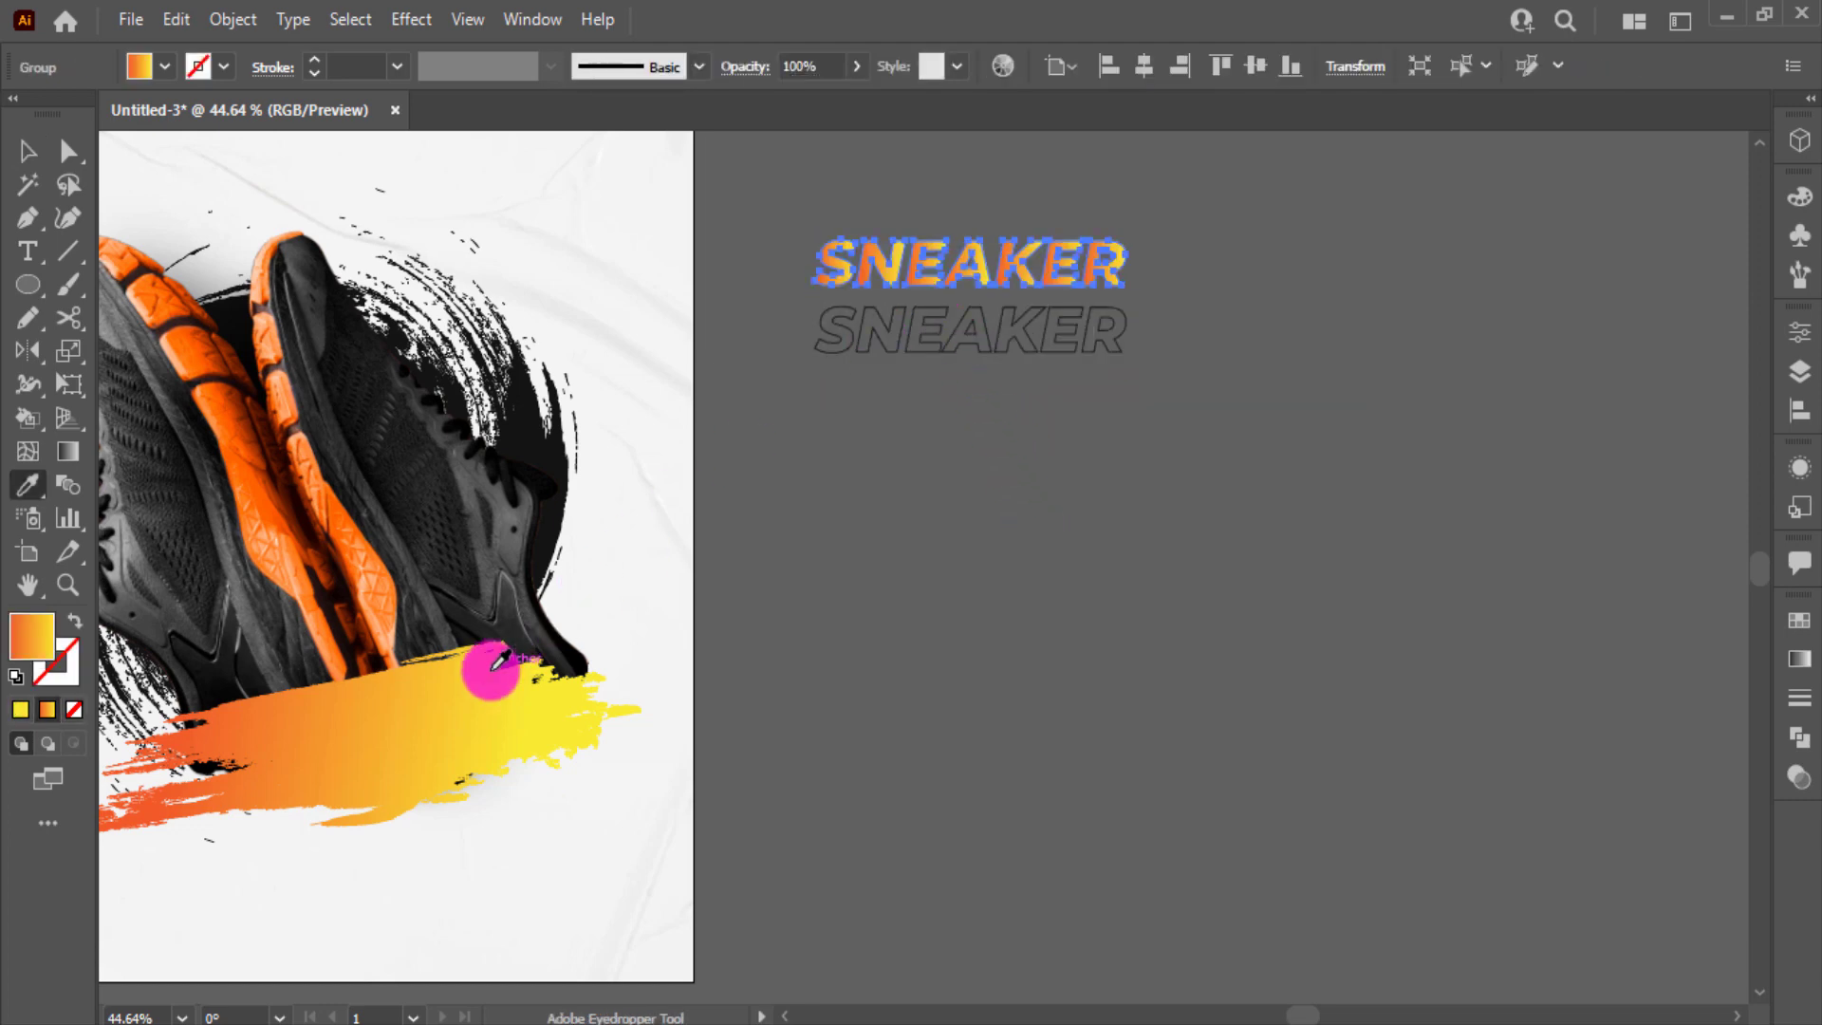
left_click(964, 354, "ctrl")
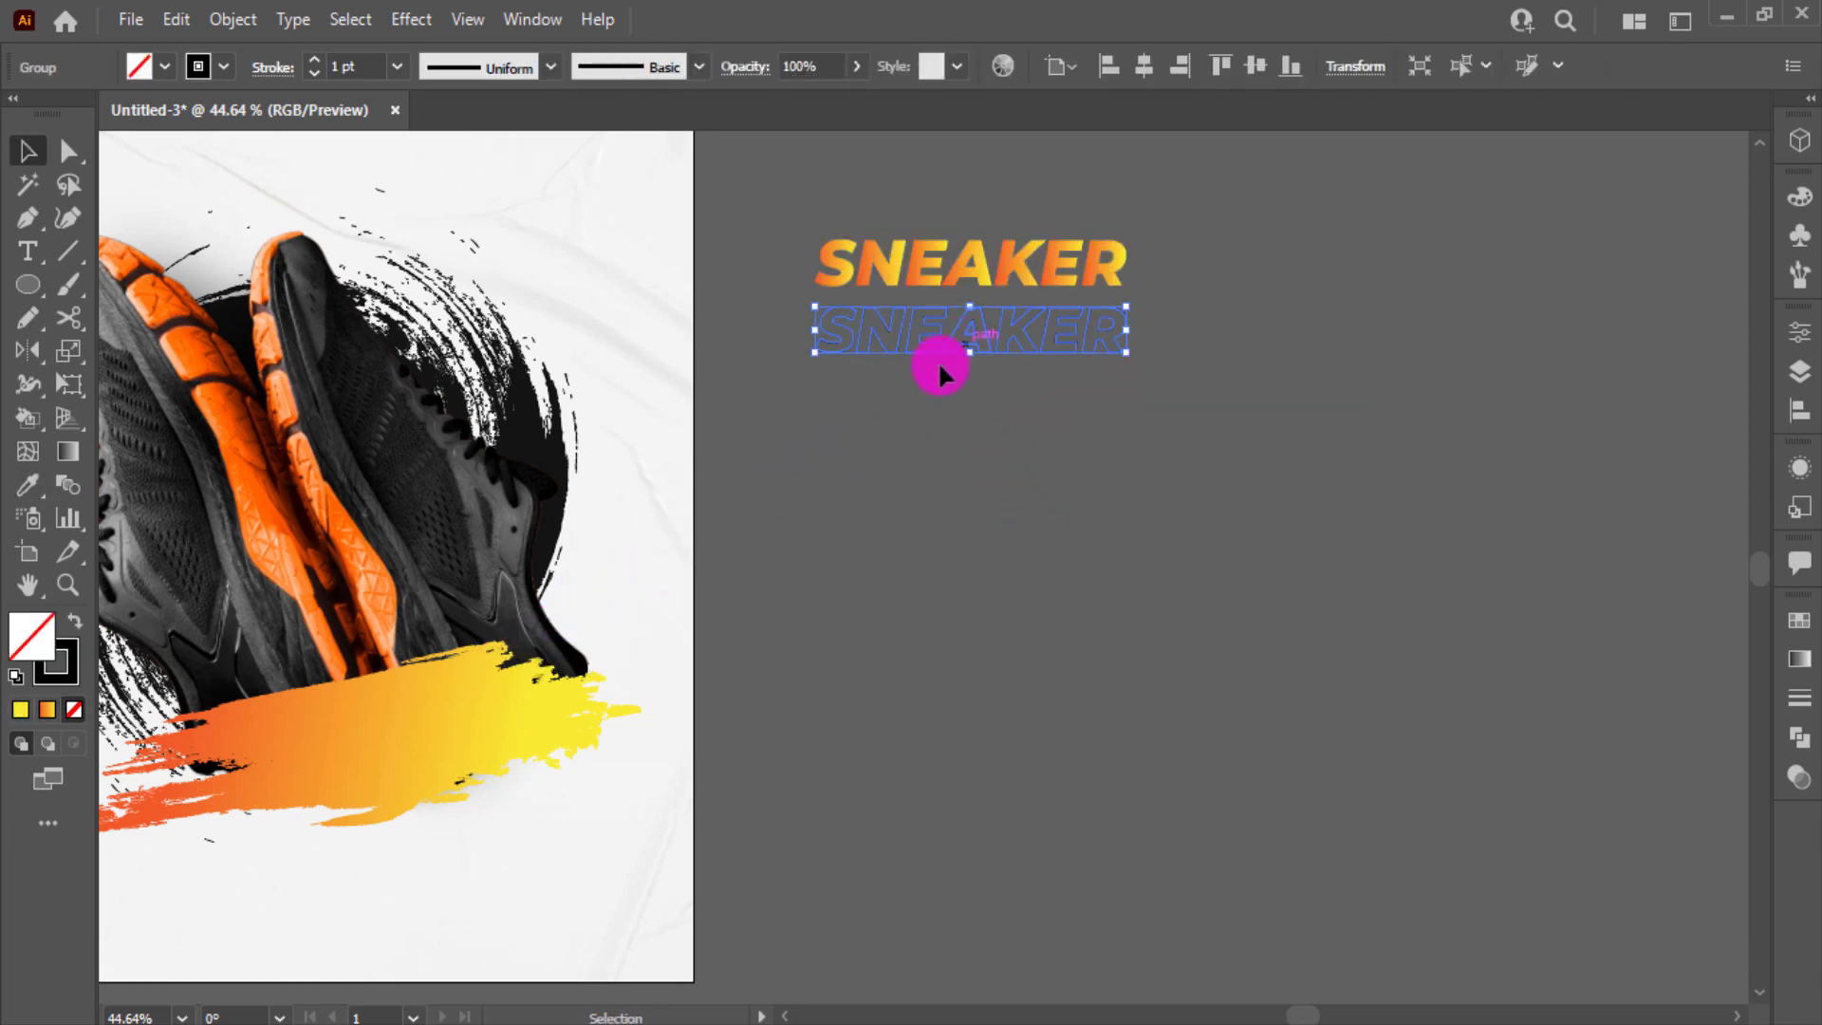
key("v")
key("i")
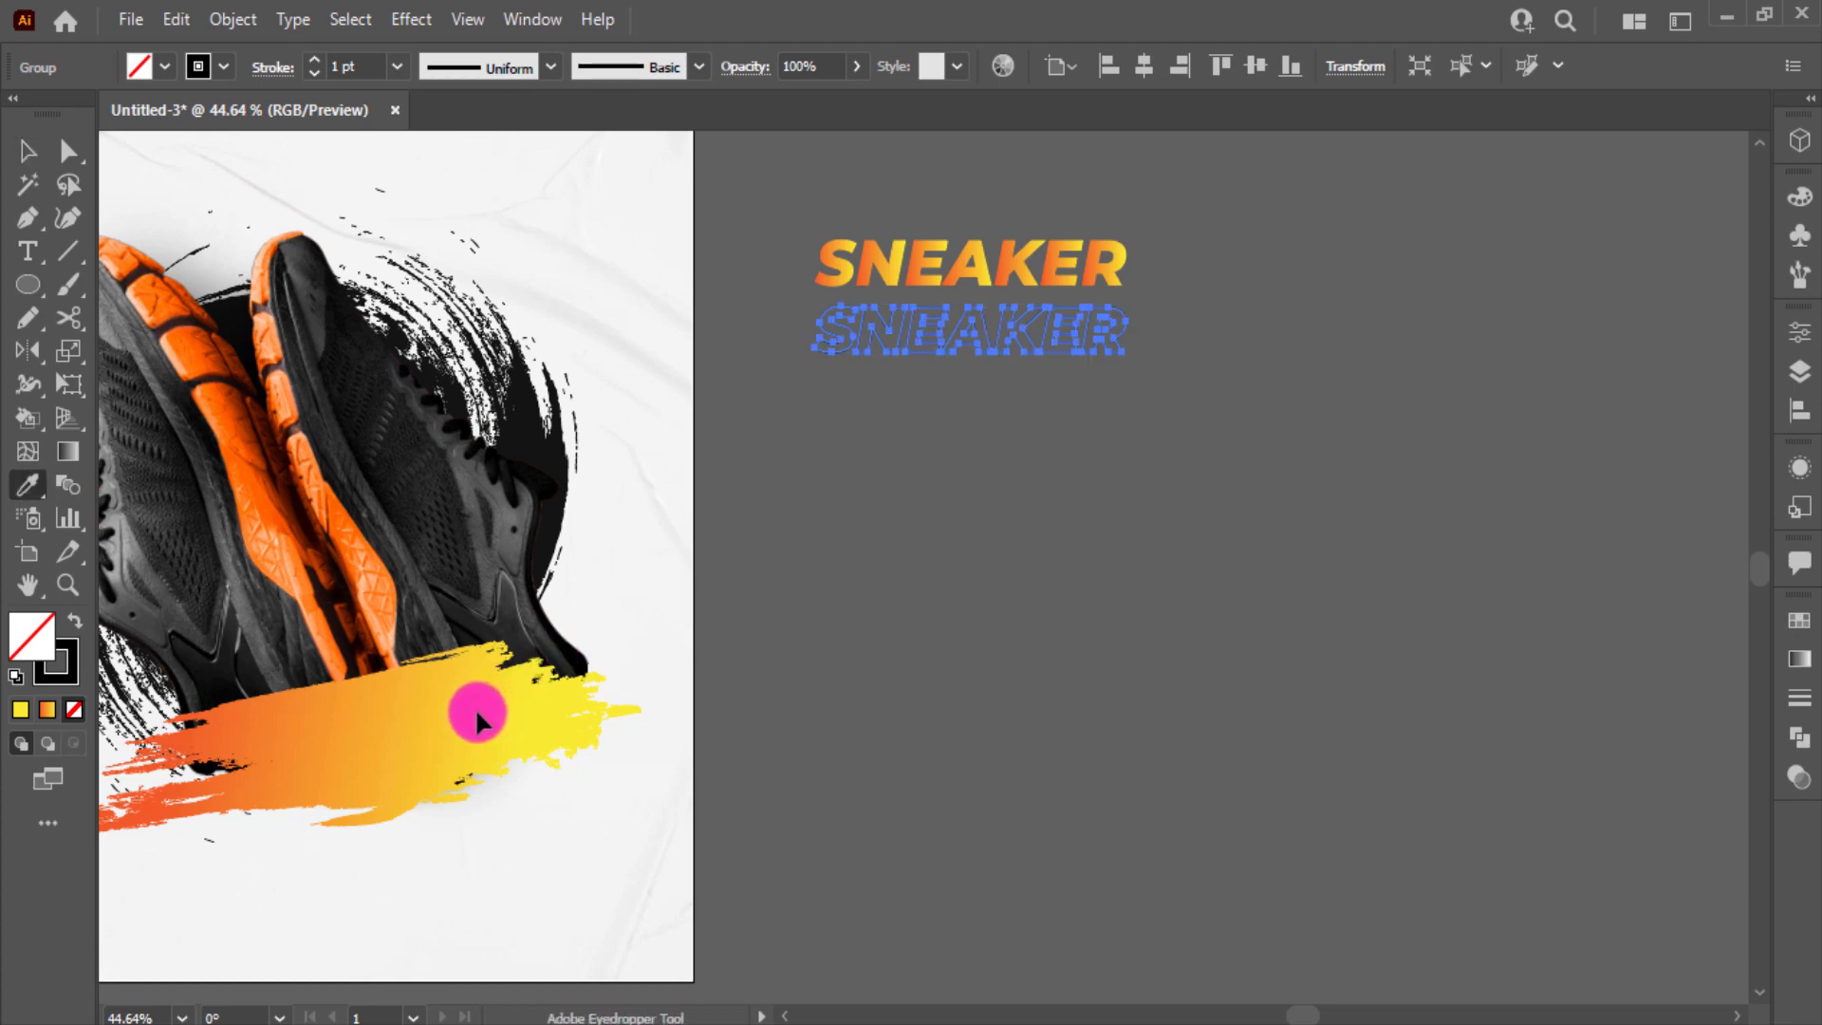
left_click(476, 713)
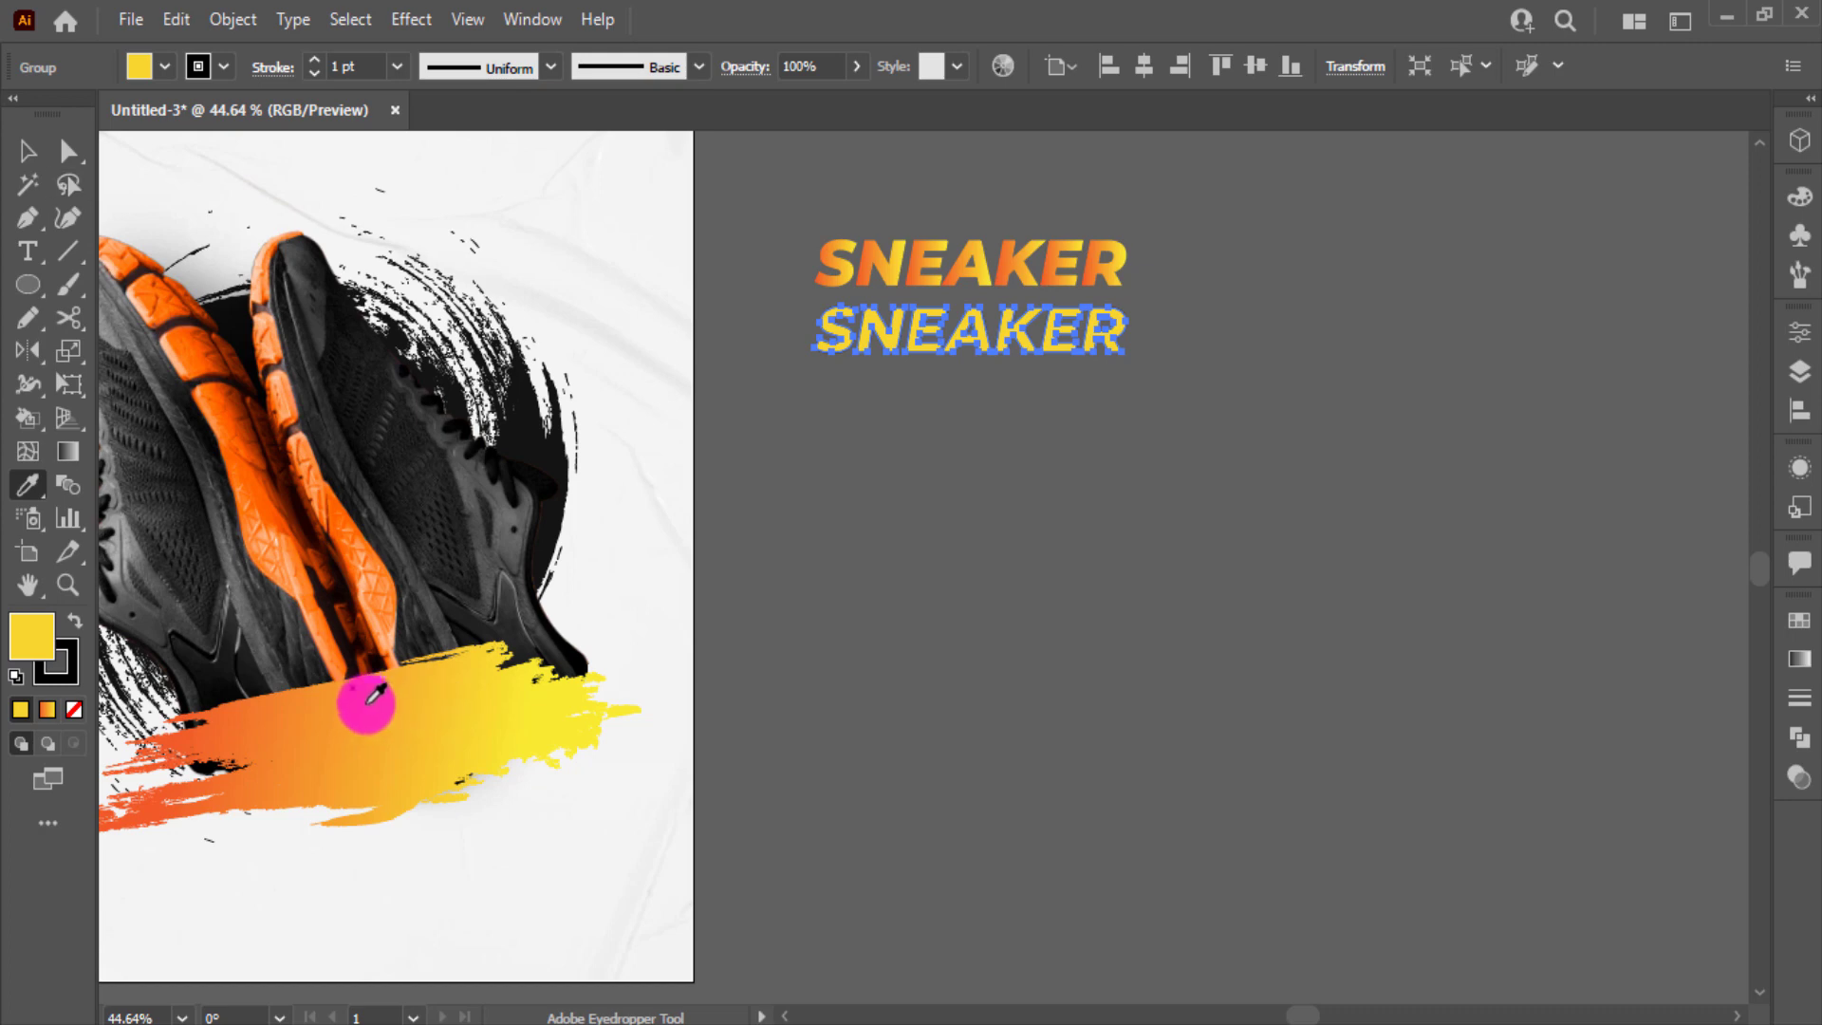
left_click(345, 692)
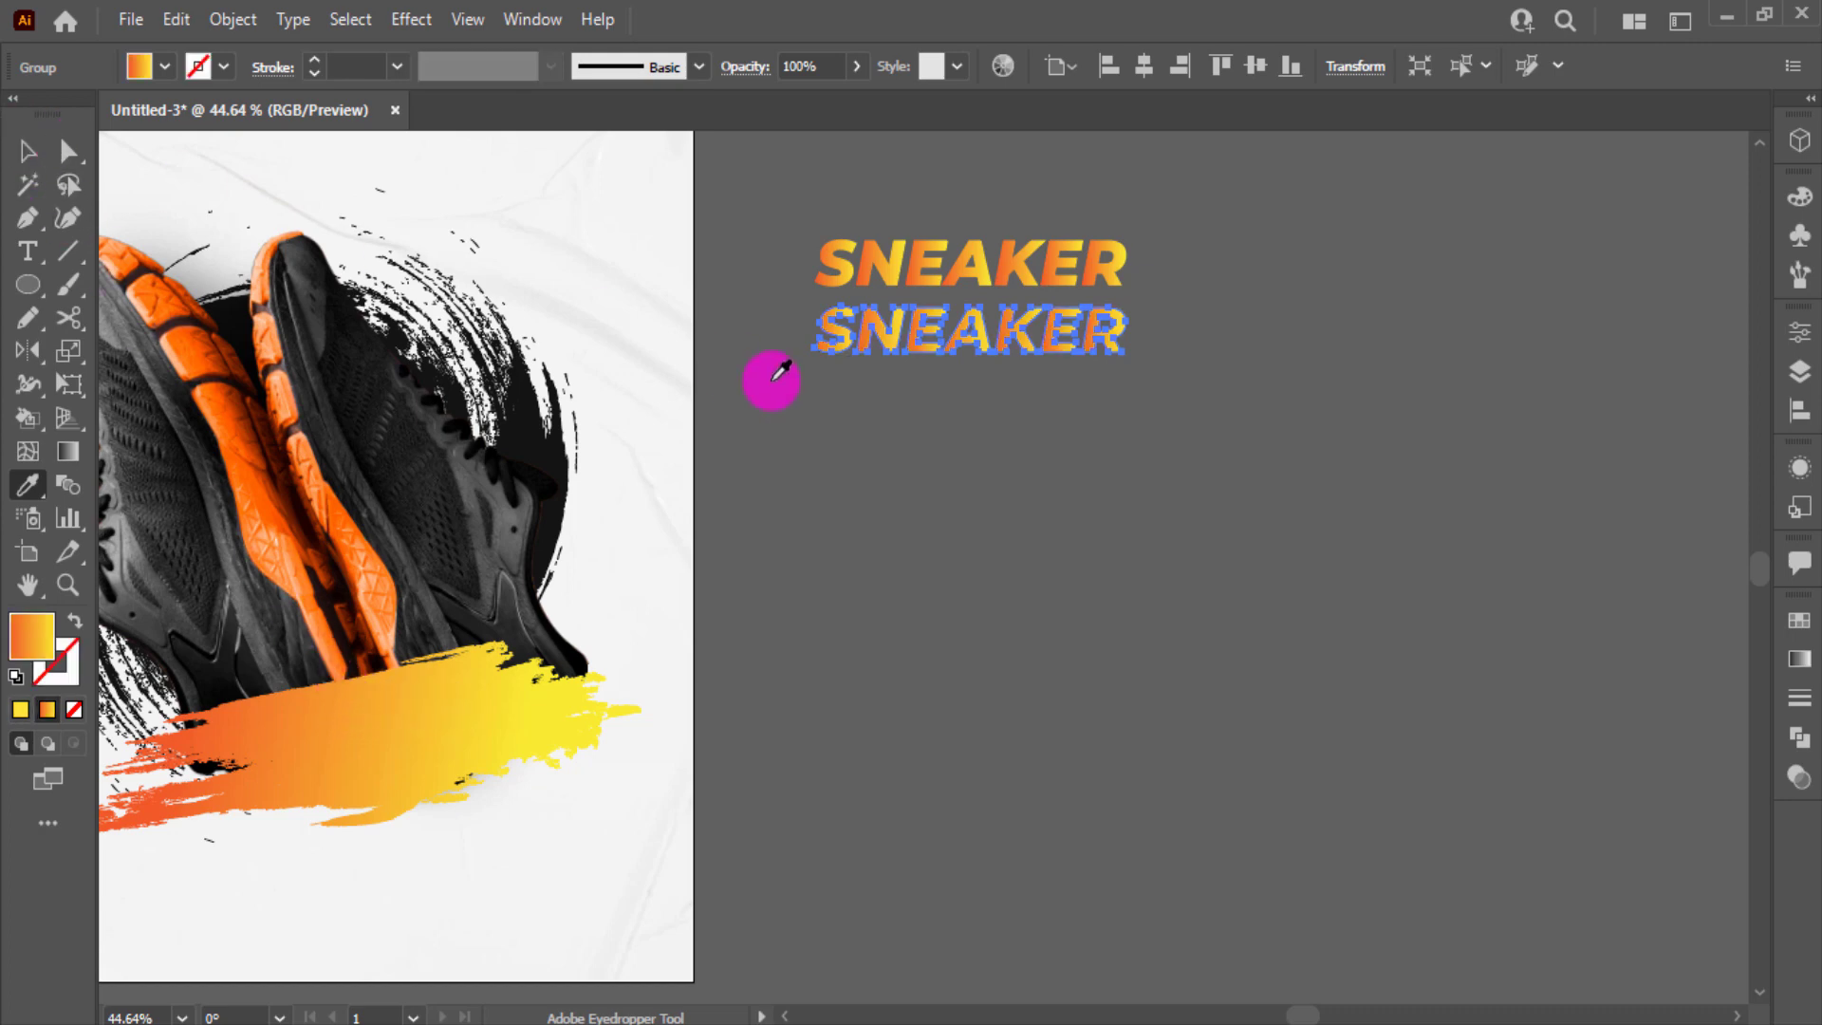
key("shift+x")
Expand the lower SNEAKER's outline into shapes with Object > Expand
left_click(26, 150)
left_click(896, 359)
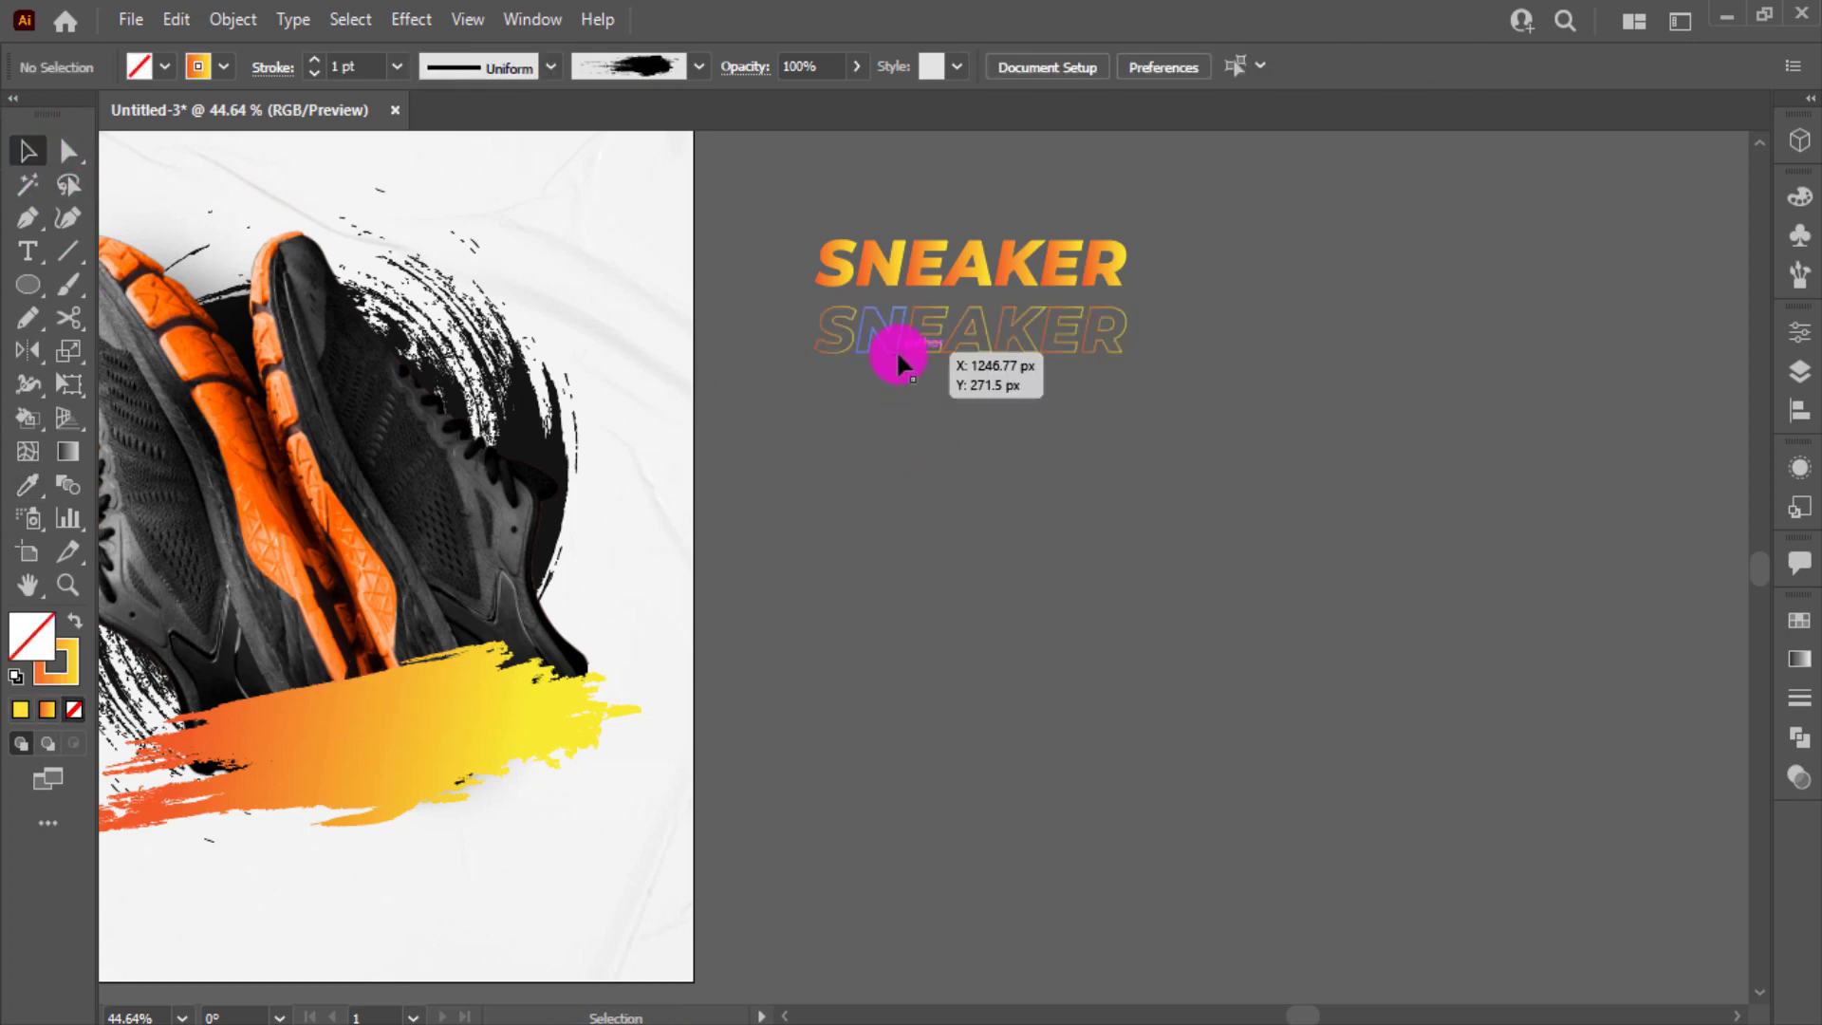
left_click(232, 19)
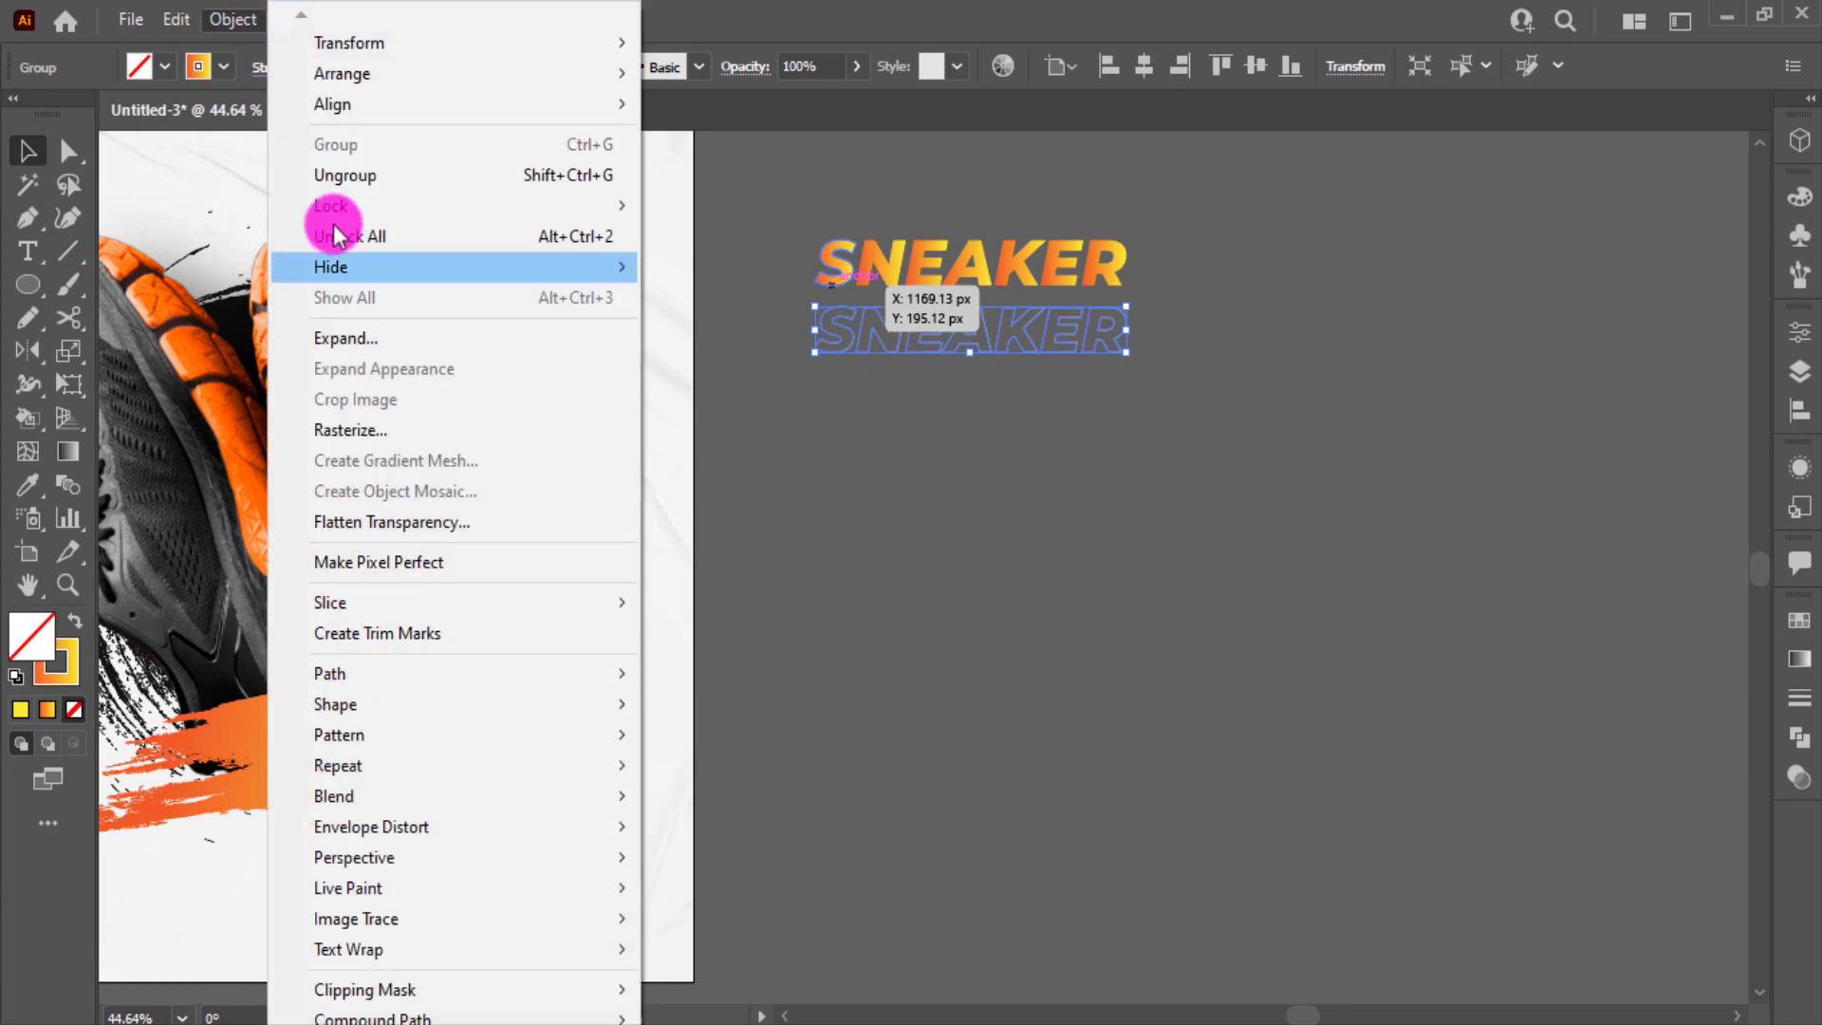
left_click(345, 338)
key("Return")
Run the upper SNEAKER's gradient left to right with the Gradient tool
scroll(943, 493, "up", 2)
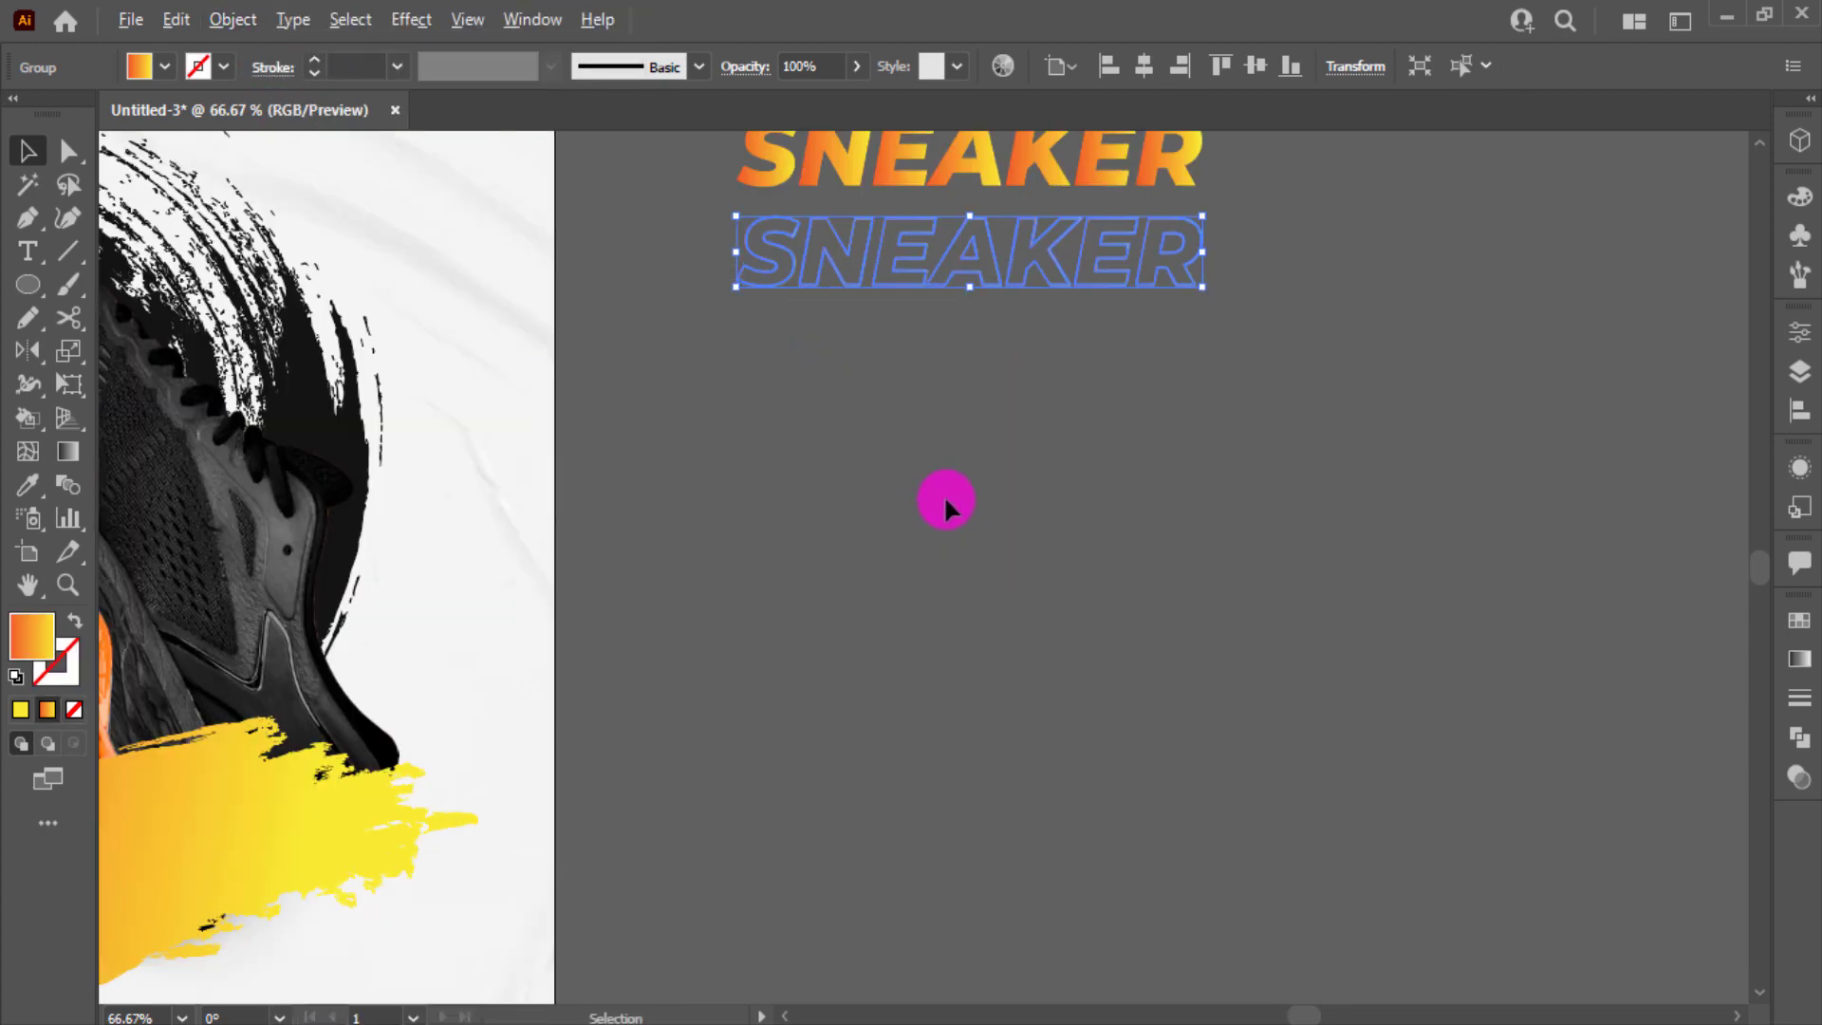
left_click_drag(943, 493, 862, 732)
left_click(795, 512)
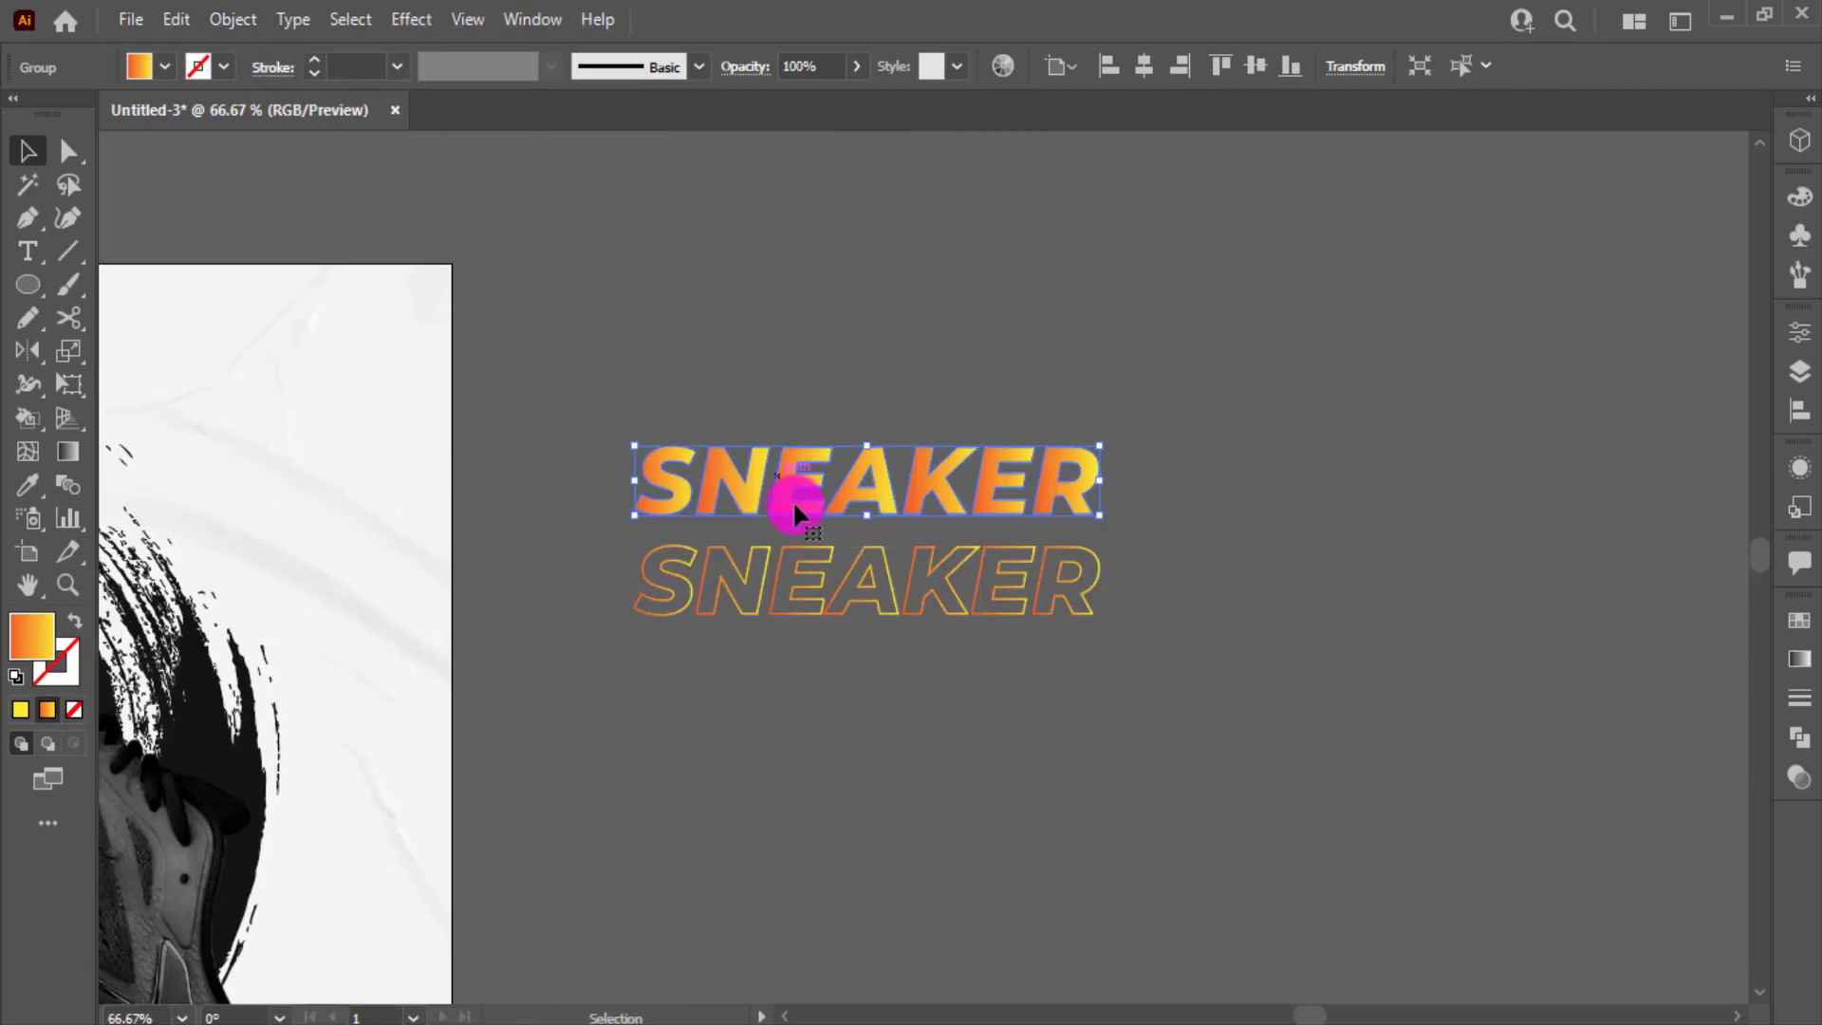
key("g")
left_click_drag(637, 423, 1102, 525)
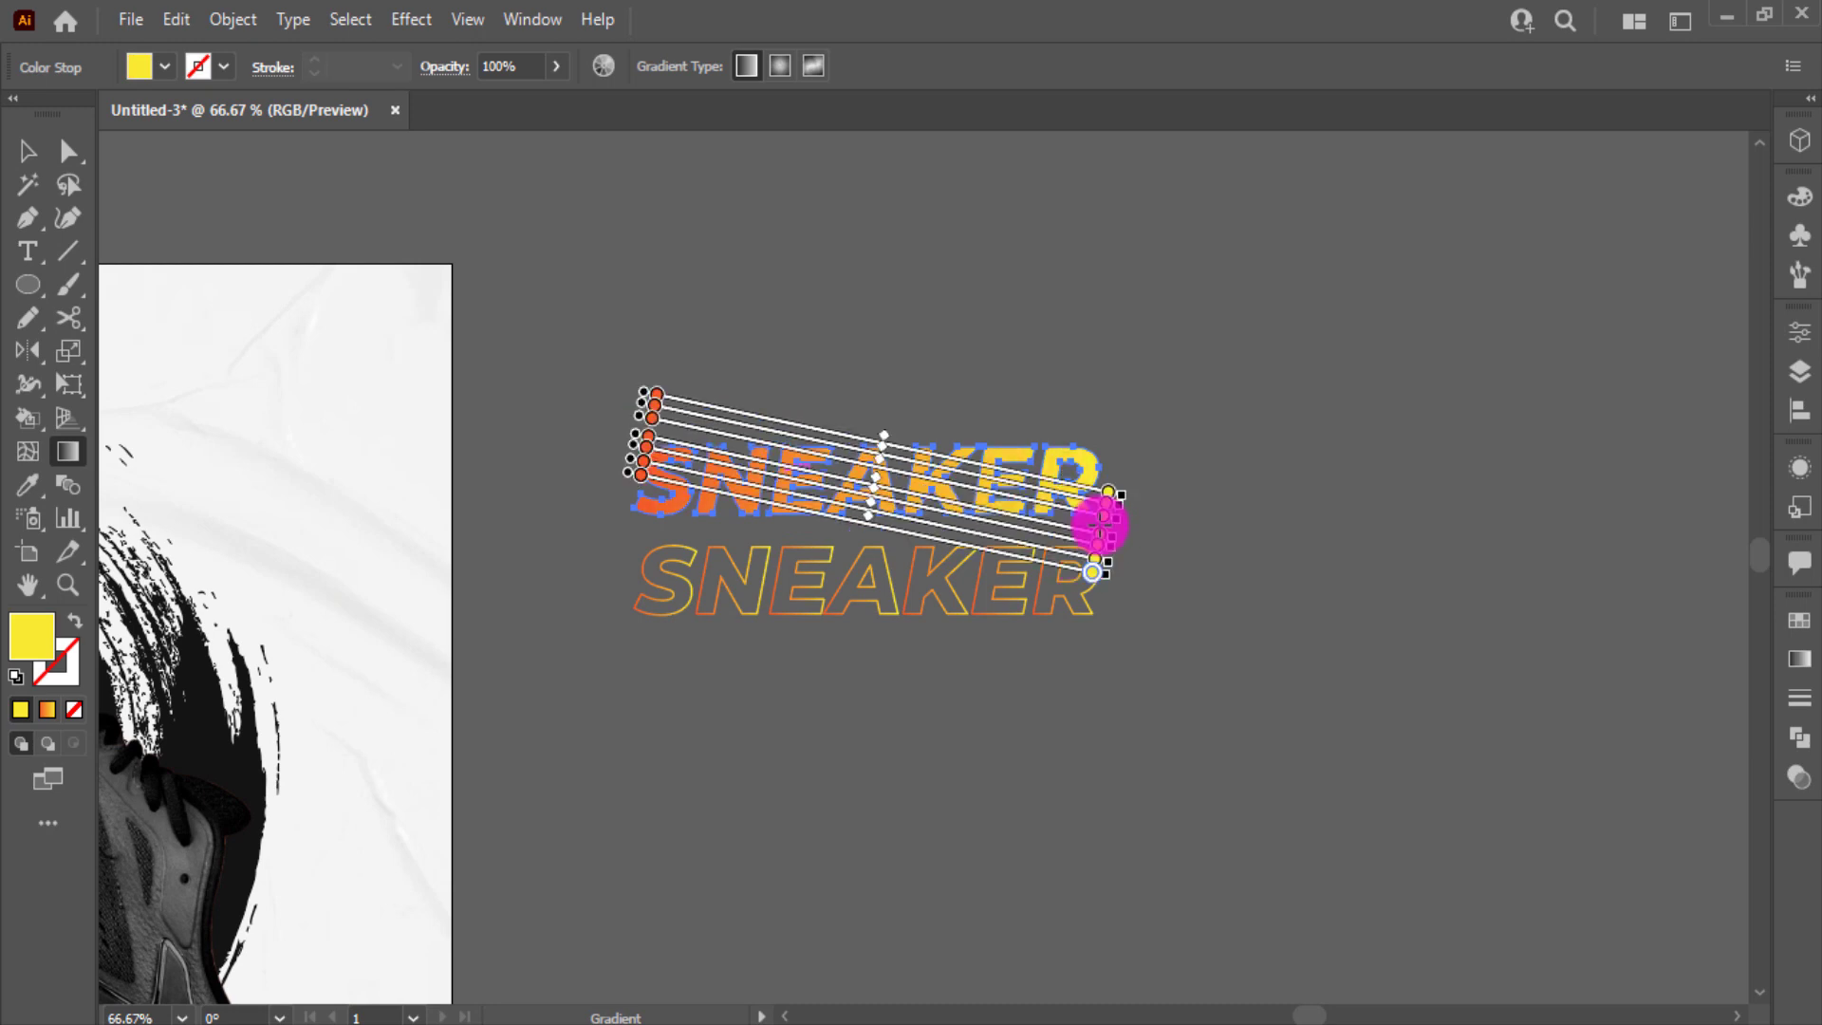
key("v")
key("ctrl+shift+a")
Run the lower outlined SNEAKER's gradient across the word and nudge it up closer
key("g")
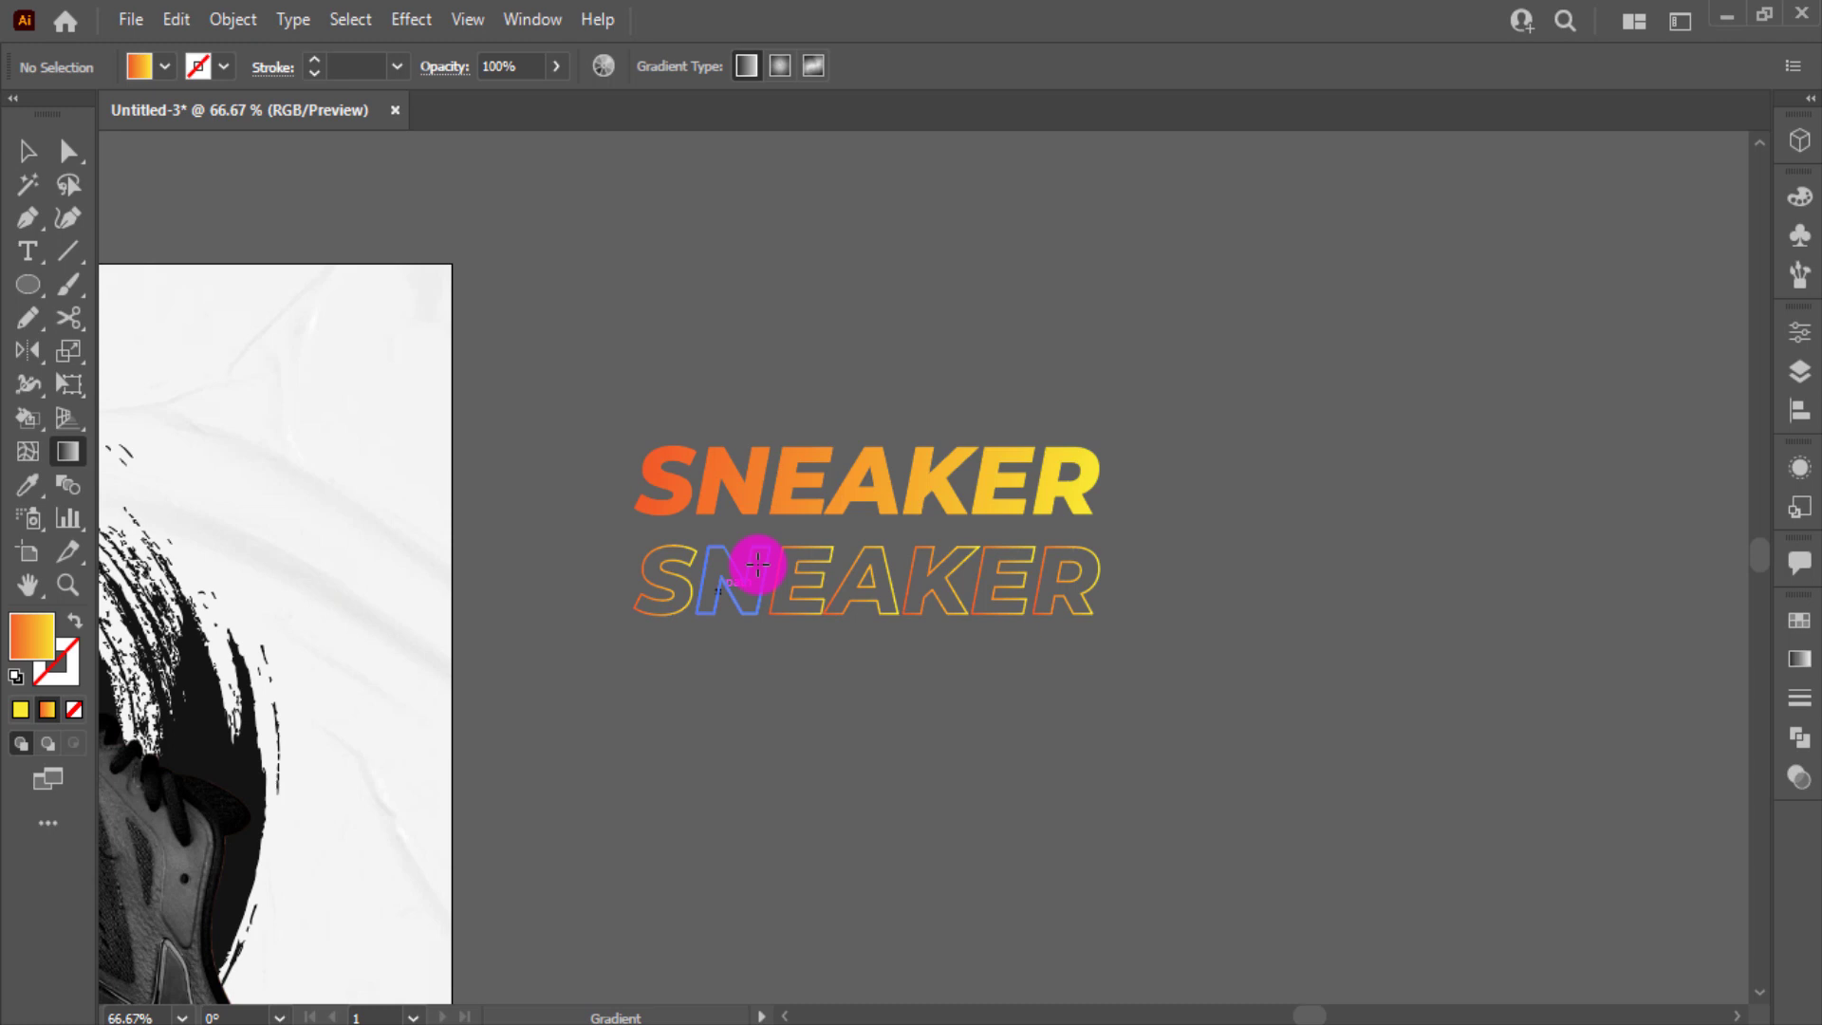
left_click(674, 596, "ctrl")
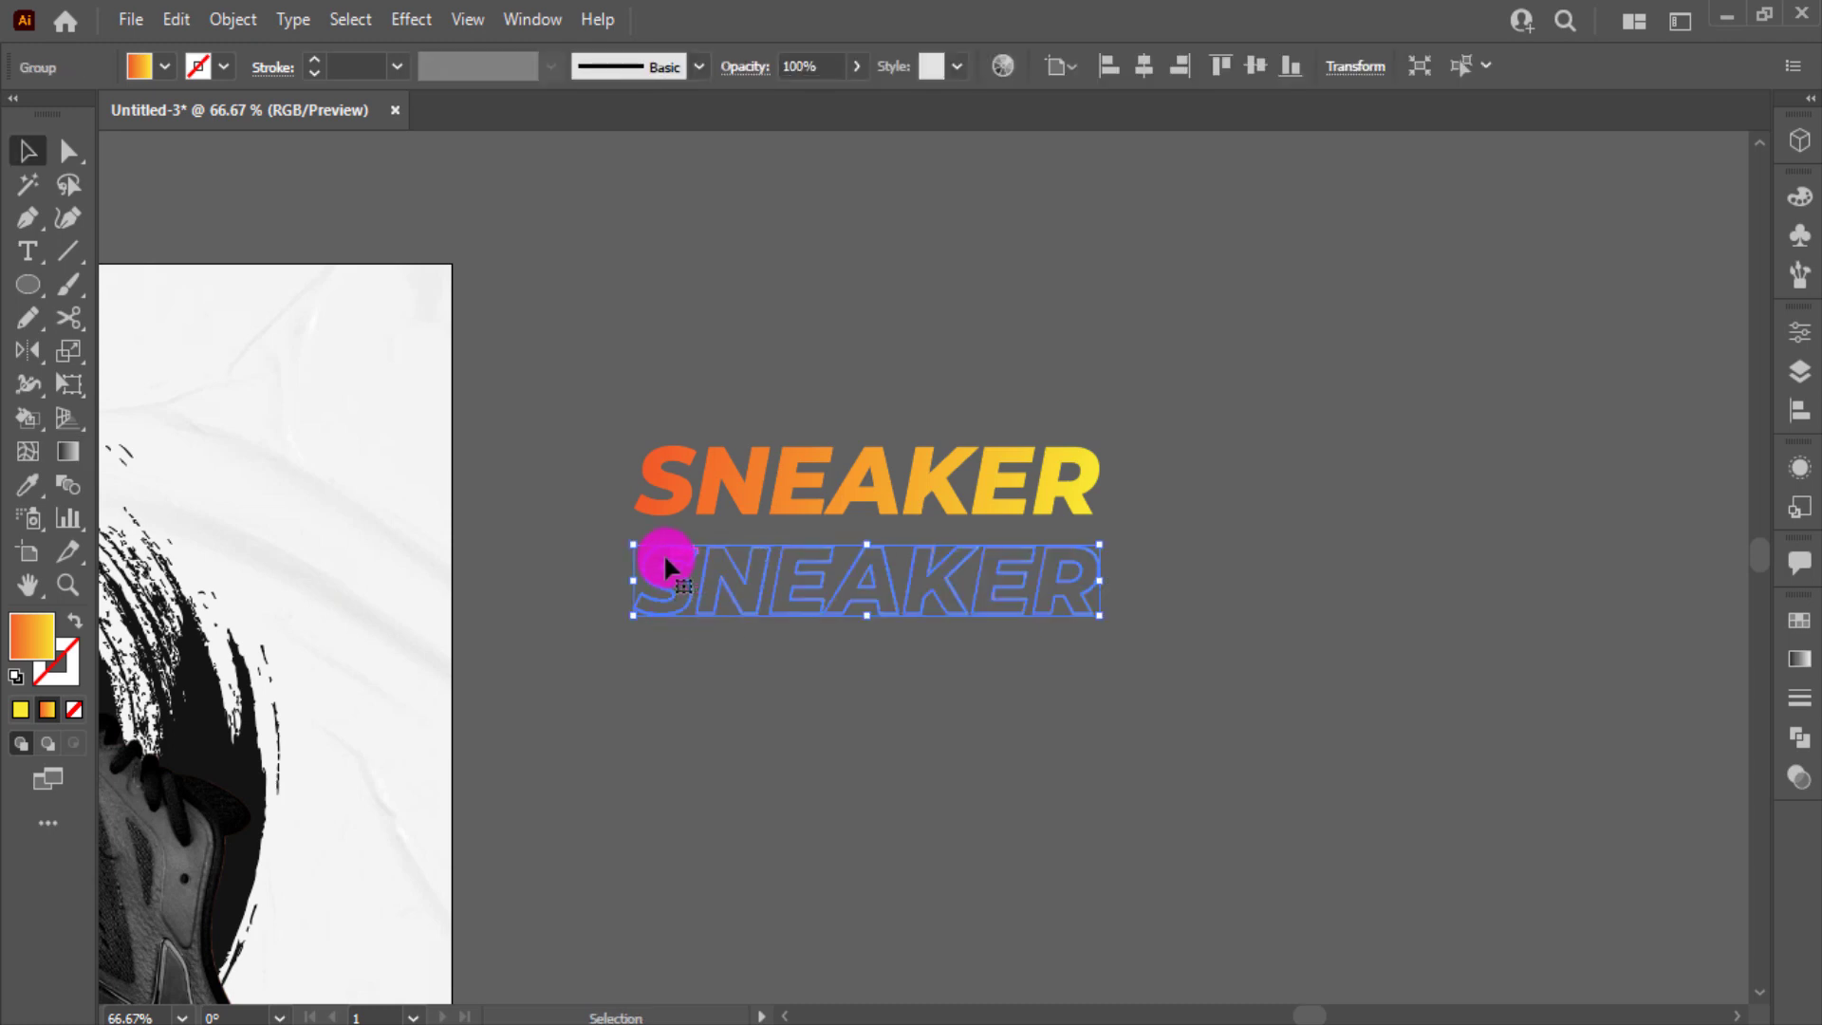
left_click_drag(602, 529, 1108, 616)
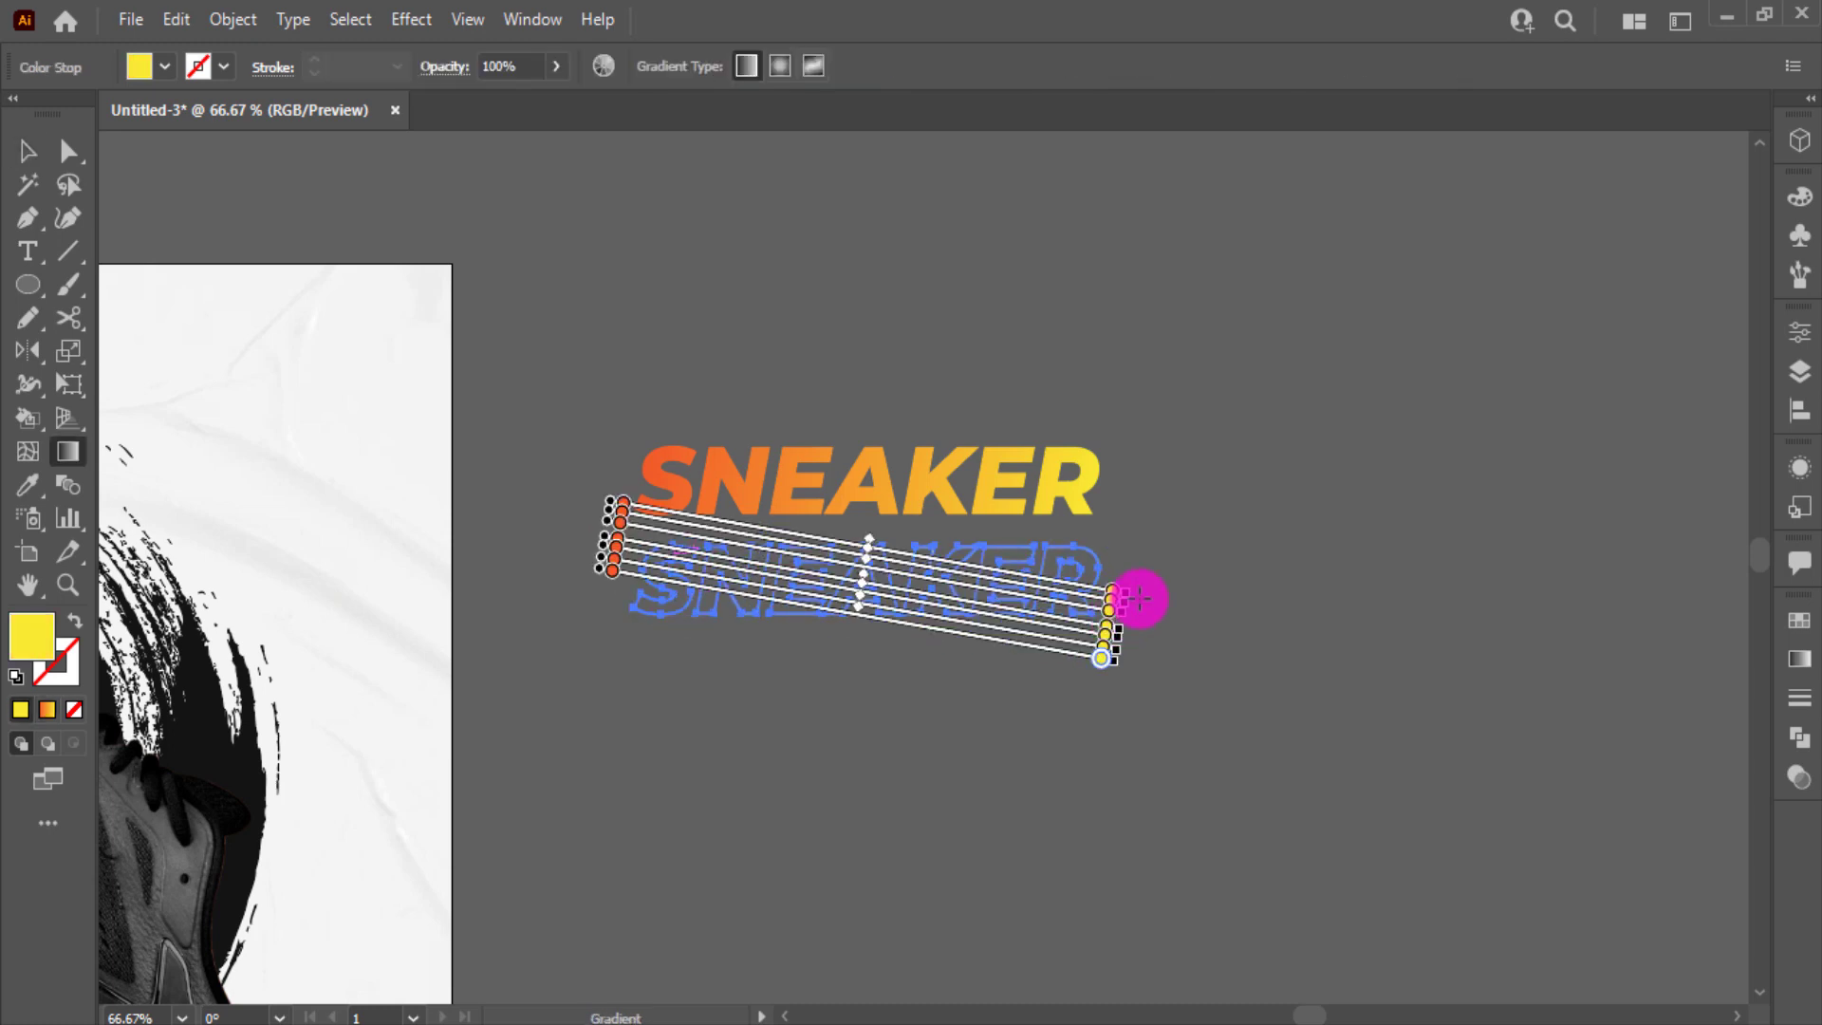
key("v")
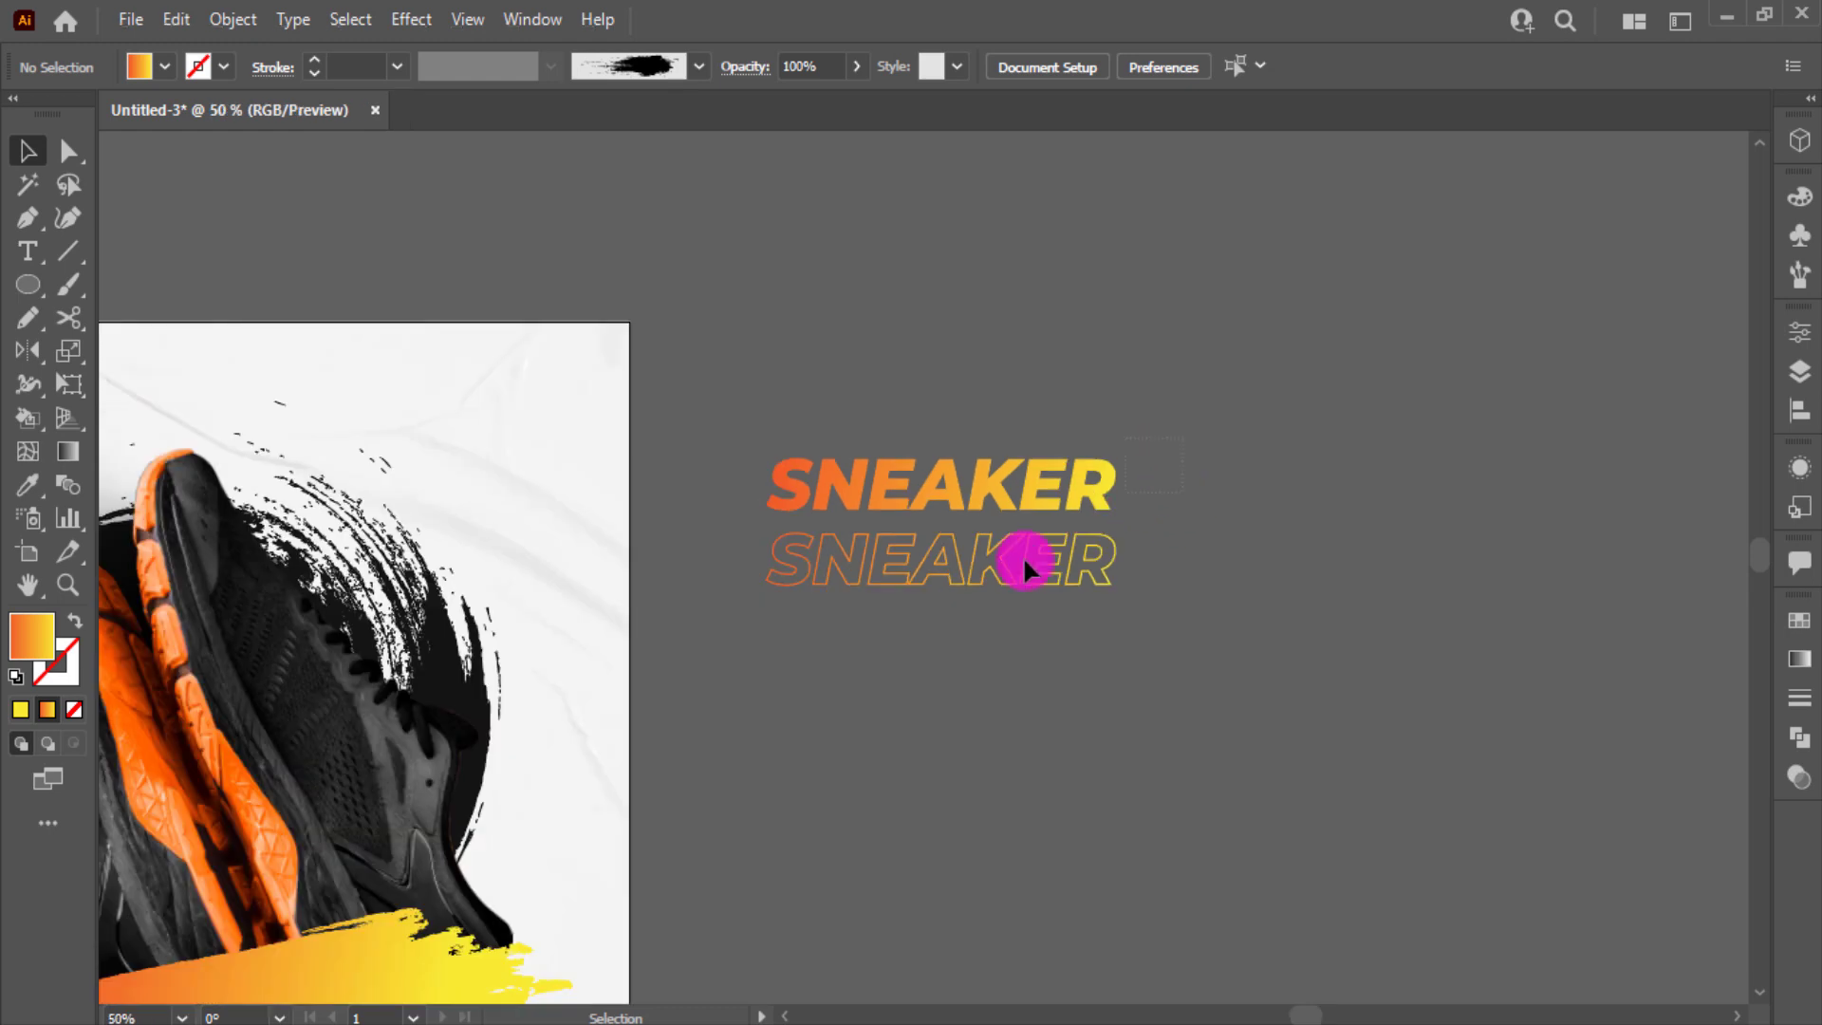
left_click(1024, 563)
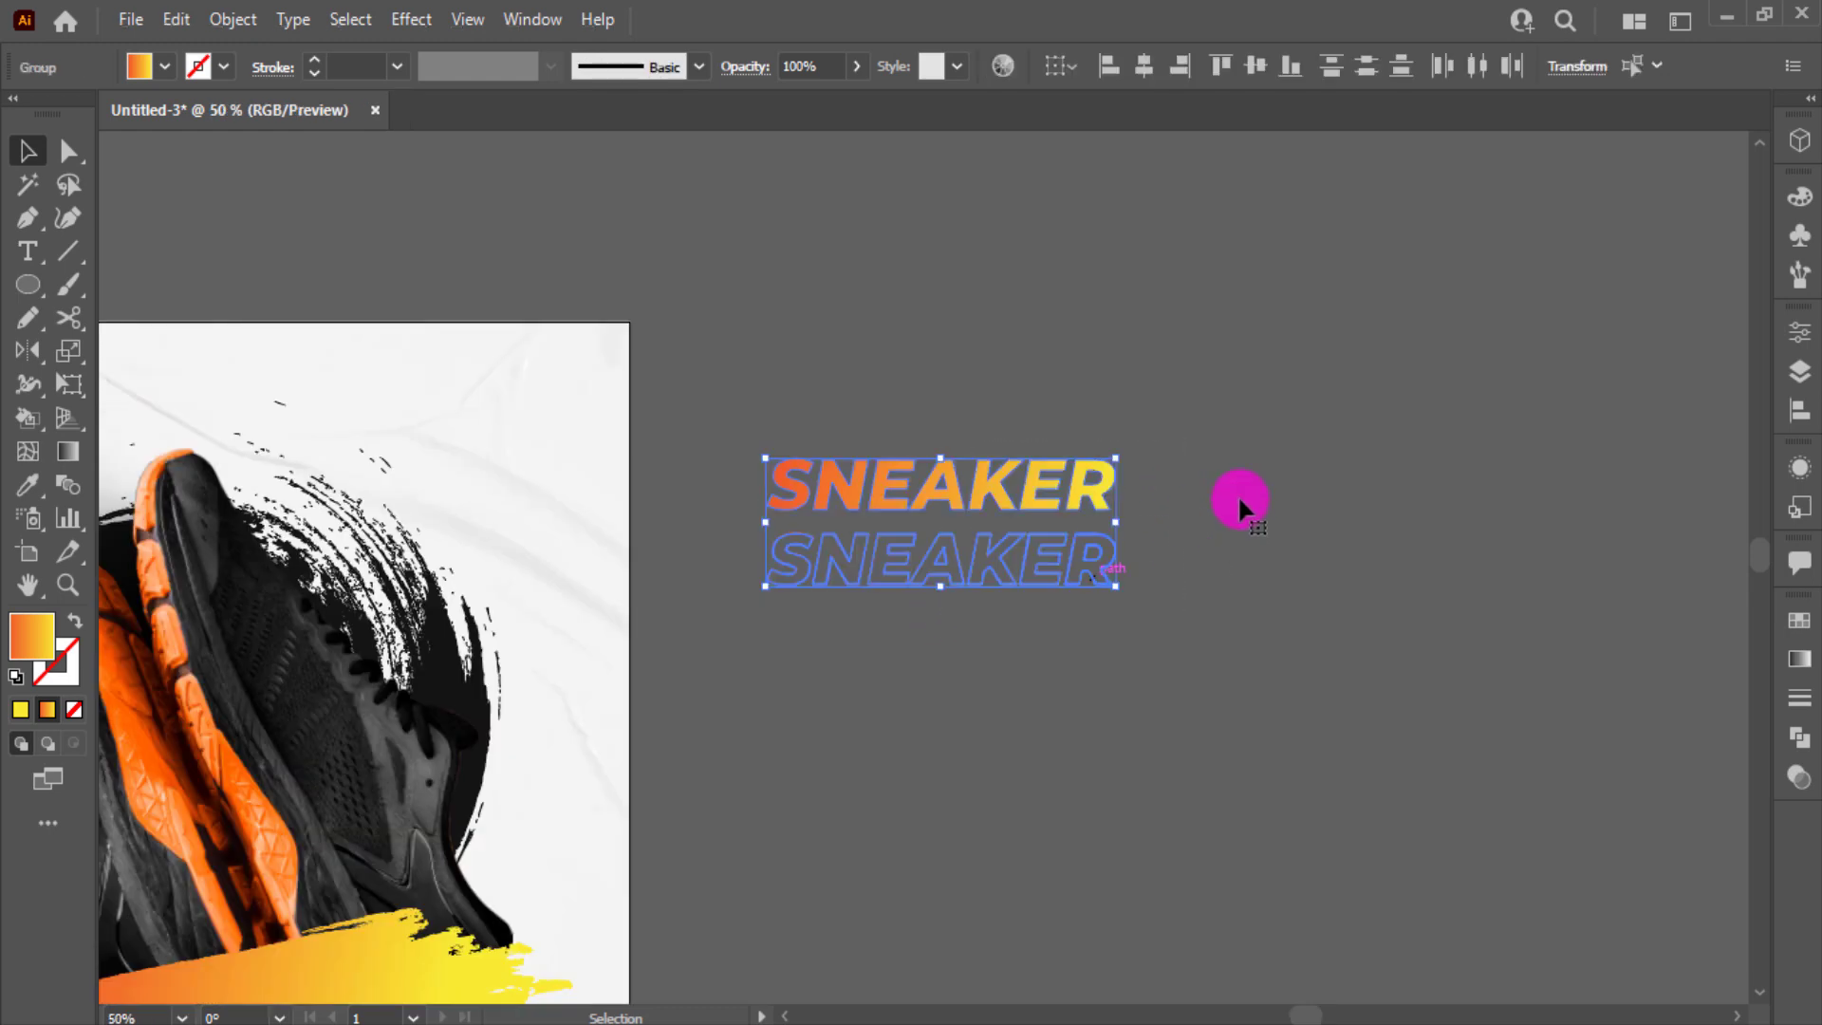
left_click_drag(1078, 560, 1071, 555)
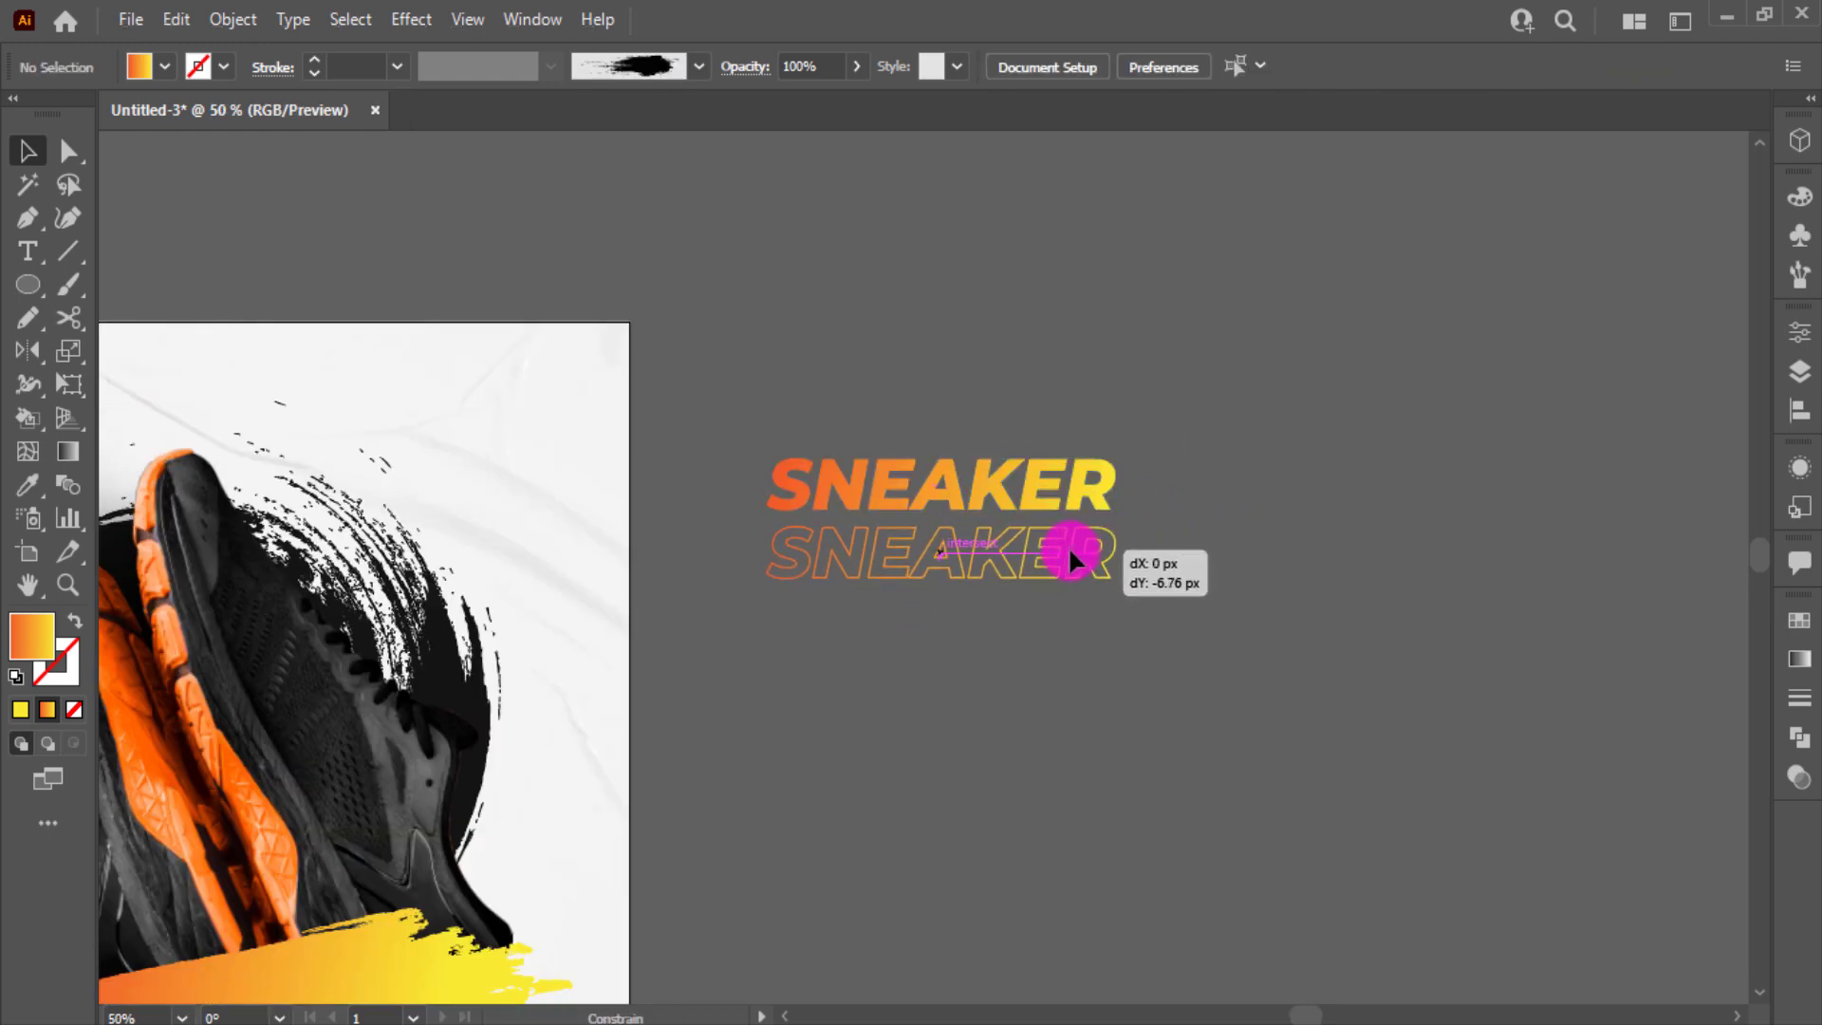
Alt-drag a copy of the SNEAKER pair down and repeat it with Ctrl+D into a column
left_click(1199, 443)
left_click(1013, 575)
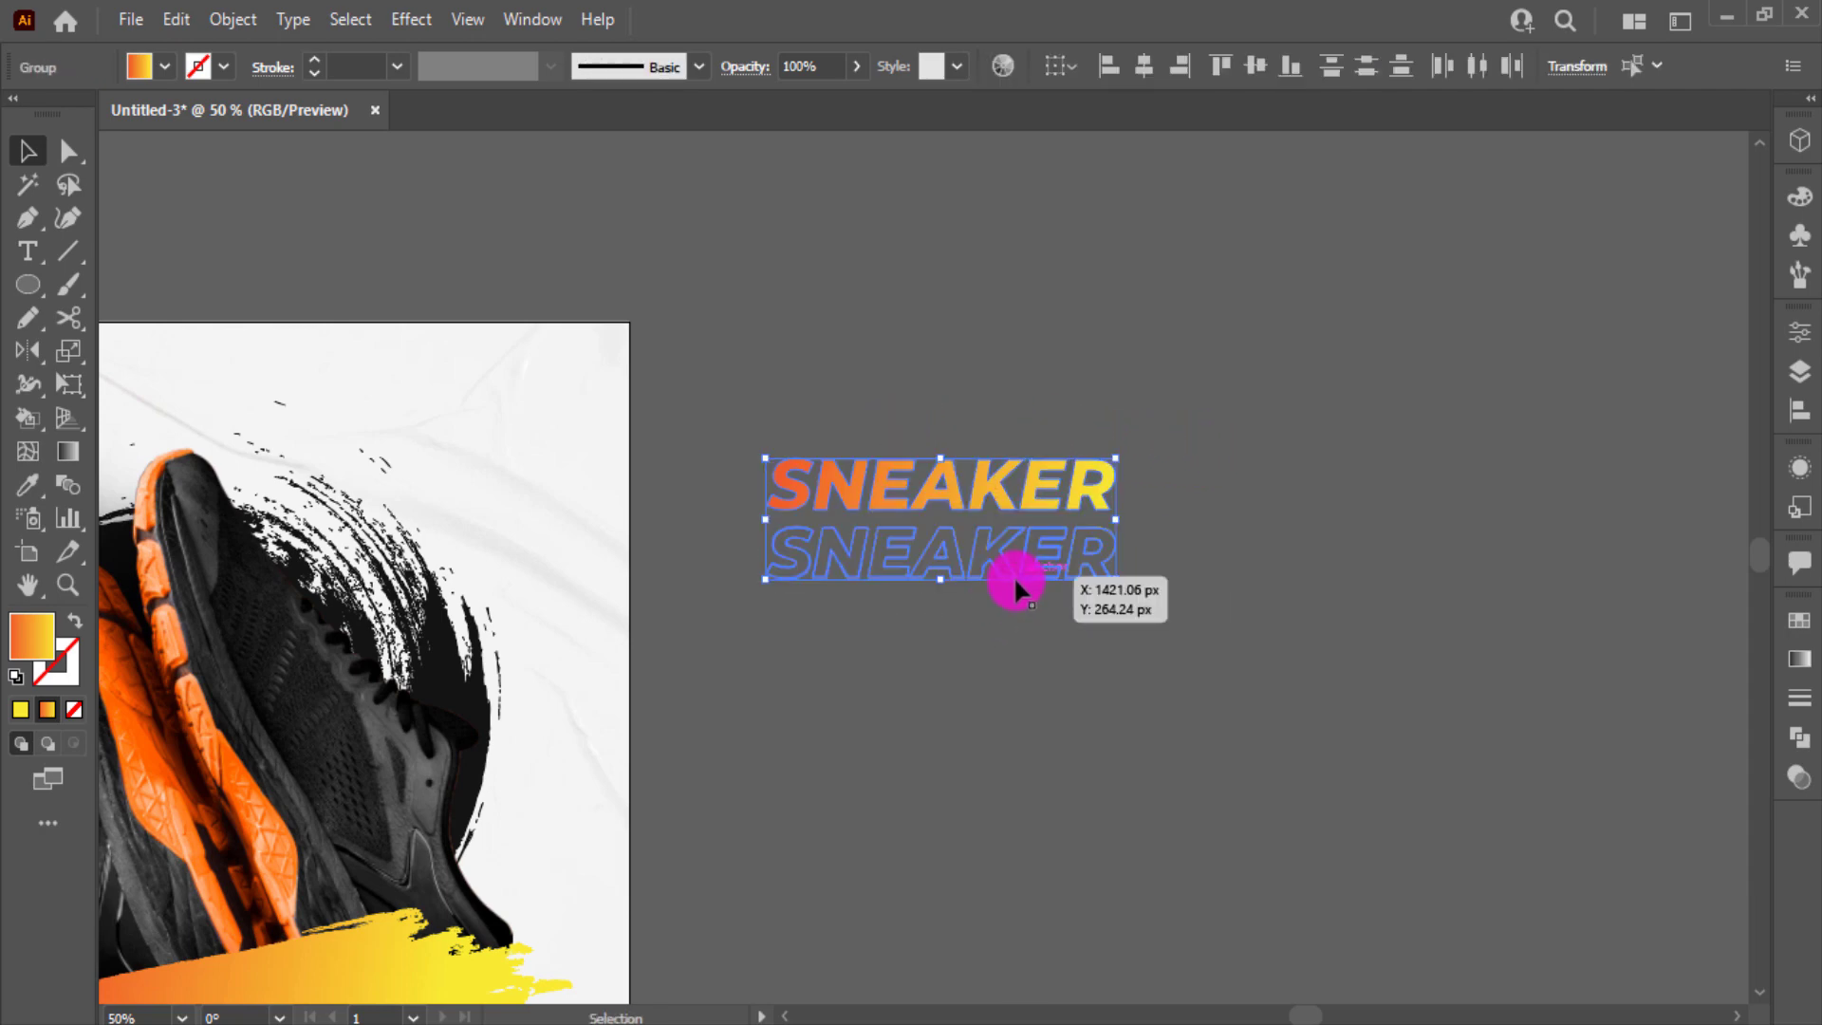
left_click_drag(1013, 575, 1018, 721)
scroll(1018, 721, "down", 1)
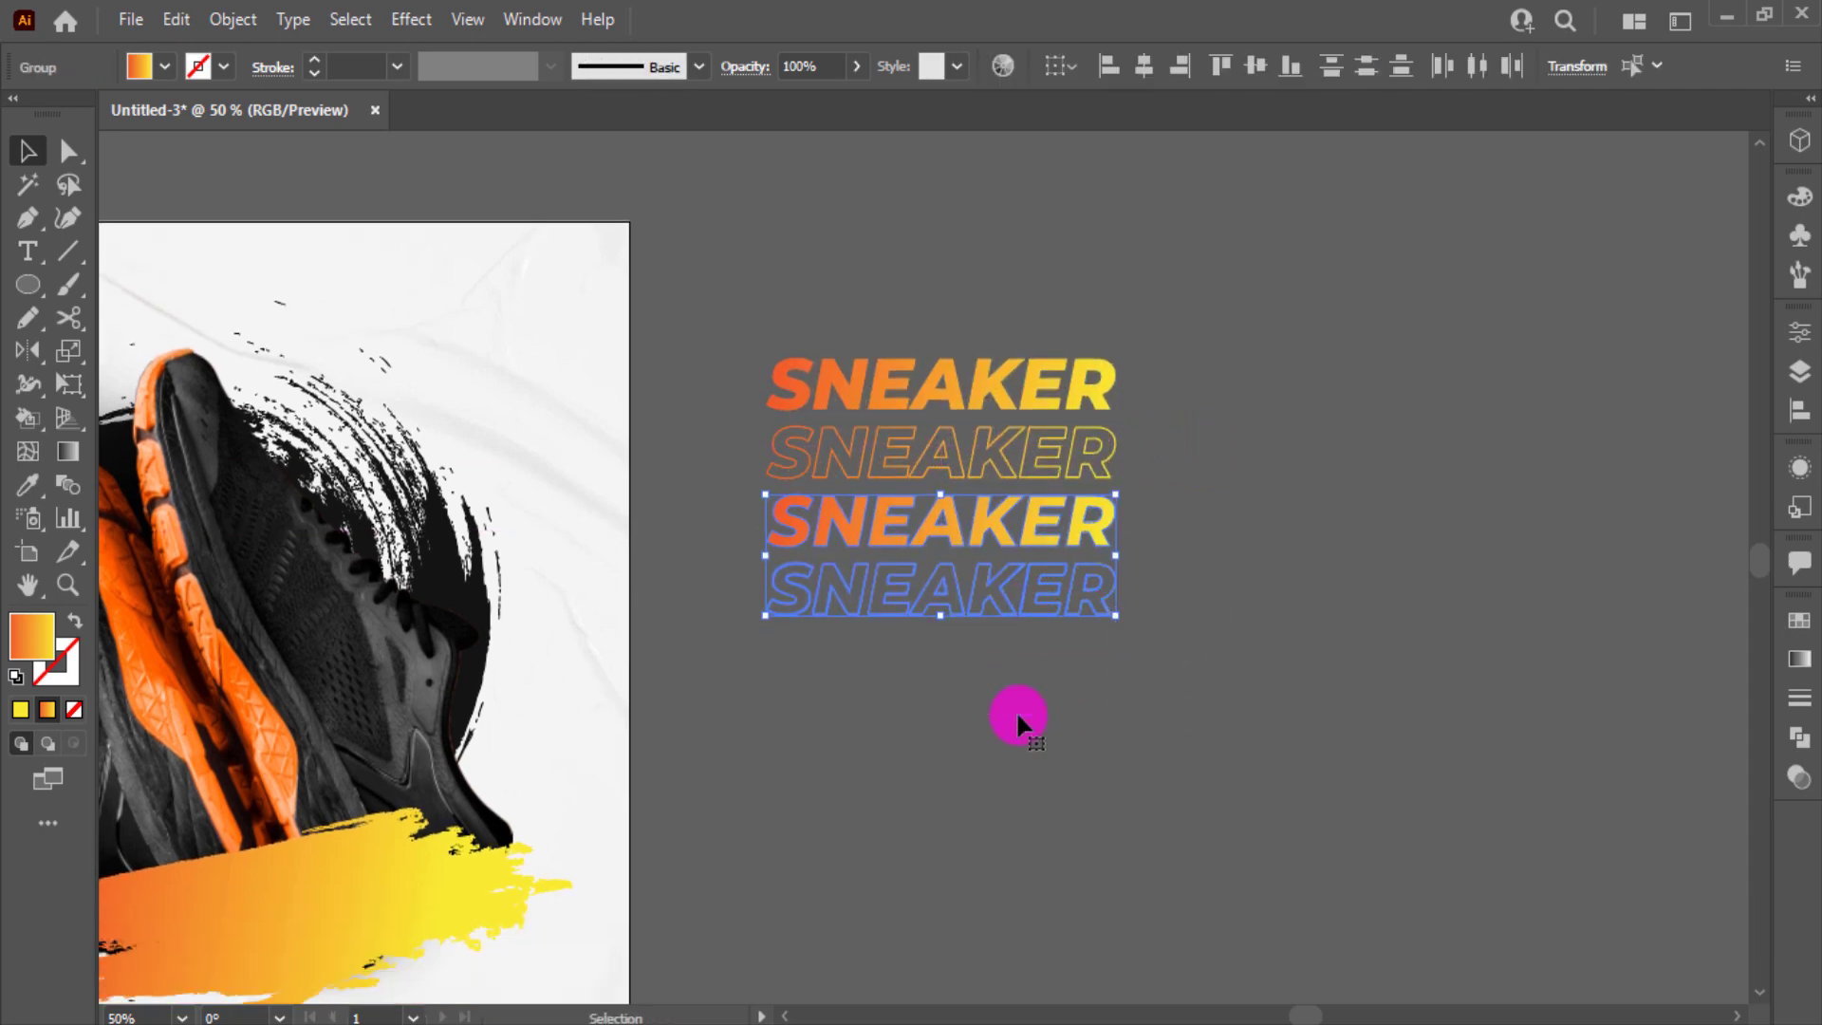
scroll(1018, 721, "down", 1)
key("ctrl+d")
key("ctrl+d")
key("ctrl+d")
key("ctrl+d")
scroll(1112, 664, "down", 1)
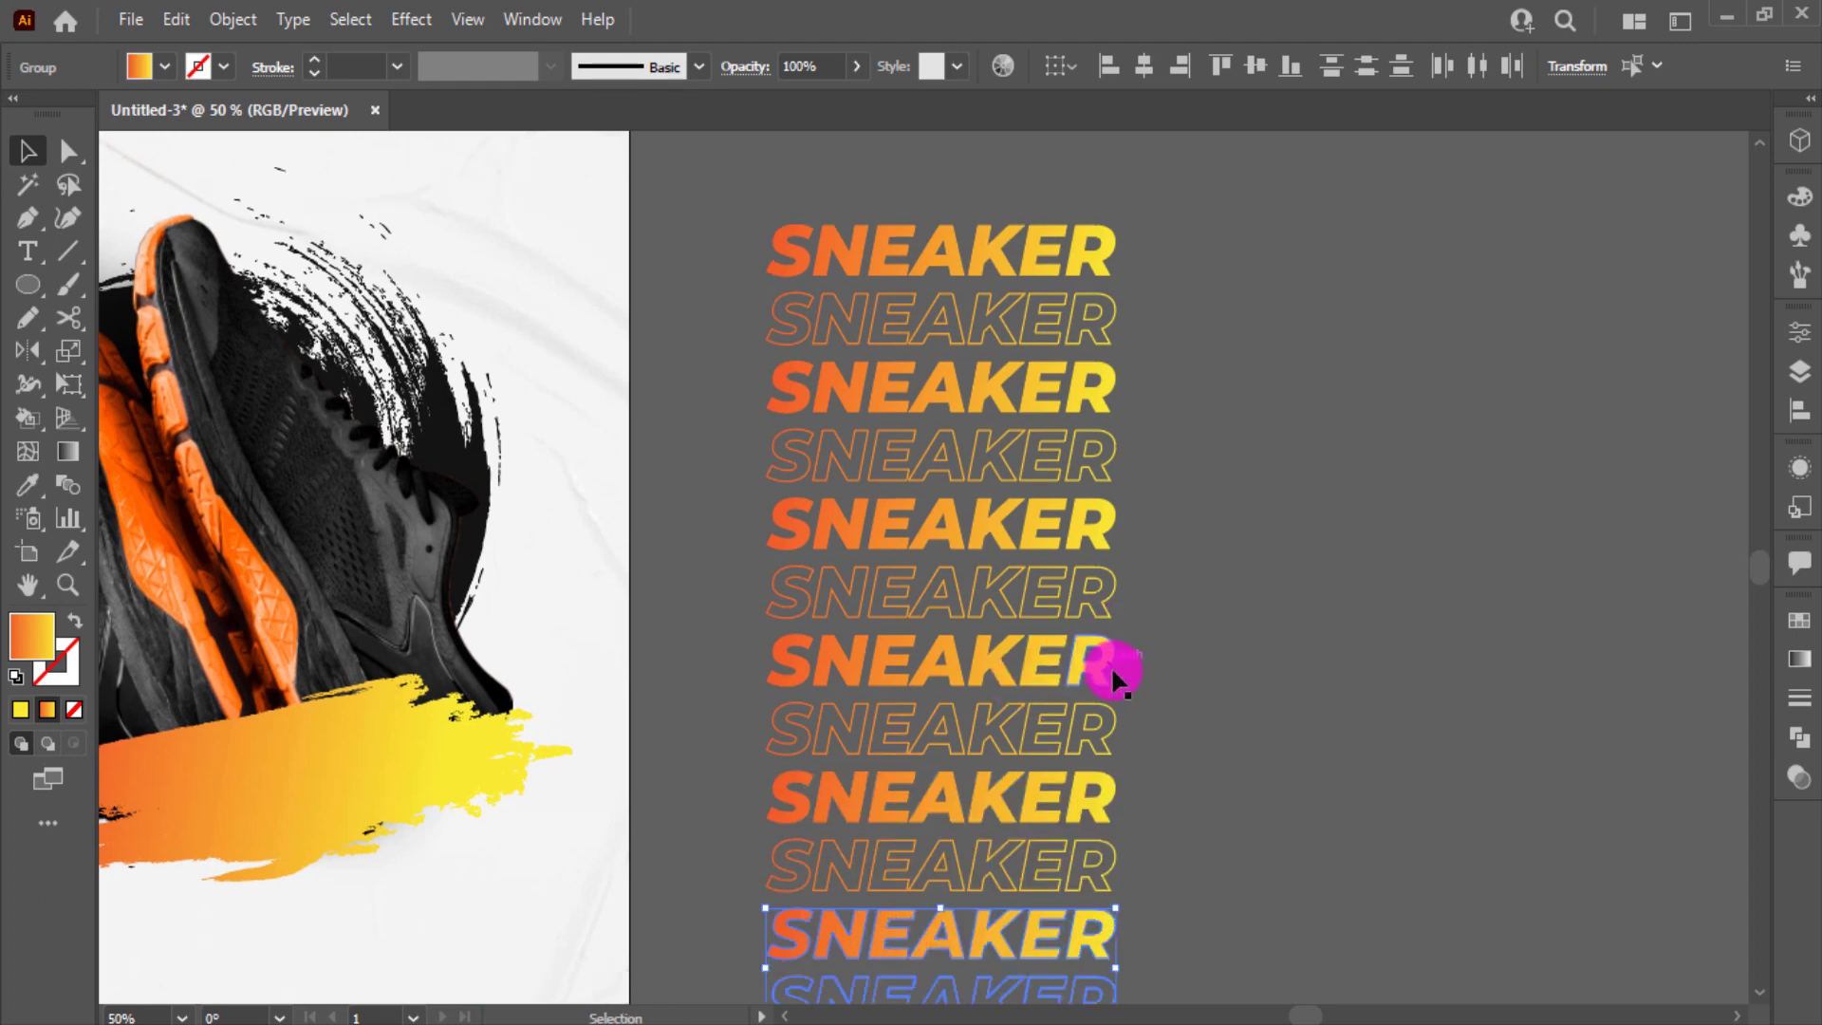
scroll(1112, 664, "down", 1, "alt")
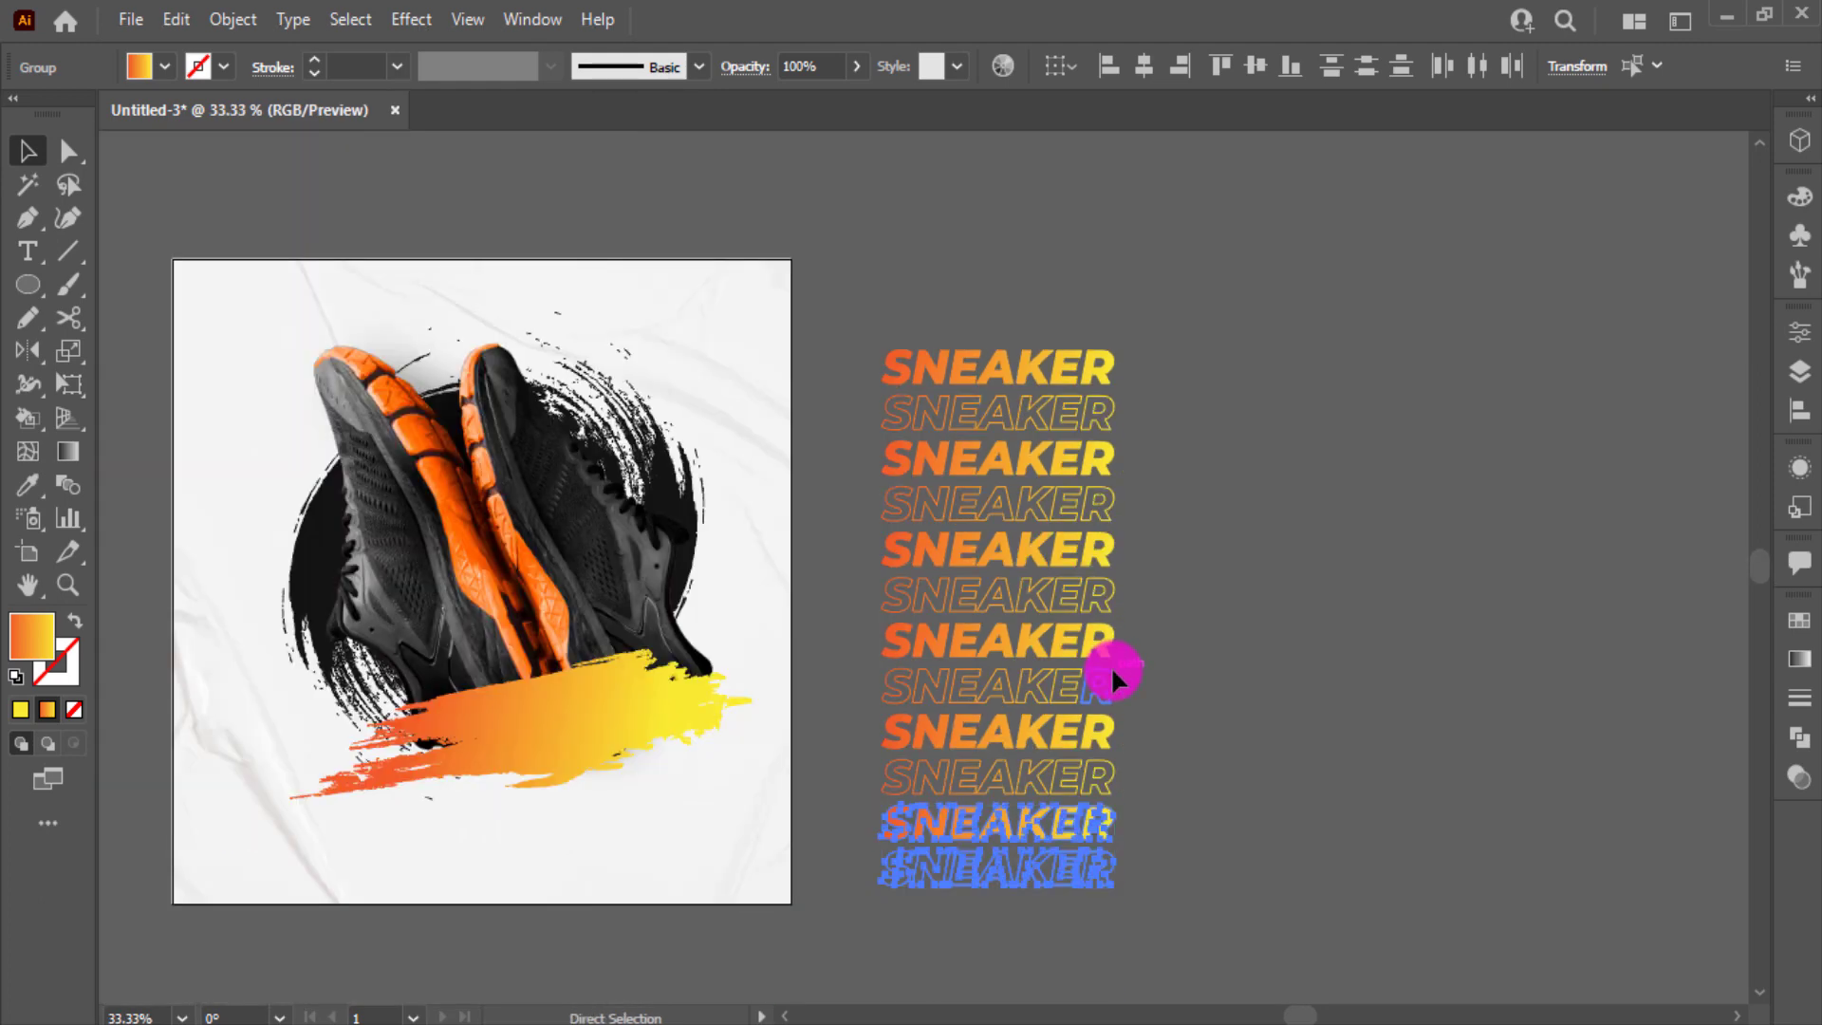
key("ctrl+d")
key("ctrl+d")
Select the whole SNEAKER column and Alt-drag a second copy to the right
scroll(1112, 664, "down", 1)
scroll(1119, 627, "down", 1)
scroll(1129, 607, "down", 1)
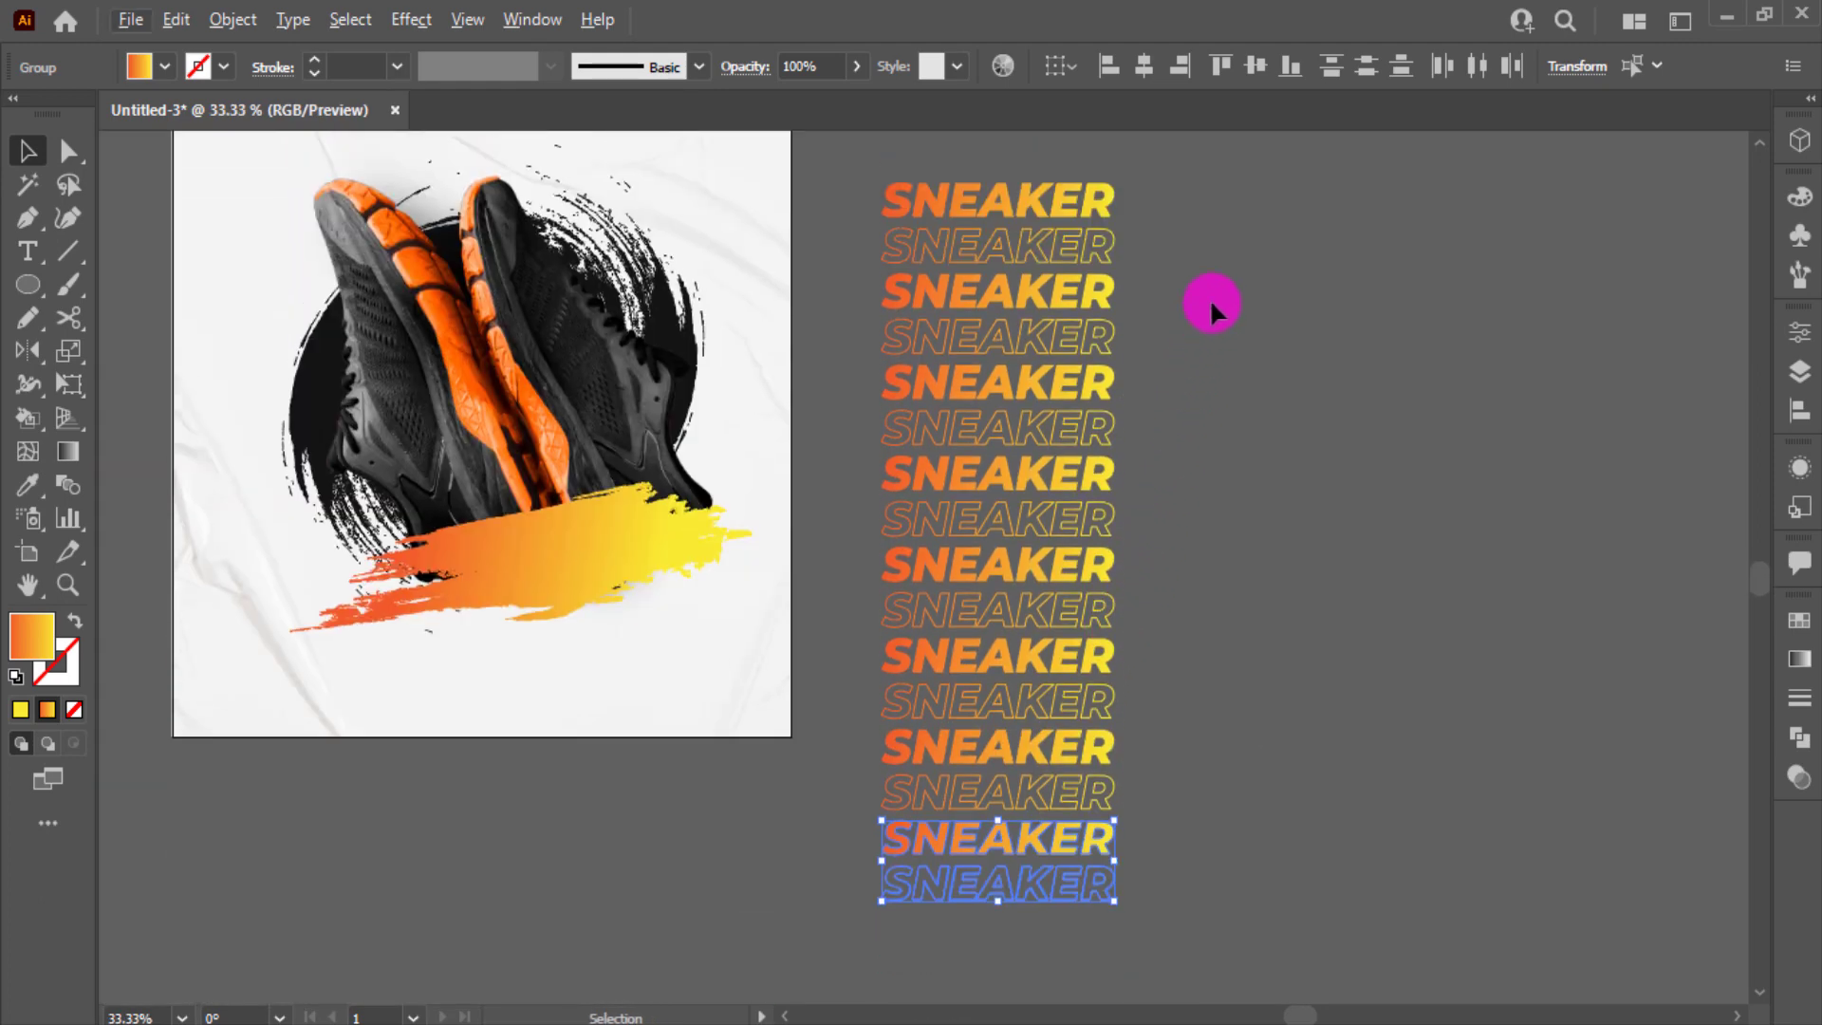
key("ctrl+a")
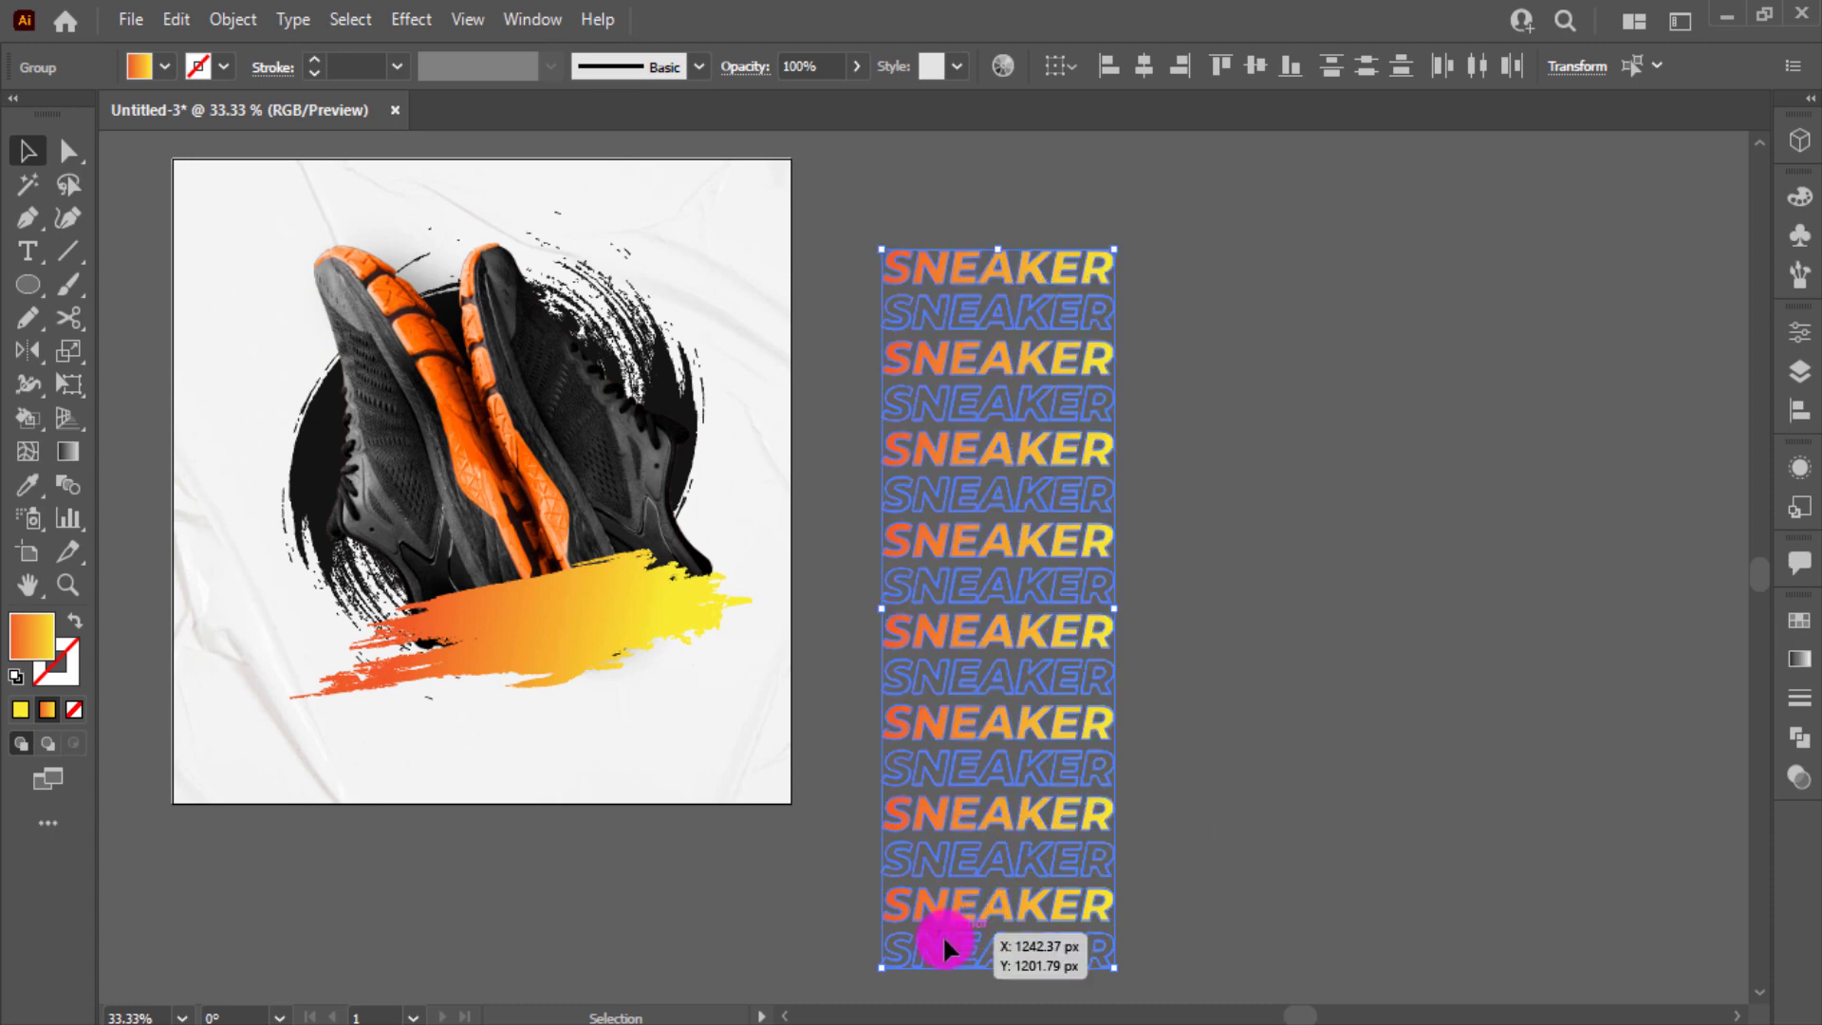
left_click_drag(974, 628, 1228, 543)
Repeat the column copy to reach five SNEAKER columns, undoing the extra sixth, and zoom out
scroll(1234, 531, "down", 1)
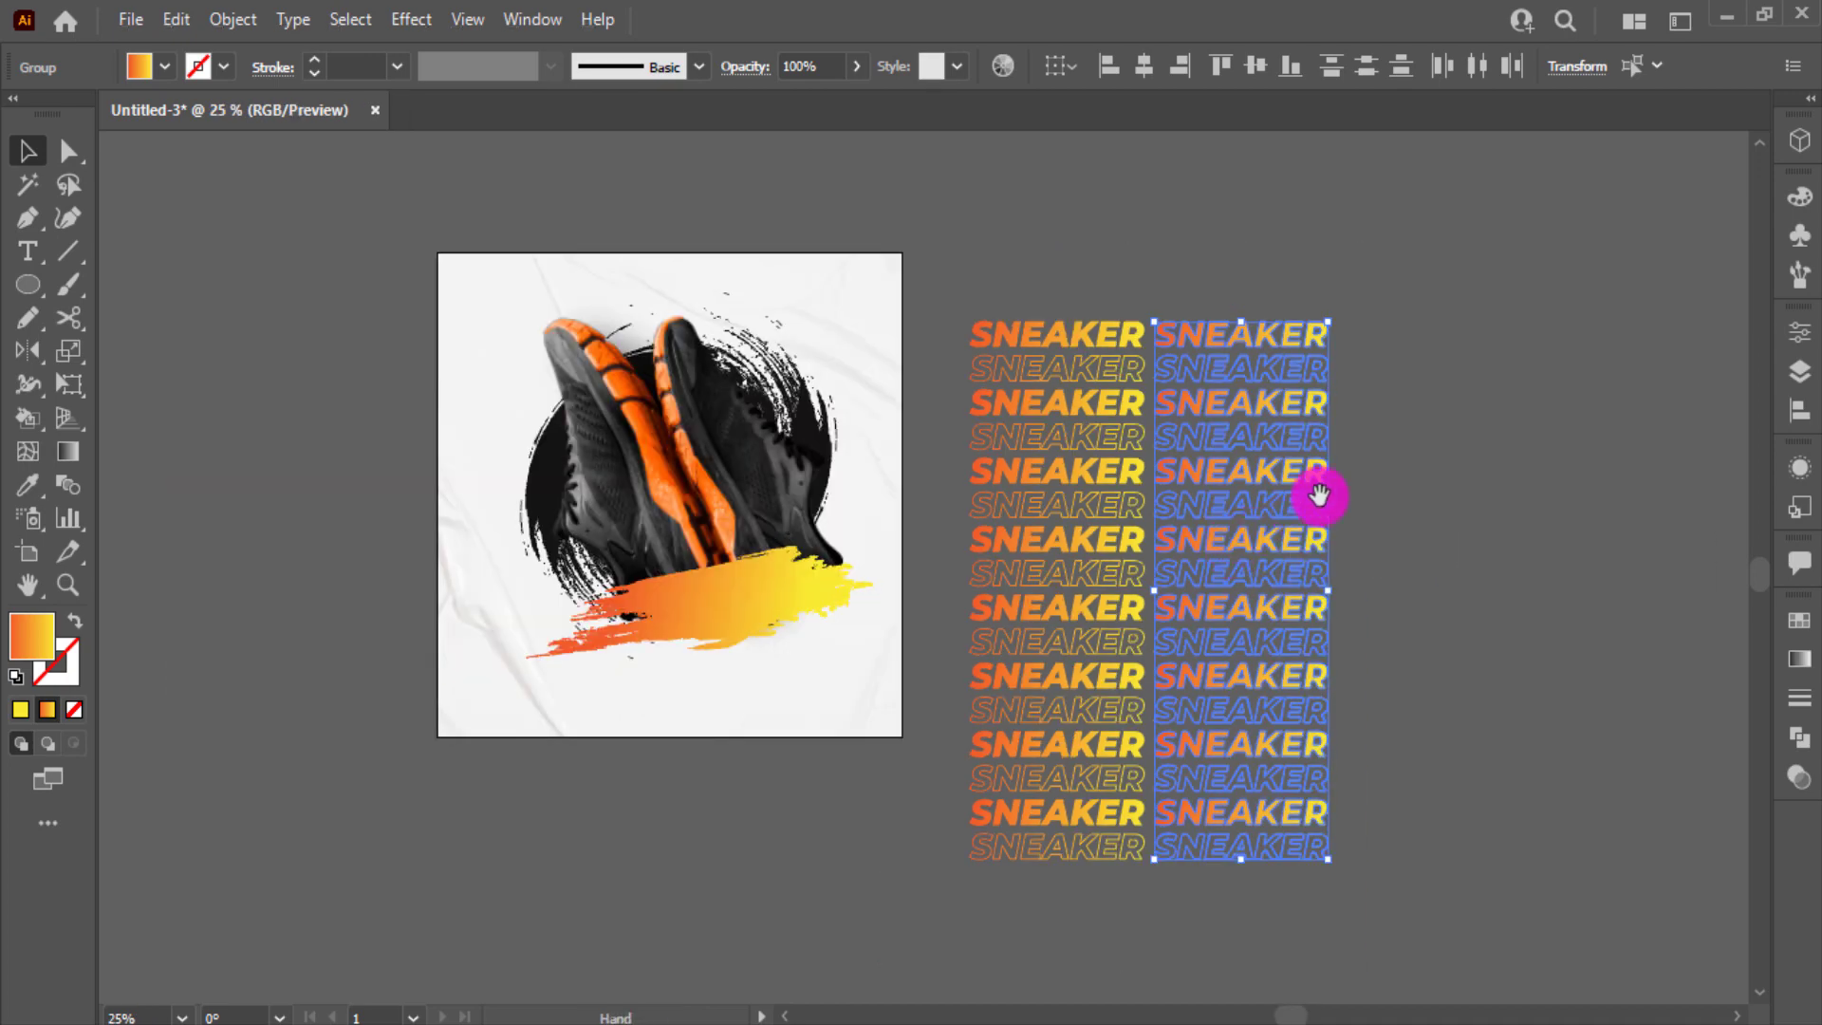
left_click_drag(1322, 493, 841, 499)
key("ctrl+d")
key("ctrl+d")
key("ctrl+d")
key("ctrl+d")
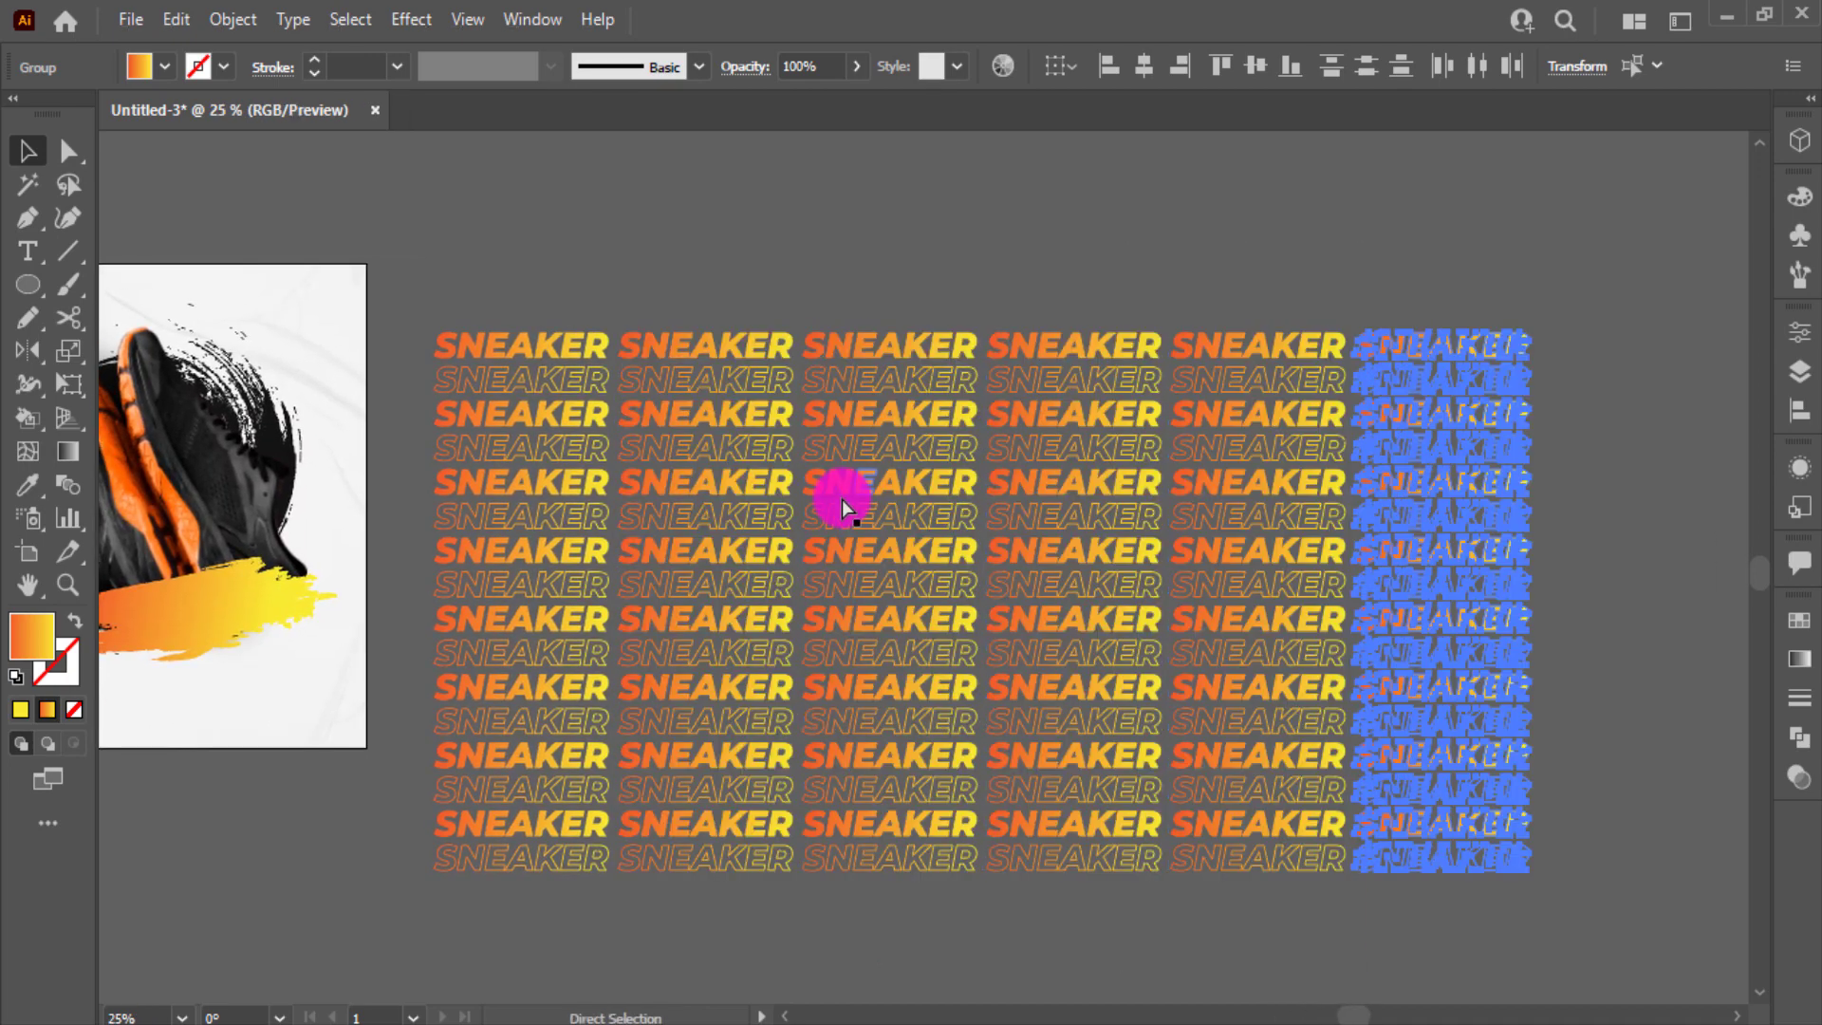
key("ctrl+z")
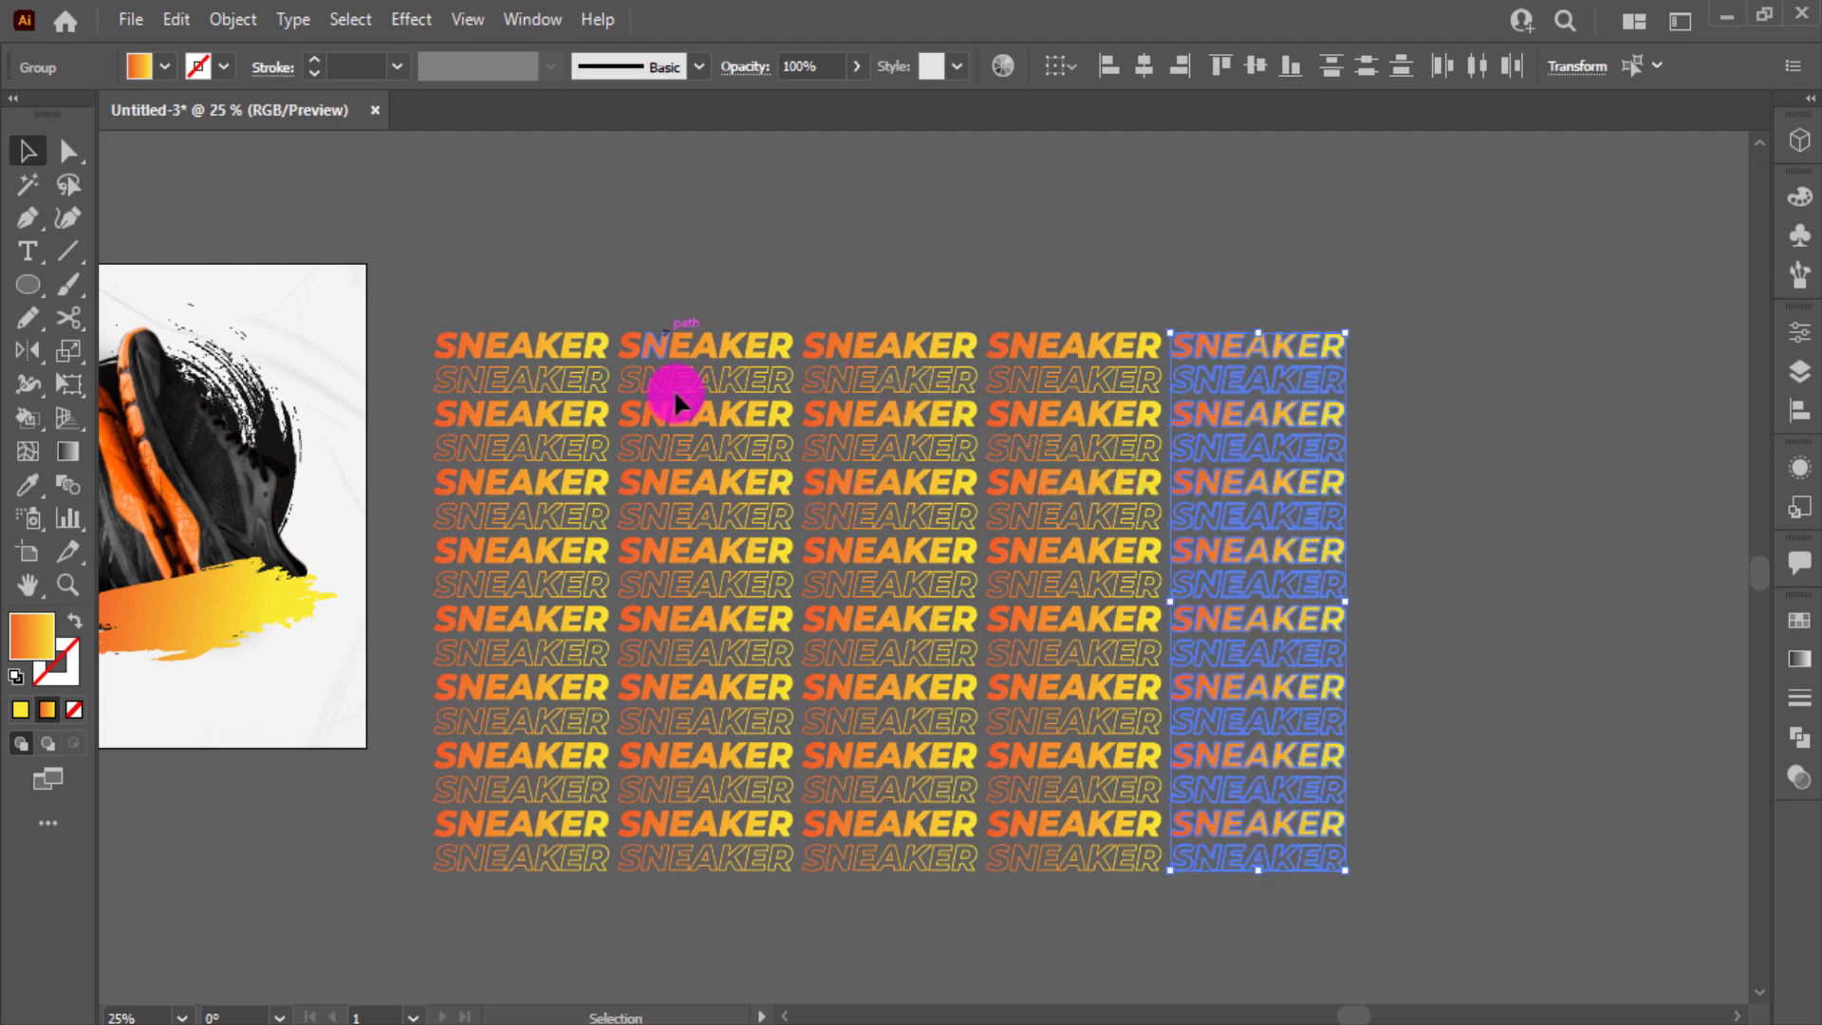
key("ctrl+a")
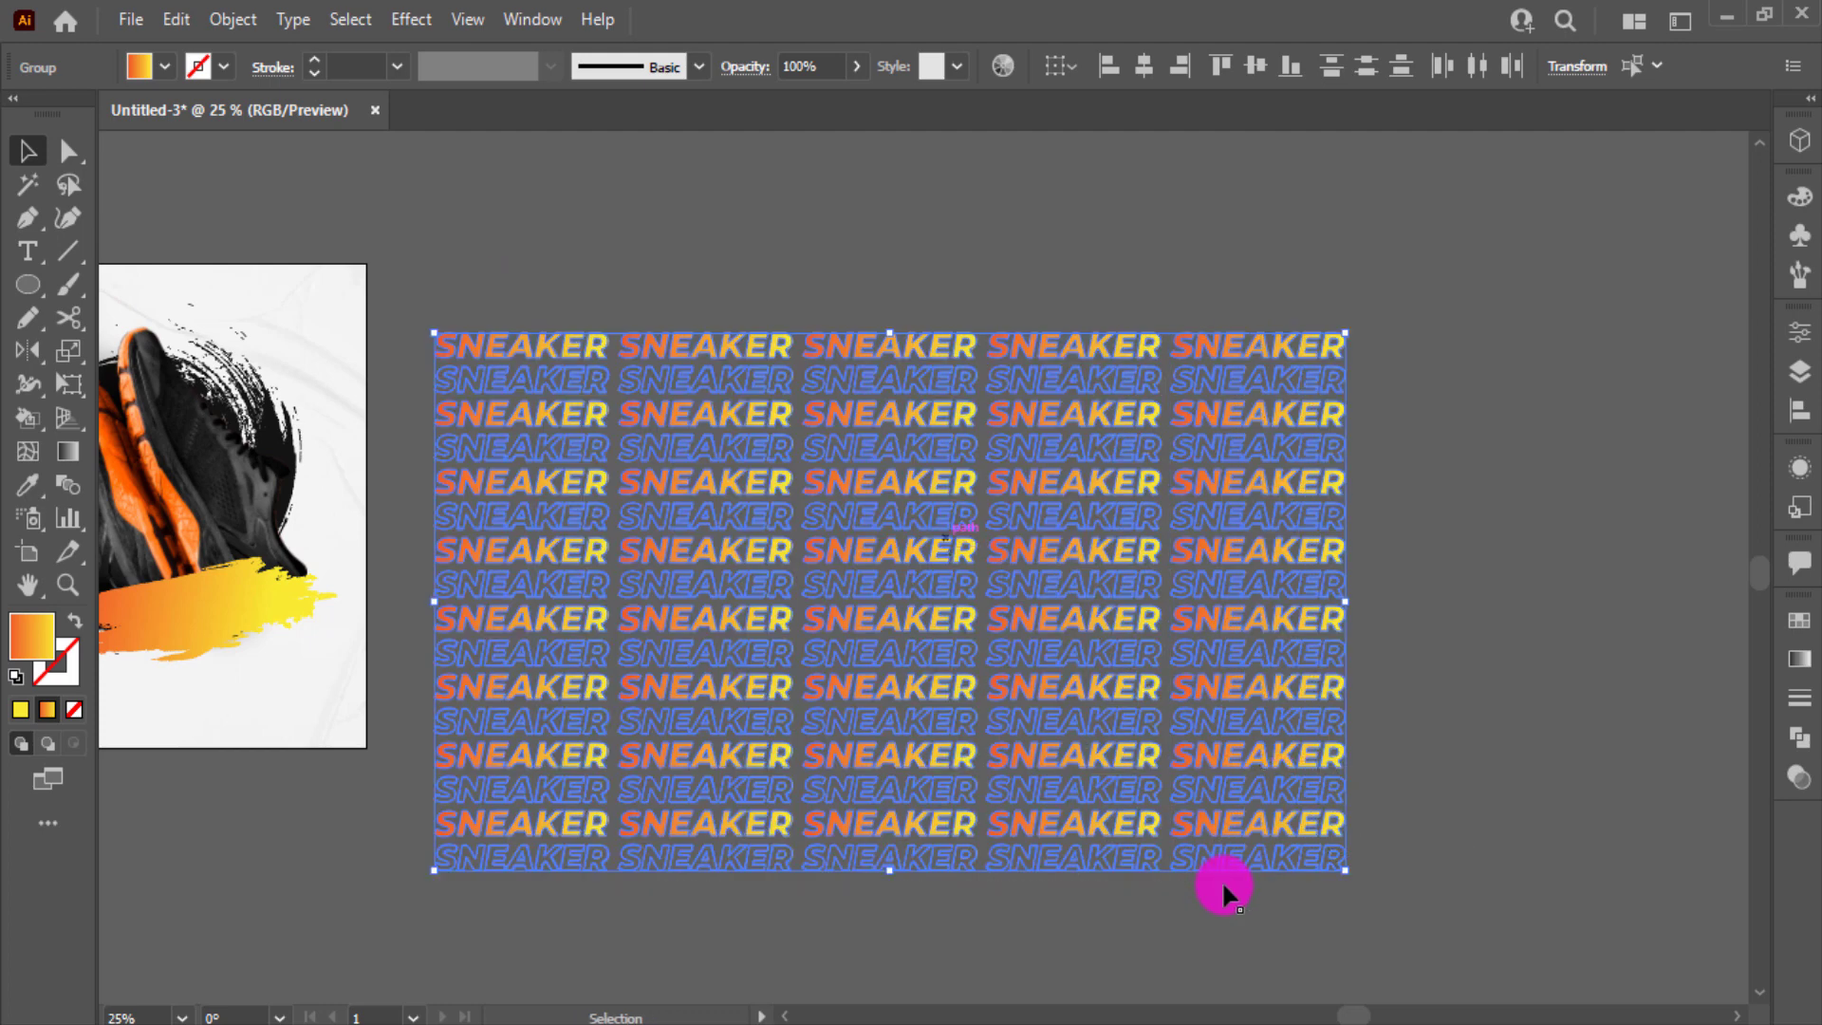
key("ctrl+minus")
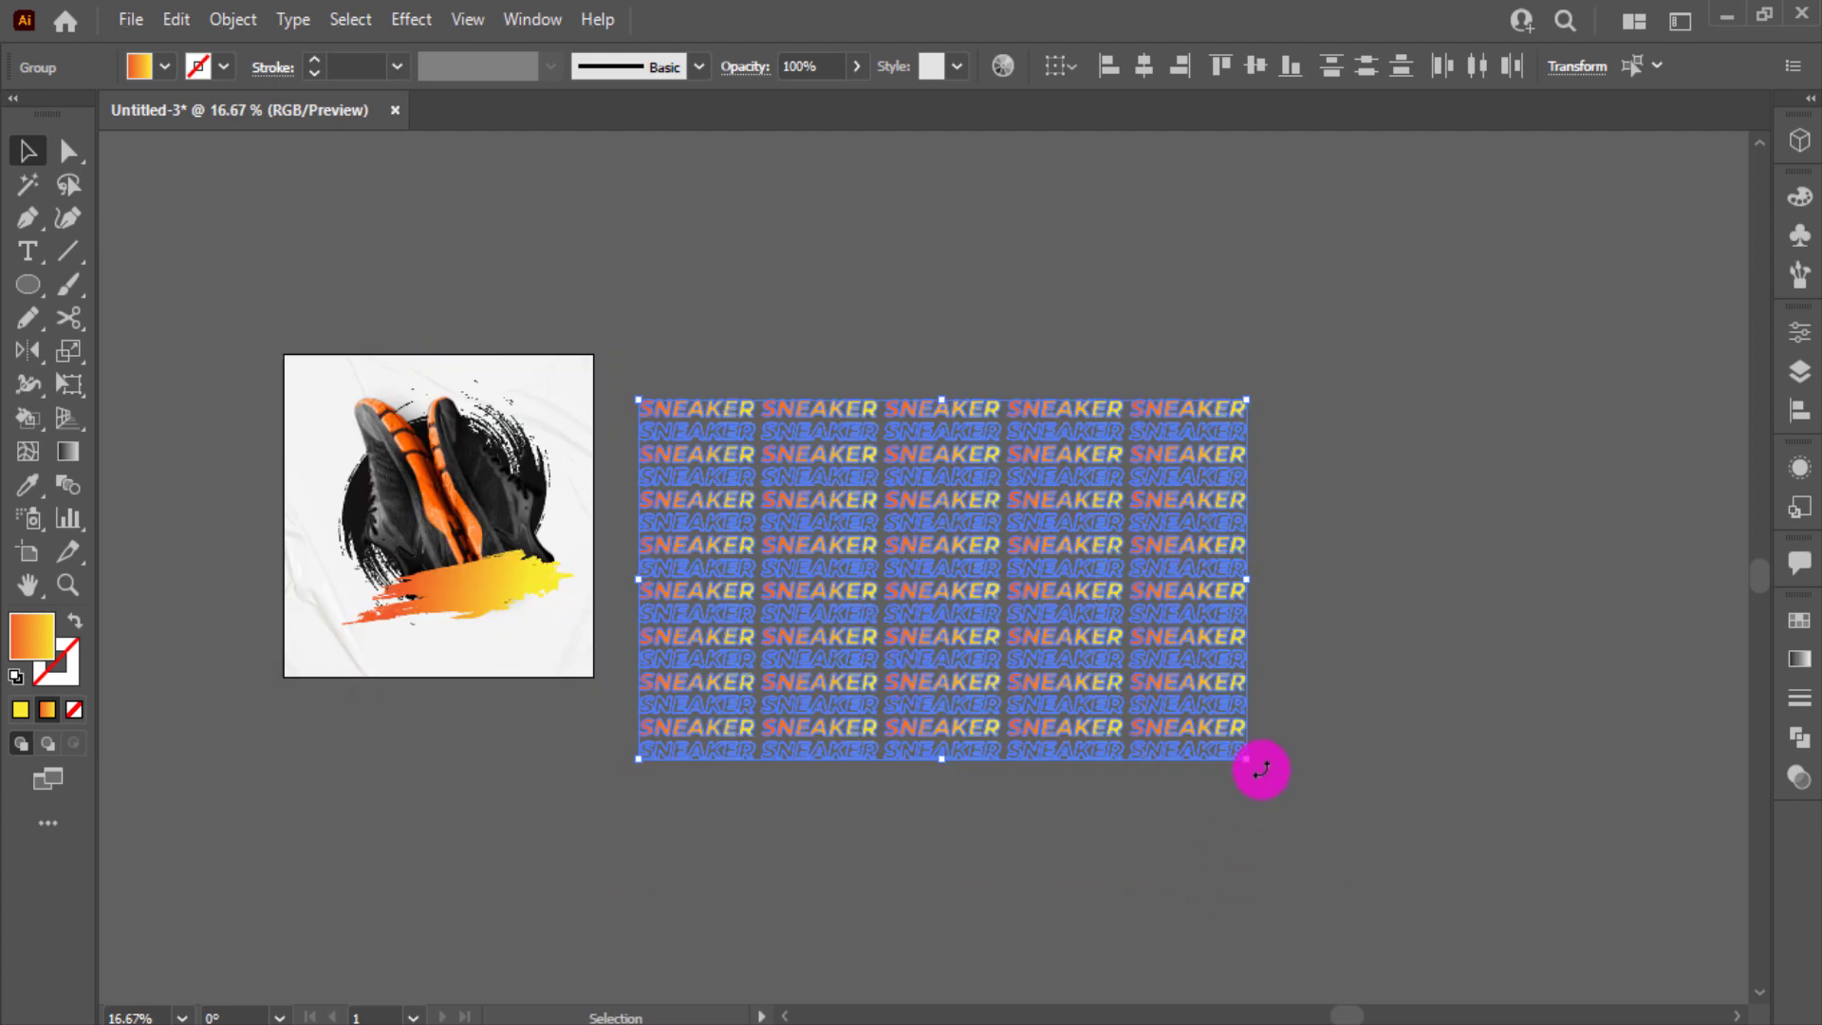
Rotate the SNEAKER pattern counter-clockwise over the shoe poster and nudge the group slightly up
left_click_drag(1270, 742, 1281, 707)
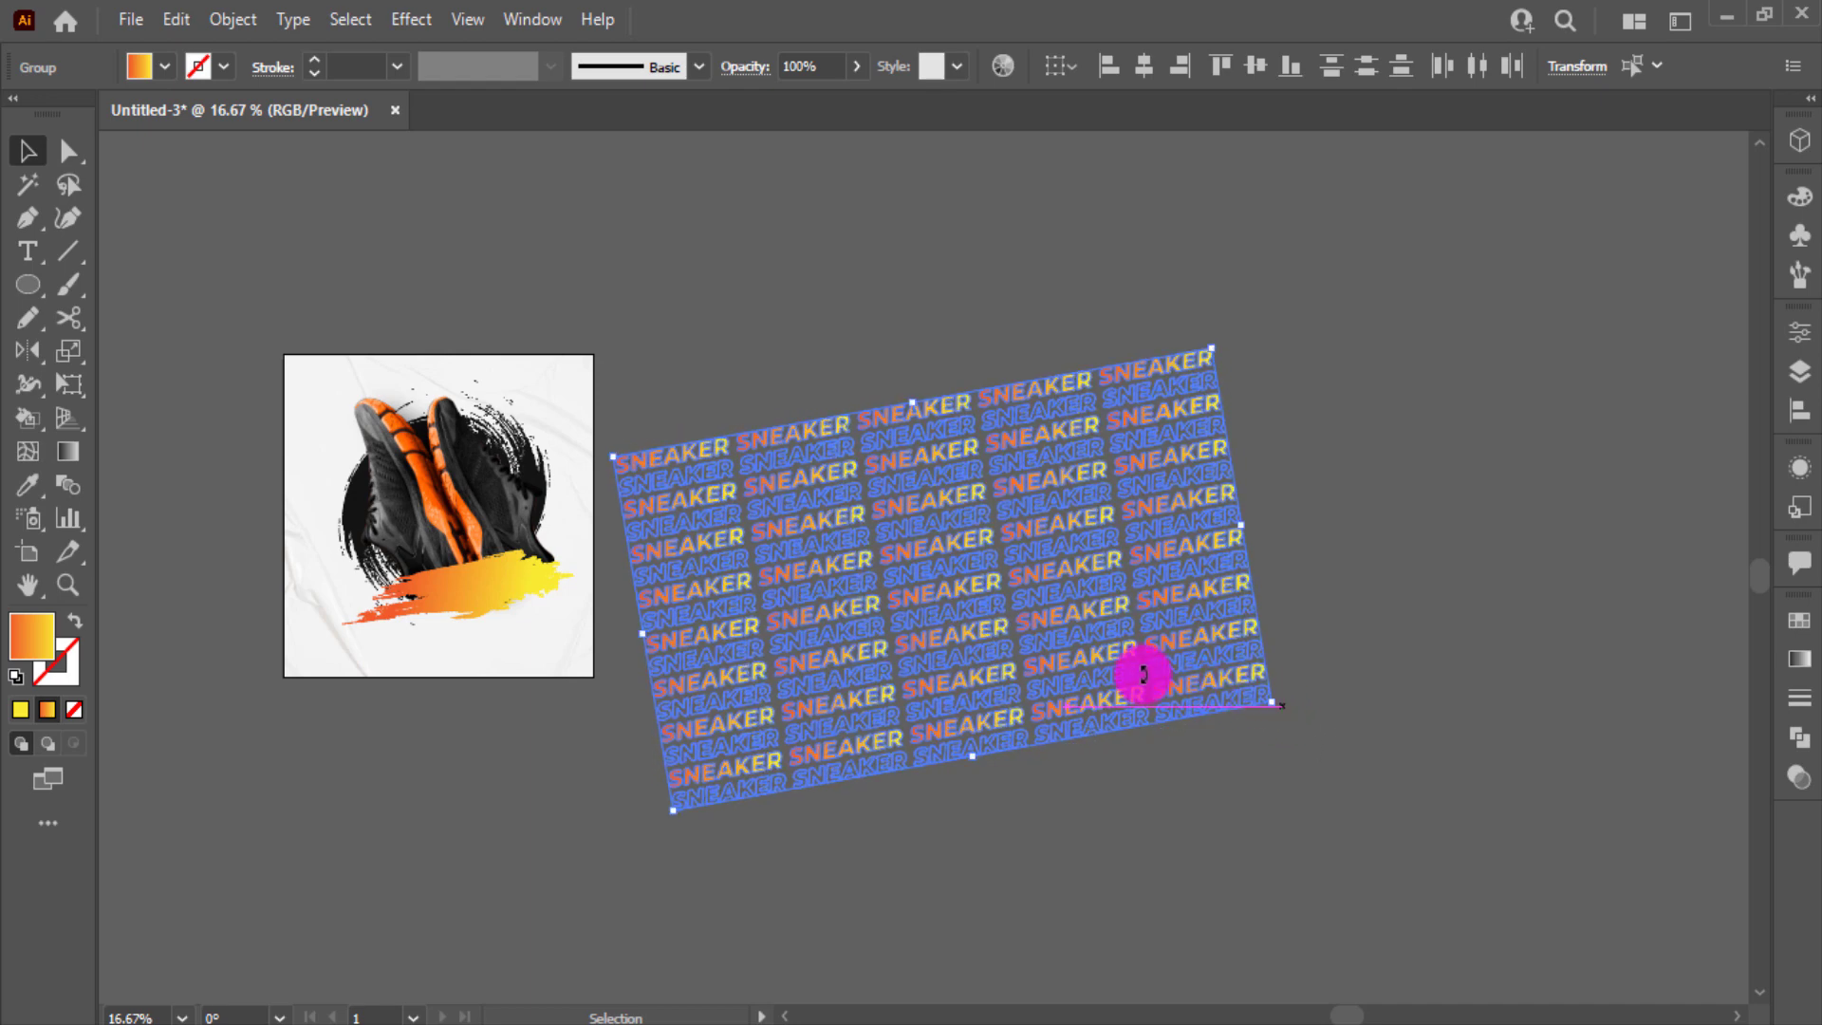
mouse_move(1151, 663)
left_mouse_down()
mouse_move(726, 606)
mouse_move(633, 617)
left_mouse_up()
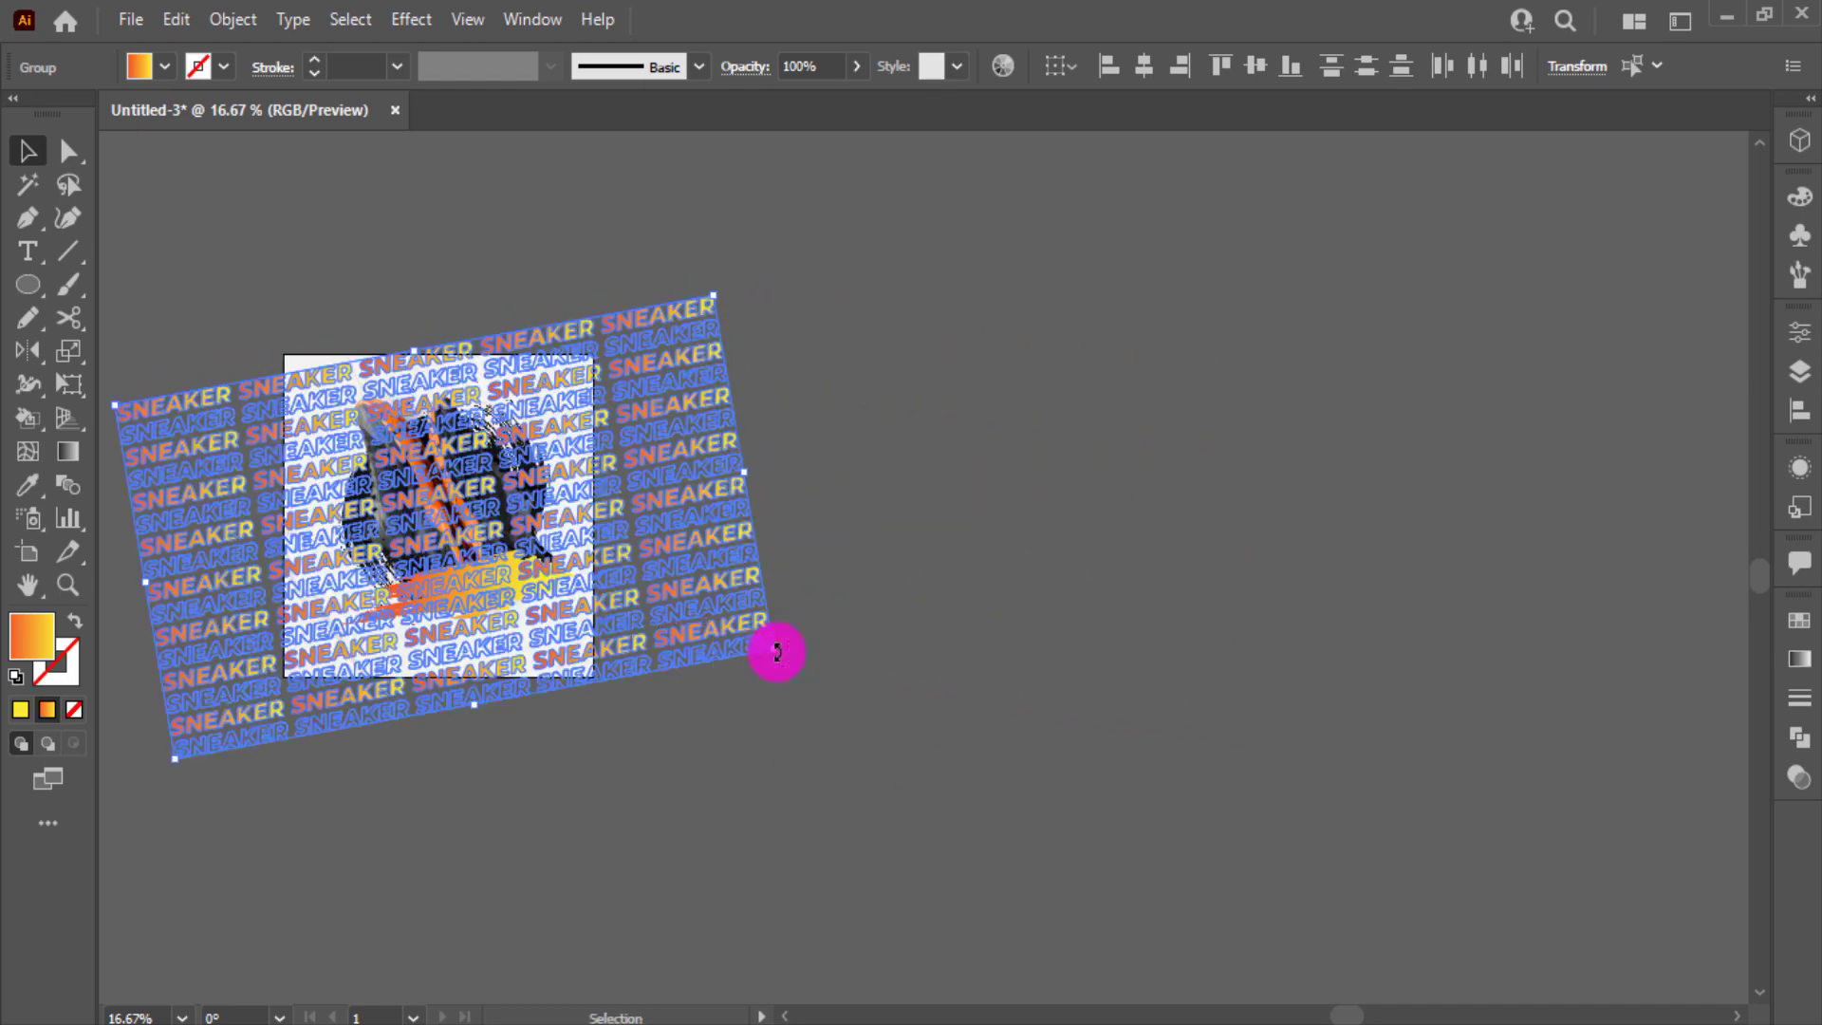
left_click_drag(776, 651, 802, 663)
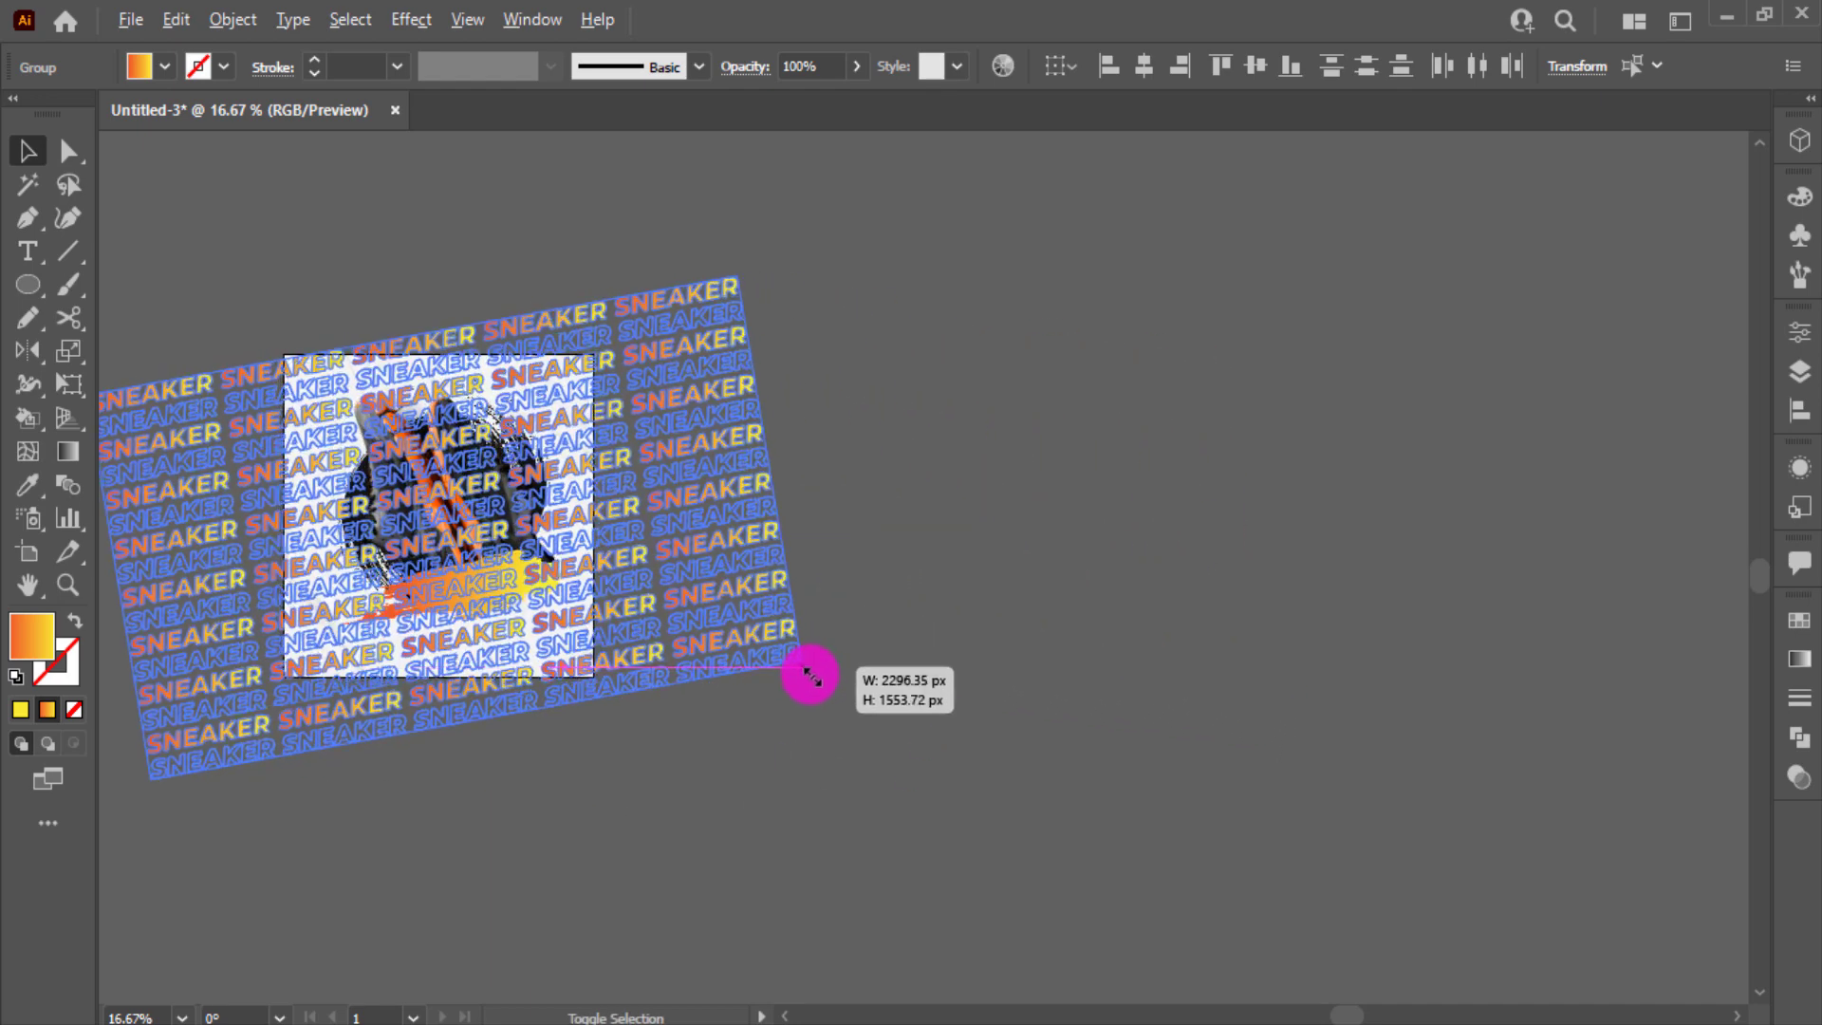
key("ctrl+z")
key("ctrl+z")
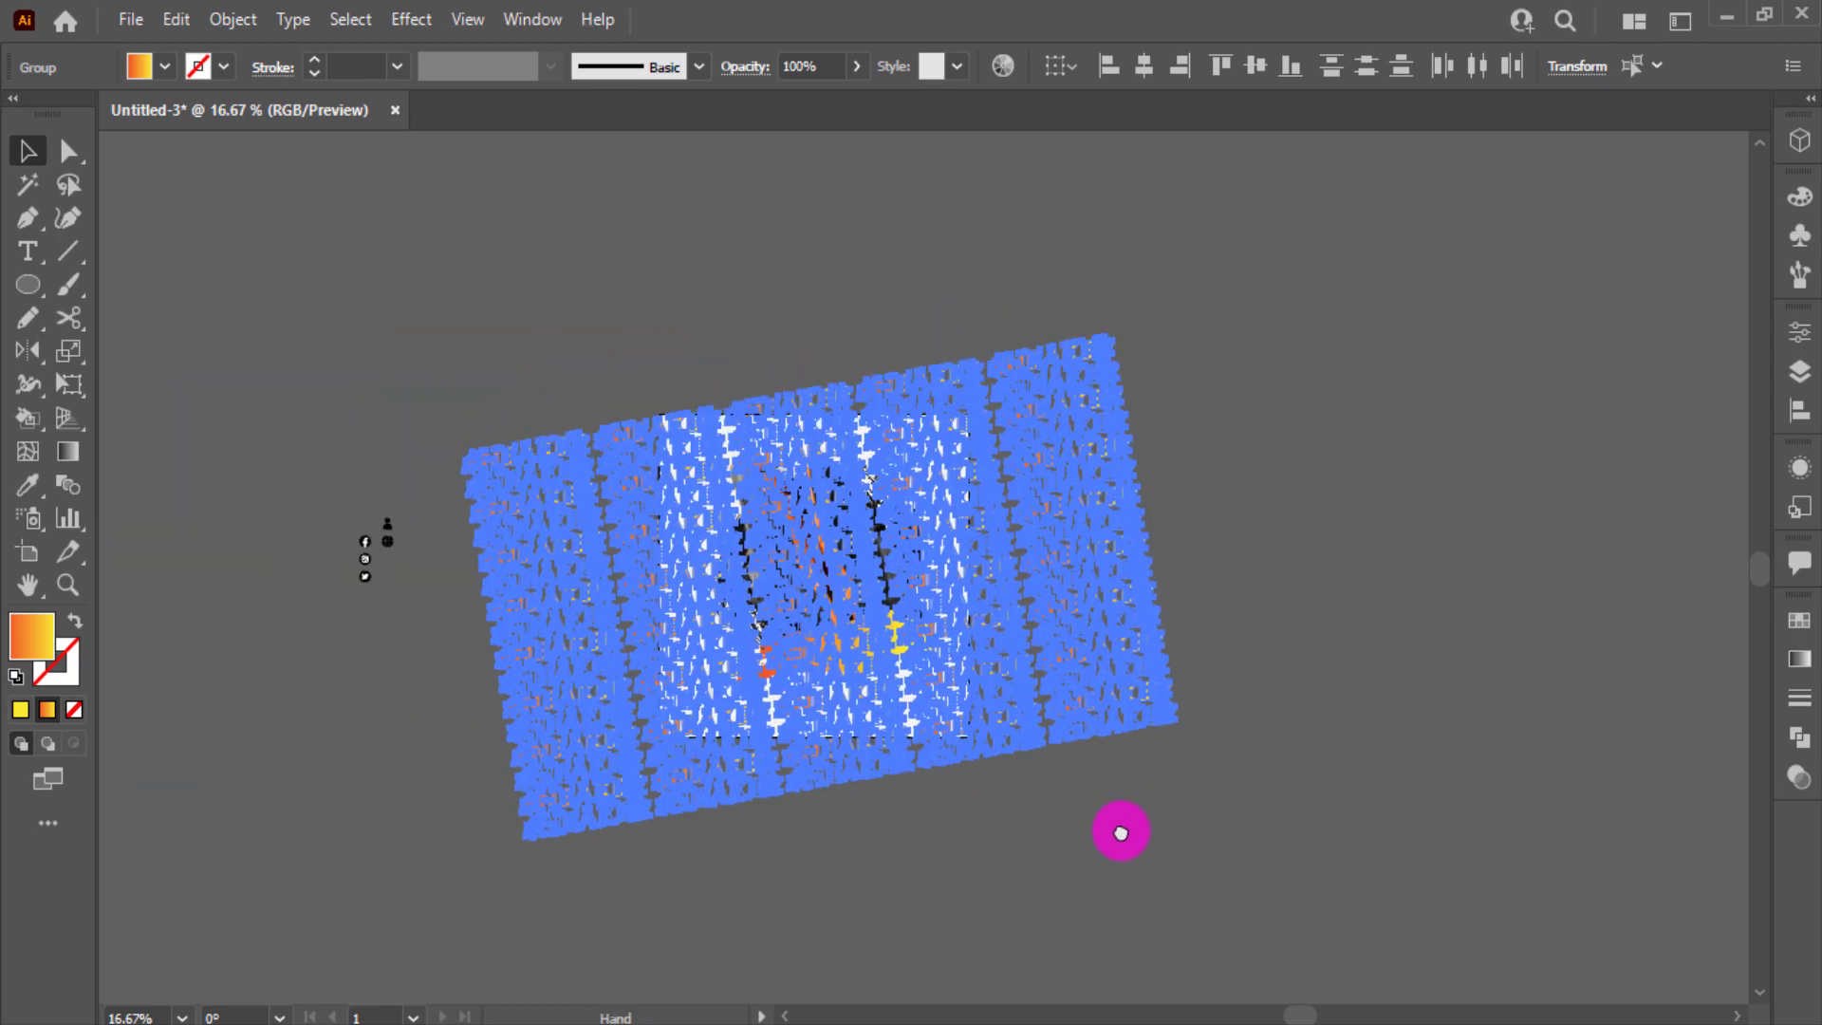
key("ctrl+z")
left_click(992, 804)
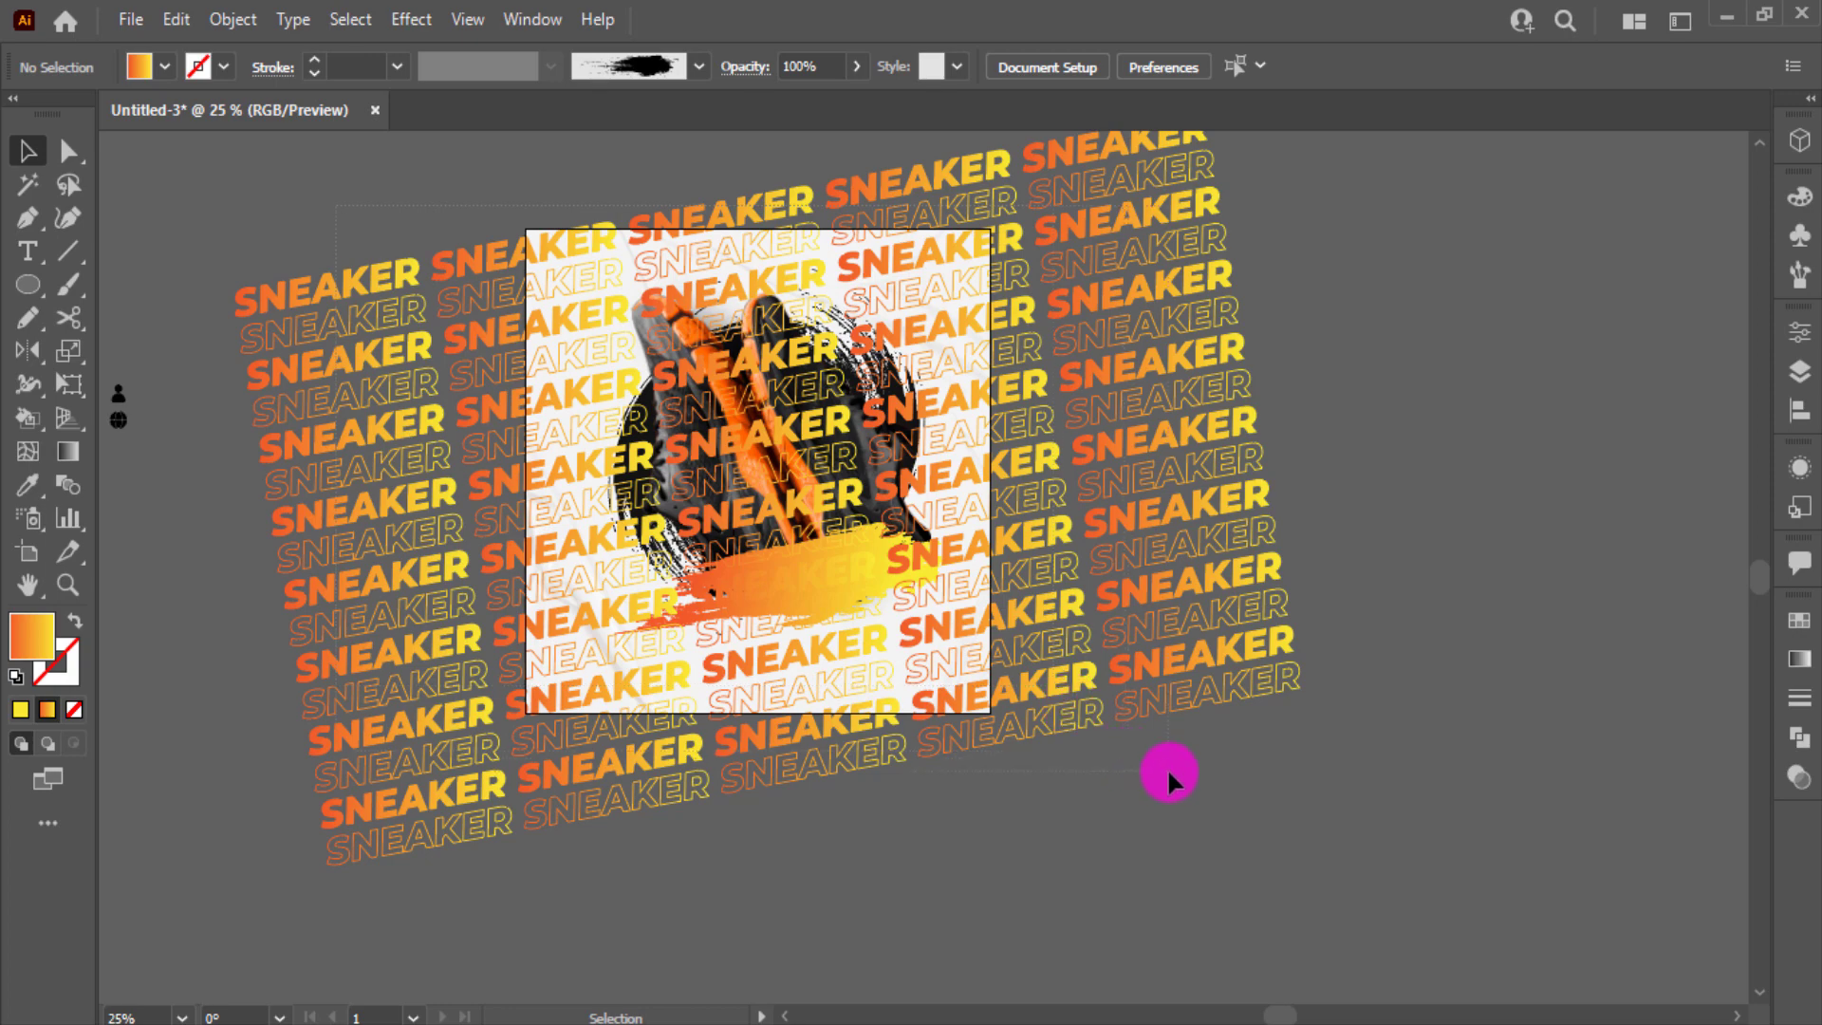
left_click(1103, 706)
scroll(902, 531, "up", 1)
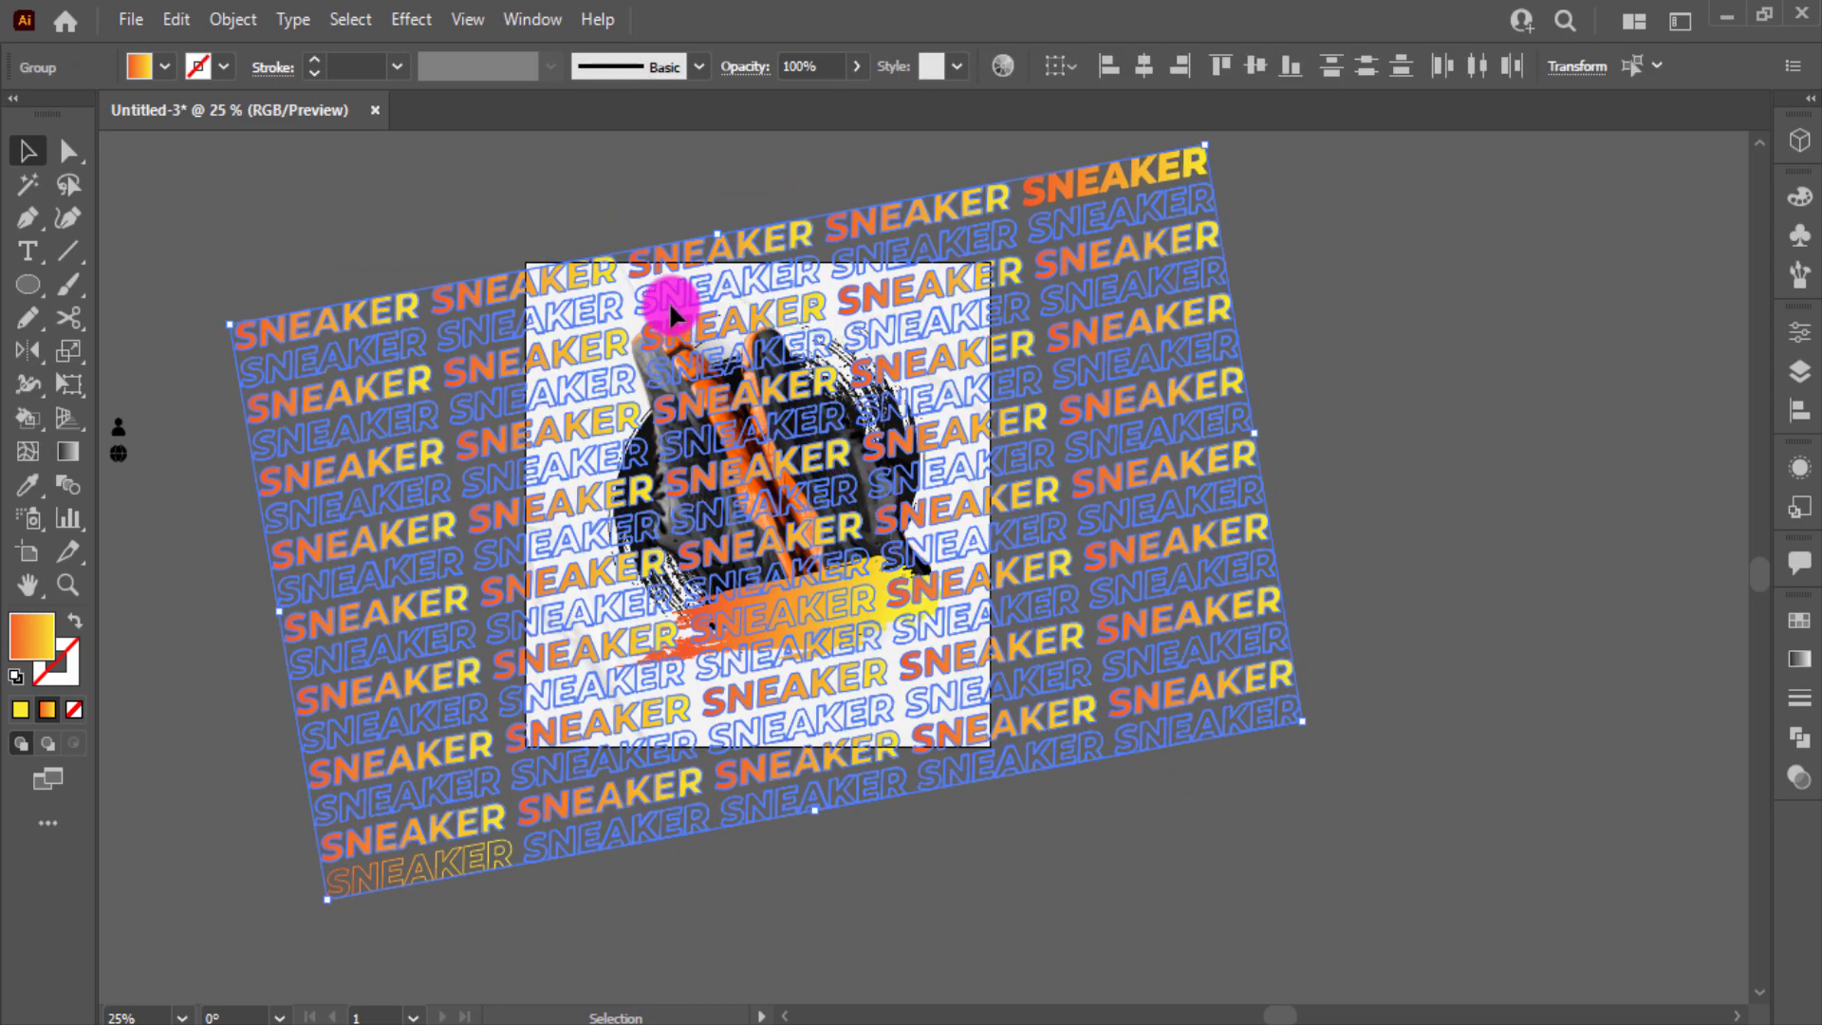
left_click(672, 313)
left_click(631, 383)
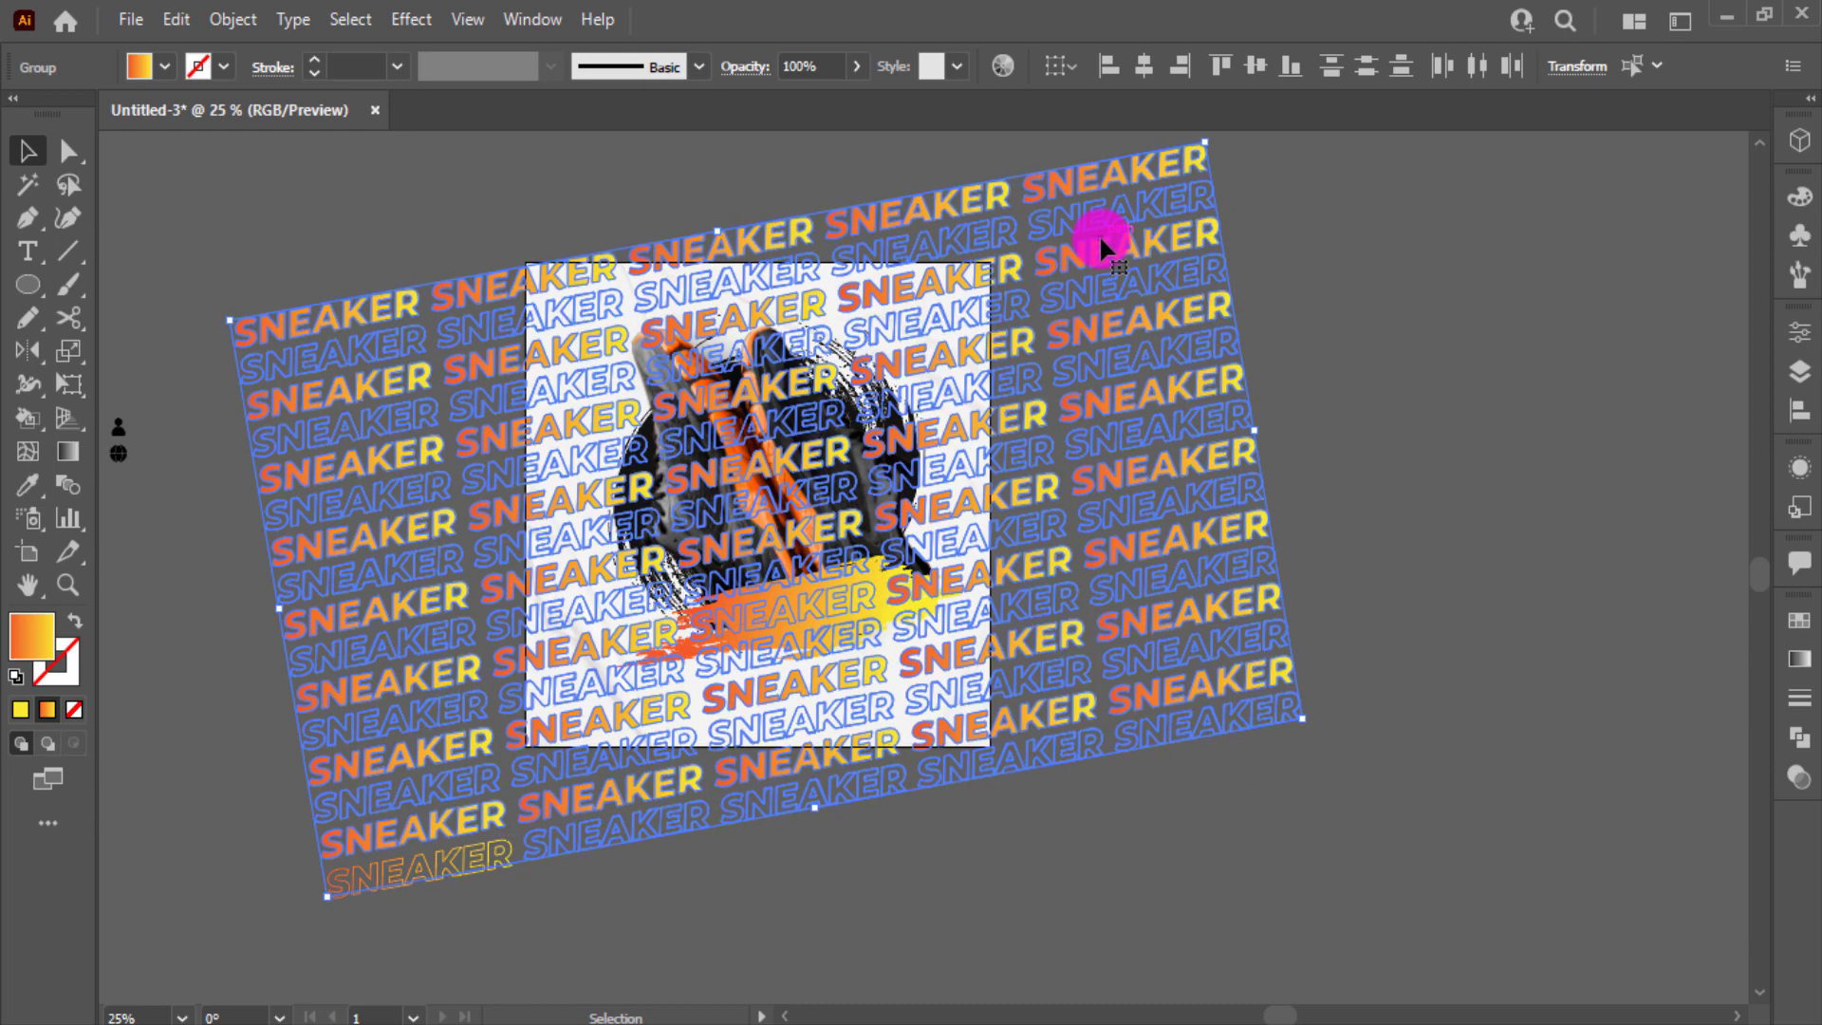
left_click_drag(592, 283, 592, 277)
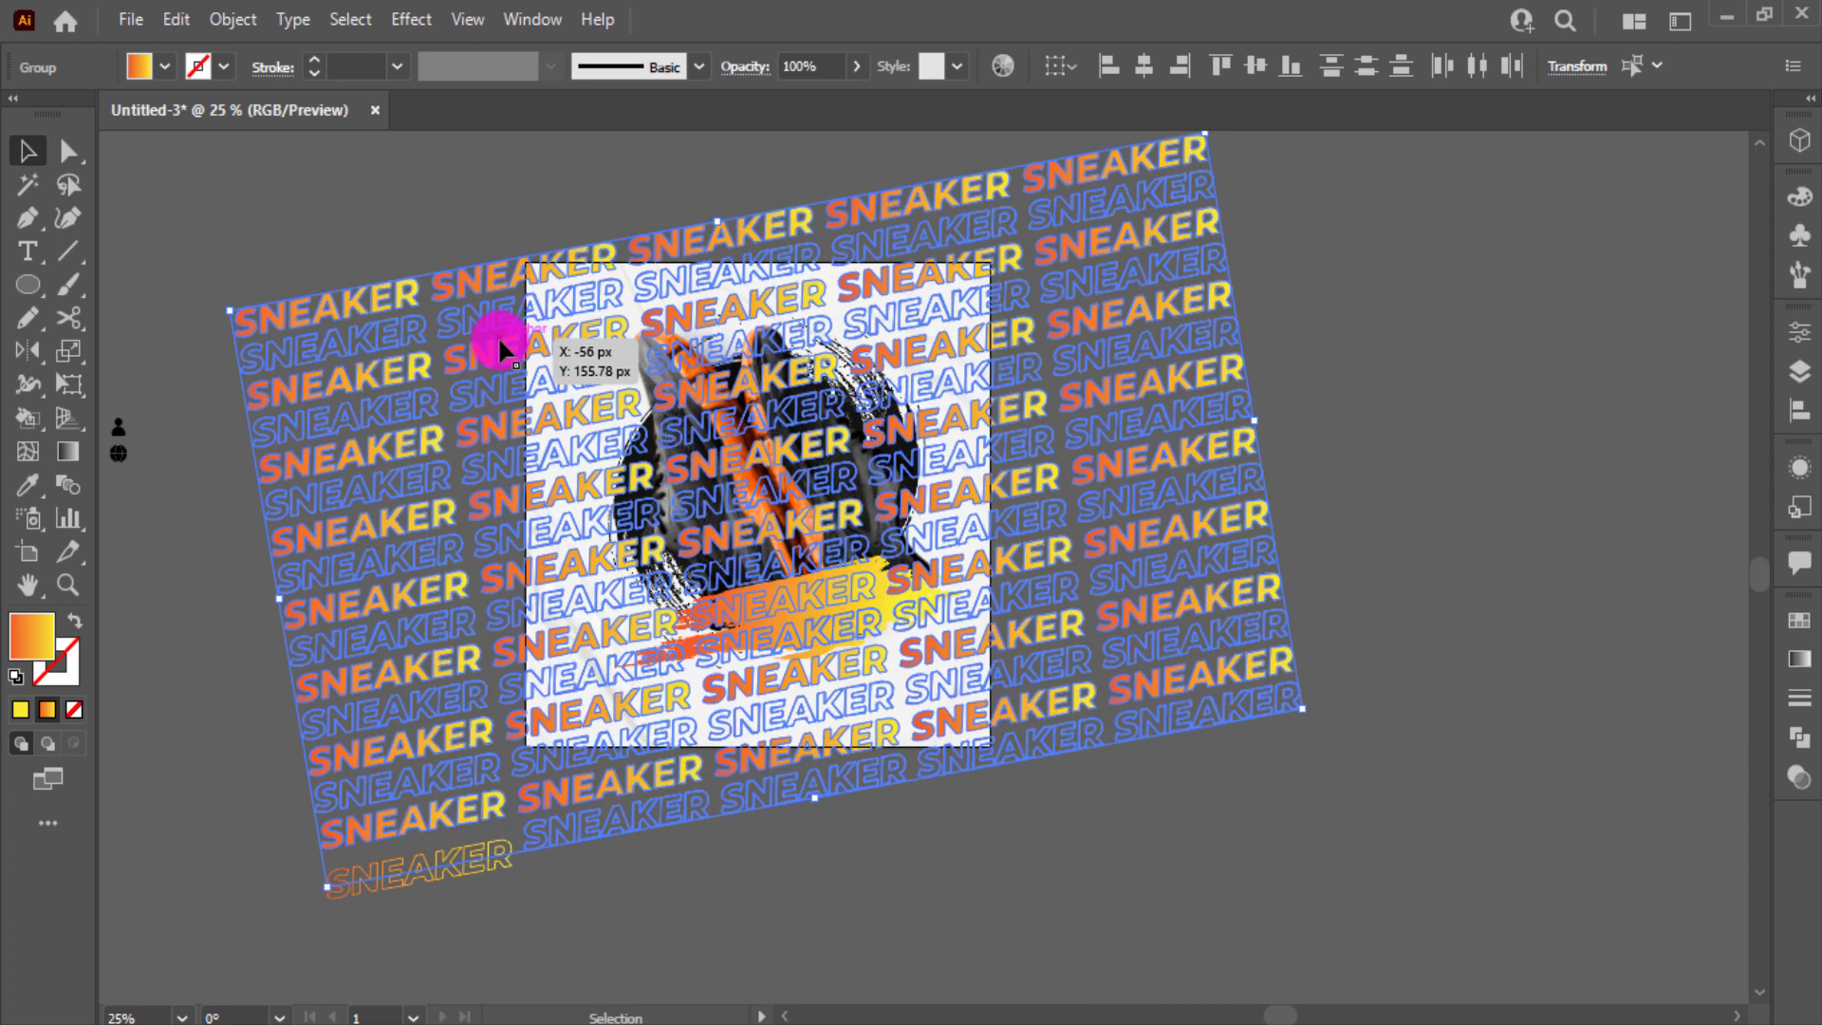
Turn on Trim View and give the SNEAKER pattern Luminosity blend at 64% opacity
left_click(470, 28)
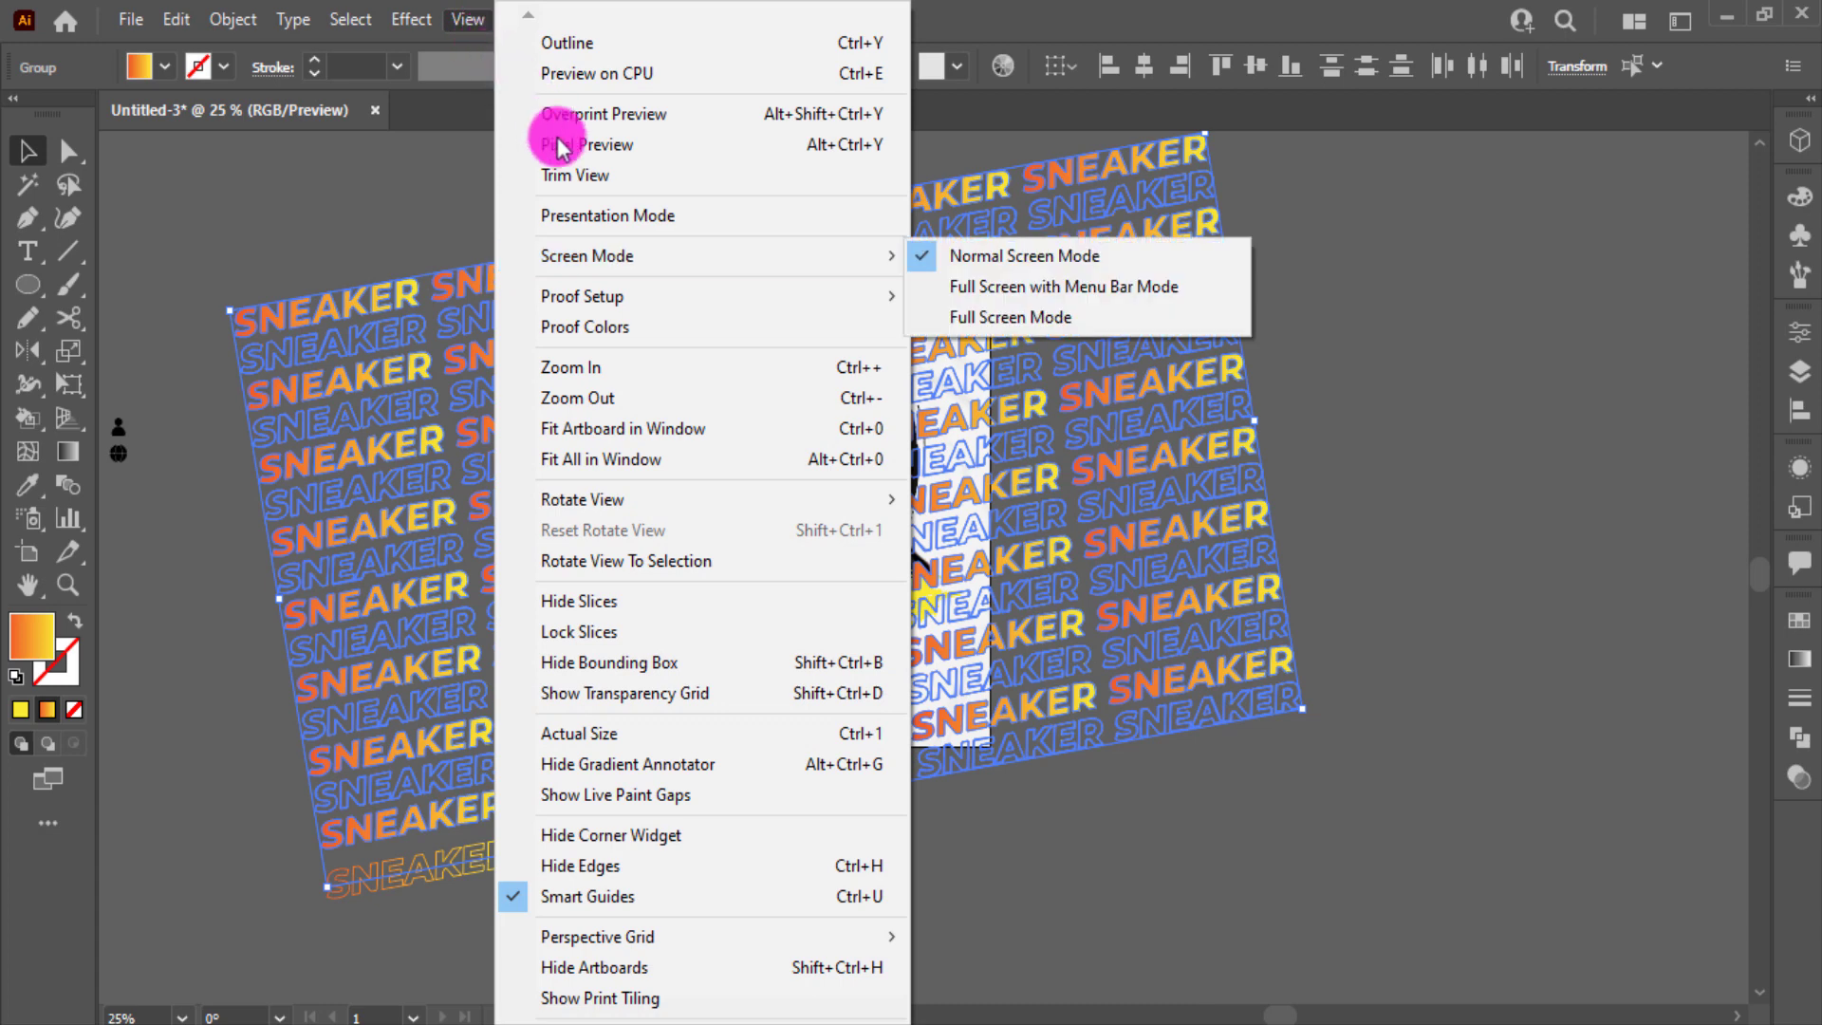
left_click(595, 176)
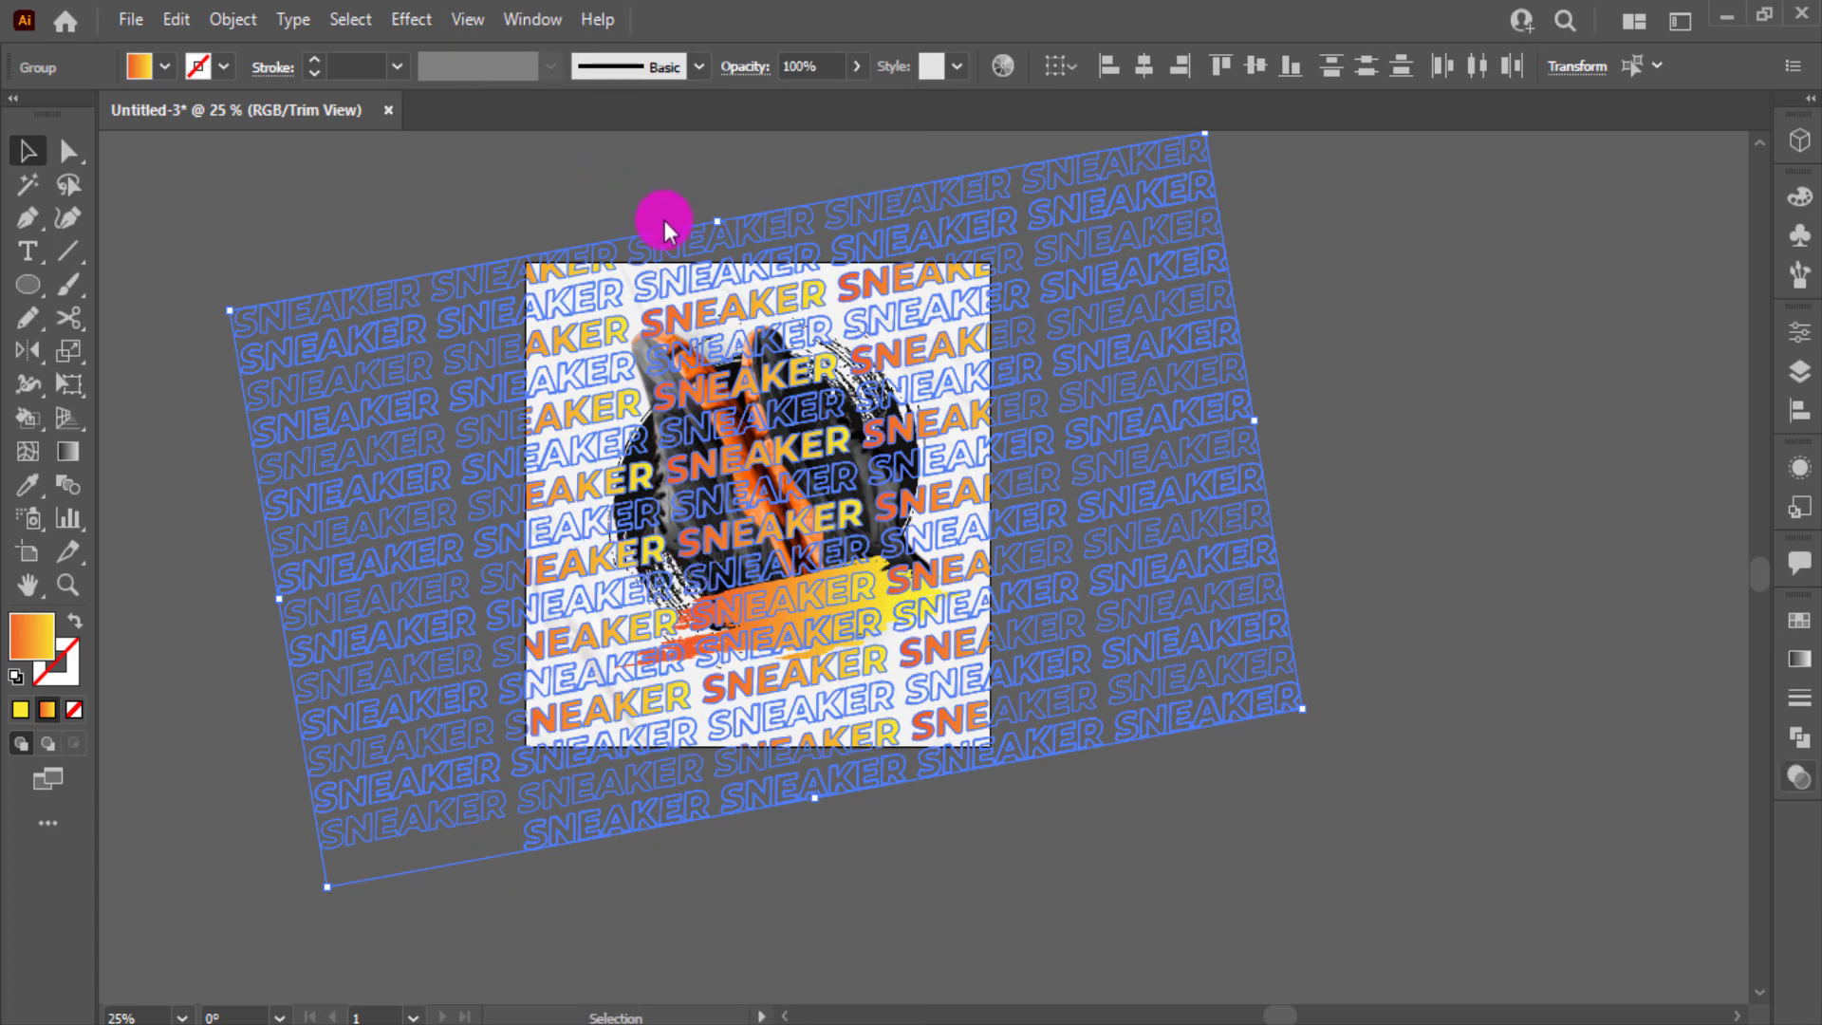
left_click(1796, 782)
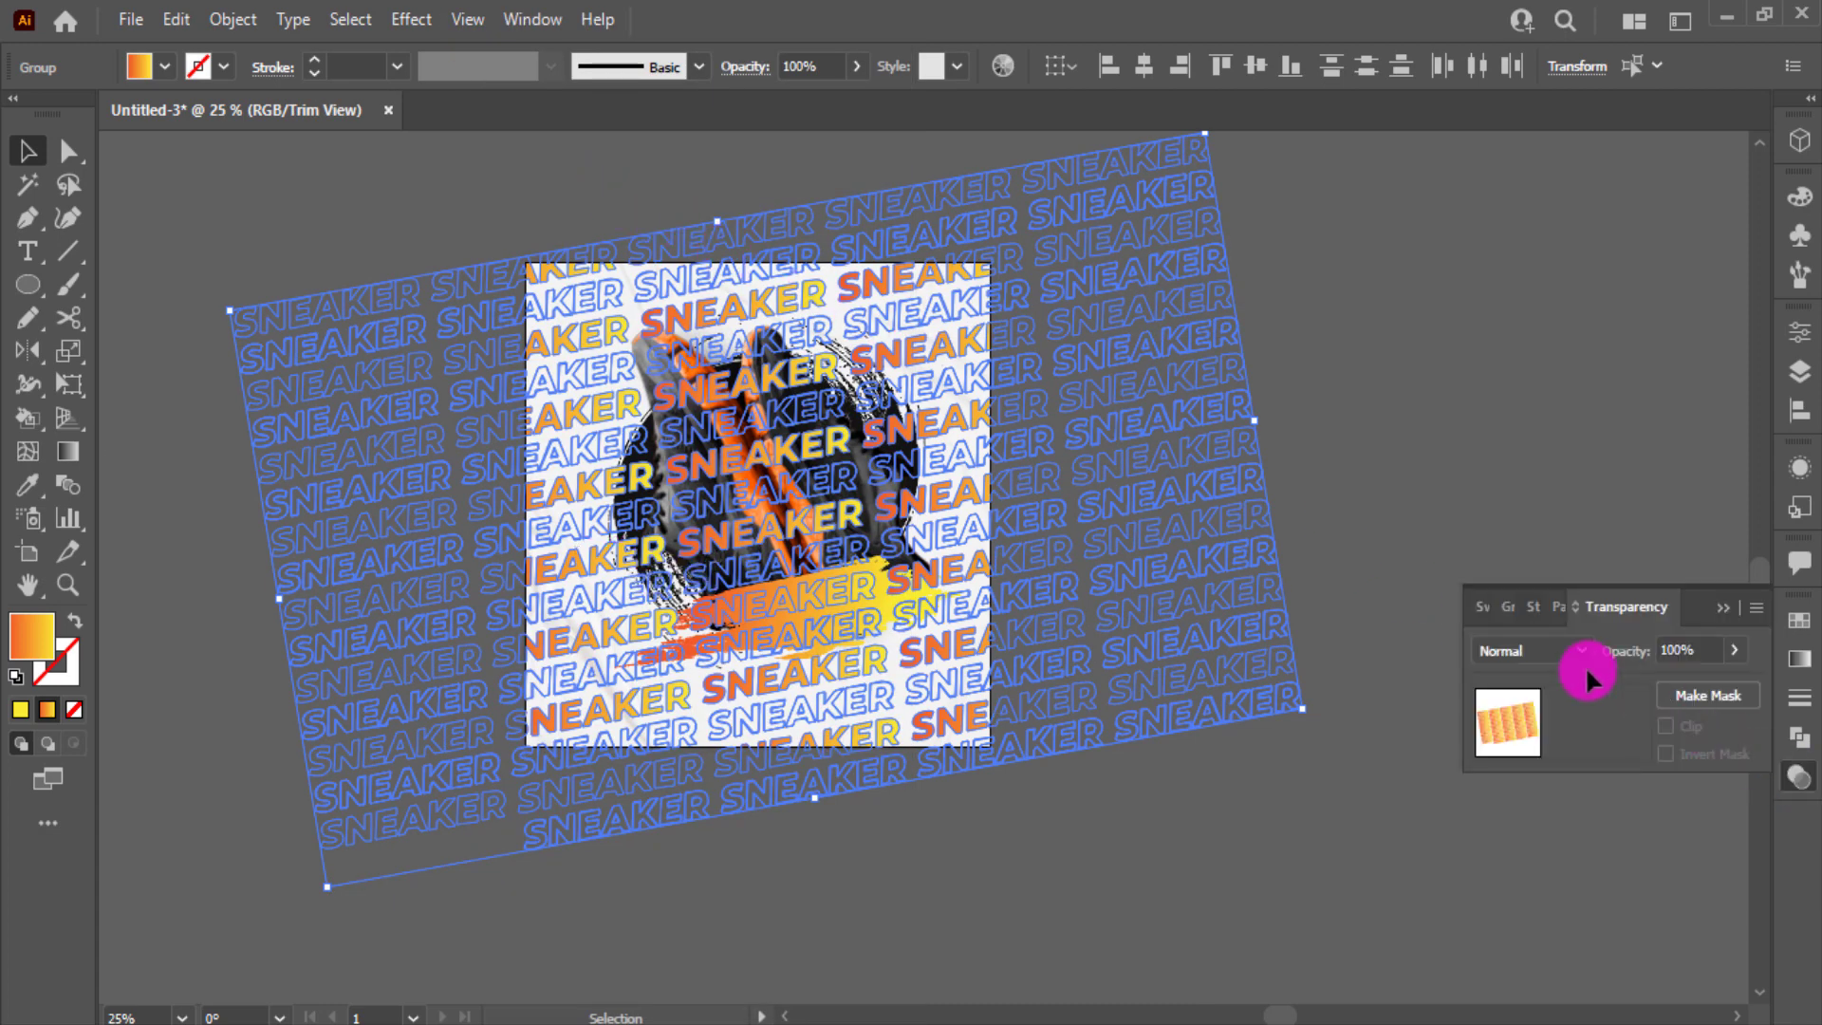
left_click(1518, 653)
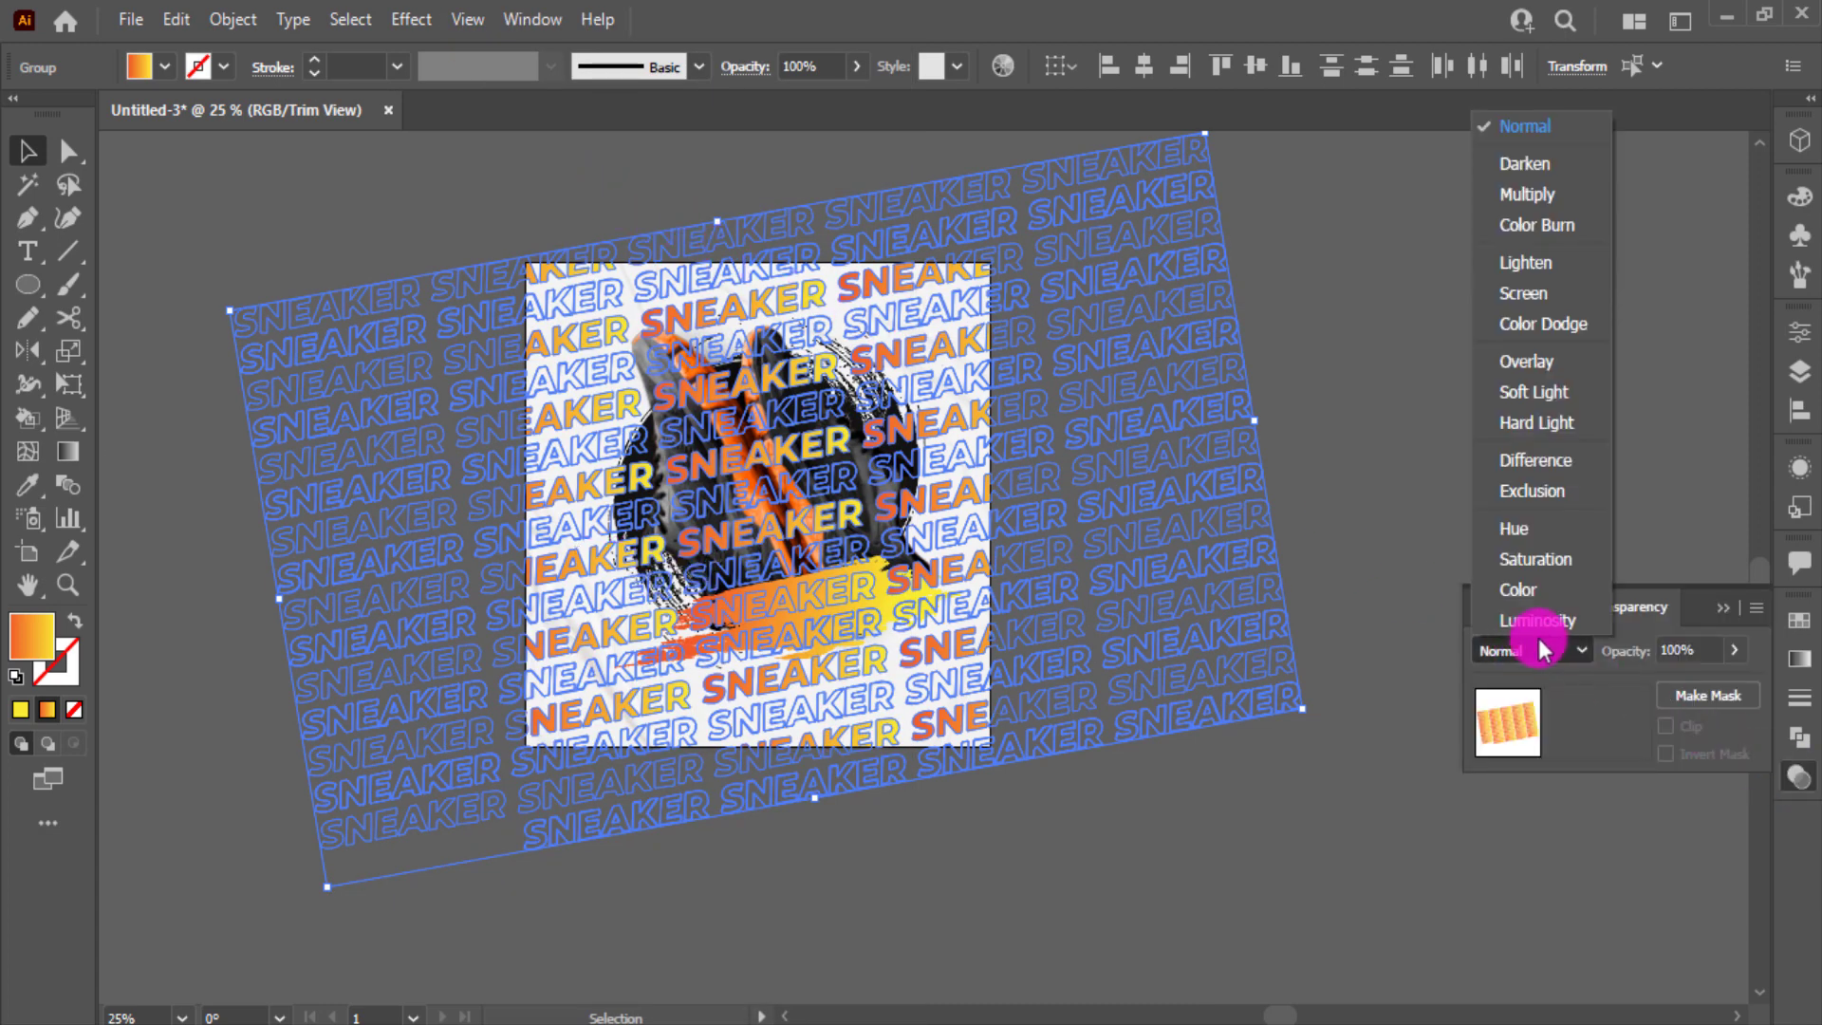
left_click(1732, 660)
left_click(1694, 684)
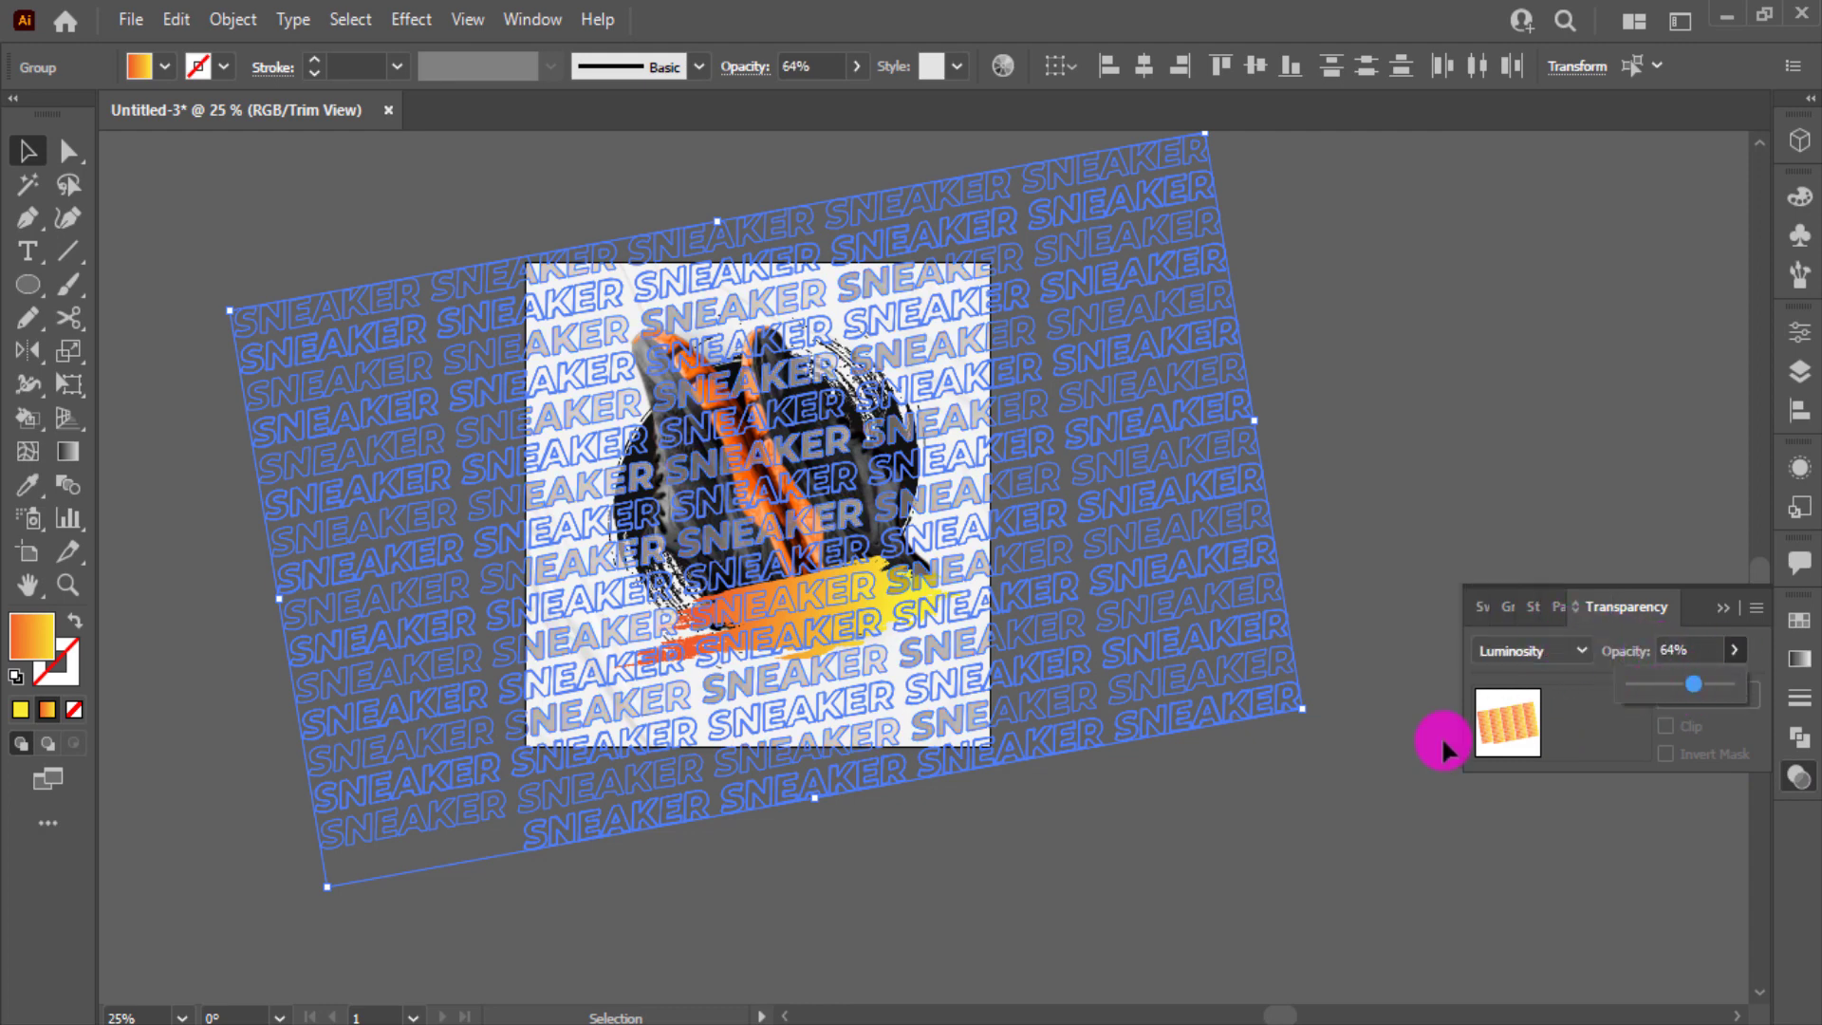
left_click(740, 901)
Preview the poster, then group the SNEAKER pattern objects
left_click(829, 834)
key("ctrl+equal")
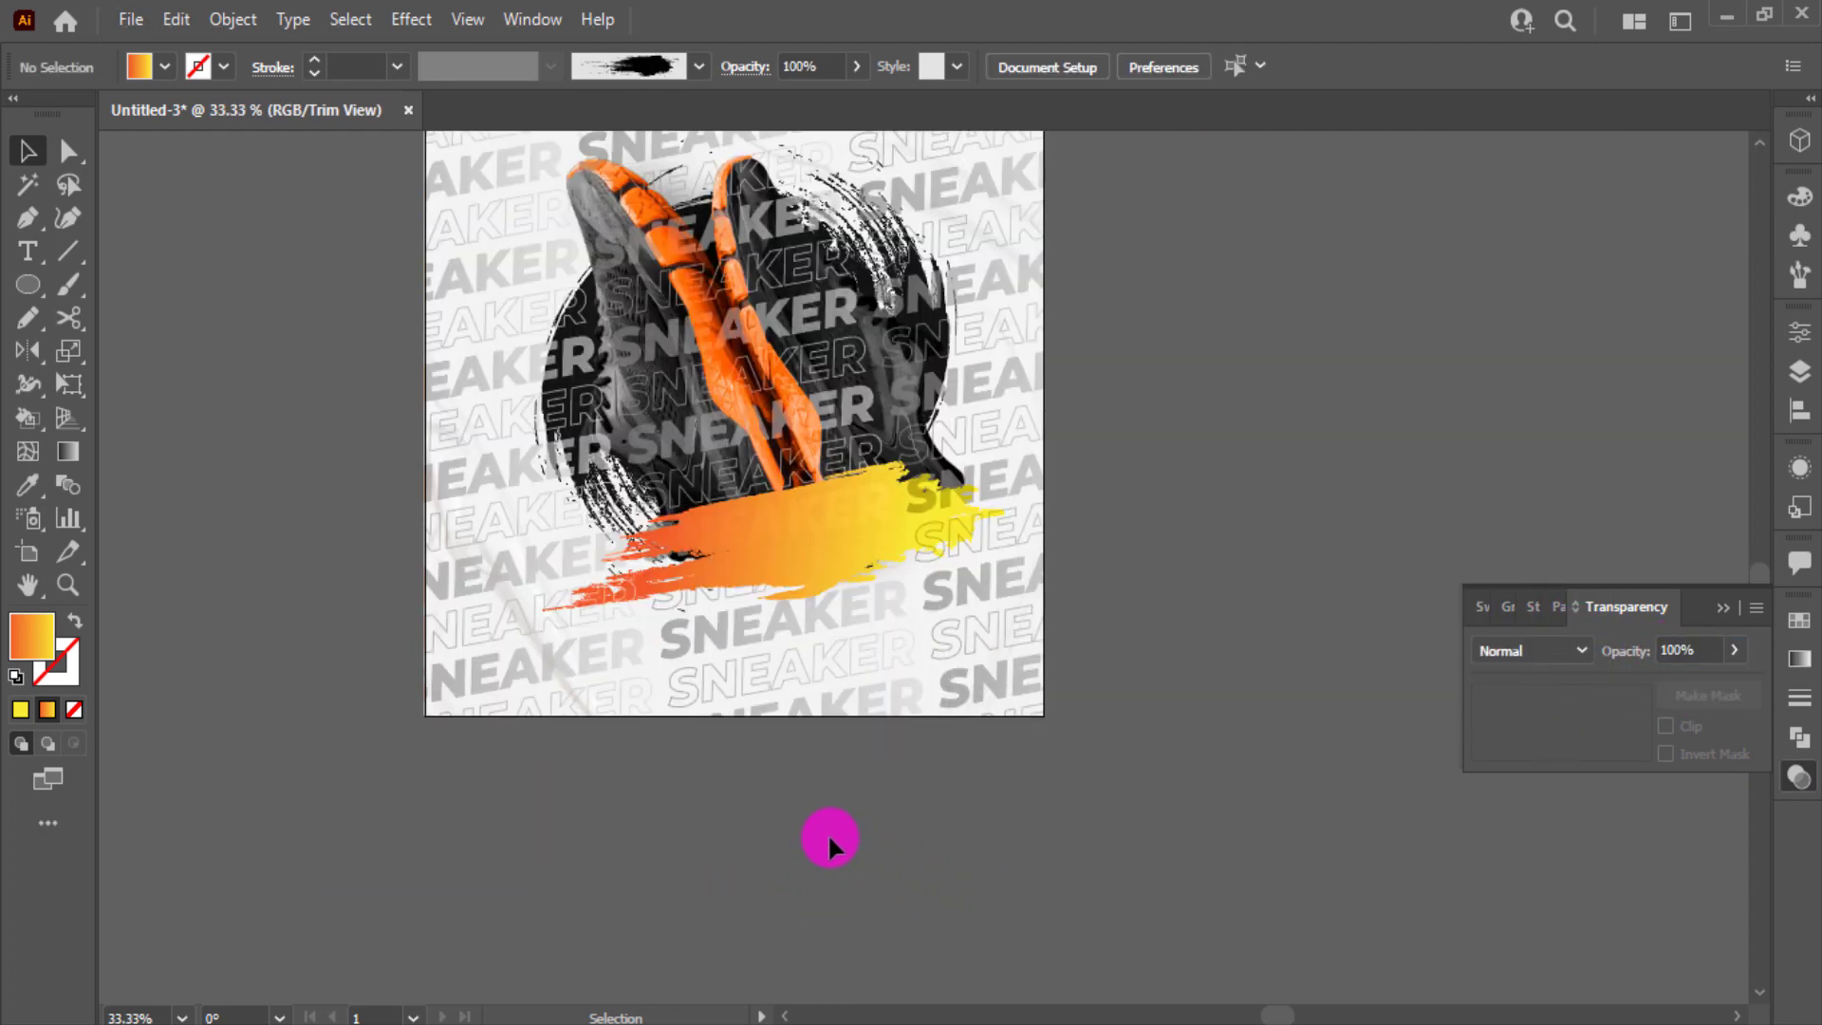
key("ctrl+minus")
left_click(1051, 761)
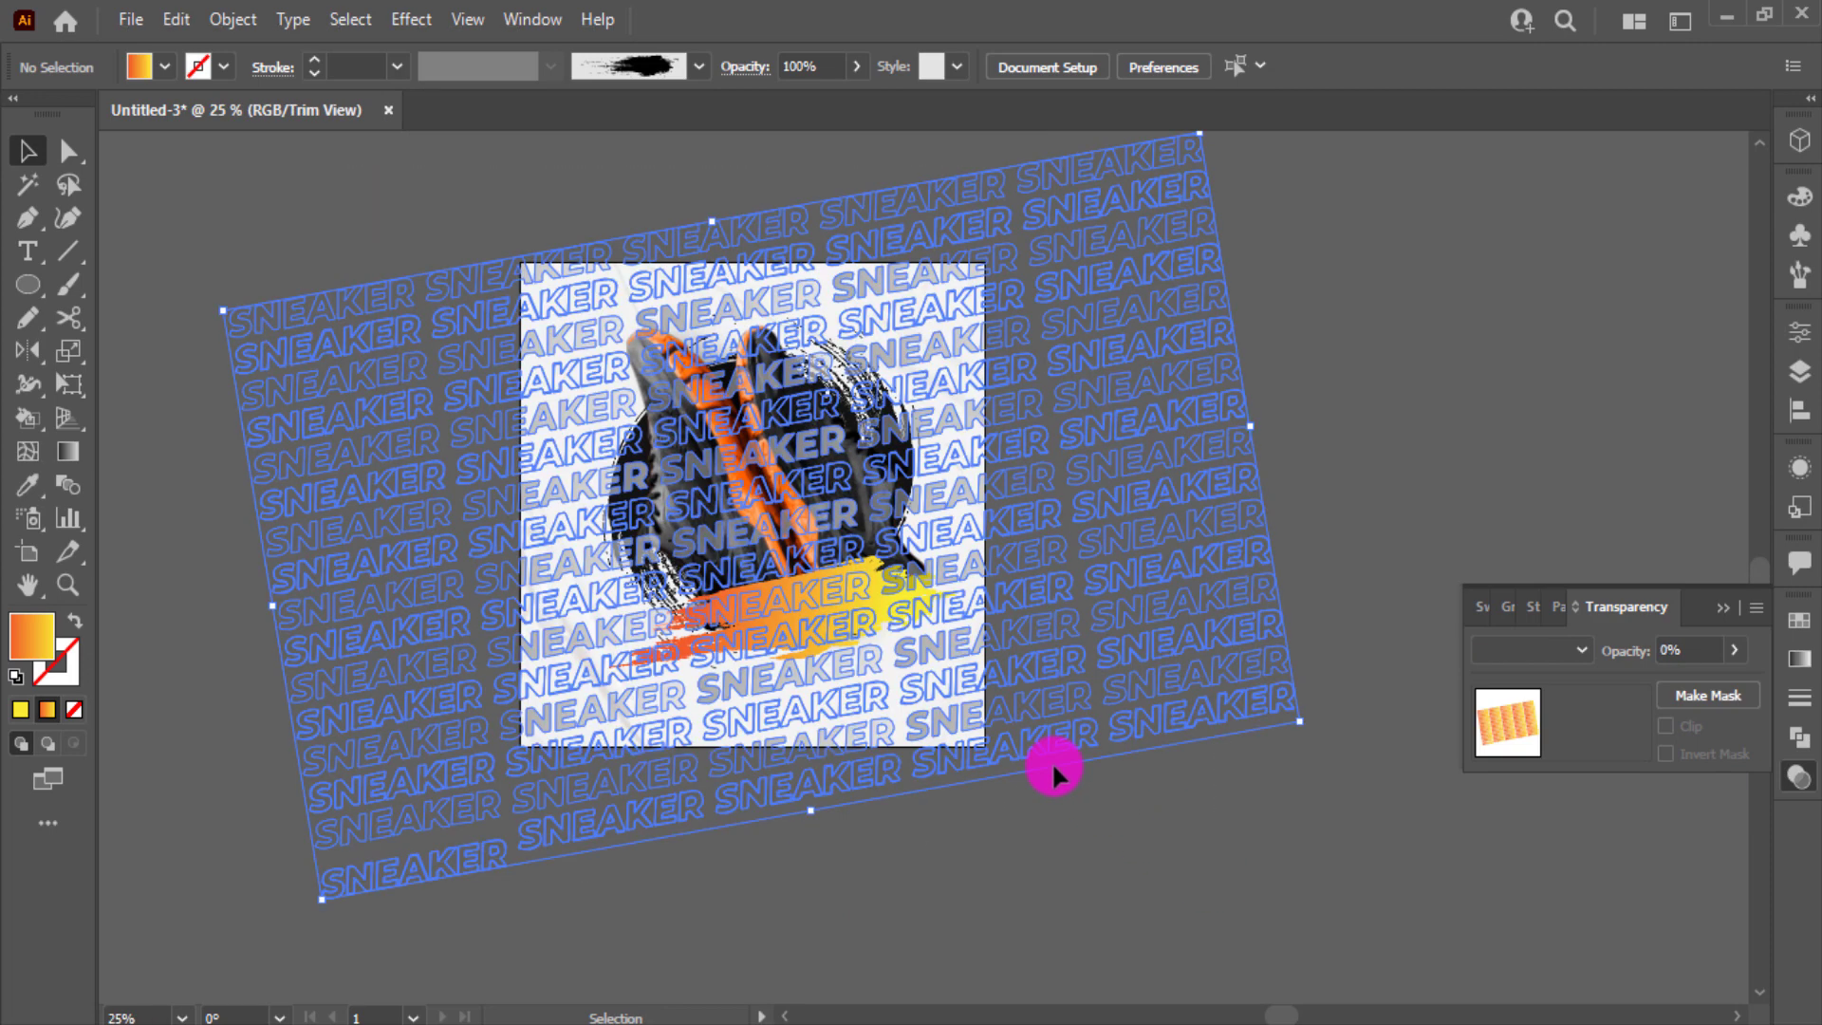
right_click(938, 685)
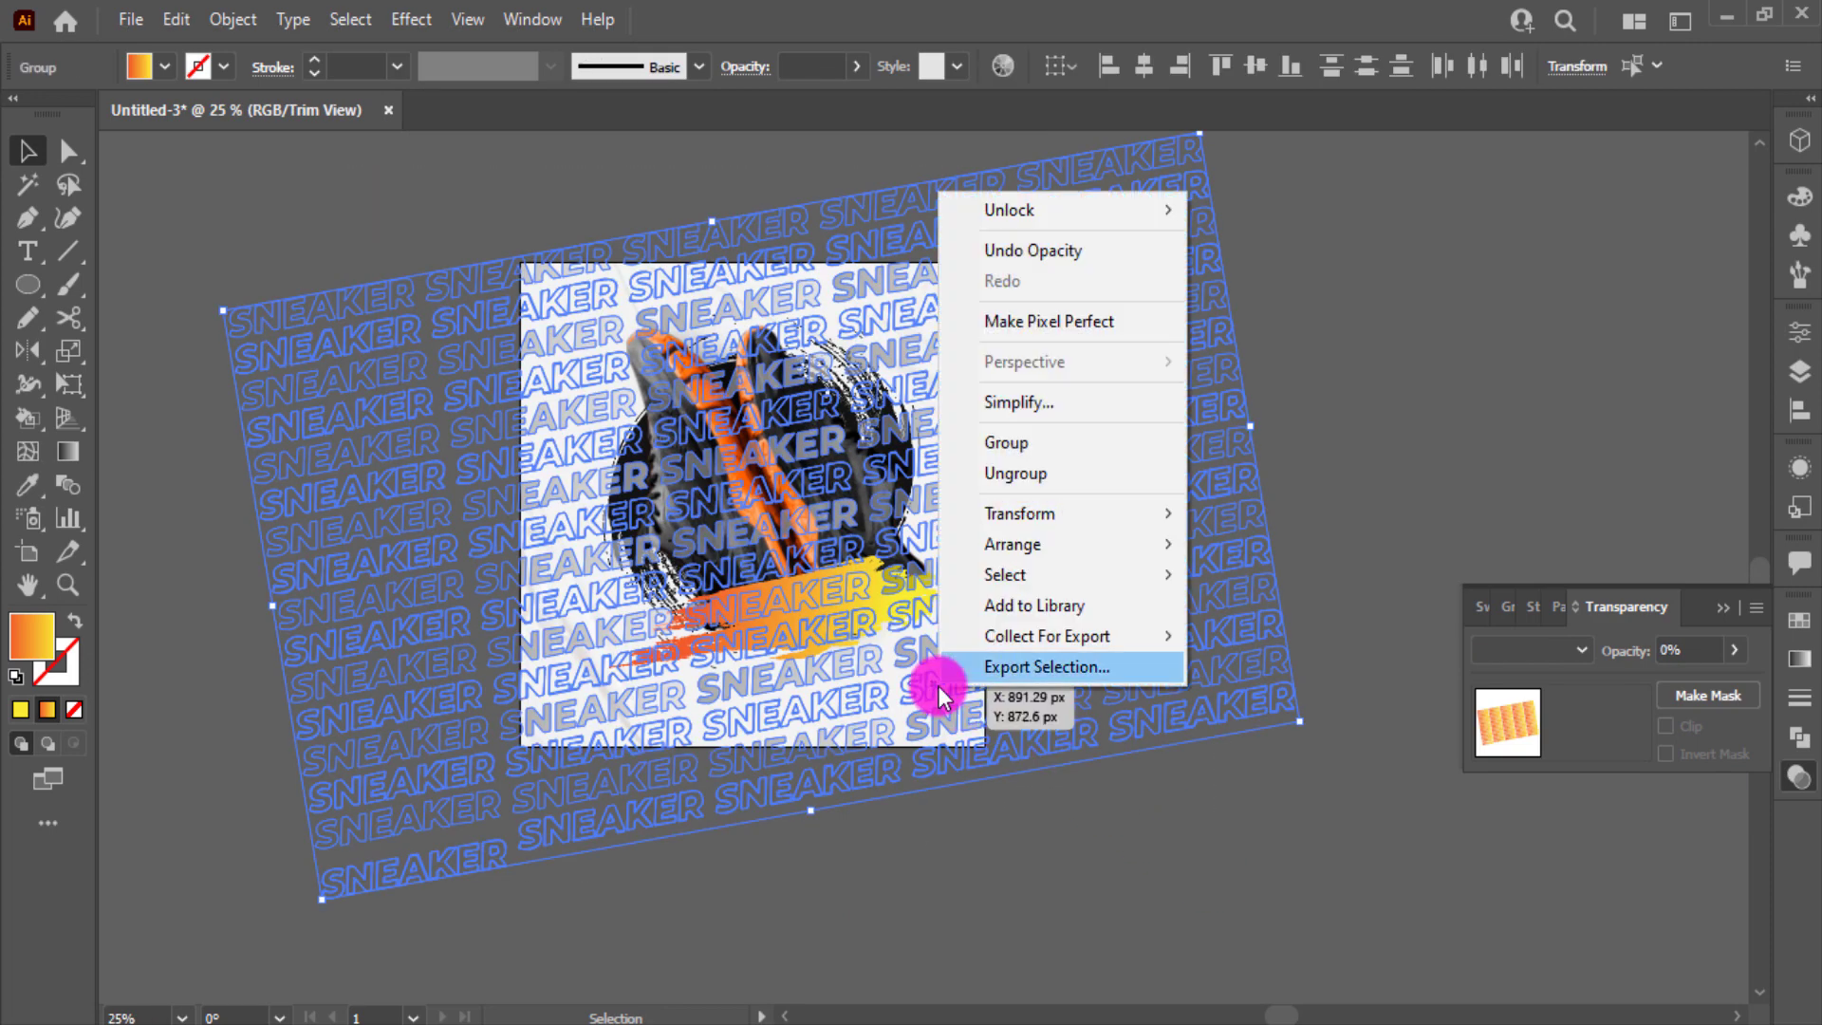
left_click(1051, 451)
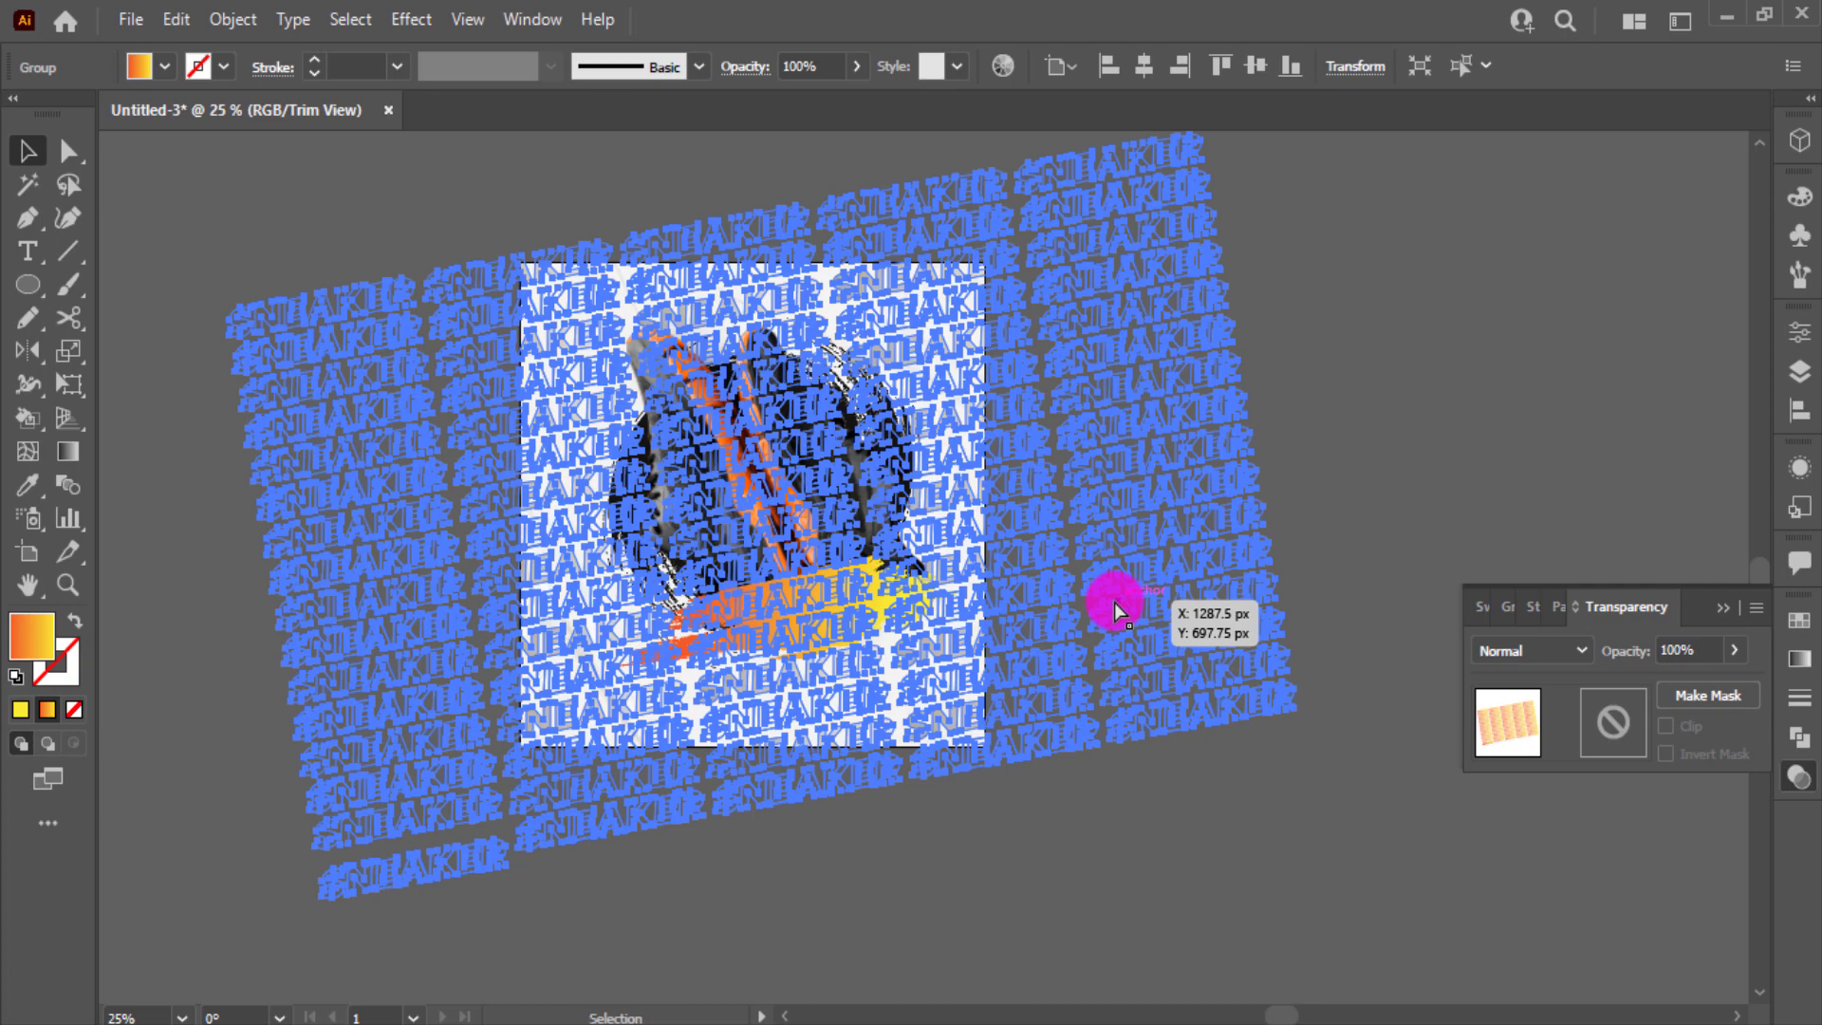
Set the grouped SNEAKER pattern's opacity to 69% and select everything on the poster
left_click(1139, 787)
key("ctrl+0")
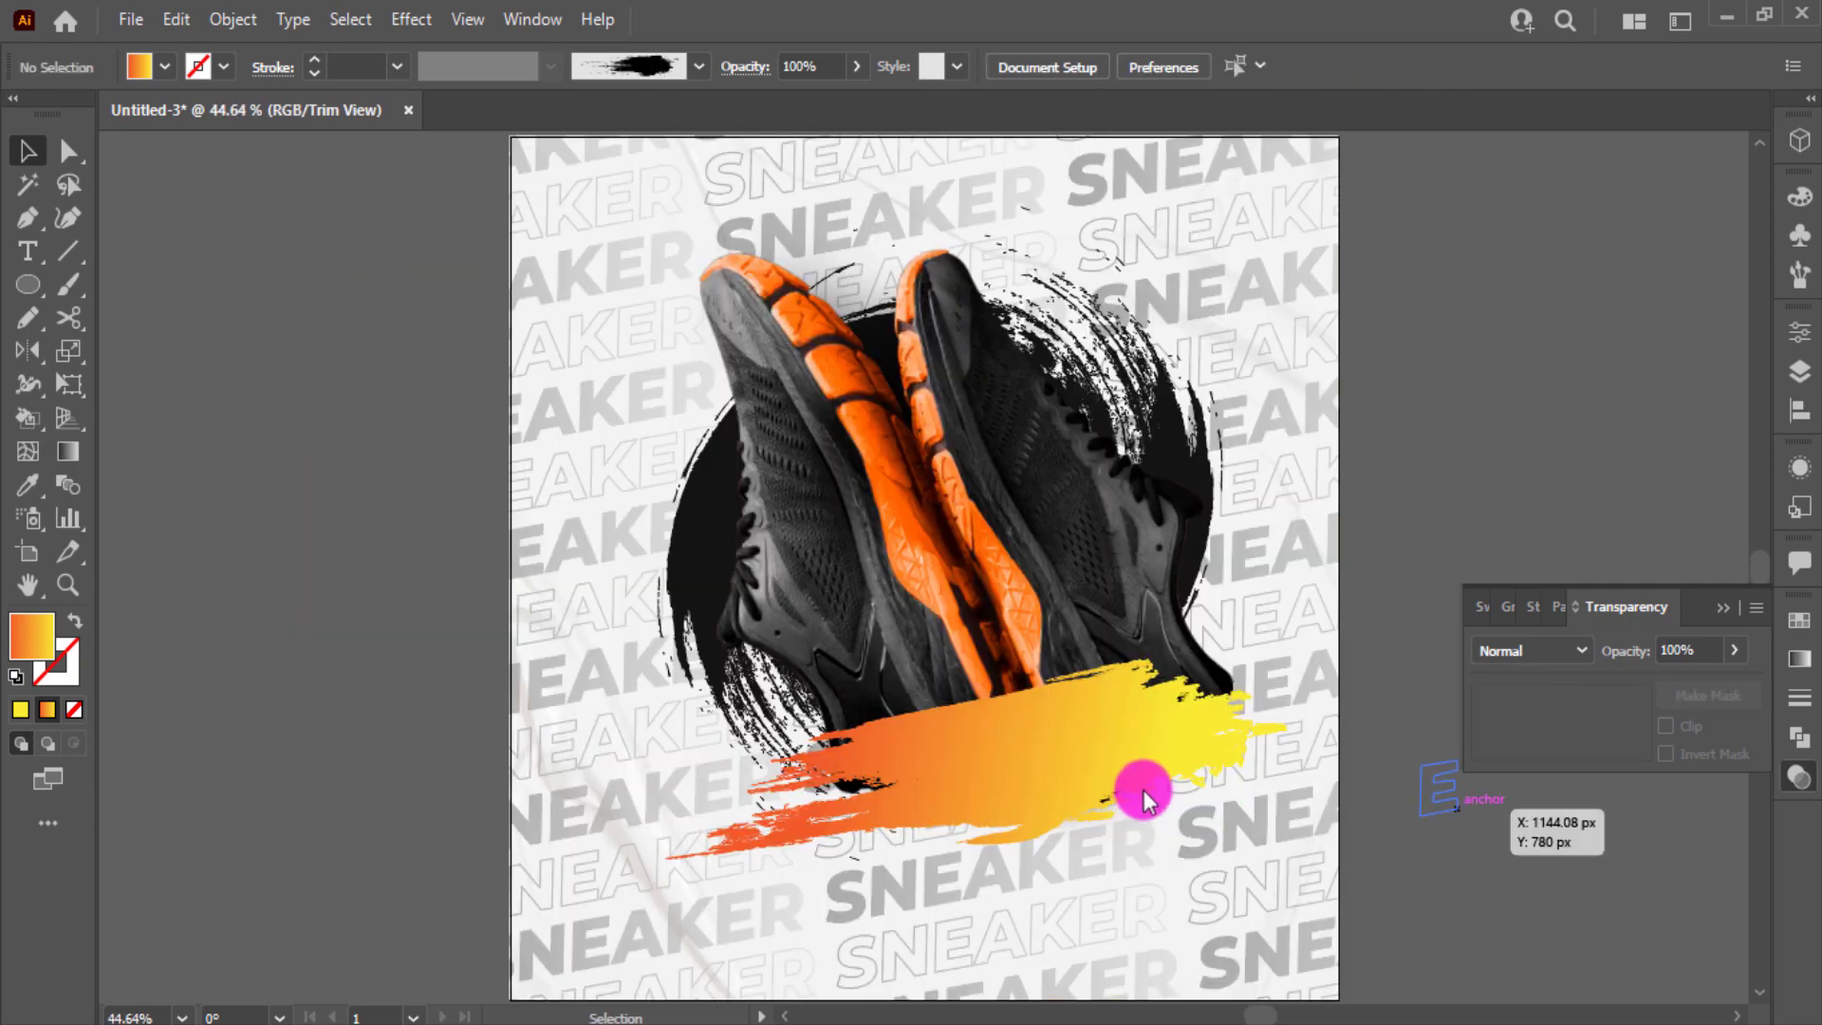
left_click(1307, 572)
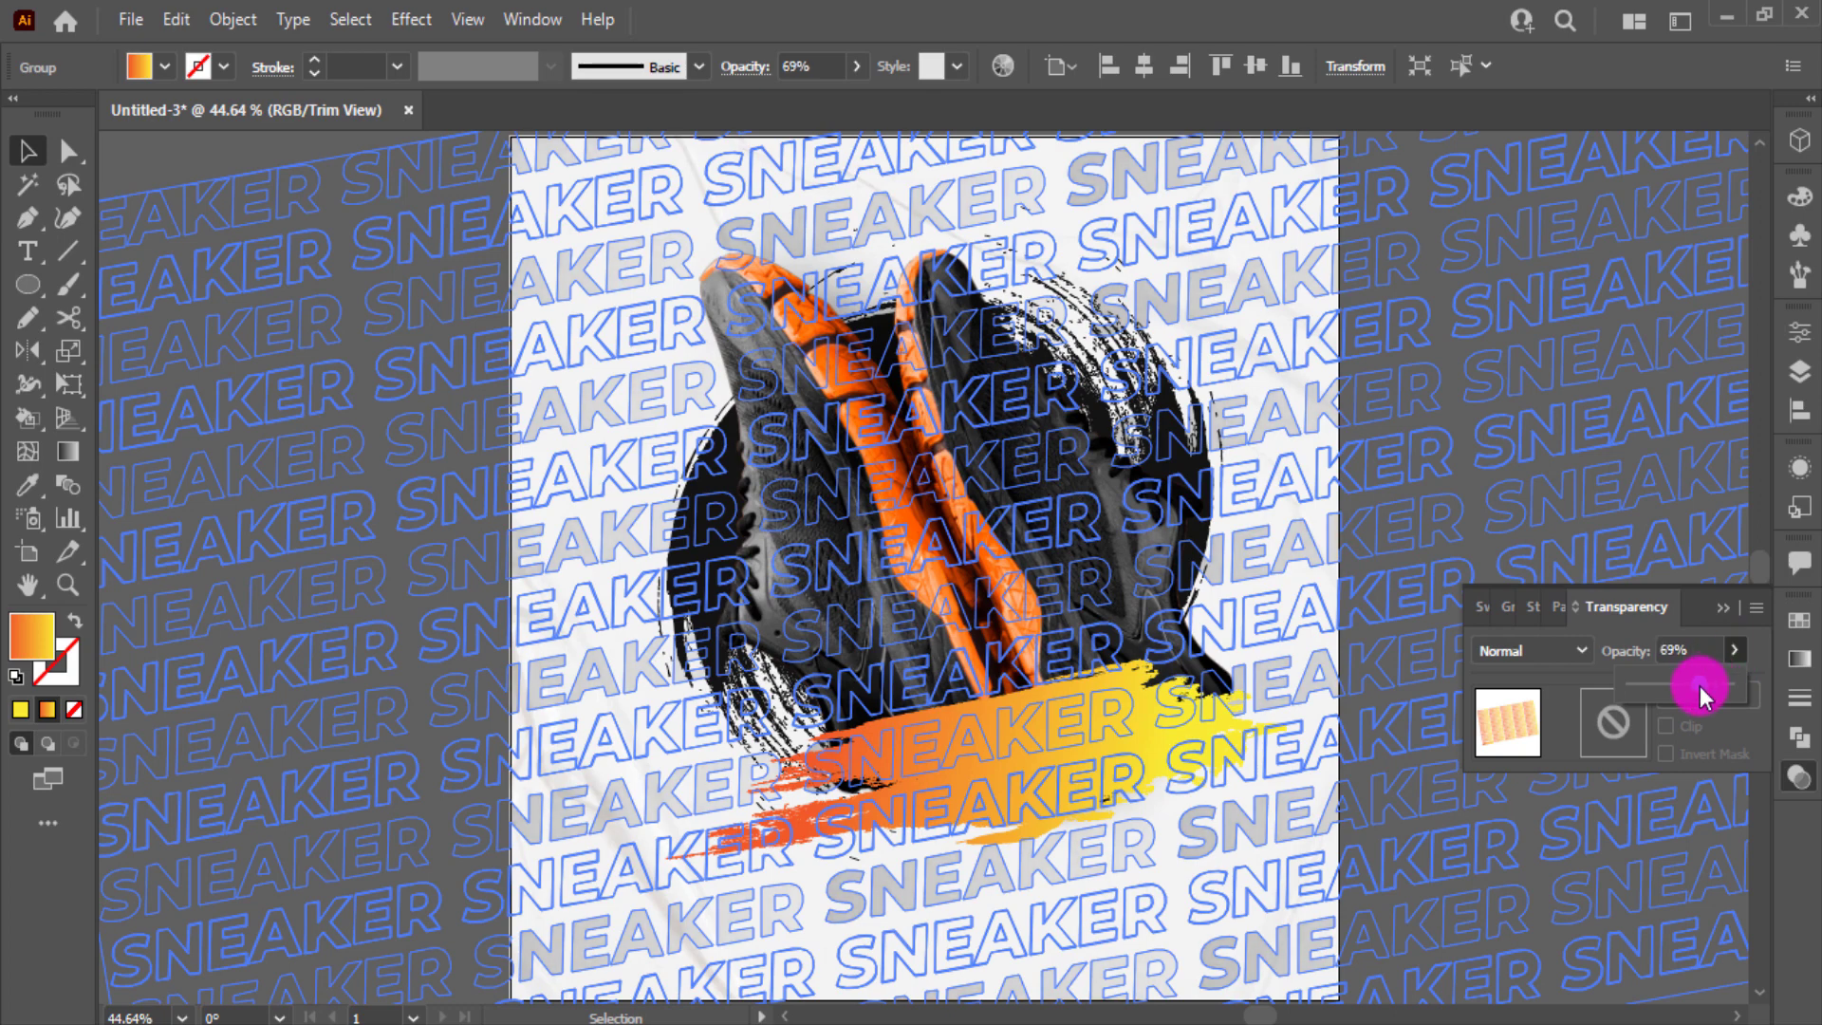
left_click(1556, 424)
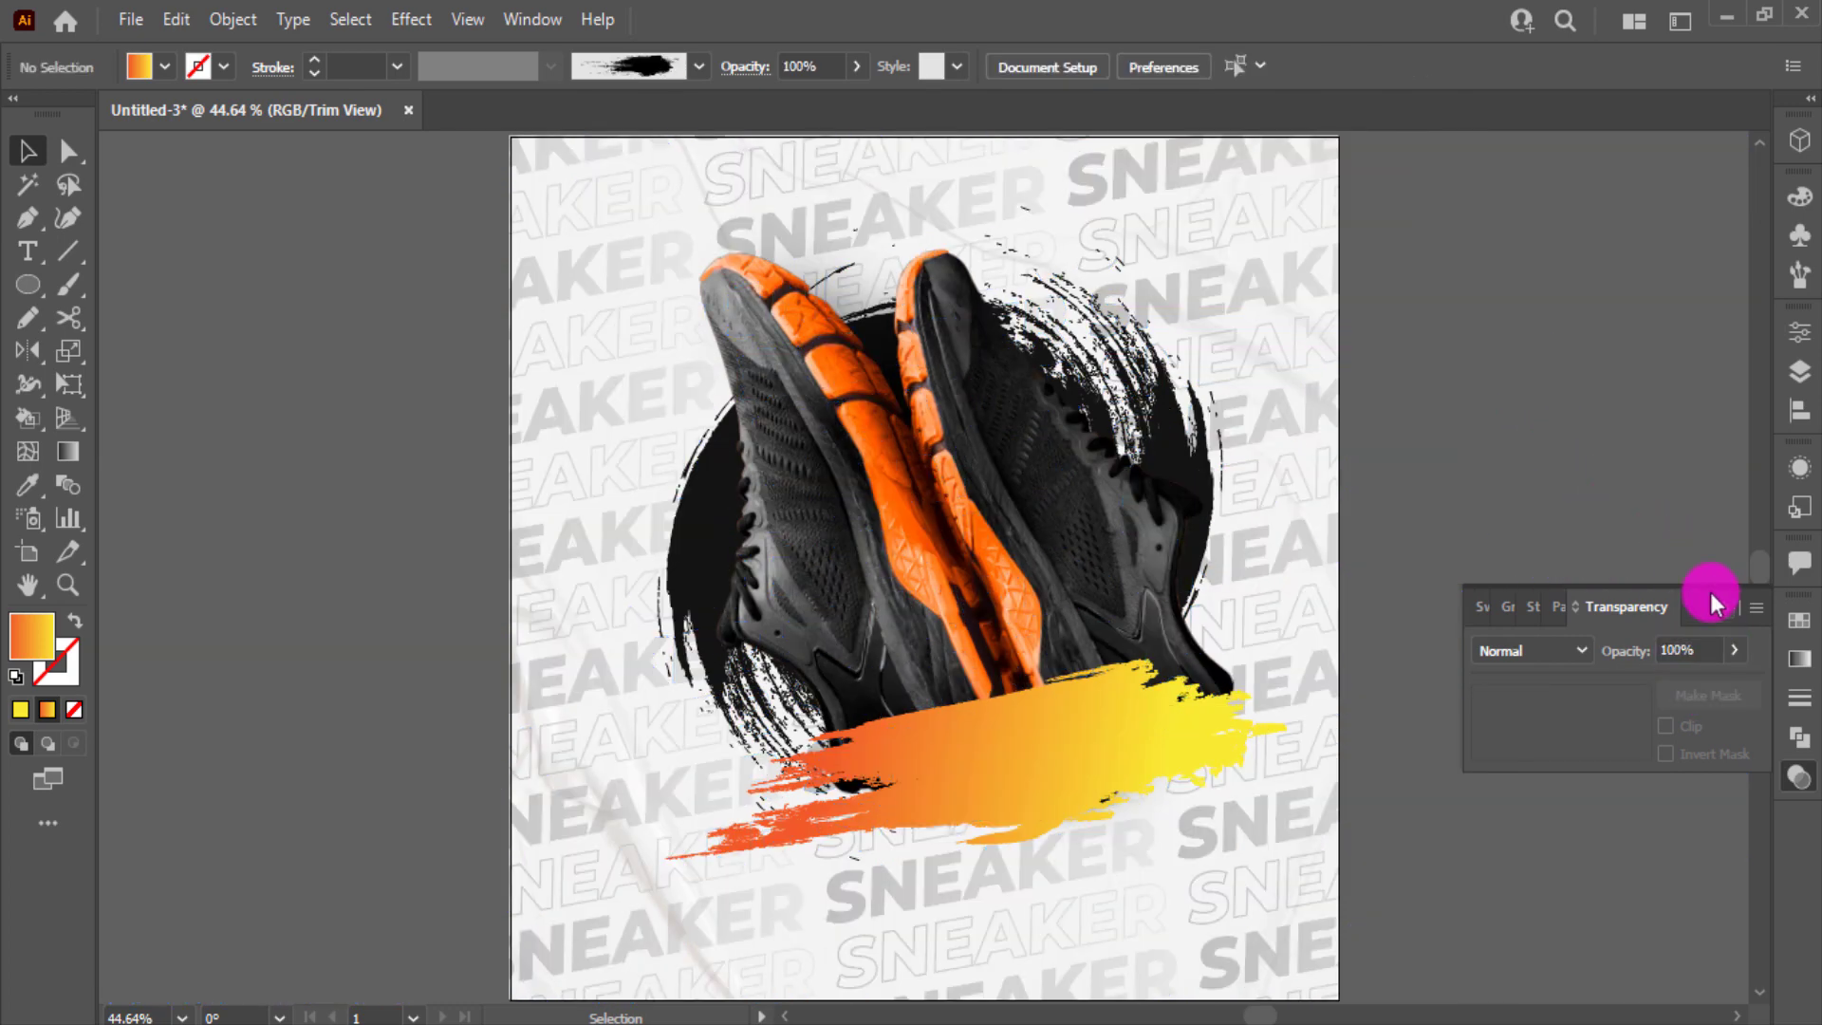
left_click(1584, 438)
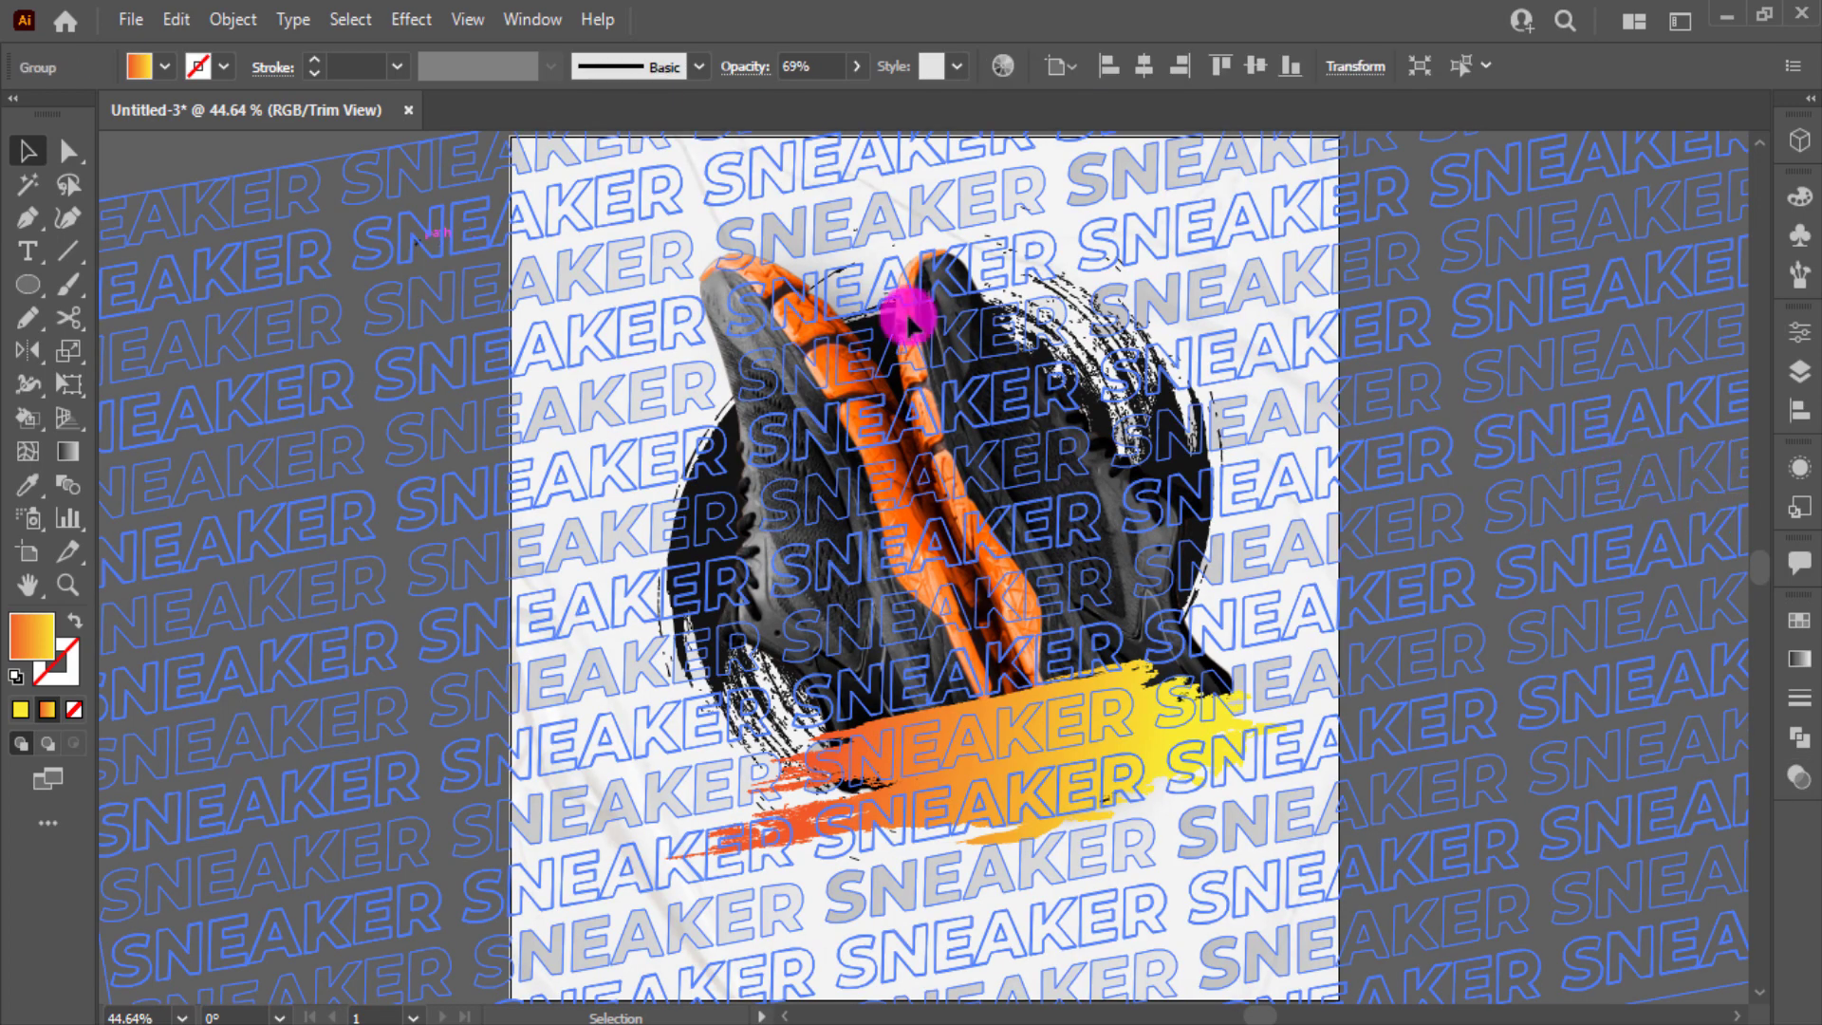
key("ctrl+shift+a")
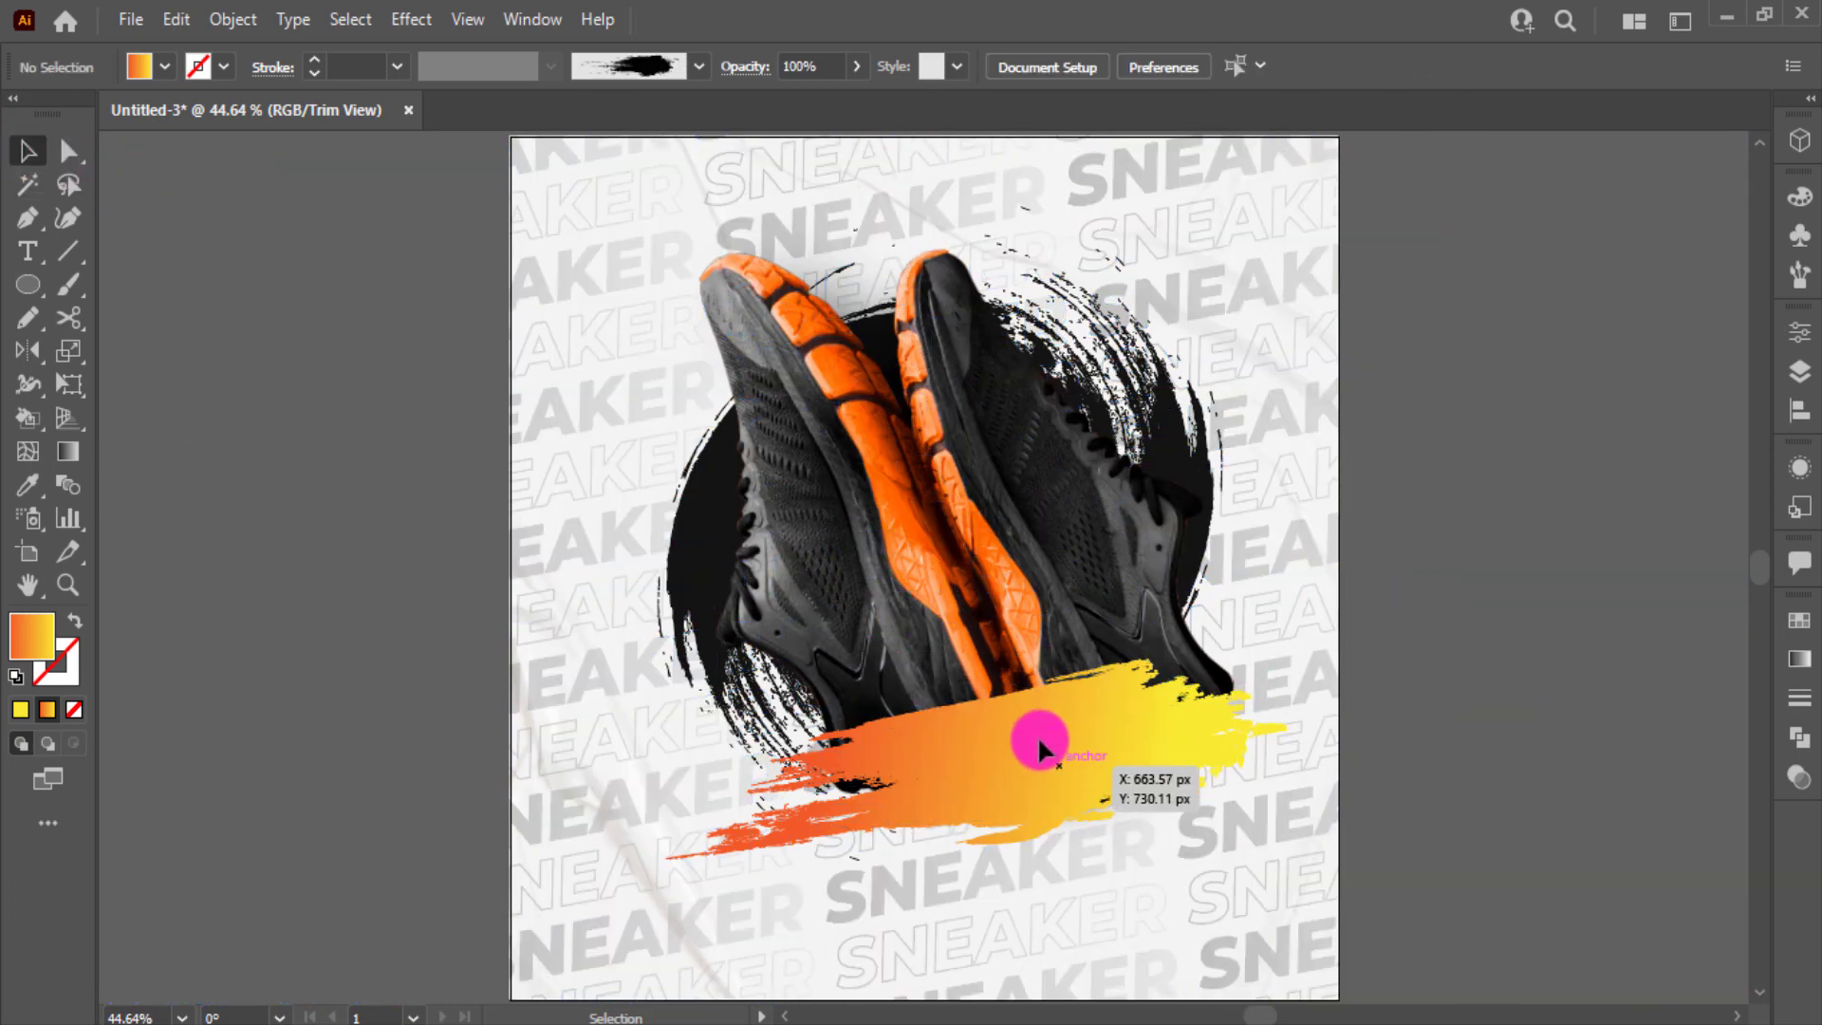
key("ctrl+a")
Ungroup the shoe artwork group
key("ctrl+shift+a")
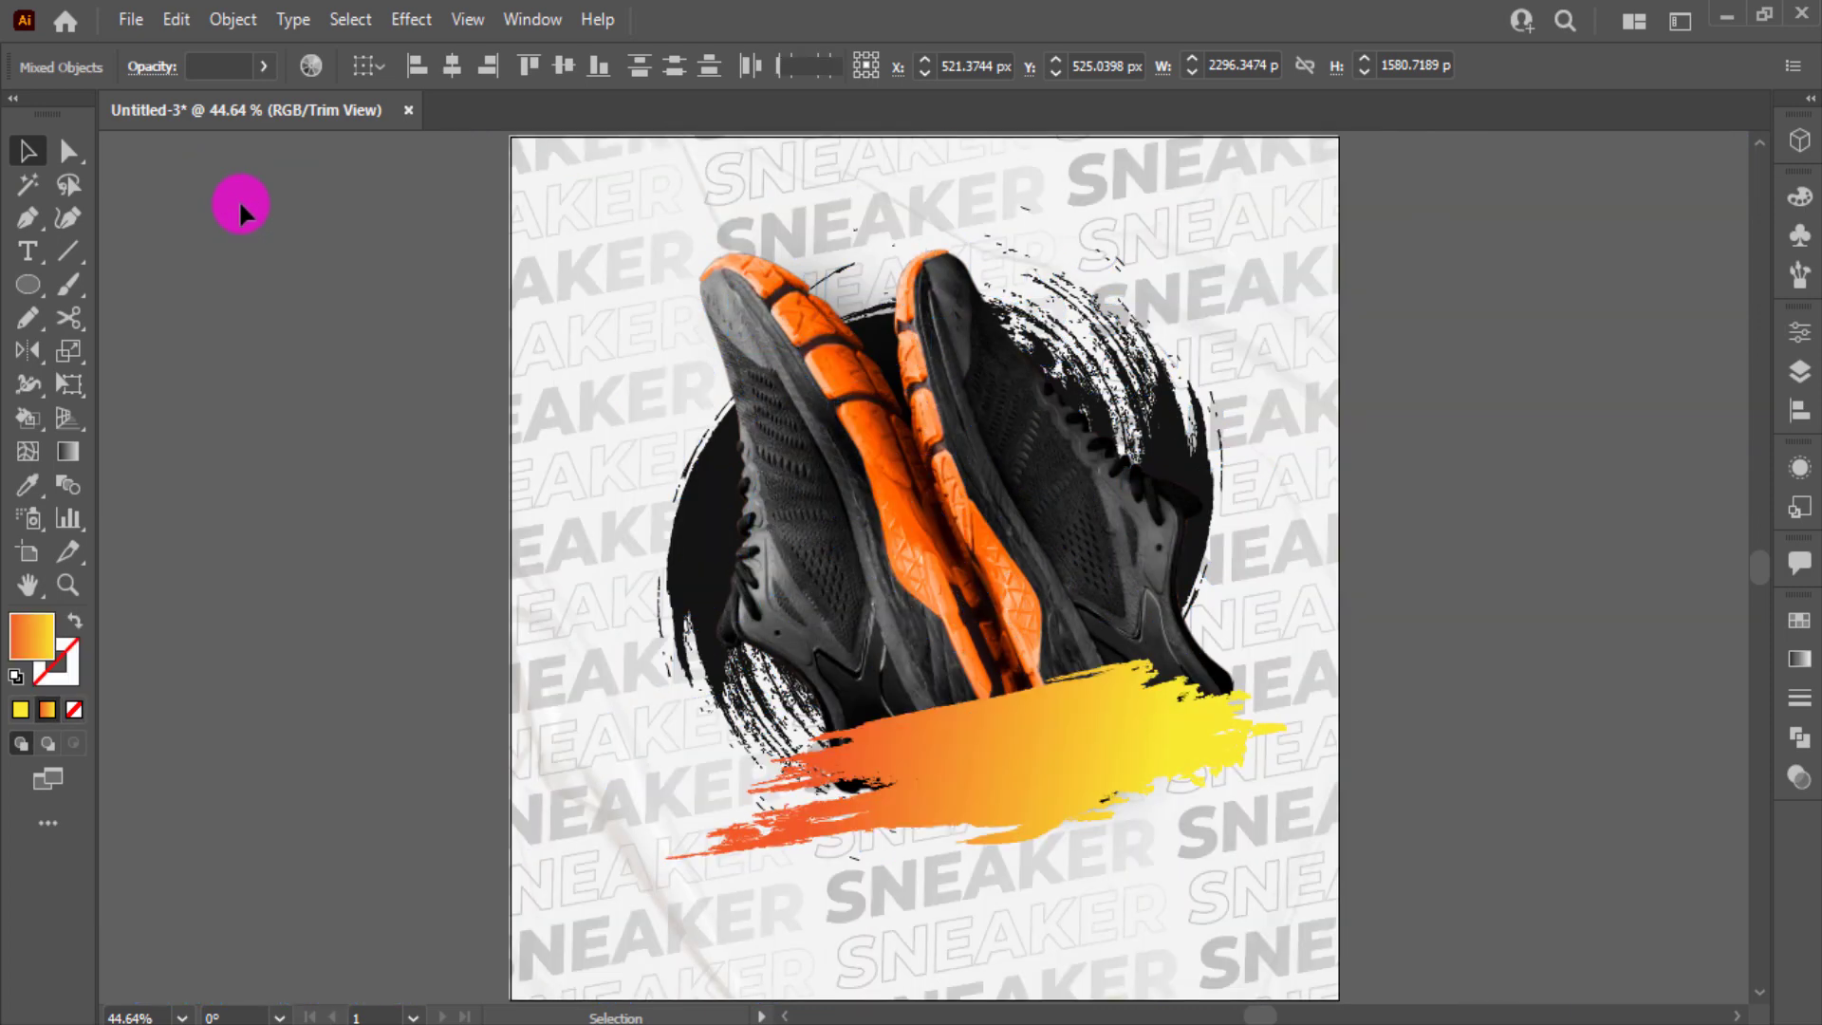
left_click(258, 220)
key("ctrl+shift+a")
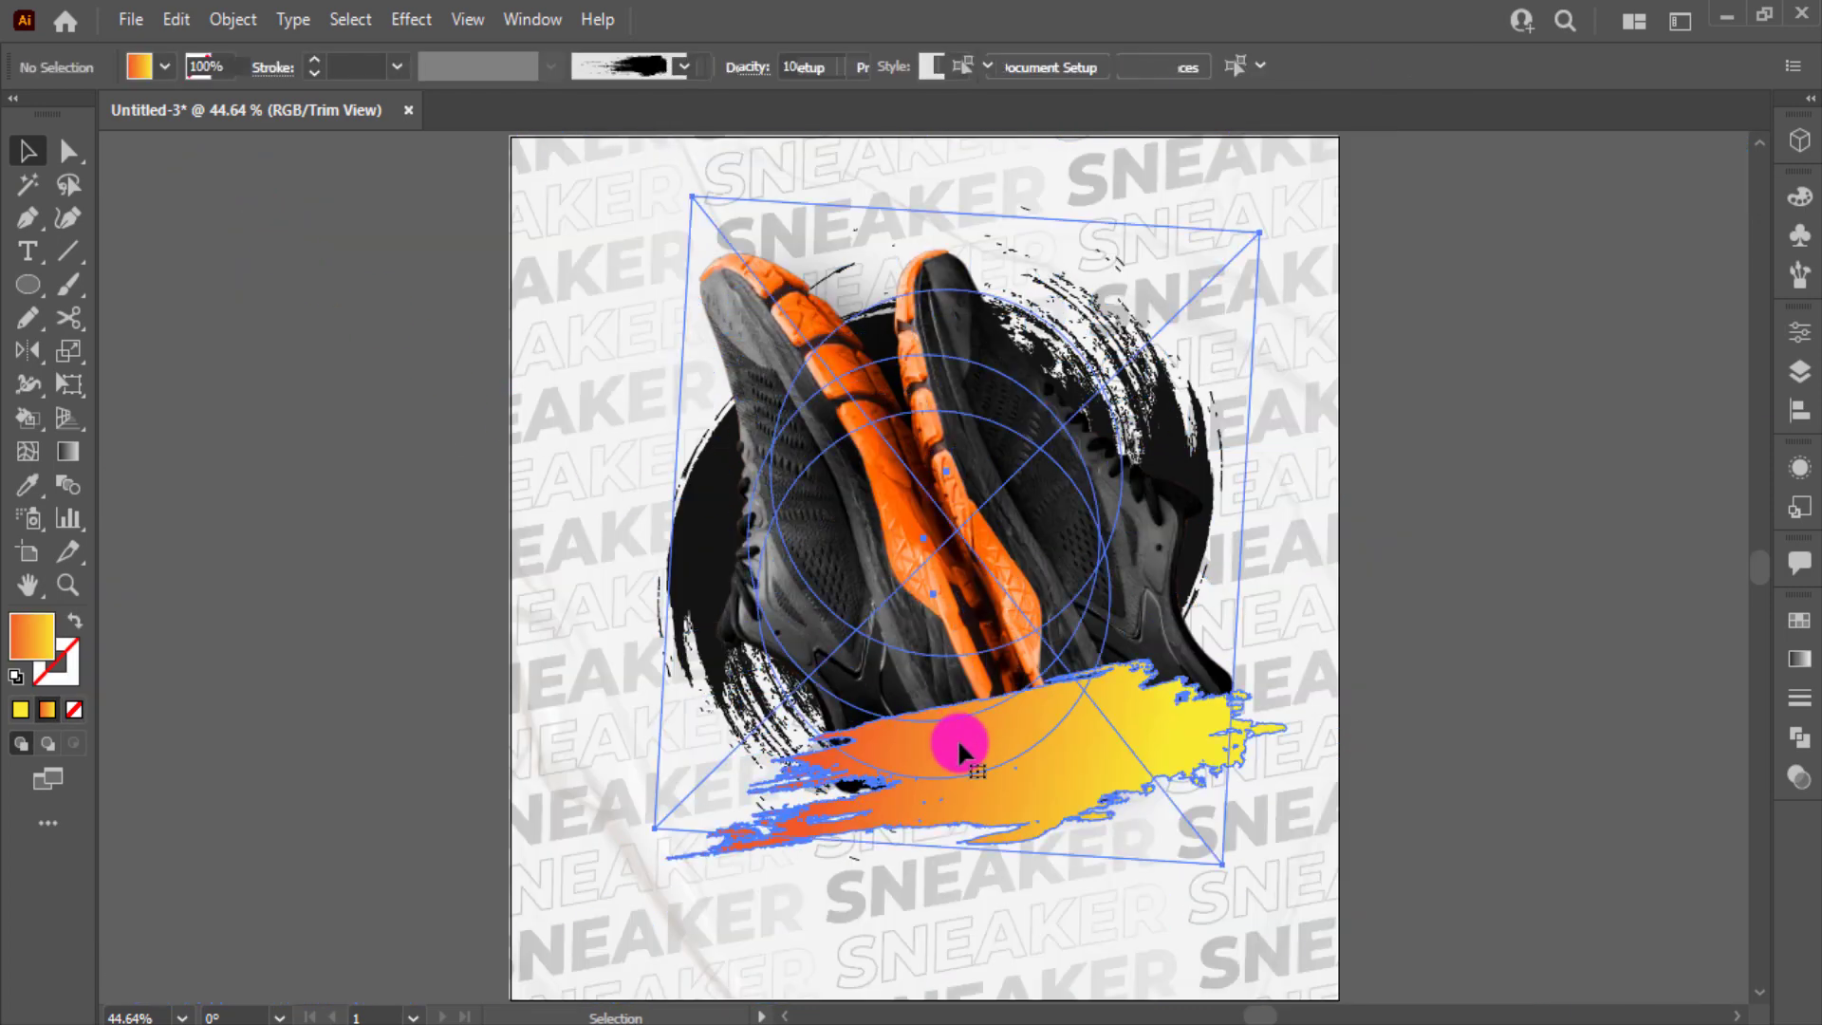
left_click(955, 740)
right_click(1169, 712)
left_click(1283, 462)
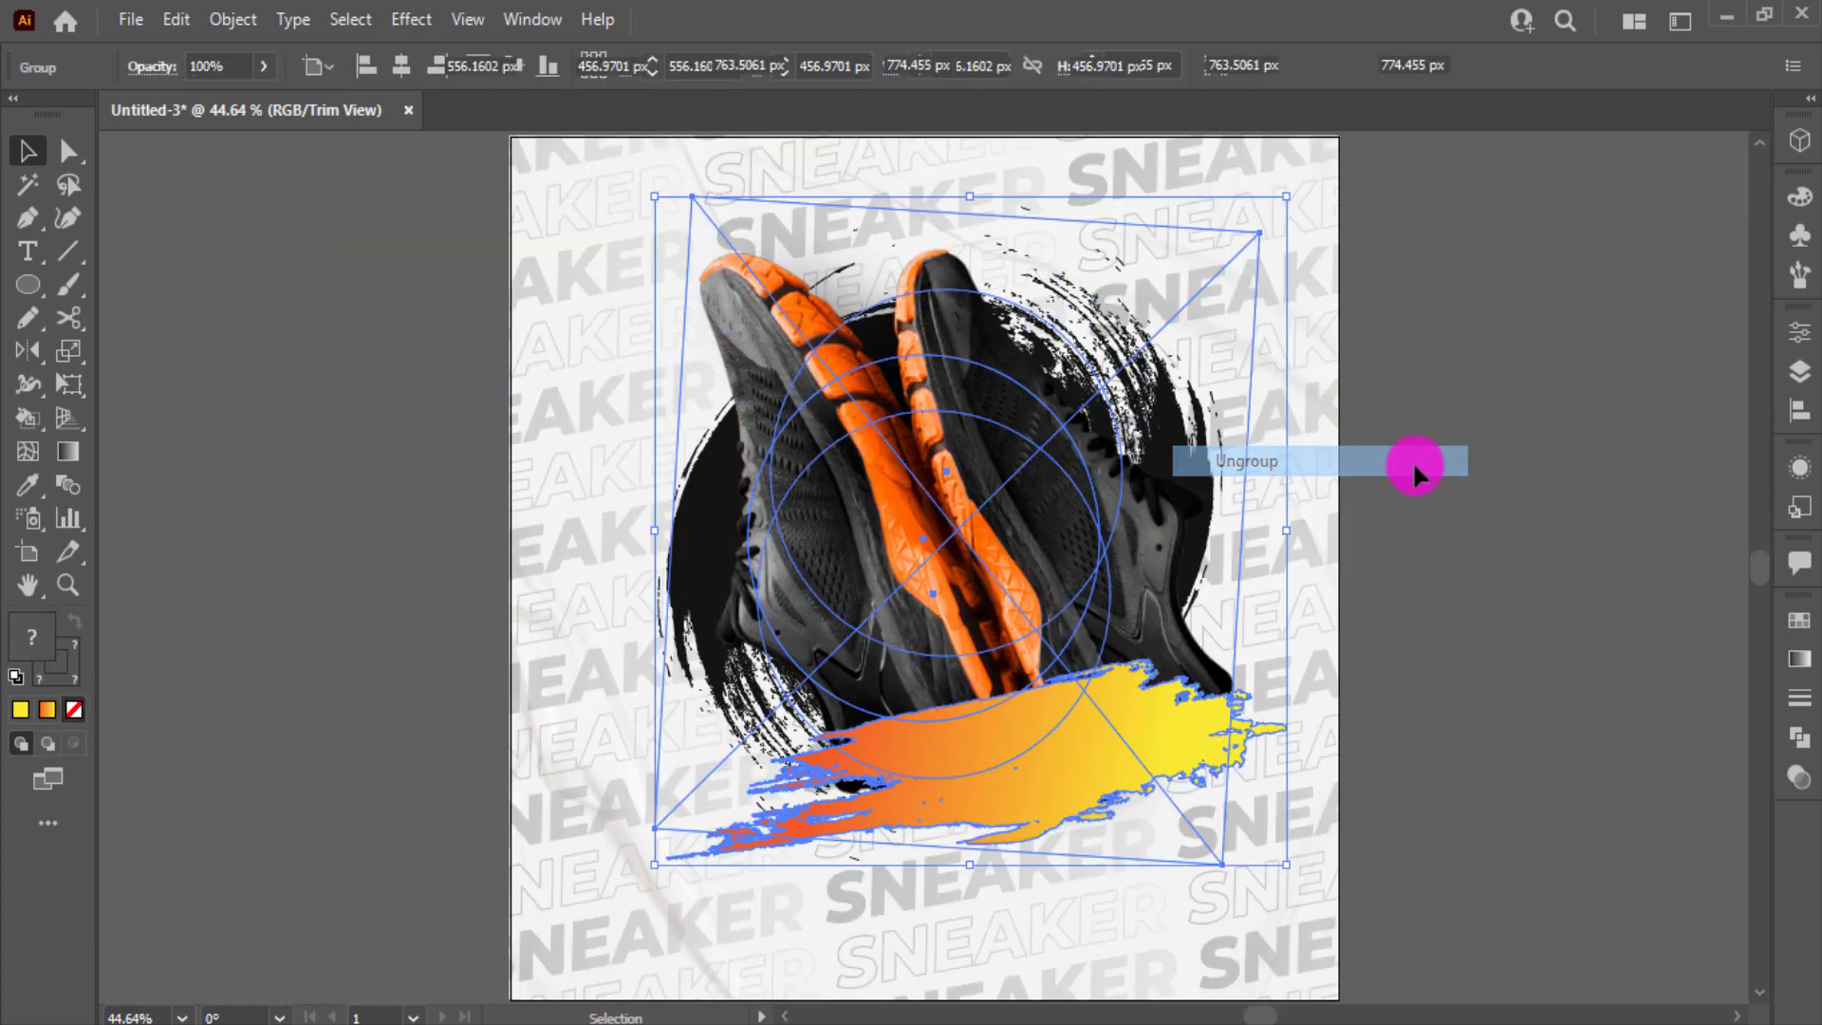
key("ctrl+shift+a")
Give the gradient brush stroke a drop shadow with 9 px X/Y offset and blur 8
left_click(1049, 813)
left_click(422, 23)
mouse_move(446, 333)
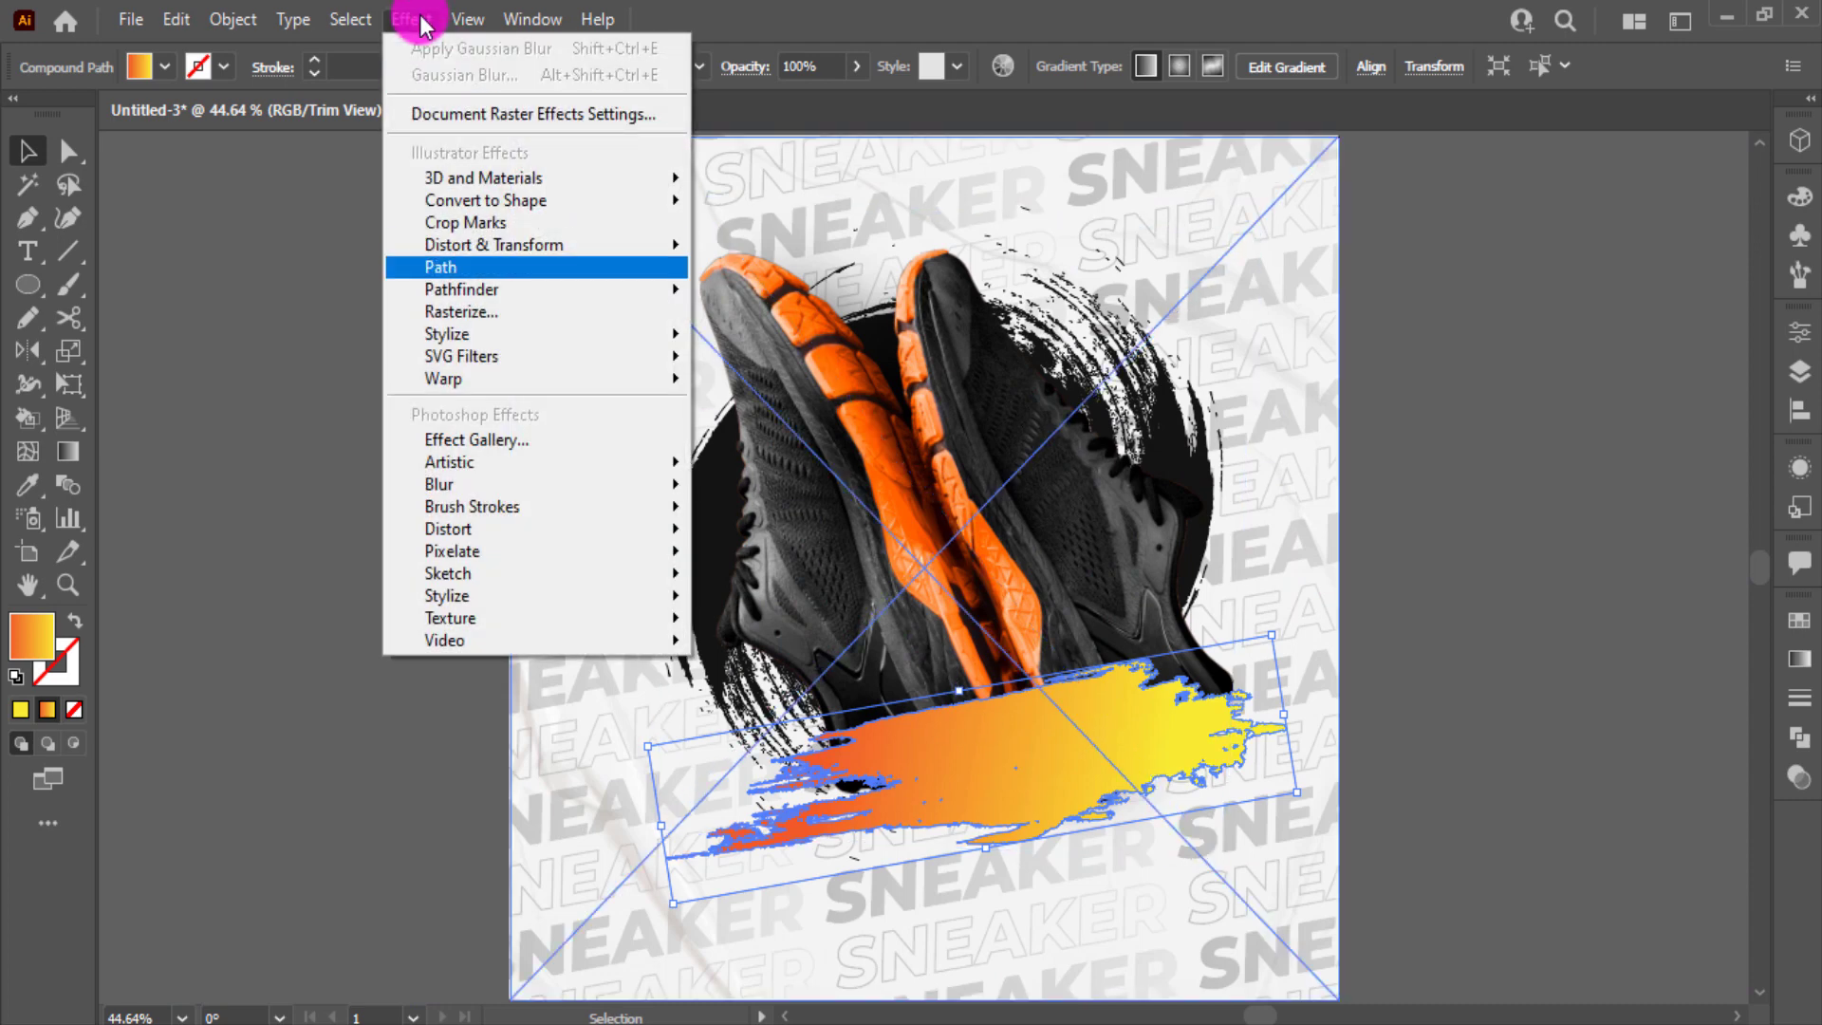
left_click(764, 338)
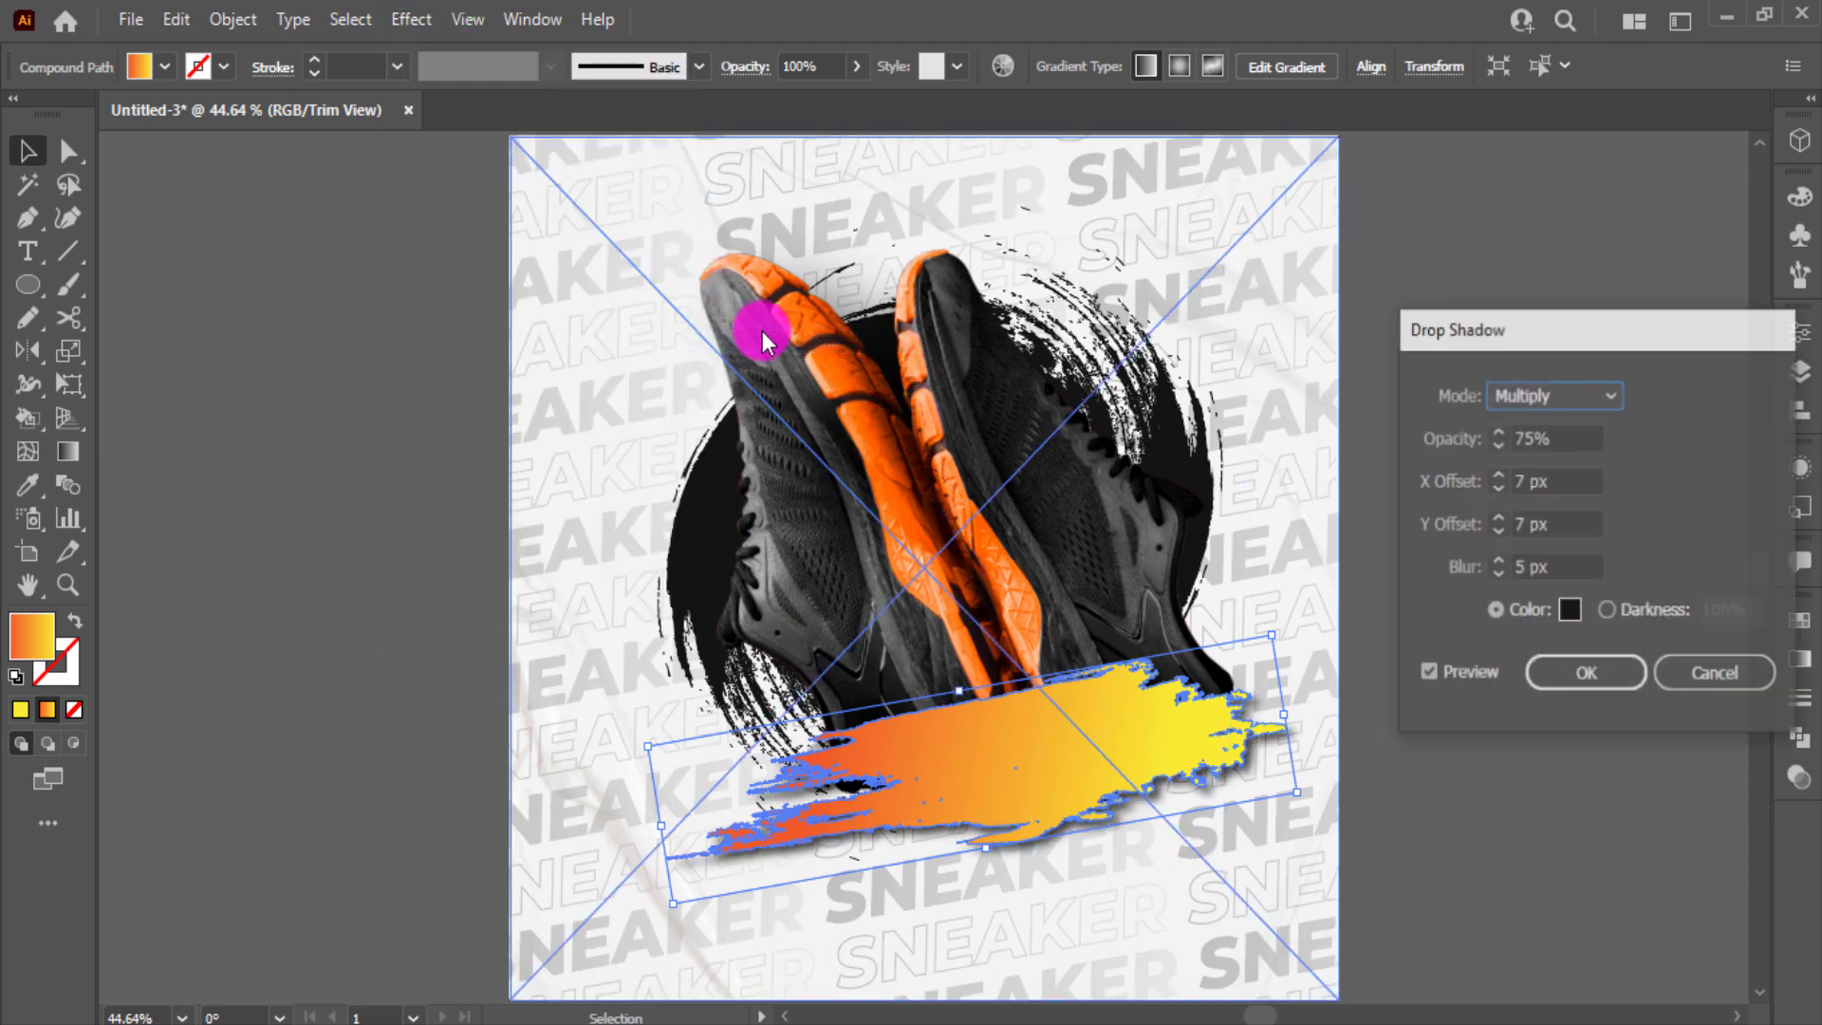
left_click(1497, 477)
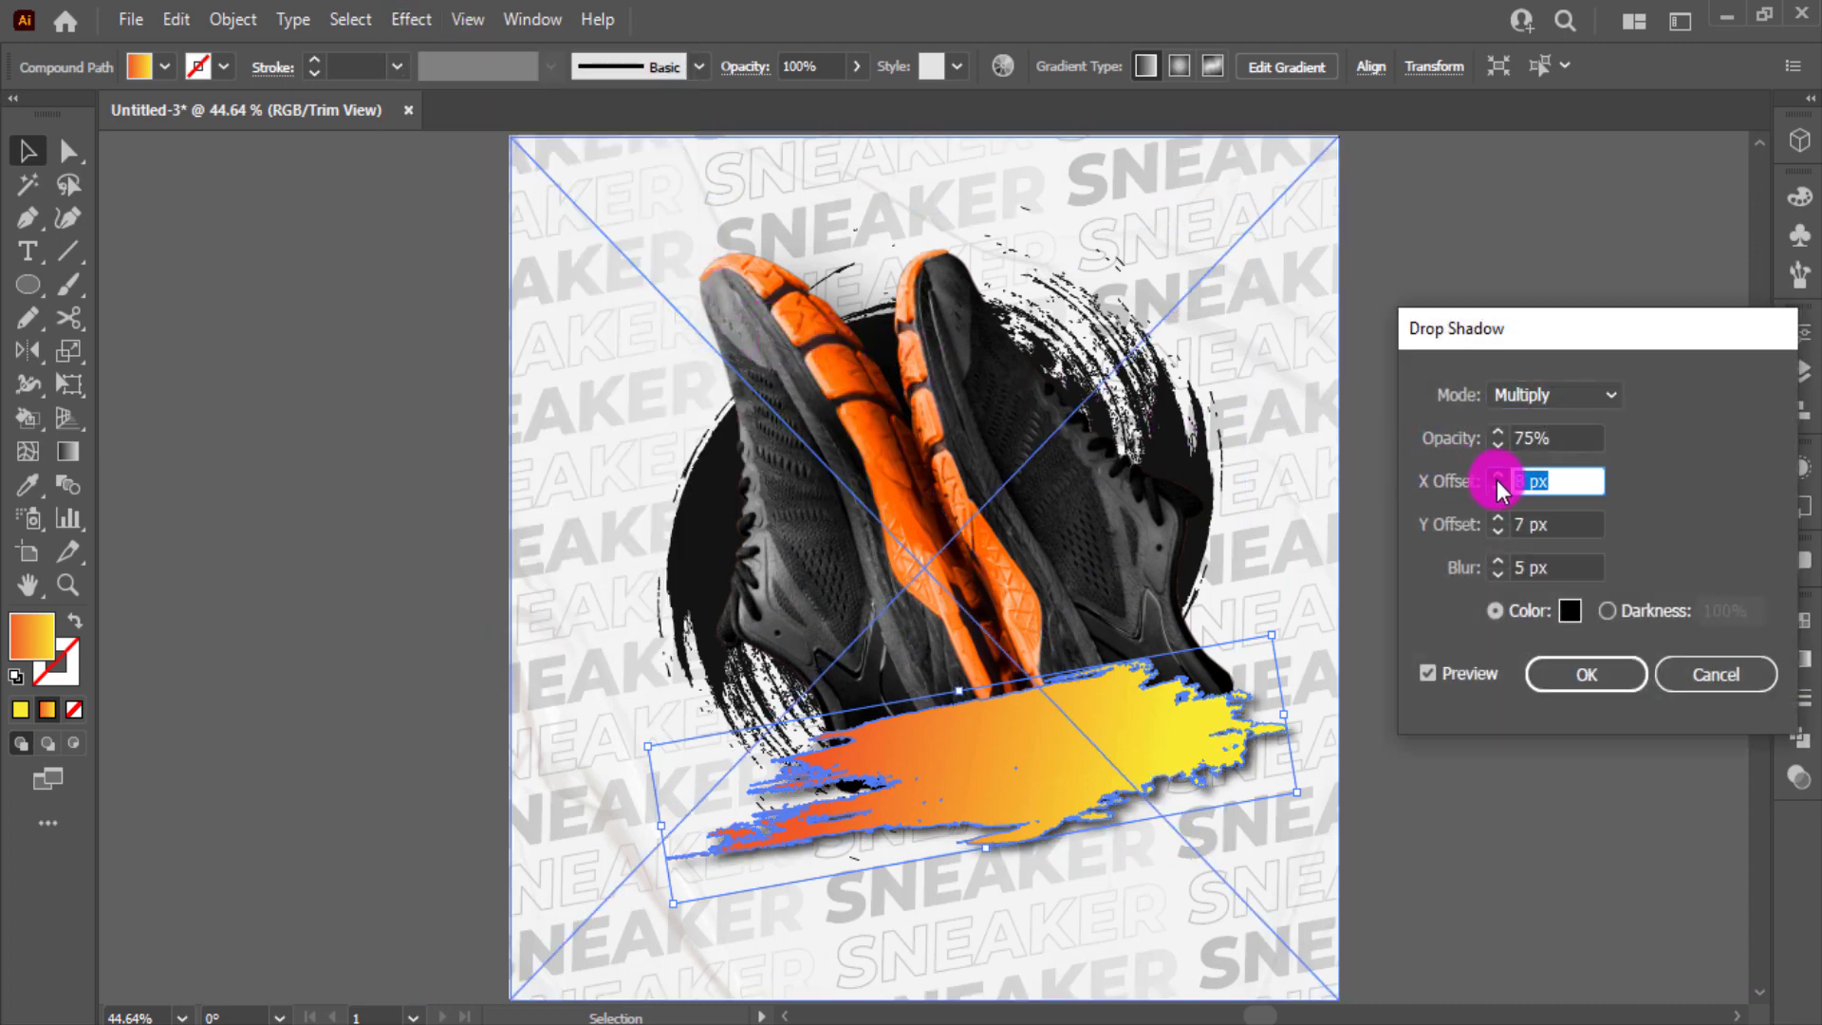
left_click(1497, 519)
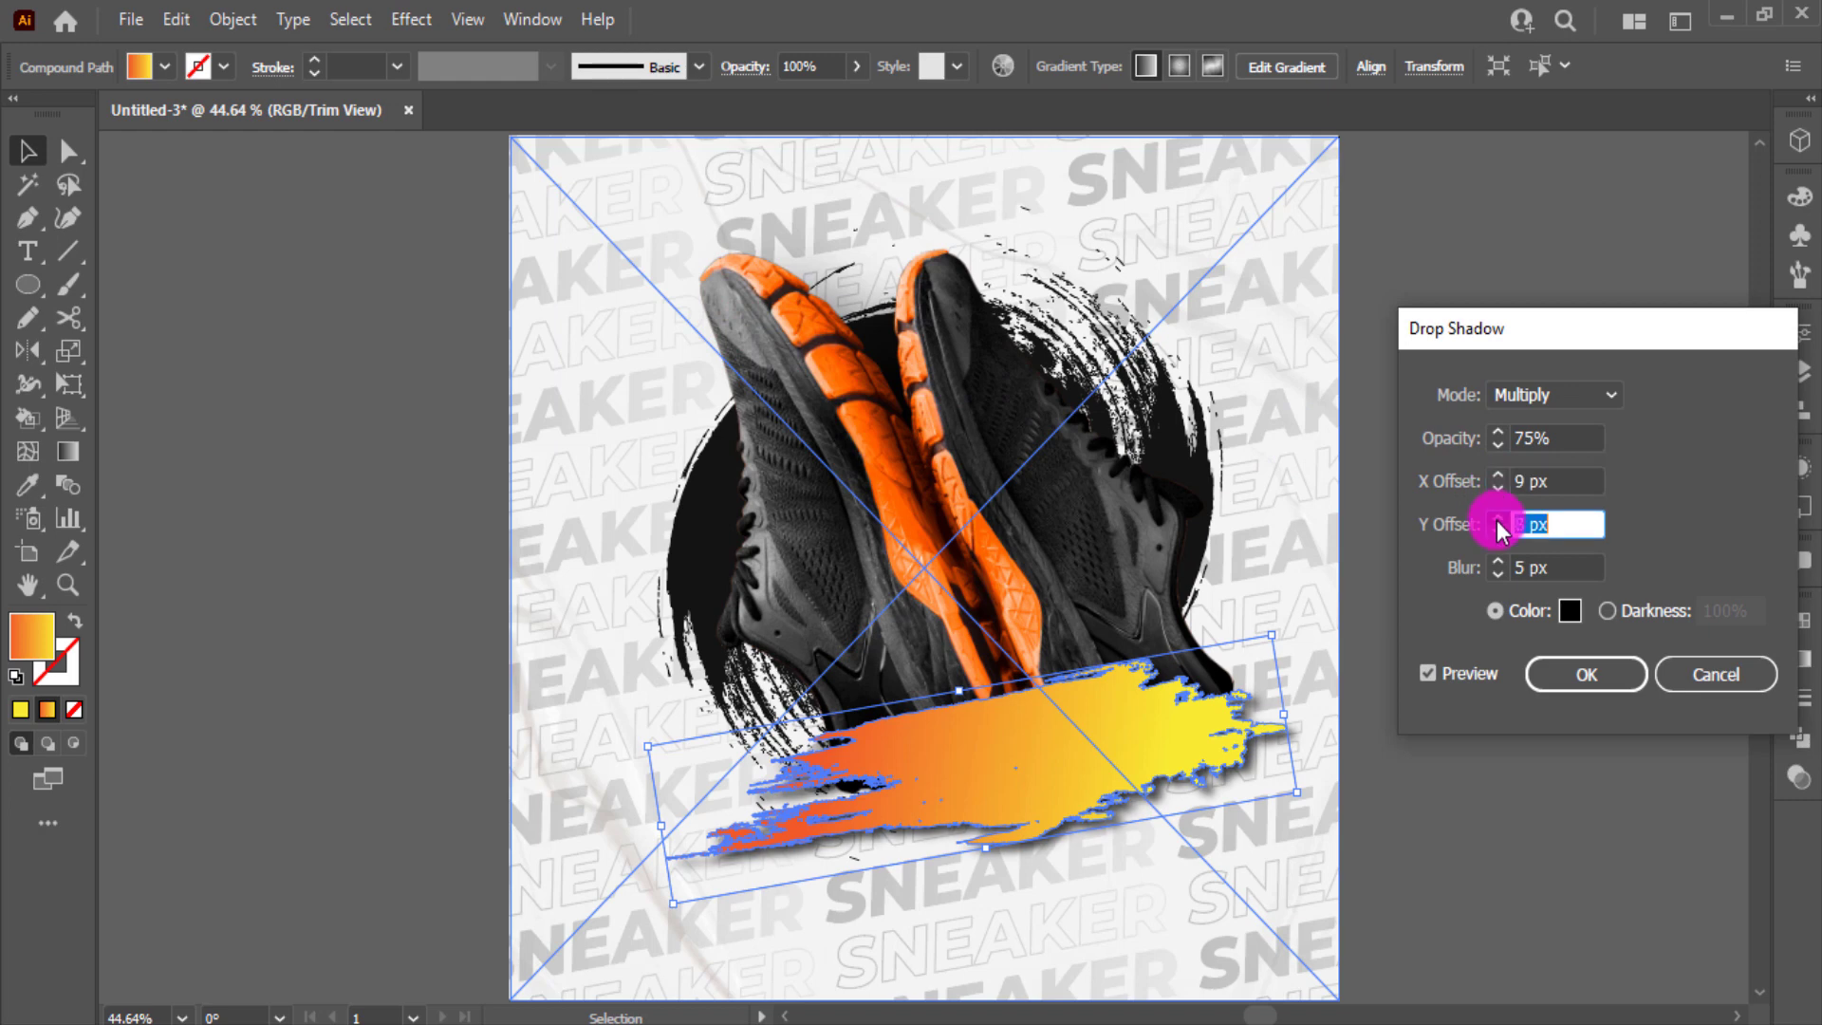
left_click(1532, 567)
left_click(1541, 673)
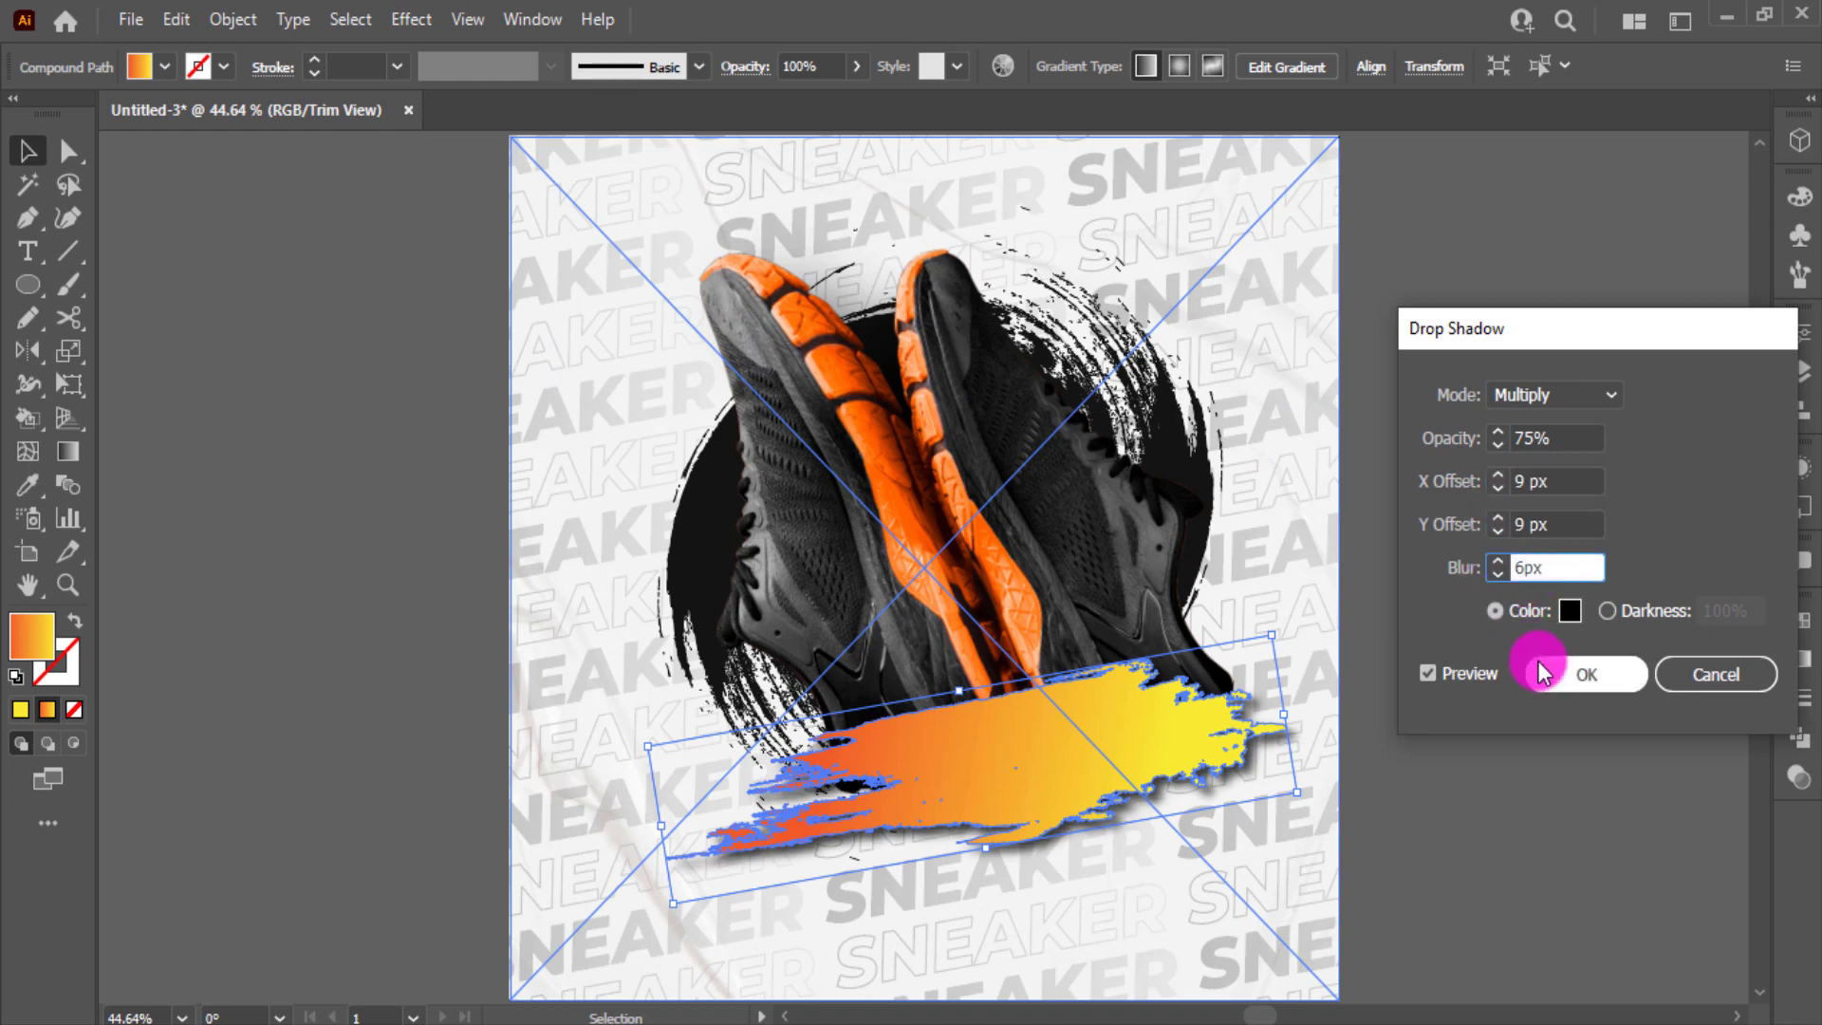
type("8")
left_click(1573, 686)
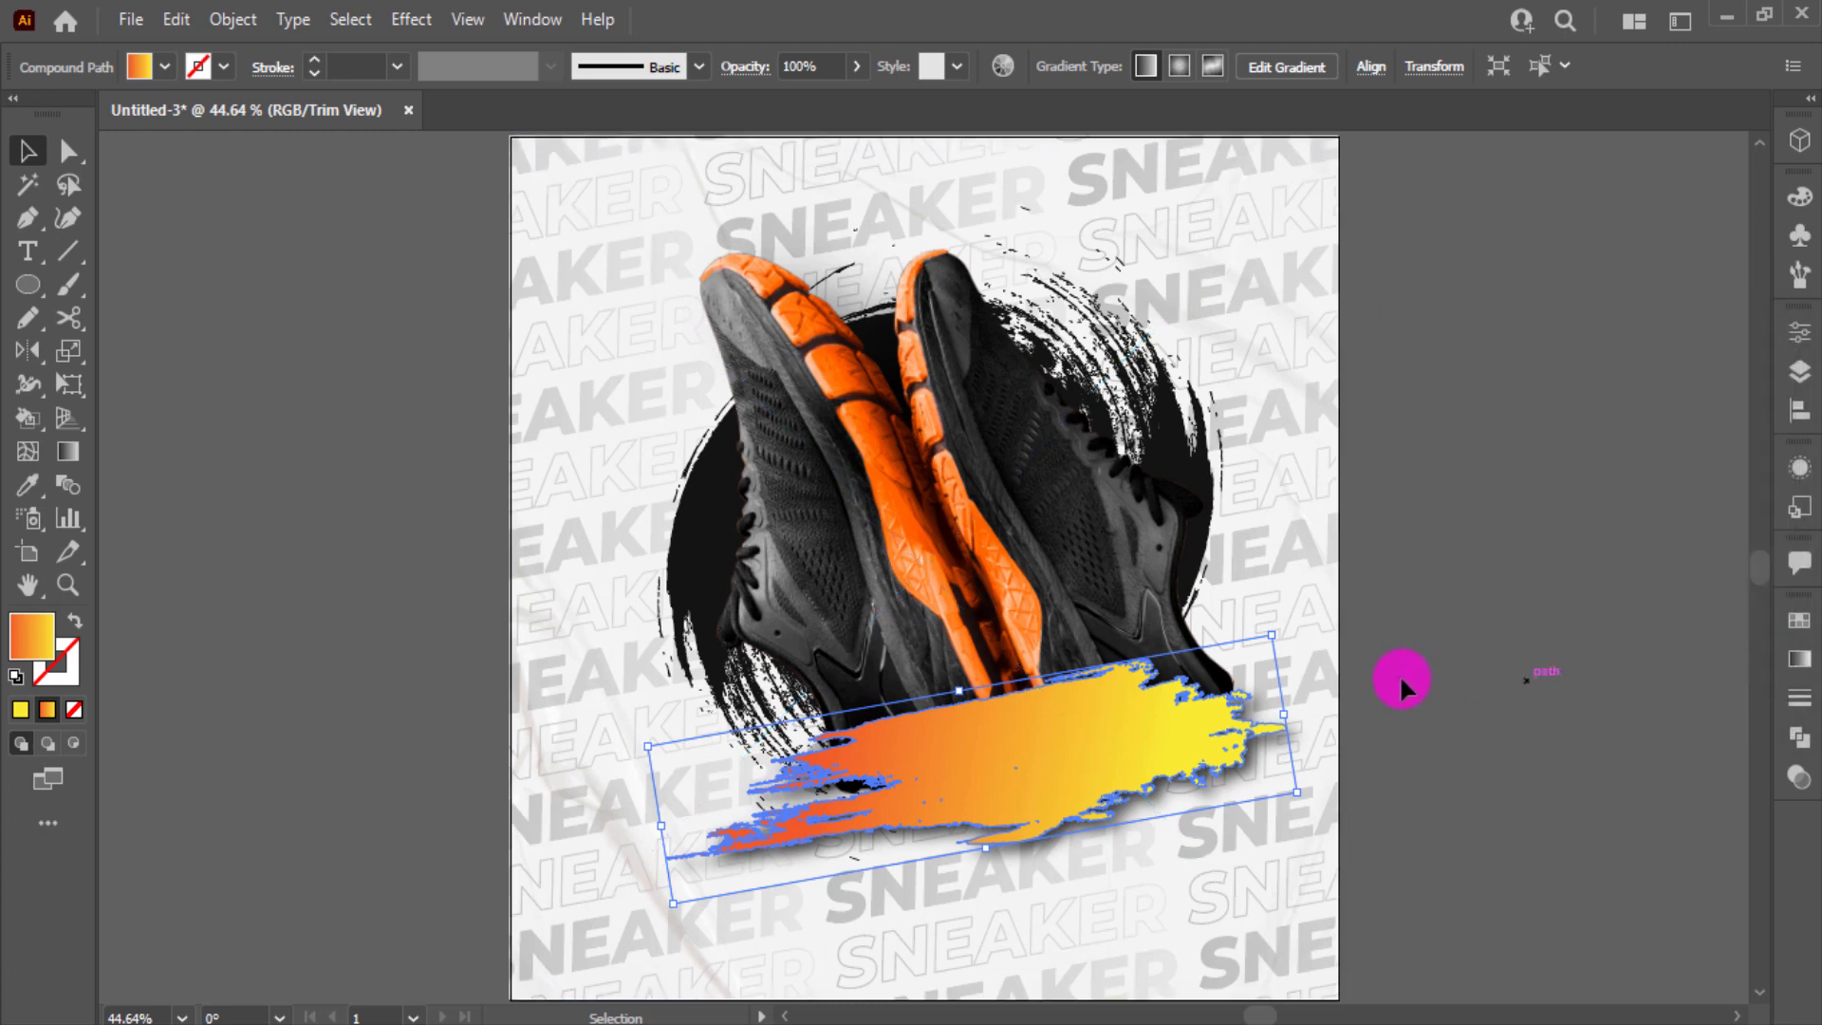
left_click(1240, 712)
Lock the background texture and shift the shoes, circle and stroke slightly left
left_click(966, 681)
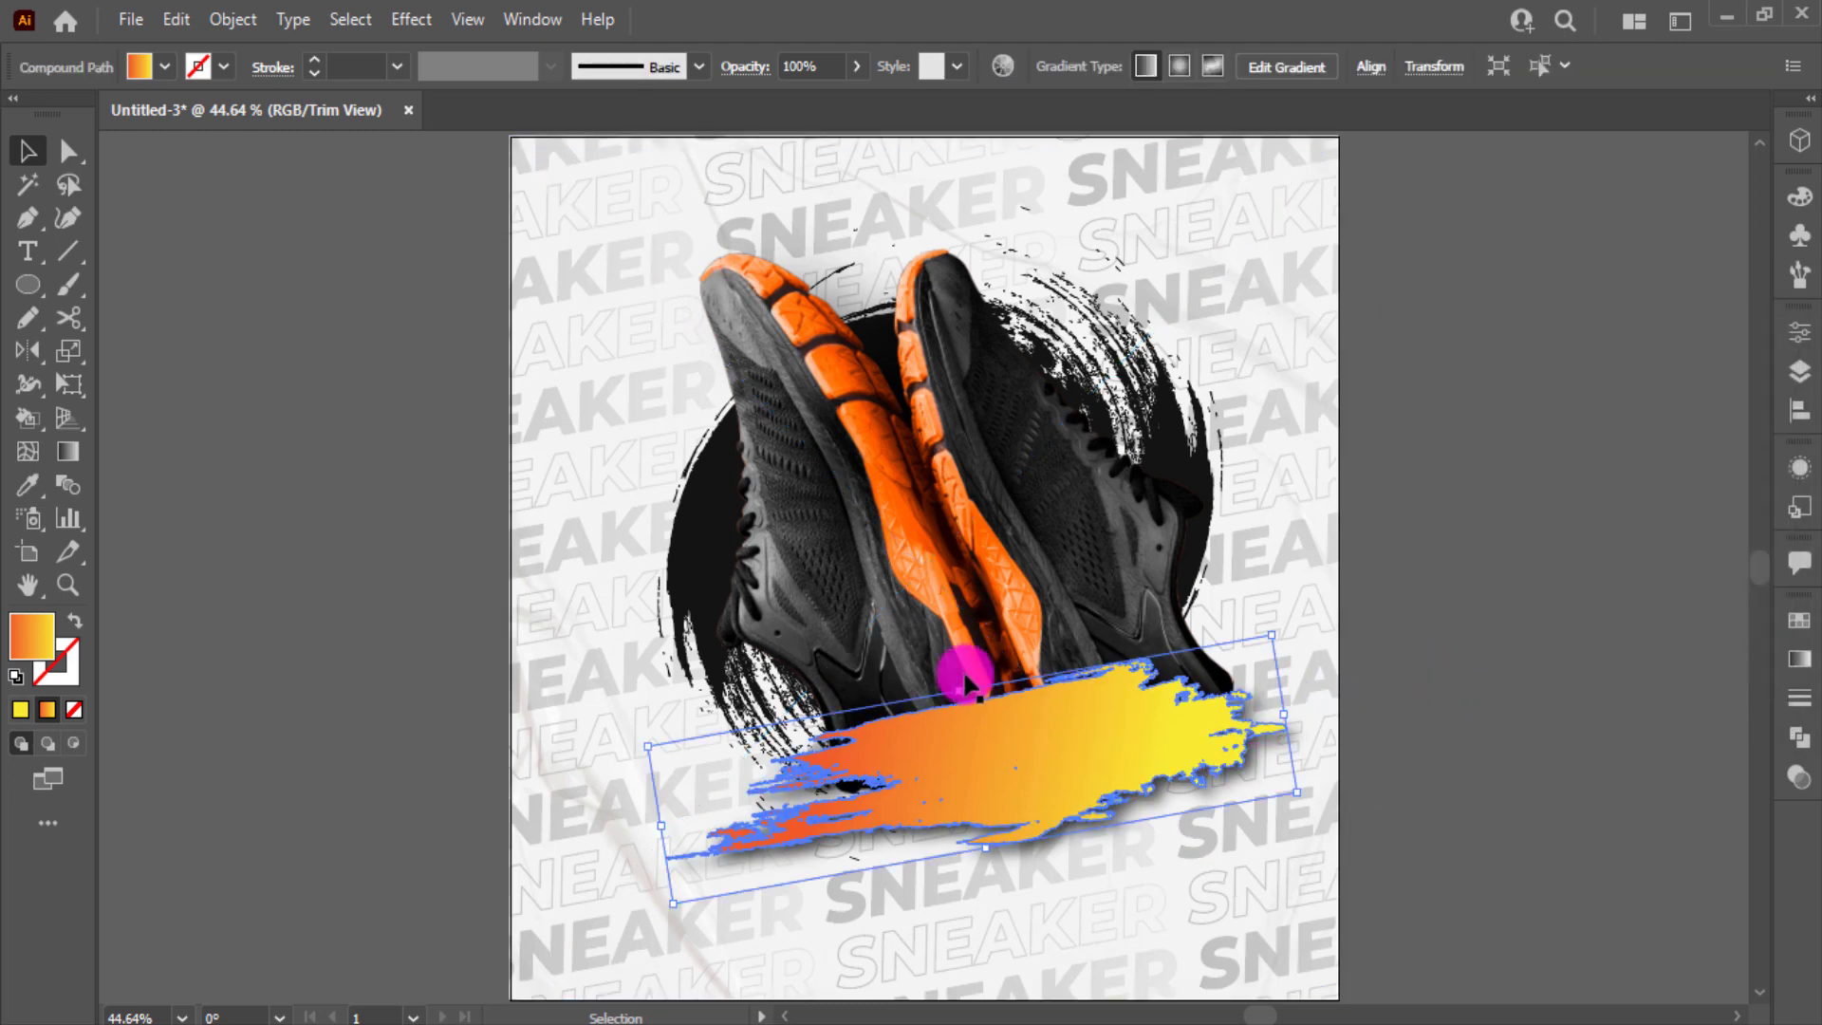
left_click(623, 313)
key("ctrl+2")
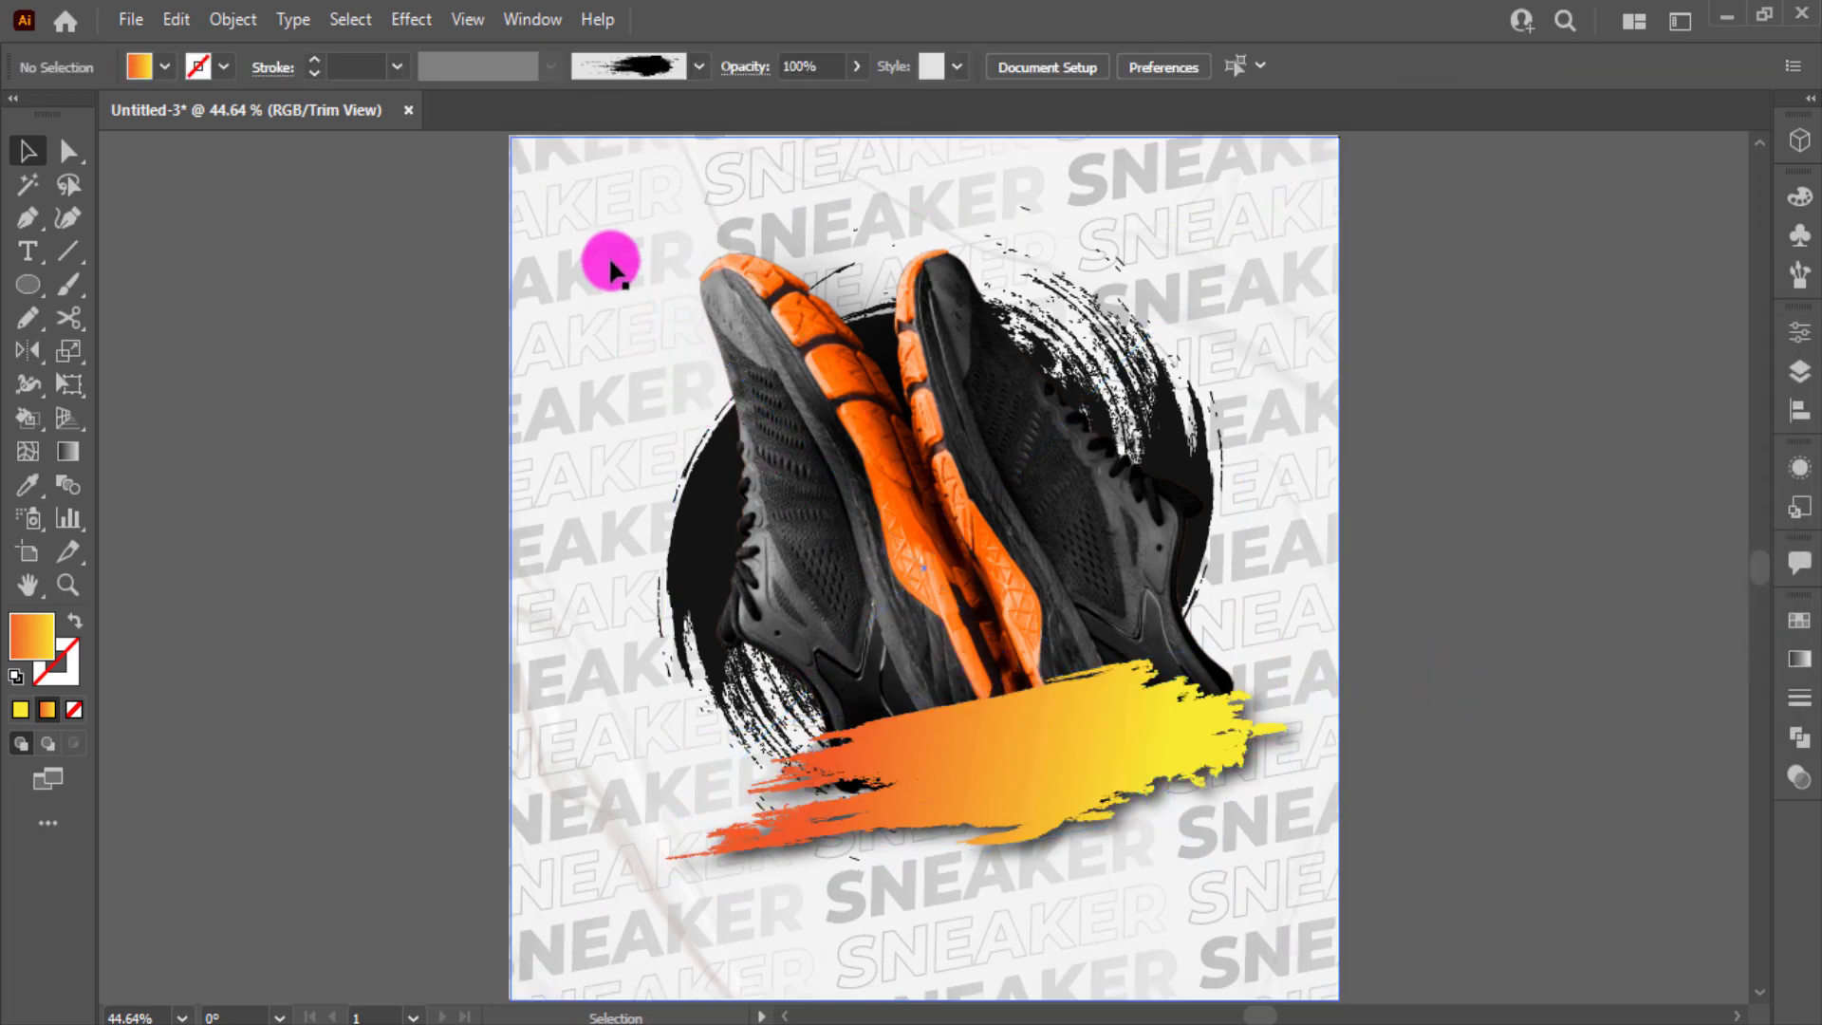
left_click_drag(610, 265, 1159, 837)
key("ctrl+z")
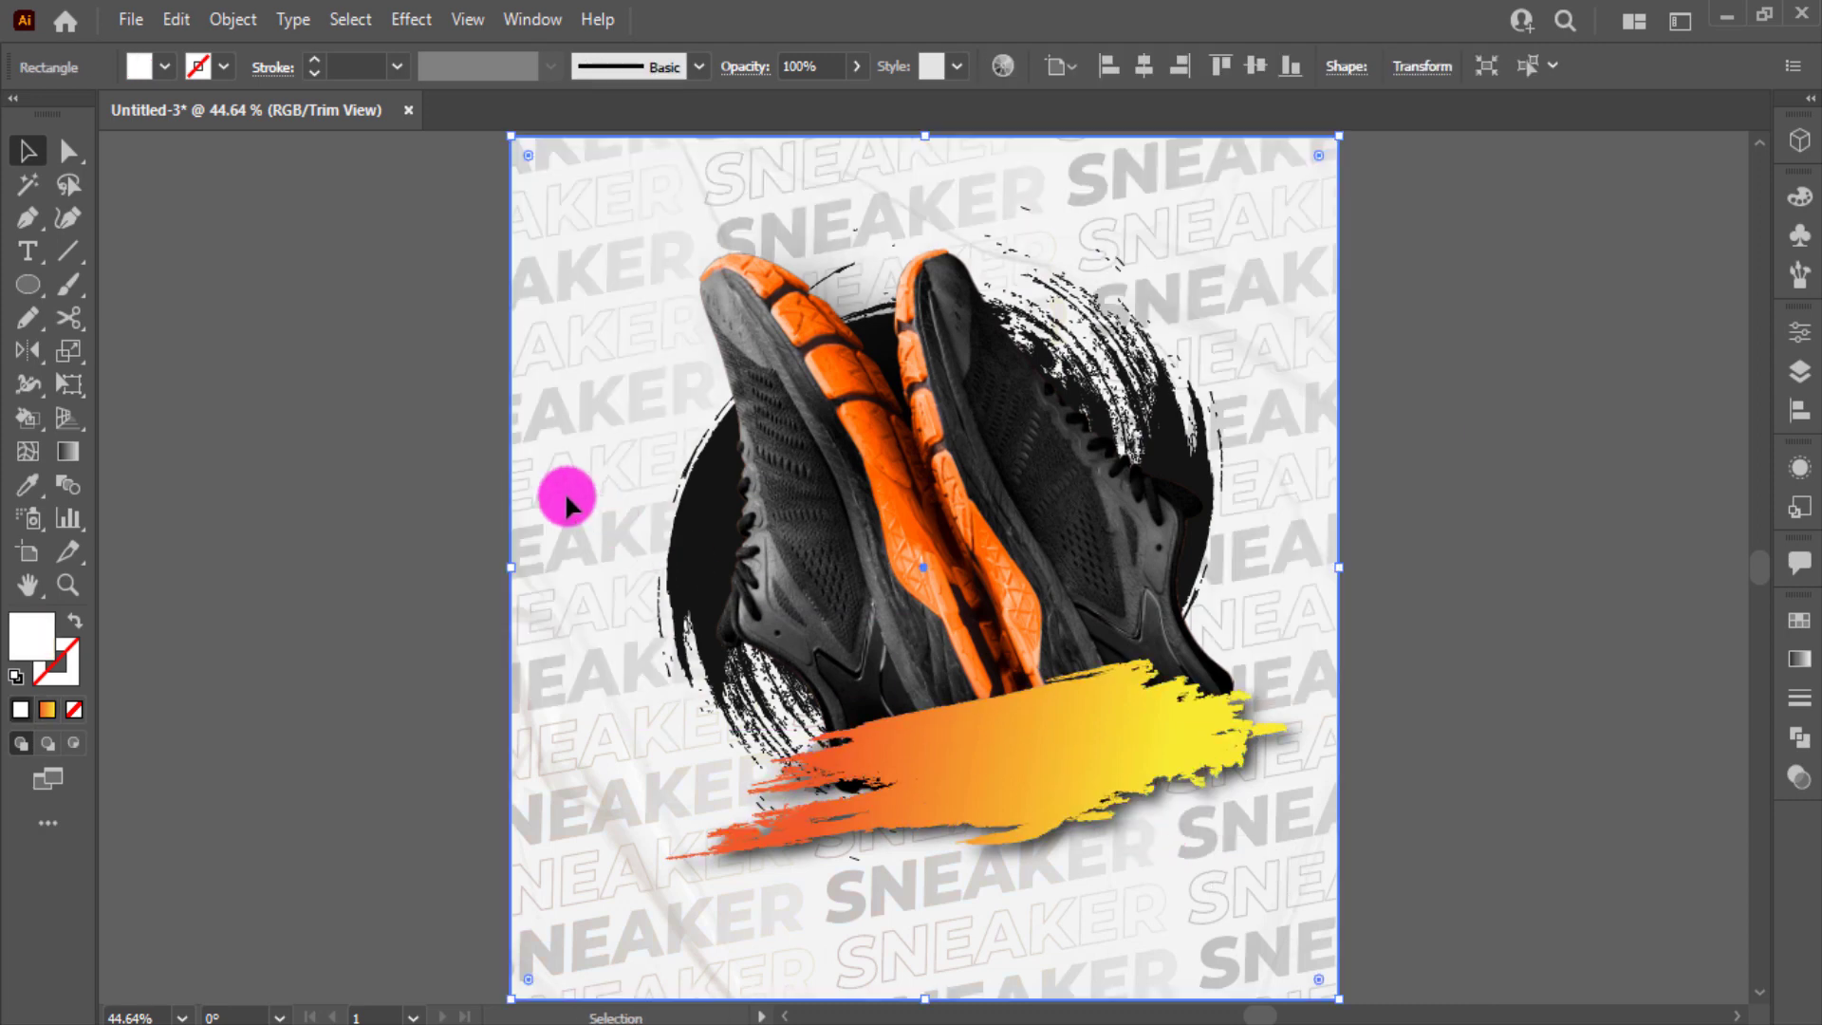
left_click(572, 510)
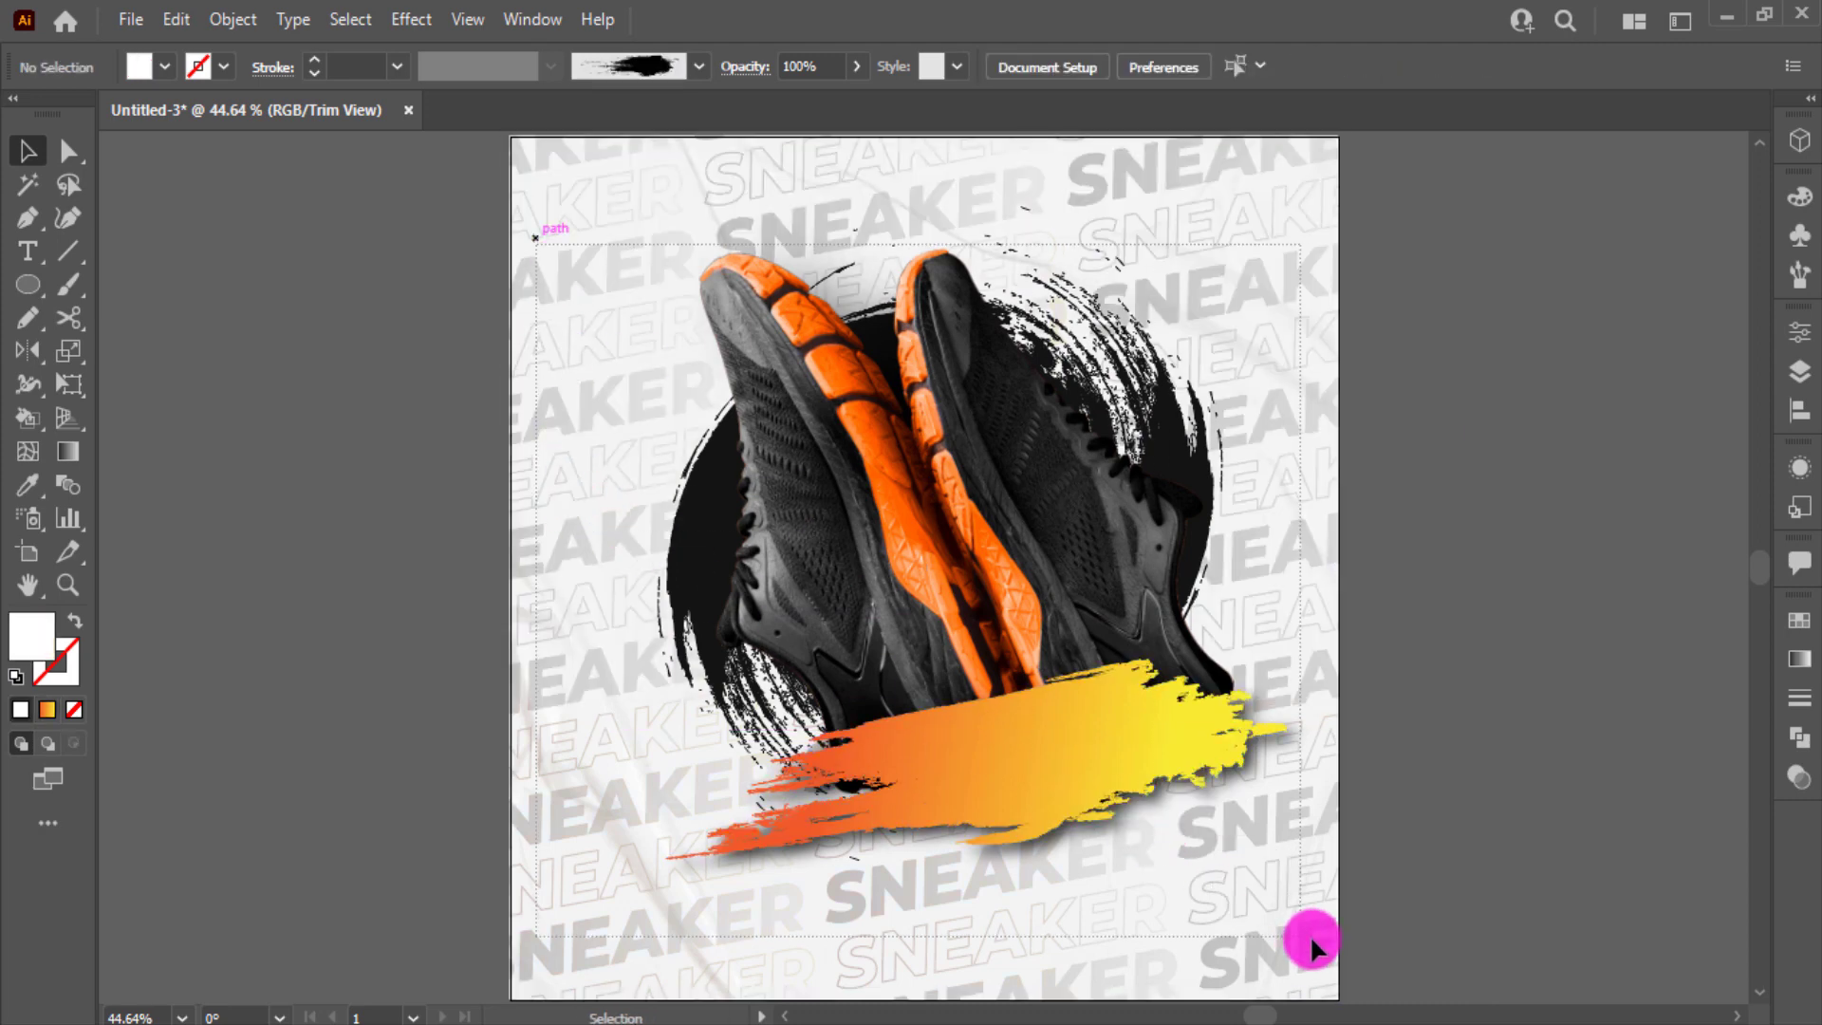
left_click_drag(1309, 943, 1060, 778)
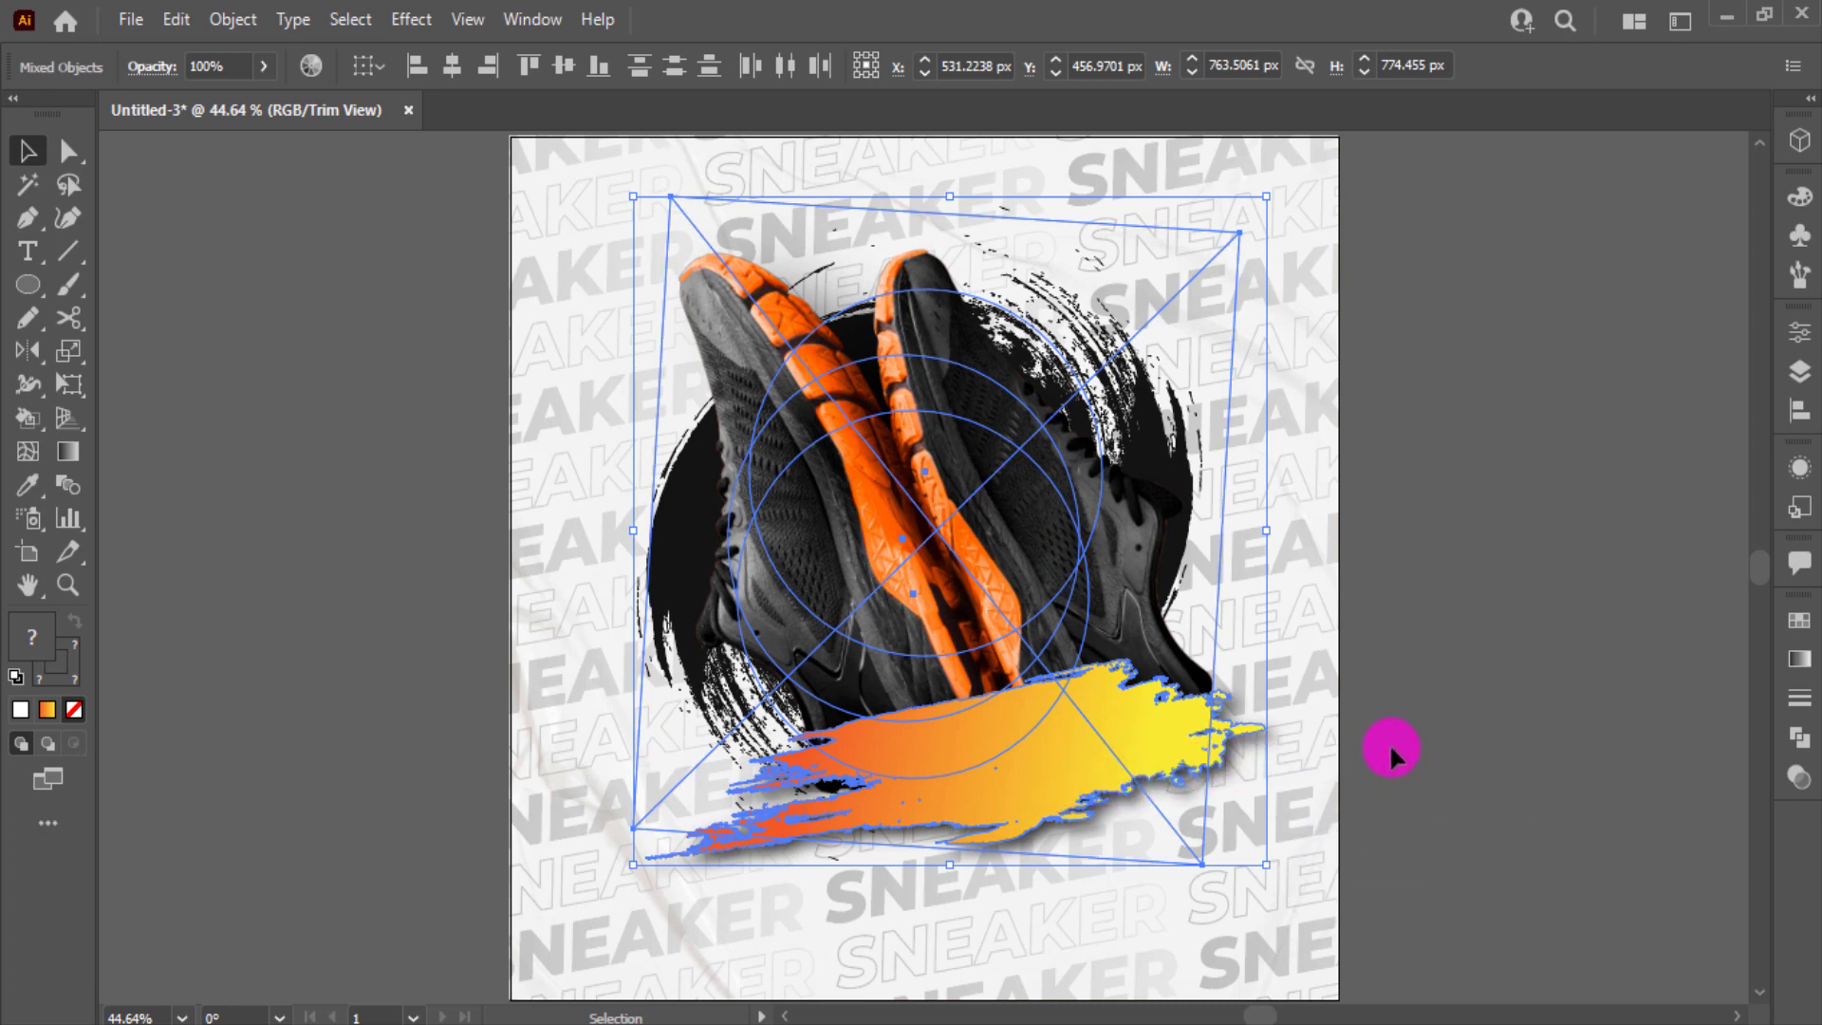
left_click(1444, 749)
Create the BLACK text object on the pasteboard beside the artboard
left_click(28, 253)
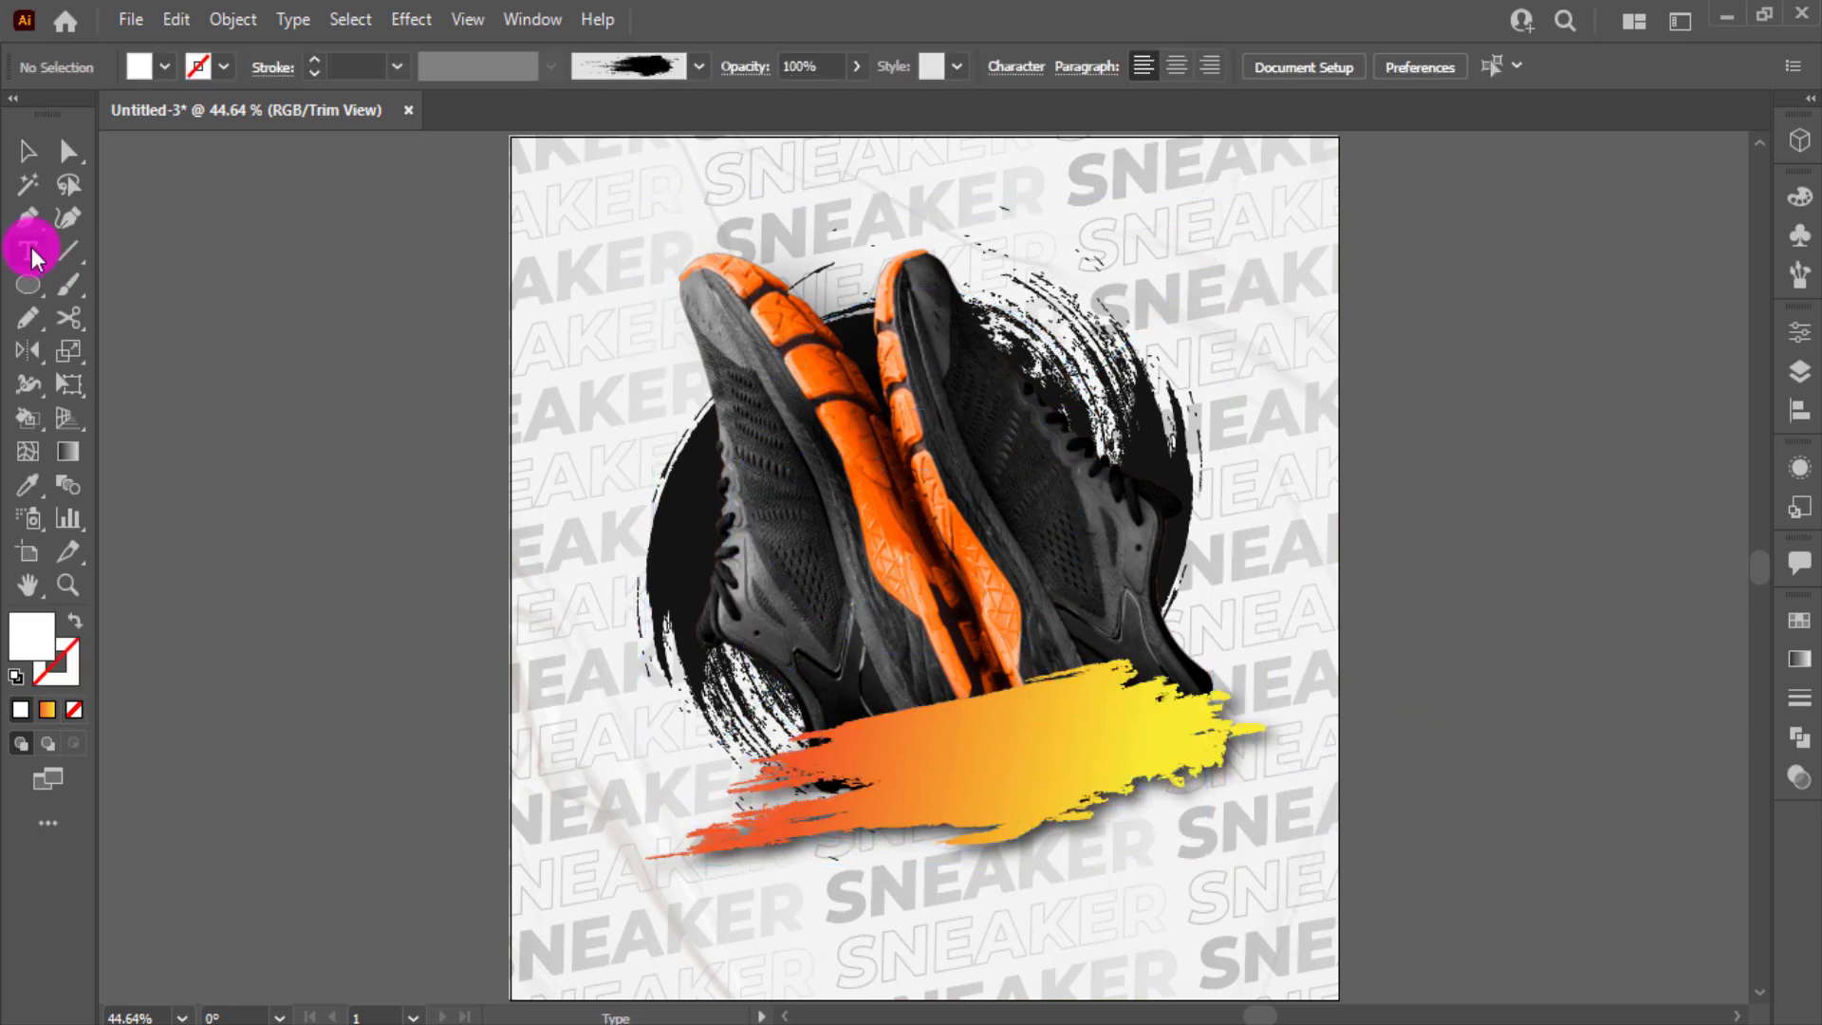
left_click(201, 482)
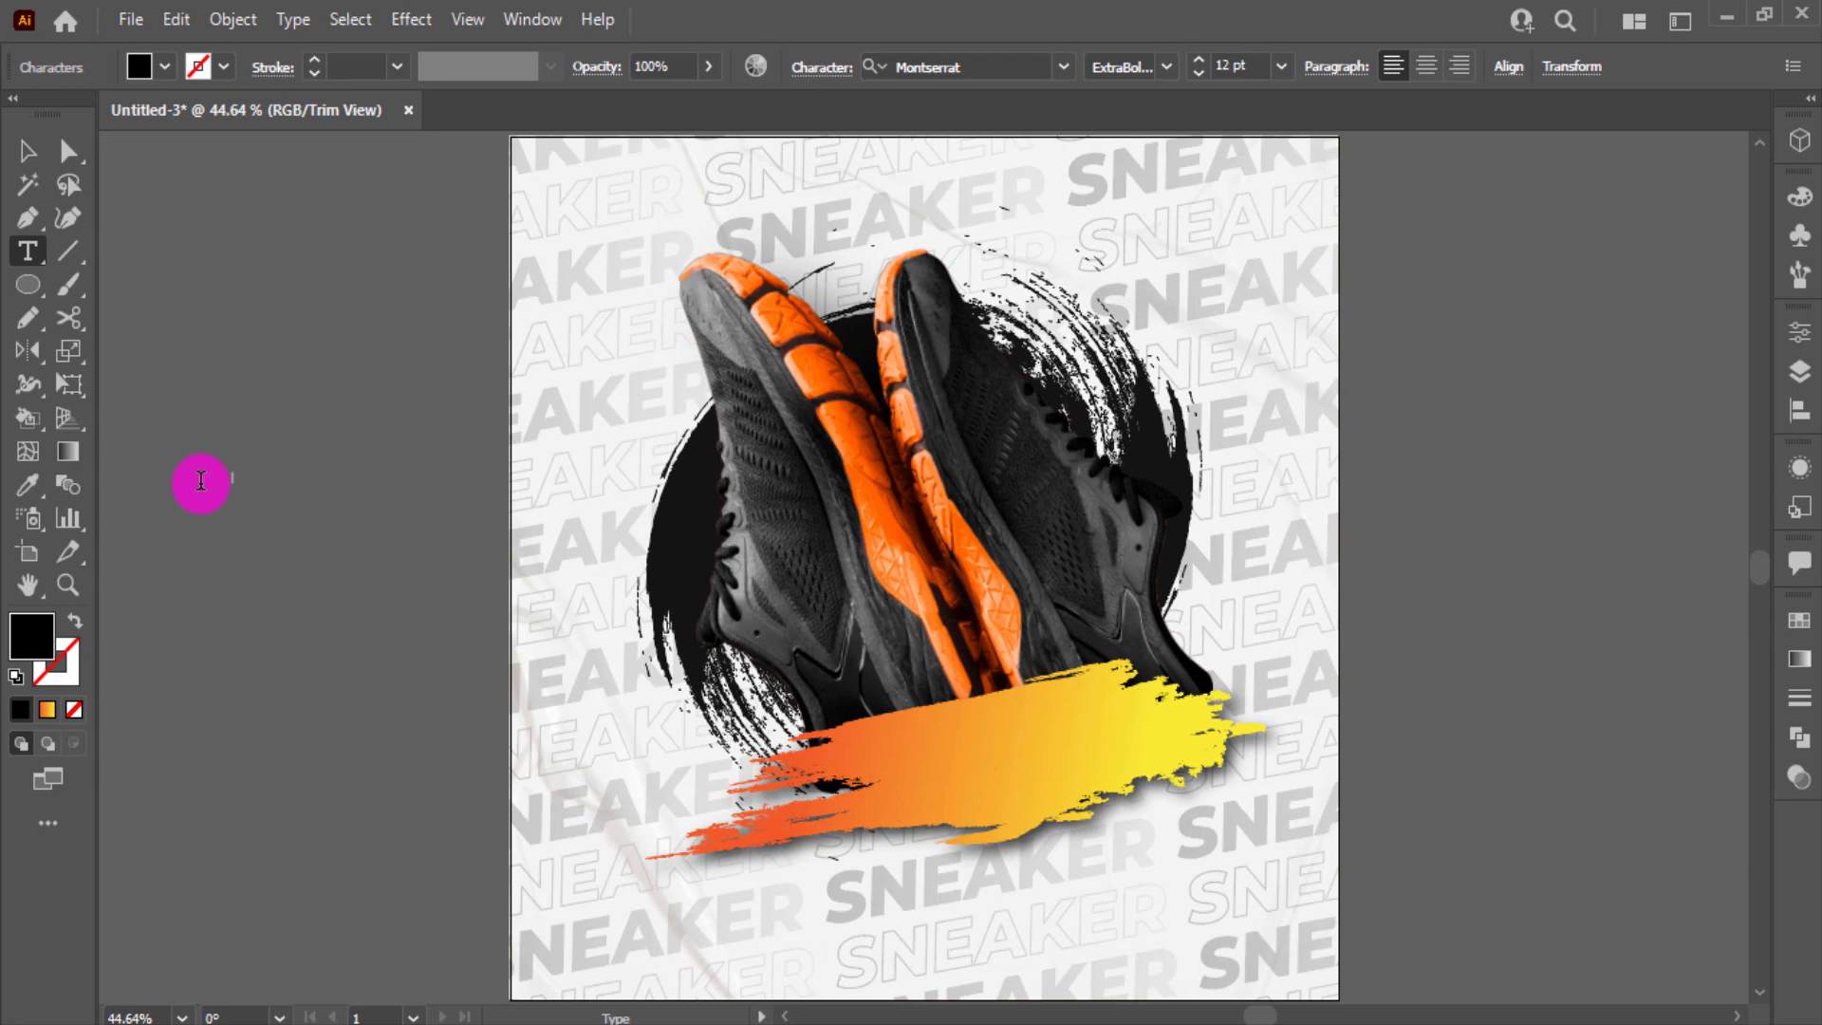
left_click(32, 161)
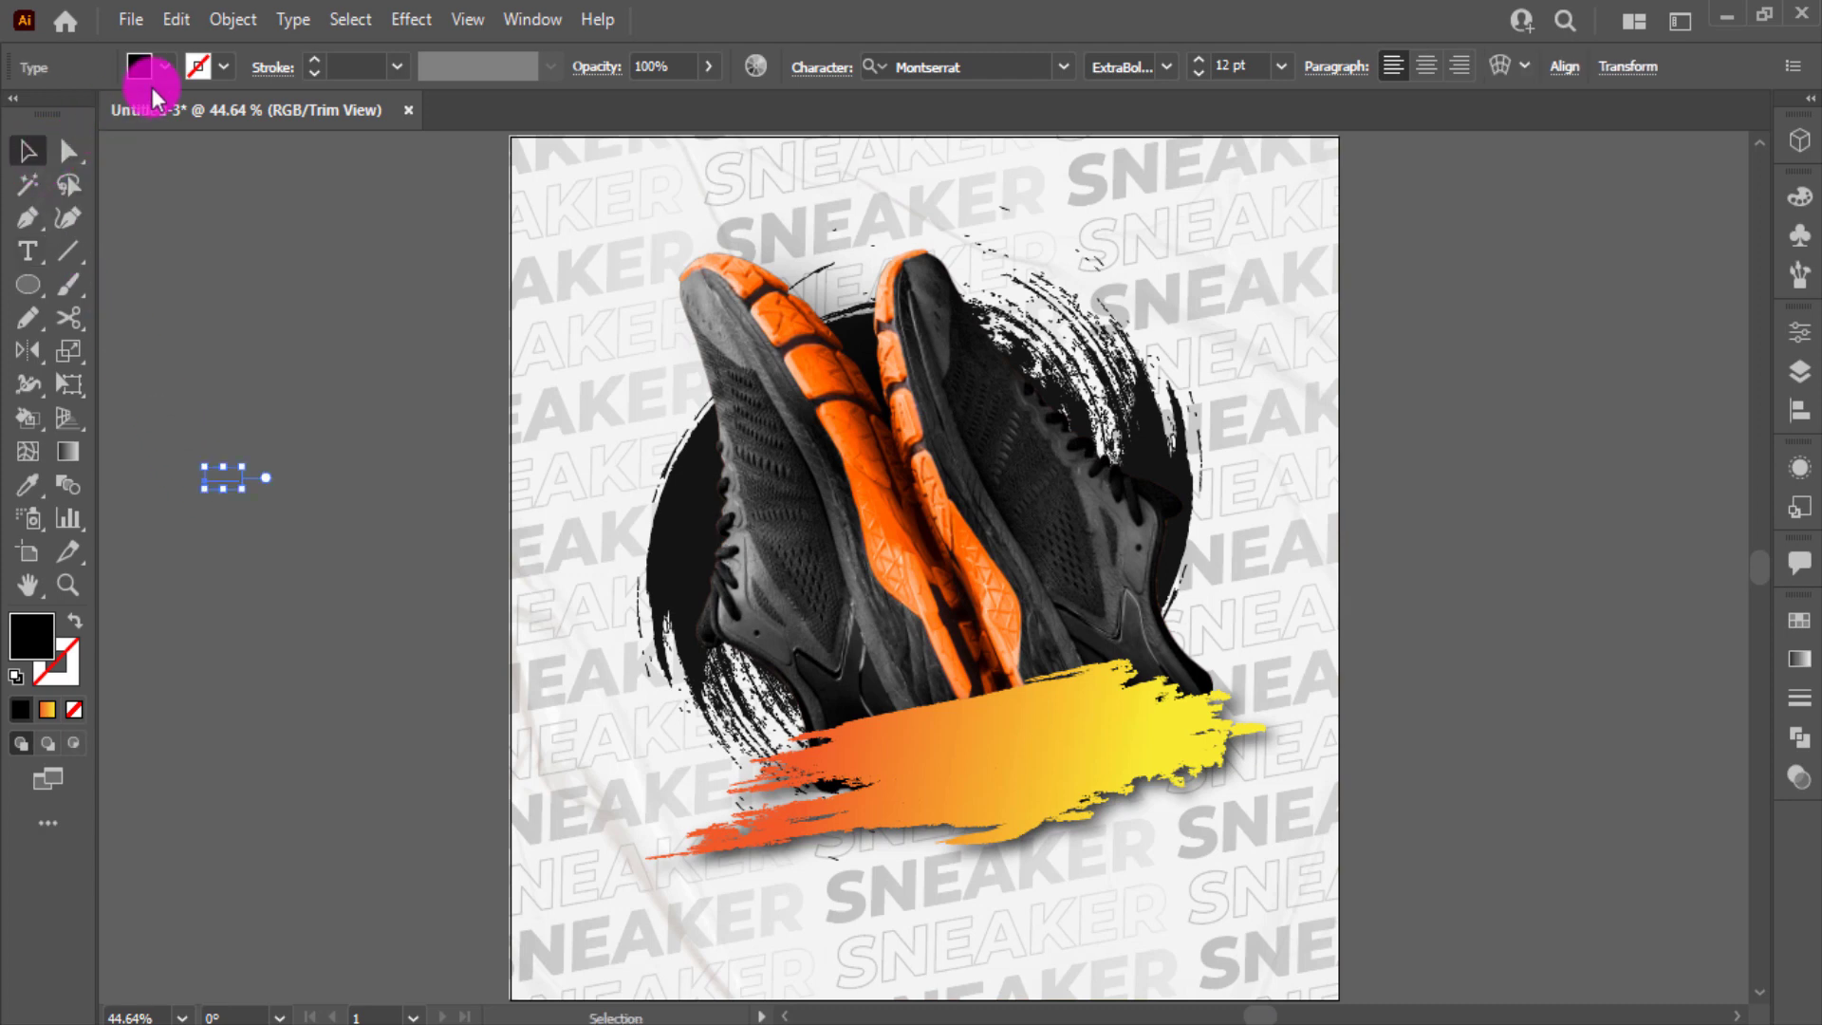
left_click(160, 76)
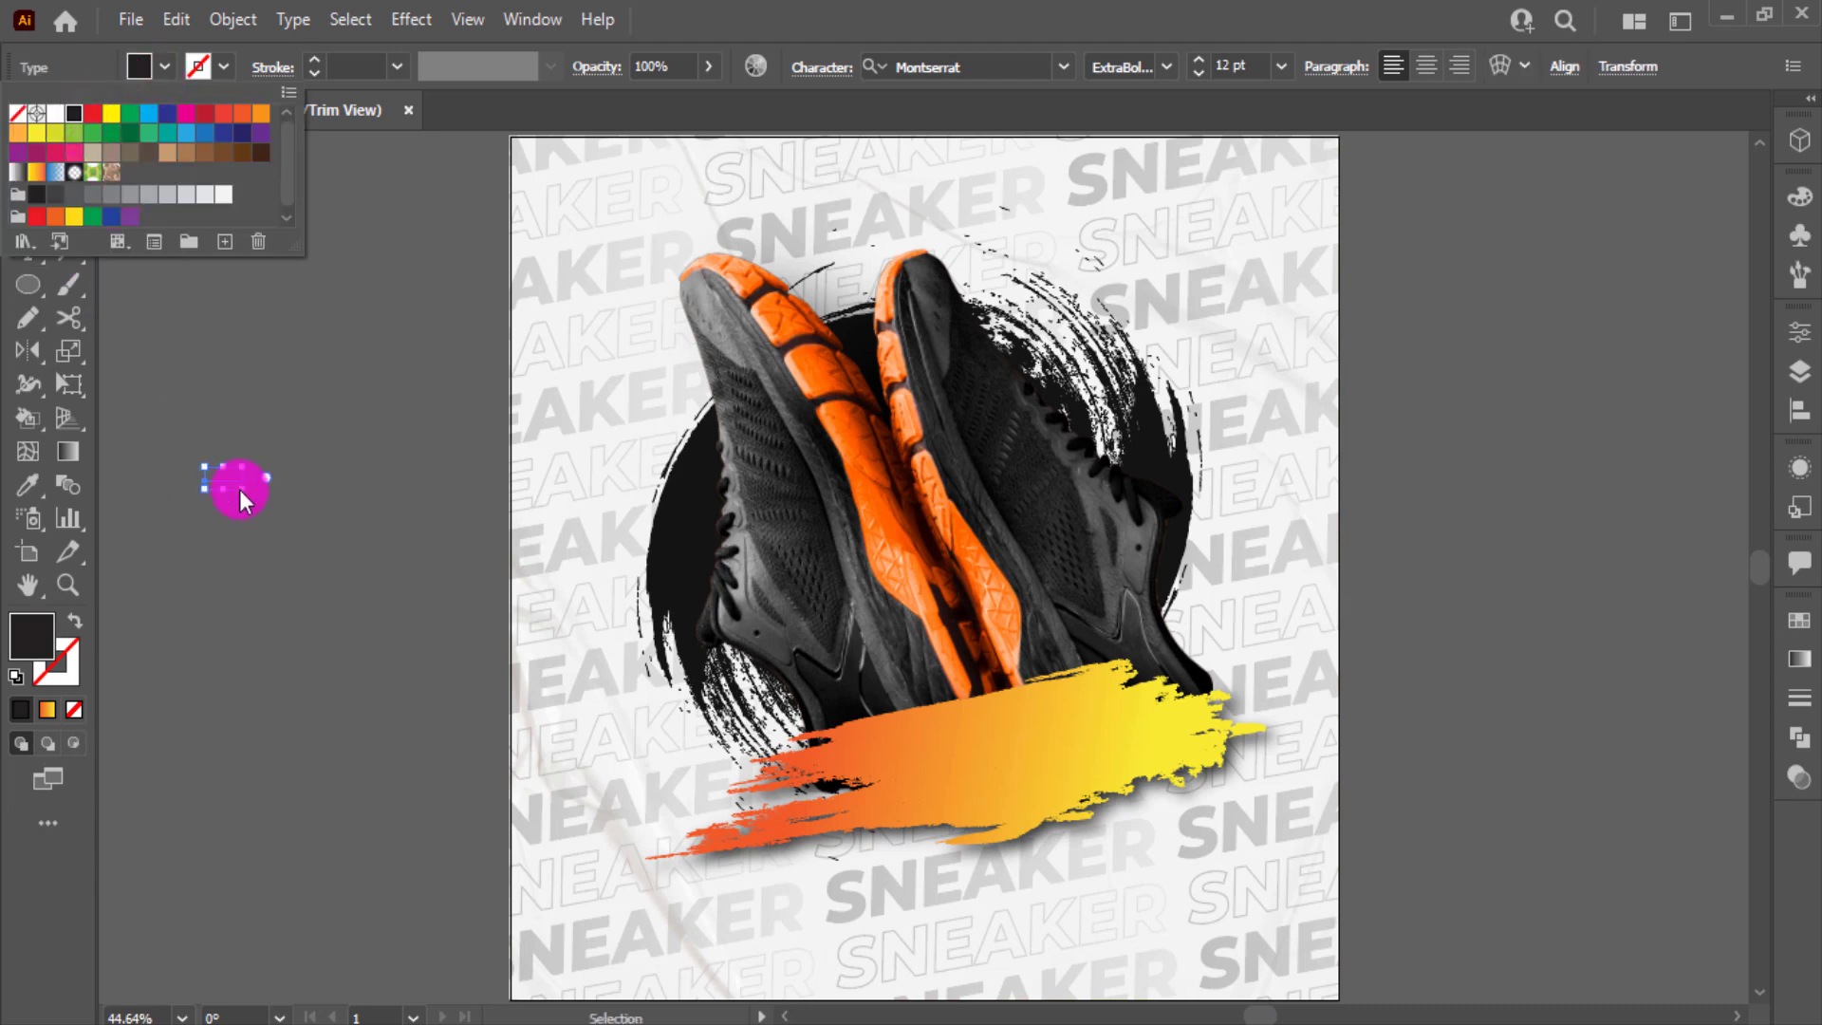
left_click(239, 489)
left_click(142, 74)
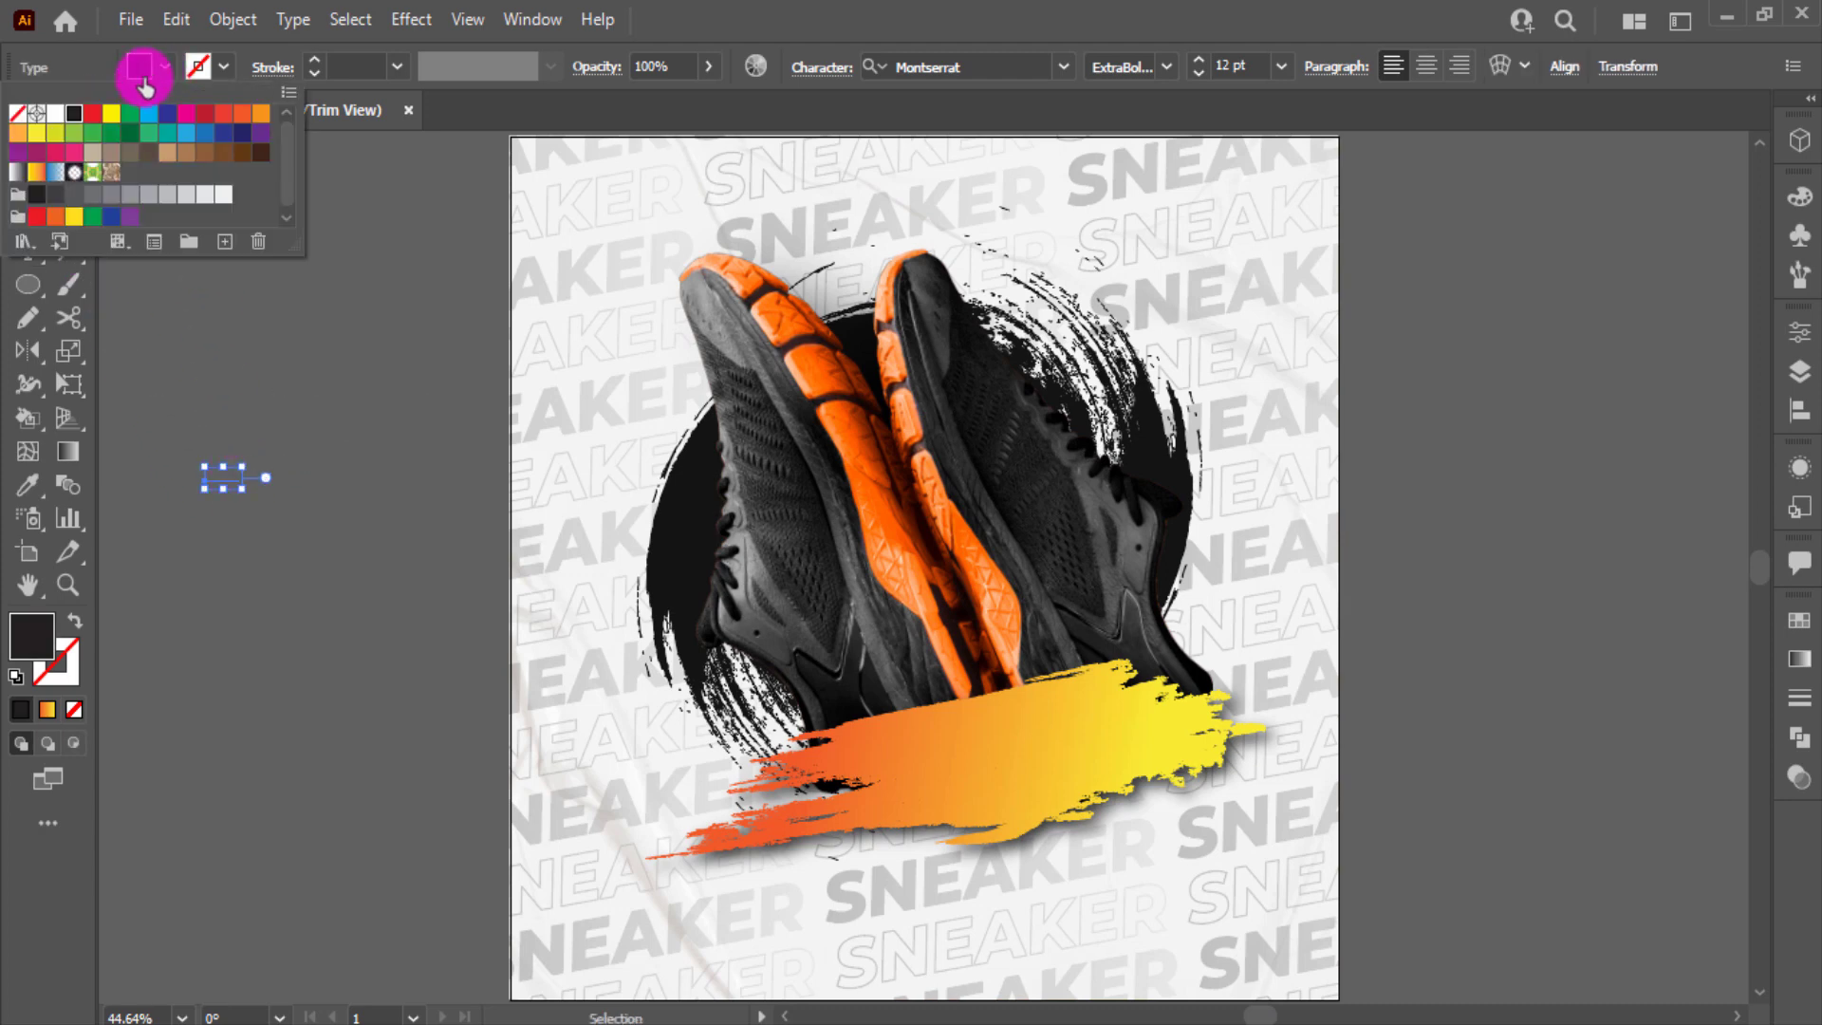
left_click(248, 494)
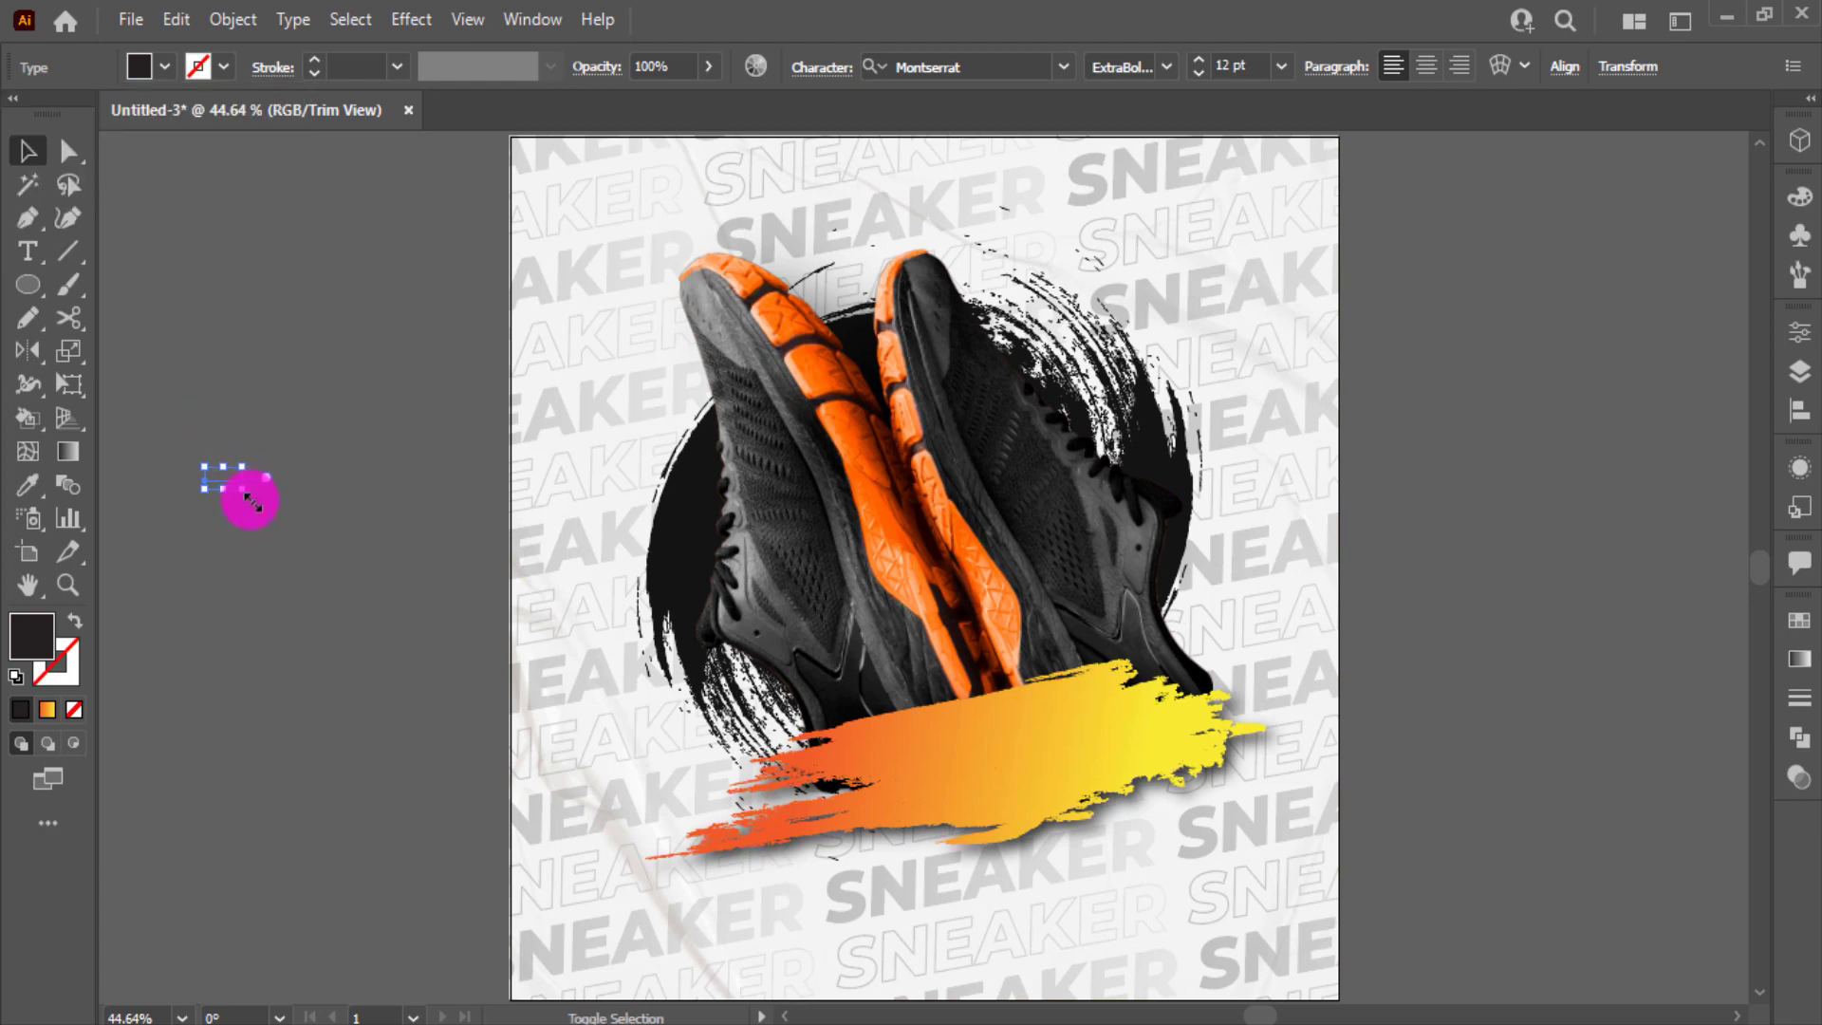
Enlarge the BLACK text and reposition it on the pasteboard
left_click_drag(248, 498, 386, 557)
mouse_move(326, 496)
left_mouse_down()
mouse_move(801, 683)
mouse_move(376, 496)
left_mouse_up()
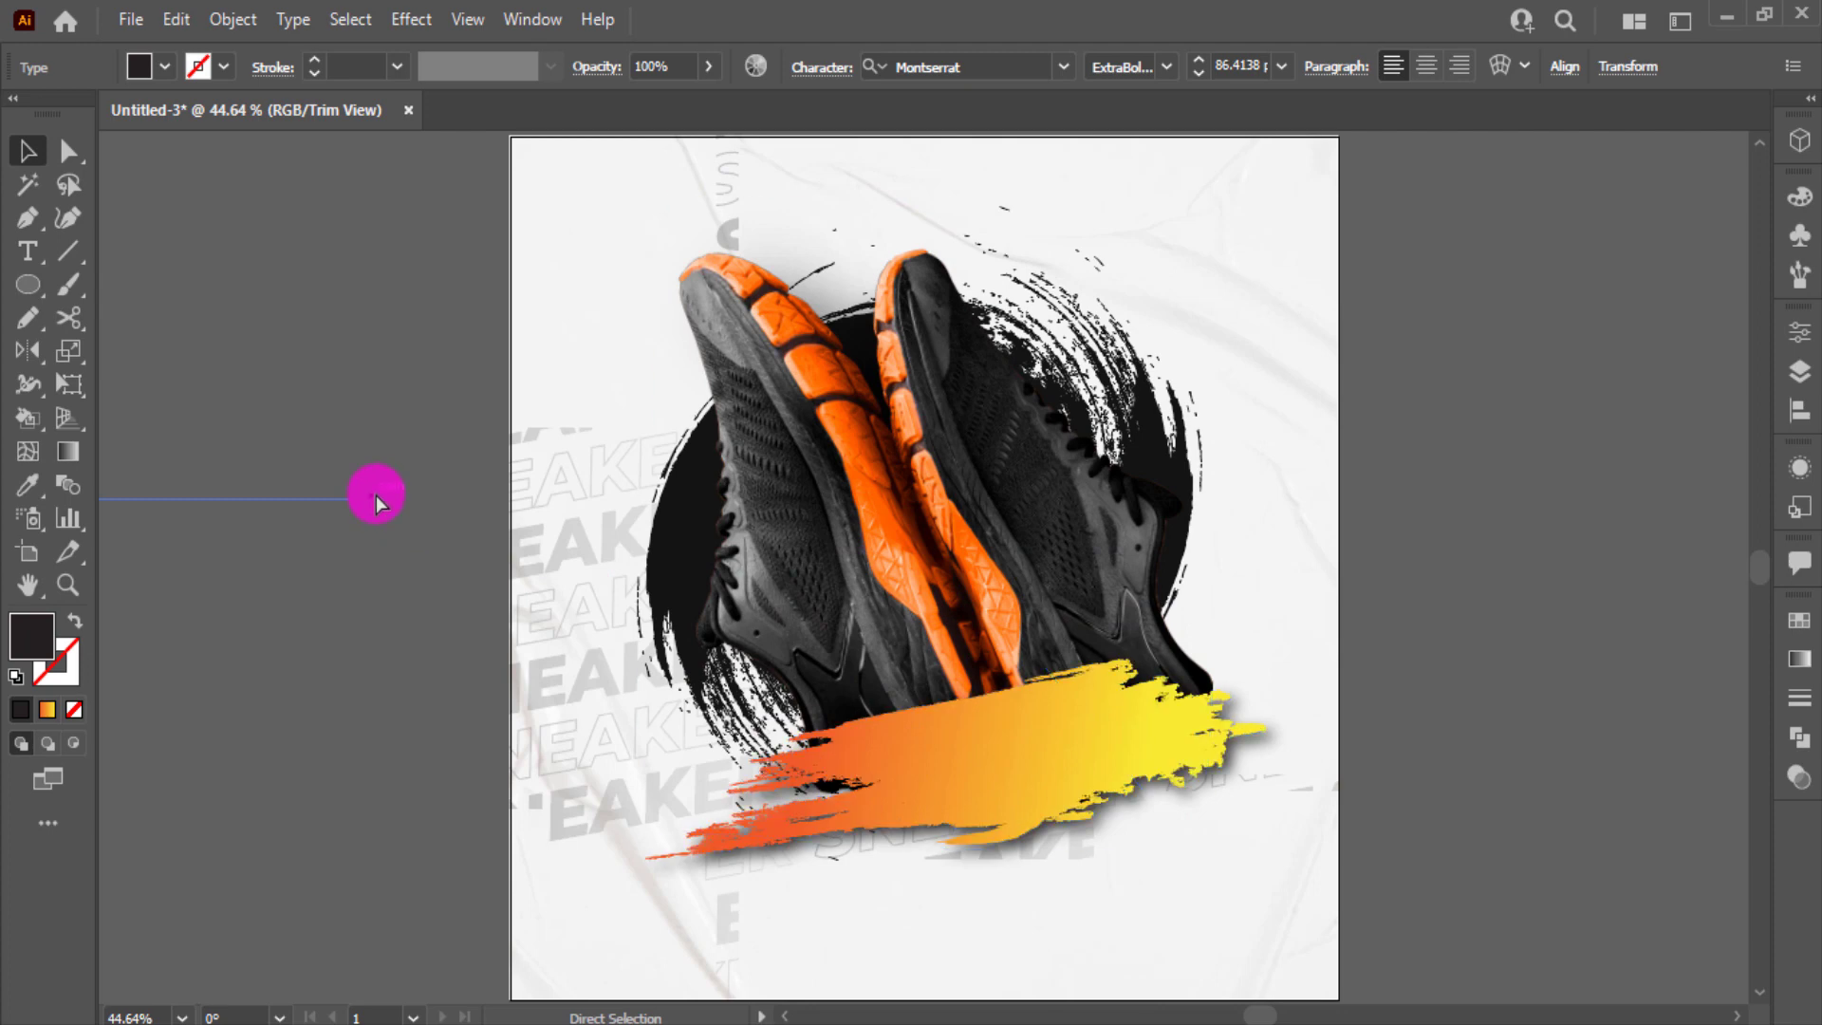
left_click(376, 495)
scroll(373, 487, "down", 1)
scroll(334, 446, "down", 1)
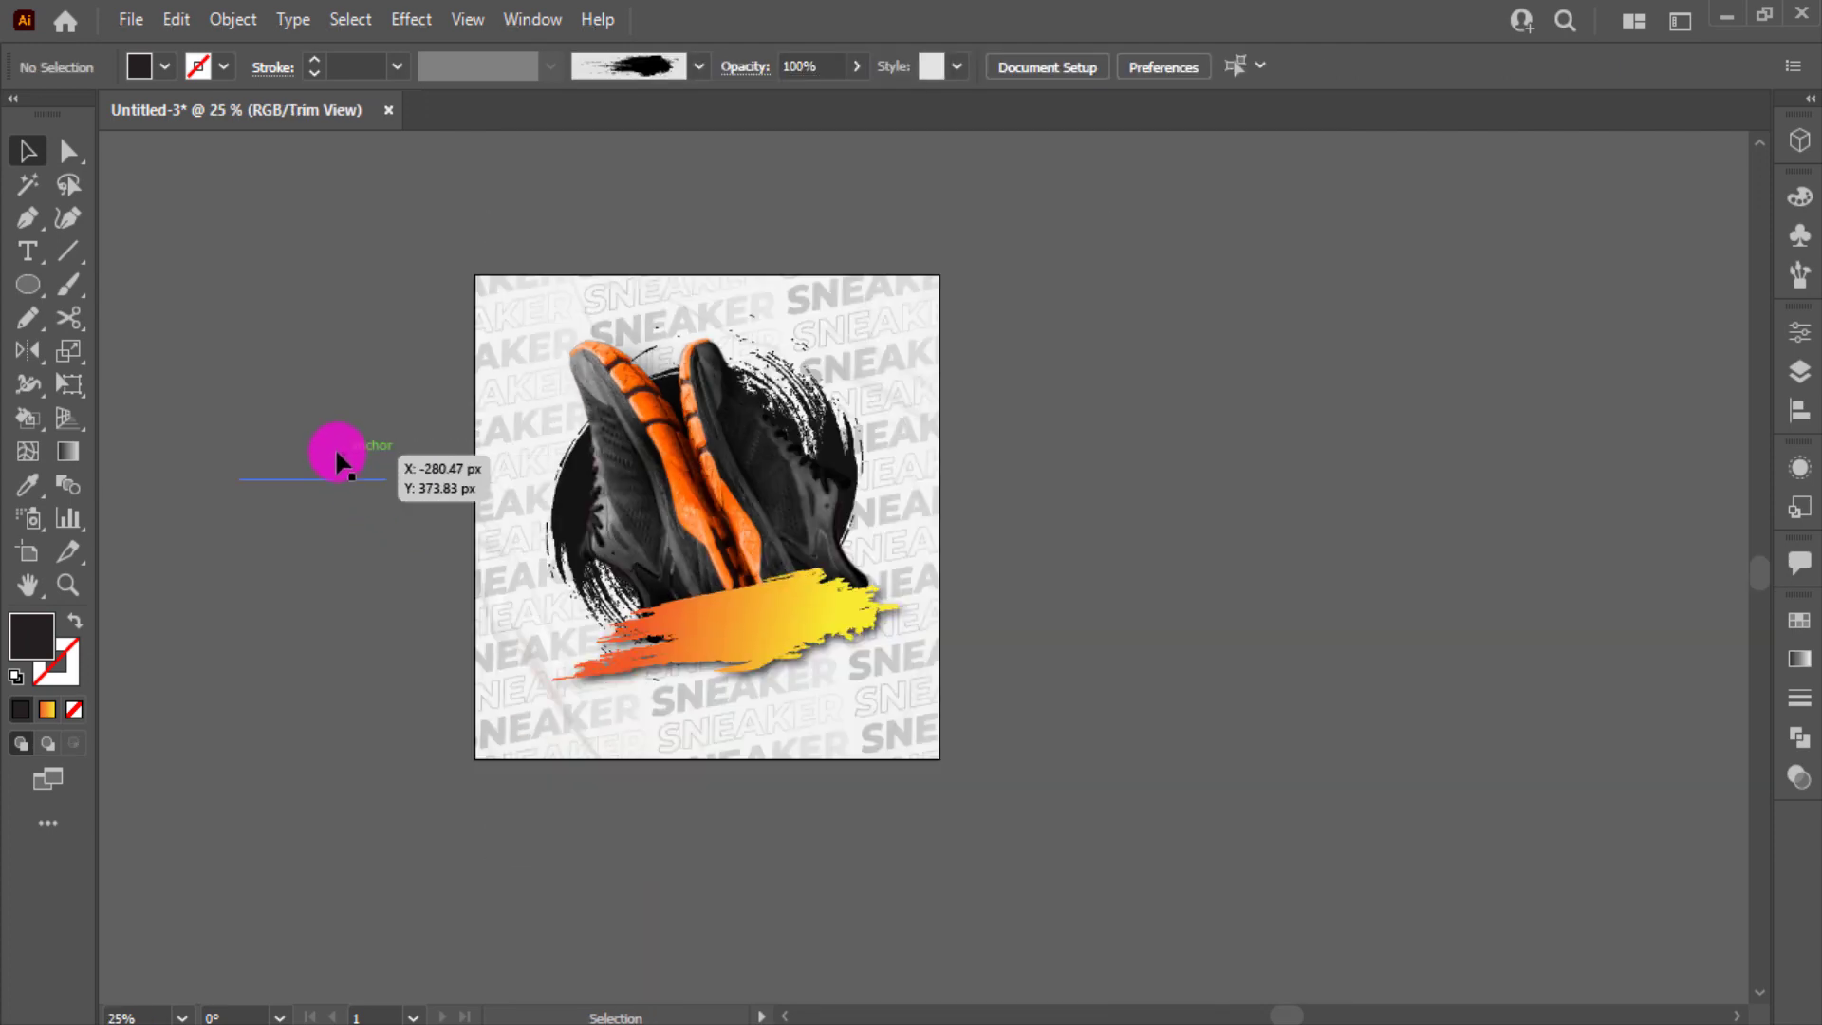
left_click(334, 447)
left_click_drag(343, 462, 357, 558)
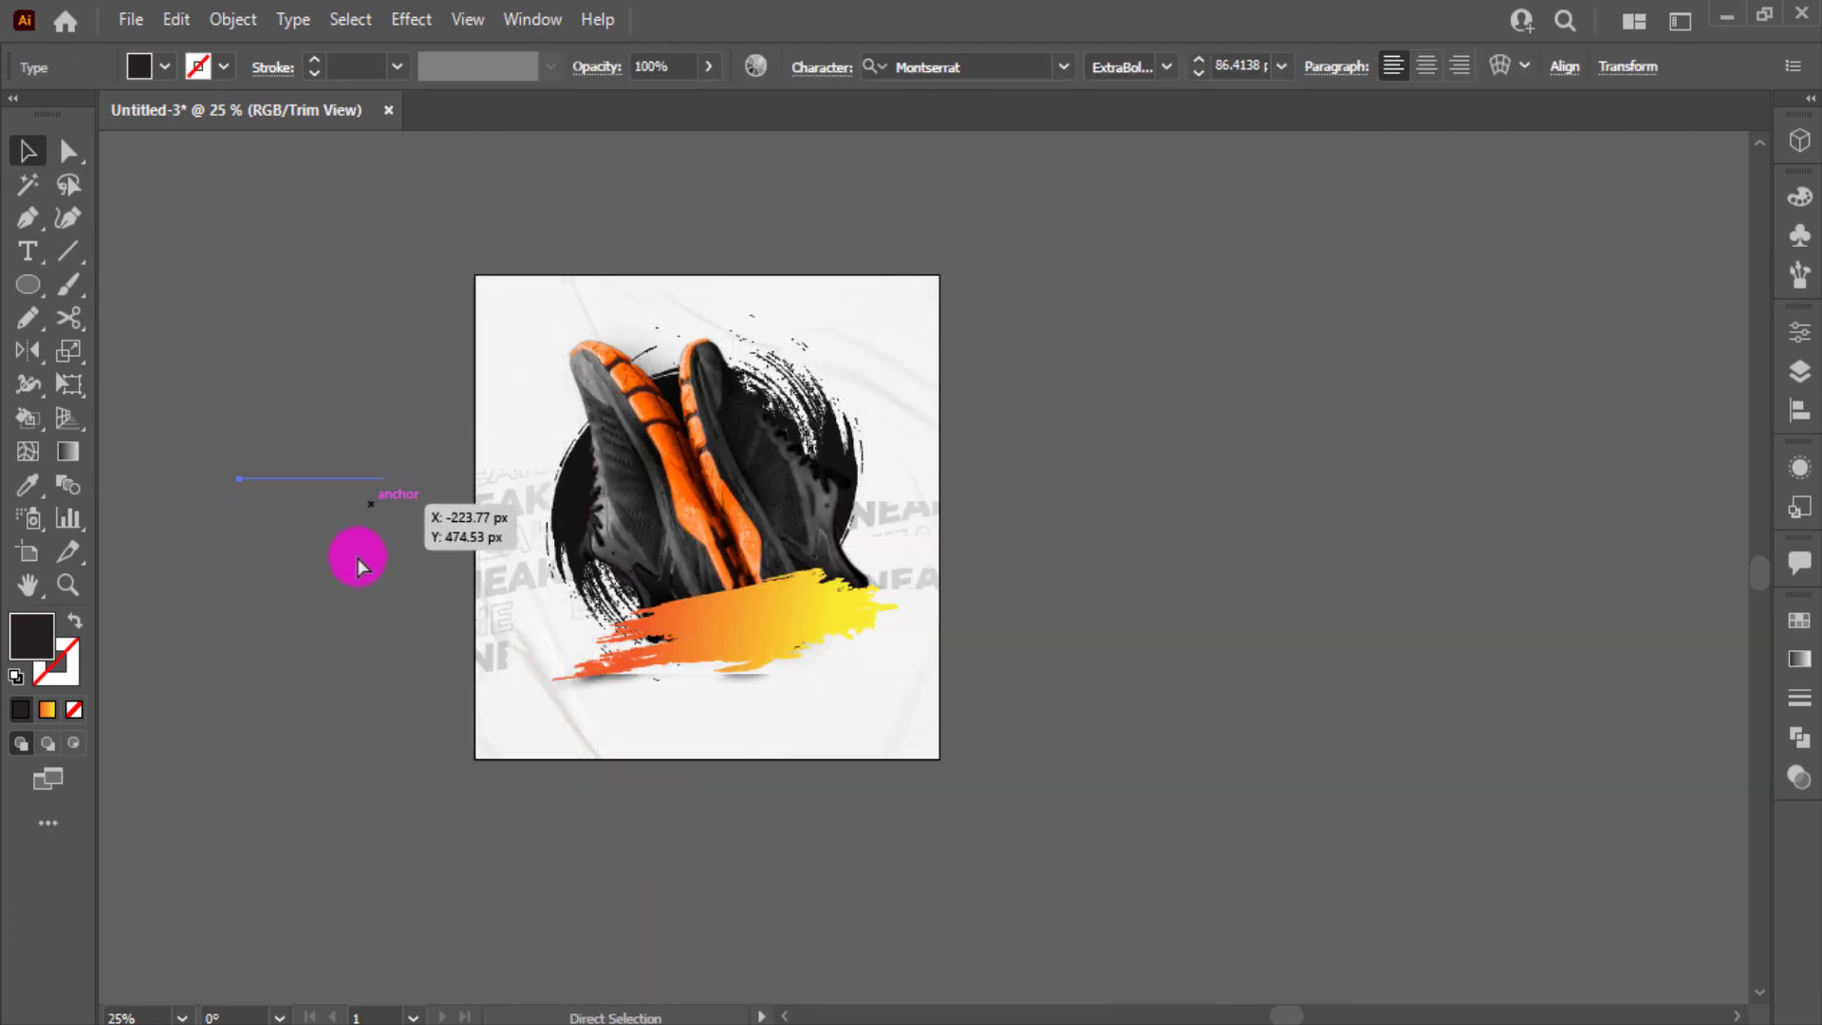
left_click(499, 289)
Show artwork outside the artboard and select the BLACK text
left_click_drag(500, 290, 488, 256)
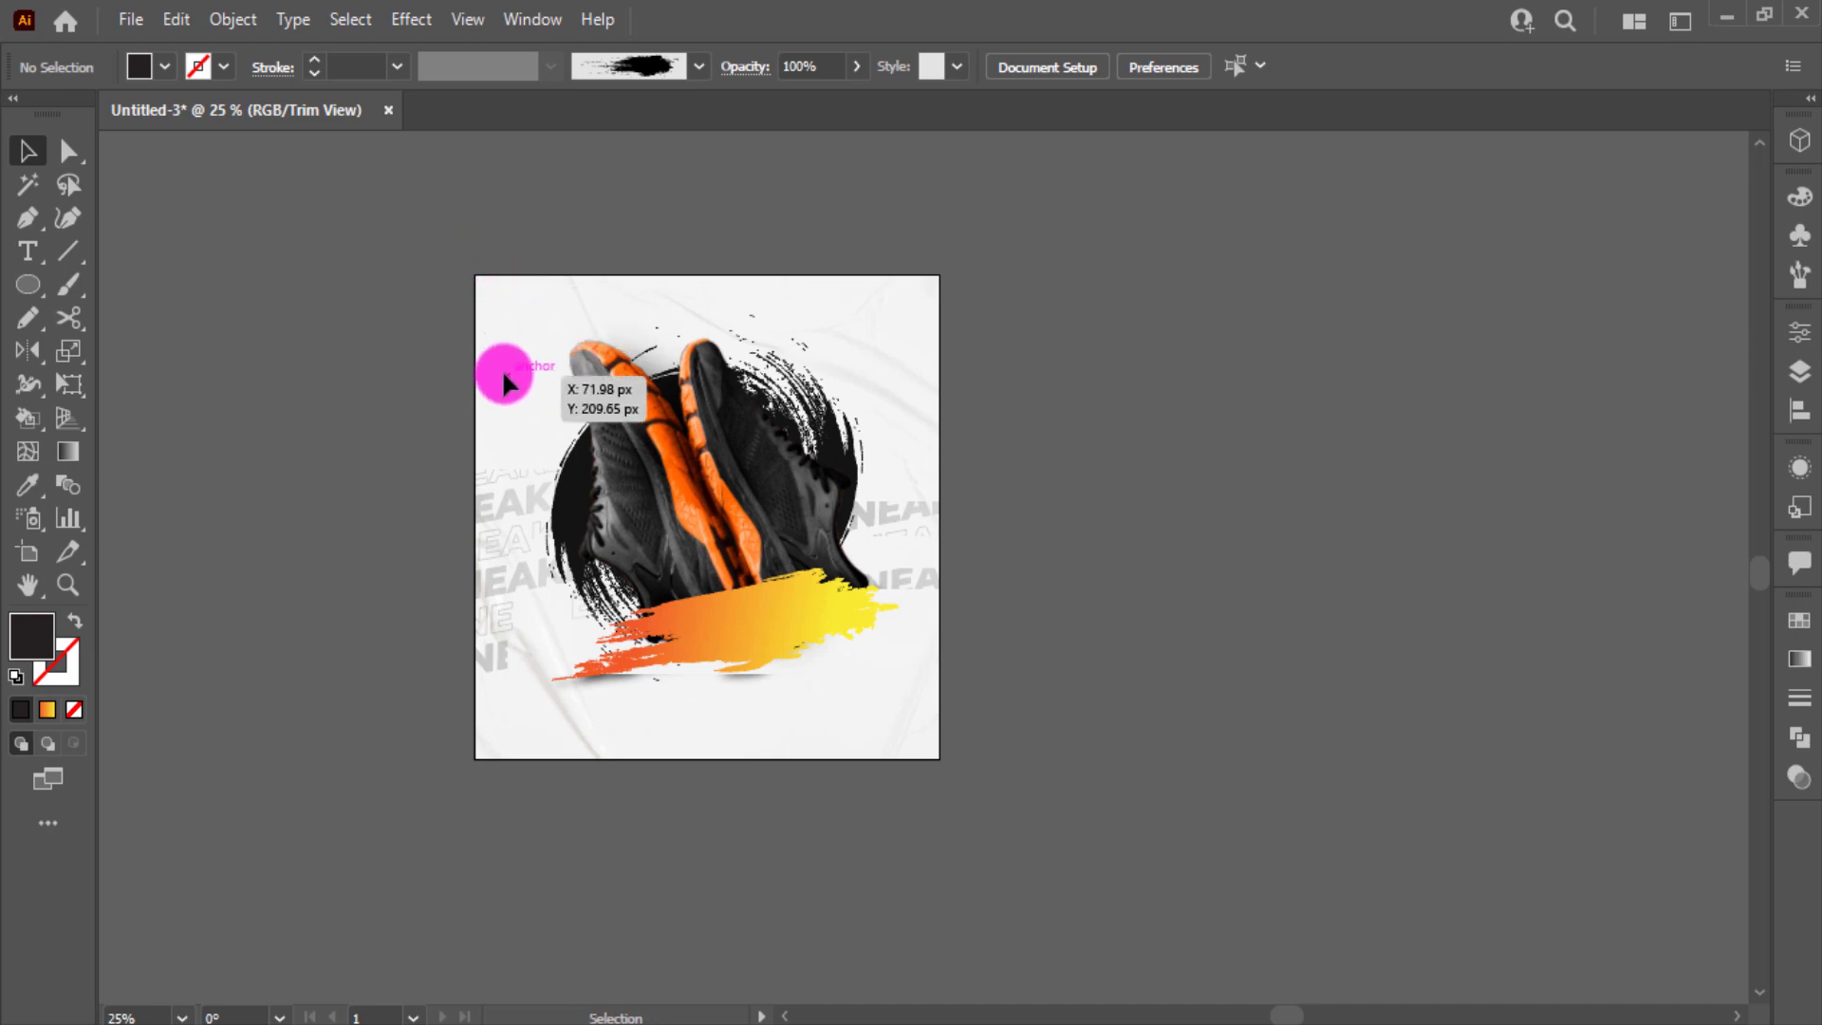
key("ctrl+plus")
left_click(461, 22)
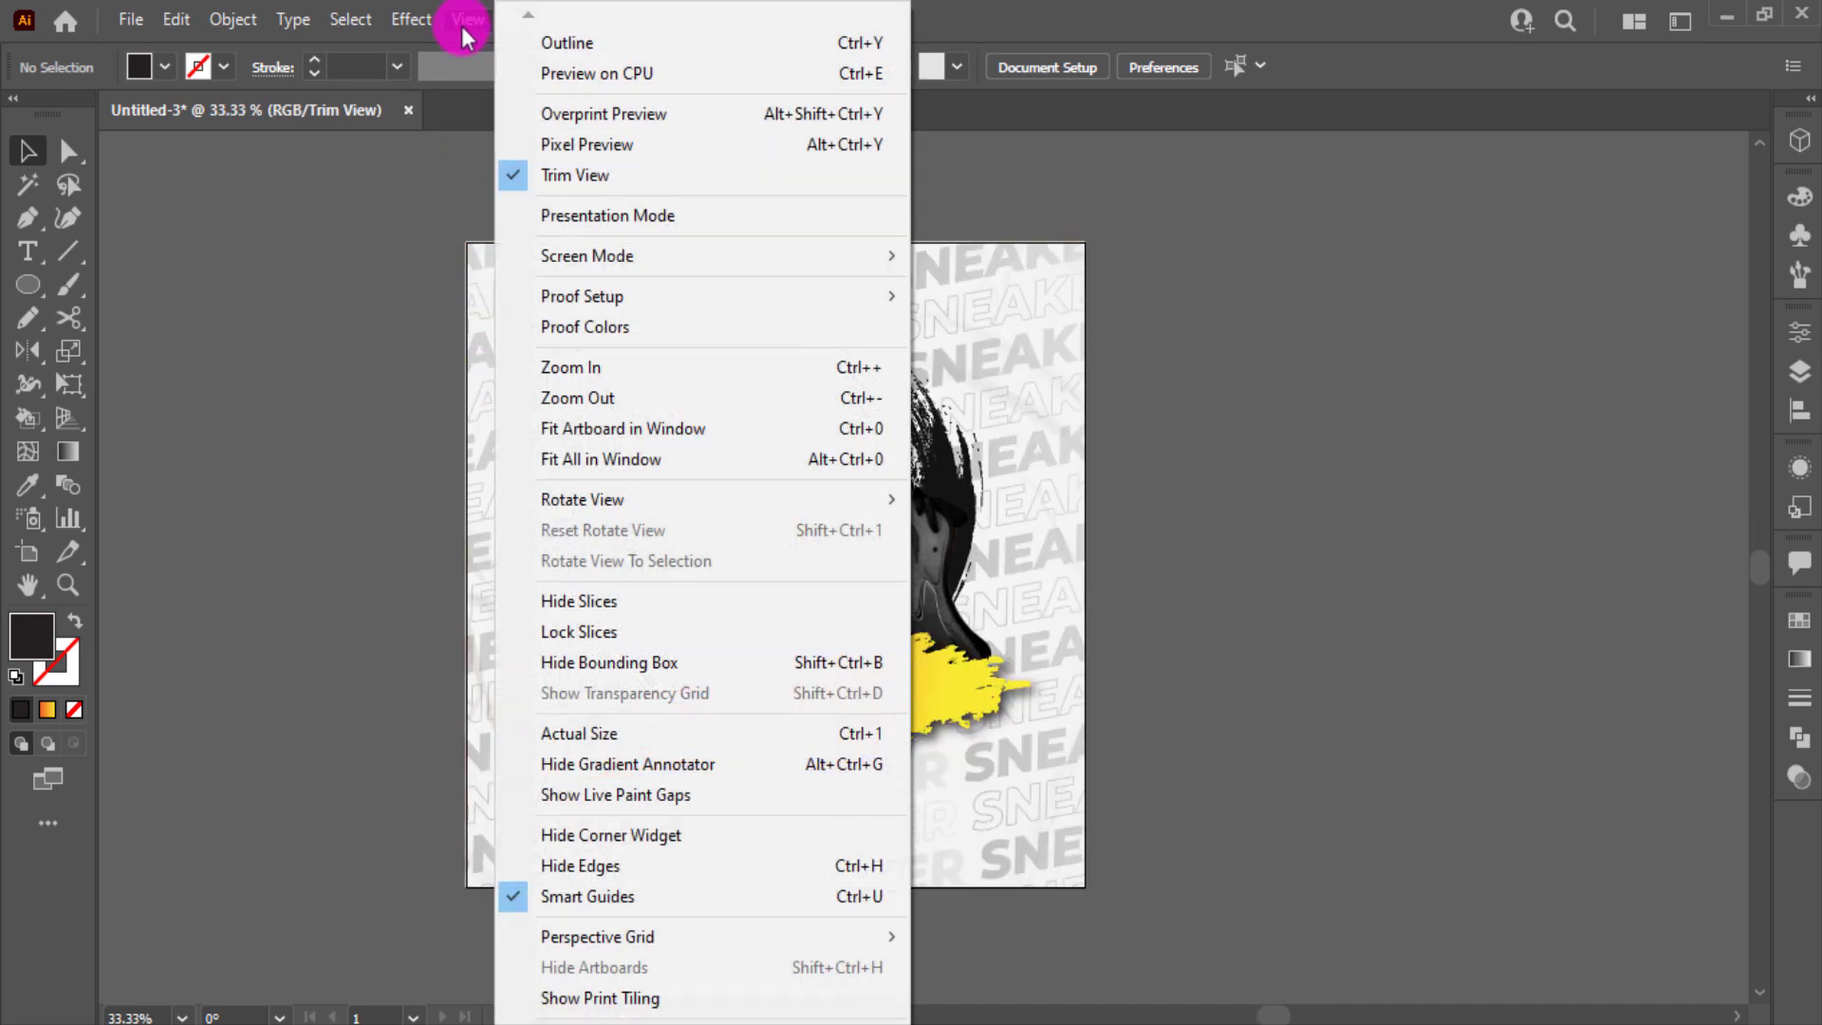
left_click(547, 175)
left_click_drag(343, 275, 400, 279)
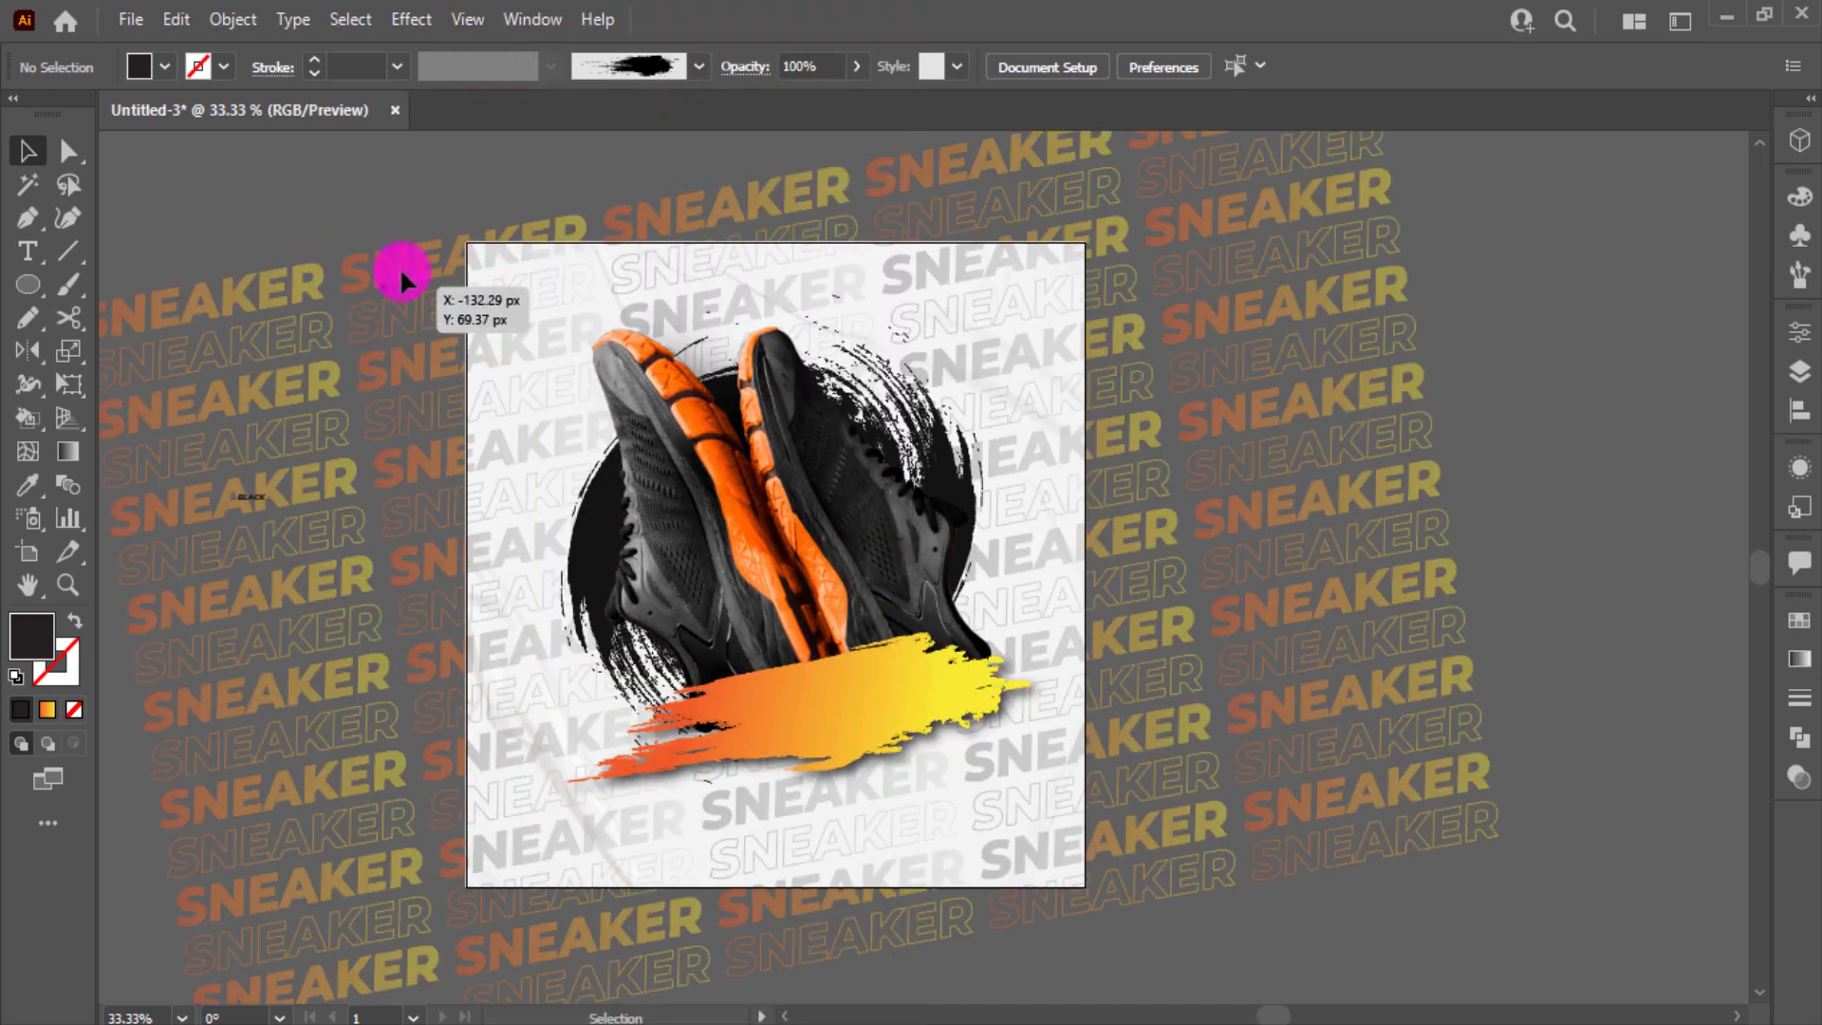
key("ctrl+minus")
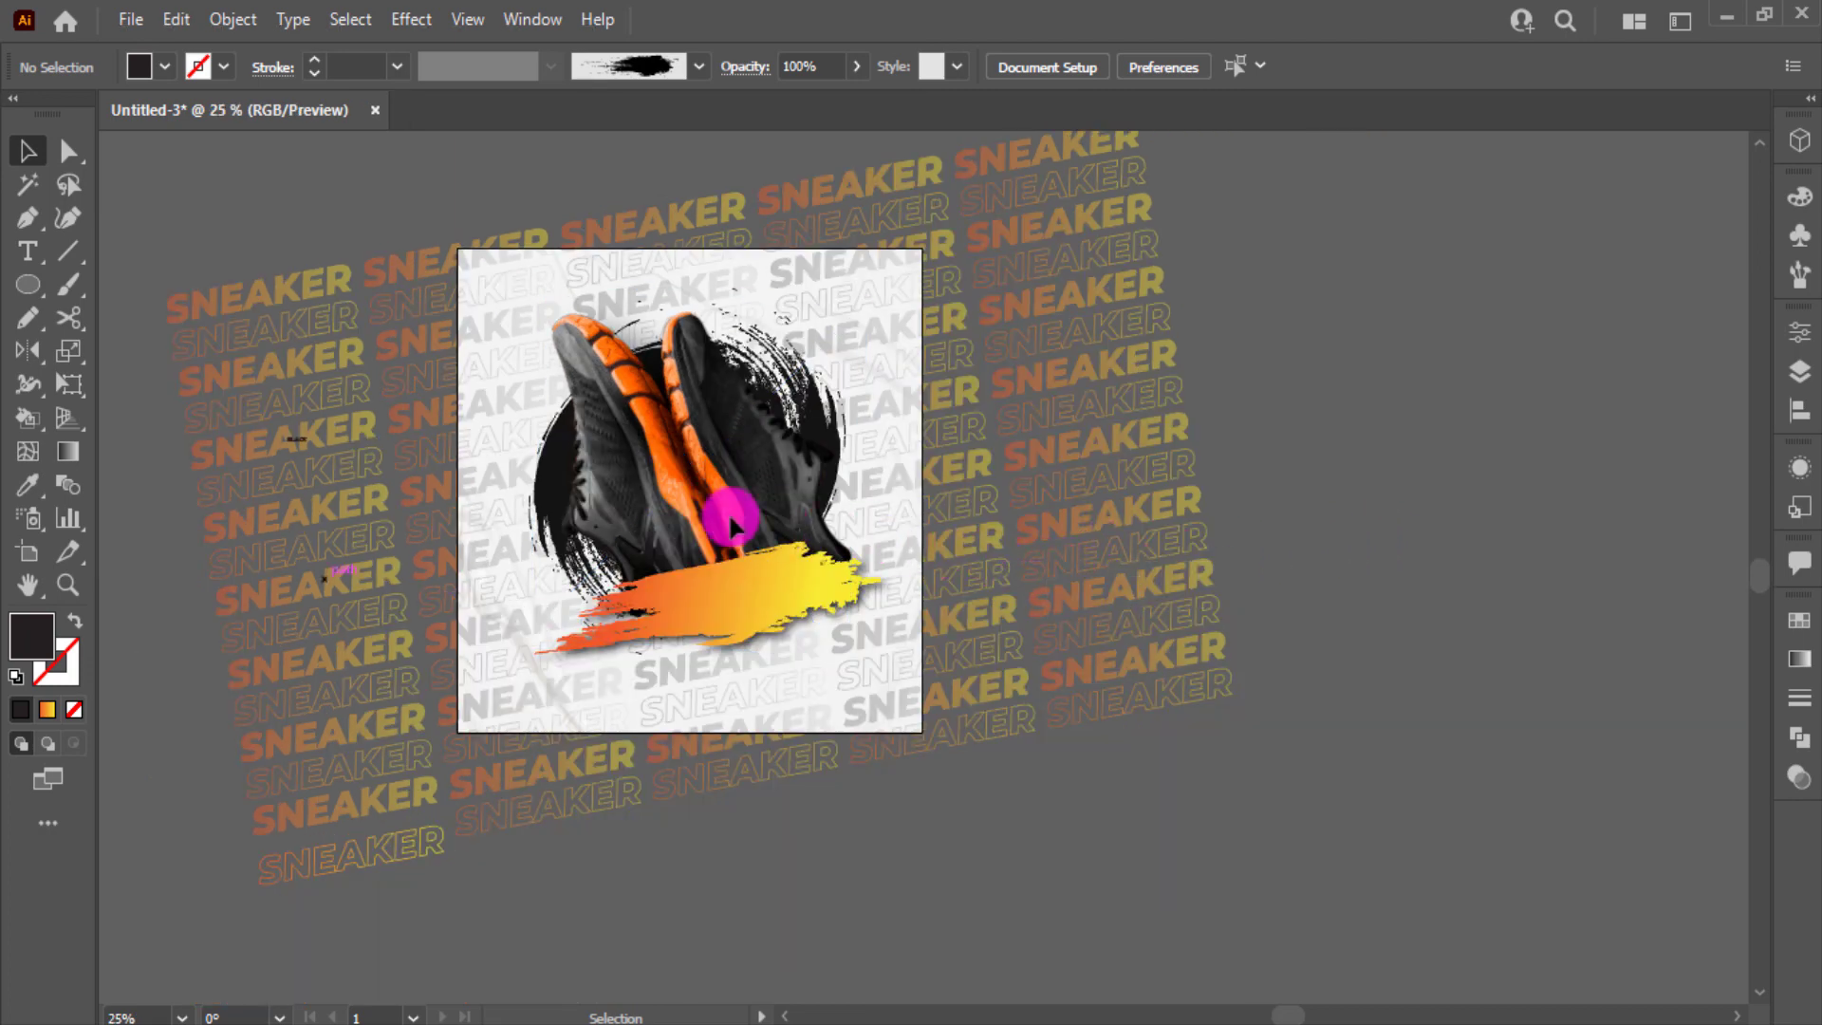
mouse_move(302, 446)
left_mouse_down()
mouse_move(403, 489)
mouse_move(816, 583)
left_mouse_up()
Tilt BLACK to match the brush stroke, fill it white, and resize it across the stroke
key("ctrl+plus")
key("ctrl+plus")
key("ctrl+plus")
left_click(1129, 626)
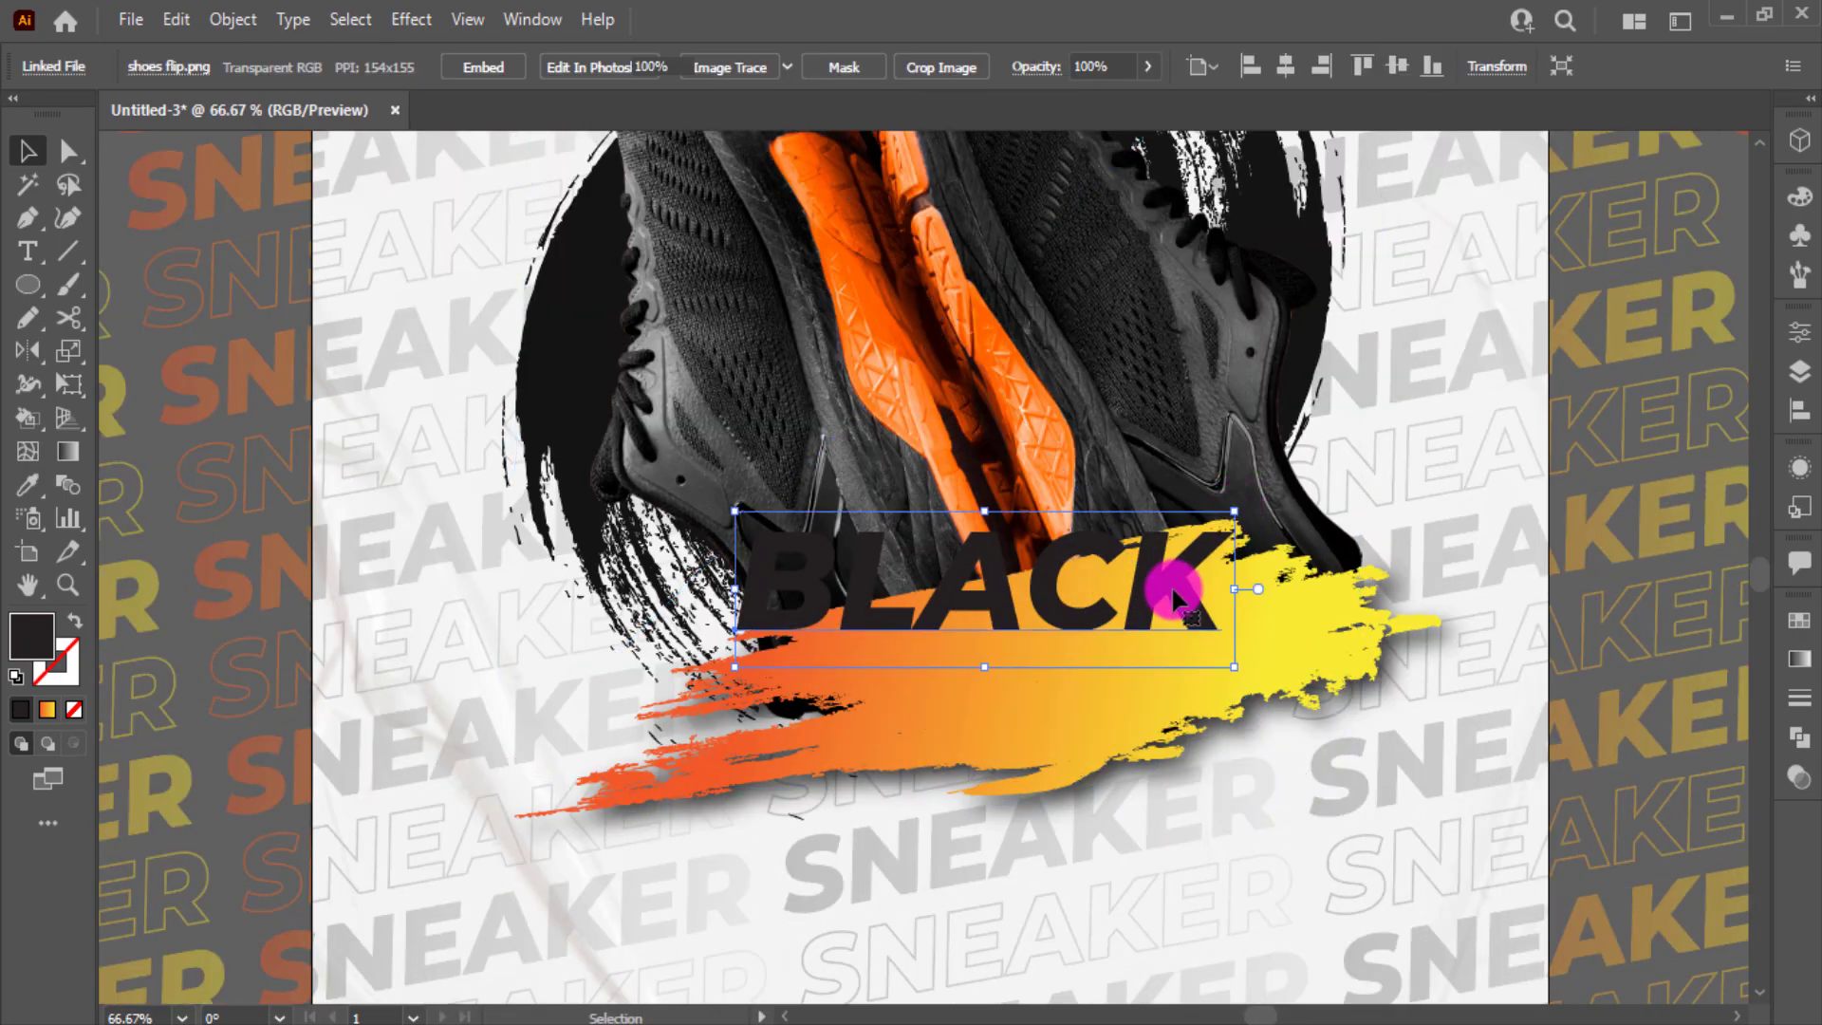
mouse_move(1233, 512)
left_mouse_down()
mouse_move(1232, 453)
mouse_move(1192, 480)
left_mouse_up()
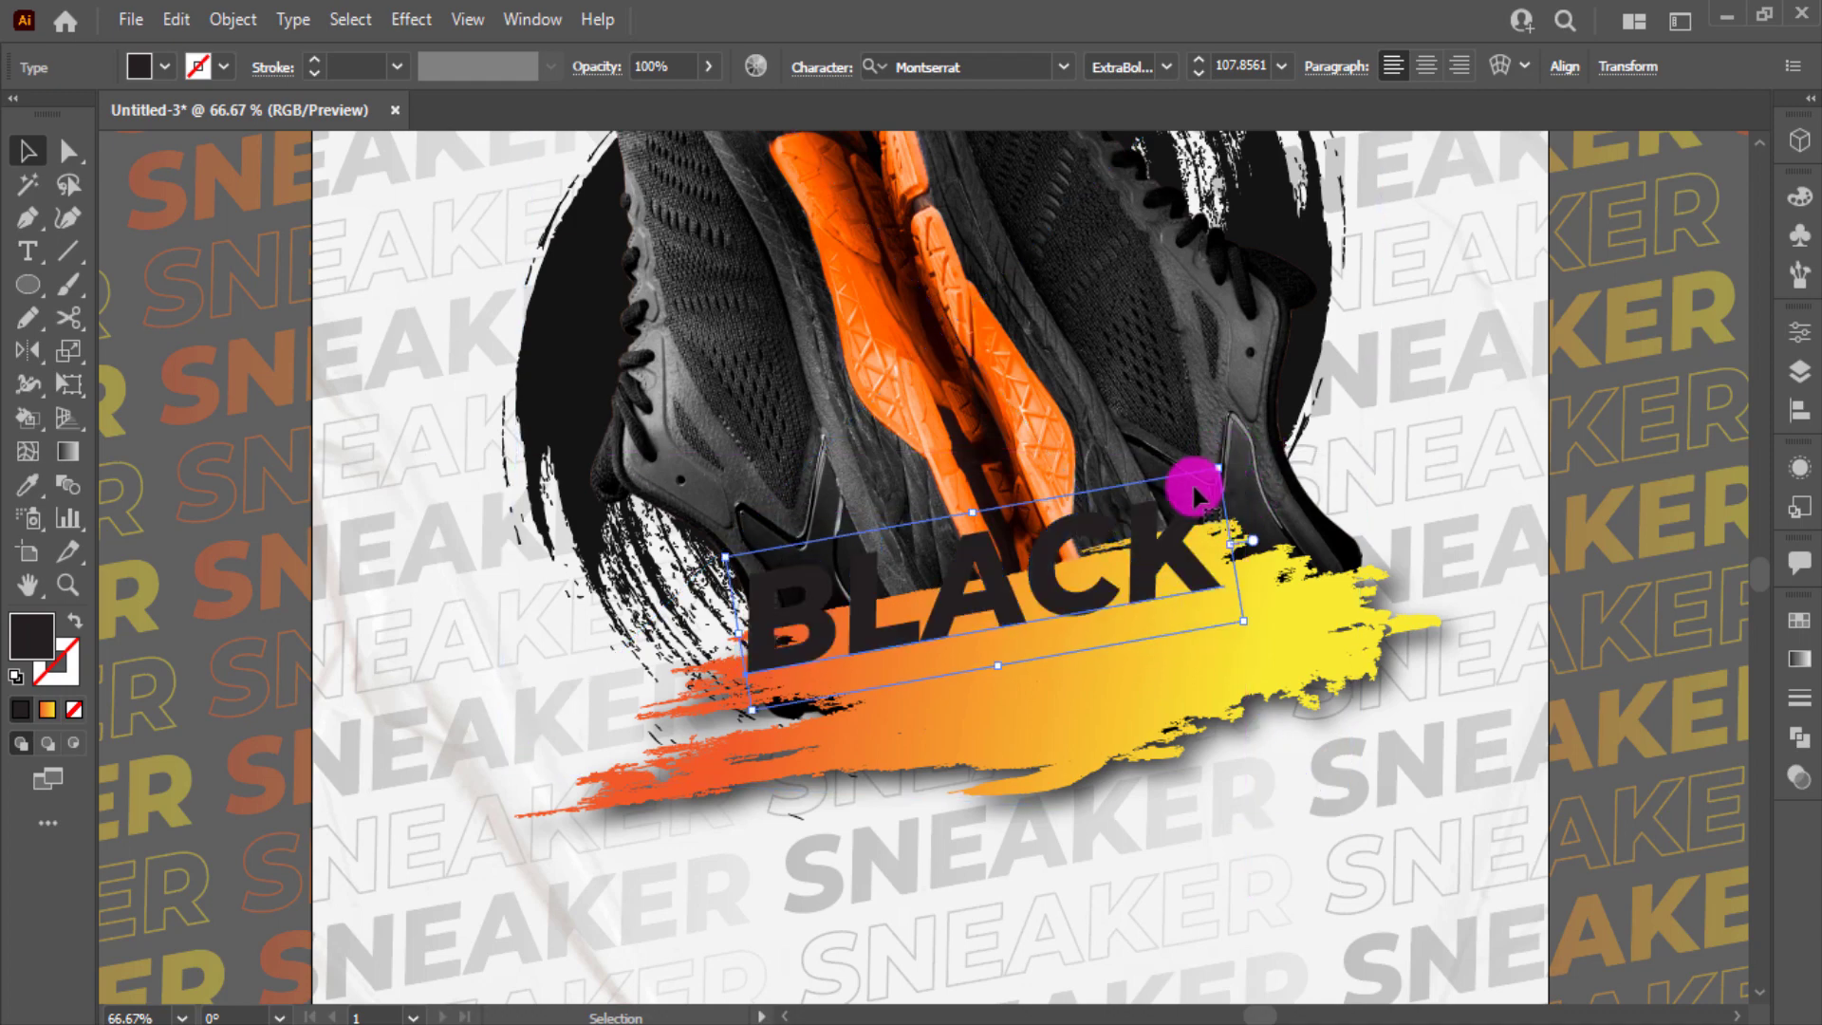
left_click_drag(1159, 589, 1145, 654)
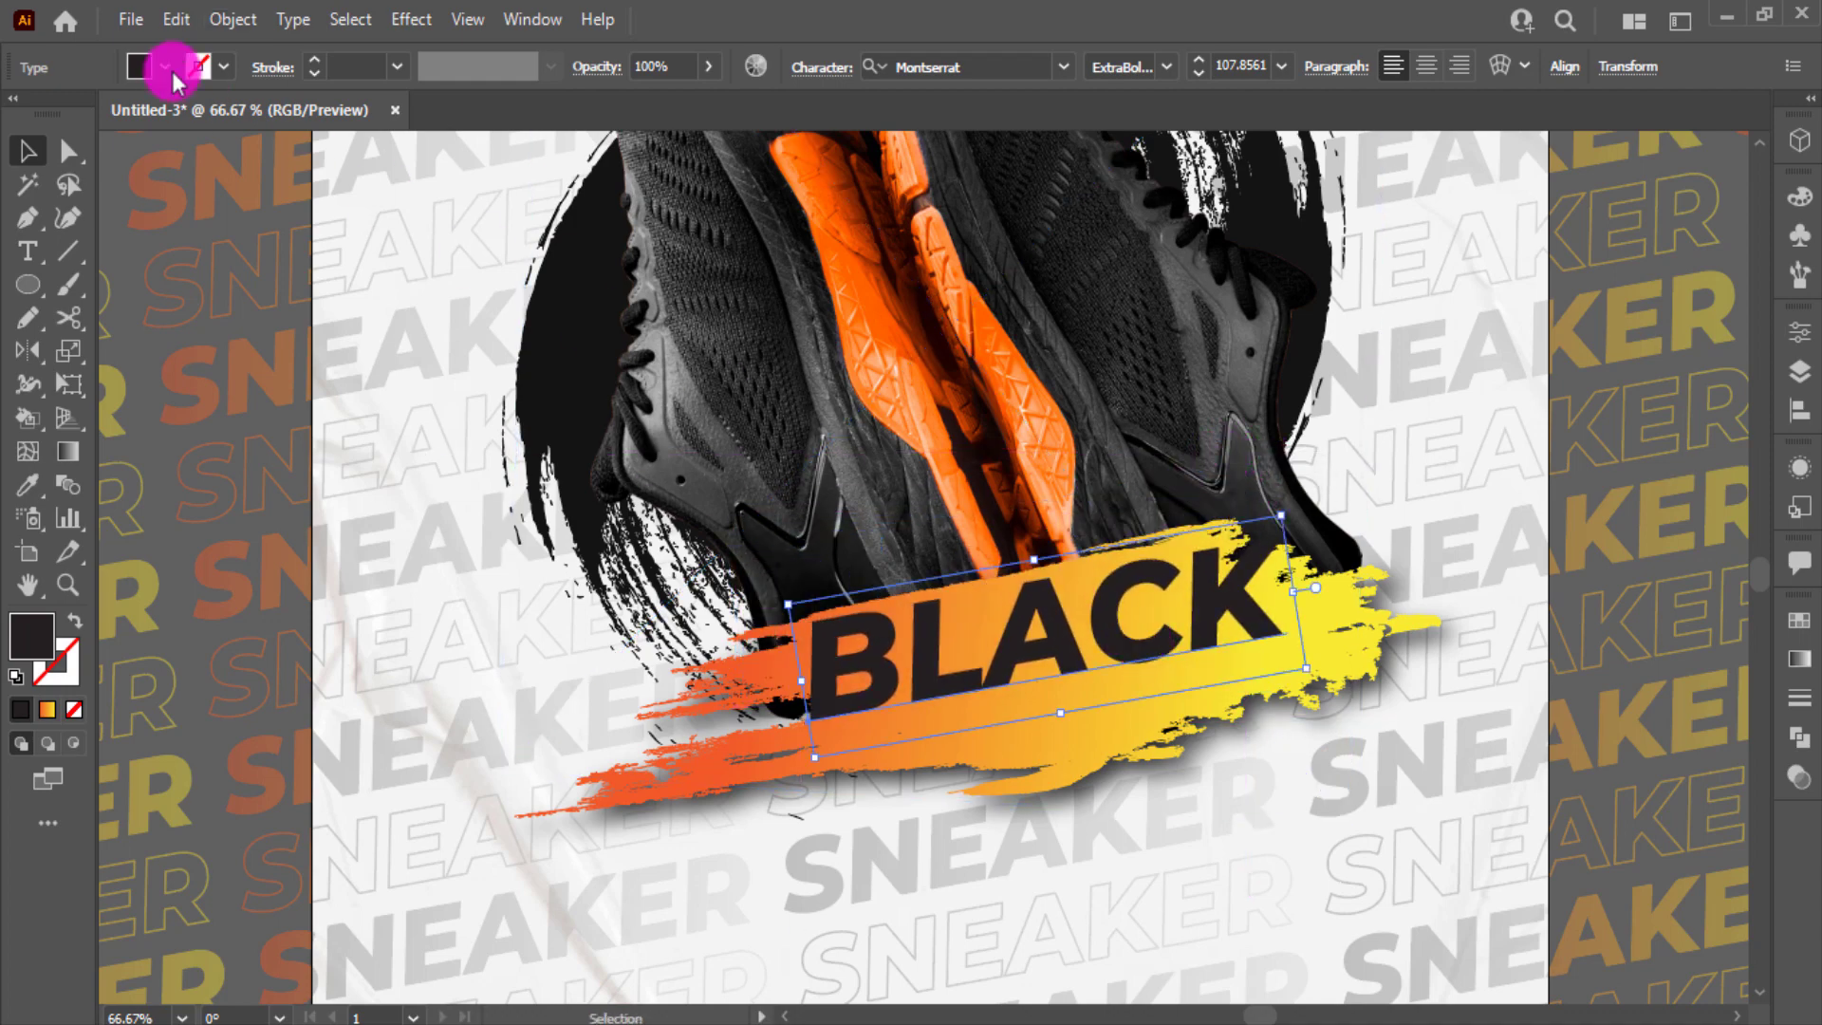
left_click(171, 73)
left_click(55, 114)
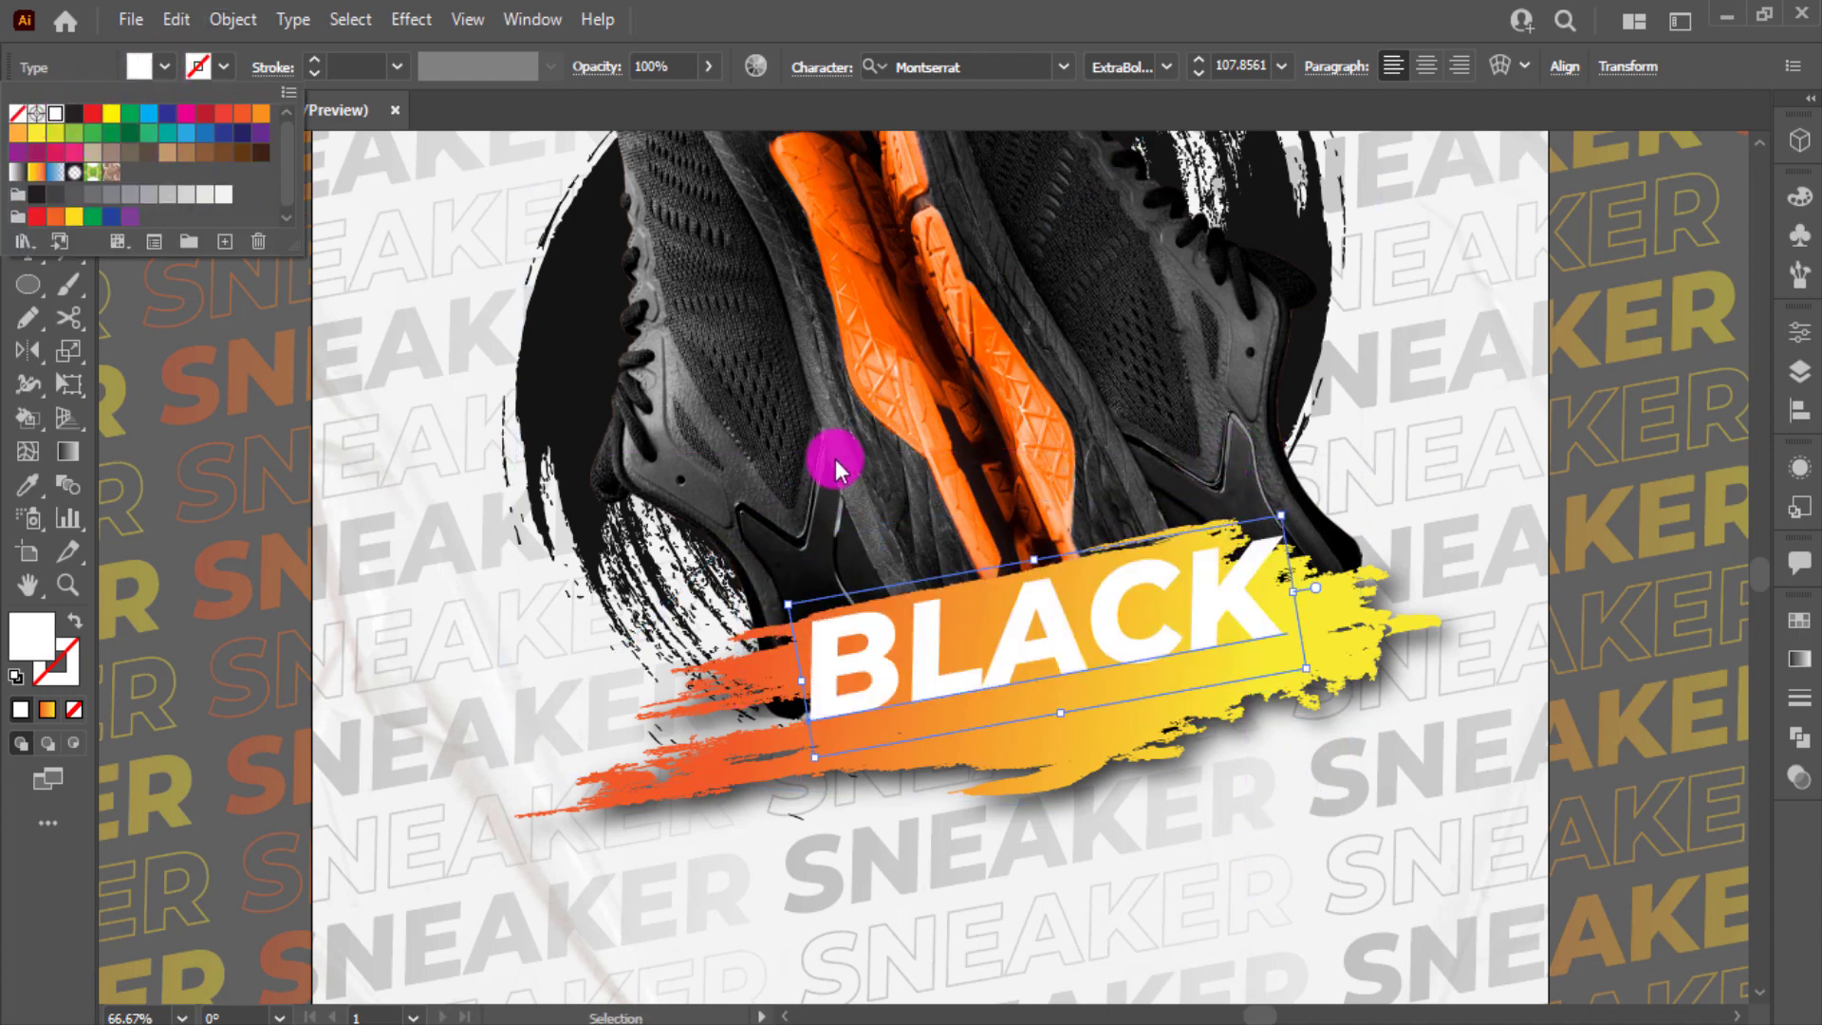
left_click(1298, 664)
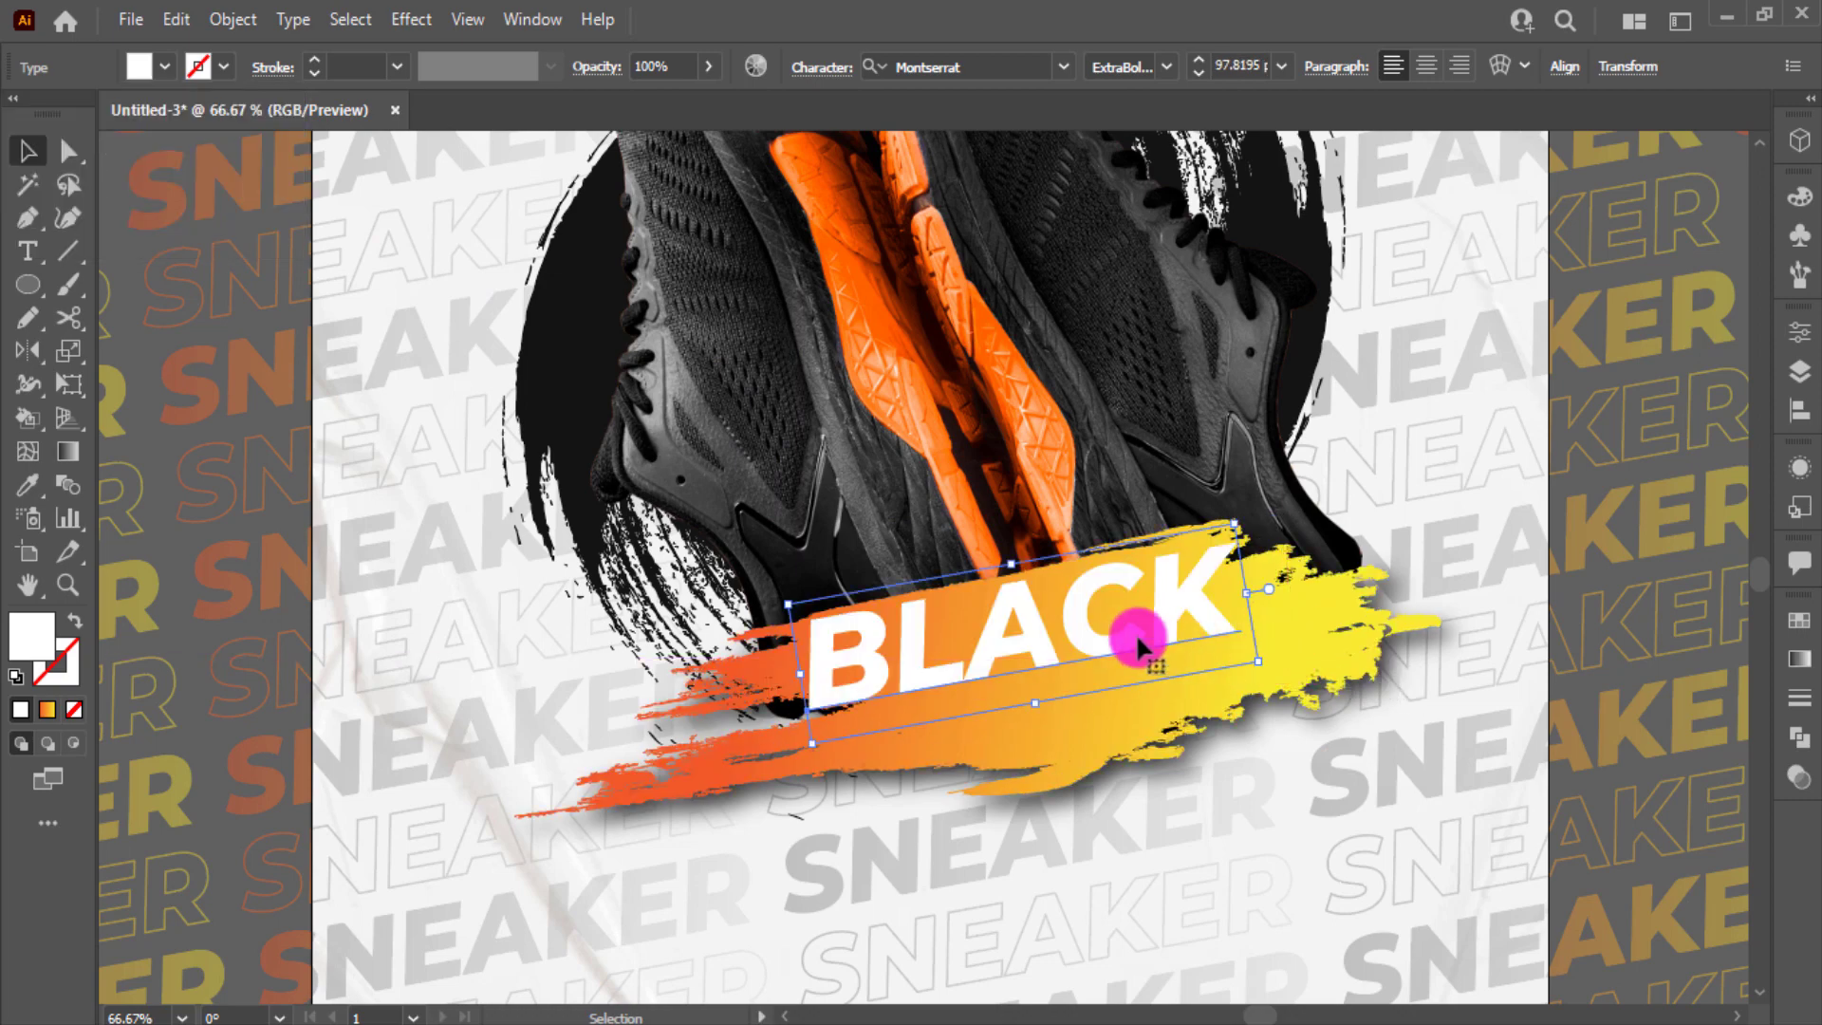
mouse_move(1147, 650)
left_mouse_down()
mouse_move(1165, 655)
mouse_move(1158, 630)
left_mouse_up()
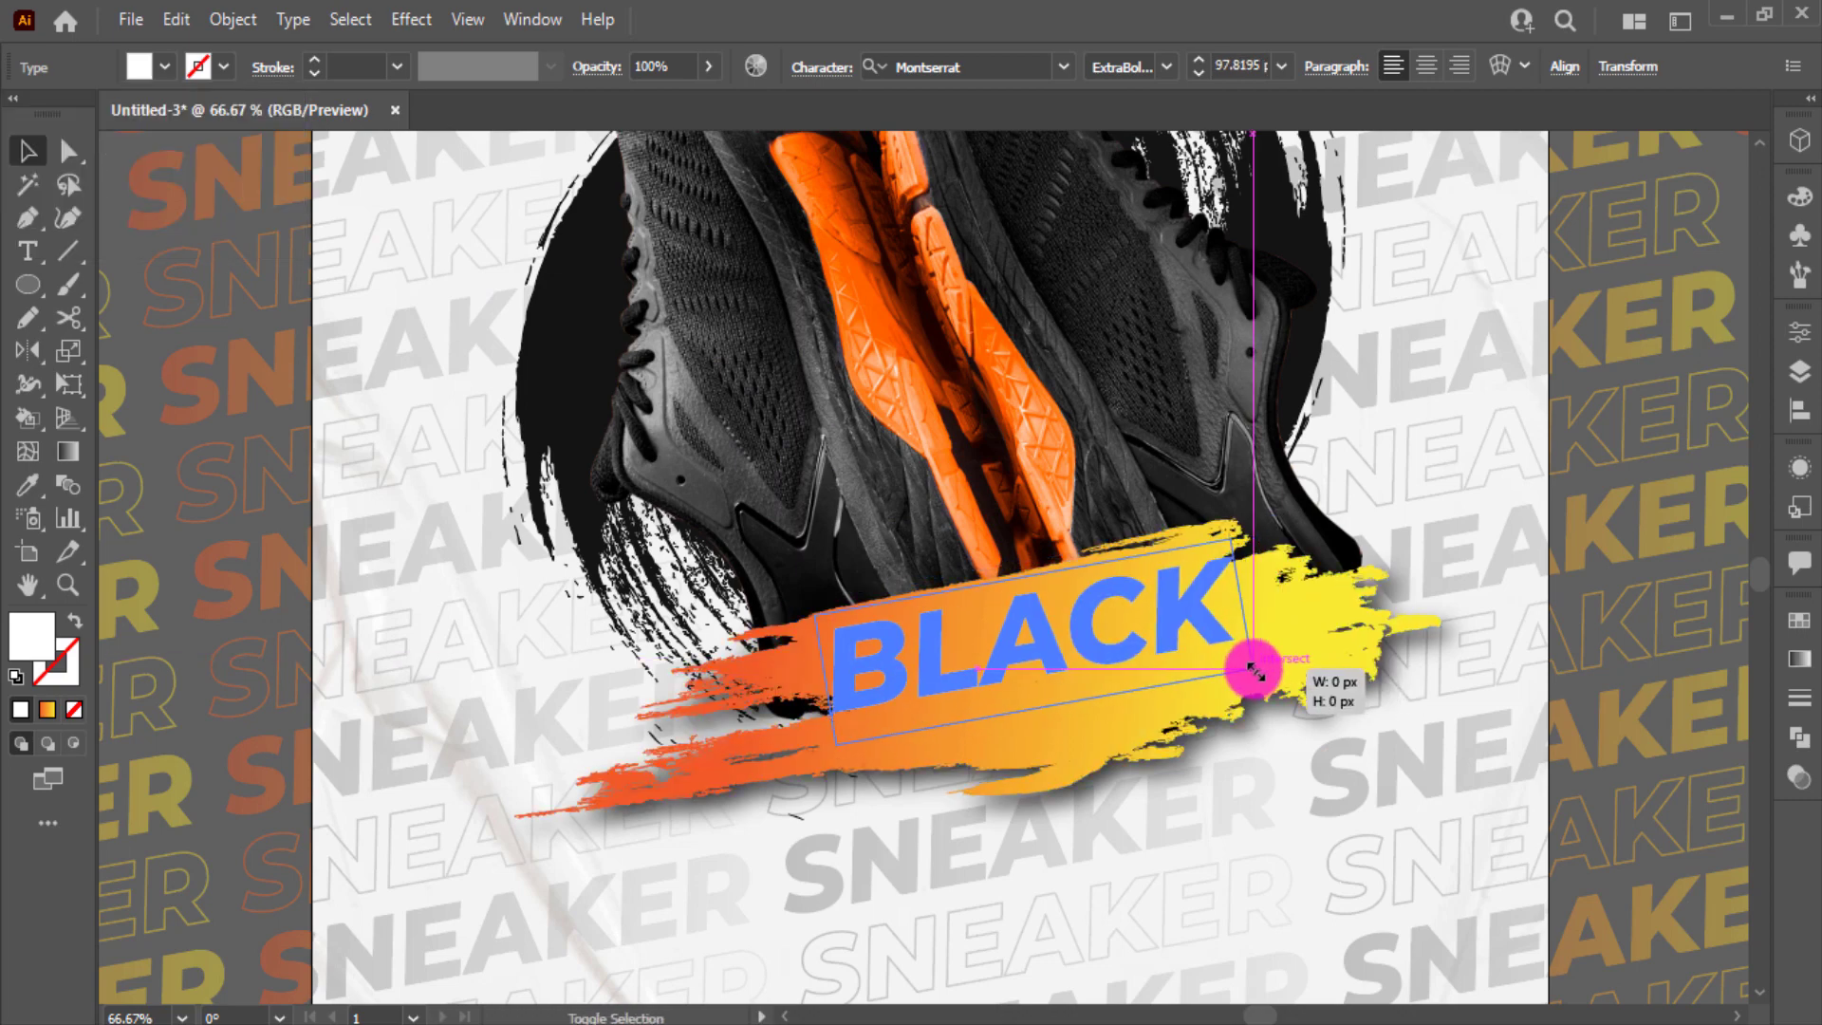
mouse_move(1272, 671)
left_mouse_down()
mouse_move(1169, 635)
mouse_move(1114, 643)
mouse_move(1138, 742)
left_mouse_up()
Retype the duplicated BLACK copy as FRIDAY and enlarge it
double_click(1133, 740)
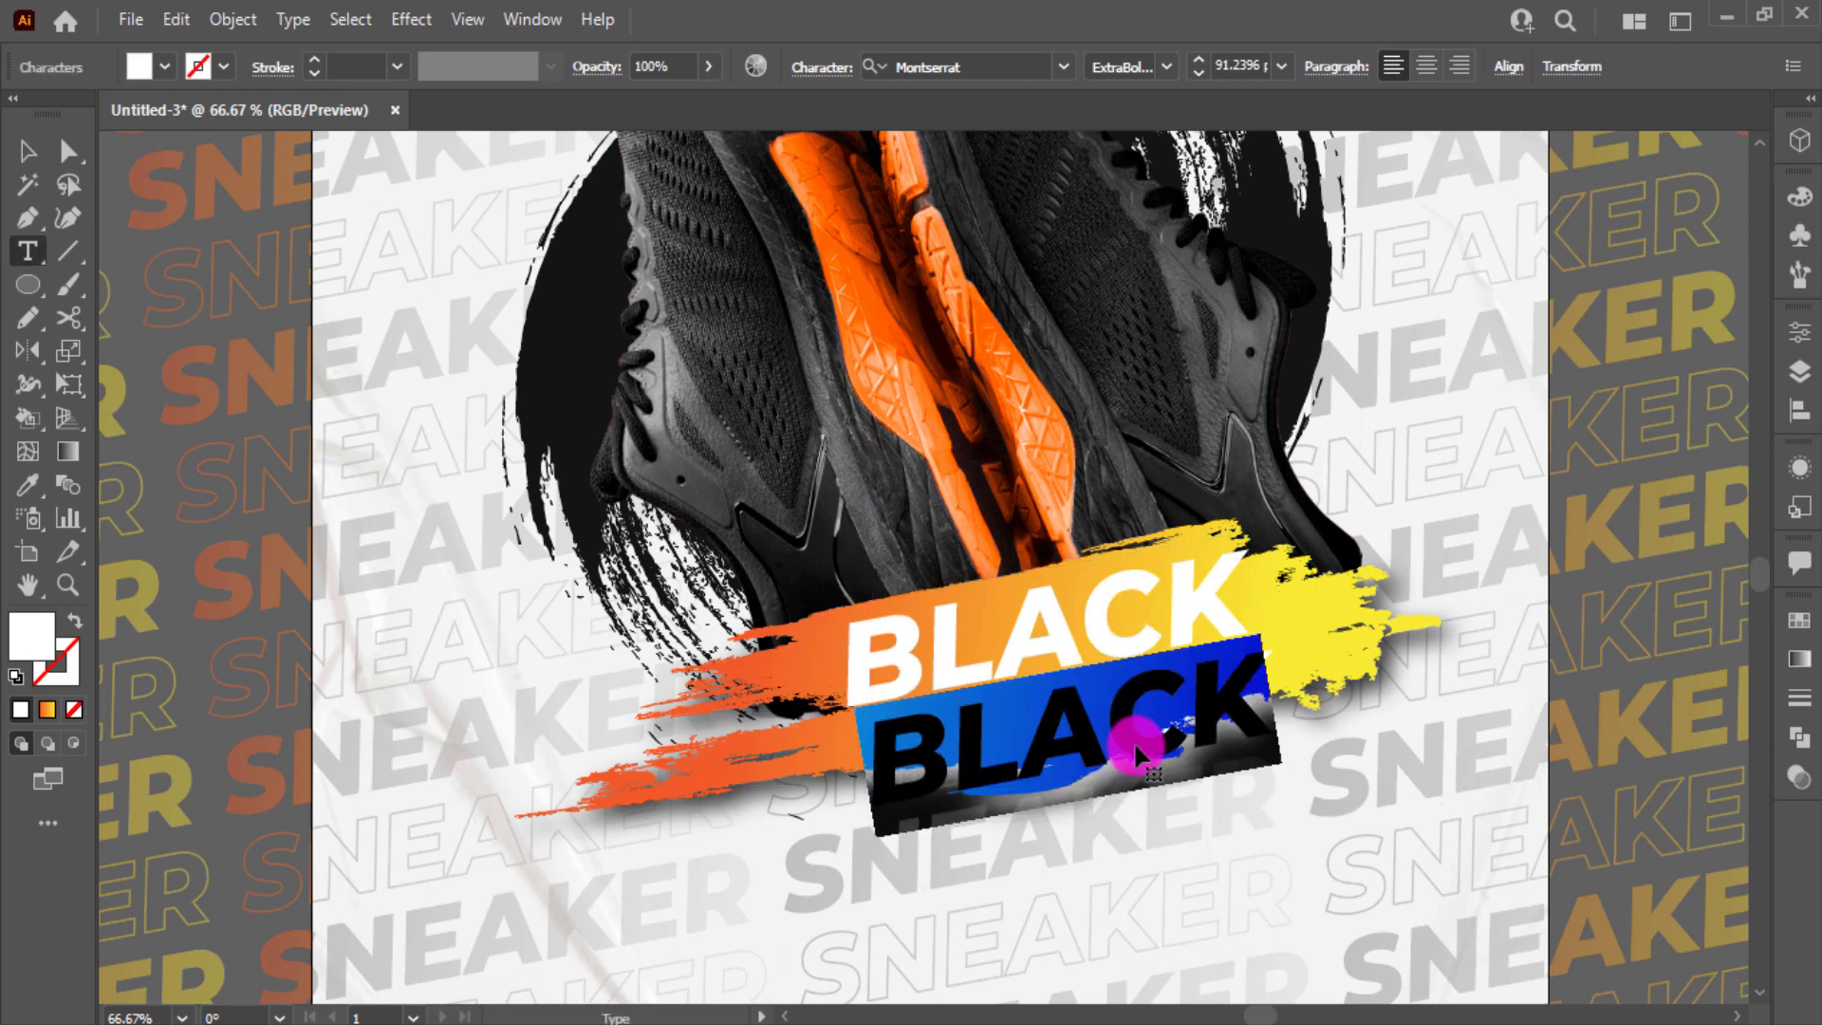
type("FRIDAY")
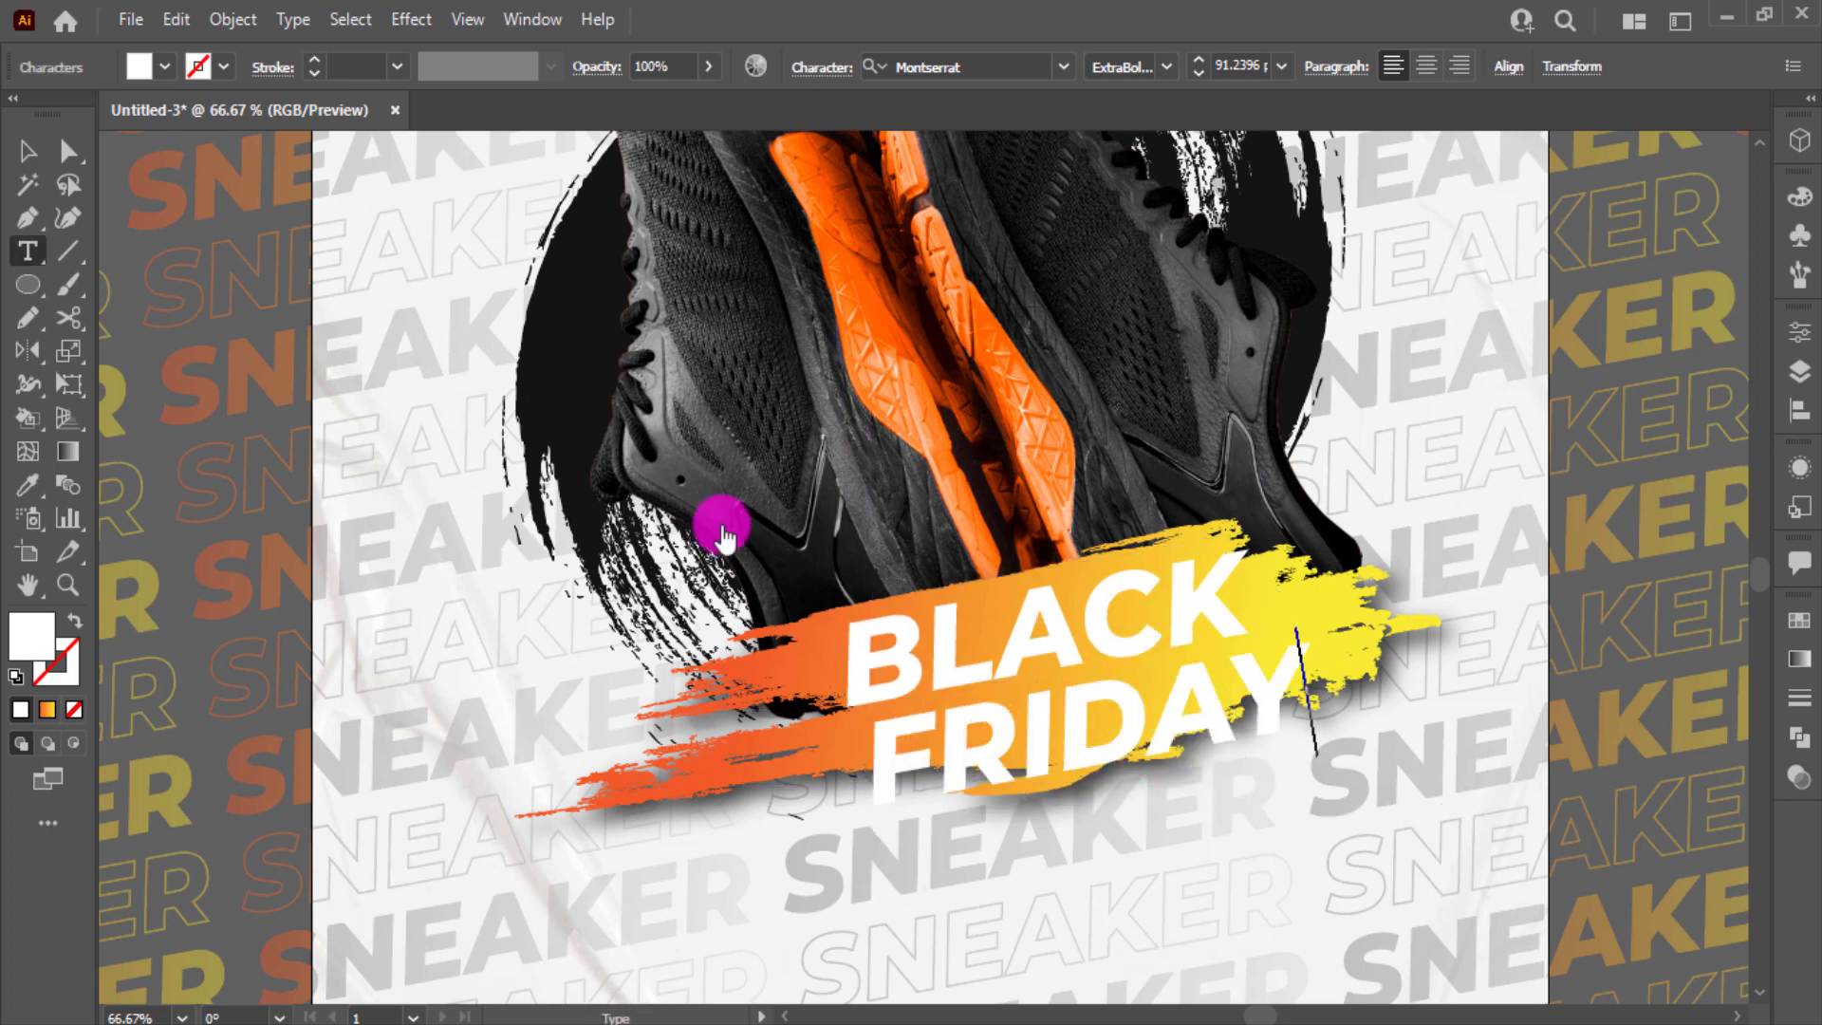
left_click(27, 150)
left_click_drag(1325, 762, 1363, 770)
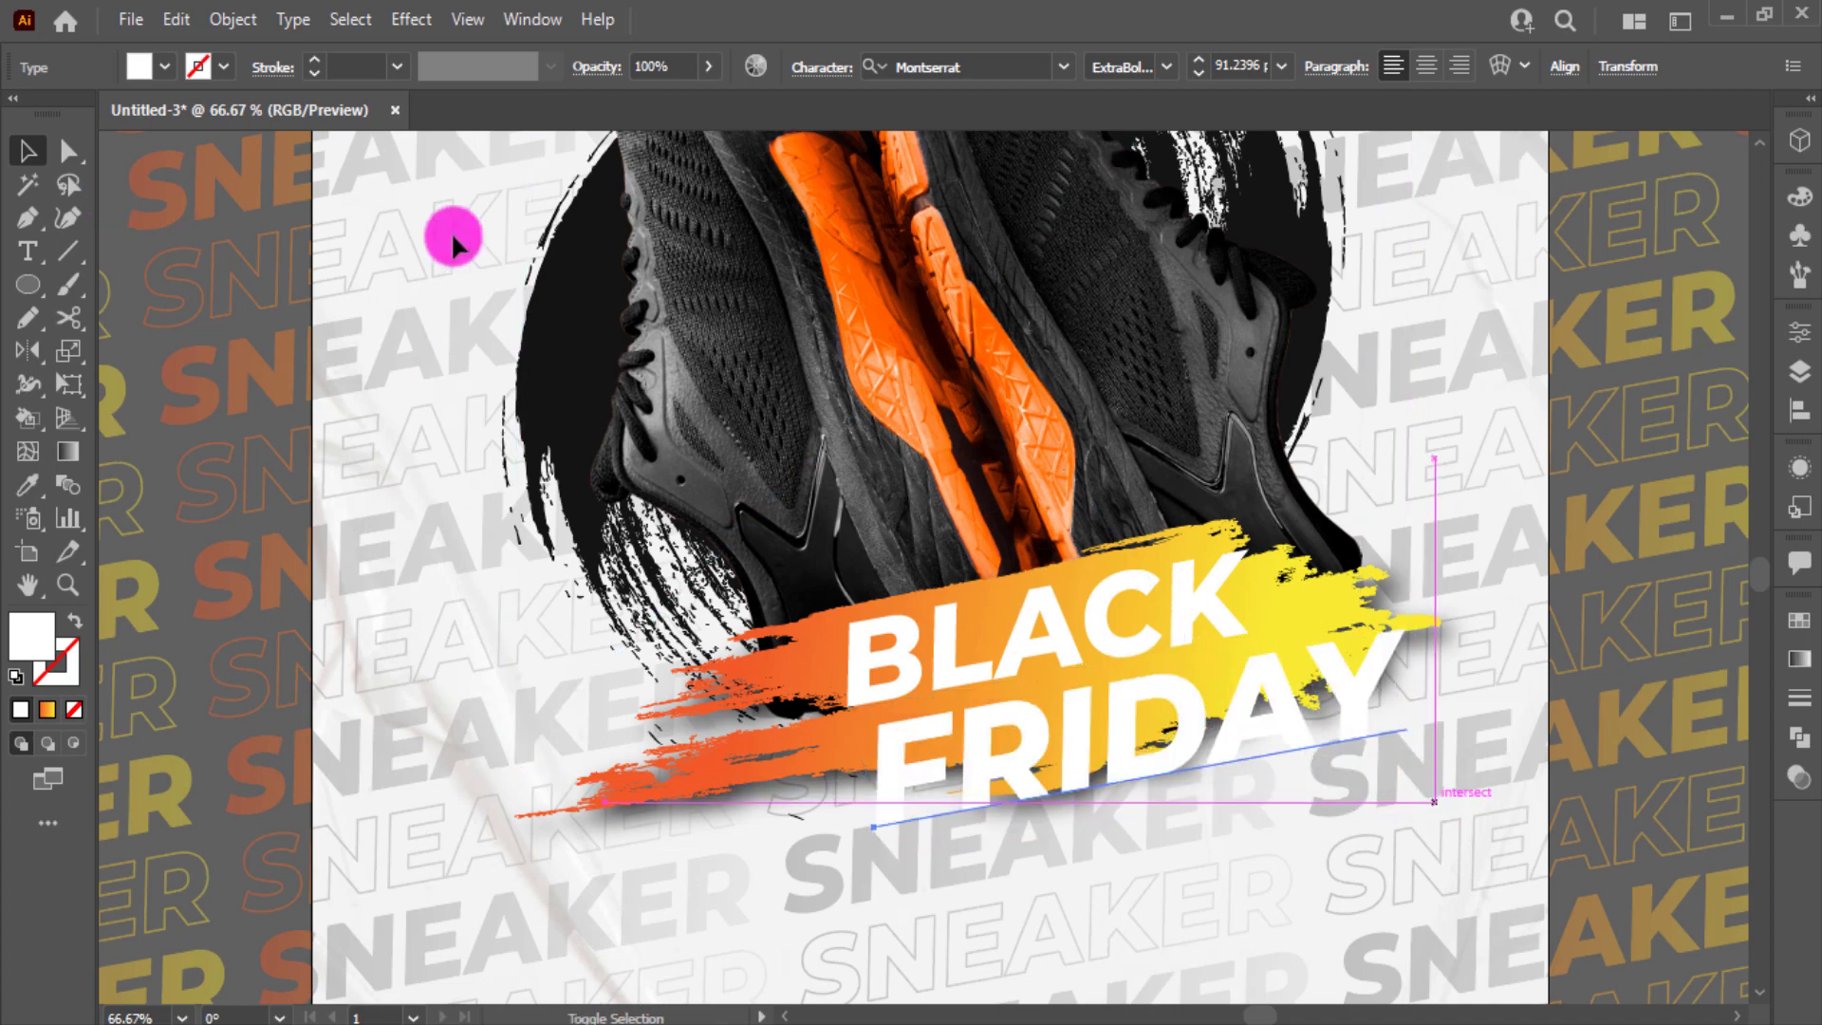
Fill FRIDAY black and move it just below BLACK, slightly left
left_click(140, 67)
left_click(74, 133)
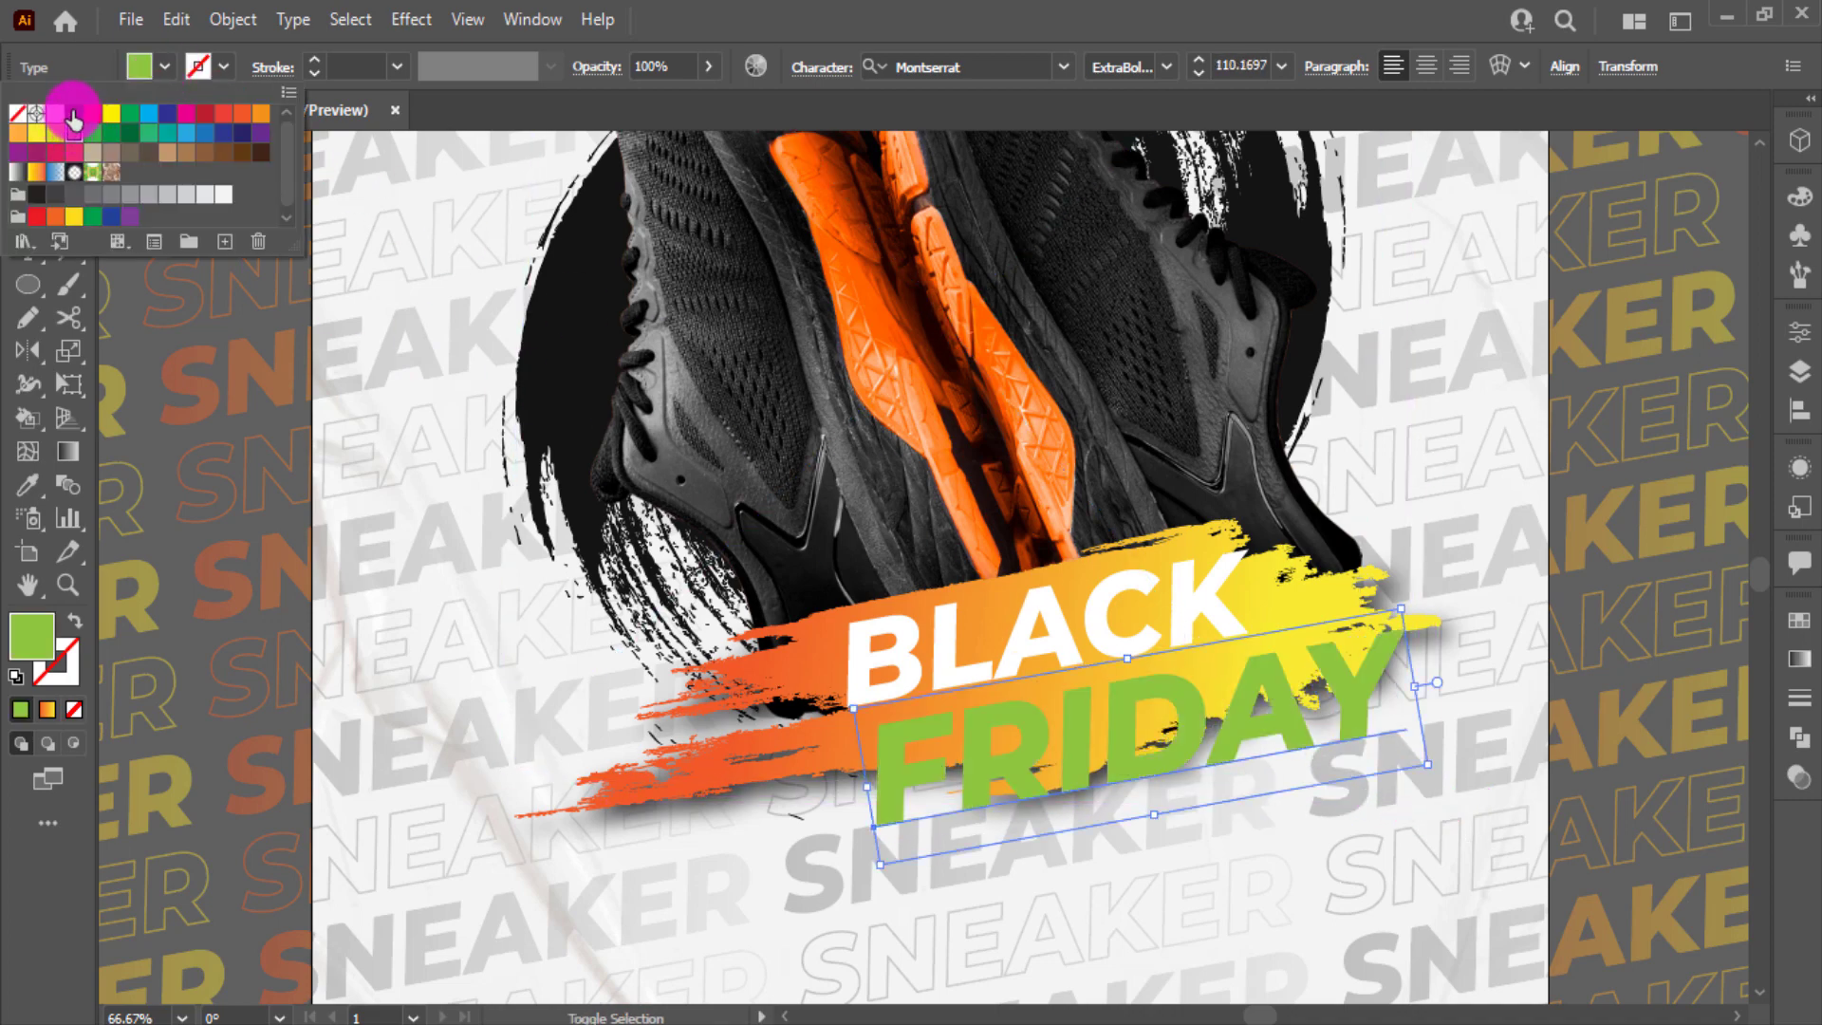
left_click(74, 114)
left_click_drag(1044, 801, 1018, 805)
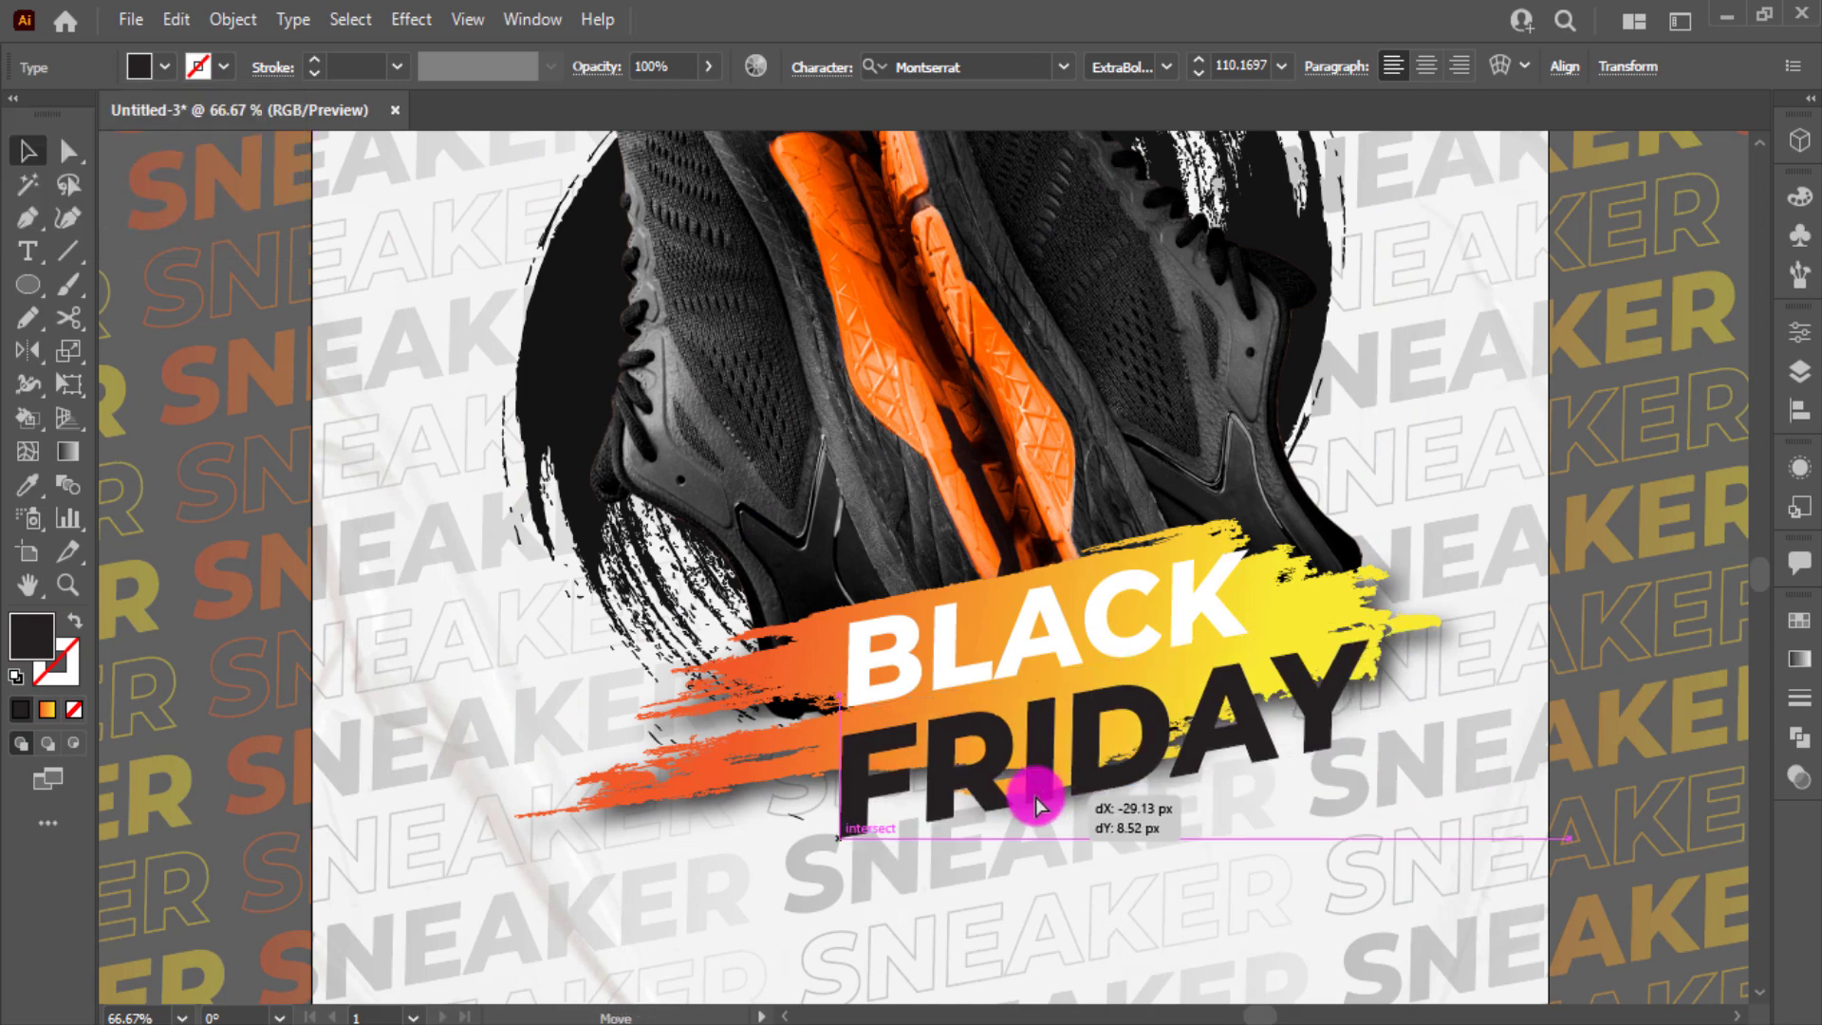
left_click(1037, 700, "shift")
key("ctrl+0")
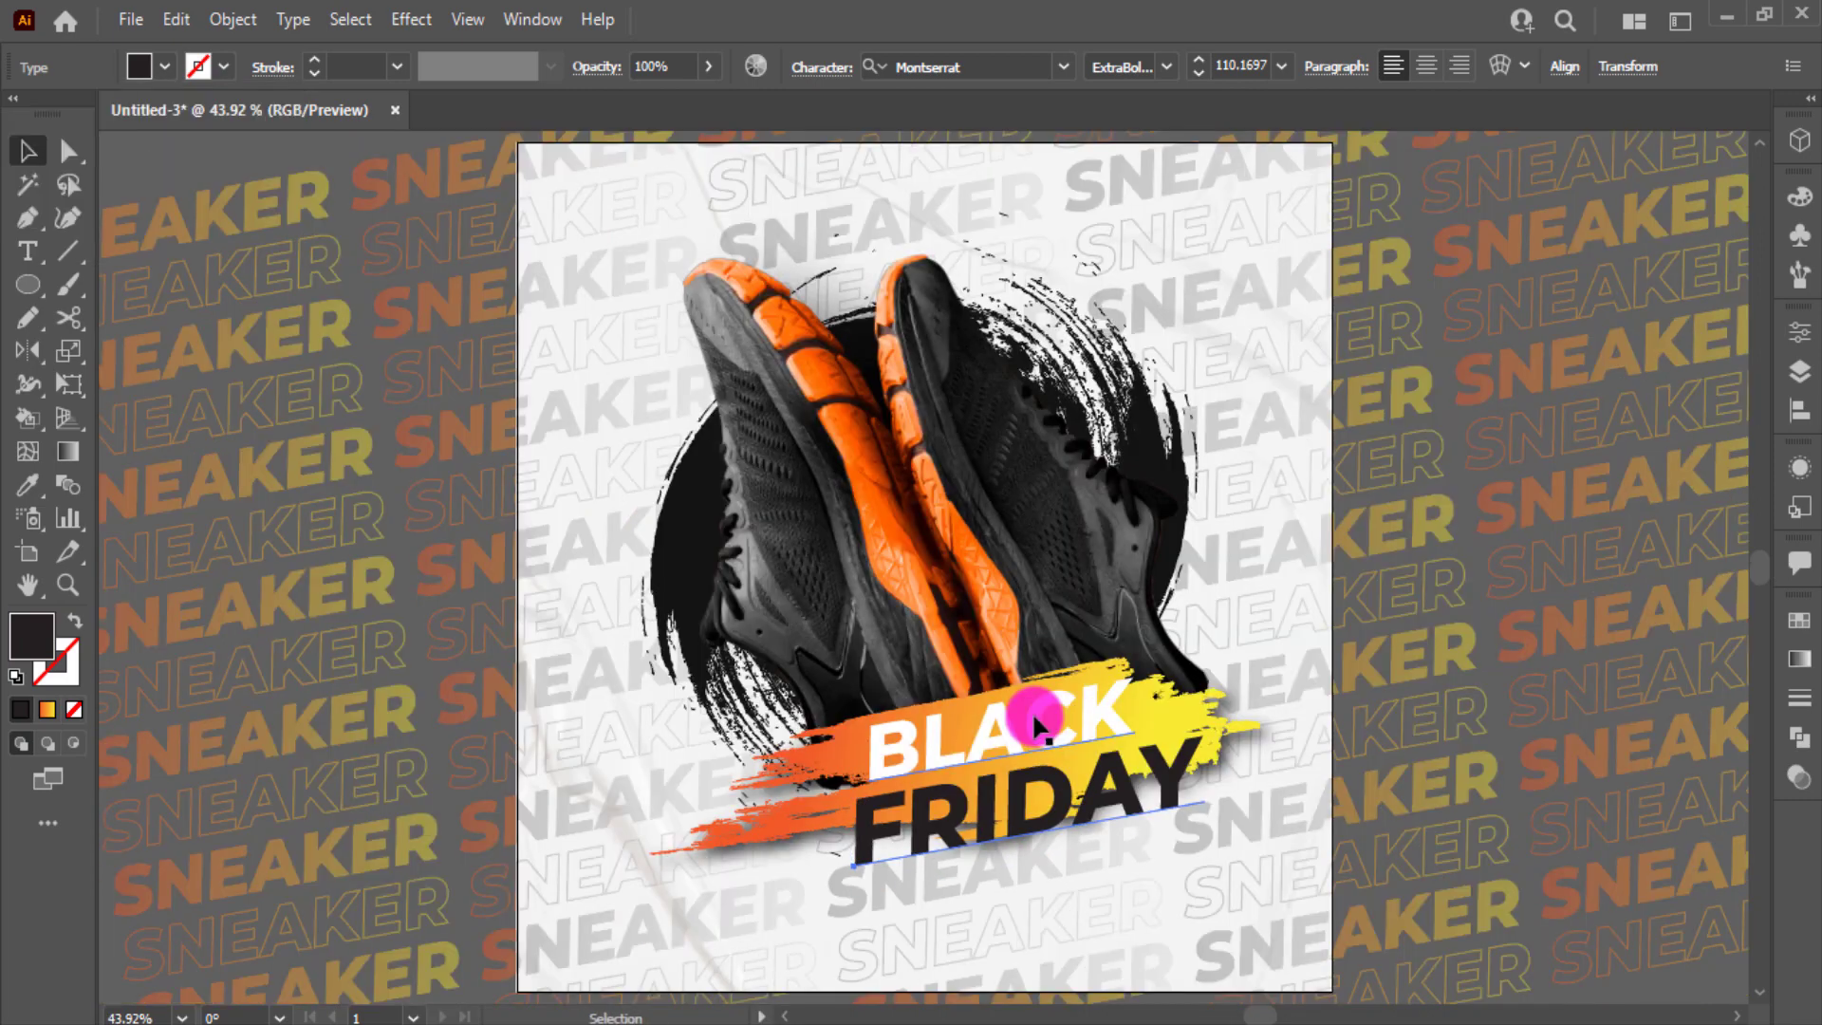
left_click(256, 153)
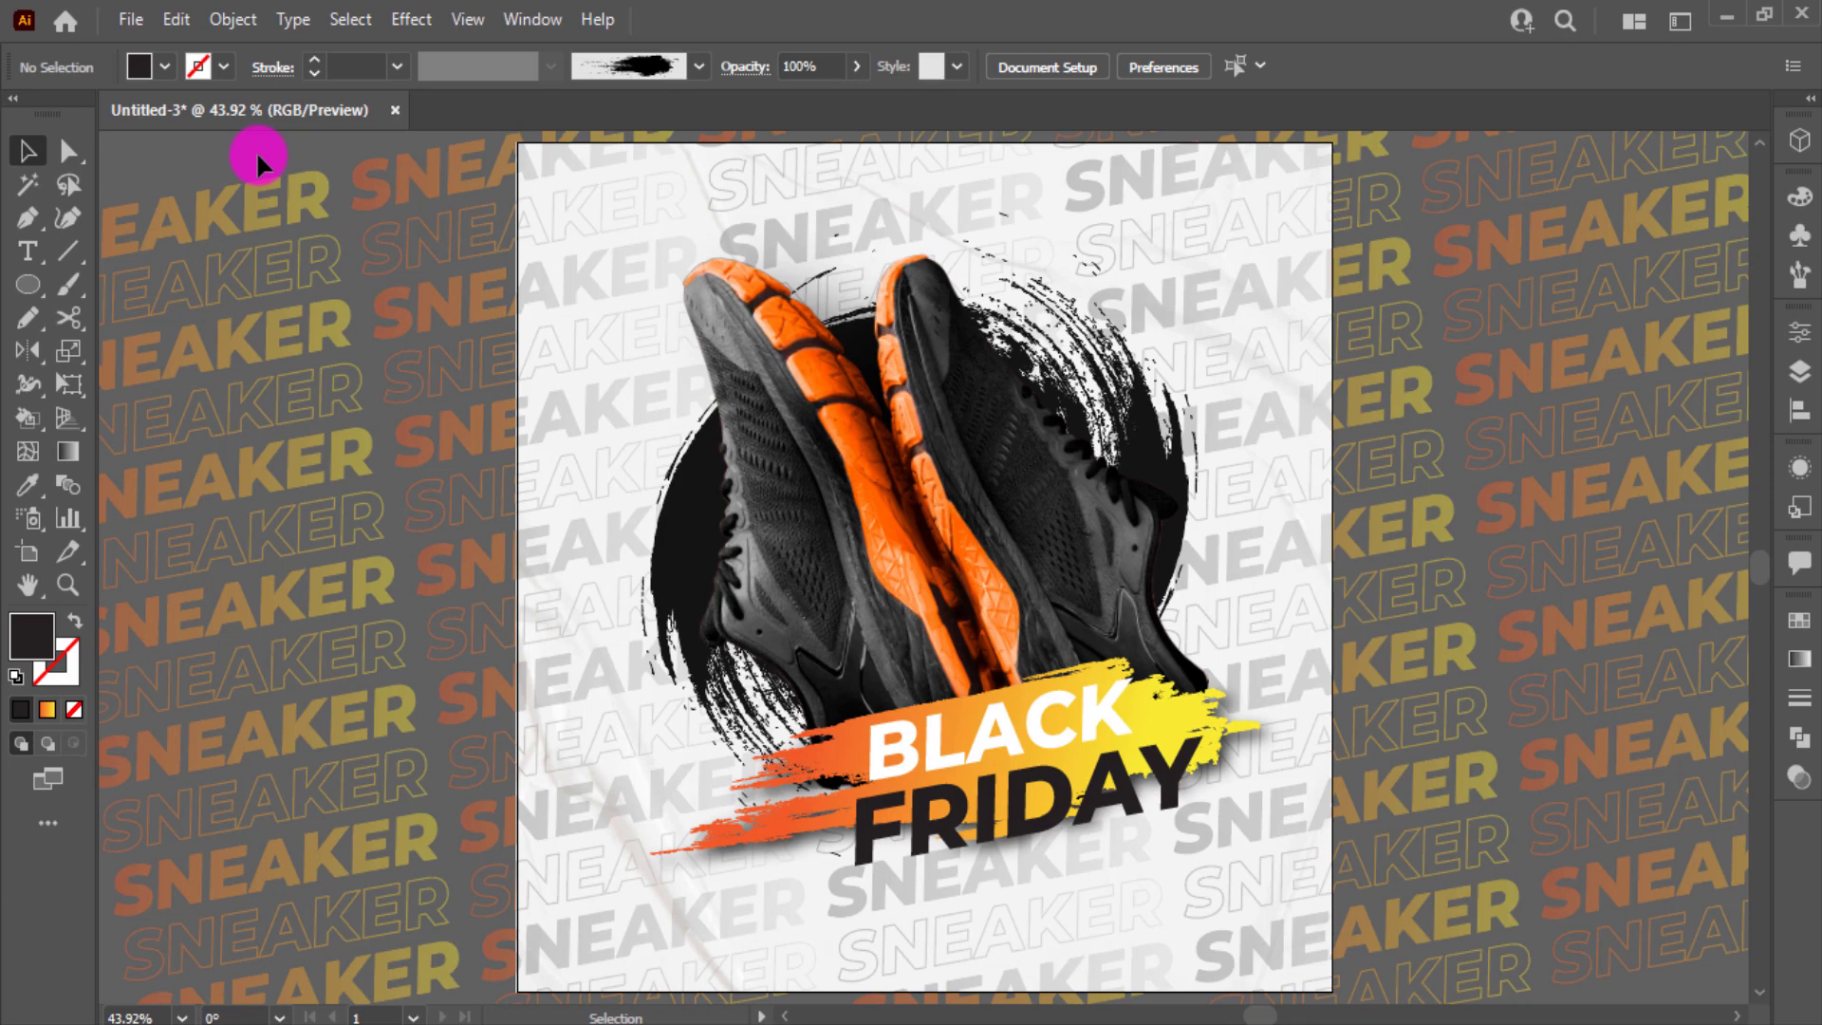
scroll(356, 281, "down", 1, "alt")
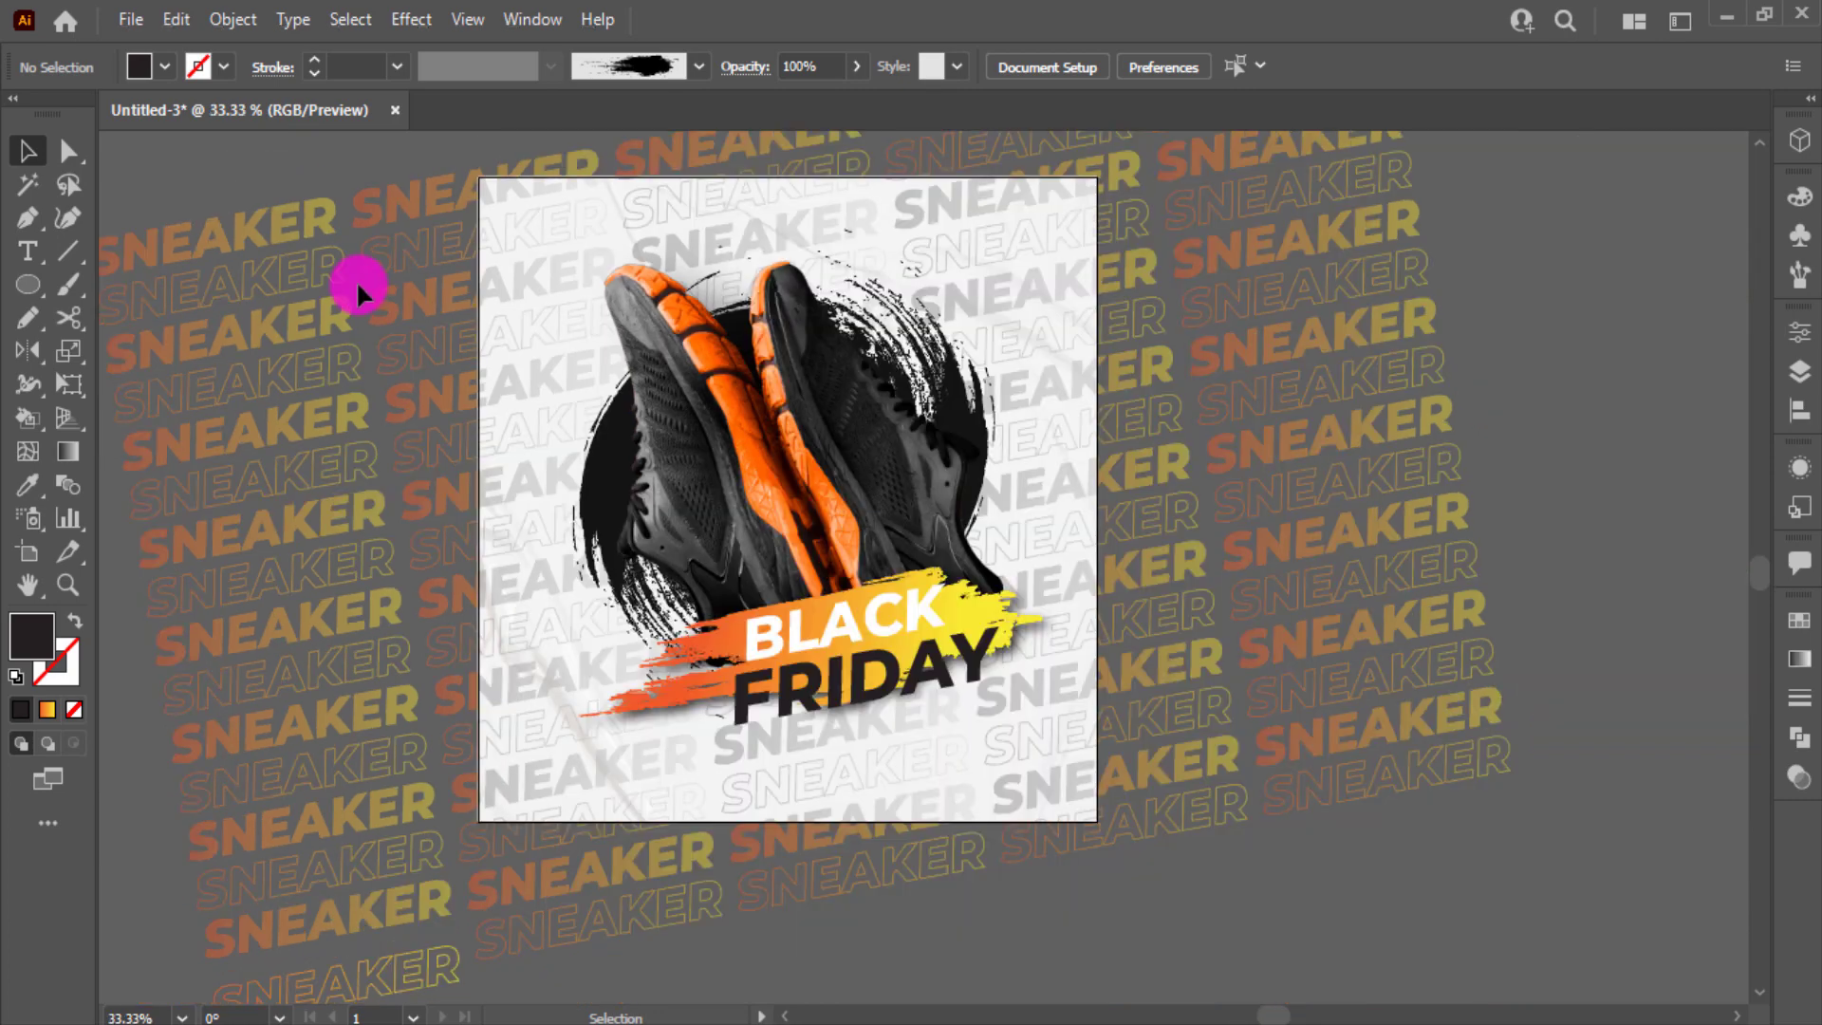
scroll(356, 281, "up", 1, "alt")
Enlarge the gradient brush stroke and lower FRIDAY slightly beneath BLACK
left_click(1215, 706)
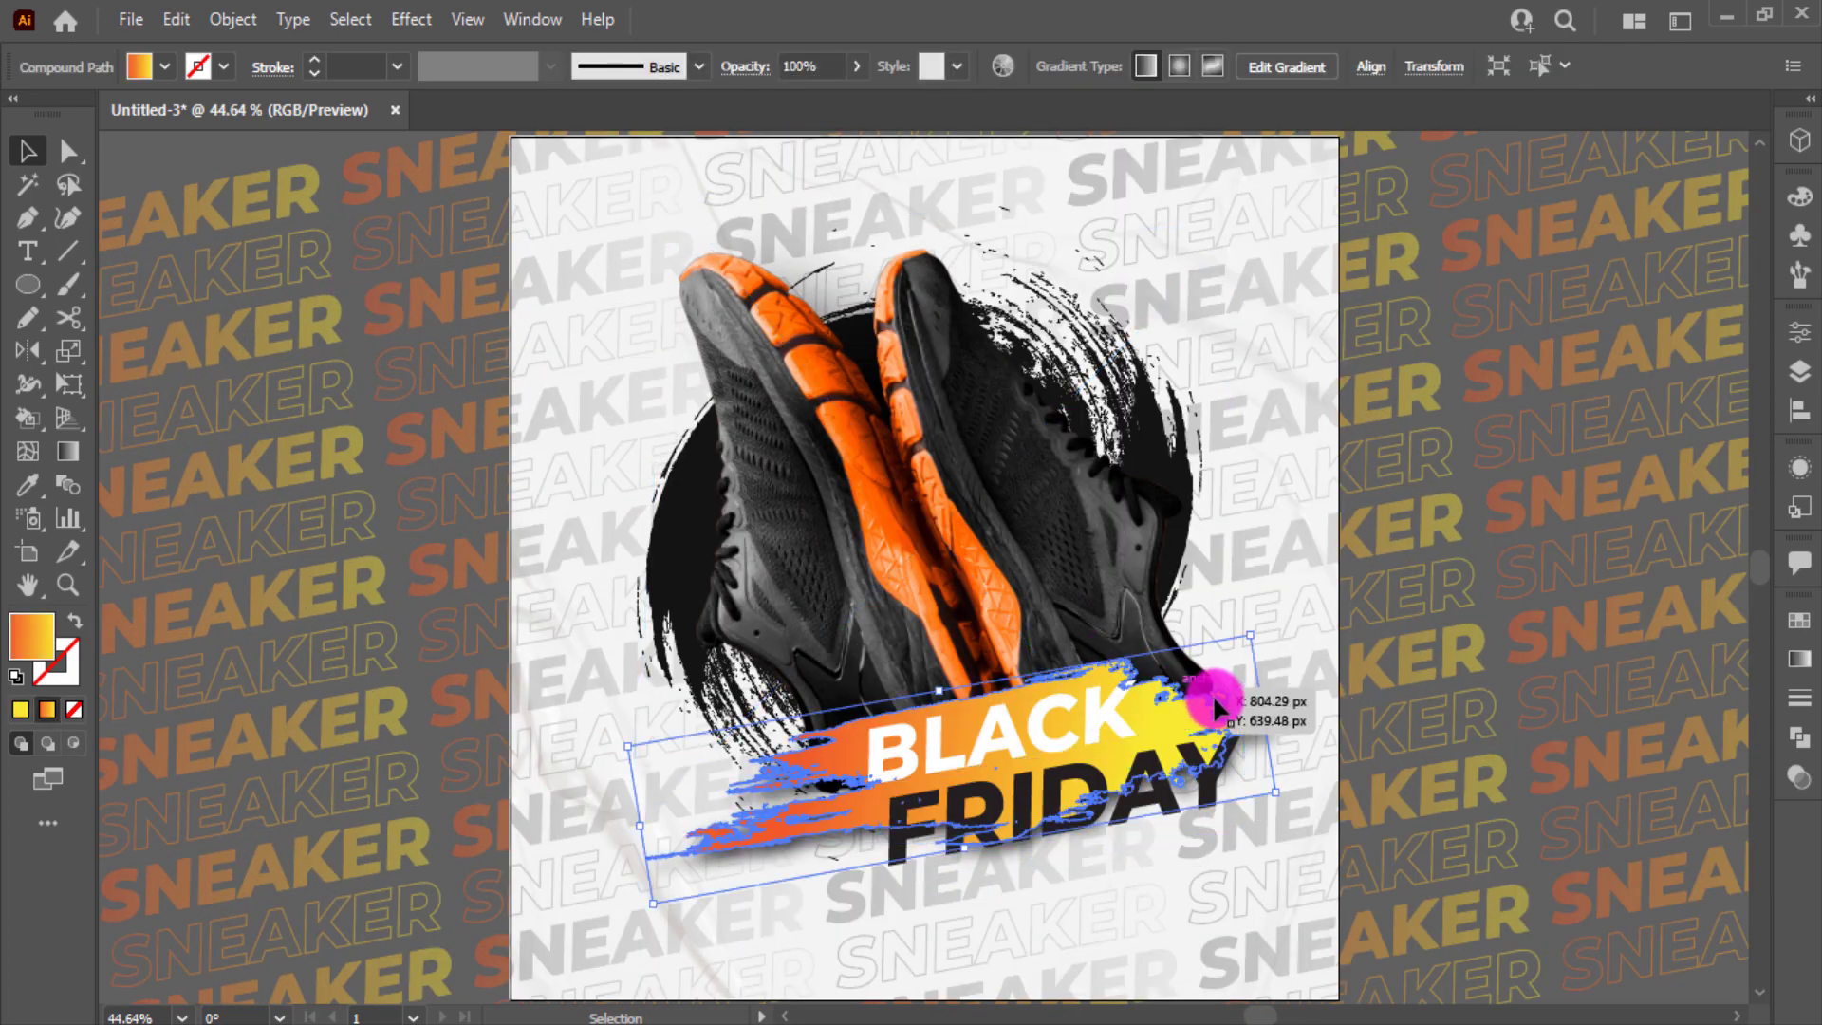
left_click(1259, 762)
mouse_move(1281, 795)
left_mouse_down()
mouse_move(1347, 804)
mouse_move(1414, 759)
left_mouse_up()
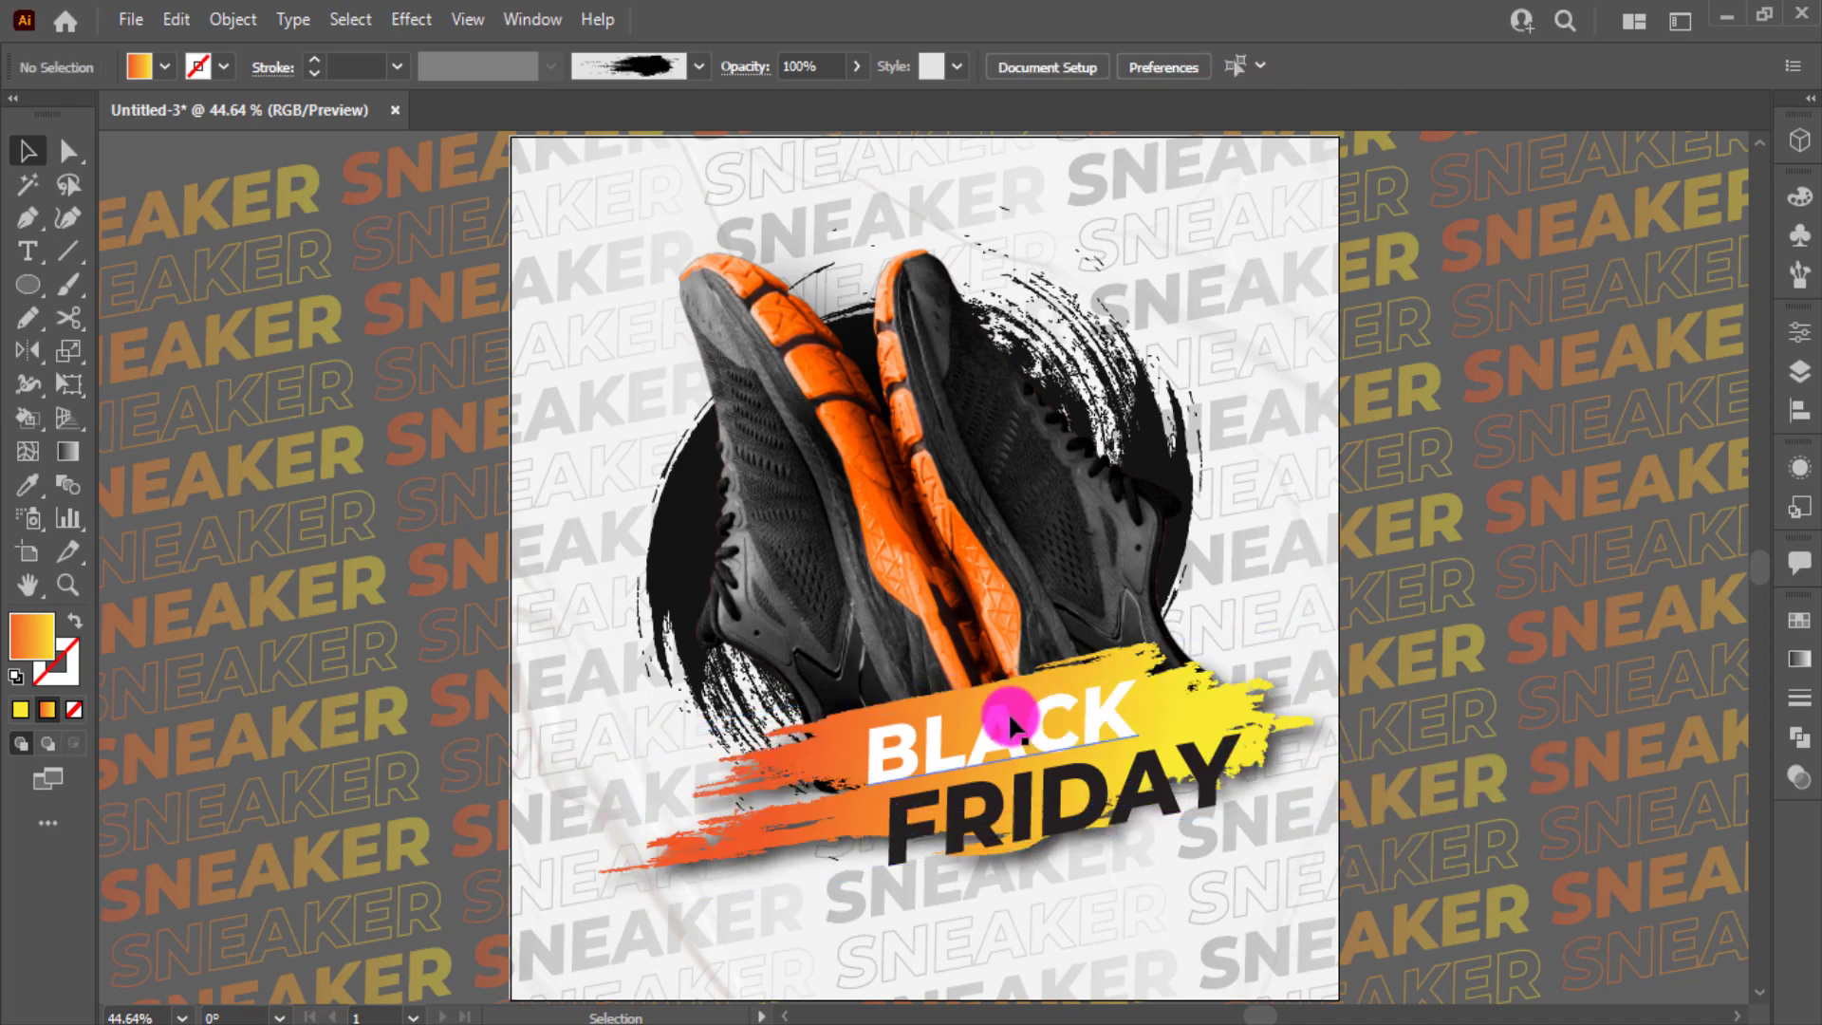
left_click(1070, 731)
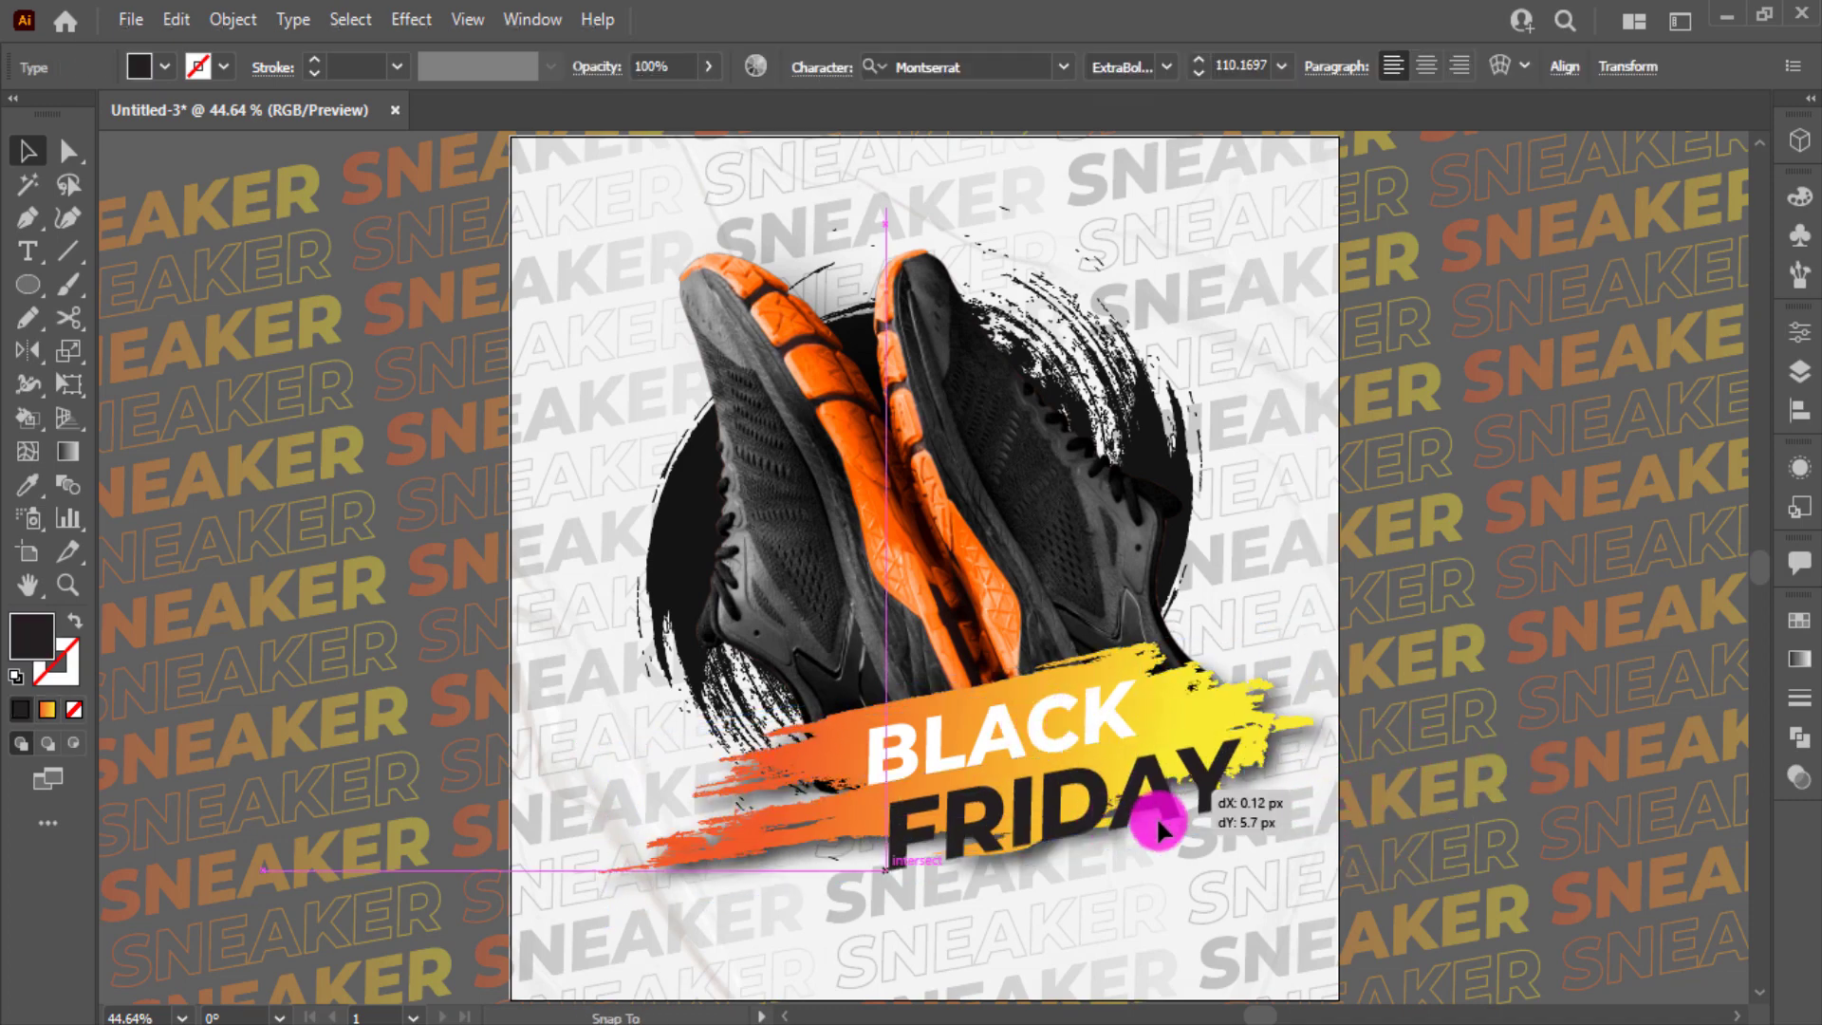
left_click_drag(1107, 835, 1115, 873)
Enlarge BLACK, give it a drop shadow, and tilt it along the stroke
left_click(1118, 736)
left_click_drag(1174, 762, 1309, 765)
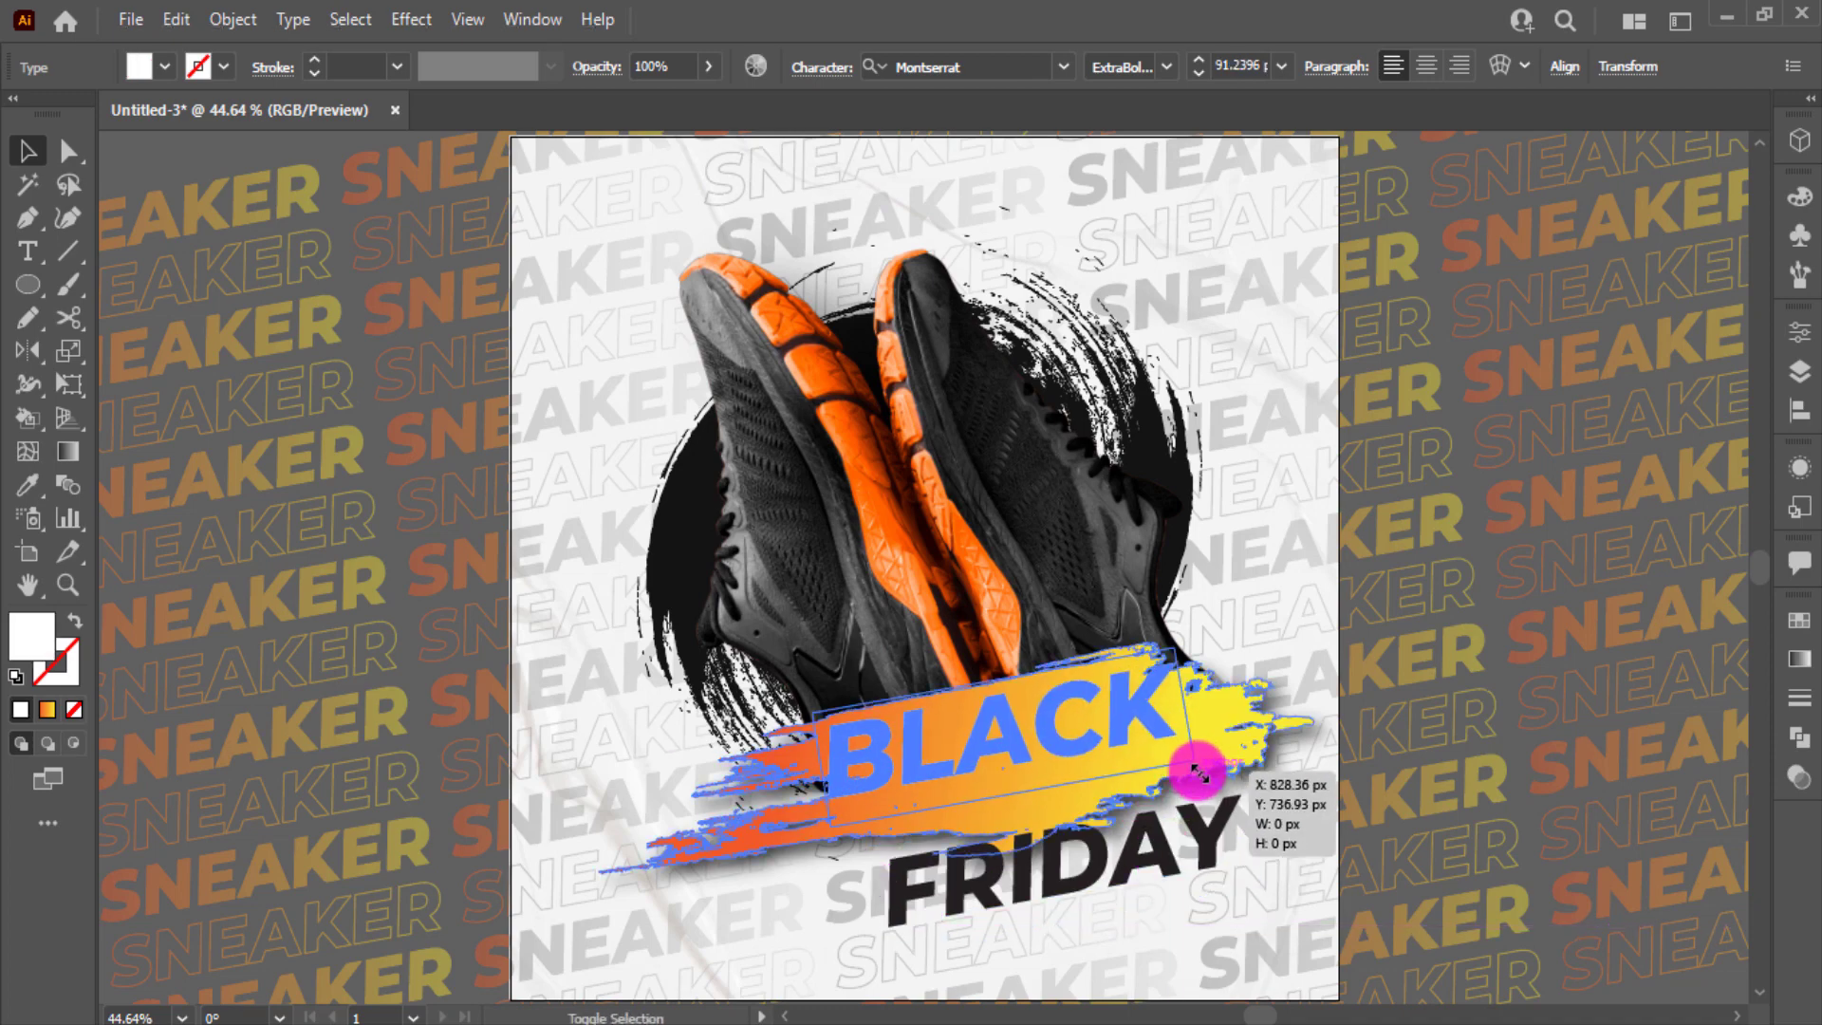
left_click_drag(1113, 727, 1115, 733)
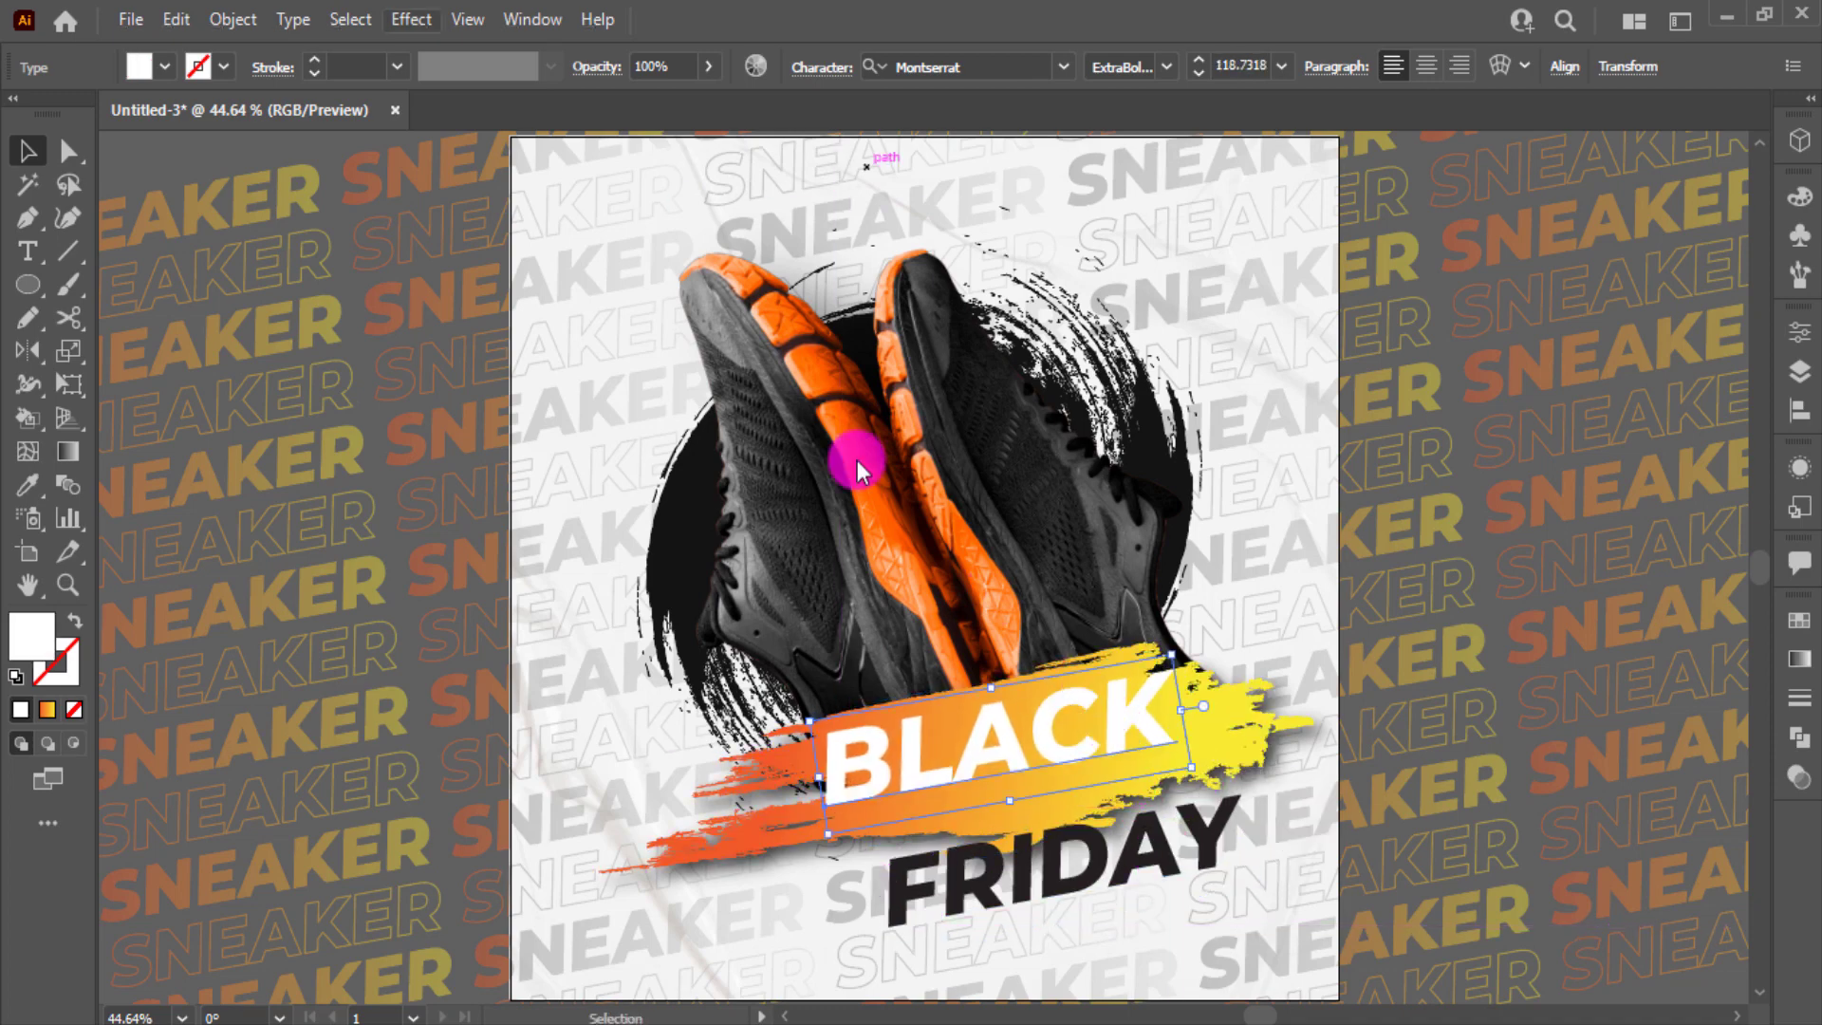
left_click(411, 19)
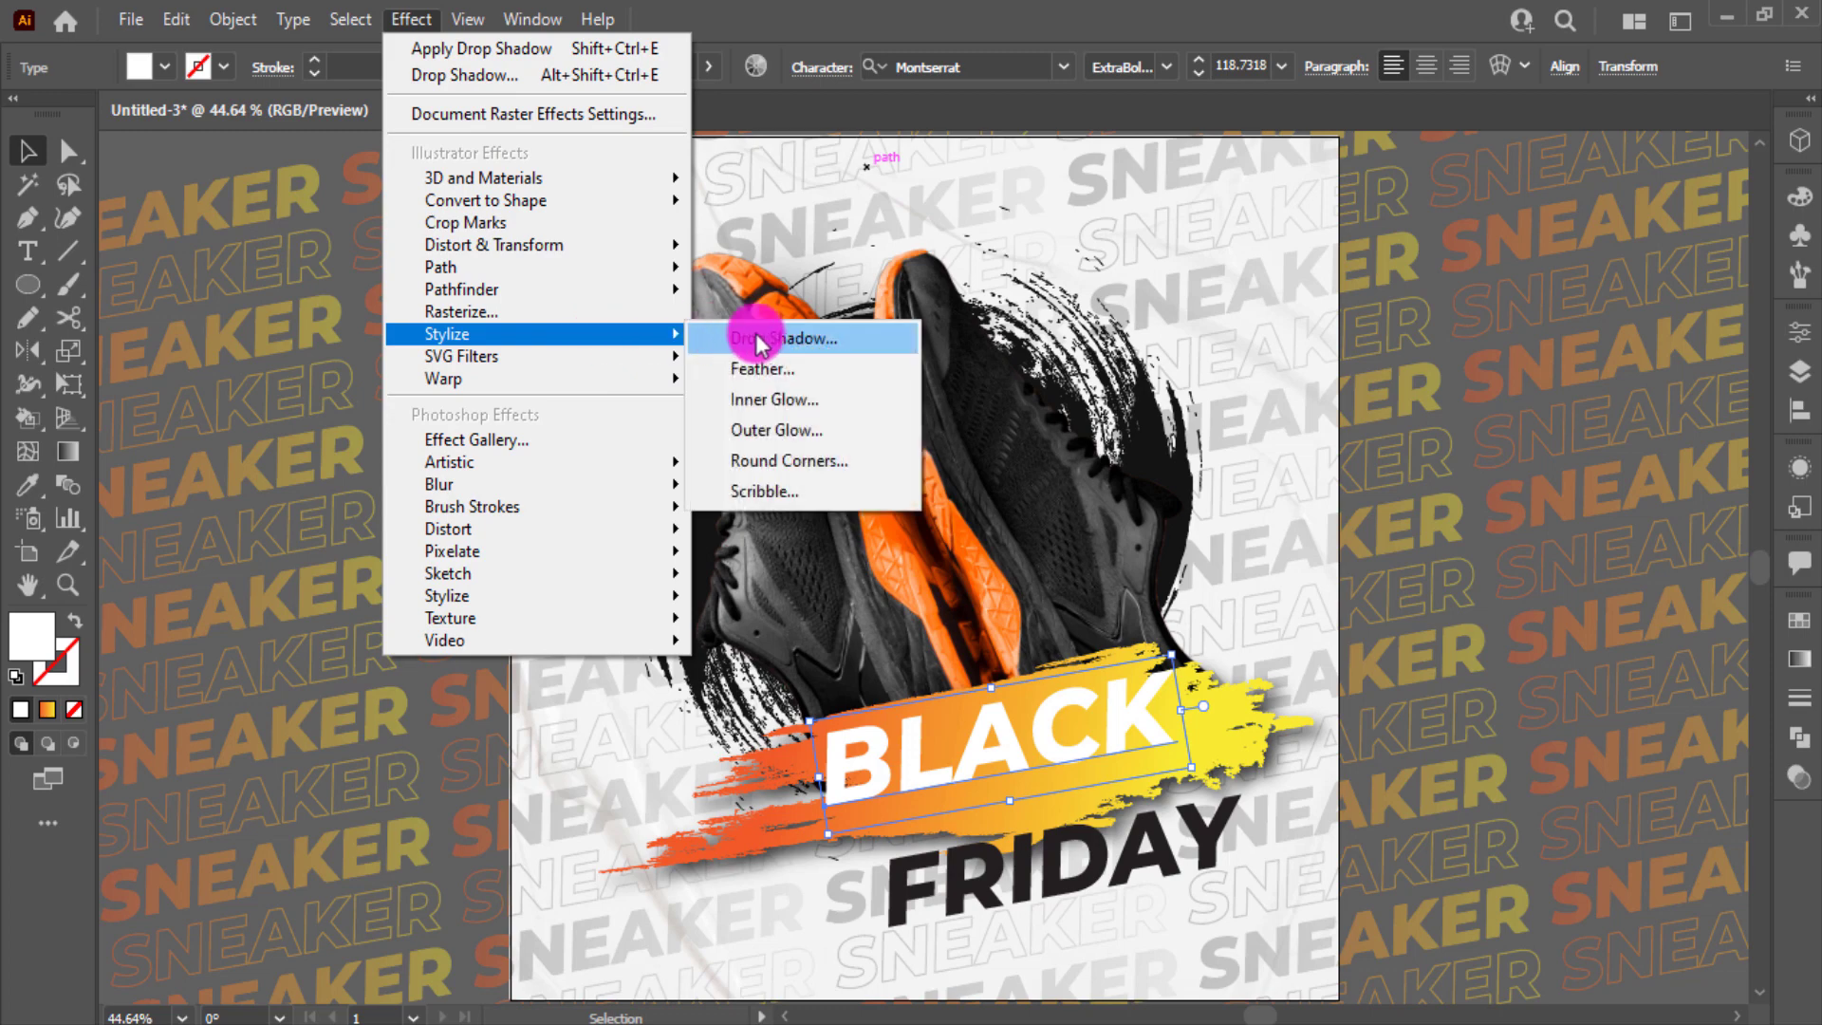
left_click(750, 336)
left_click(1586, 674)
left_click_drag(1101, 733, 1138, 718)
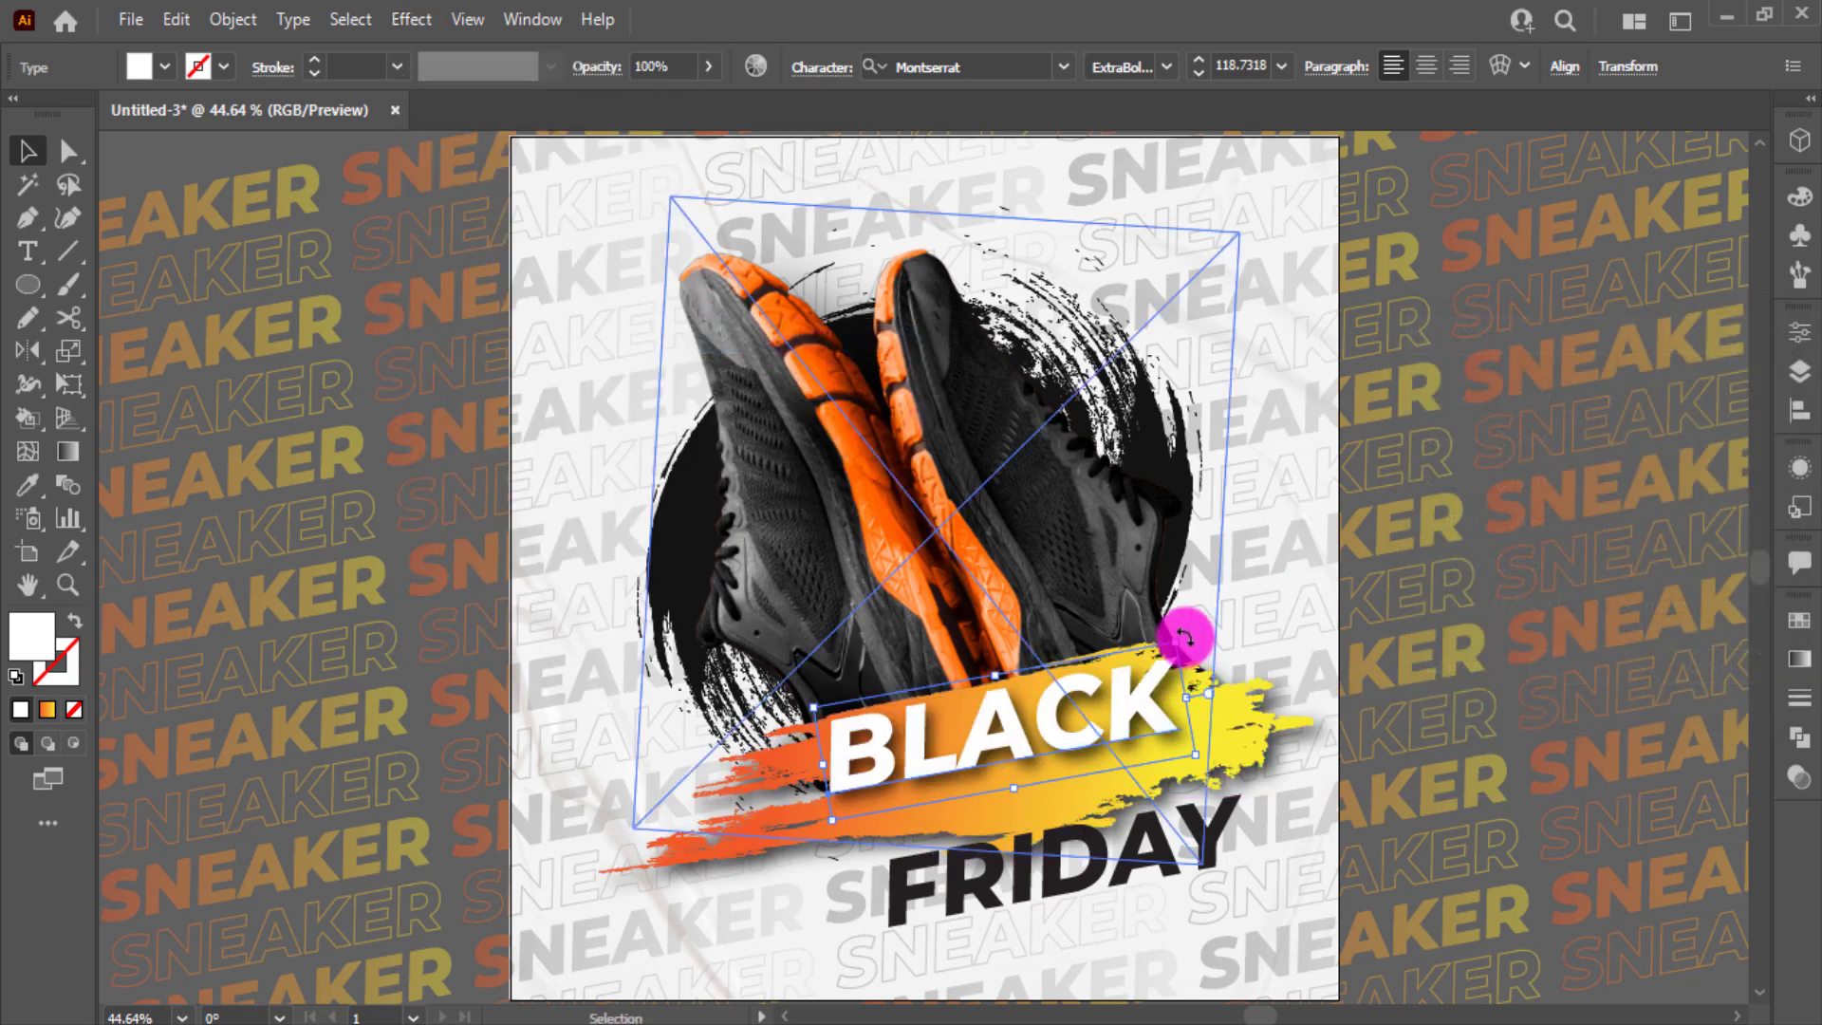
mouse_move(1184, 637)
left_mouse_down()
mouse_move(1123, 707)
mouse_move(1211, 778)
left_mouse_up()
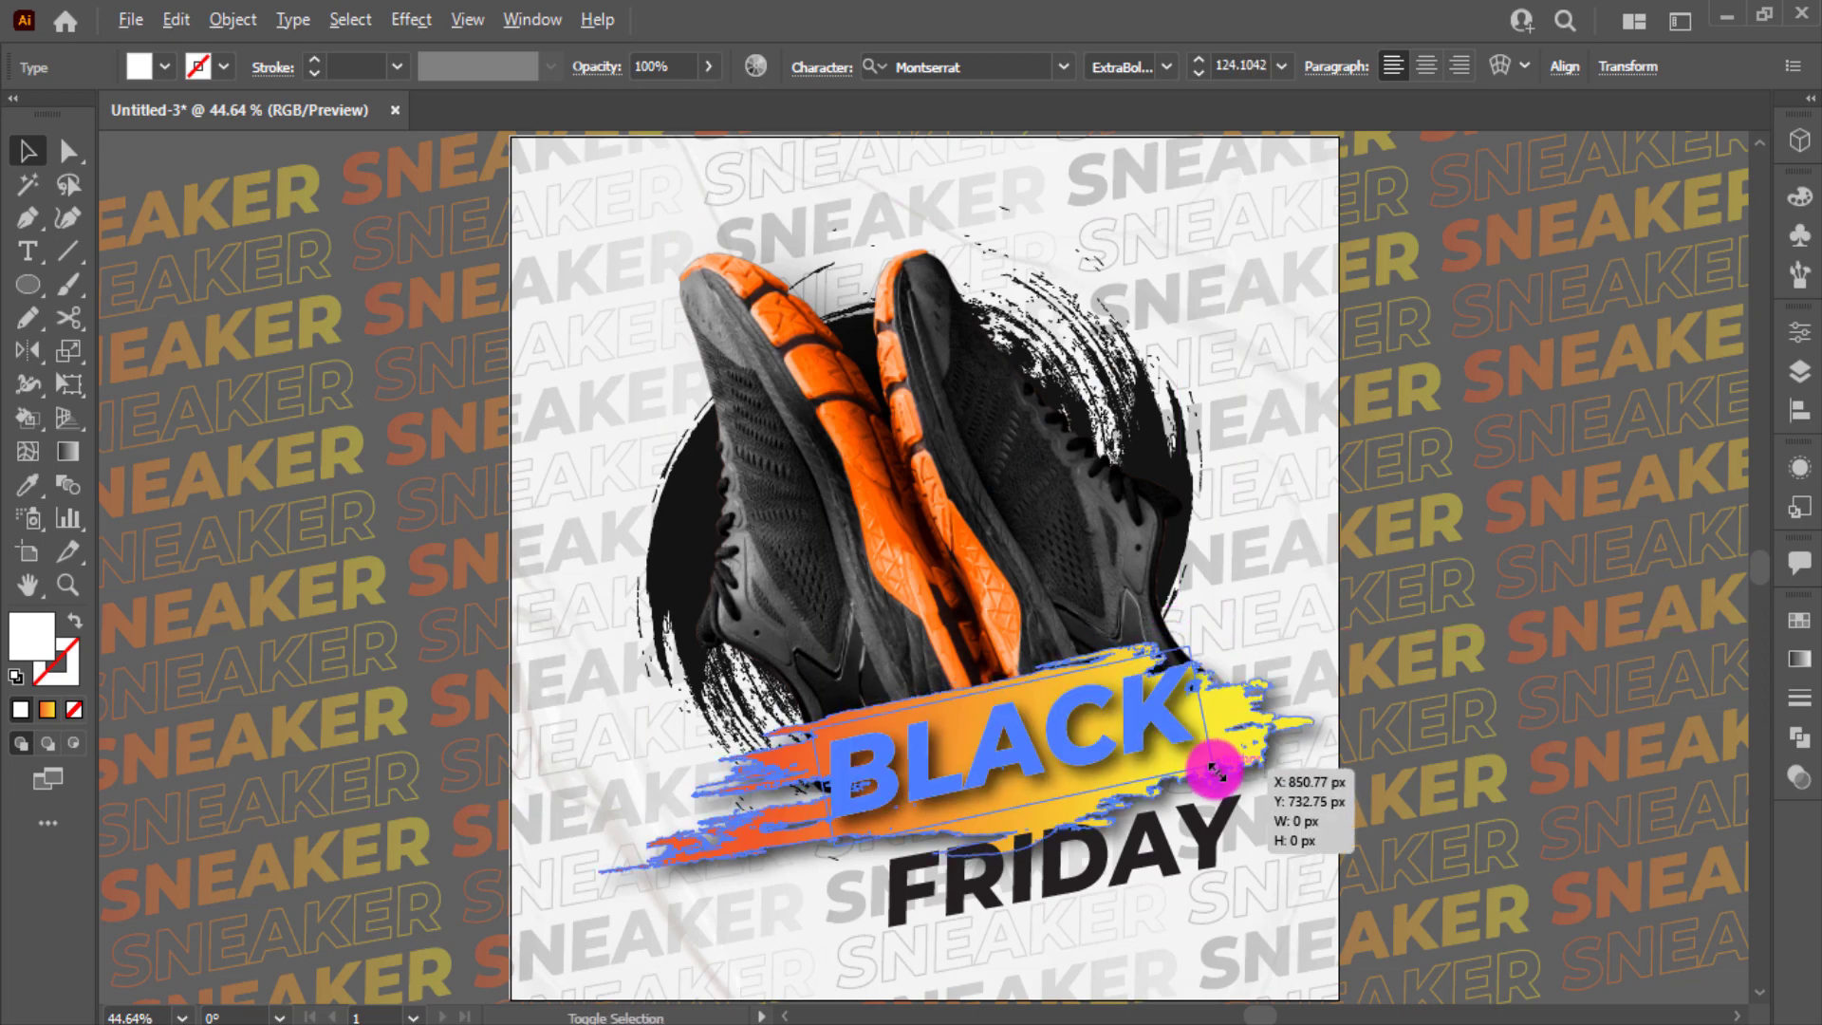
Change the FRIDAY text to the Lovely Quotes script font
left_click(1305, 711)
left_click(1199, 818)
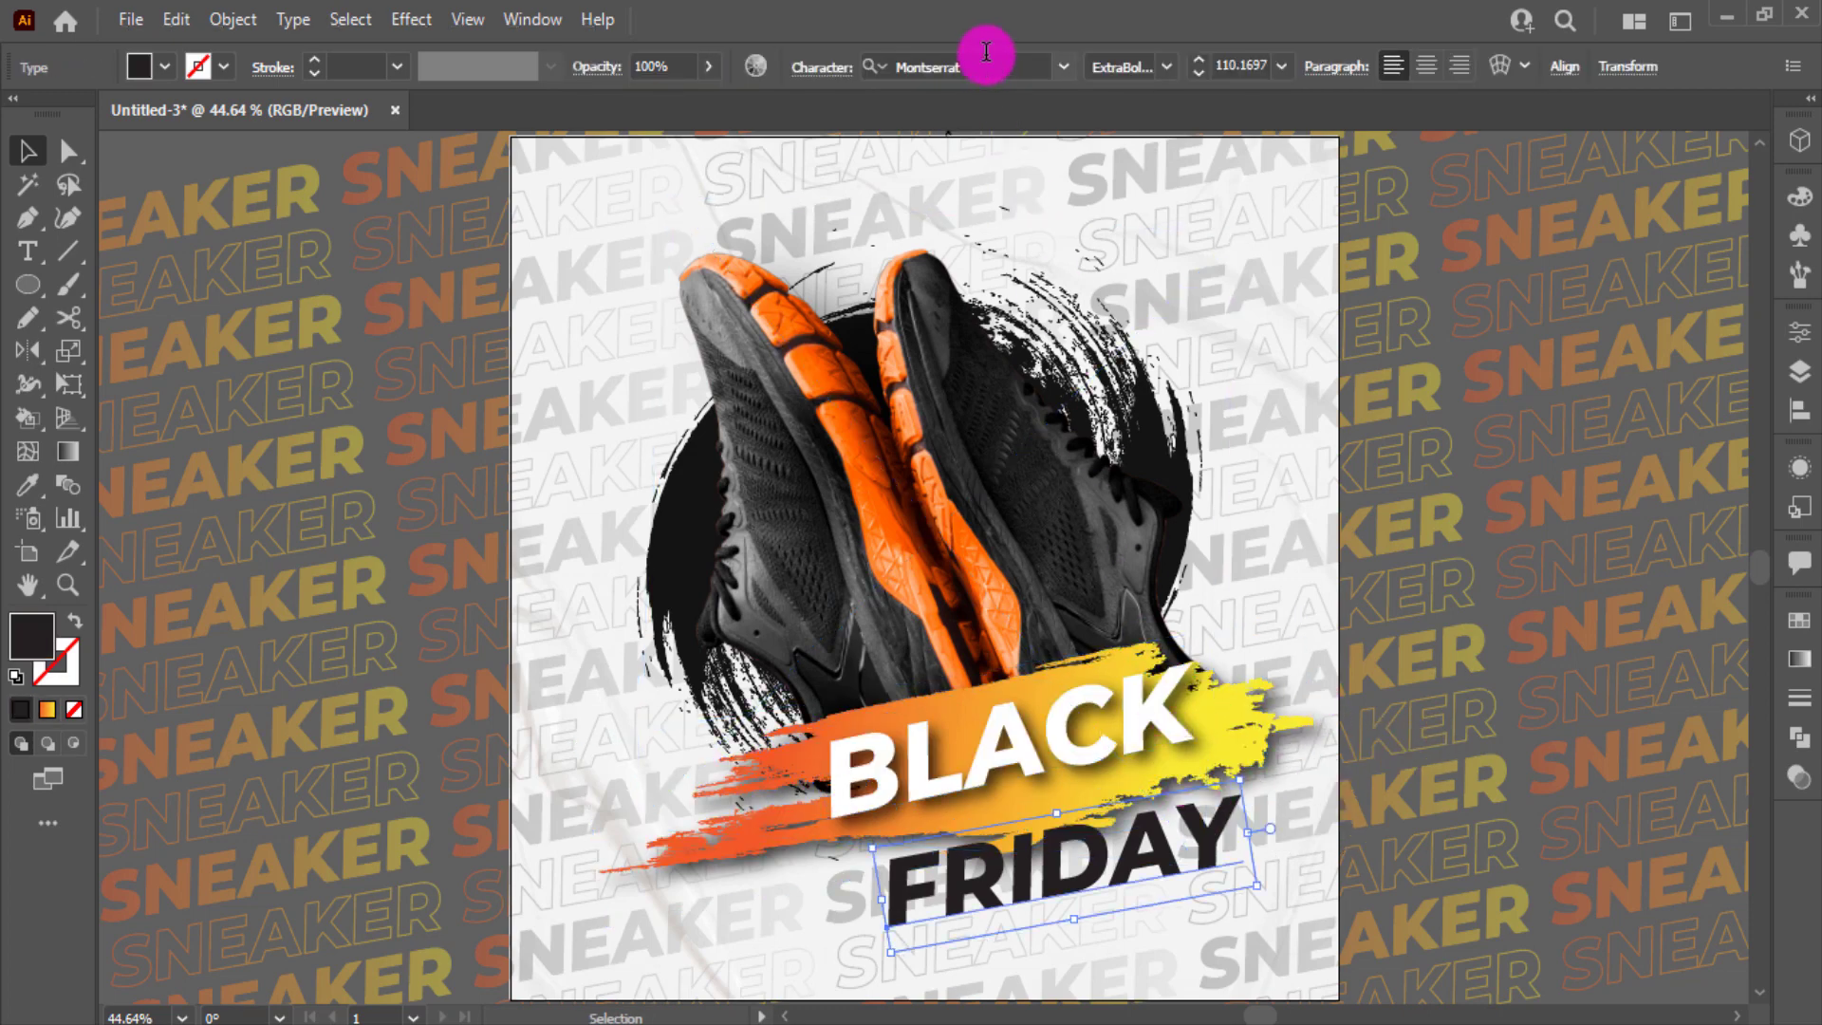
type("love")
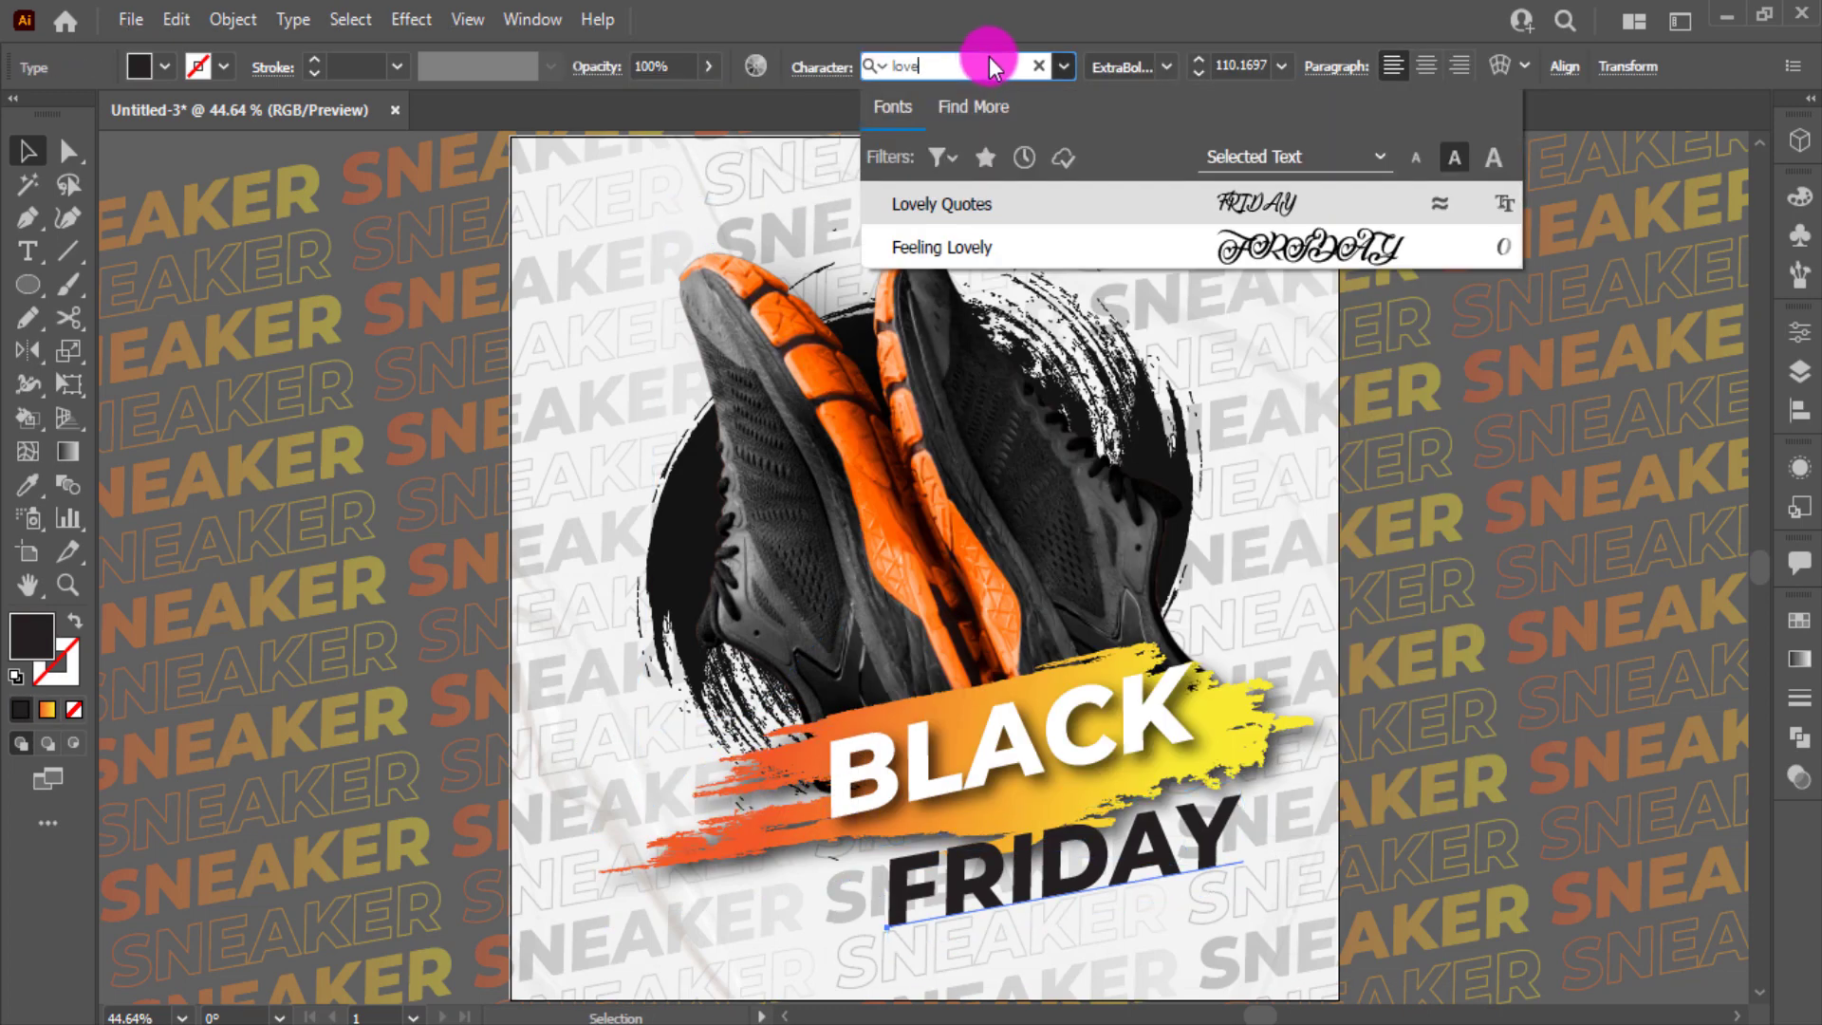
left_click(1261, 201)
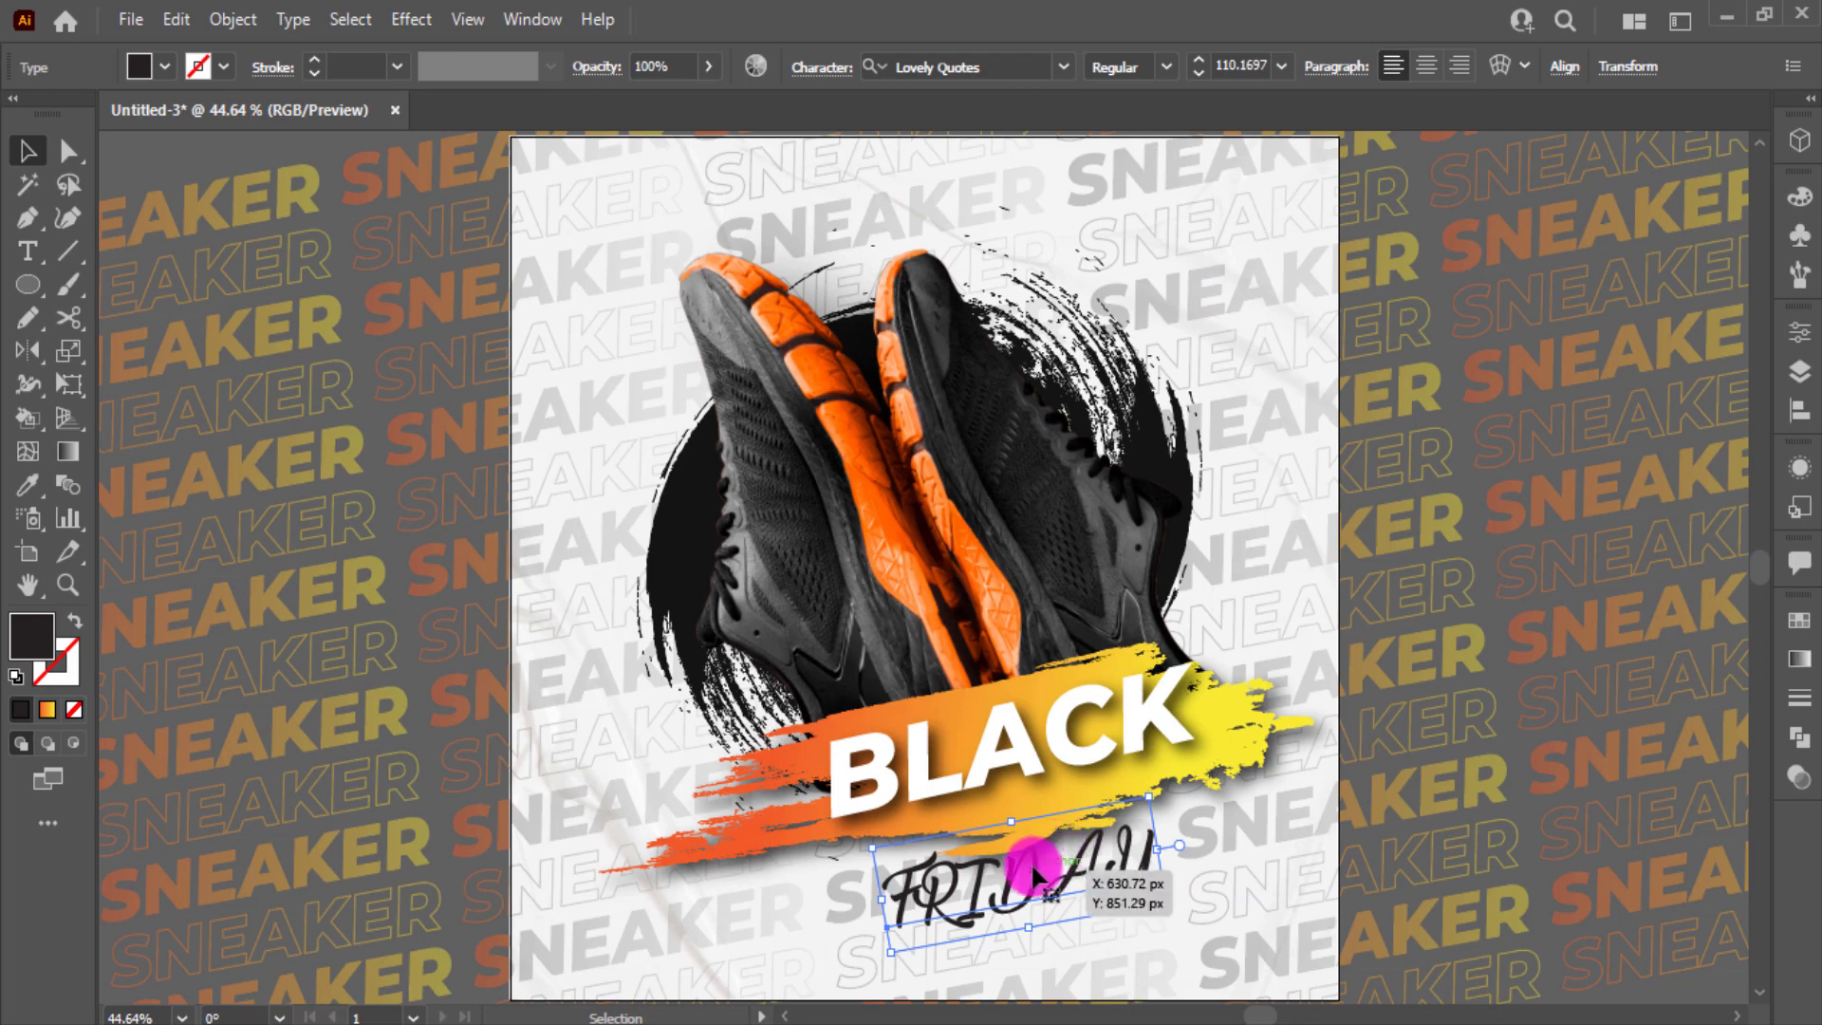
Retype it as Friday, then enlarge and rotate it over the stroke's right end
double_click(986, 885)
type("Friday")
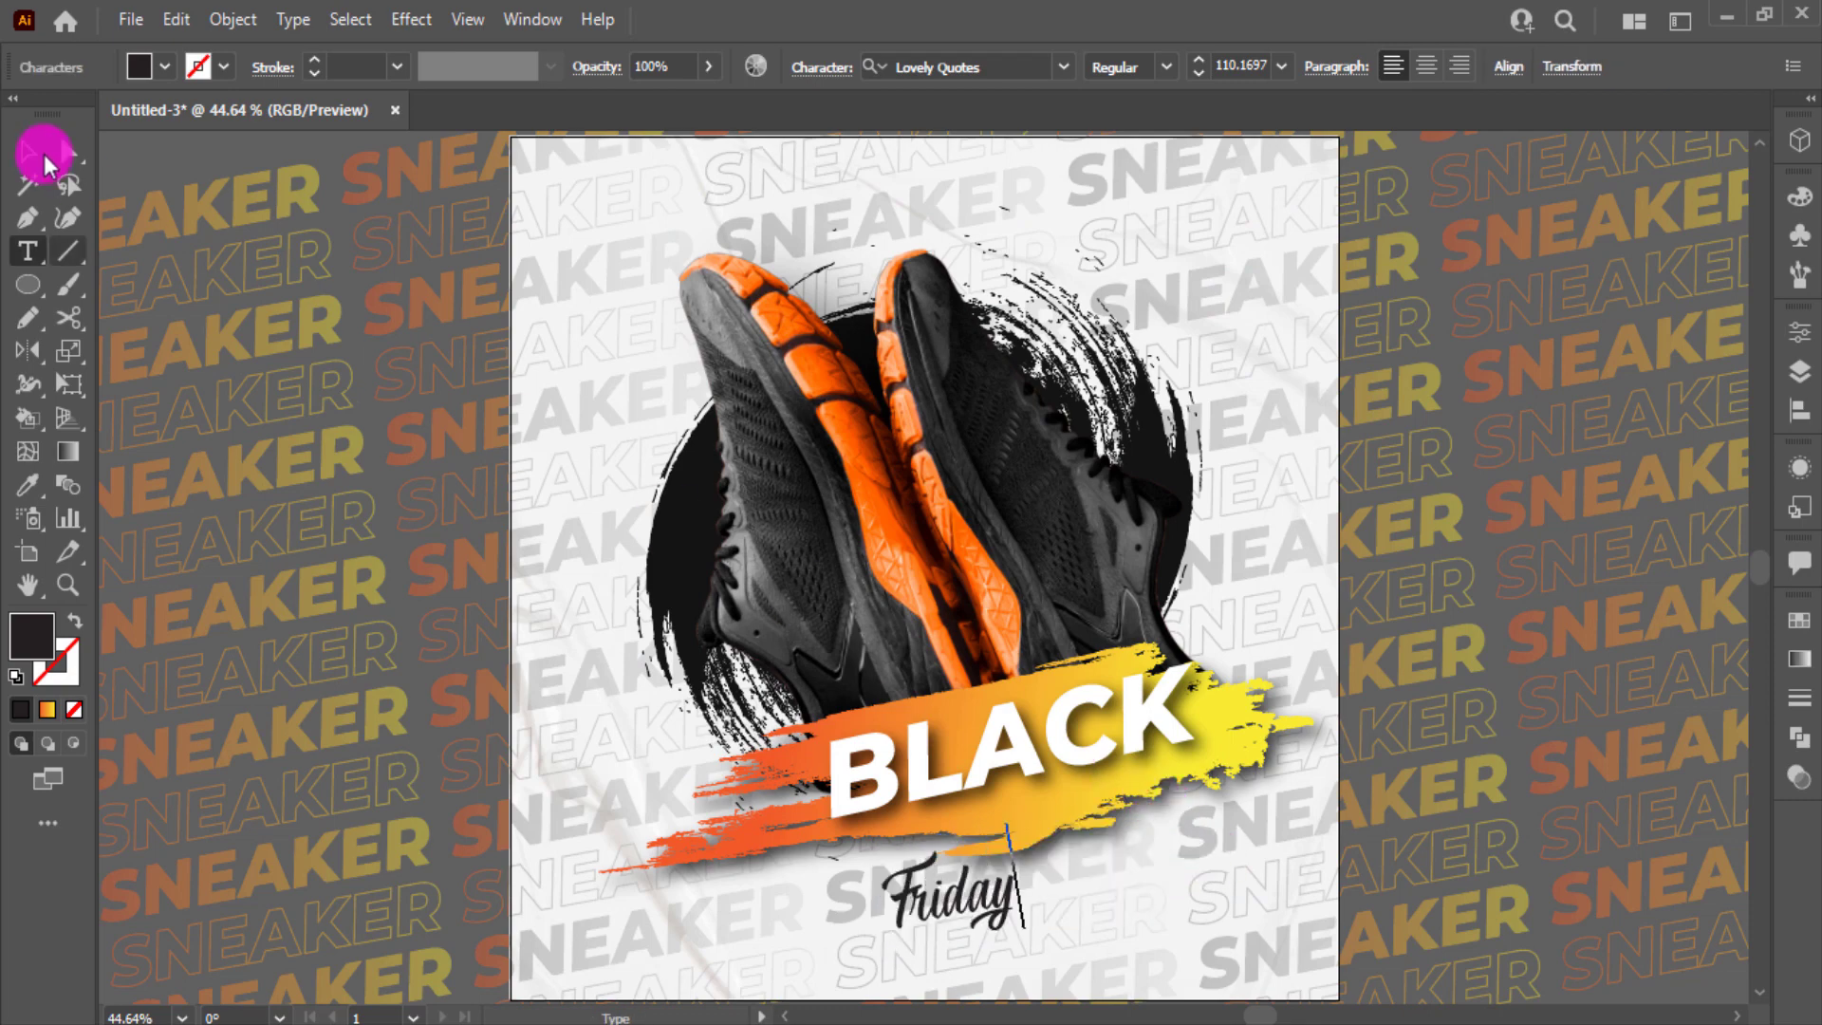
left_click(45, 163)
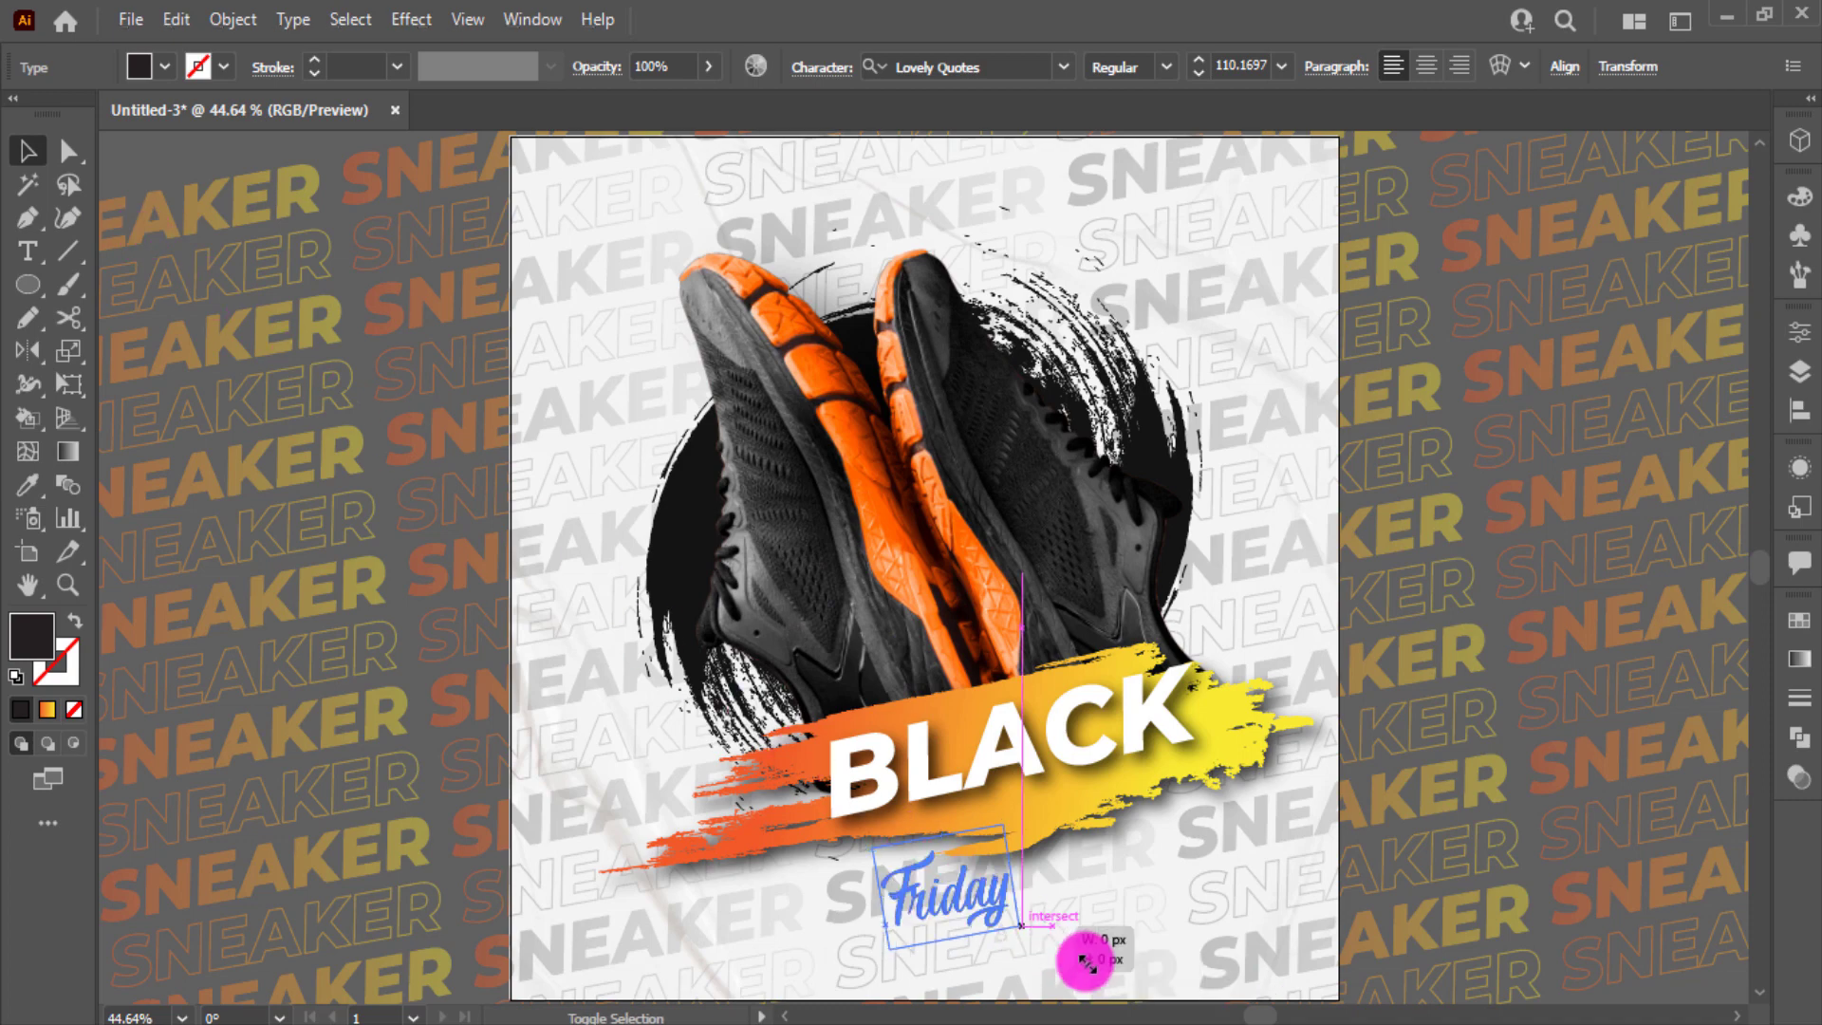
mouse_move(1084, 961)
left_mouse_down()
mouse_move(1286, 844)
mouse_move(1293, 906)
left_mouse_up()
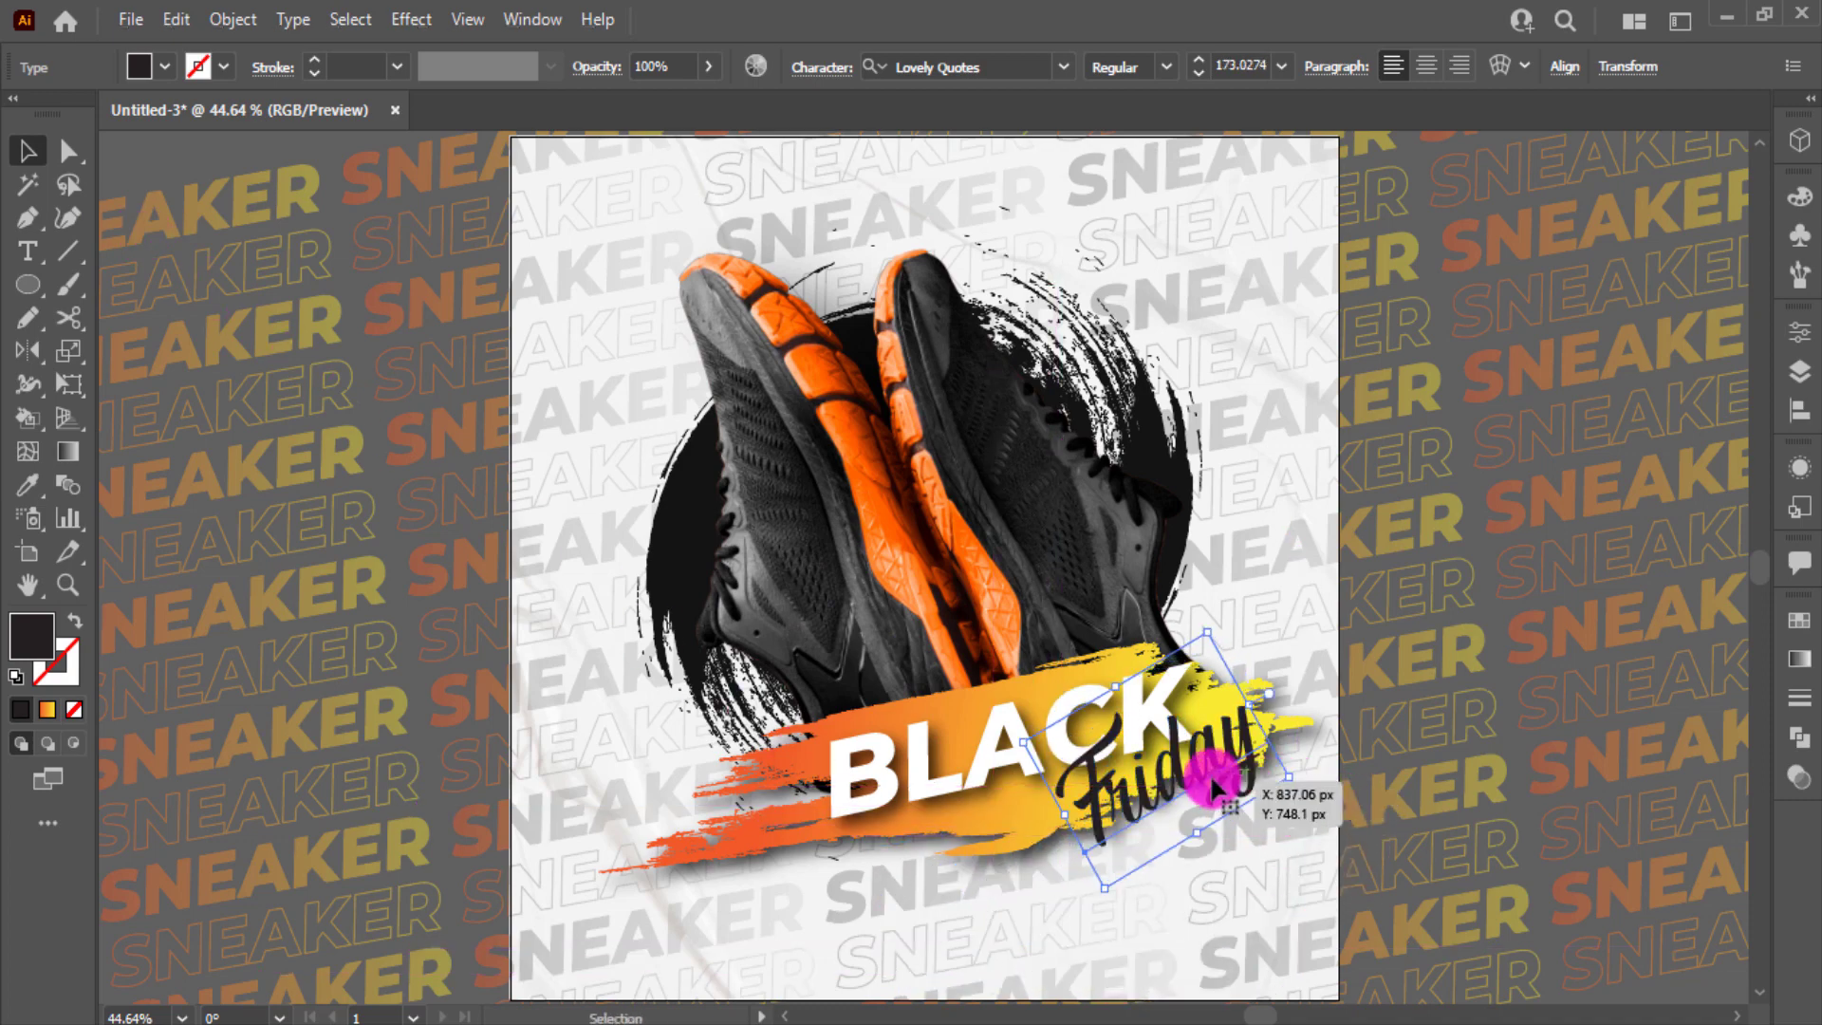
left_click_drag(1199, 780, 1184, 786)
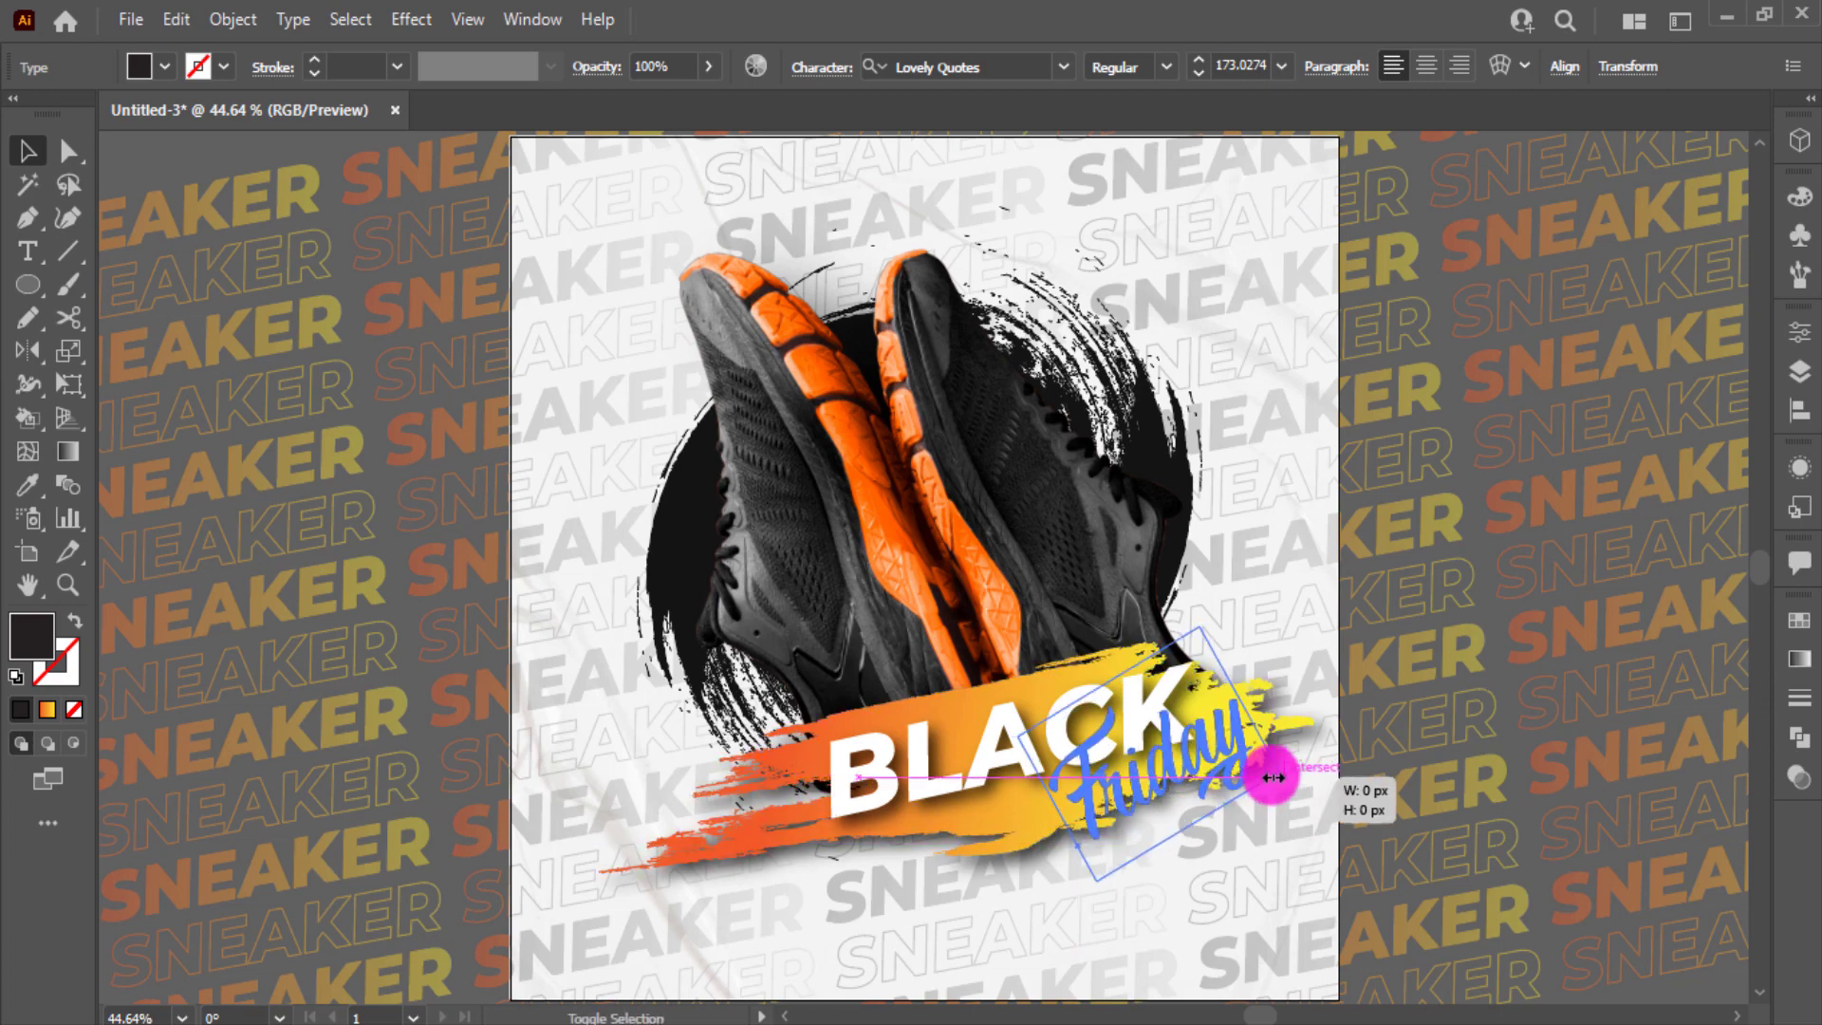
key("ctrl+shift+a")
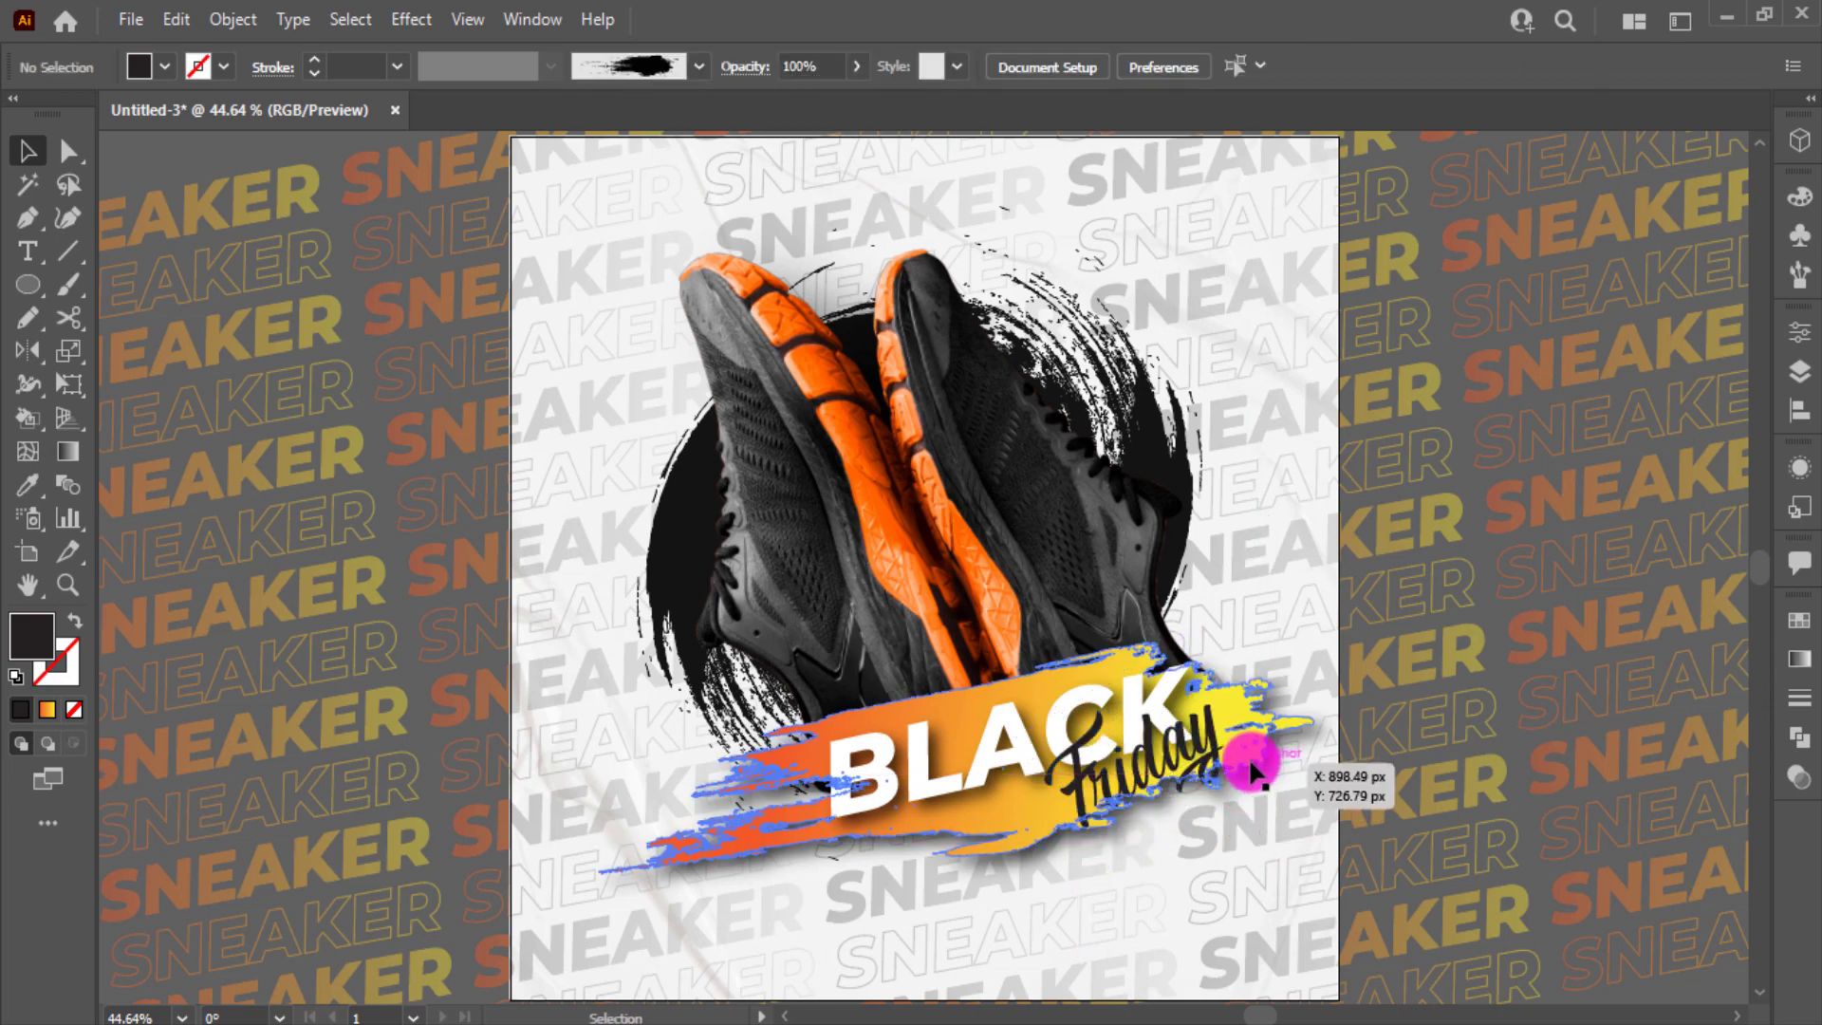
left_click(1129, 738)
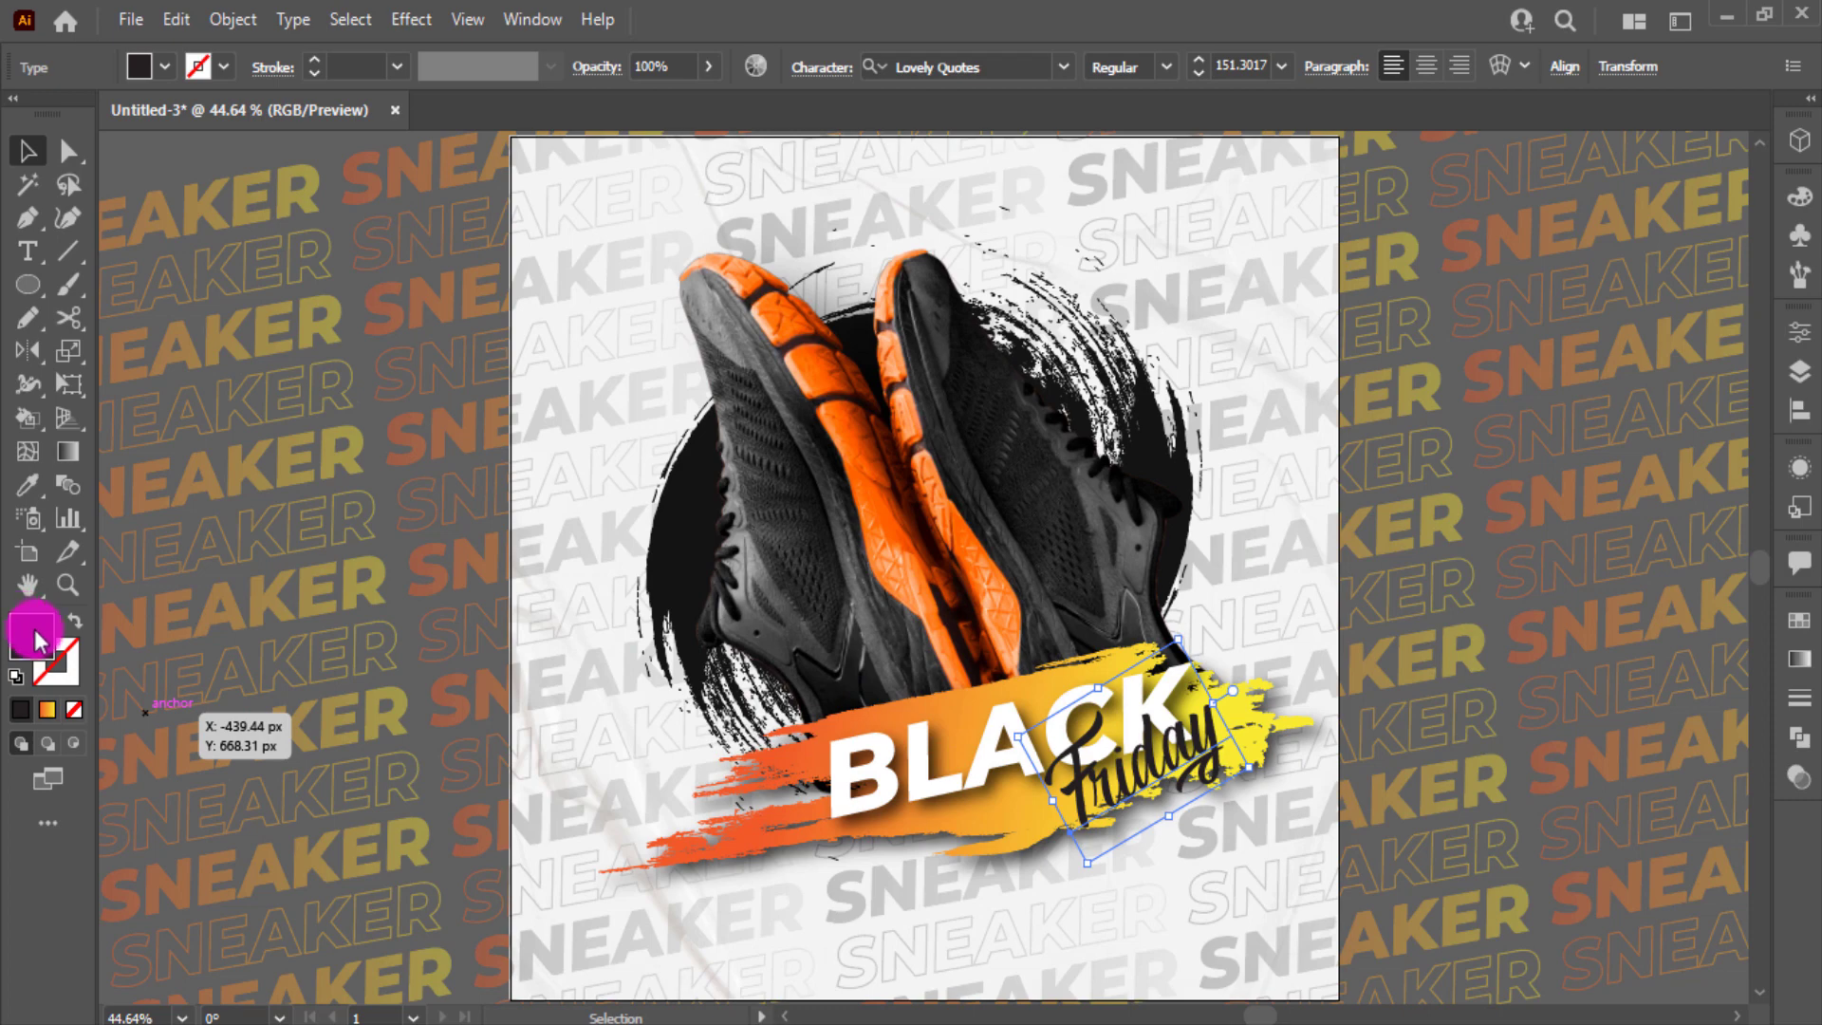
Set Friday's fill to pure black and nudge it down and right
double_click(40, 641)
left_click_drag(186, 729, 48, 793)
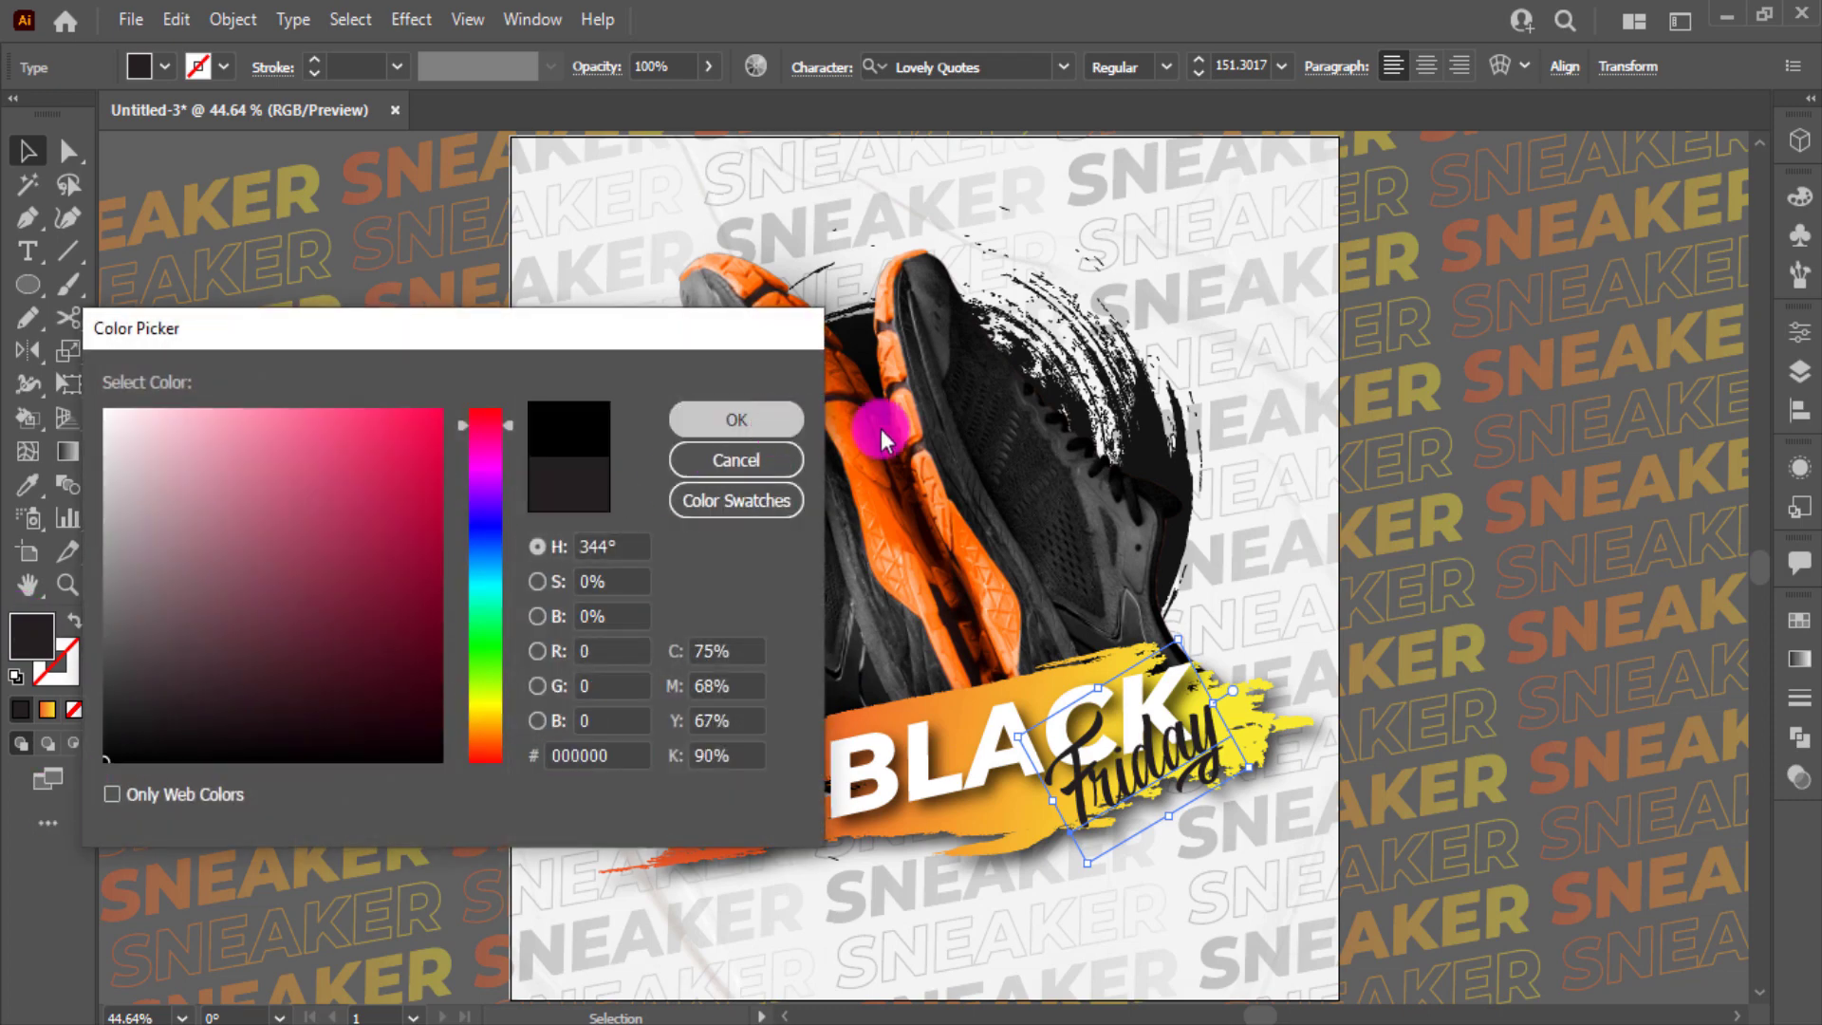
key("Return")
left_click_drag(1208, 766, 1217, 784)
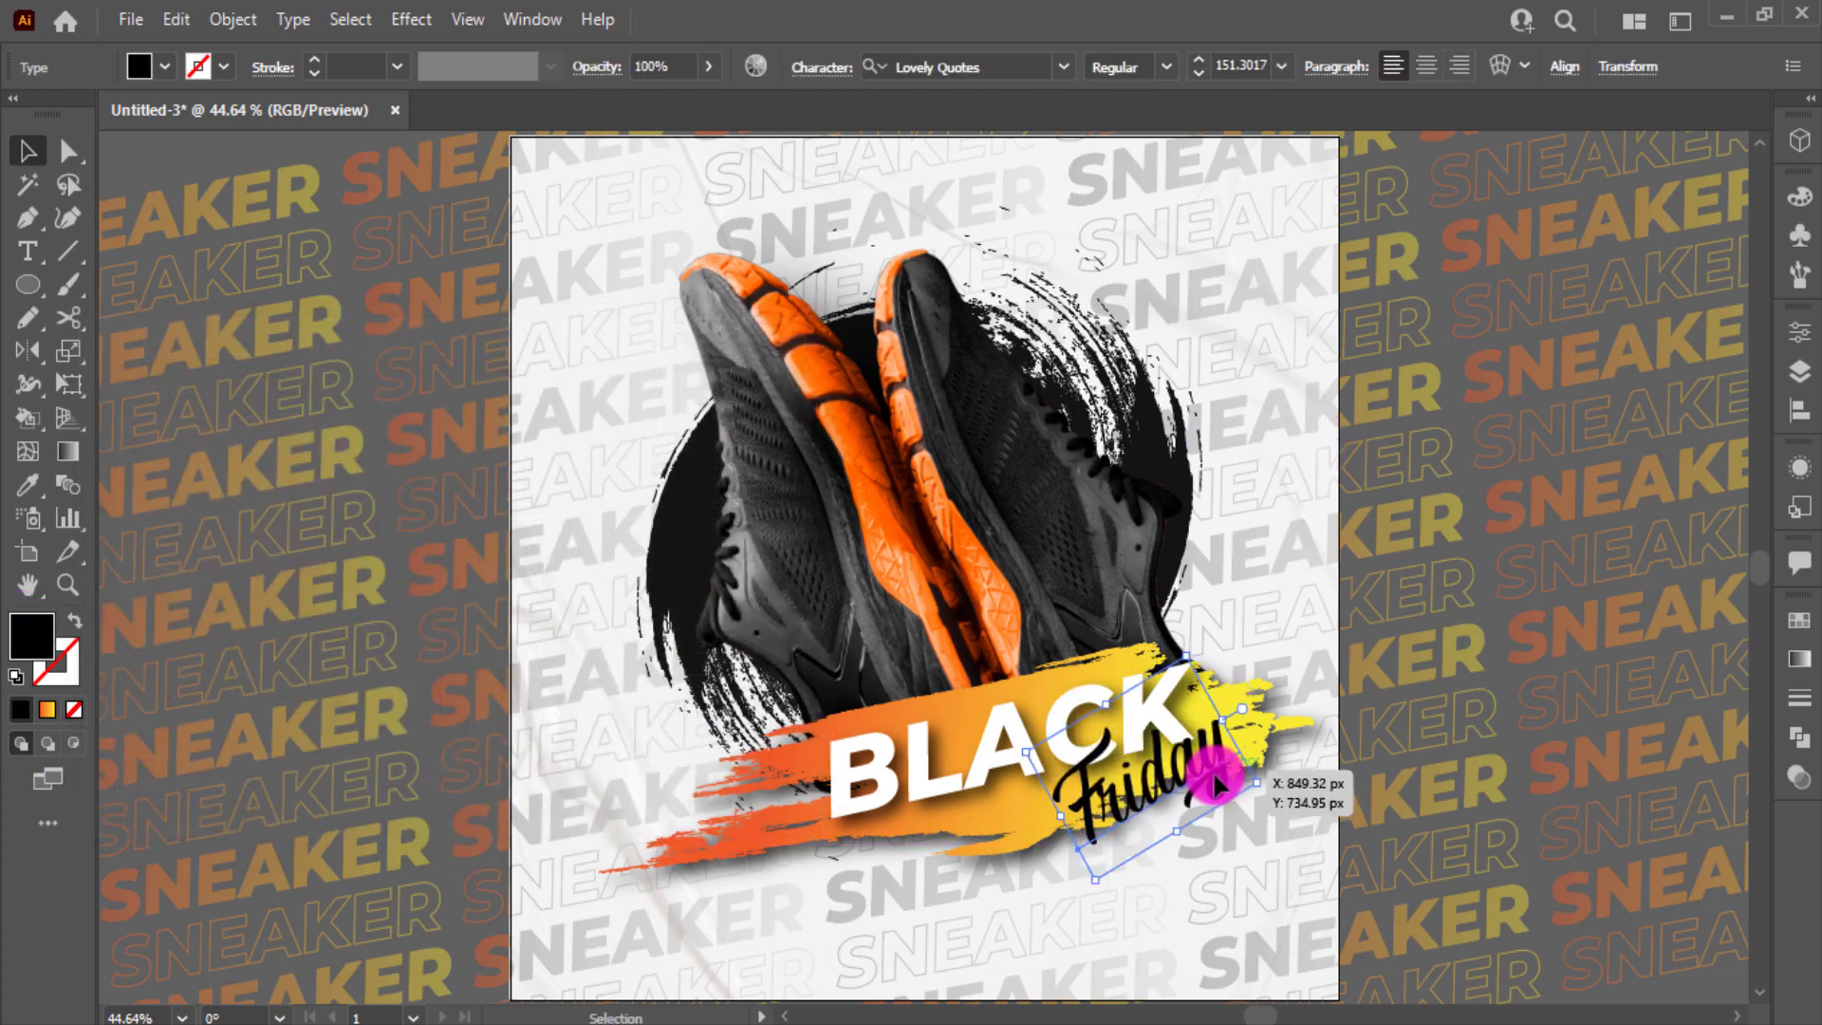
left_click(1284, 902)
left_click(1193, 804)
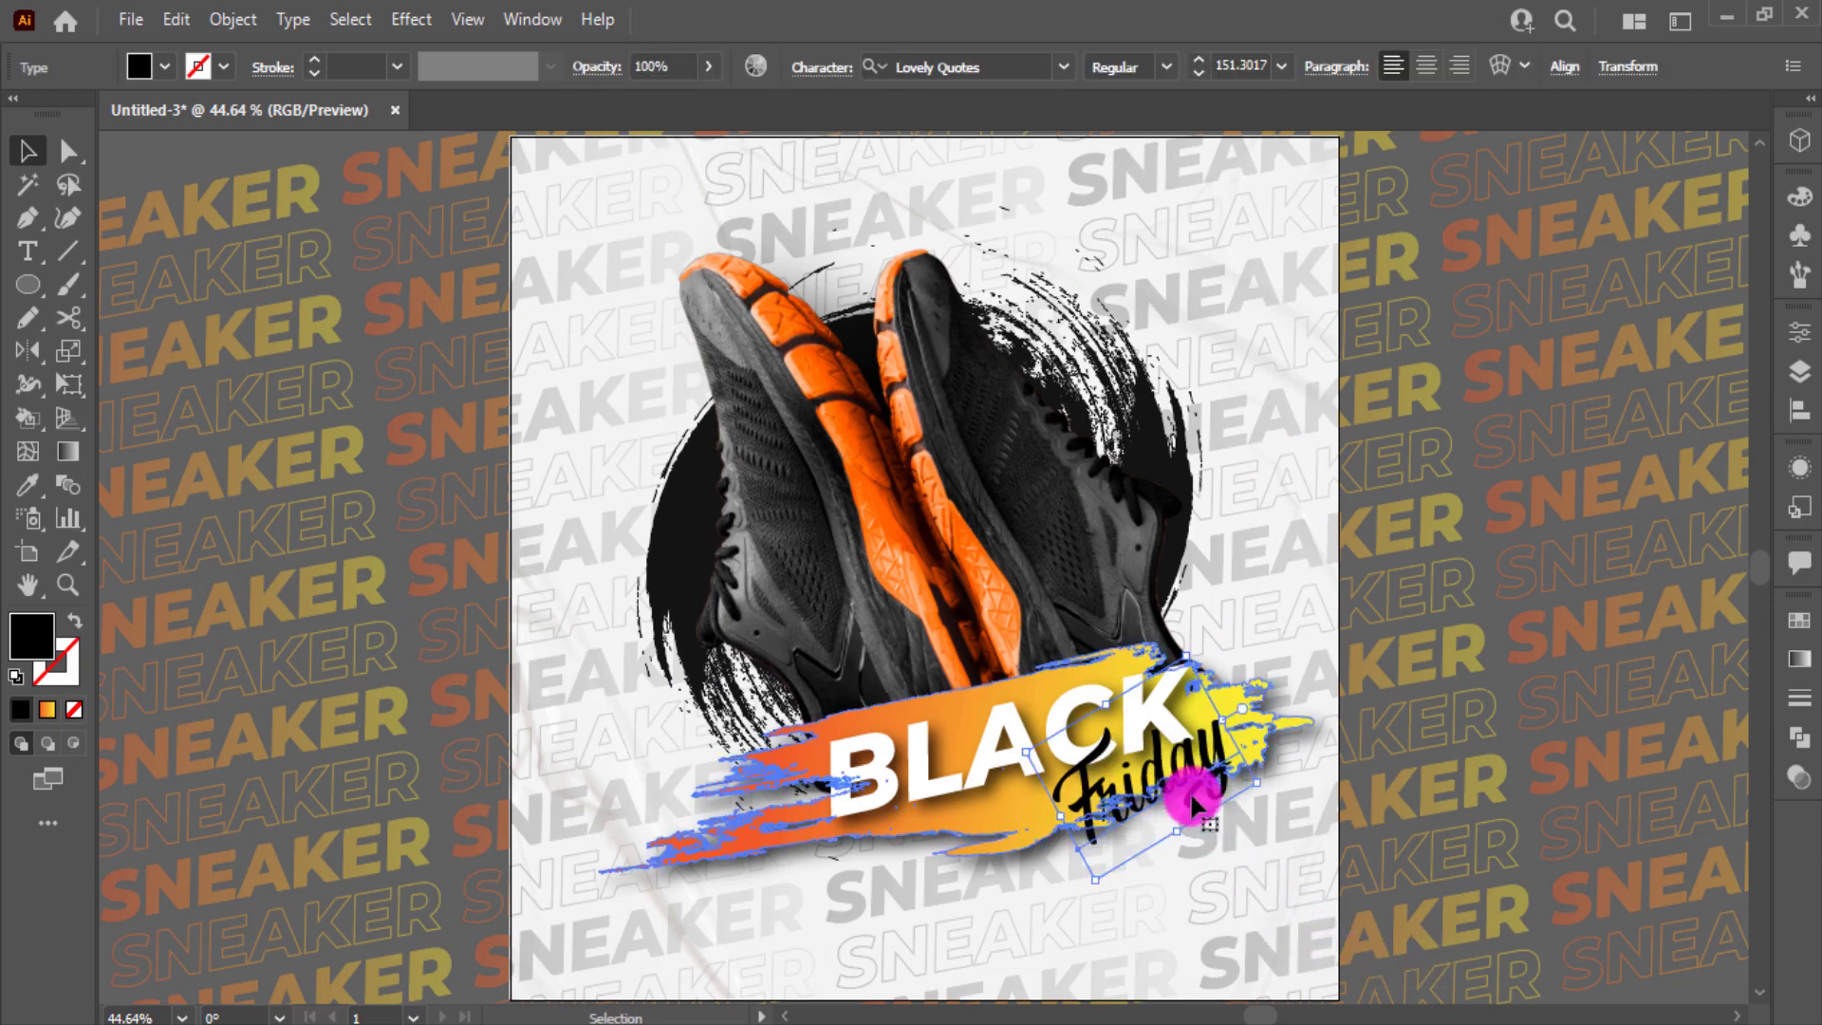
left_click(1069, 886)
left_click(1173, 793)
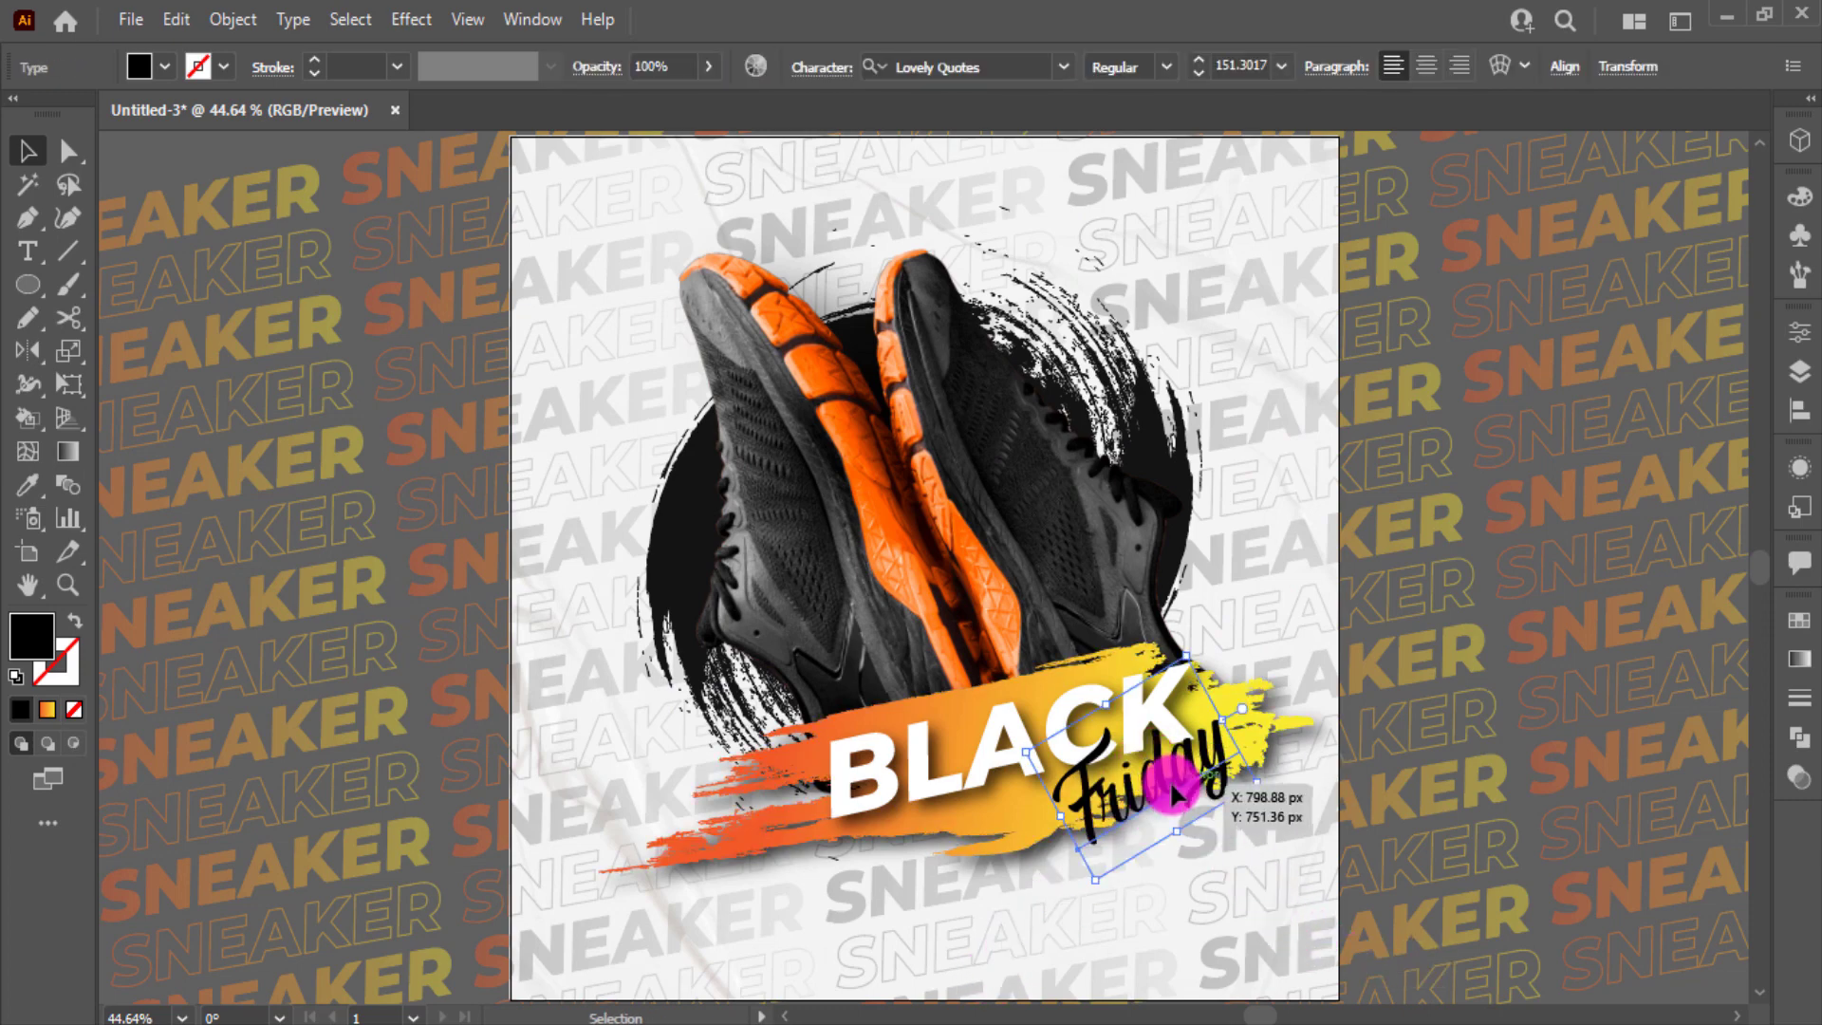
Add a drop shadow to Friday with 2 px X offset, Y offset and blur
left_click(451, 23)
mouse_move(529, 333)
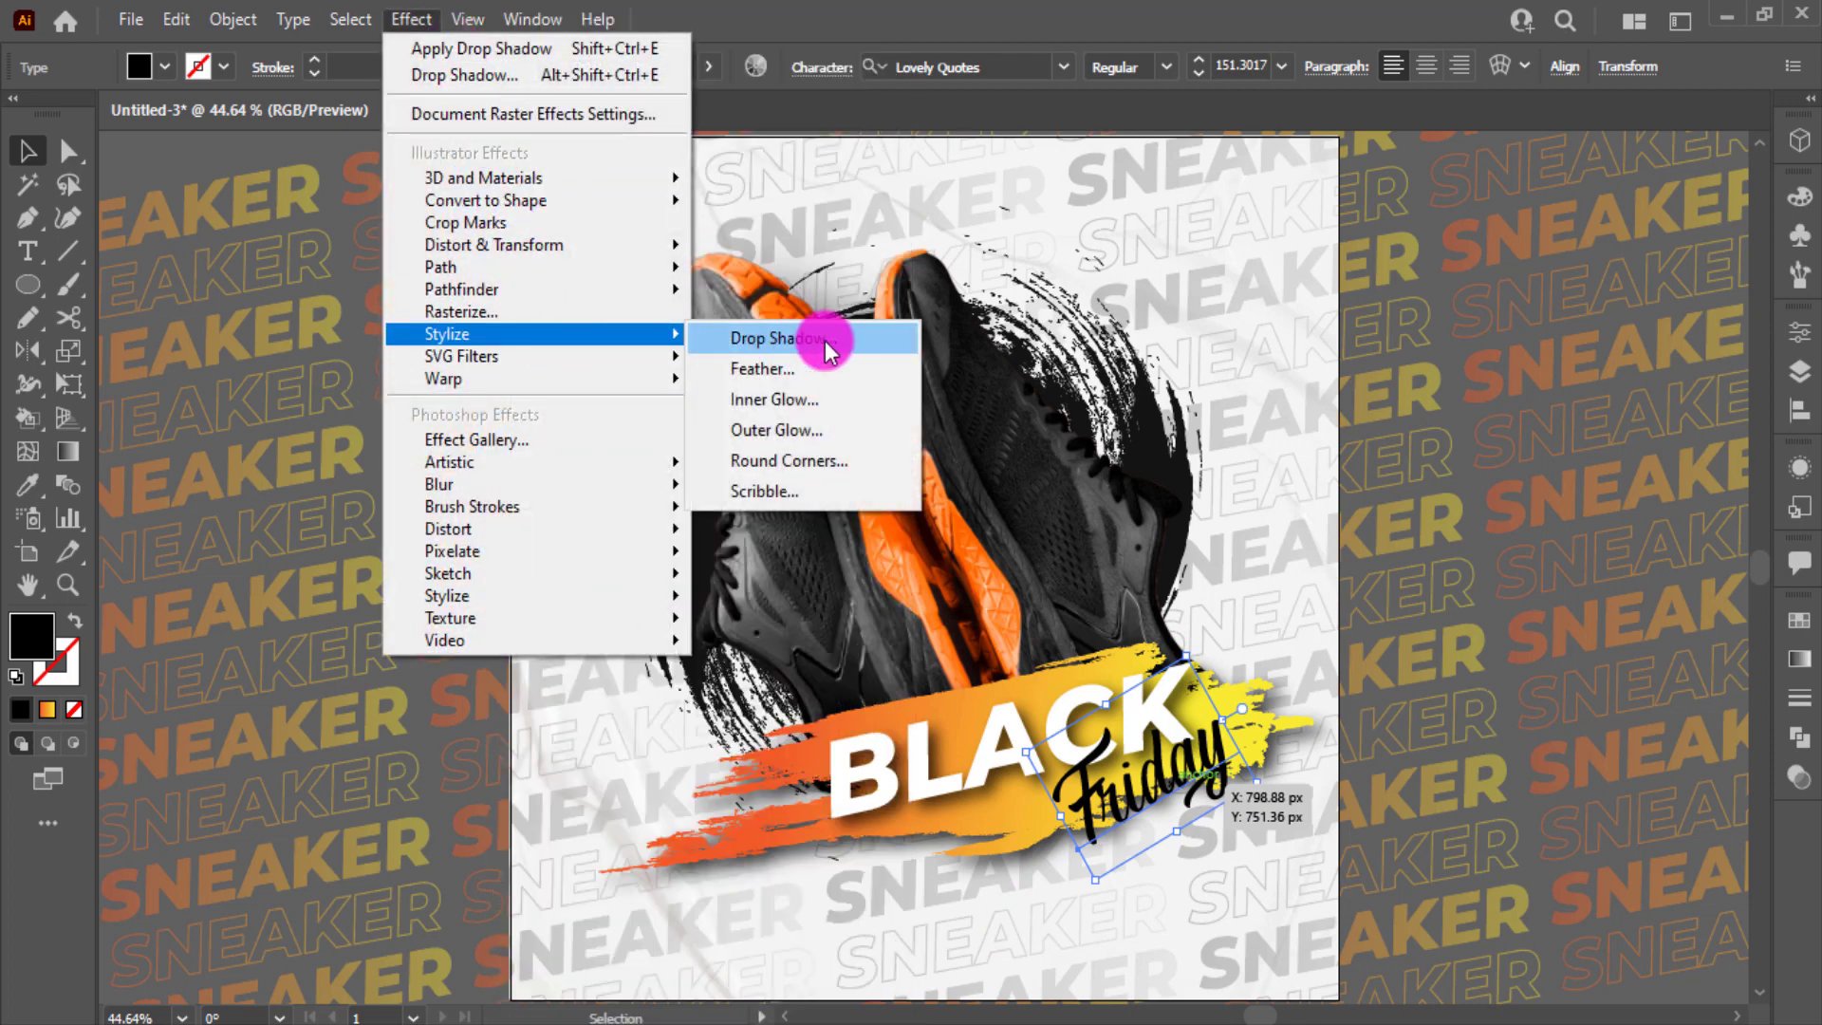
left_click(825, 351)
type("2")
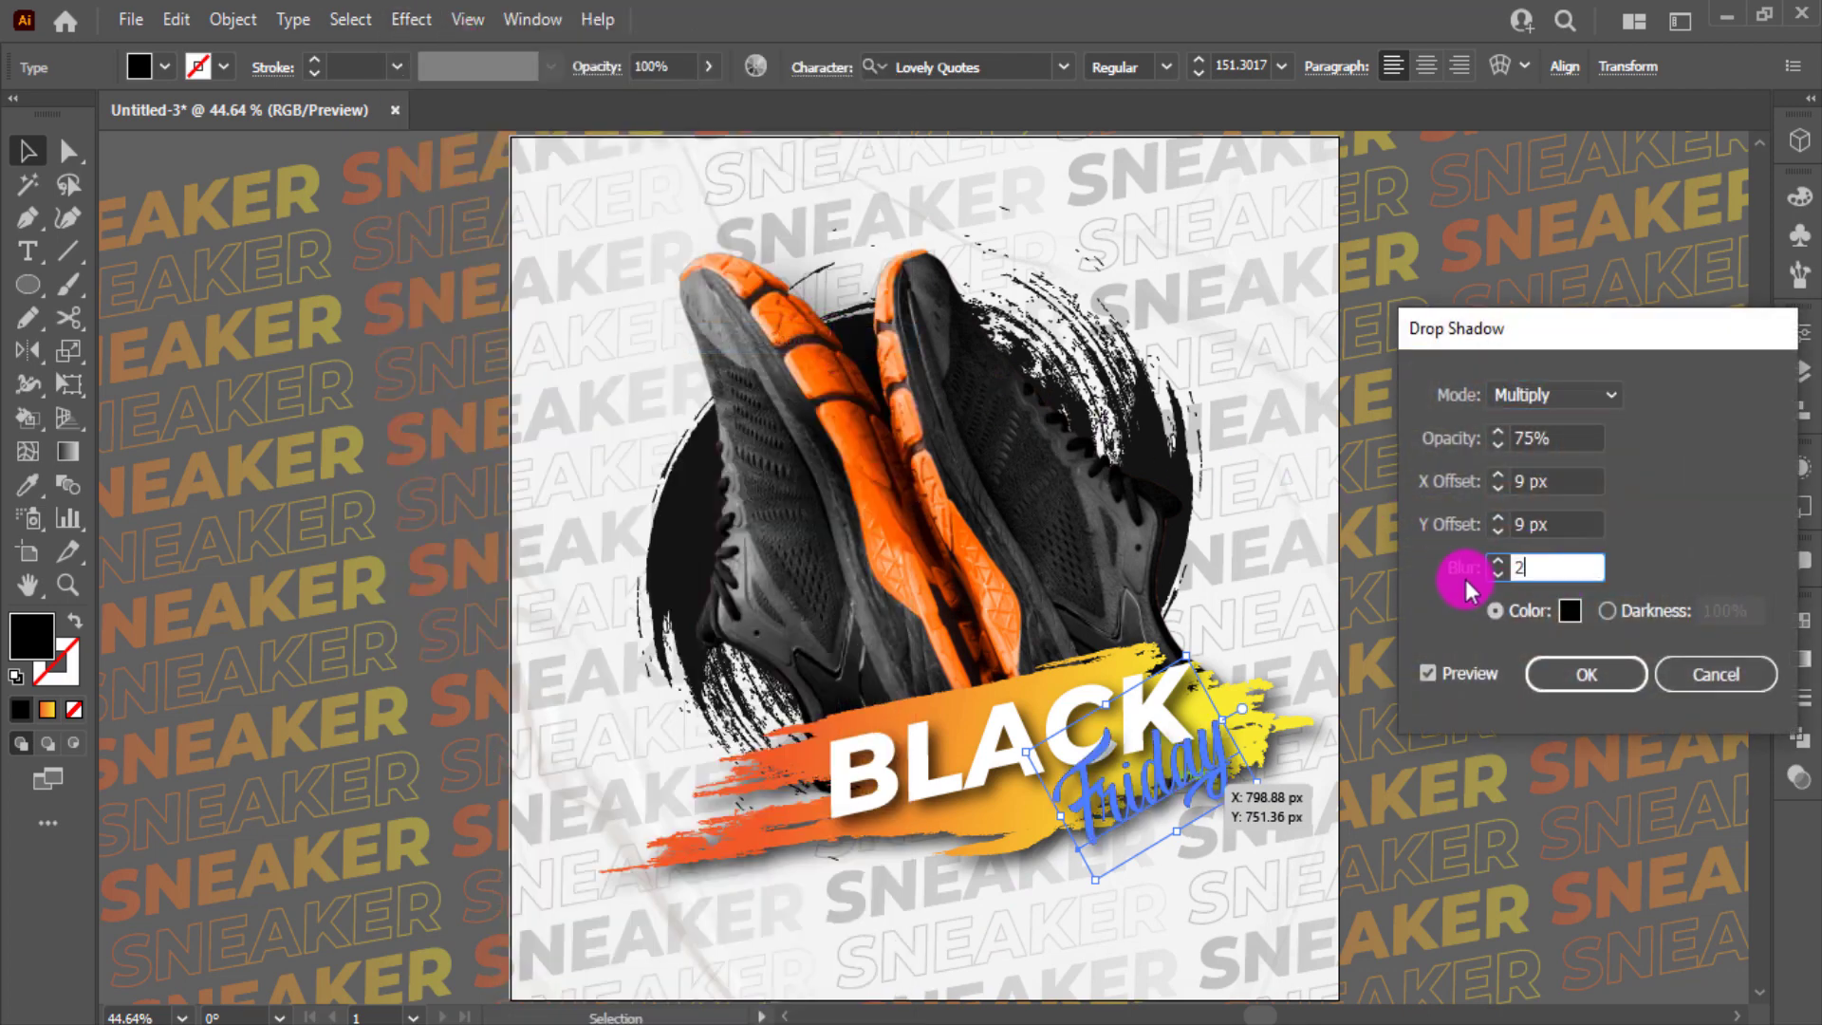
left_click(1549, 519)
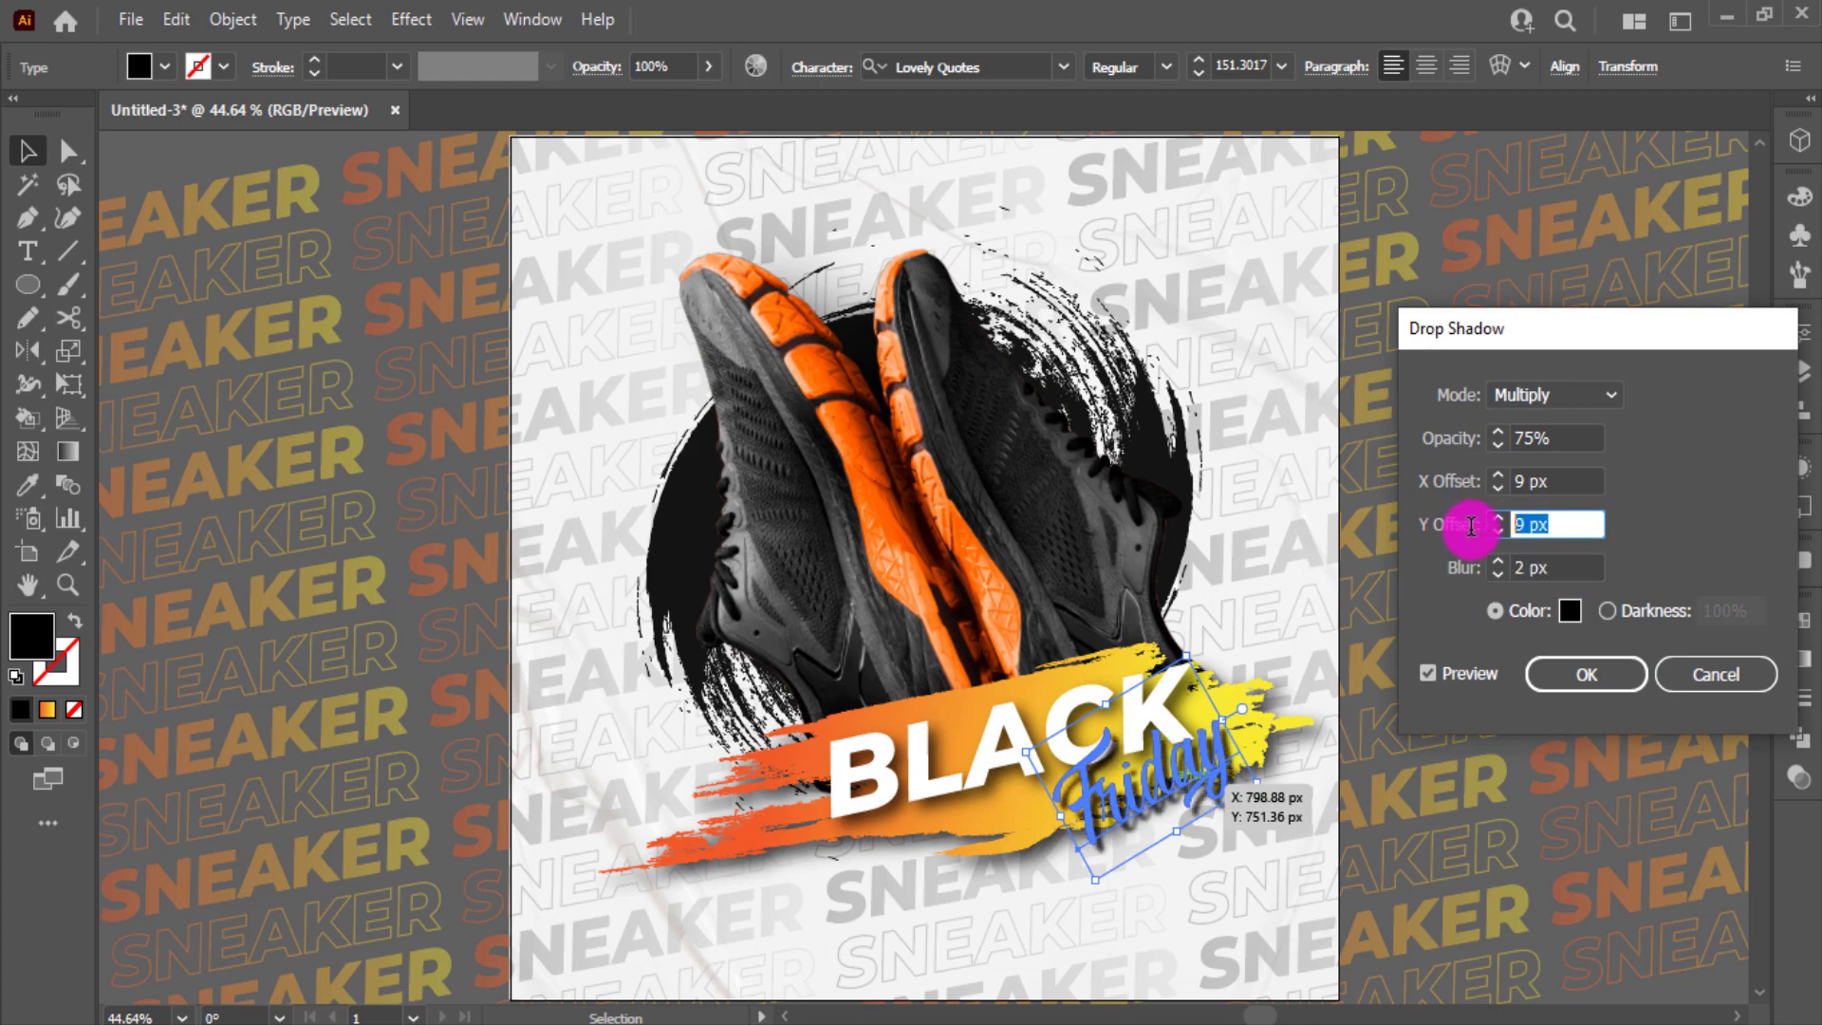
type("2")
left_click(1461, 493)
left_click(1430, 675)
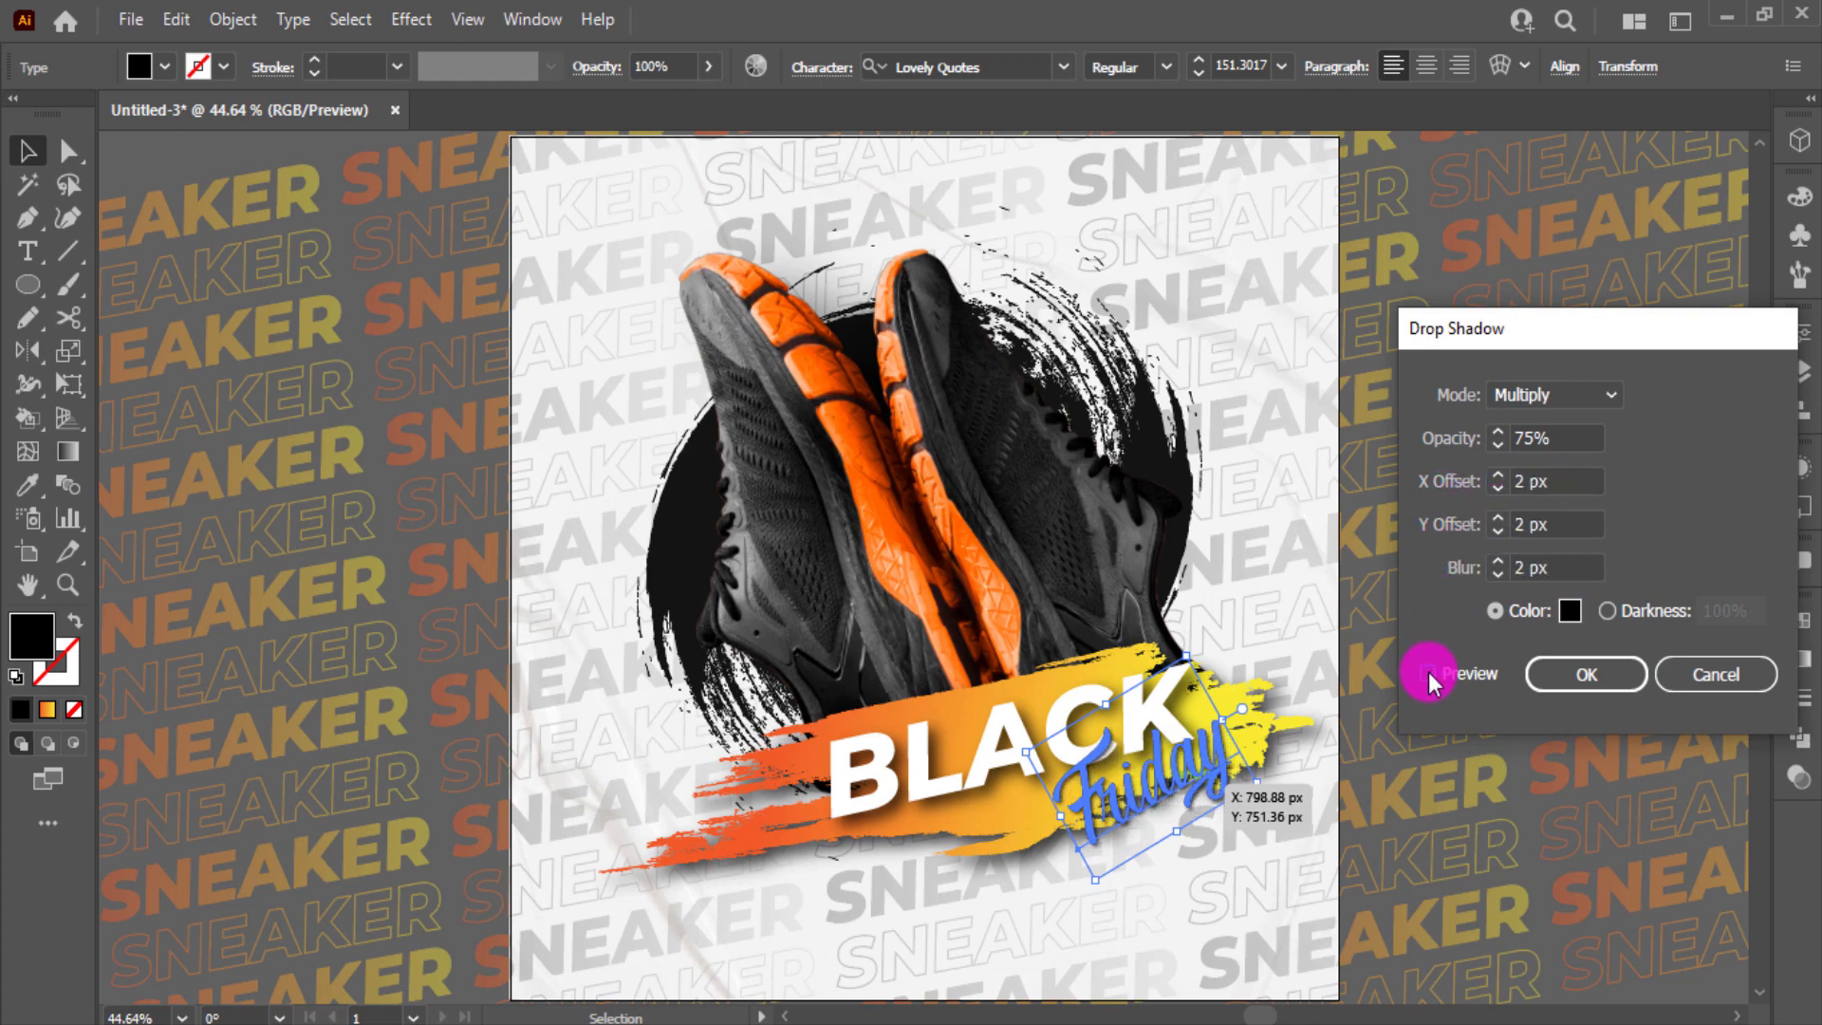
left_click(1580, 674)
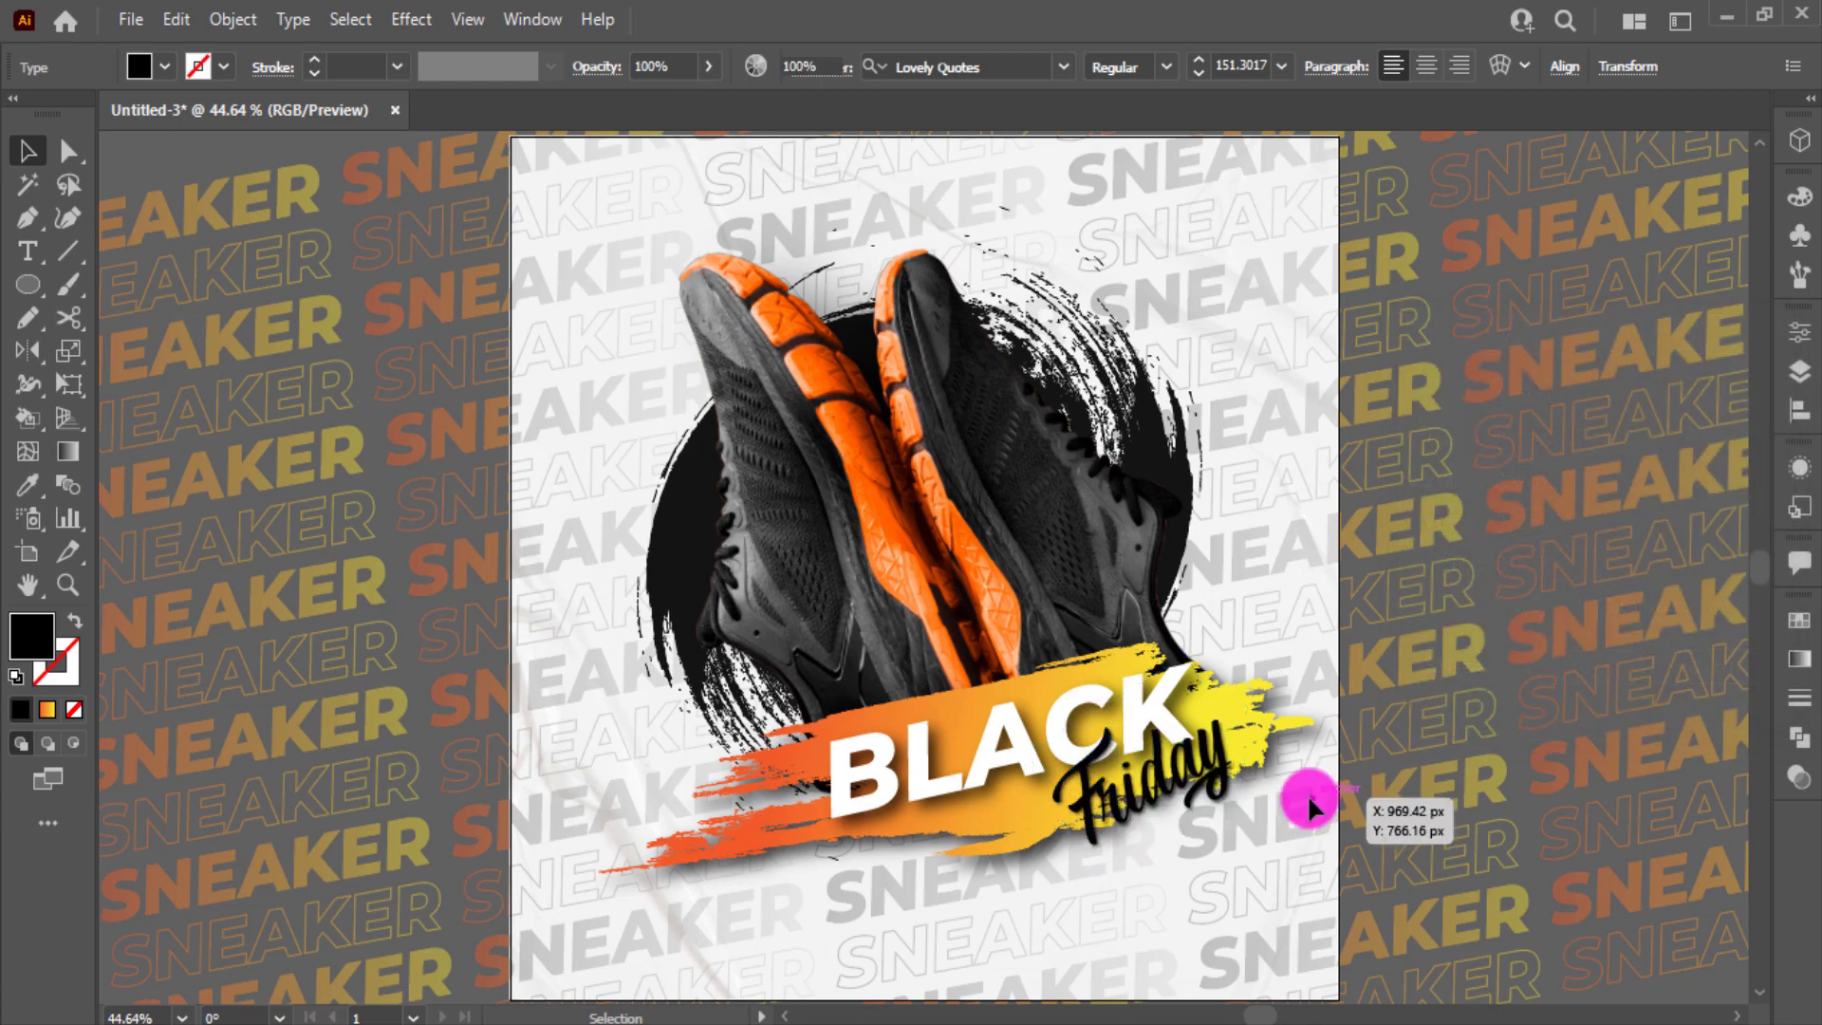
left_click(1309, 801)
scroll(1309, 801, "down", 2)
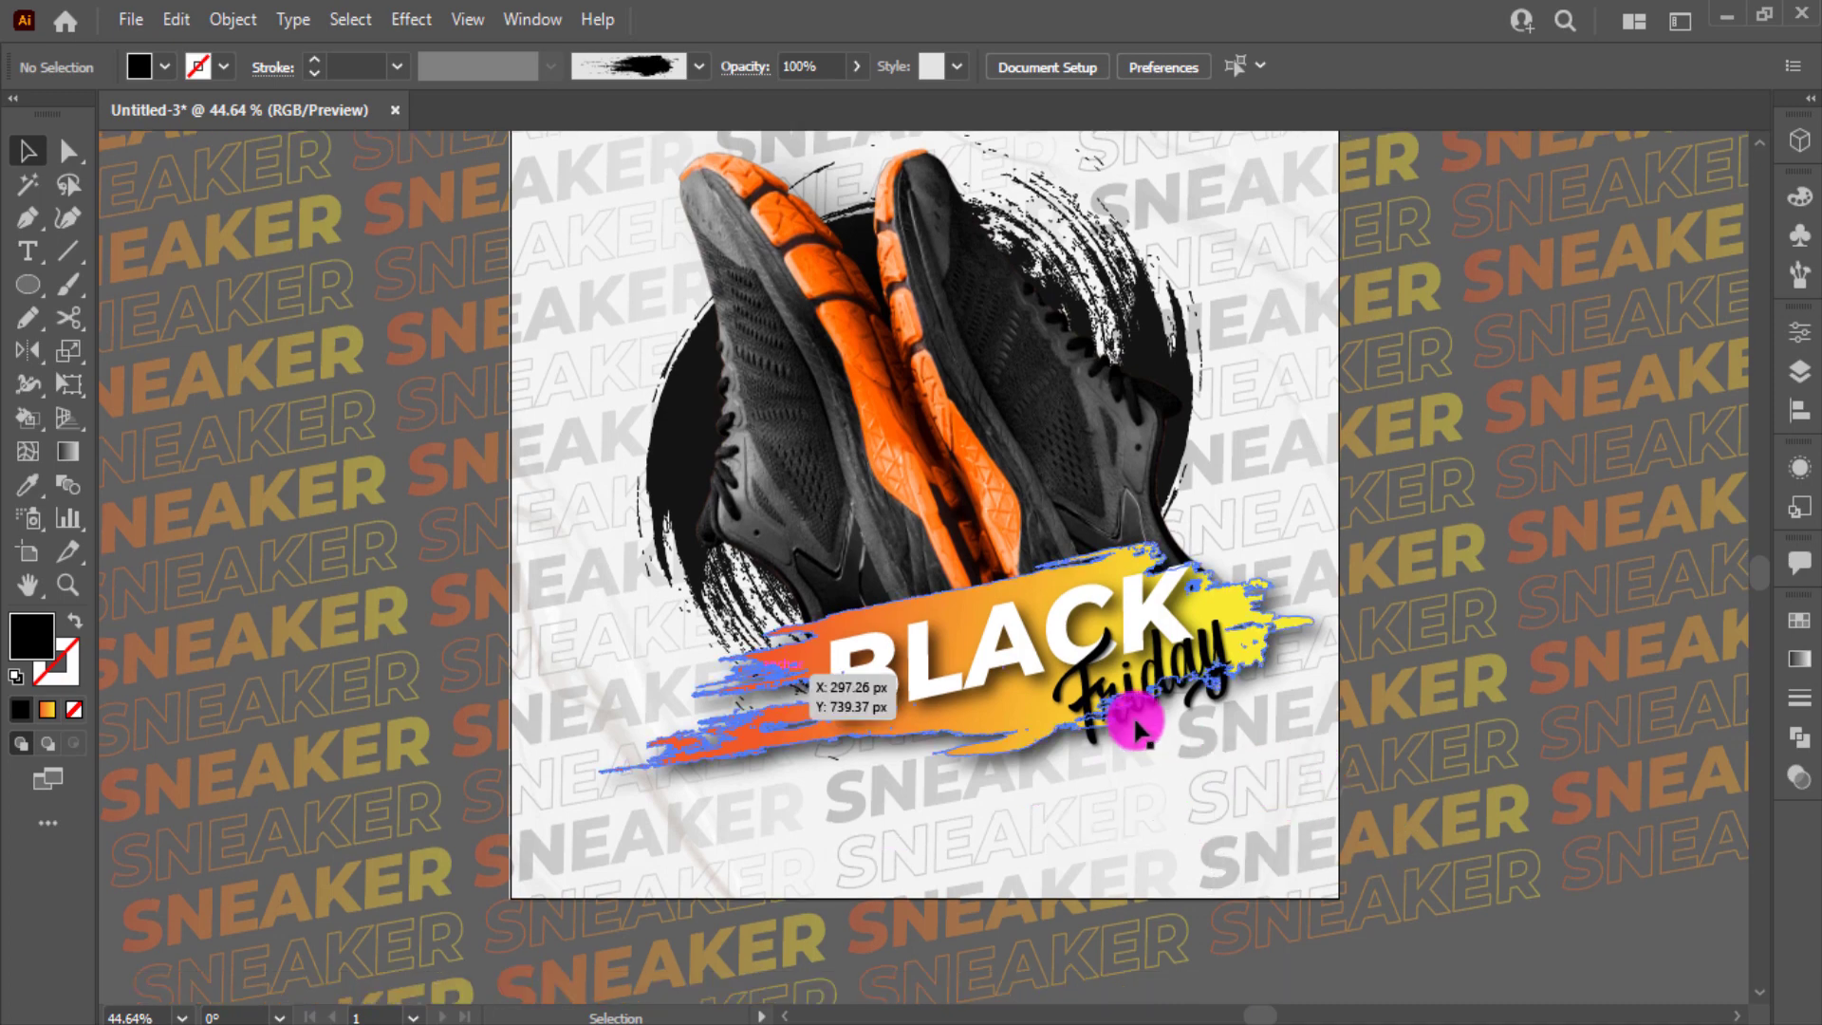
scroll(418, 394, "up", 1)
scroll(340, 357, "down", 1)
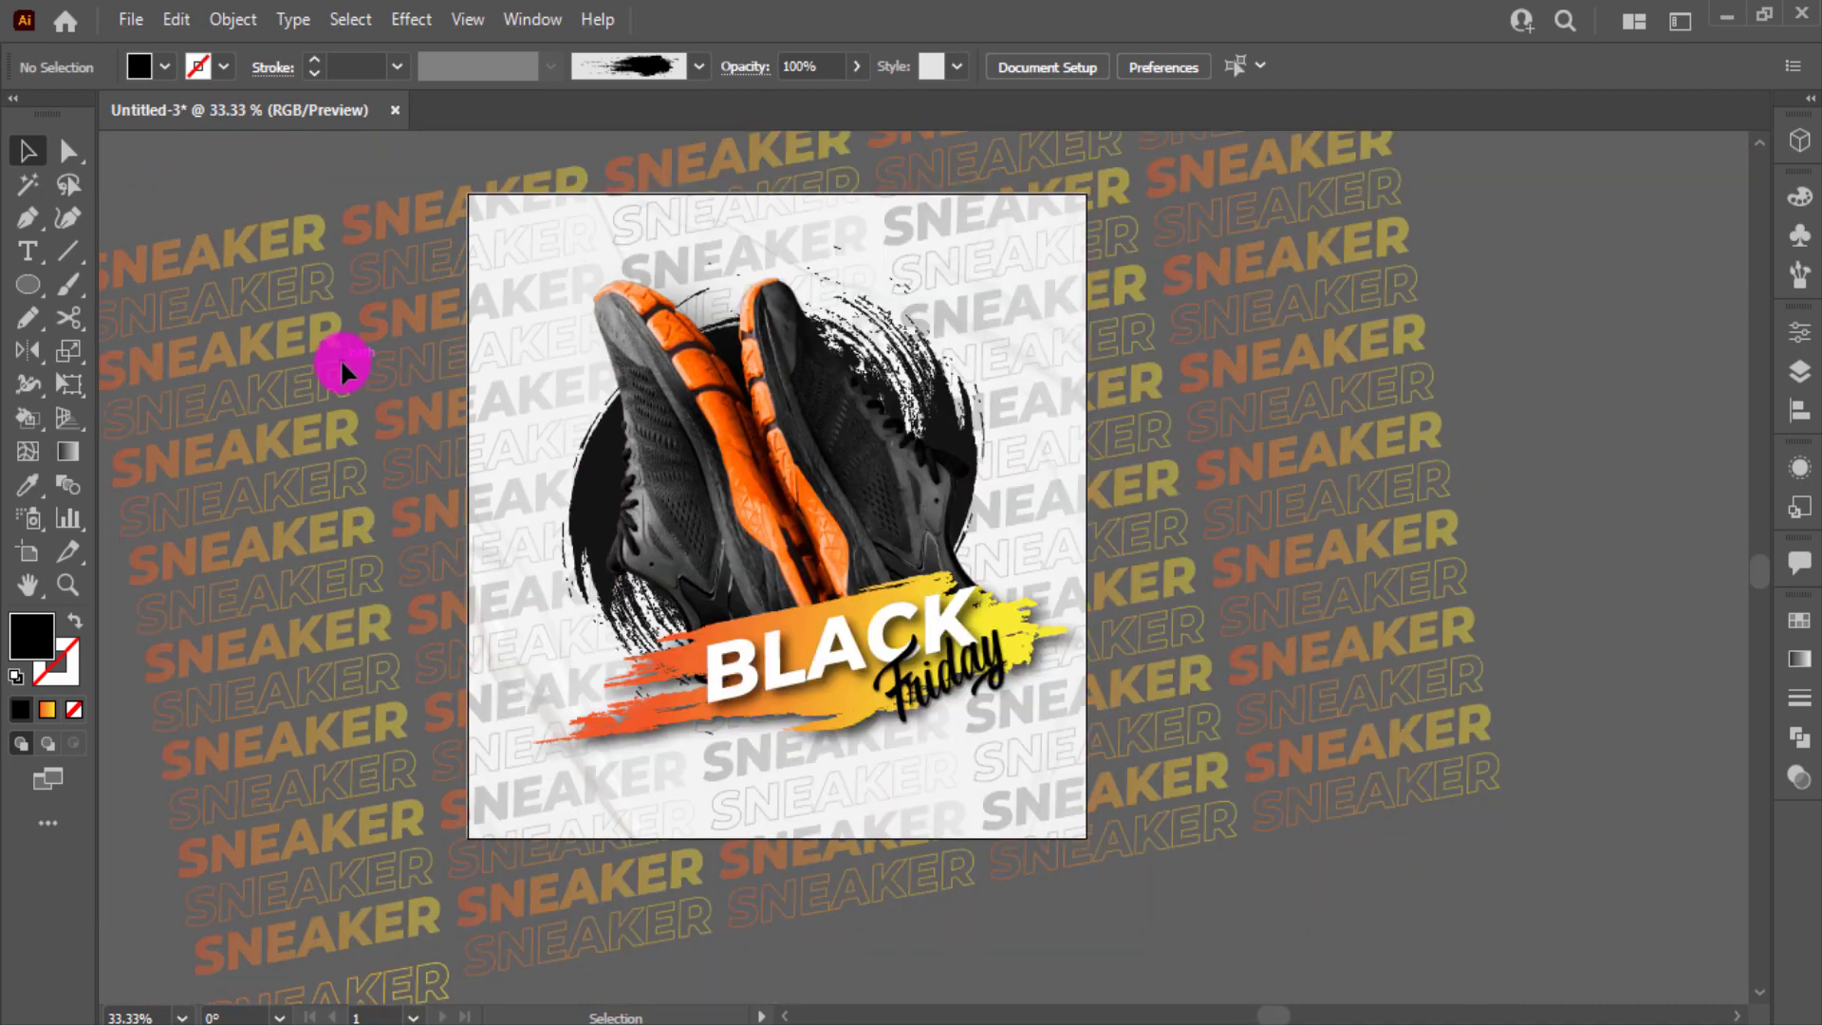
Draw a 1000 × 1000 px black square centred on the artboard
left_click(38, 296)
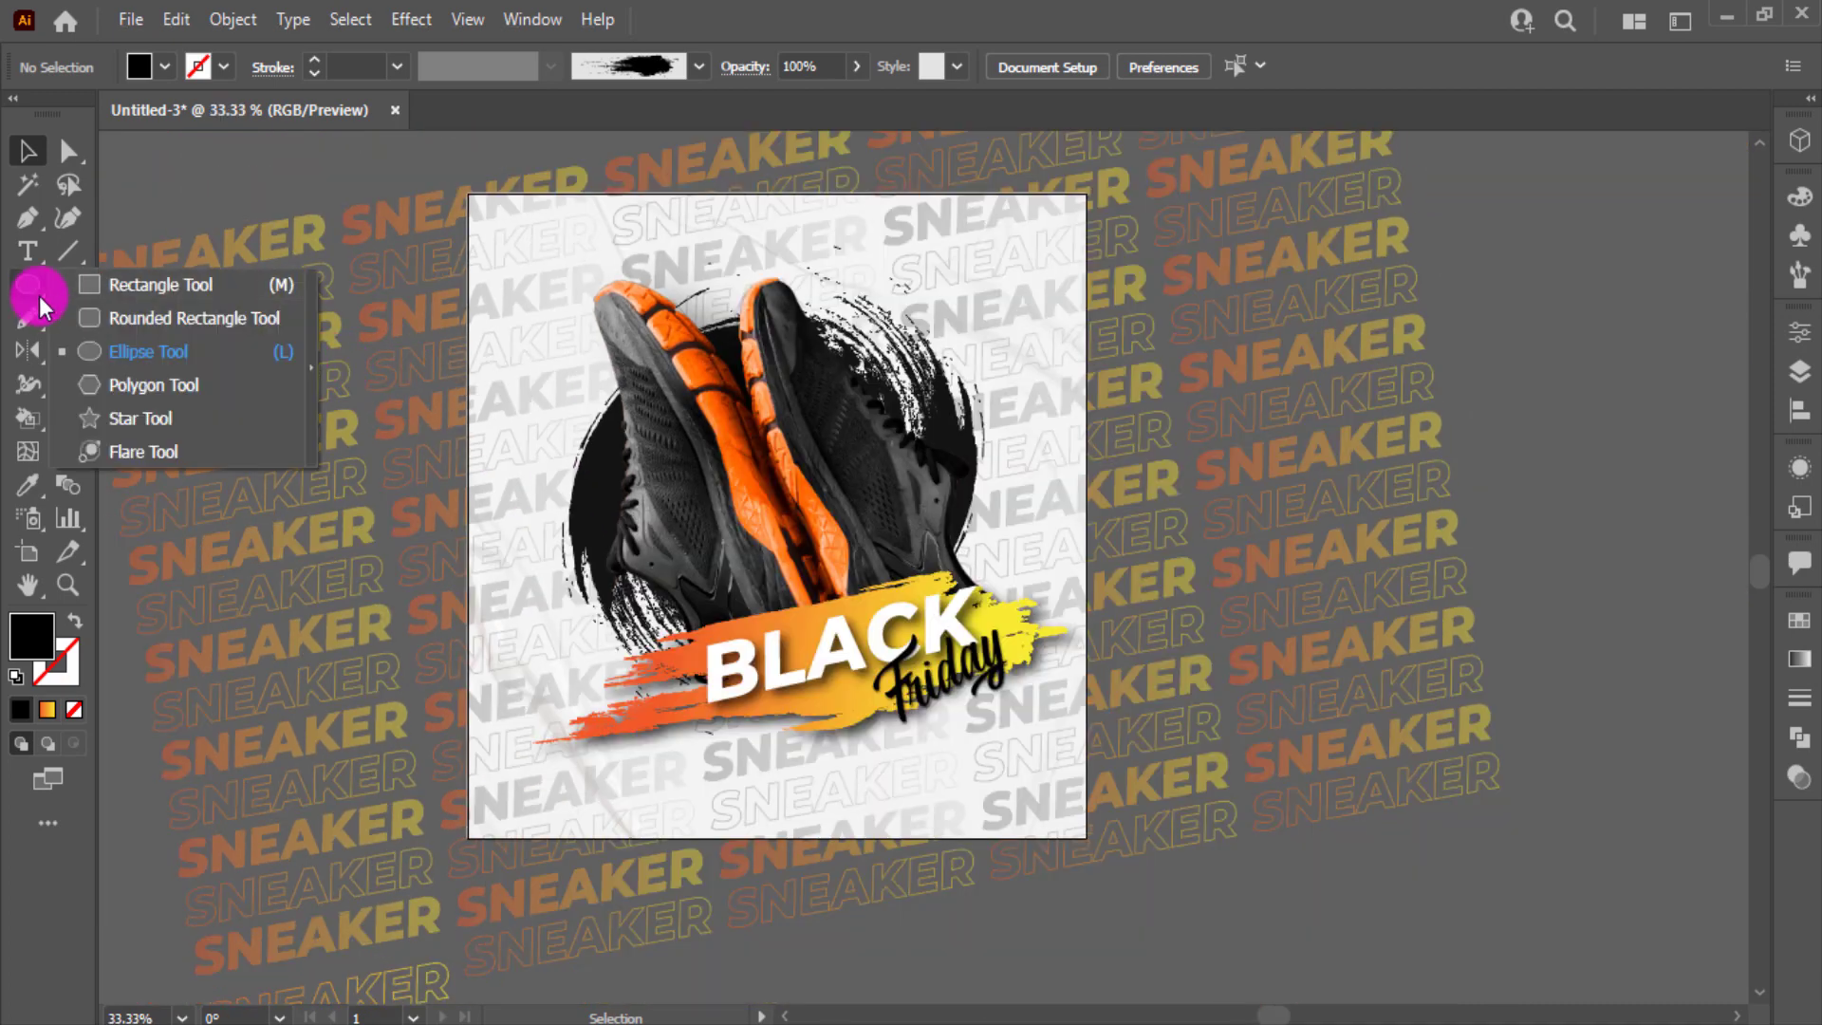
left_click(124, 285)
left_click(237, 188)
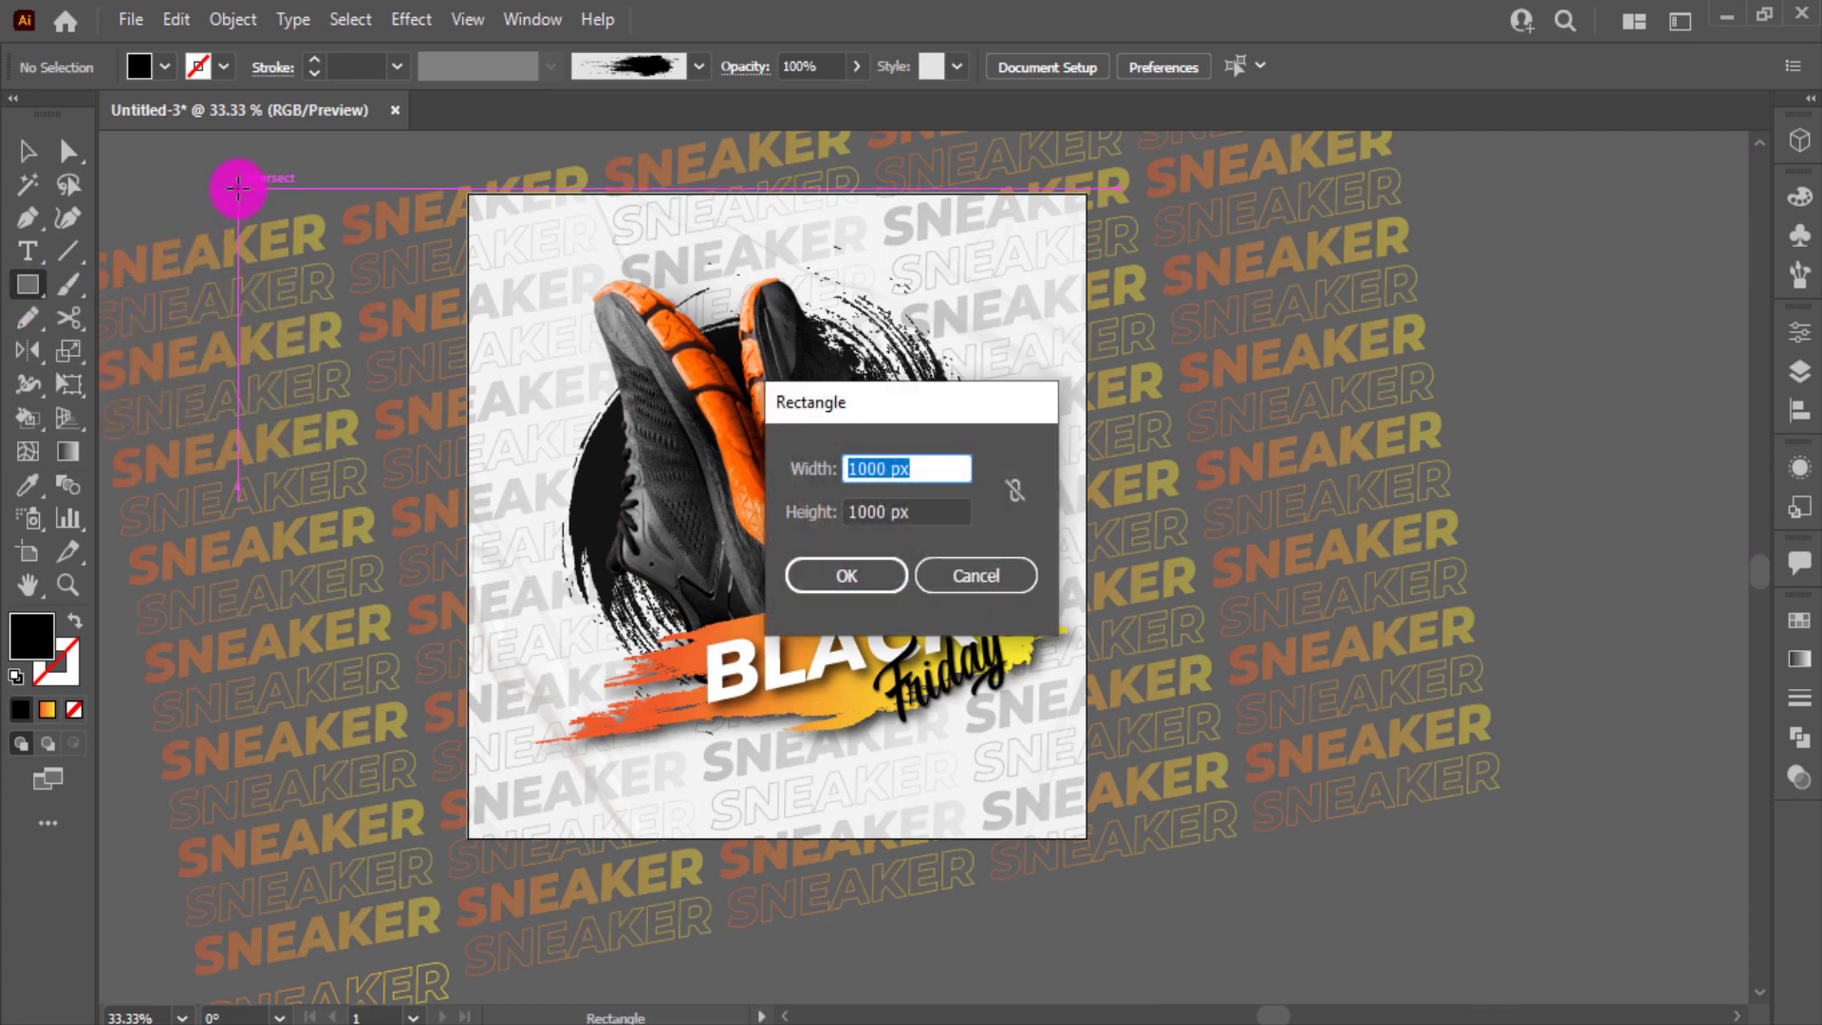
key("Return")
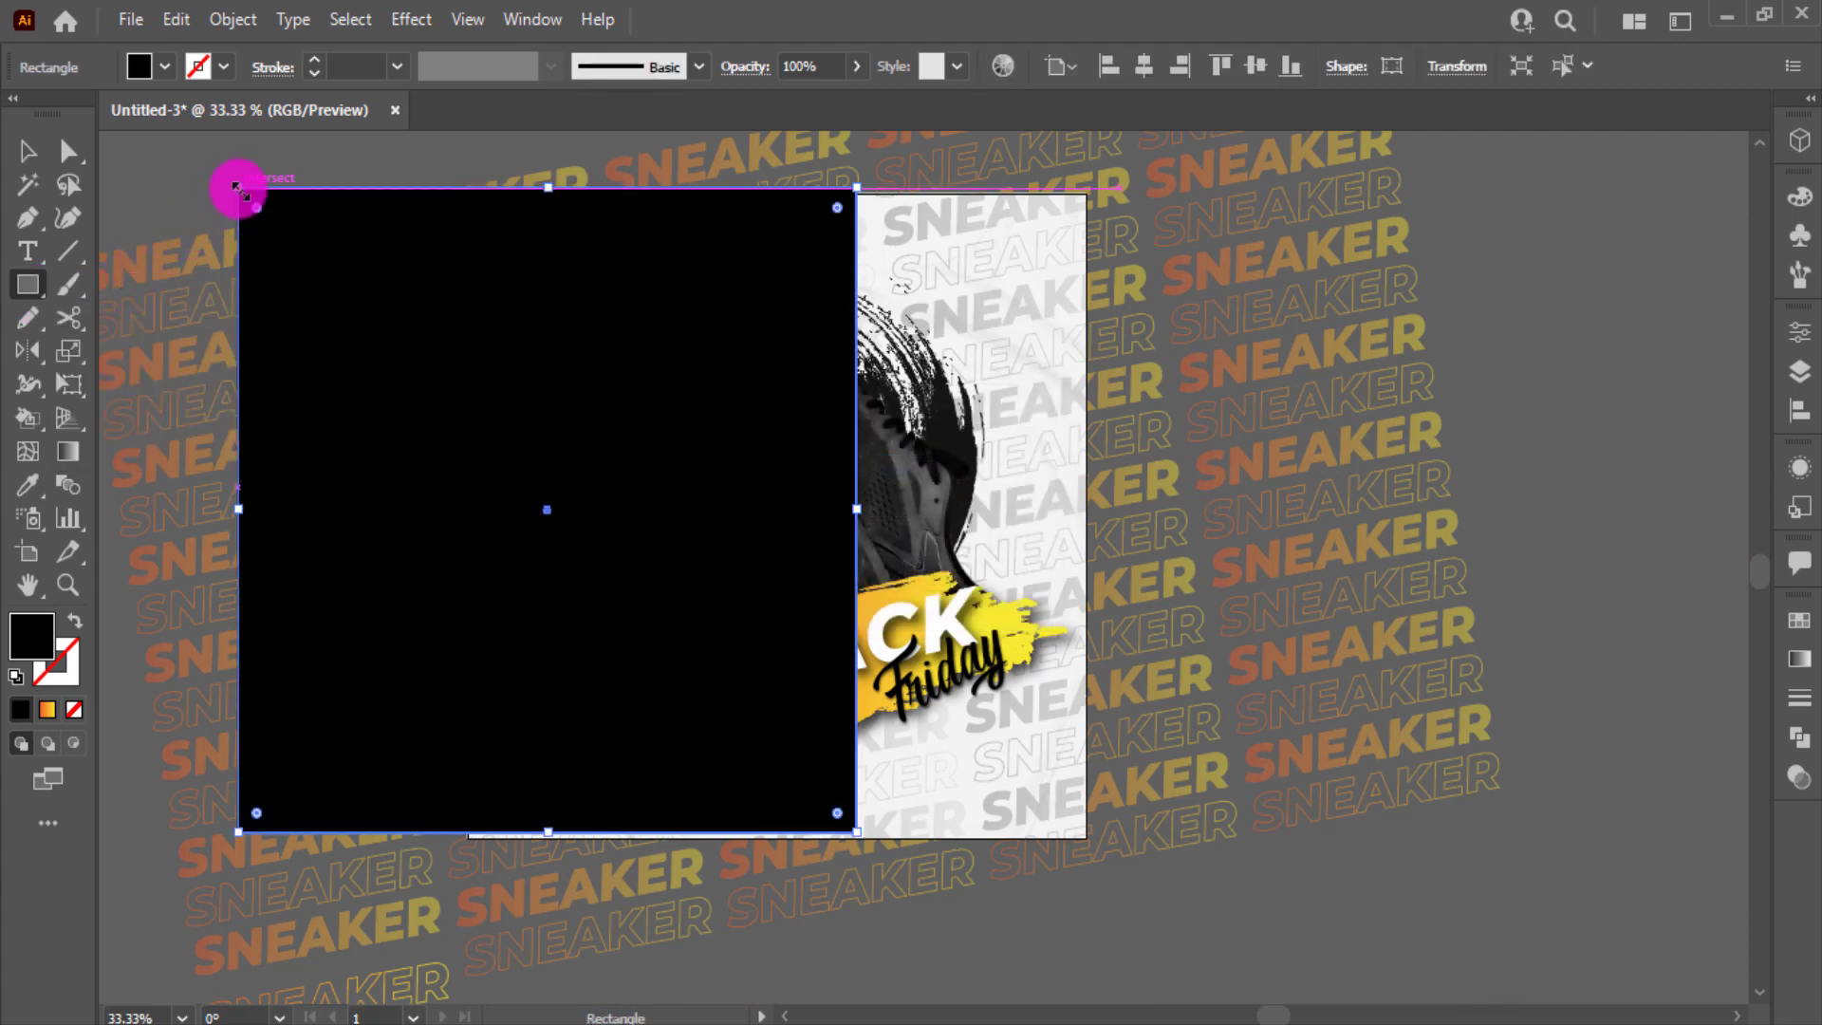
left_click(23, 154)
left_click(1143, 66)
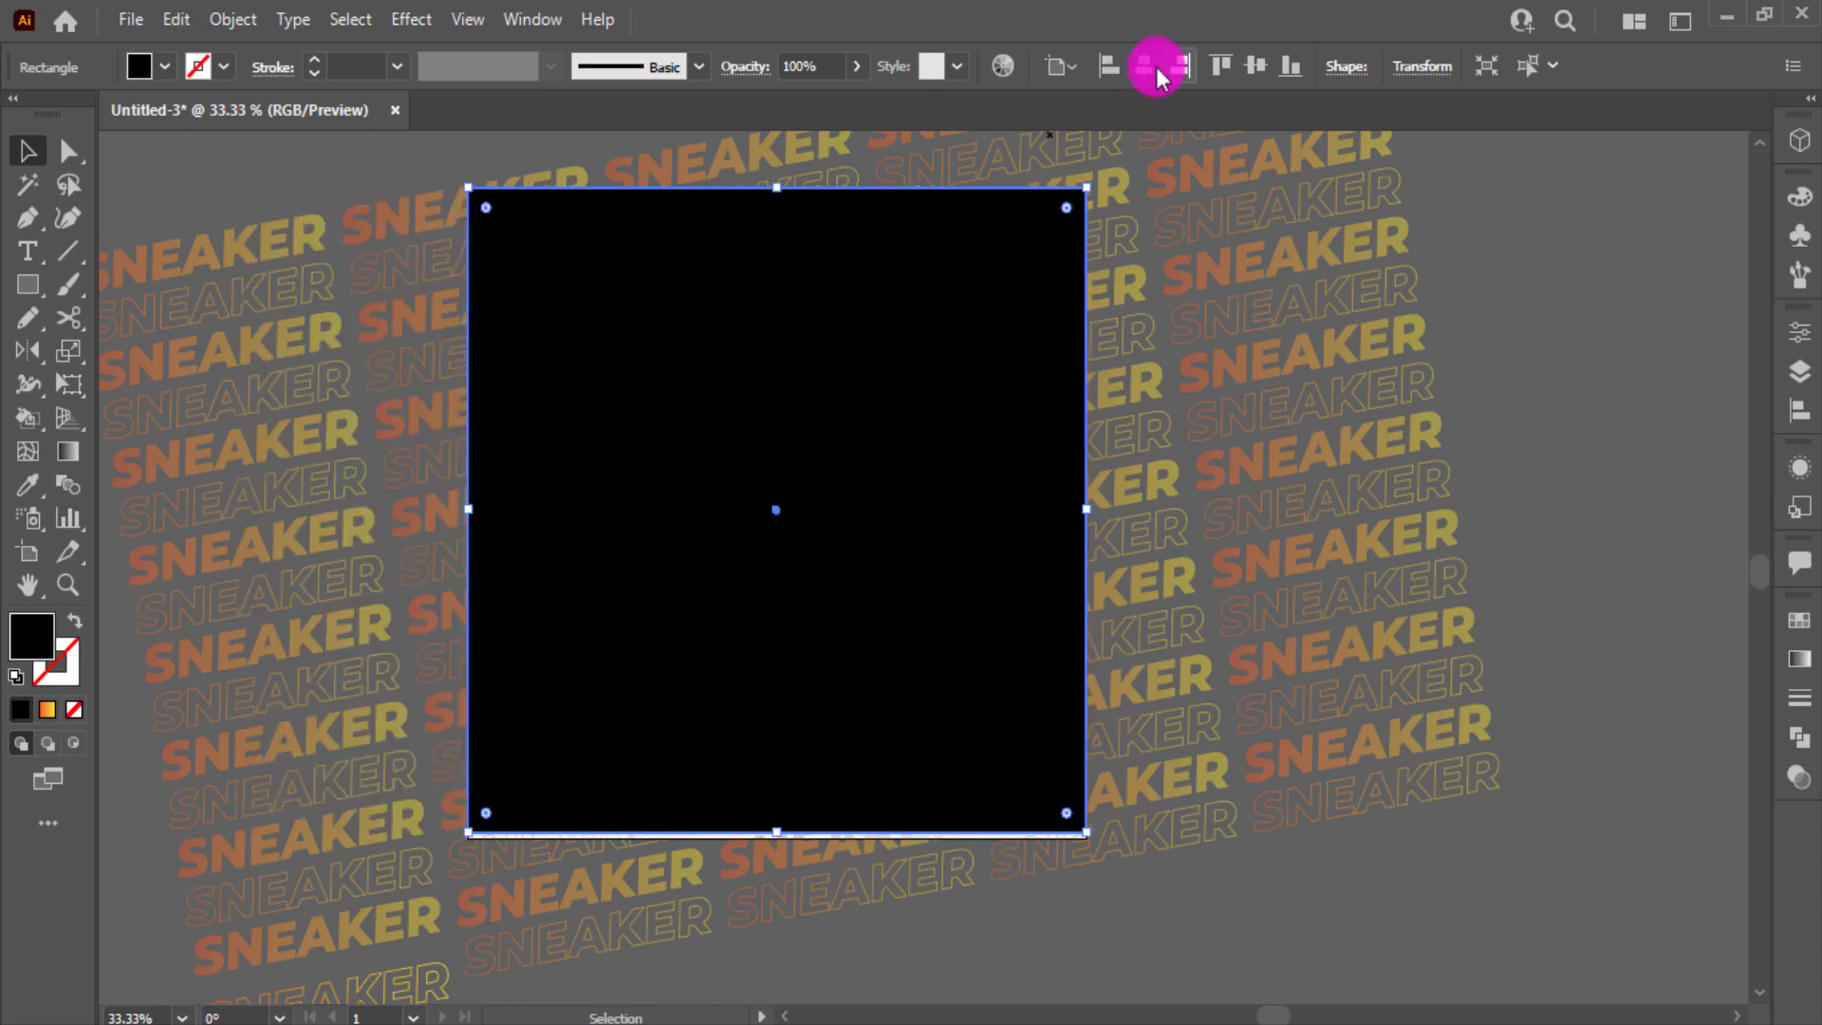
left_click(1251, 65)
Select all artwork and make a clipping mask with the square
key("ctrl+a")
key("ctrl+minus")
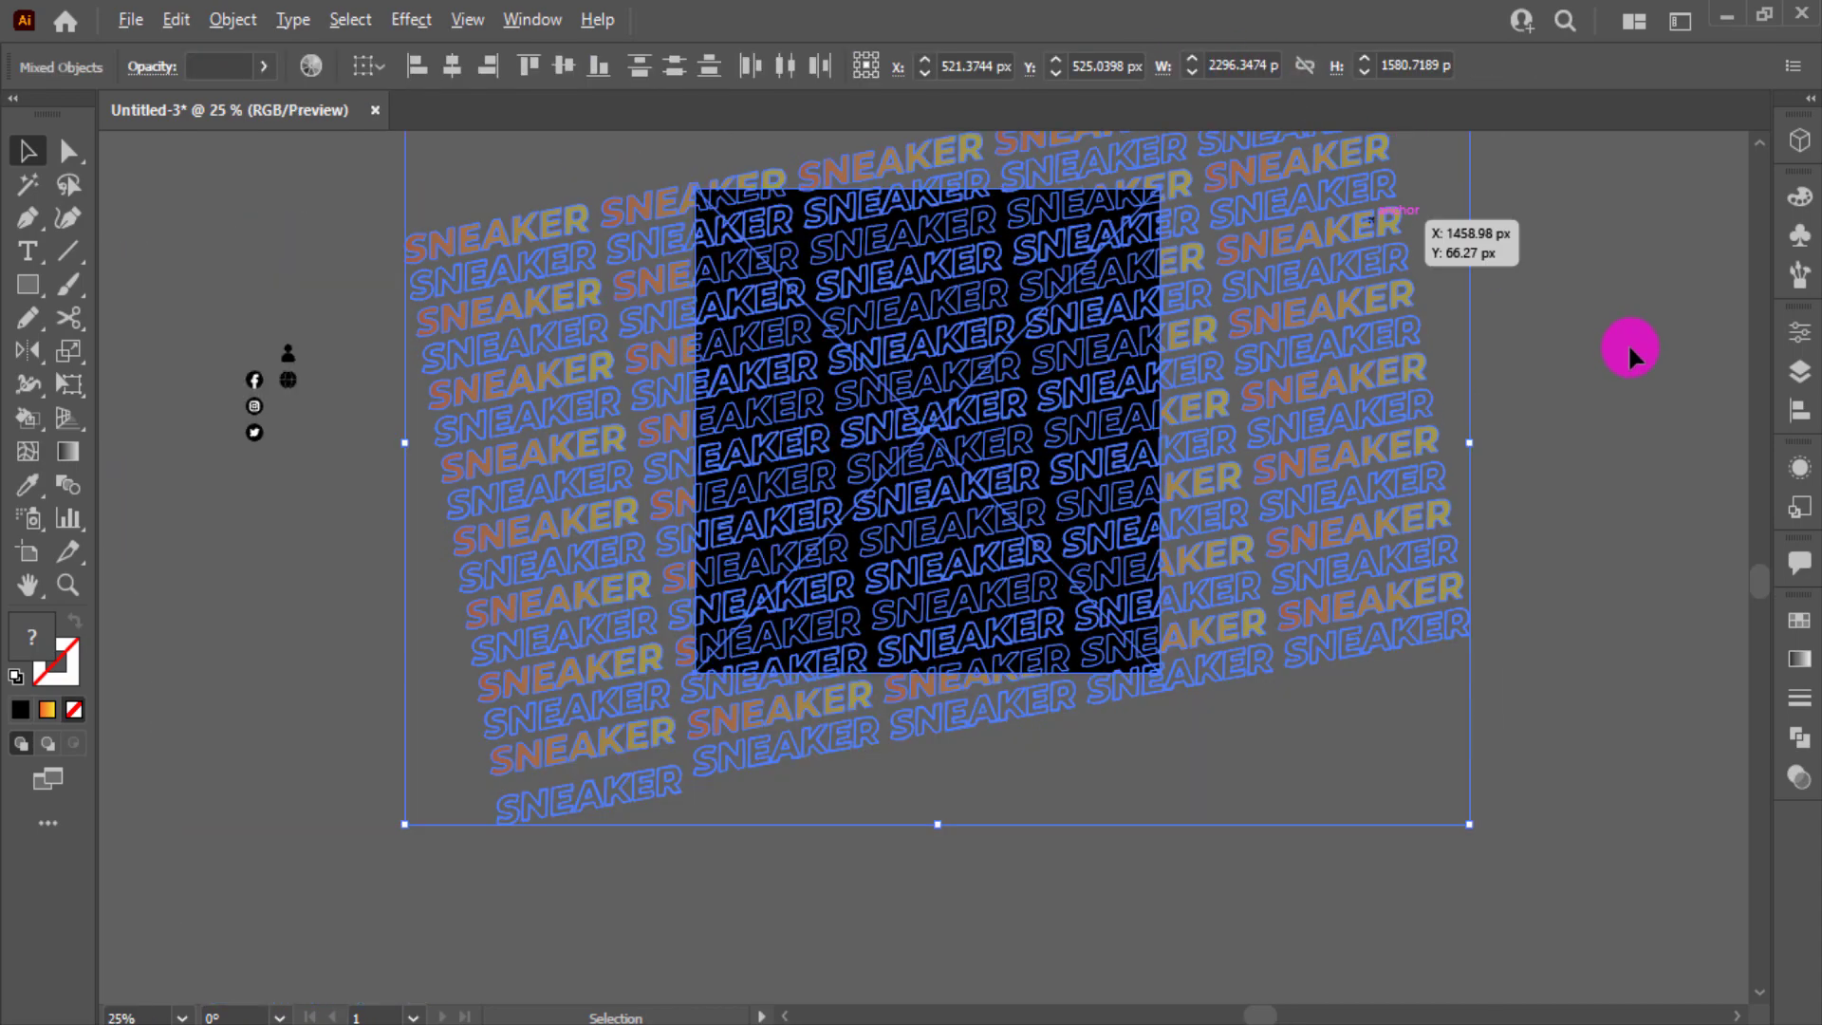
left_click(1557, 342)
scroll(719, 190, "up", 1)
key("ctrl+a")
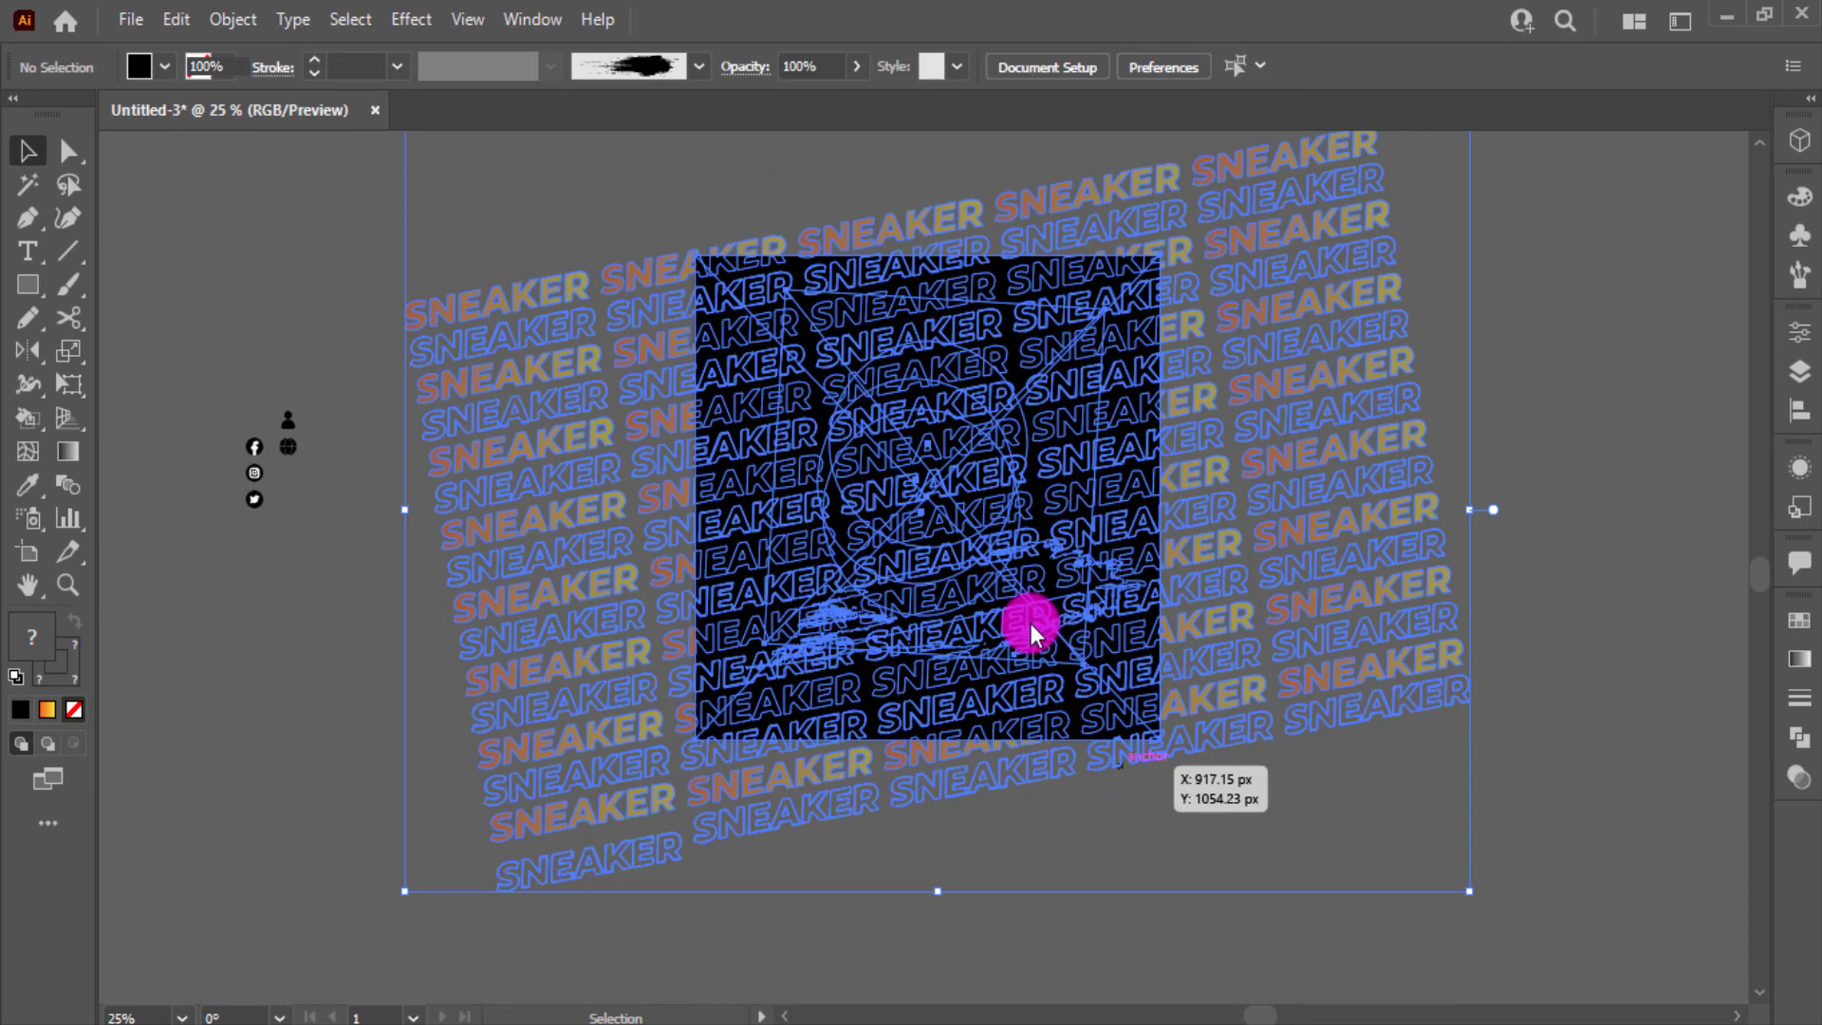
right_click(1065, 172)
left_click(1170, 412)
key("ctrl+0")
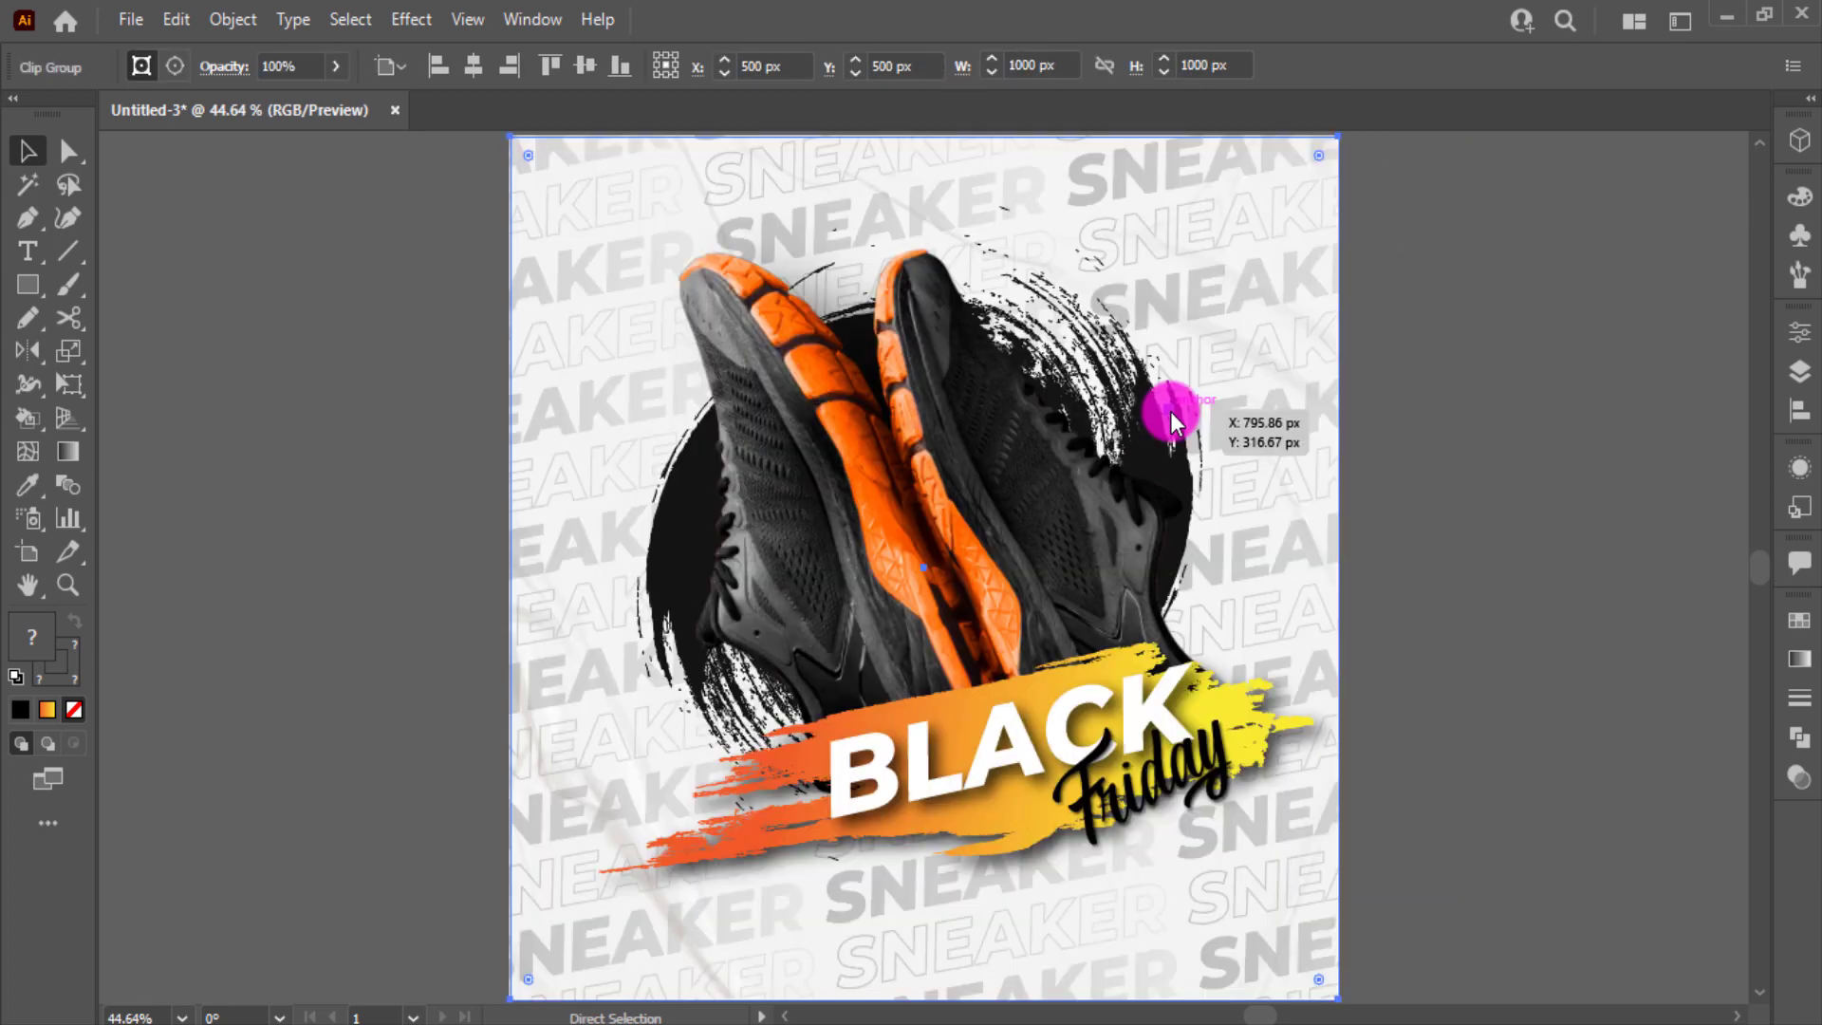
Line up the Facebook, Instagram and Twitter icons in a horizontal row
scroll(582, 512, "left", 5)
scroll(315, 517, "left", 1)
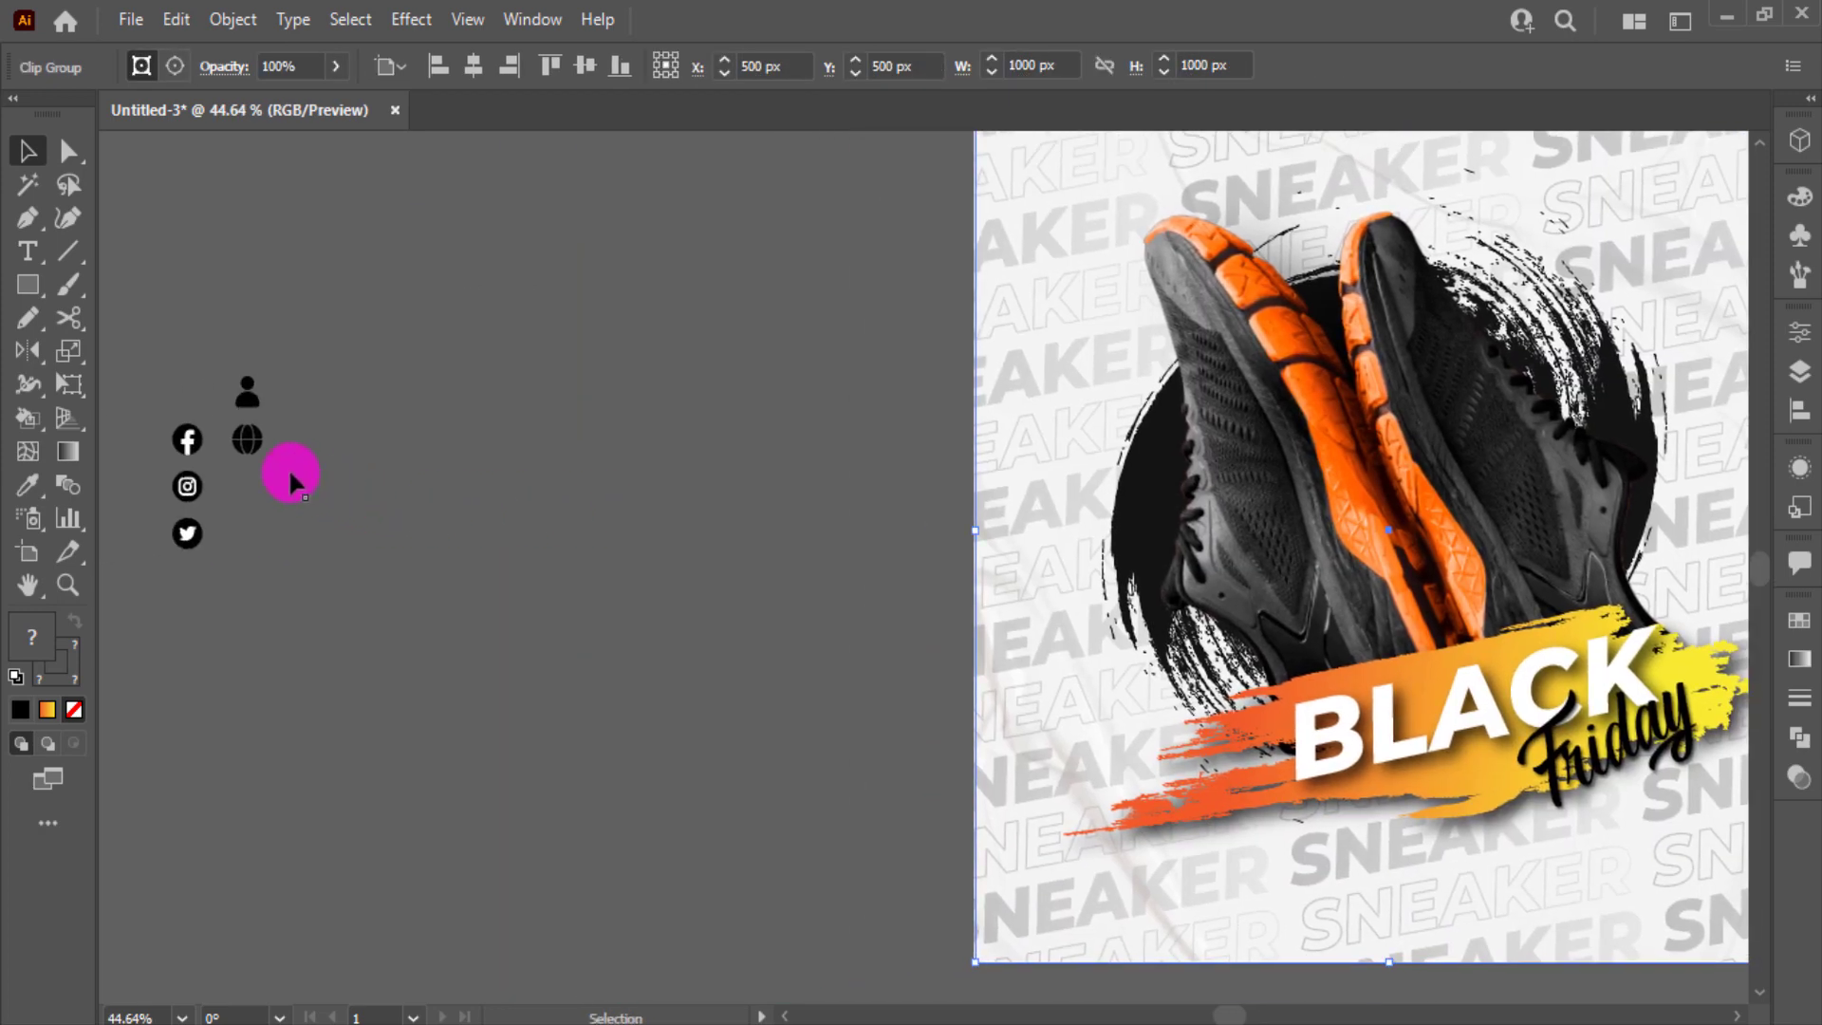
left_click_drag(188, 542, 777, 515)
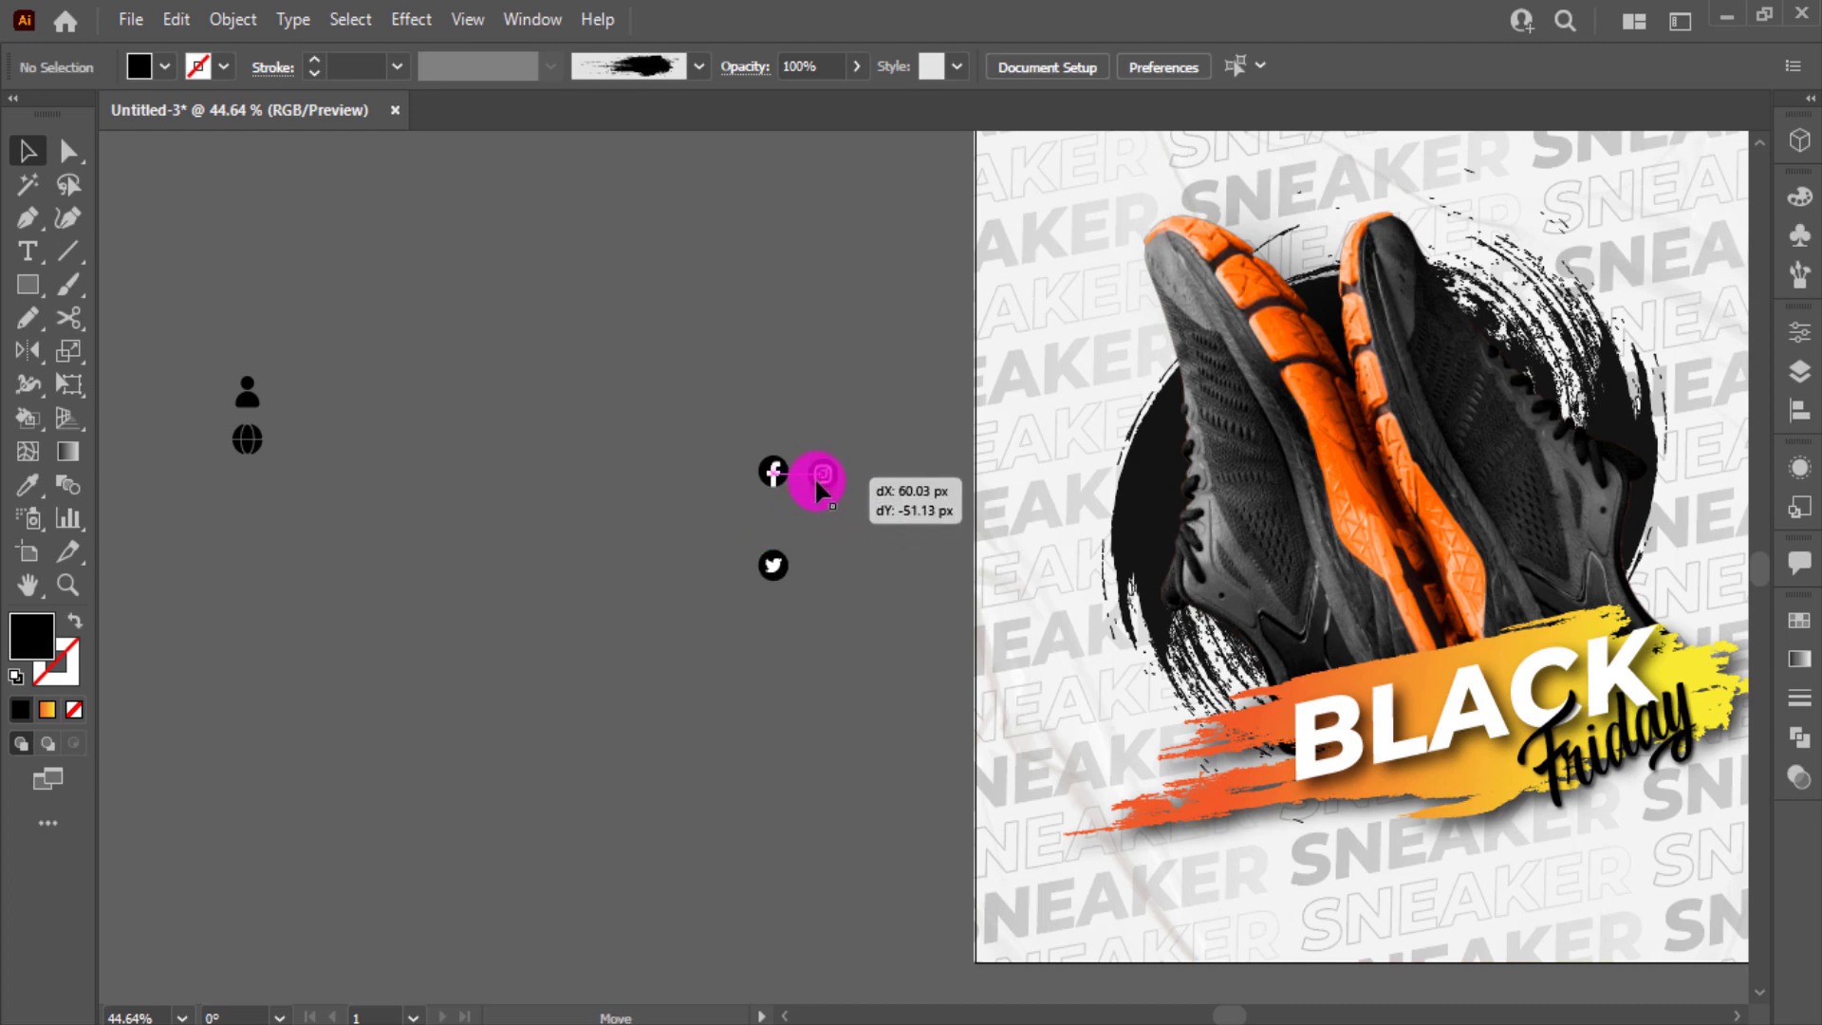
left_click_drag(818, 494, 818, 479)
mouse_move(771, 567)
left_mouse_down()
mouse_move(871, 498)
mouse_move(869, 480)
left_mouse_up()
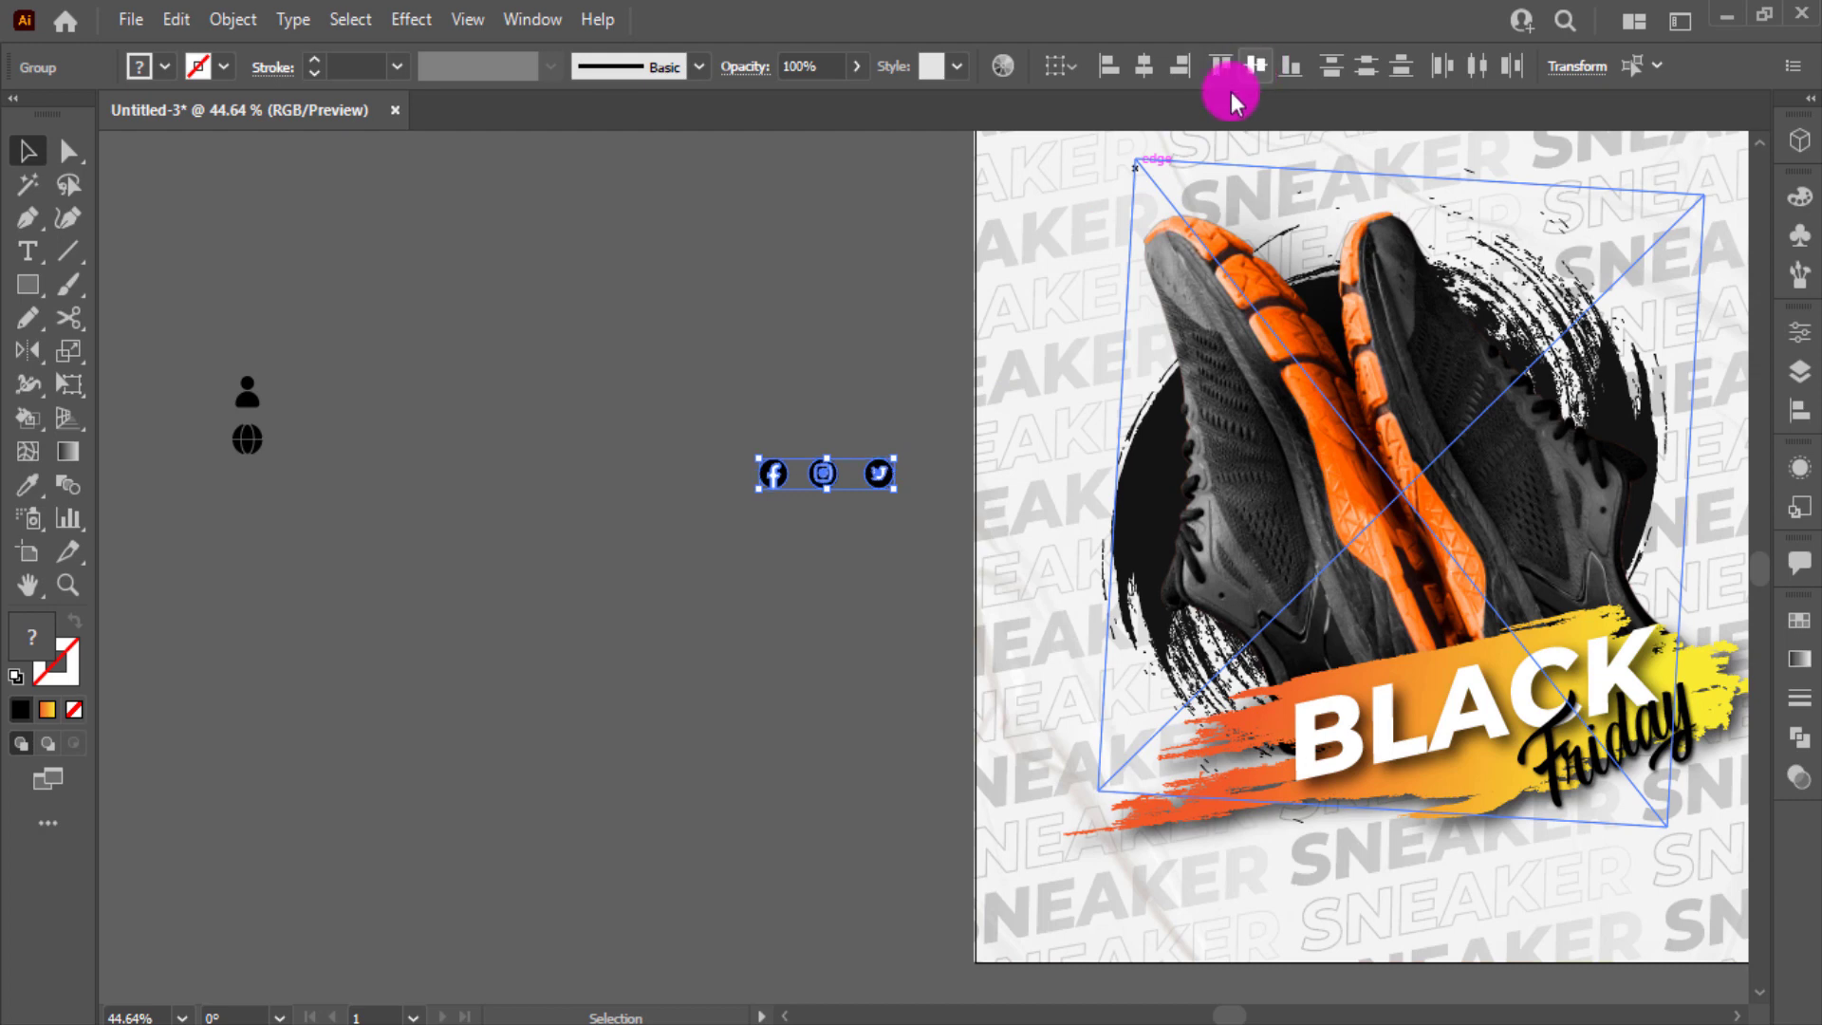
Move the icon row to the poster's top-right corner and bring it to front
mouse_move(842, 546)
left_mouse_down()
mouse_move(554, 561)
mouse_move(505, 599)
left_mouse_up()
left_click(580, 608)
left_click_drag(501, 537, 1366, 210)
right_click(1368, 210)
mouse_move(1440, 522)
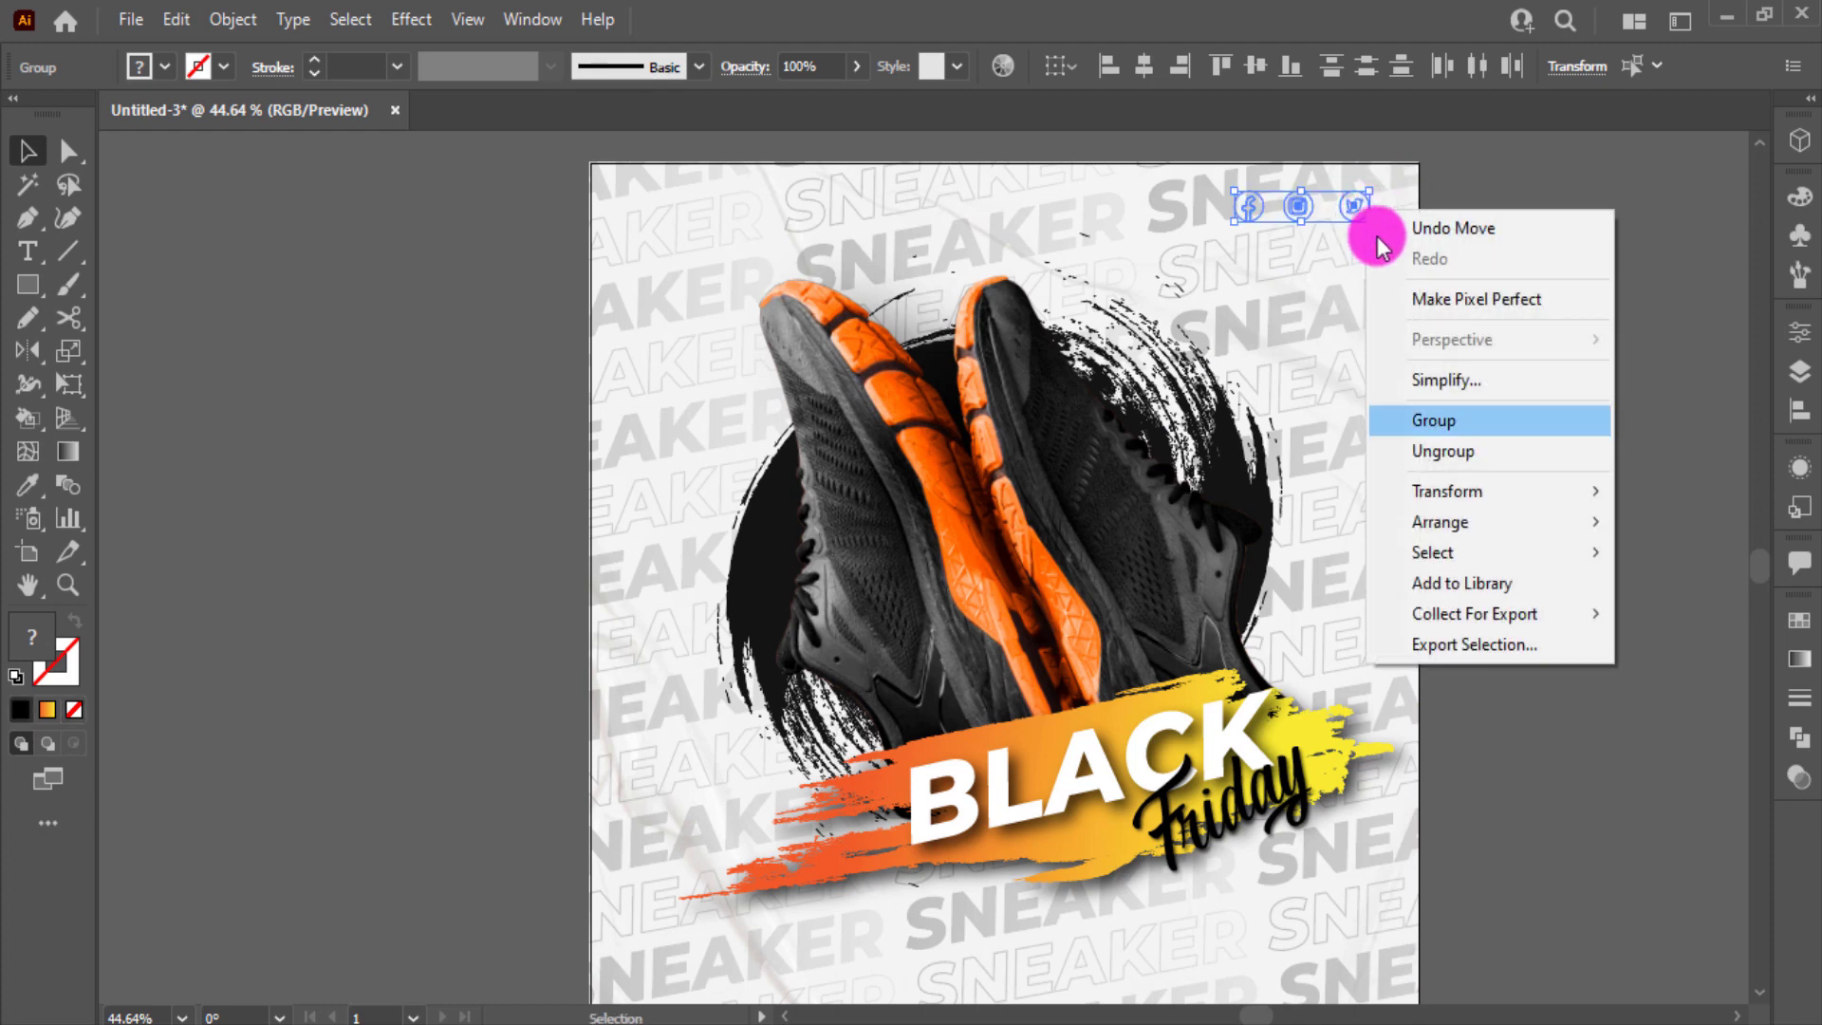
left_click(1315, 522)
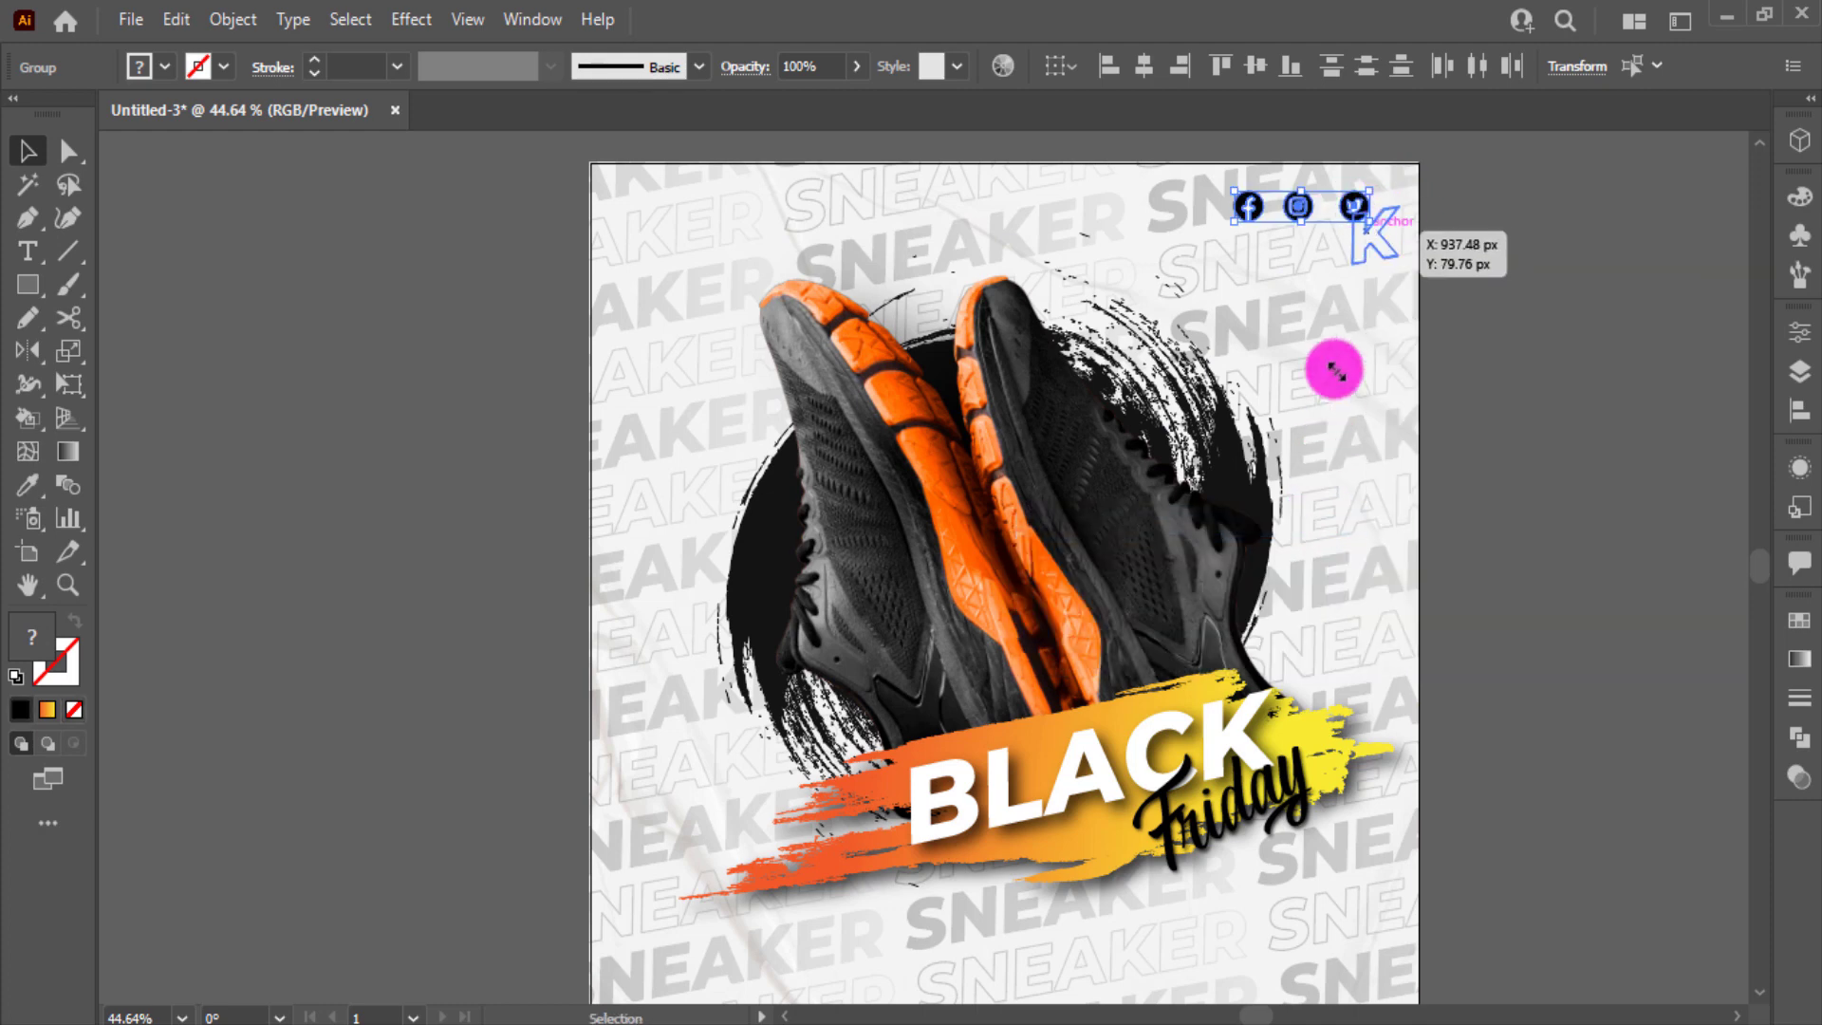
left_click_drag(1348, 212, 1378, 214)
scroll(1130, 325, "down", 1)
scroll(1130, 326, "down", 2)
Bring the person and globe icons to the front
left_click_drag(302, 715, 920, 711)
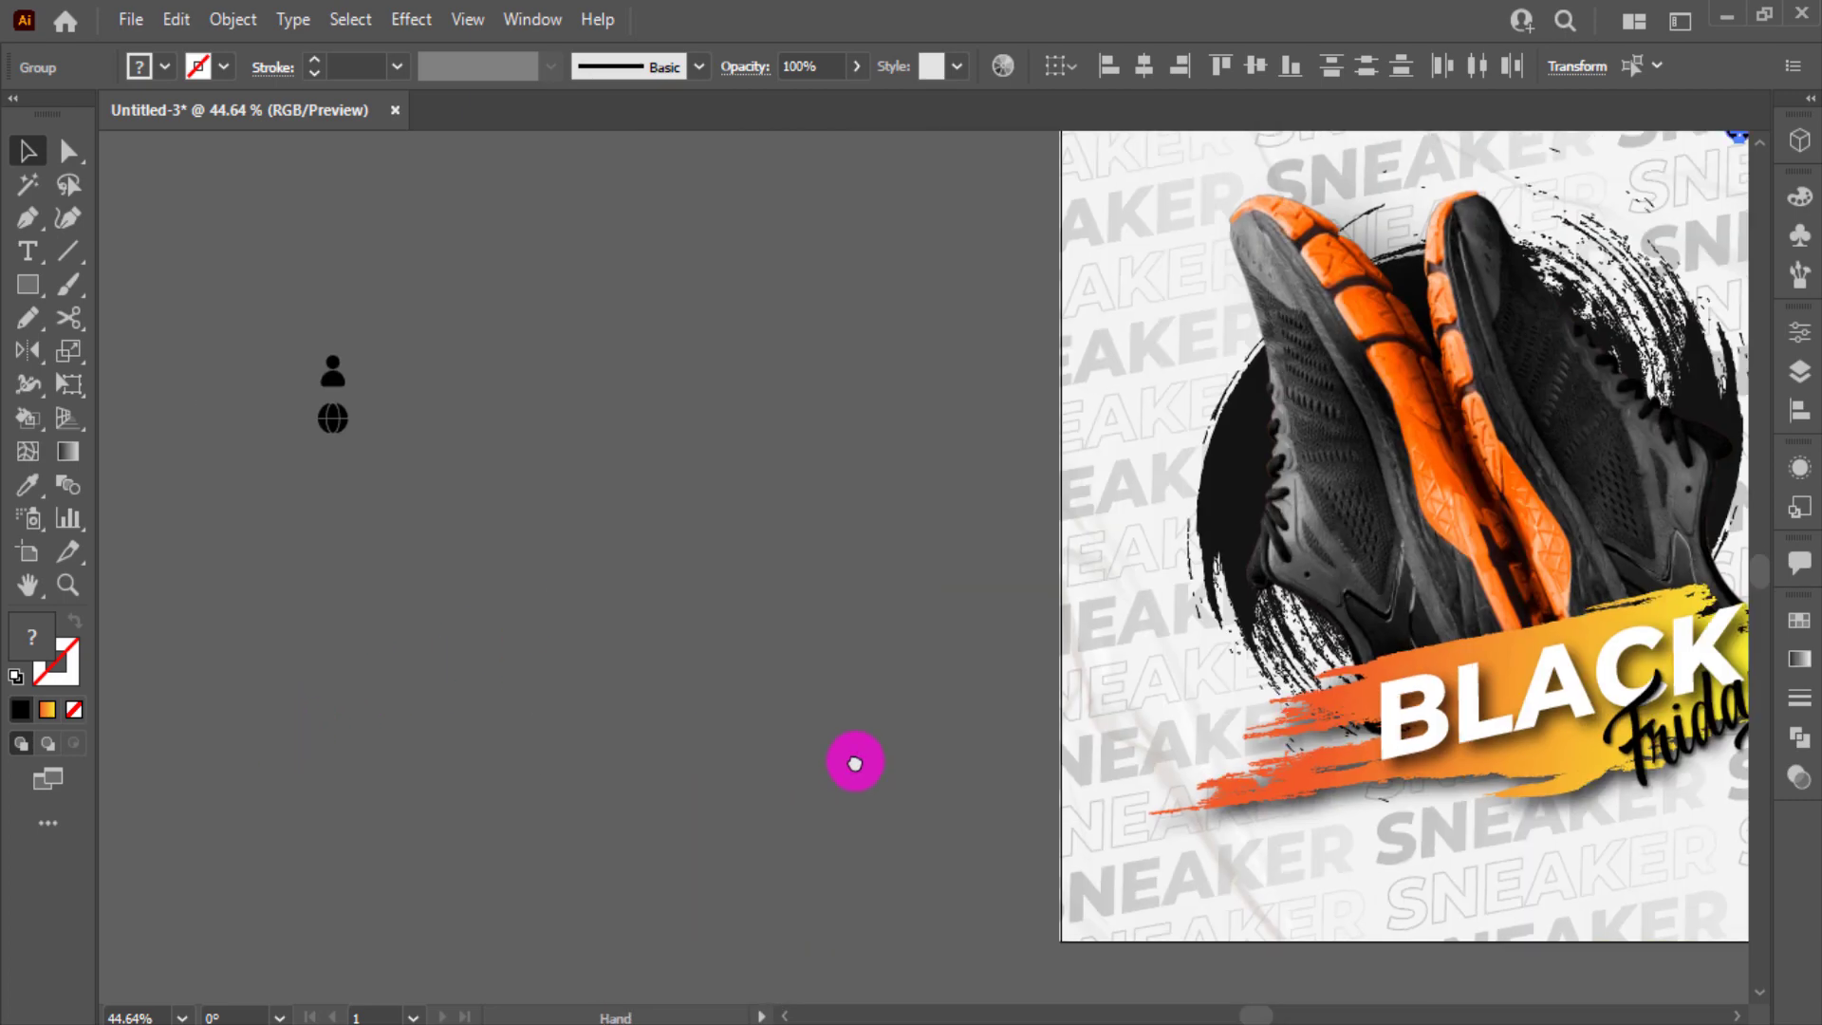
mouse_move(566, 401)
left_mouse_down()
mouse_move(1400, 901)
mouse_move(877, 757)
mouse_move(575, 432)
left_mouse_up()
right_click(566, 434)
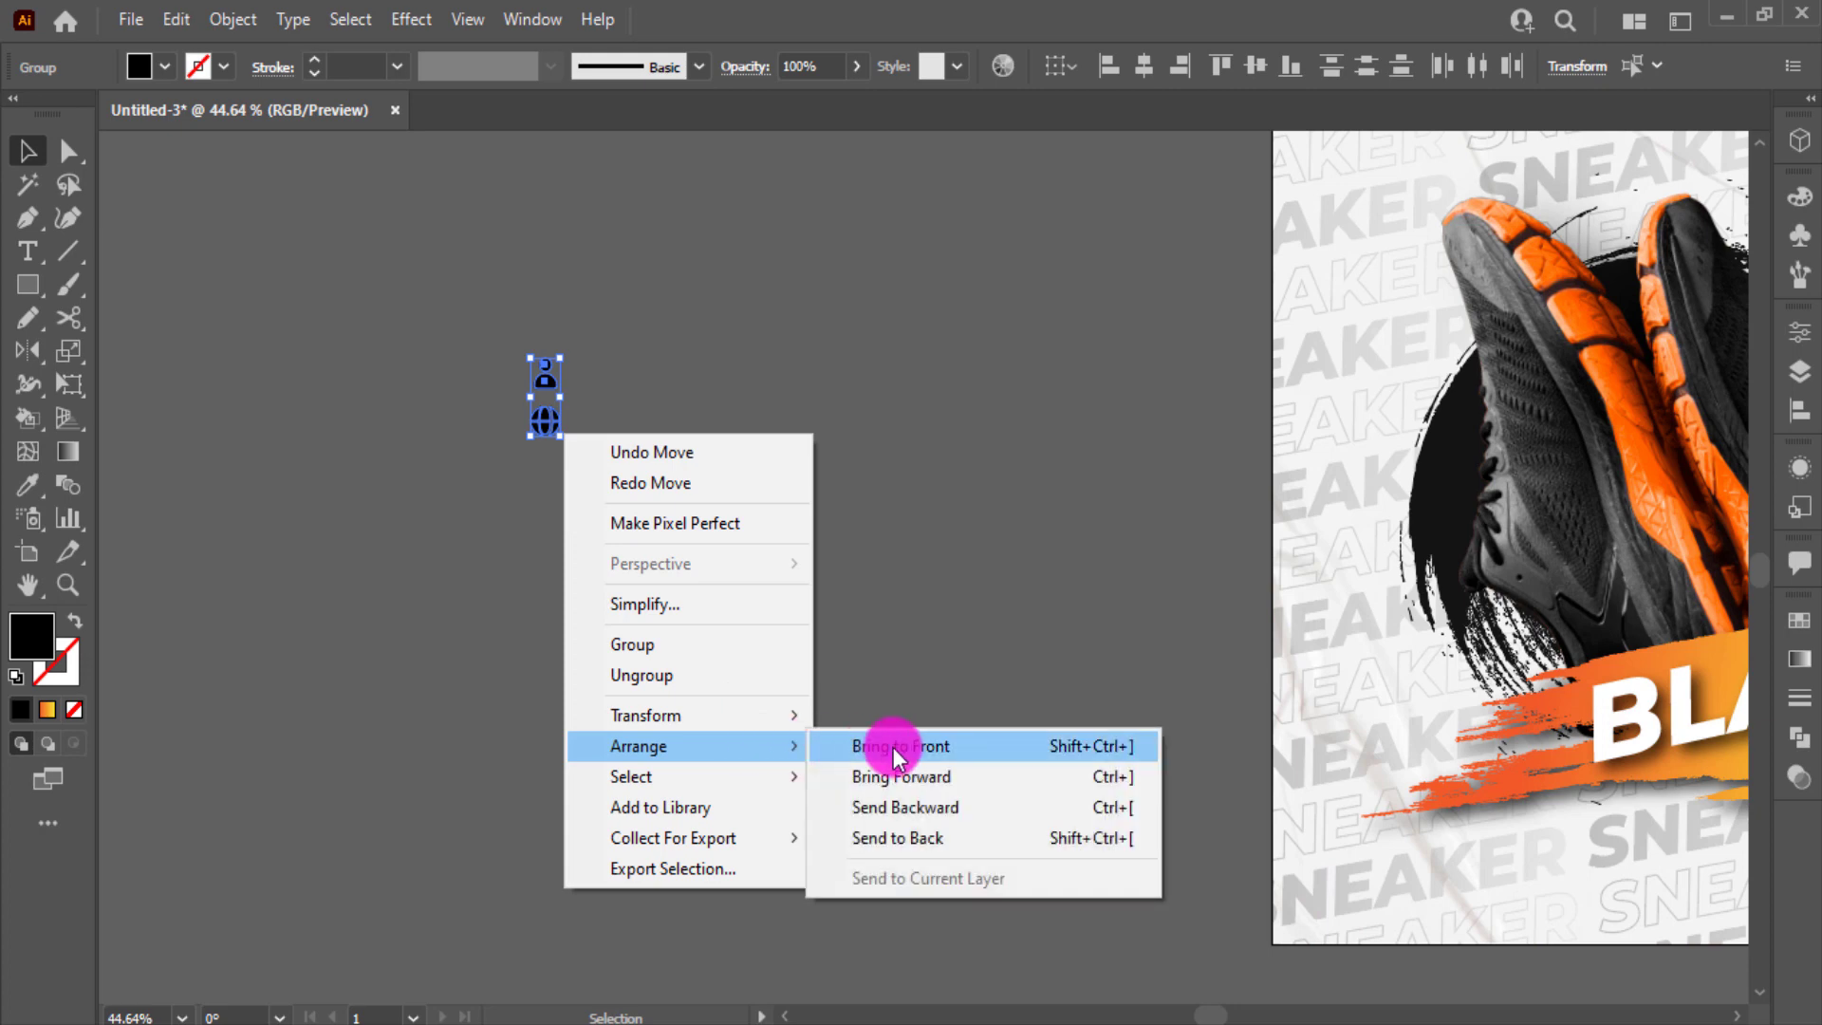
left_click(886, 744)
left_click(902, 582)
left_click_drag(902, 582, 623, 567)
Move the person icon to the bottom-left and the globe to the bottom-right, aligned on one line
left_click_drag(240, 328, 297, 398)
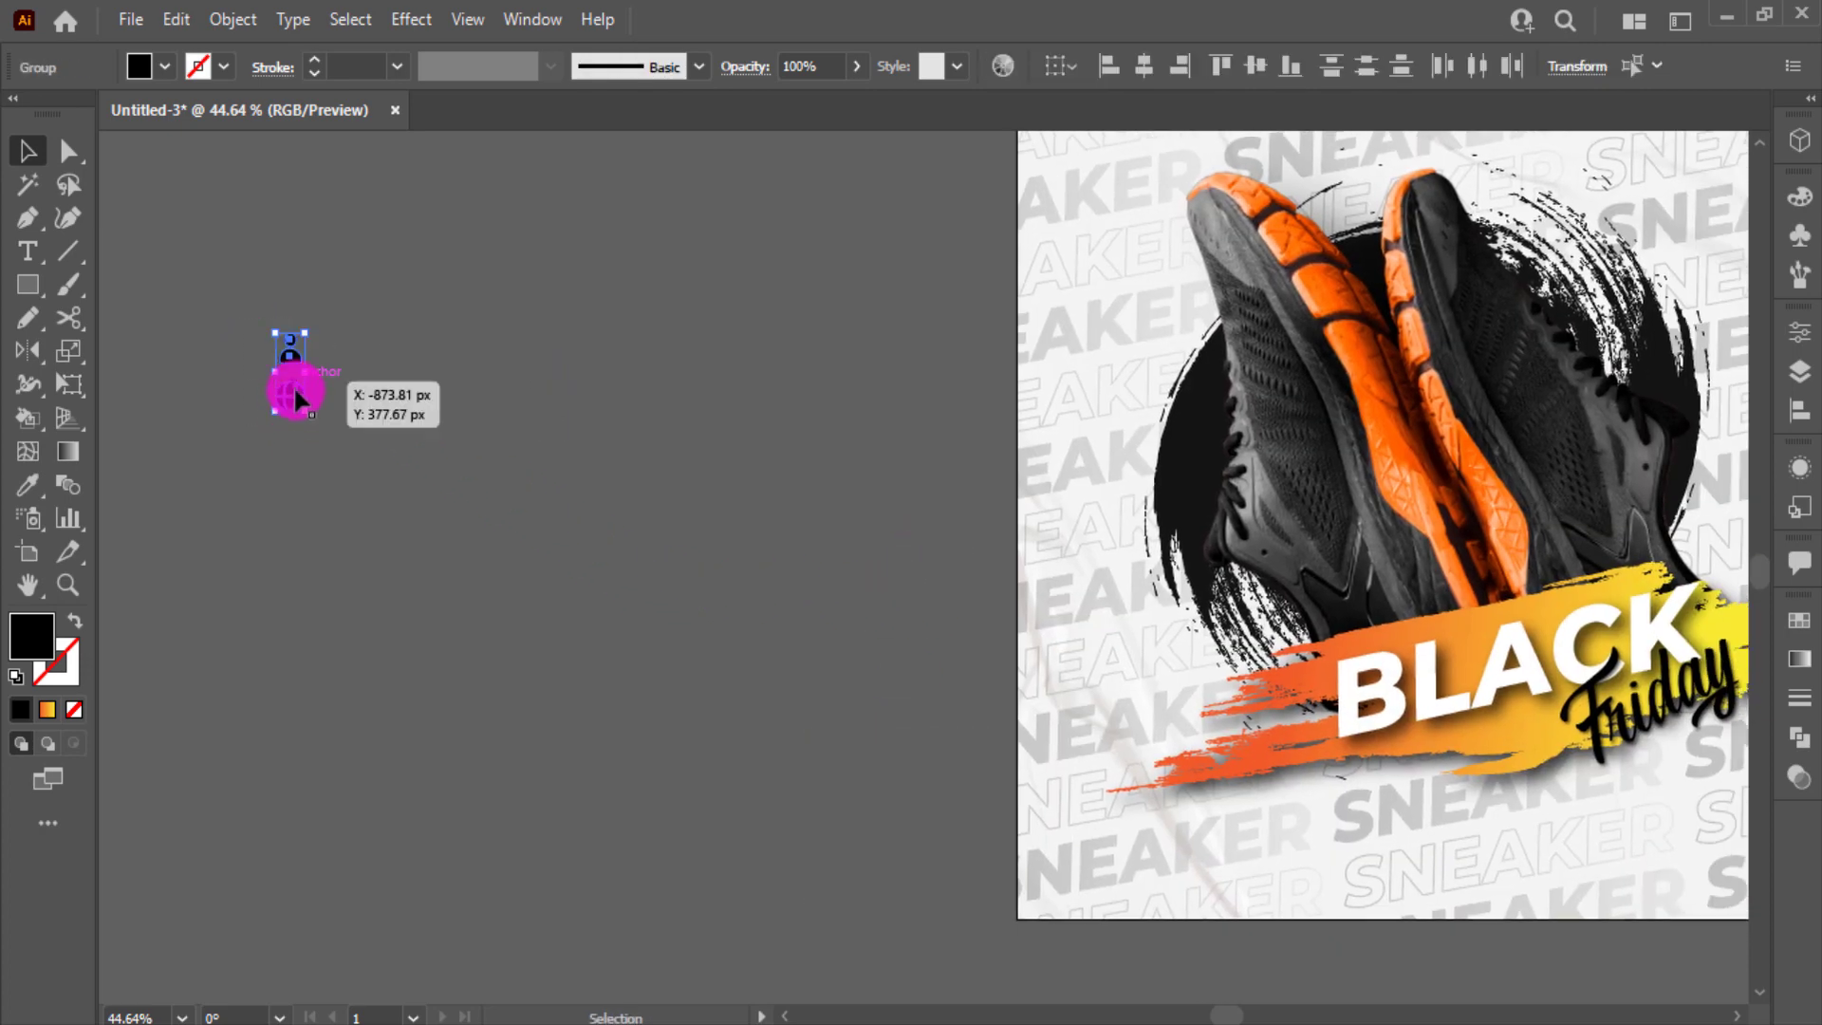
left_click_drag(908, 715, 1101, 845)
left_click_drag(916, 807, 480, 801)
left_click(480, 801)
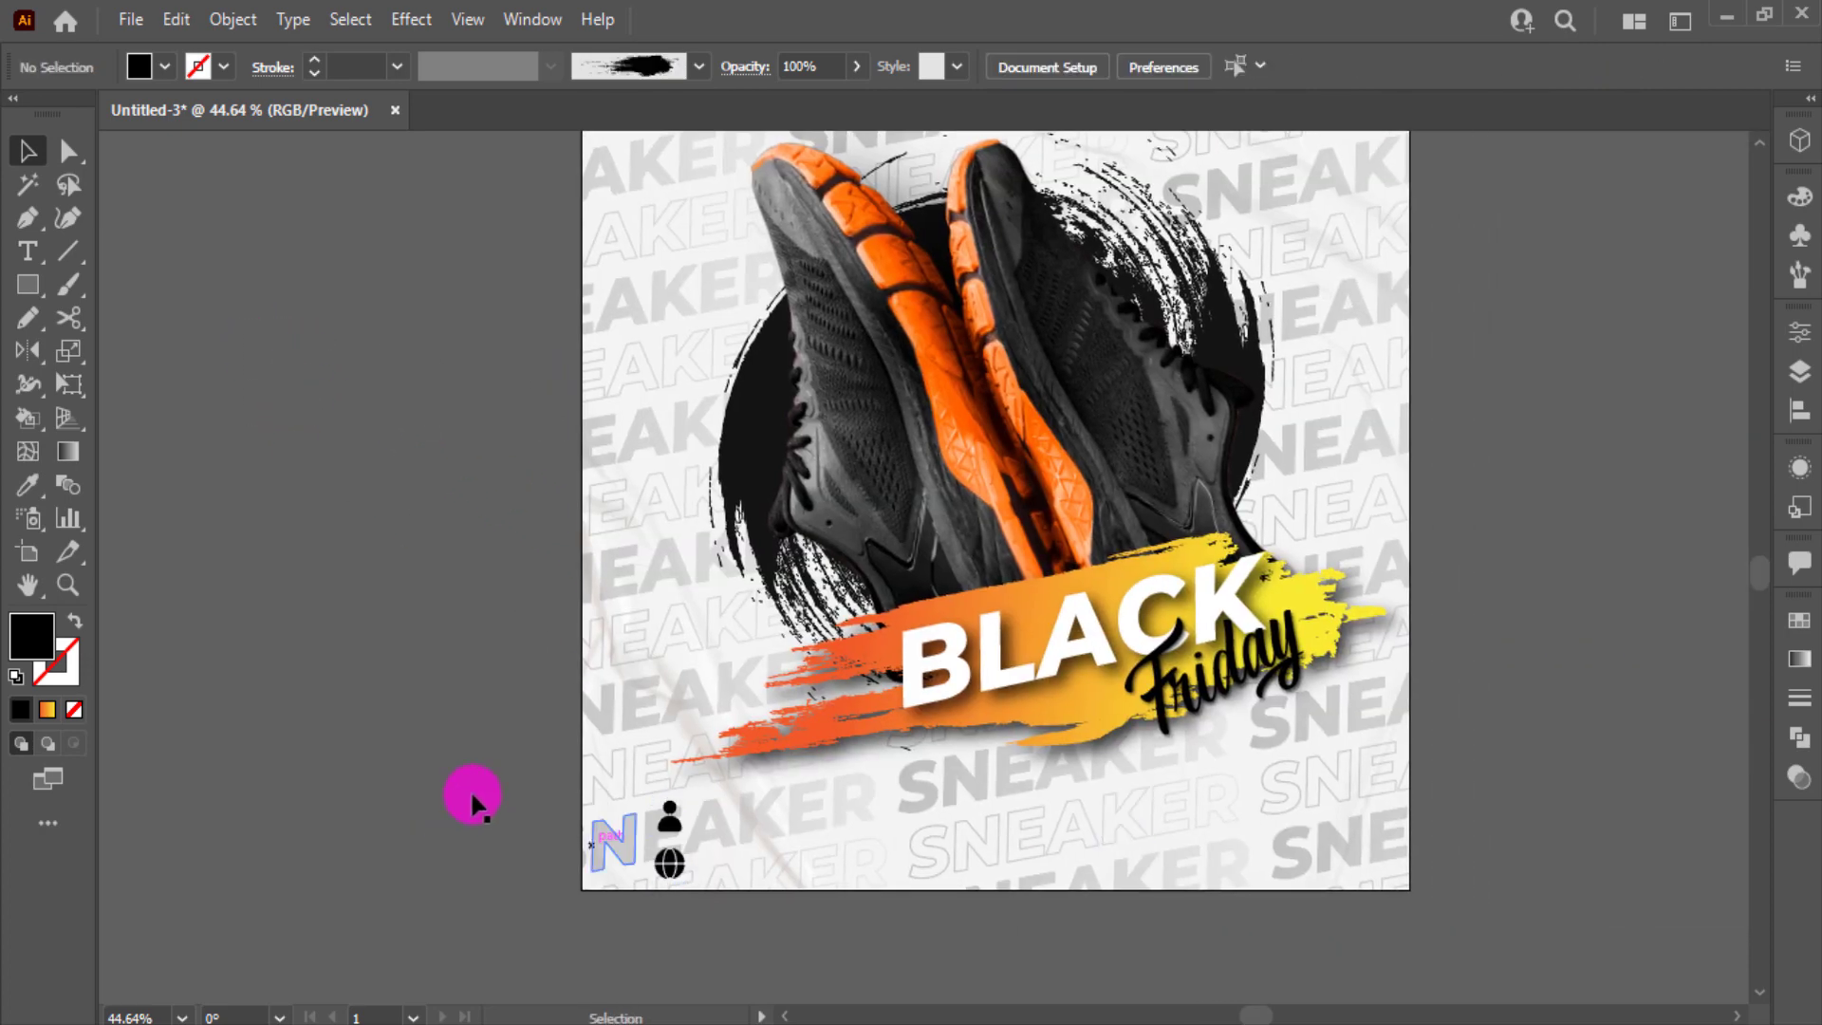
left_click_drag(683, 868, 1290, 820)
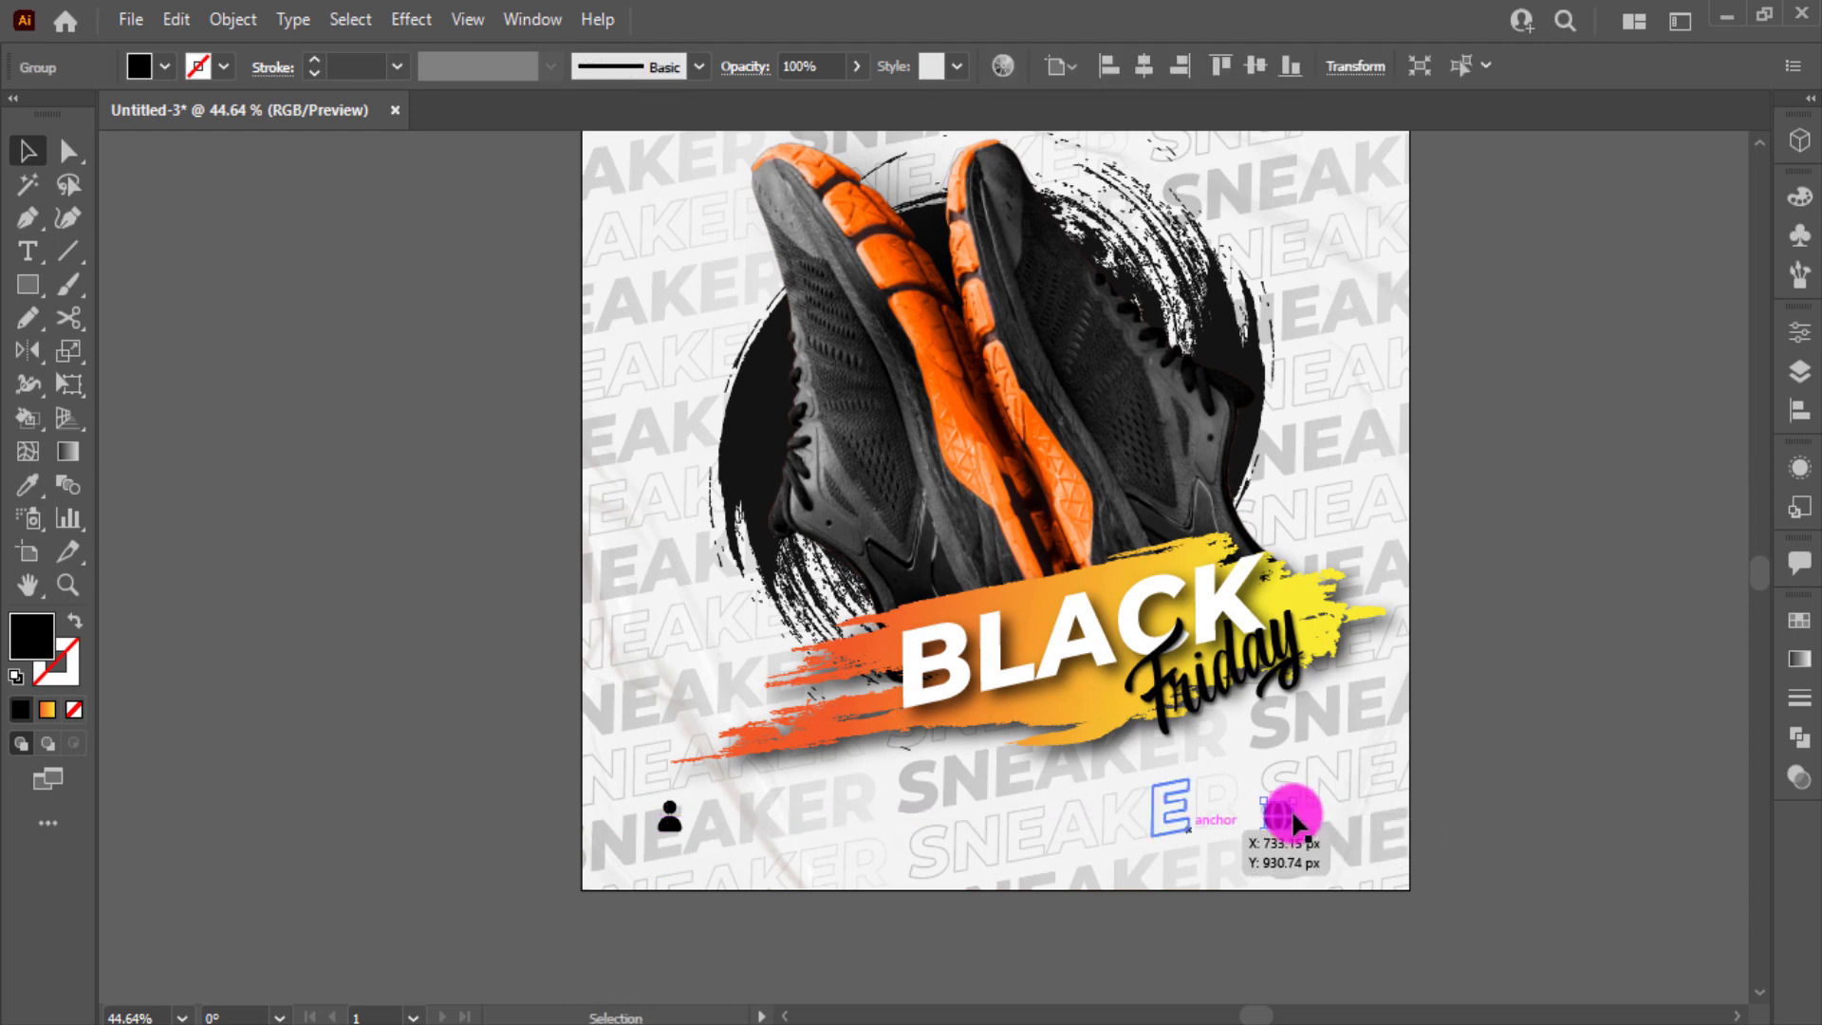
left_click(669, 830)
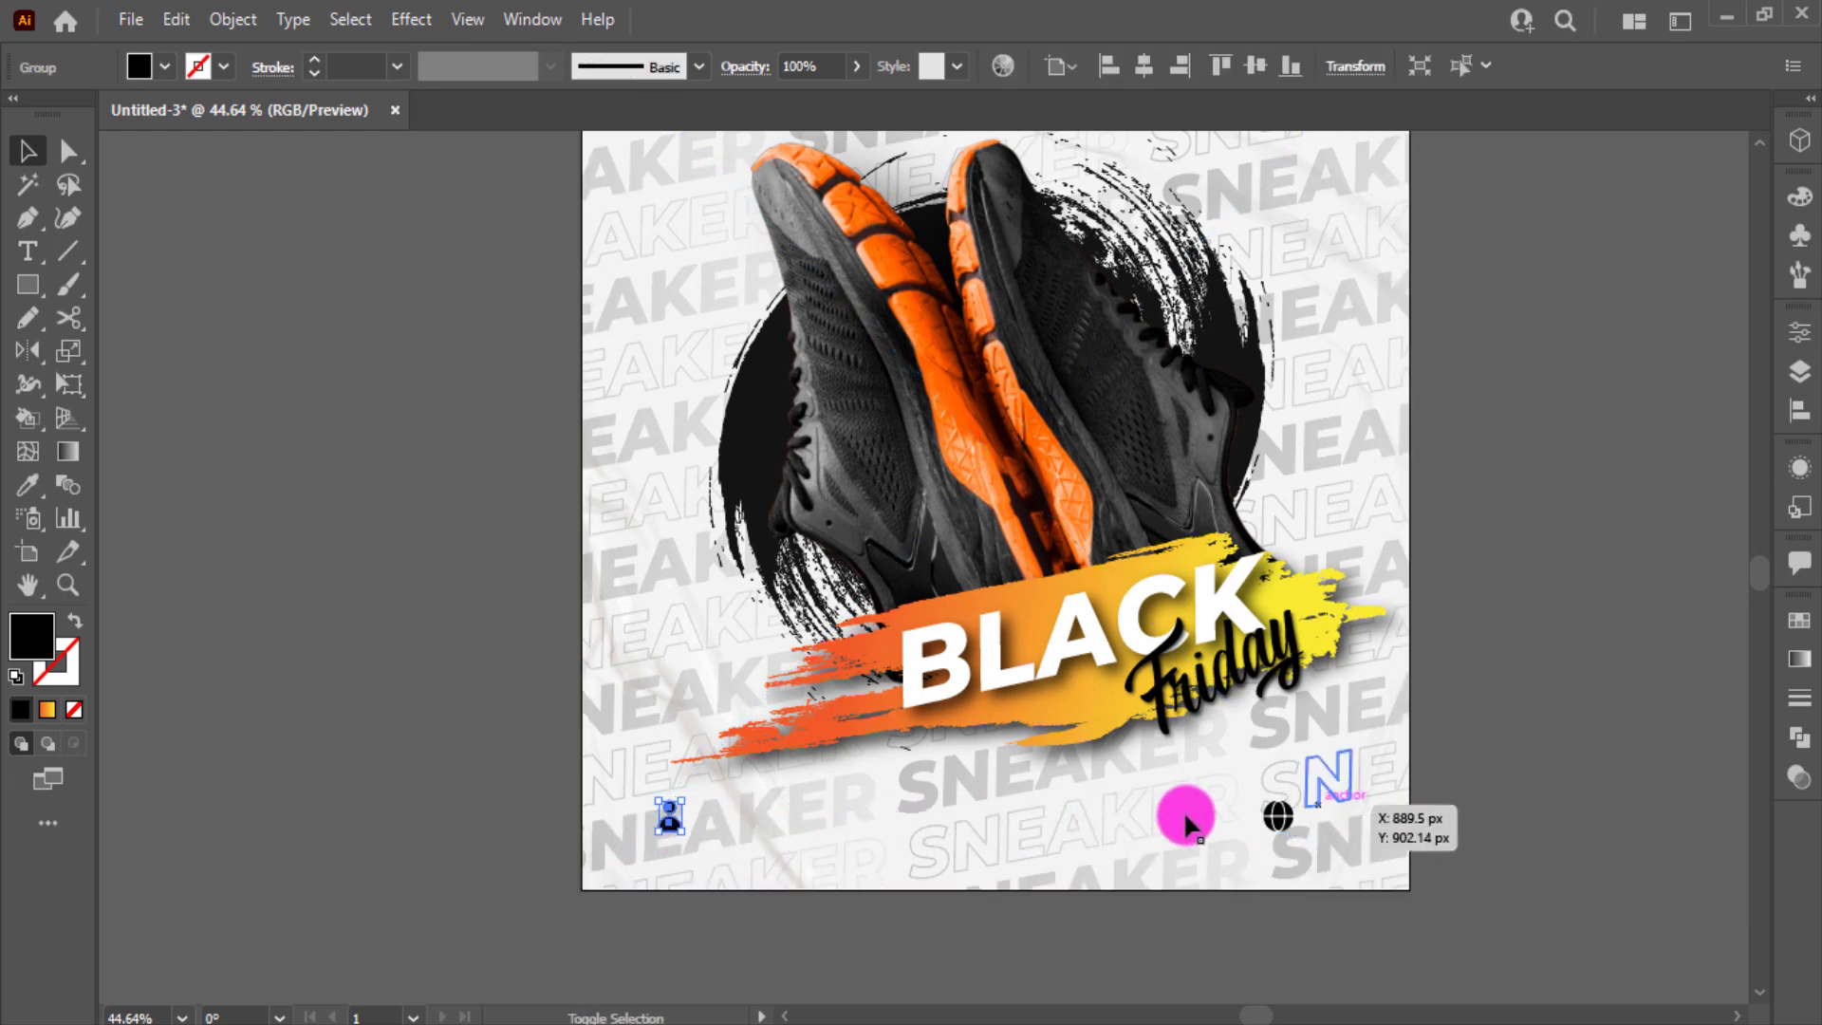
left_click(1278, 816, "shift")
left_click(1256, 74)
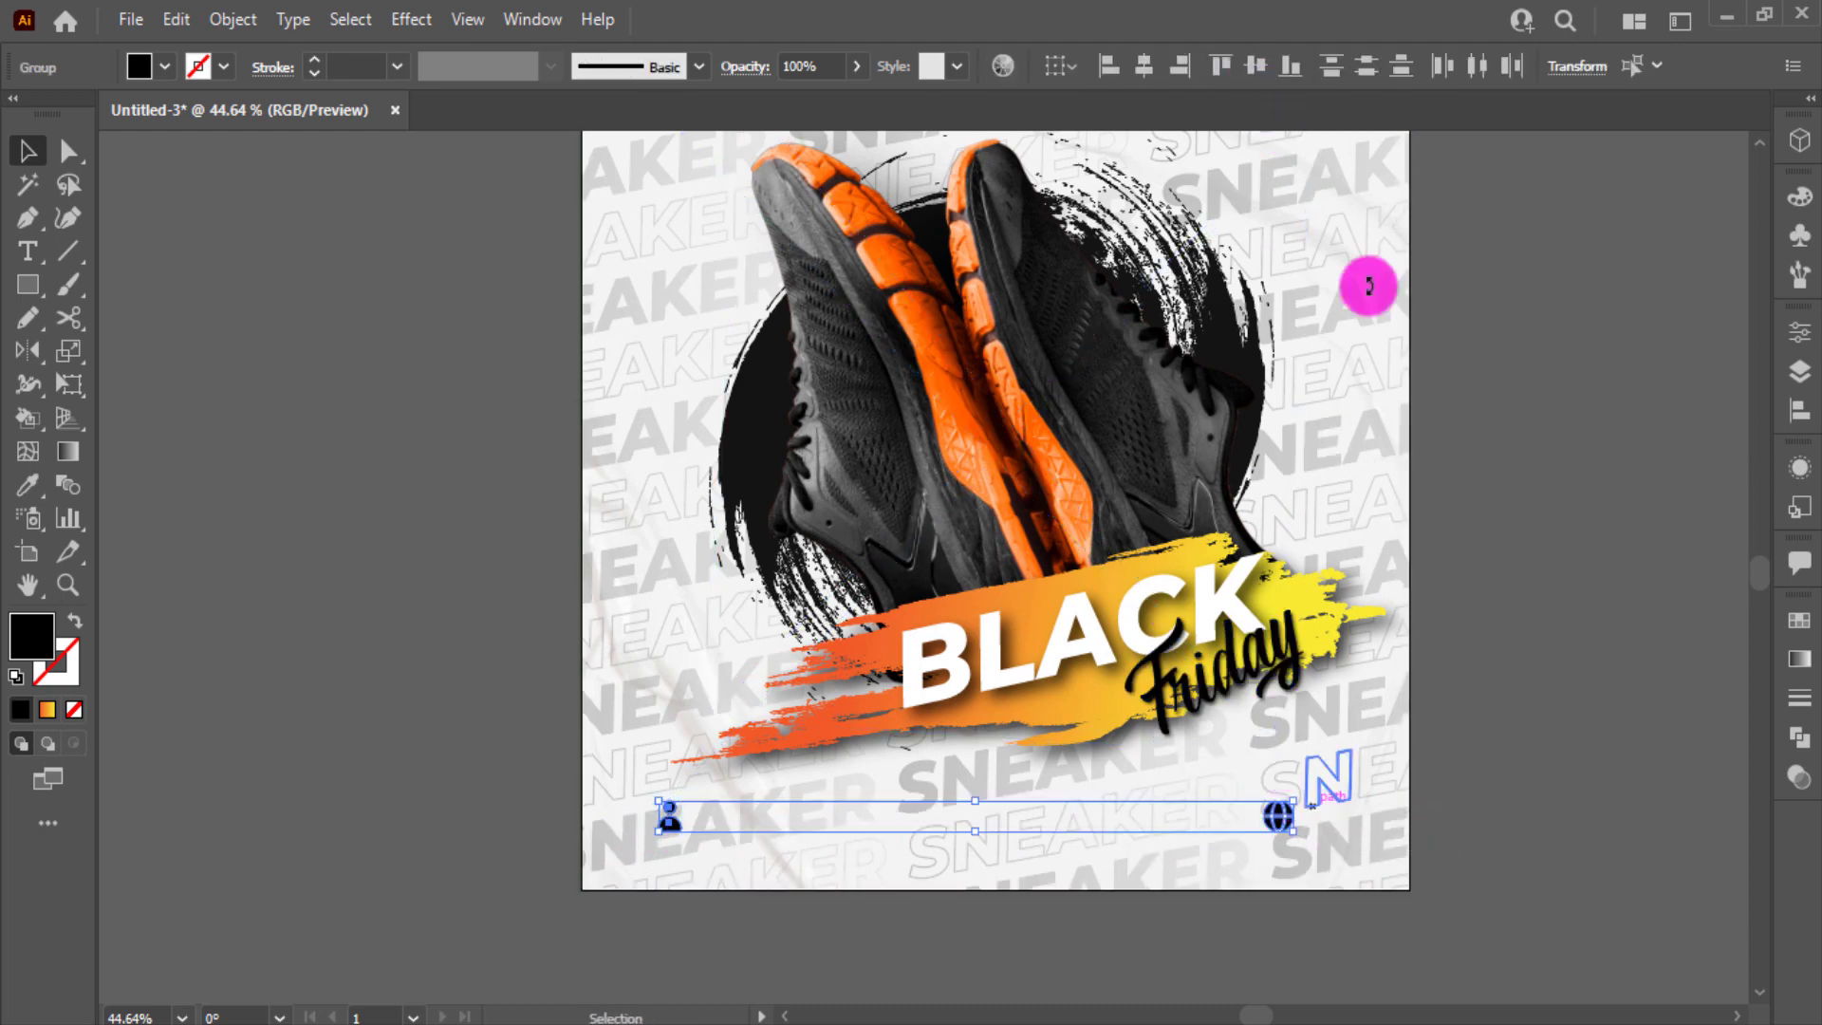
left_click(1603, 736)
Lower both icons to the bottom edge, settling the globe and person into their corners
left_click_drag(1292, 829, 1382, 861)
key("ctrl+z")
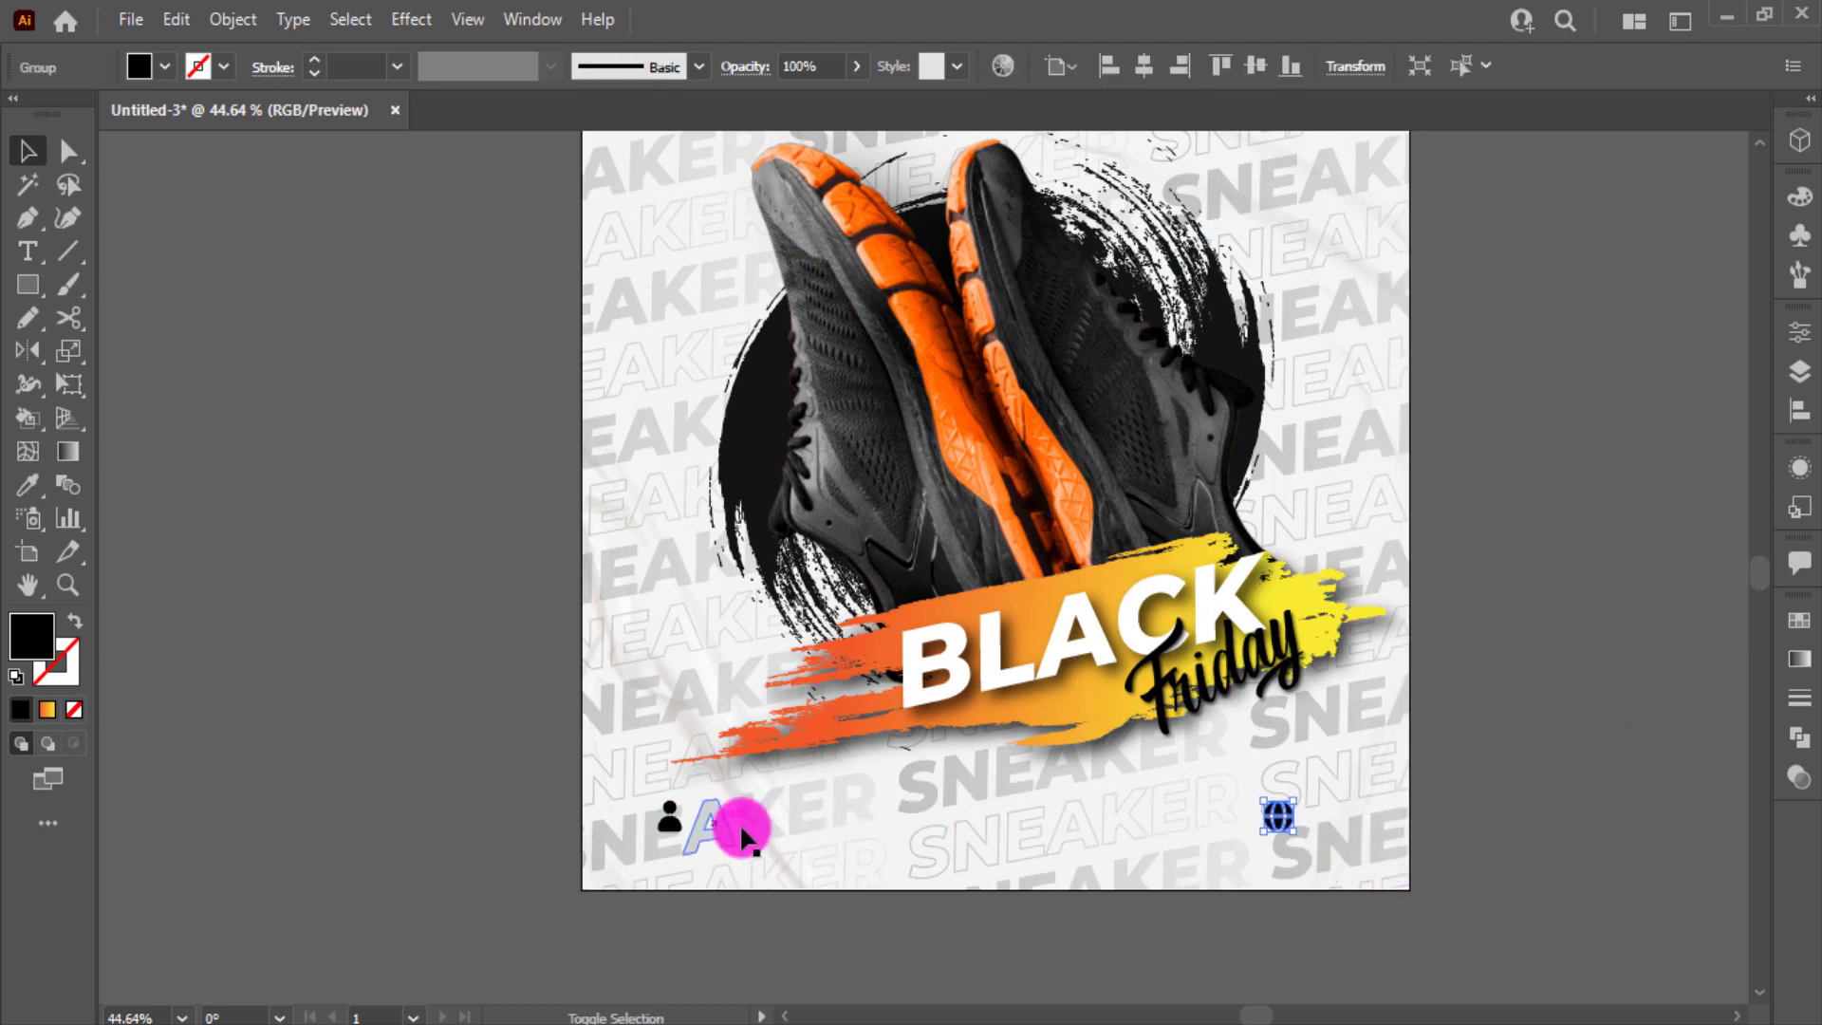
left_click(671, 816)
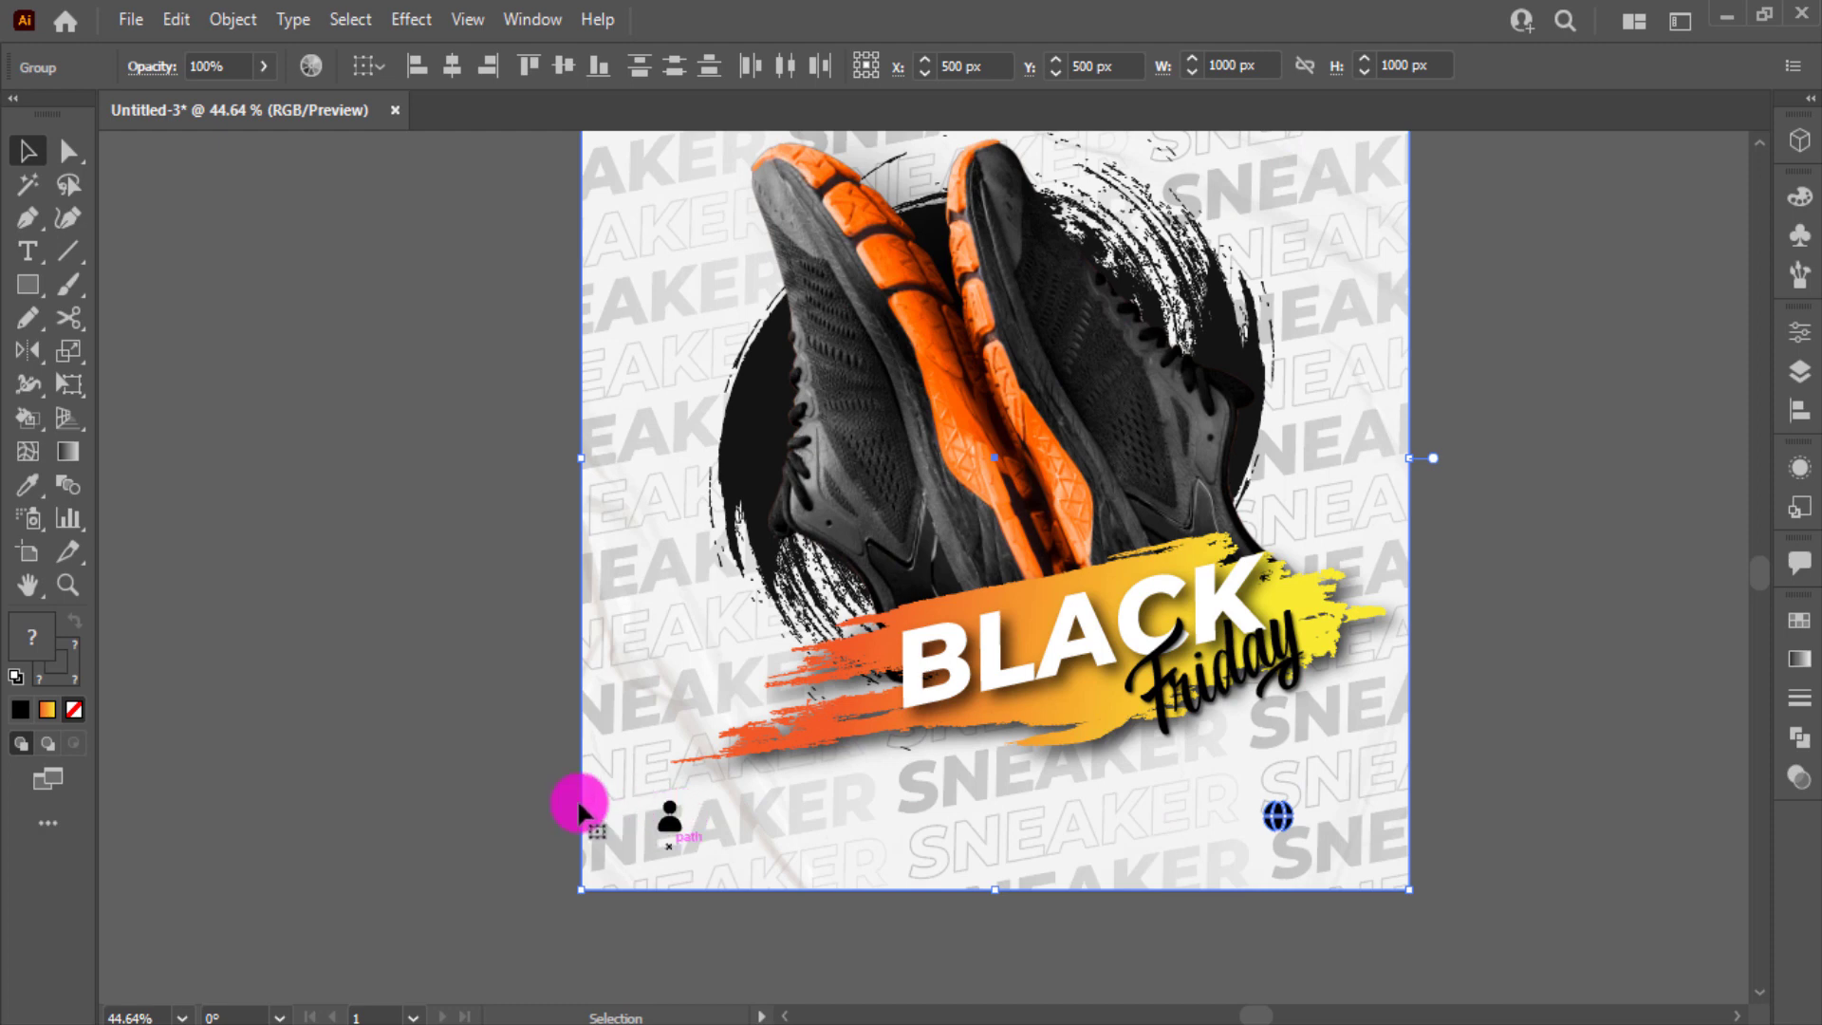
left_click(496, 793)
left_click(668, 813, "shift")
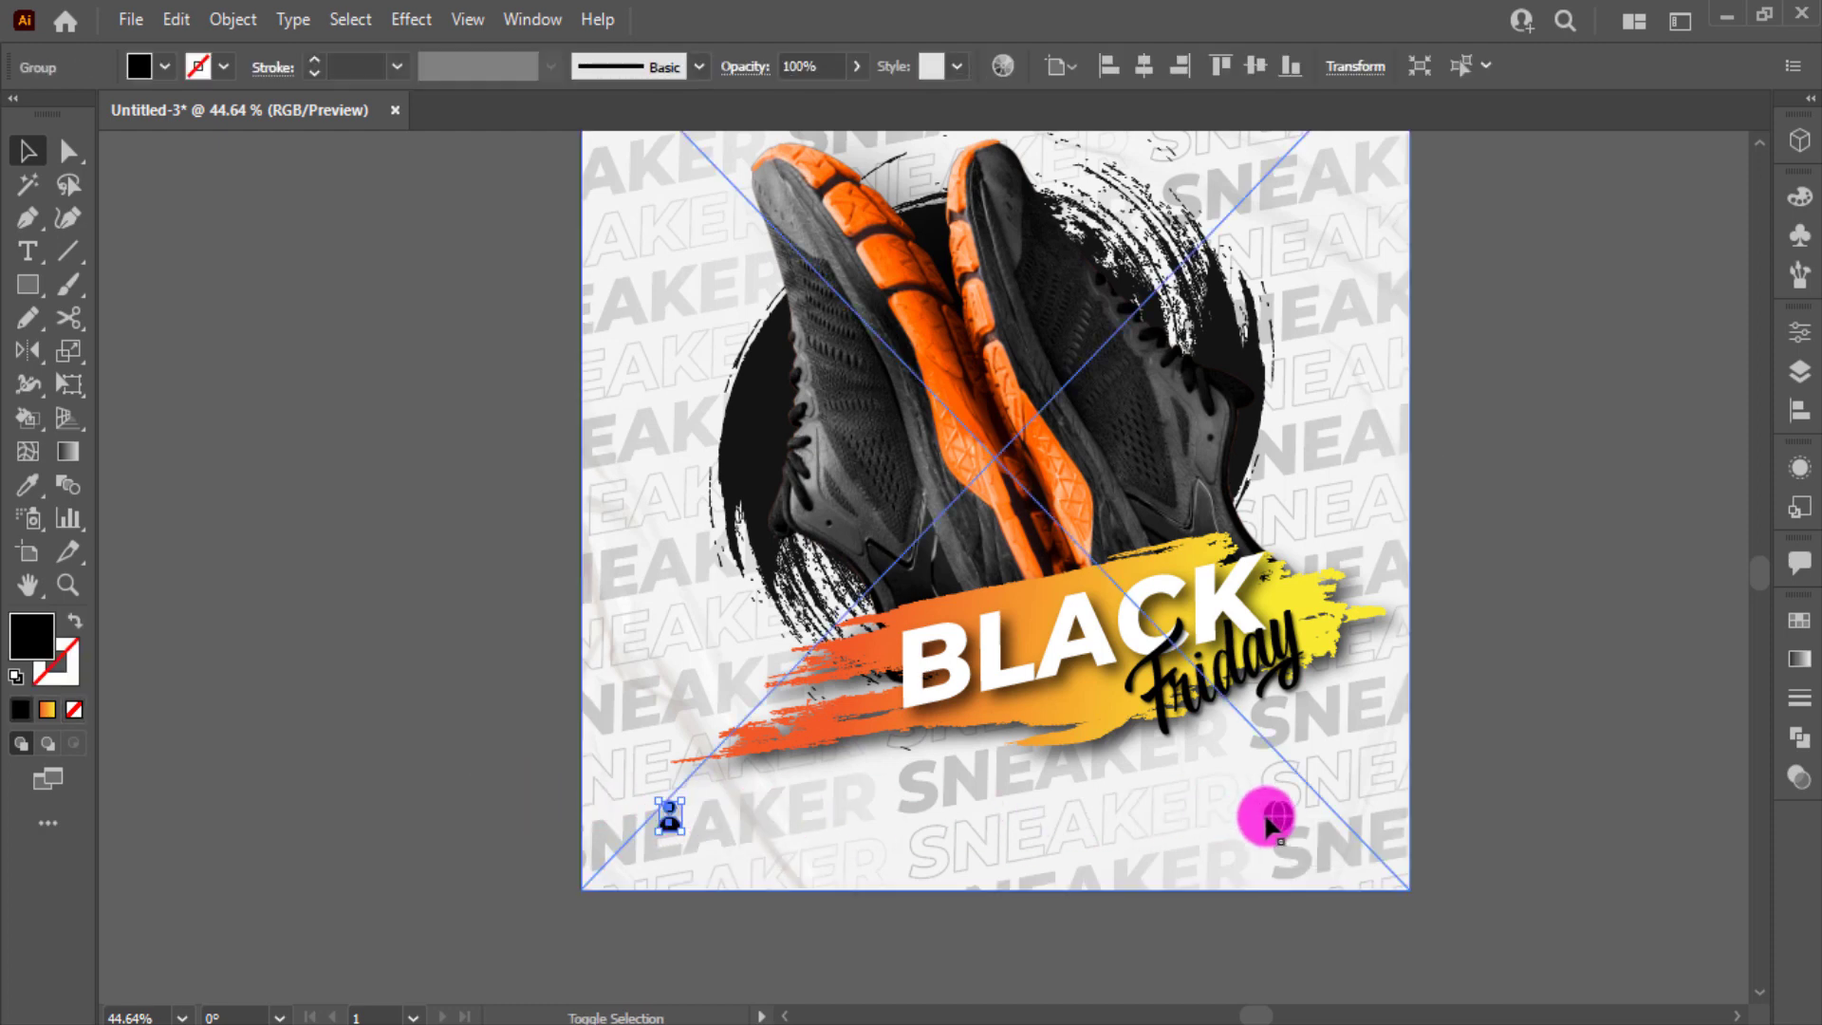
left_click(1271, 825, "shift")
mouse_move(1271, 825)
left_mouse_down()
mouse_move(1276, 858)
mouse_move(1357, 866)
left_mouse_up()
left_click(1463, 846)
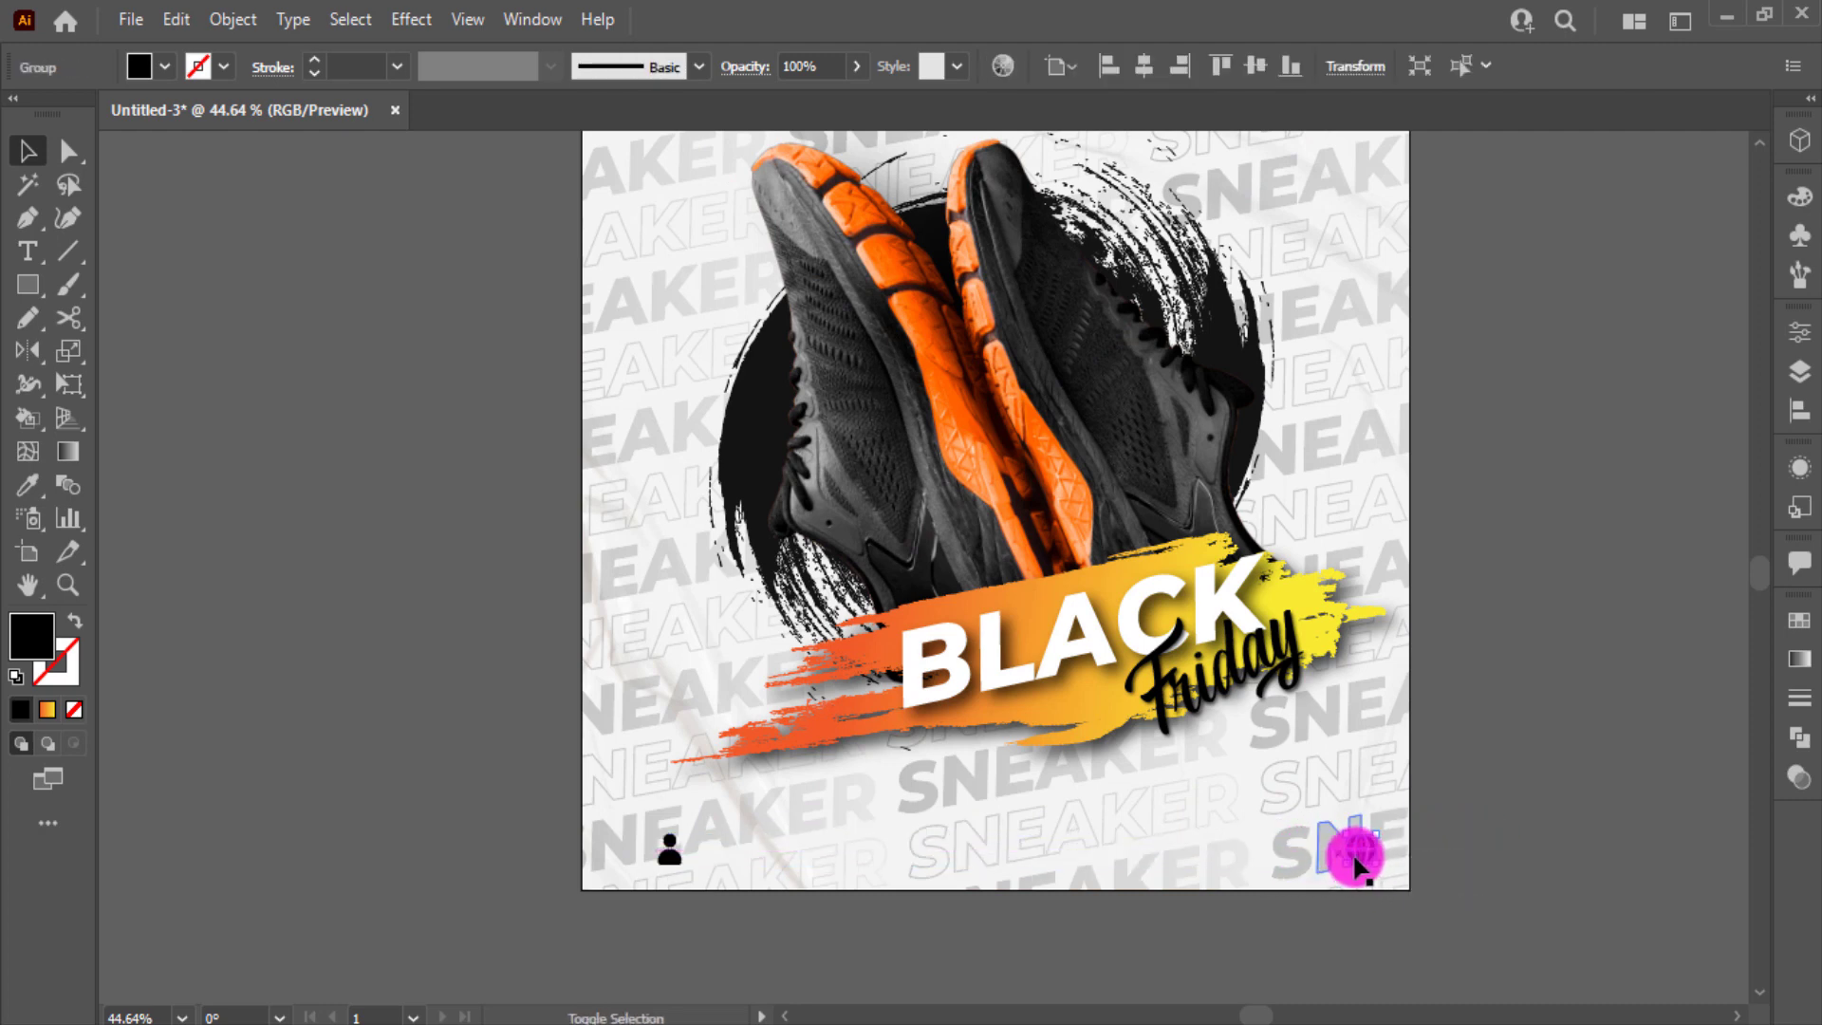
left_click_drag(670, 847, 629, 854)
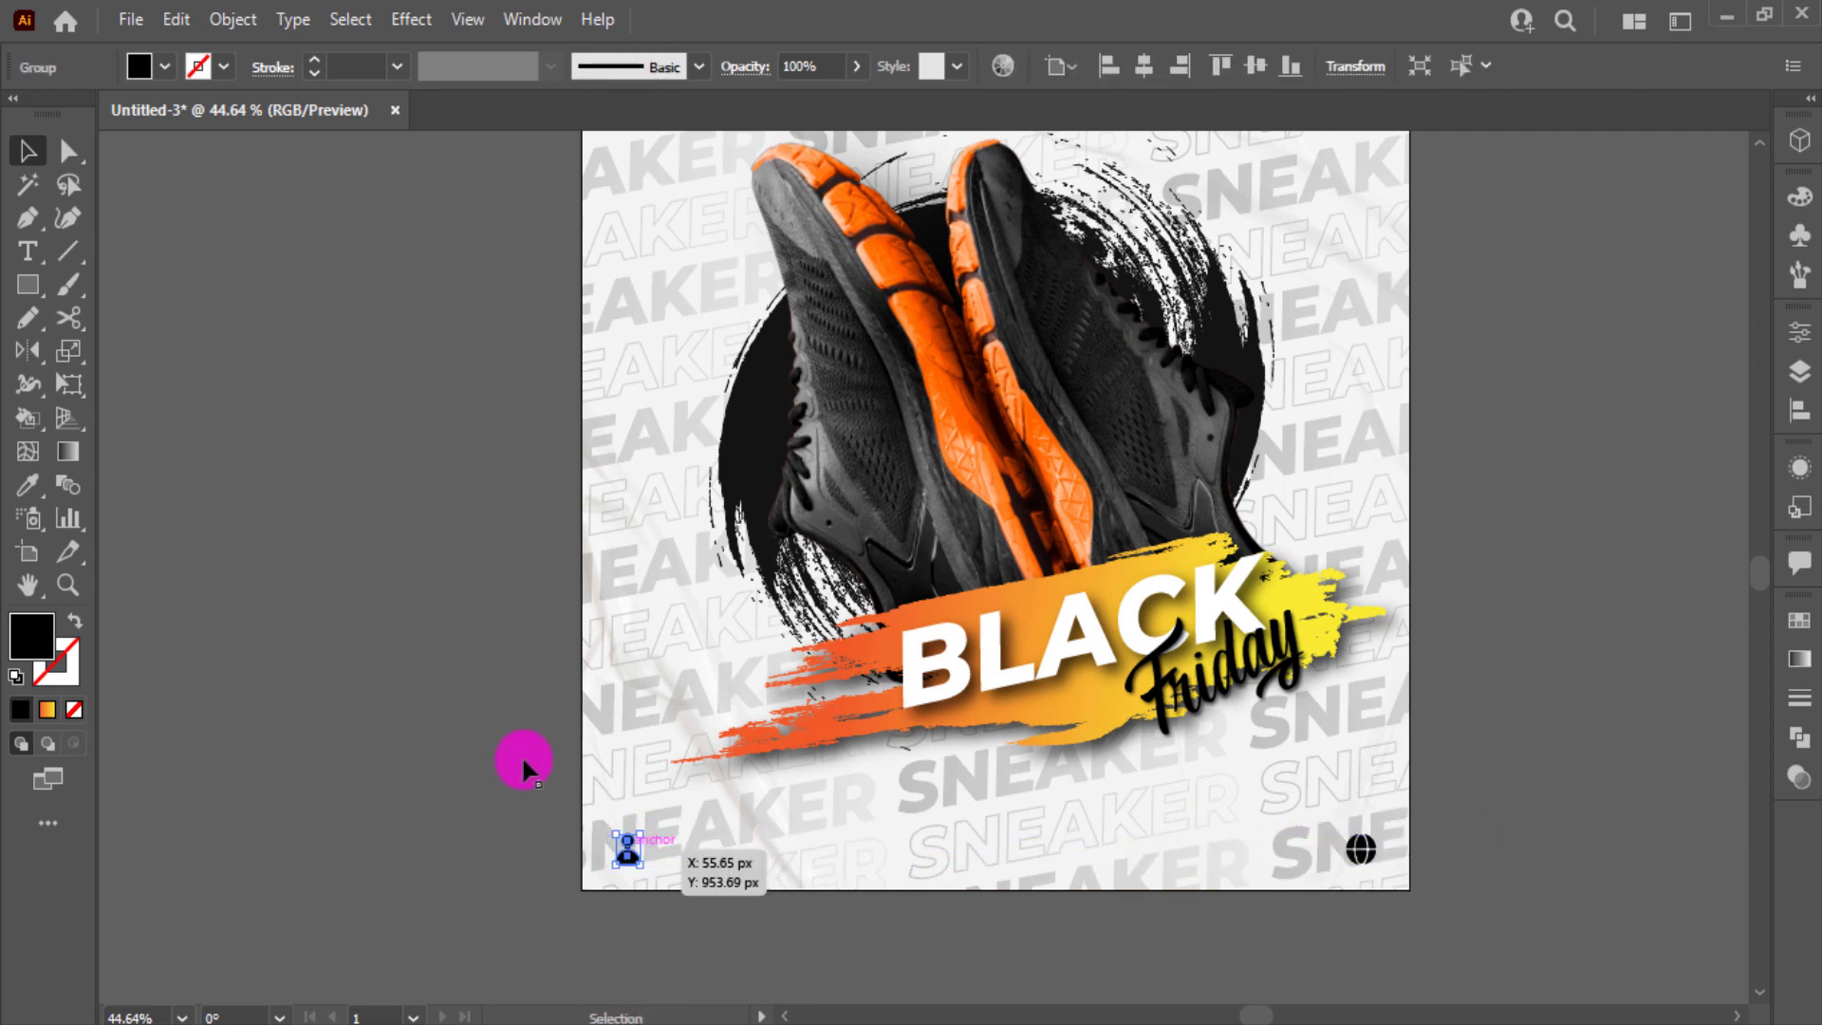
left_click(400, 635)
Type the contact phone number as a new text object beside the poster
left_click(34, 253)
left_click(275, 481)
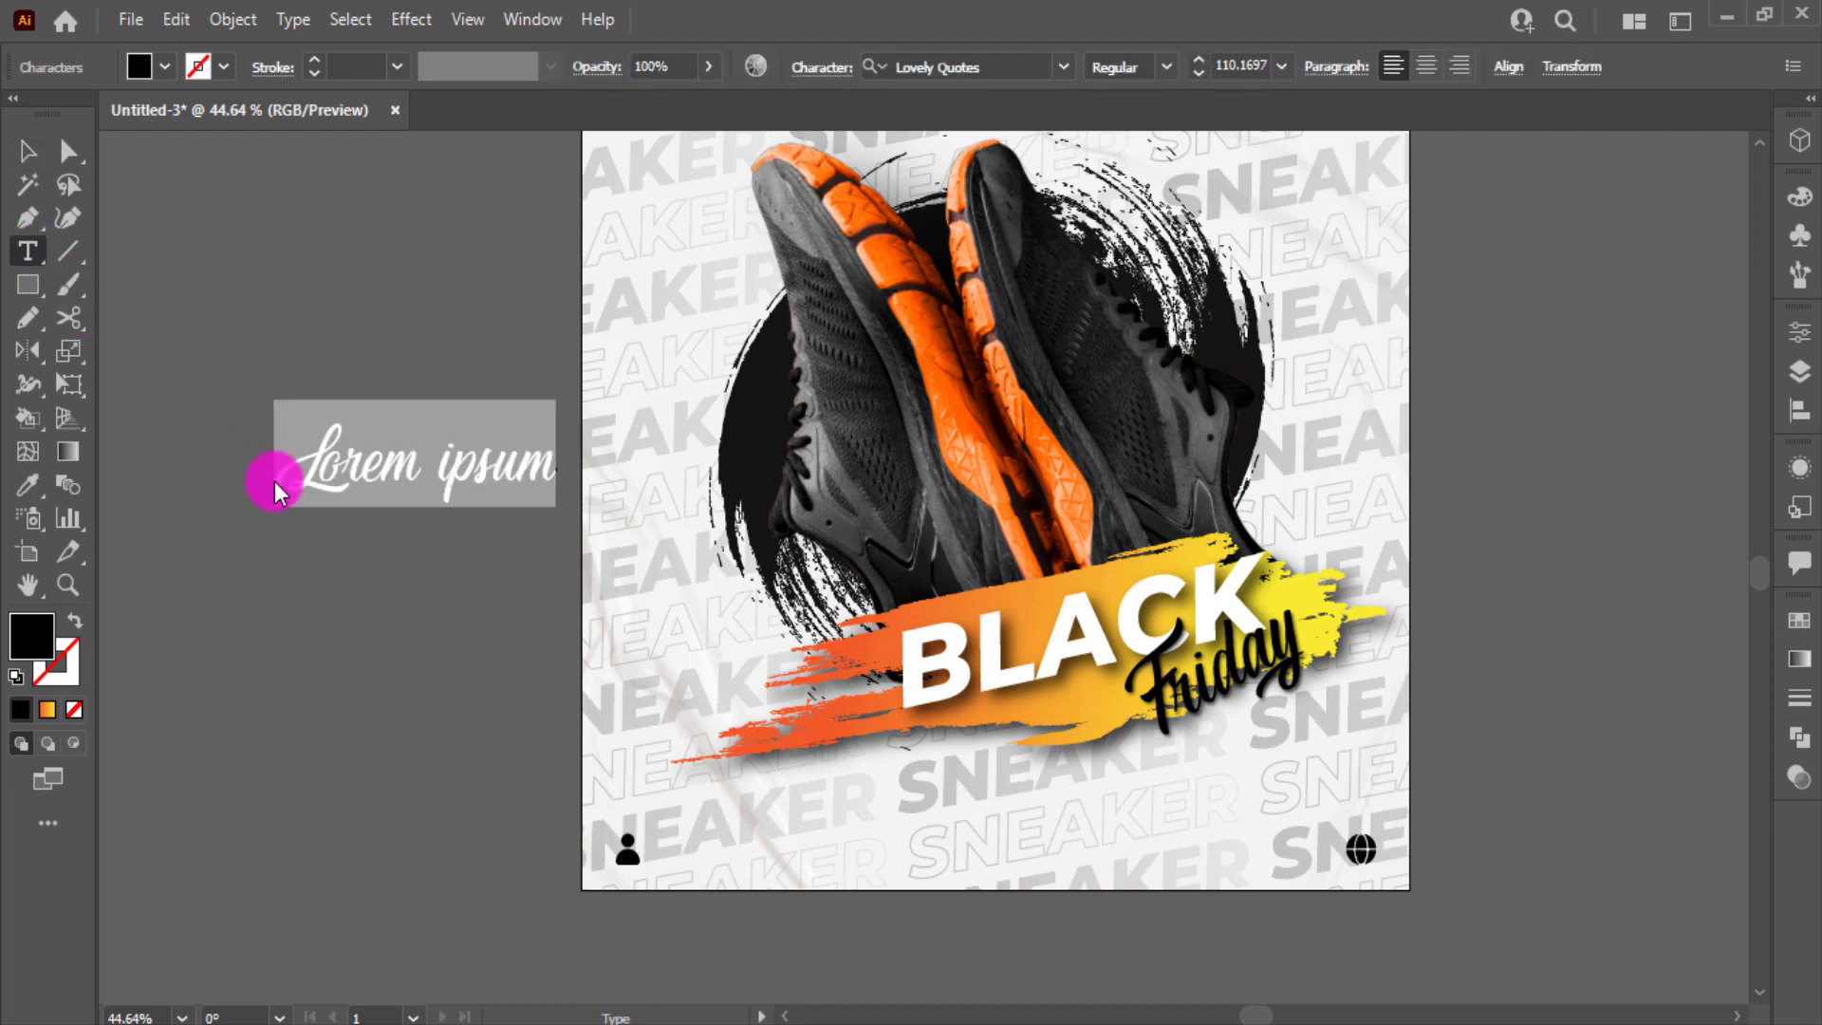
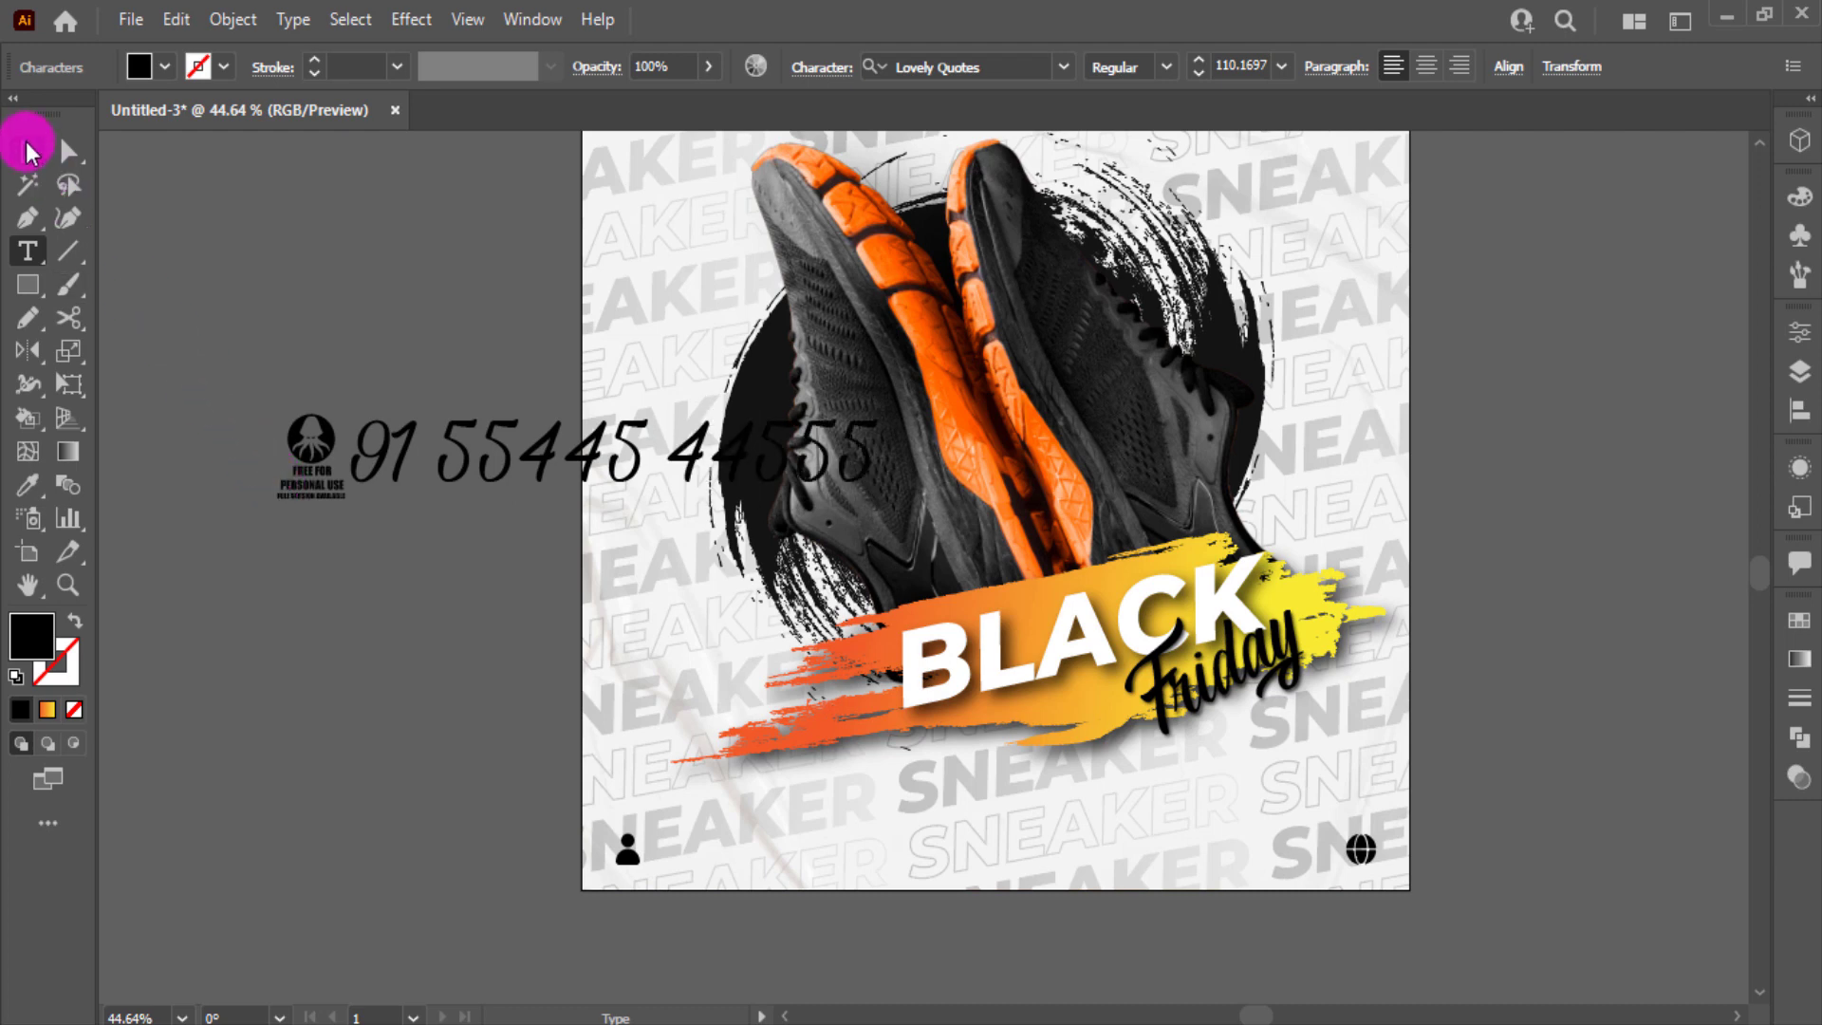
Change the phone-number text's font to Montserrat
left_click(26, 152)
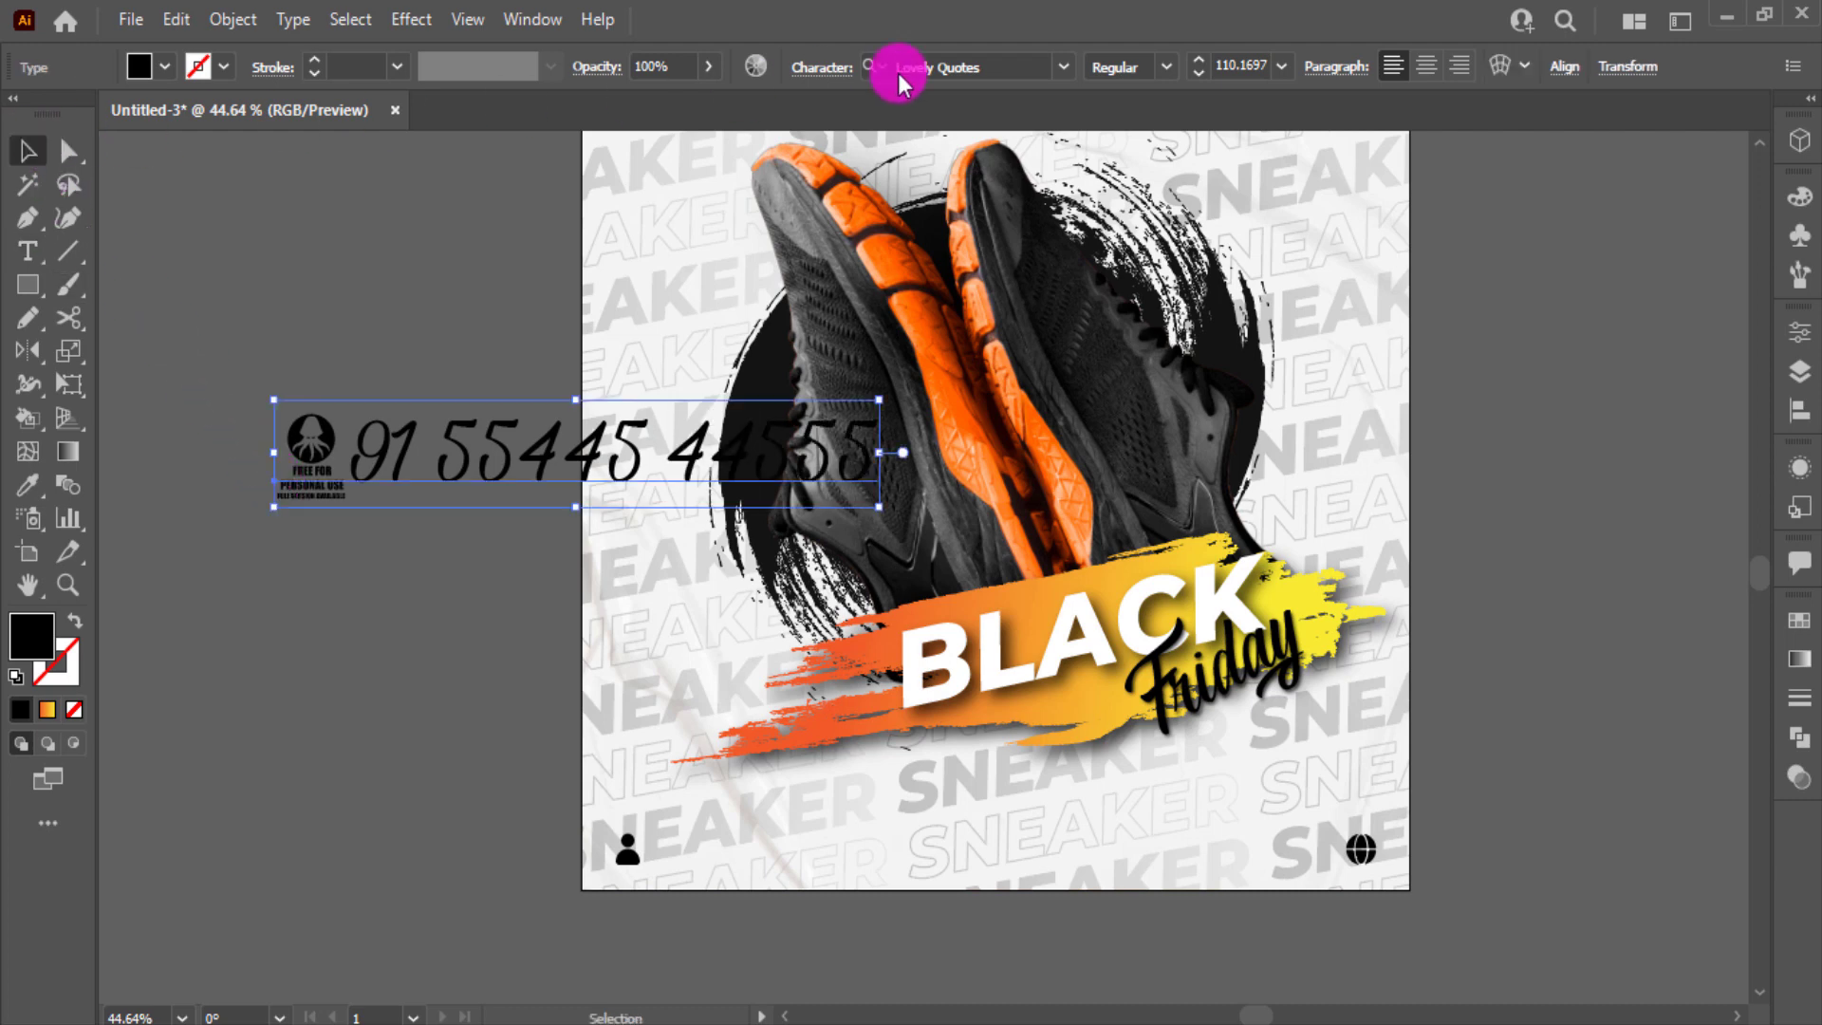
left_click(1006, 65)
type("mon")
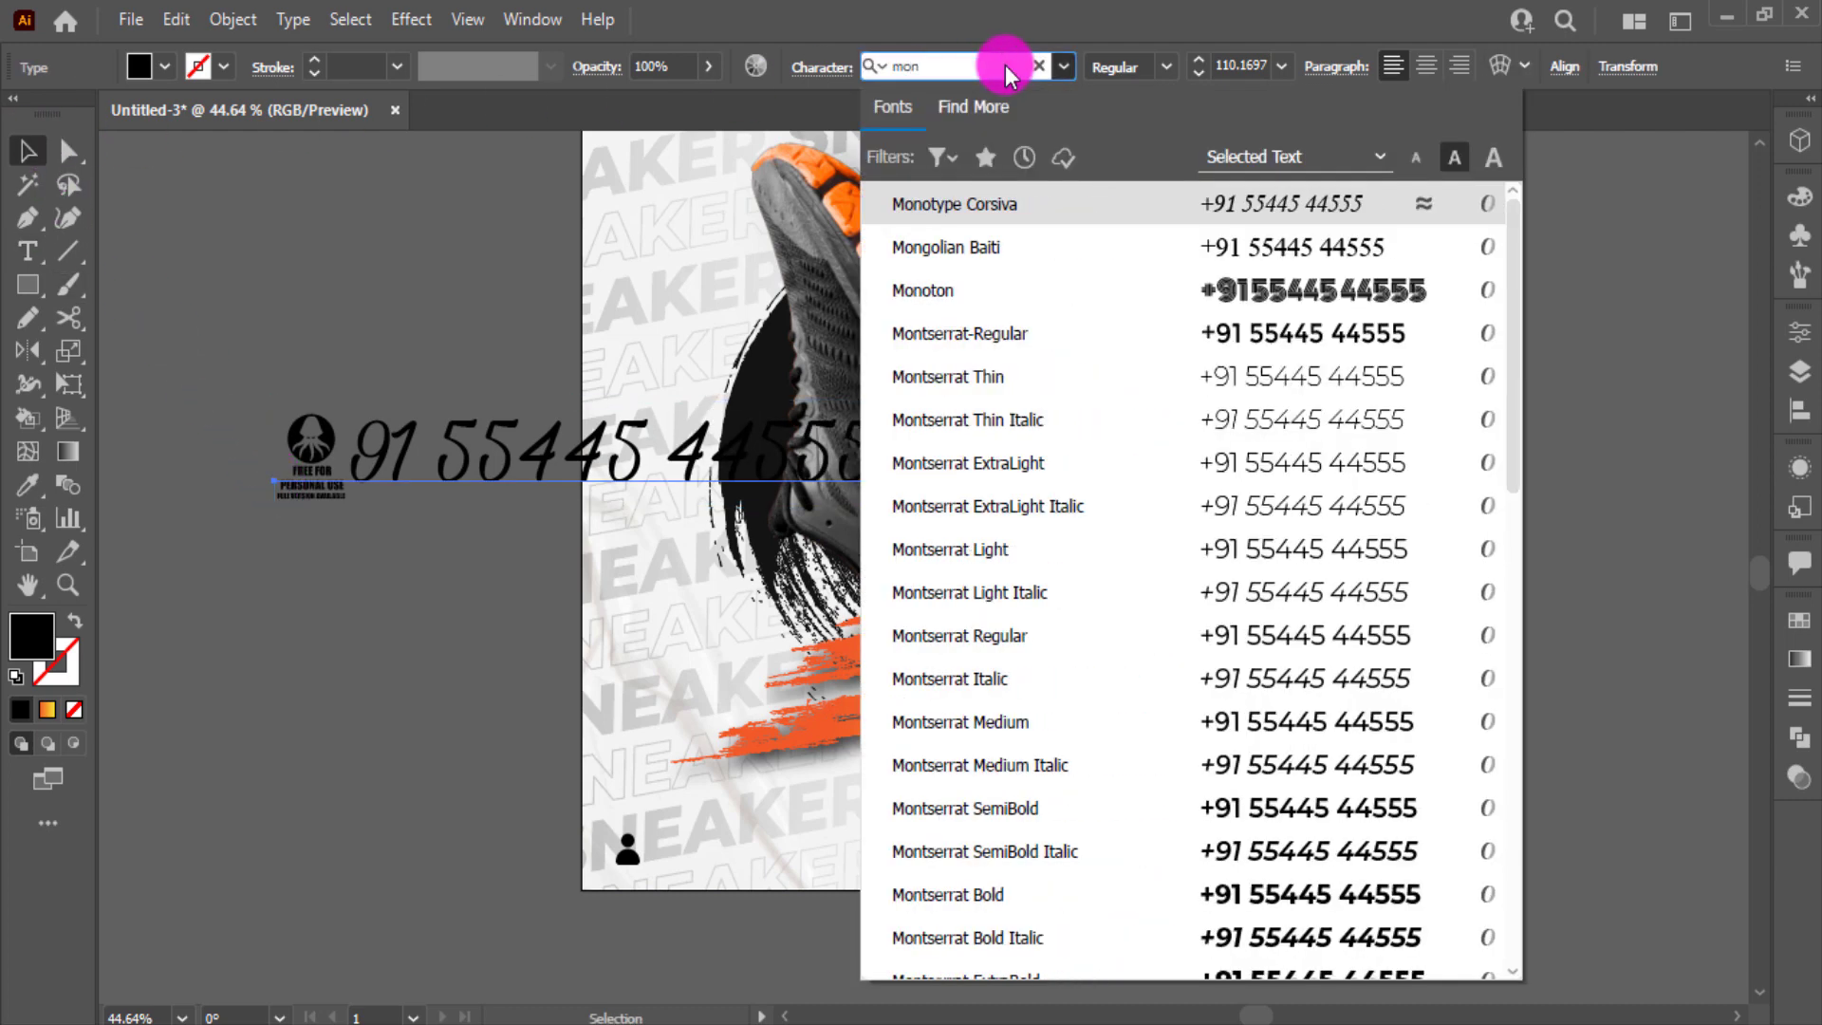
scroll(1294, 812, "down", 3)
scroll(1294, 812, "down", 3)
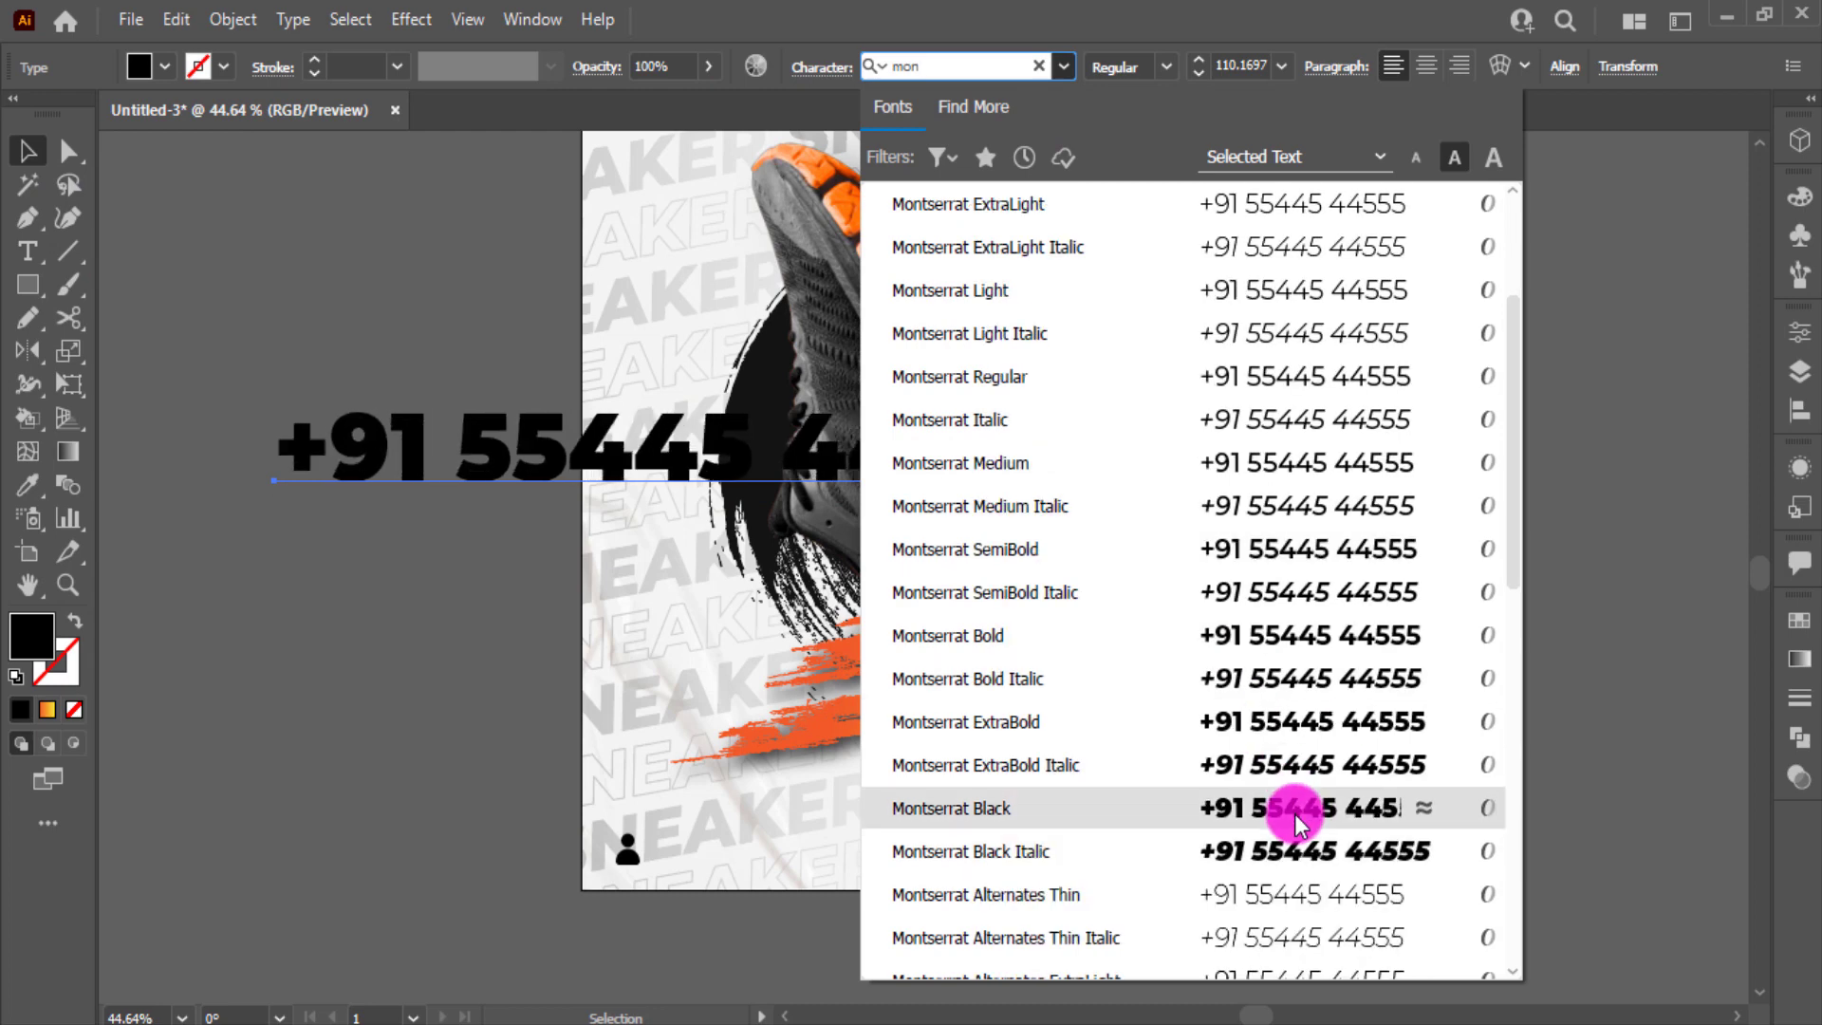
left_click(1294, 812)
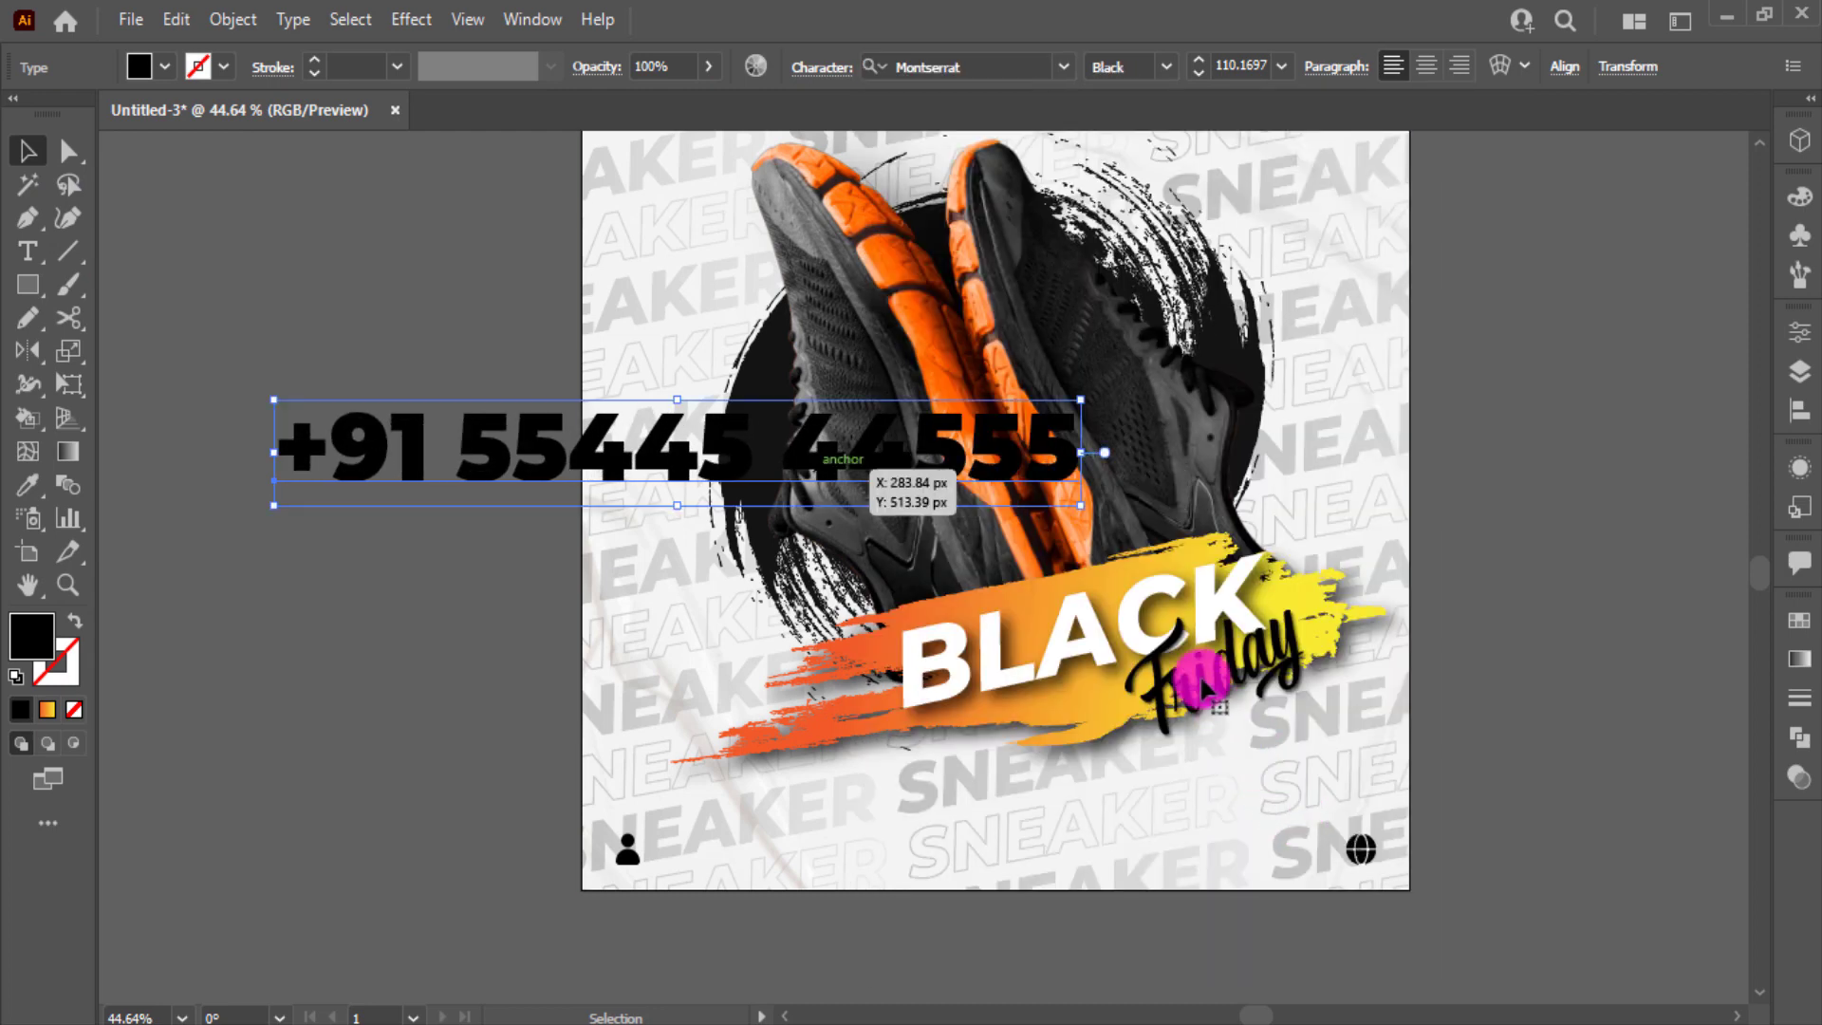
Shrink the phone number, make it ExtraBold, and place it beside the person icon
left_click_drag(1081, 503, 486, 455)
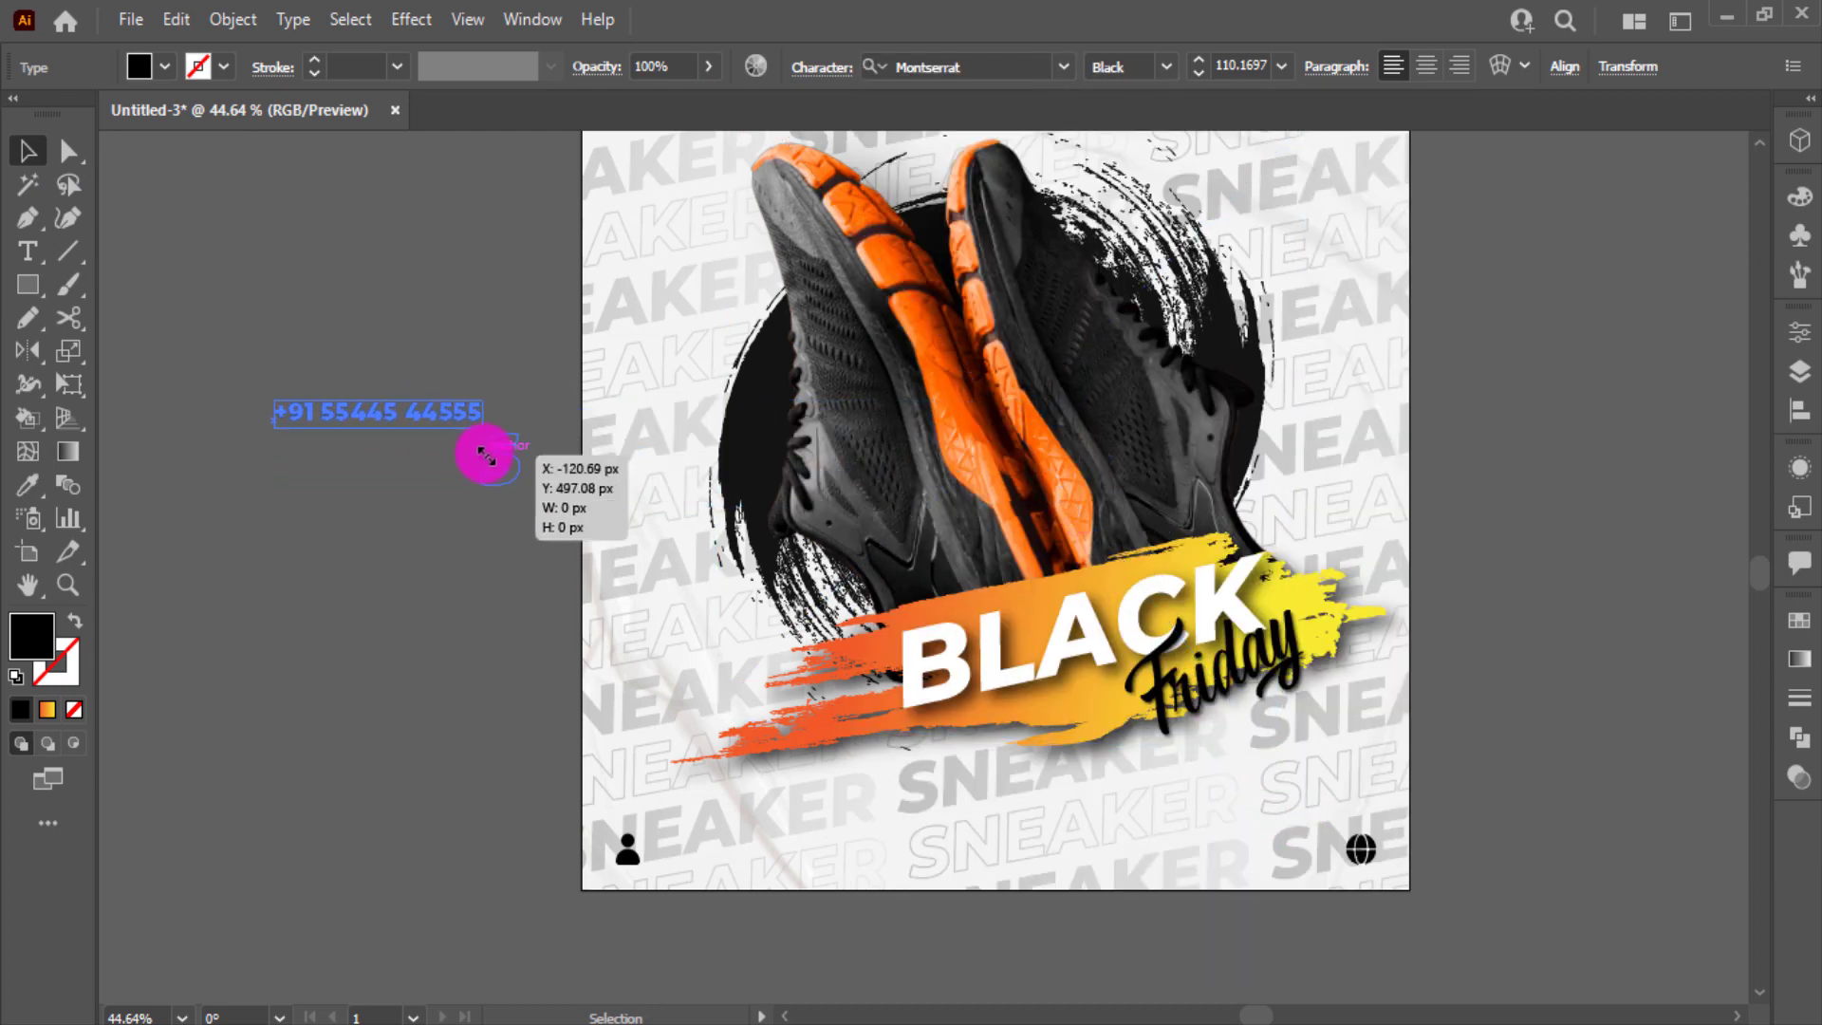
left_click_drag(486, 455, 489, 427)
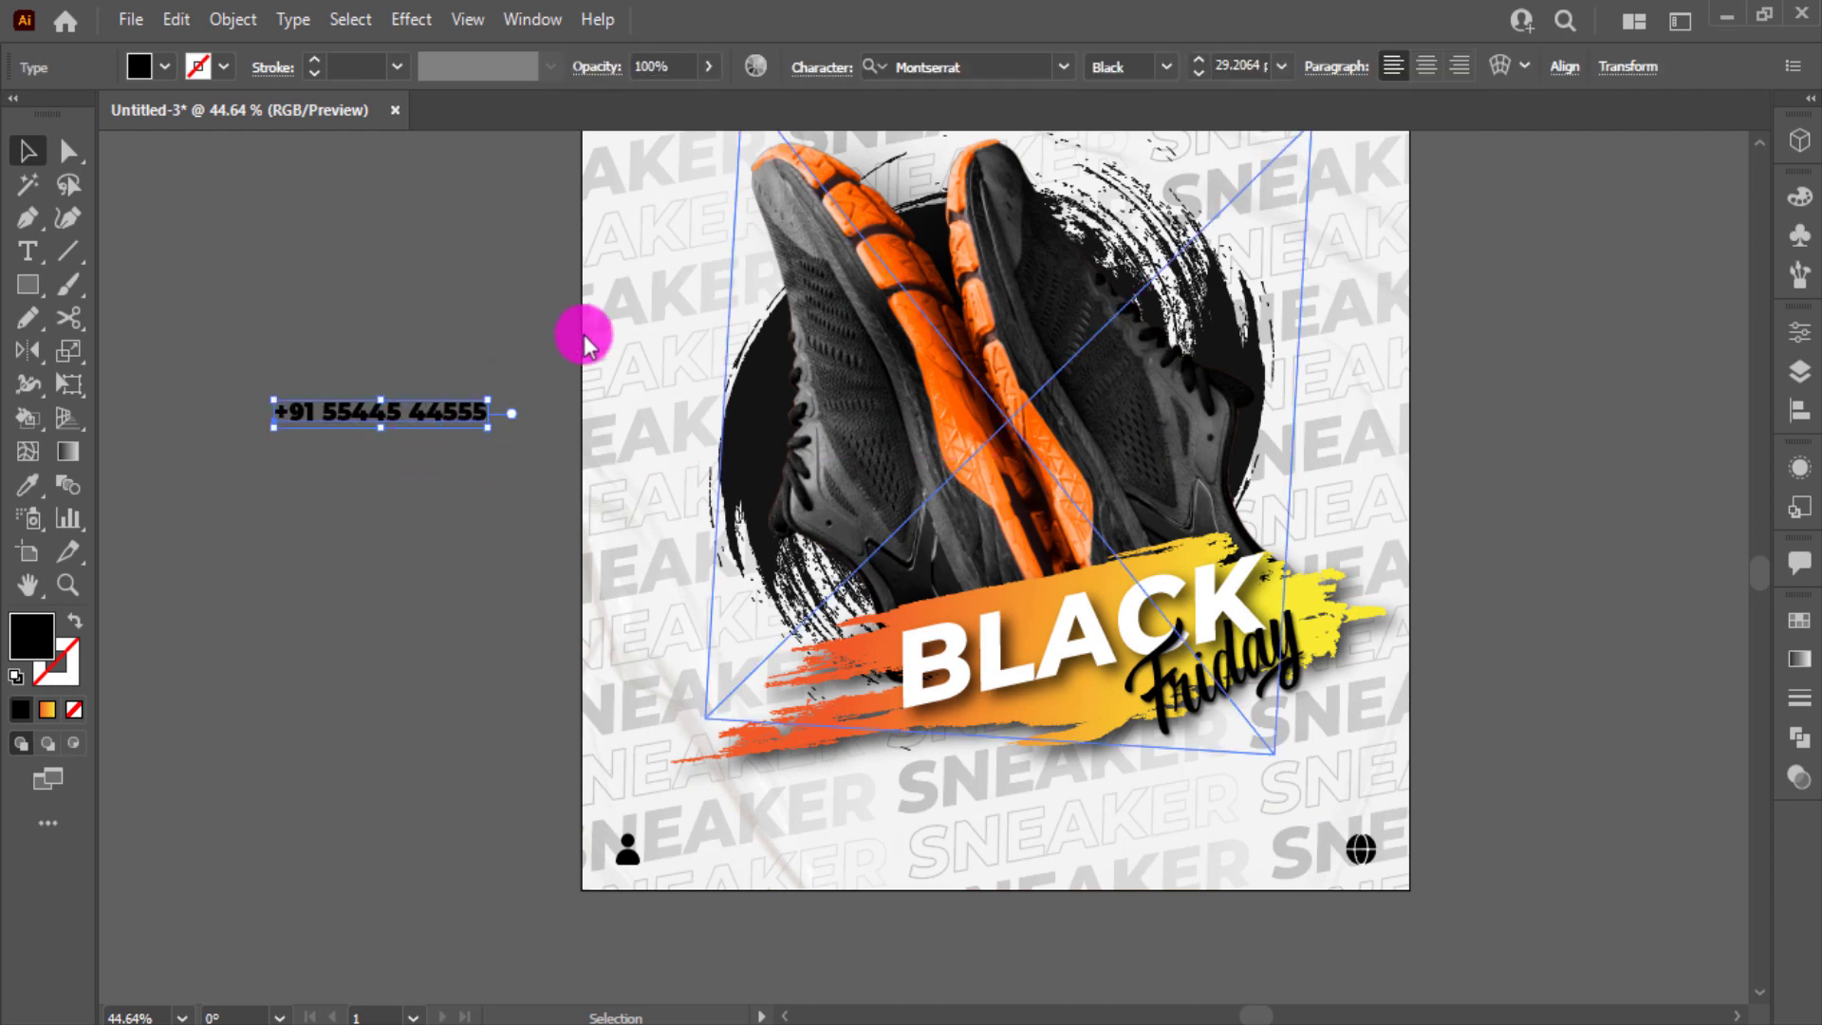
left_click(1171, 74)
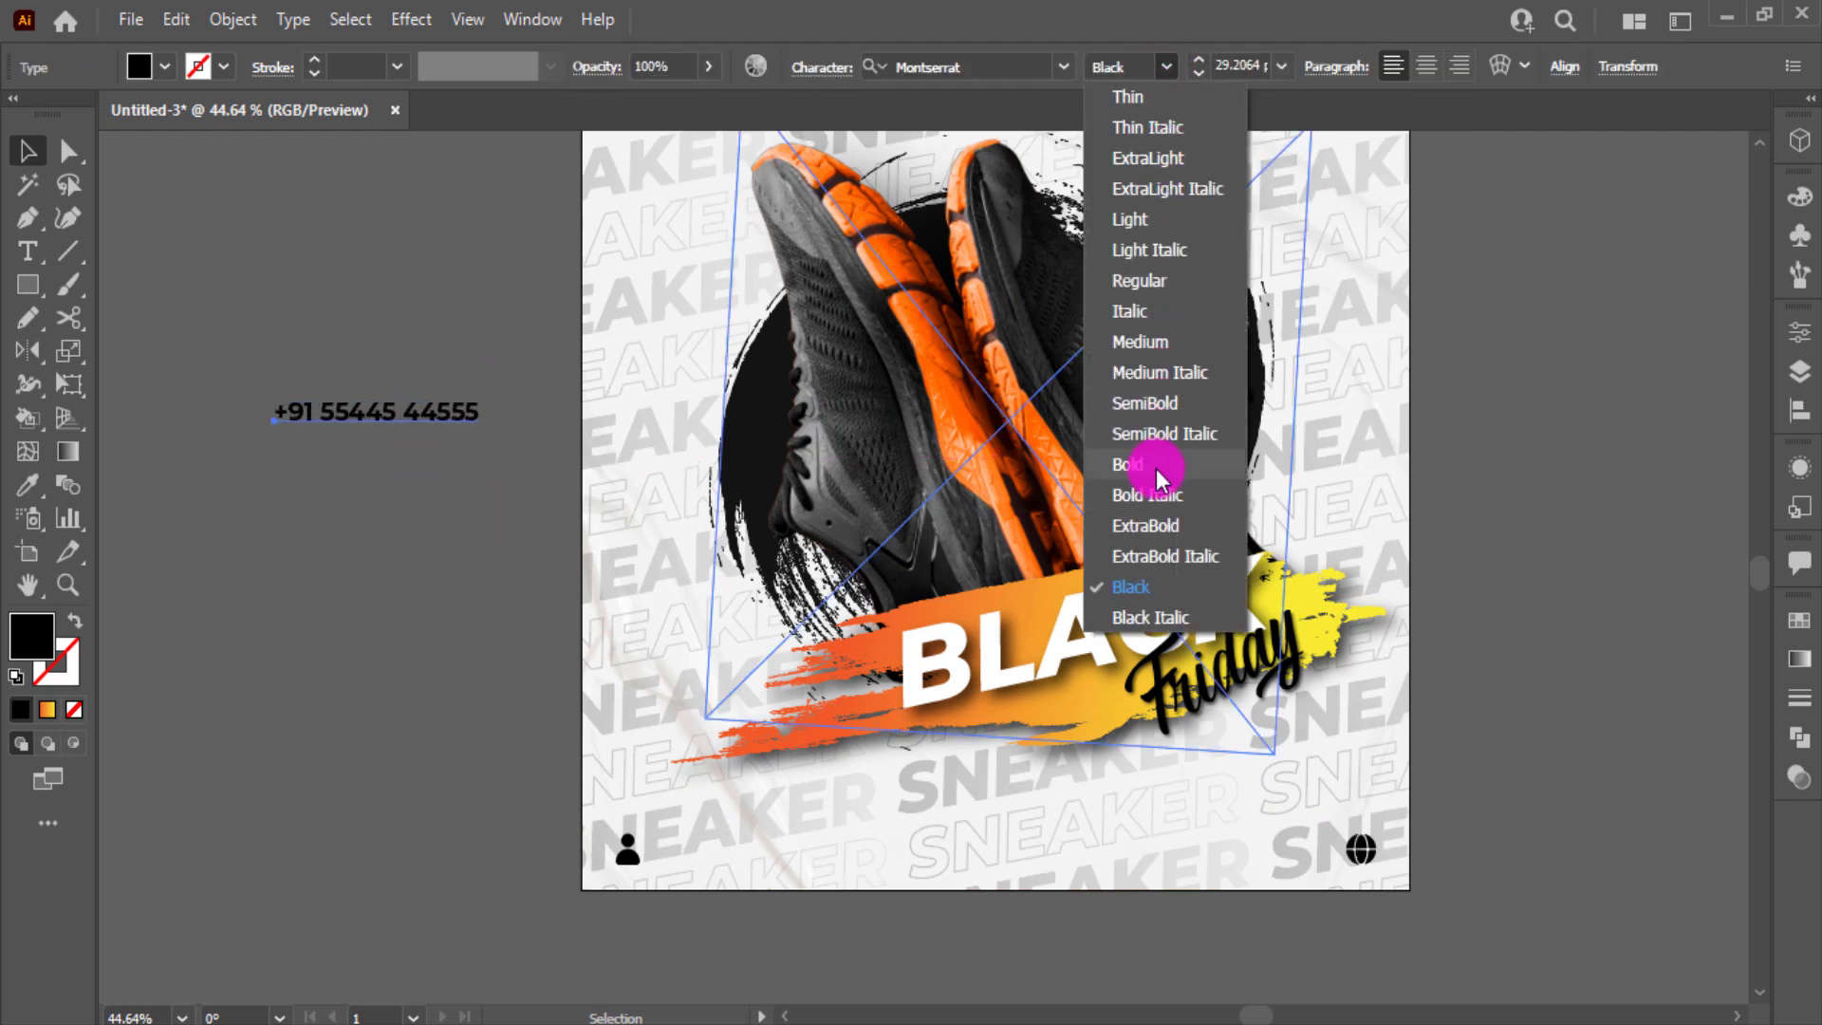
left_click(1163, 524)
mouse_move(427, 417)
left_mouse_down()
mouse_move(799, 854)
mouse_move(744, 857)
left_mouse_up()
scroll(418, 835, "down", 3)
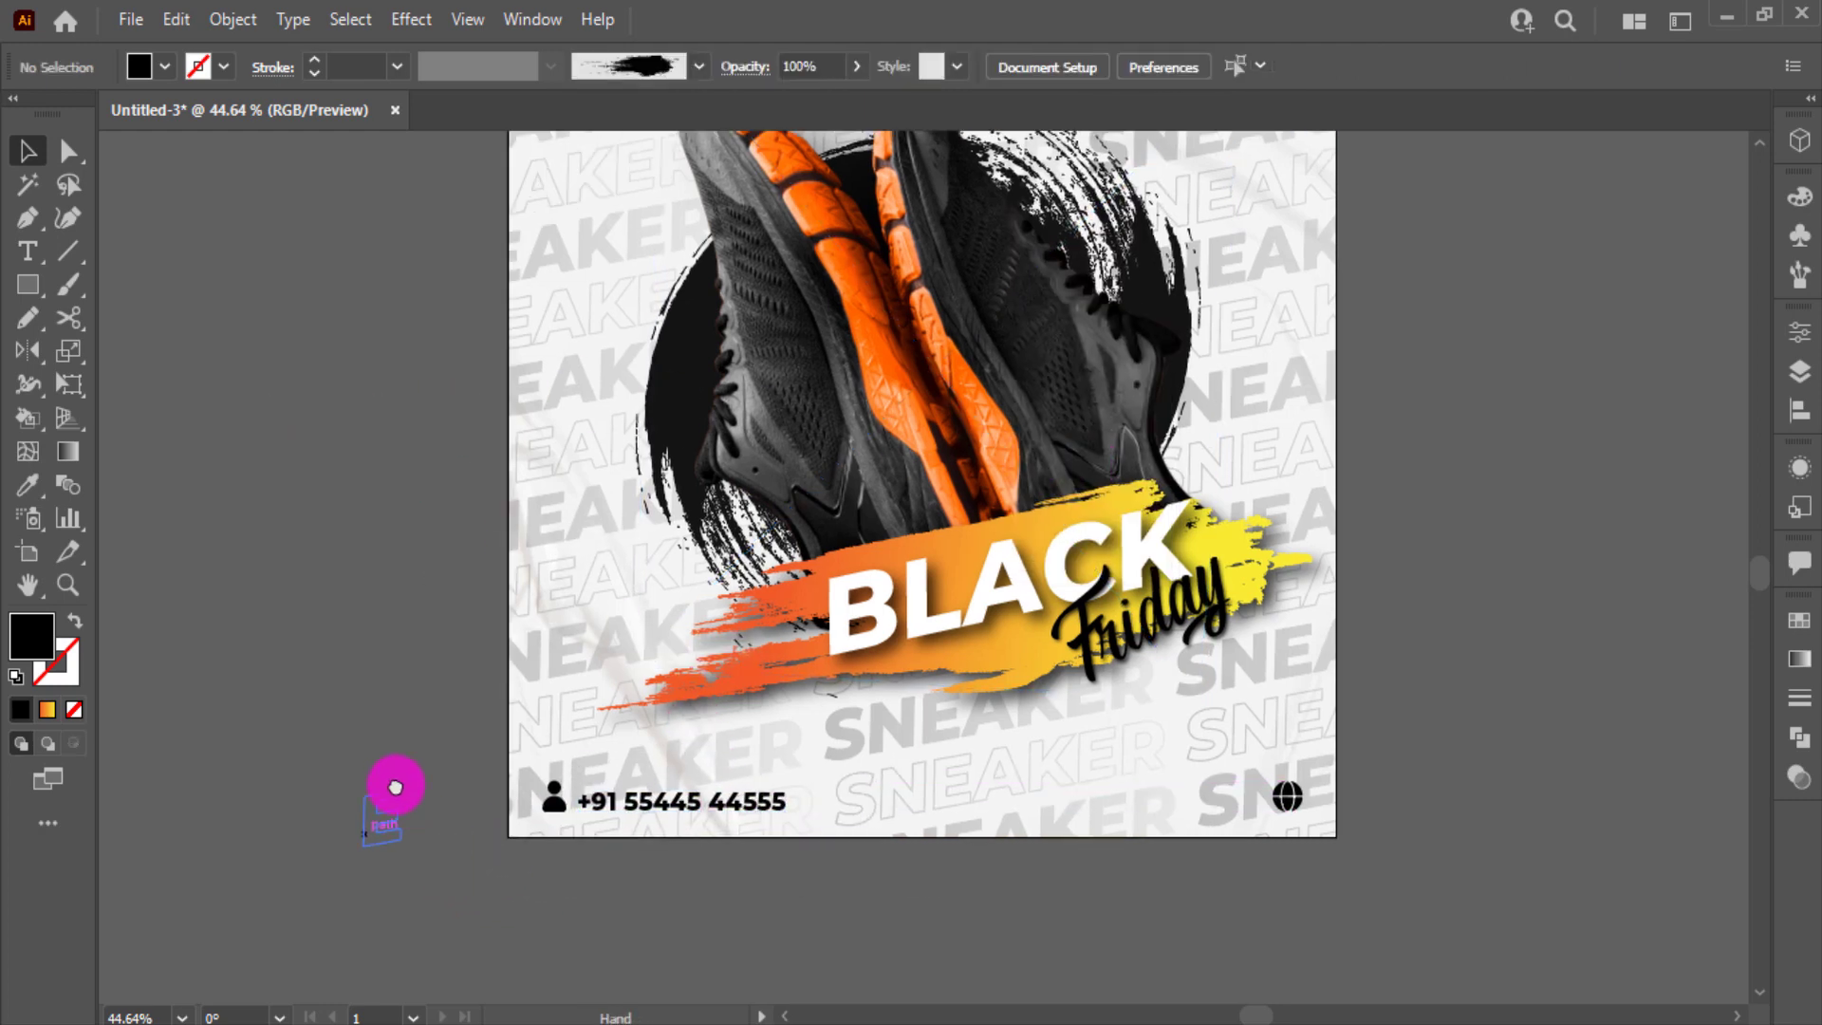
scroll(408, 807, "right", 3)
left_click_drag(638, 730, 1112, 776)
triple_click(1091, 732)
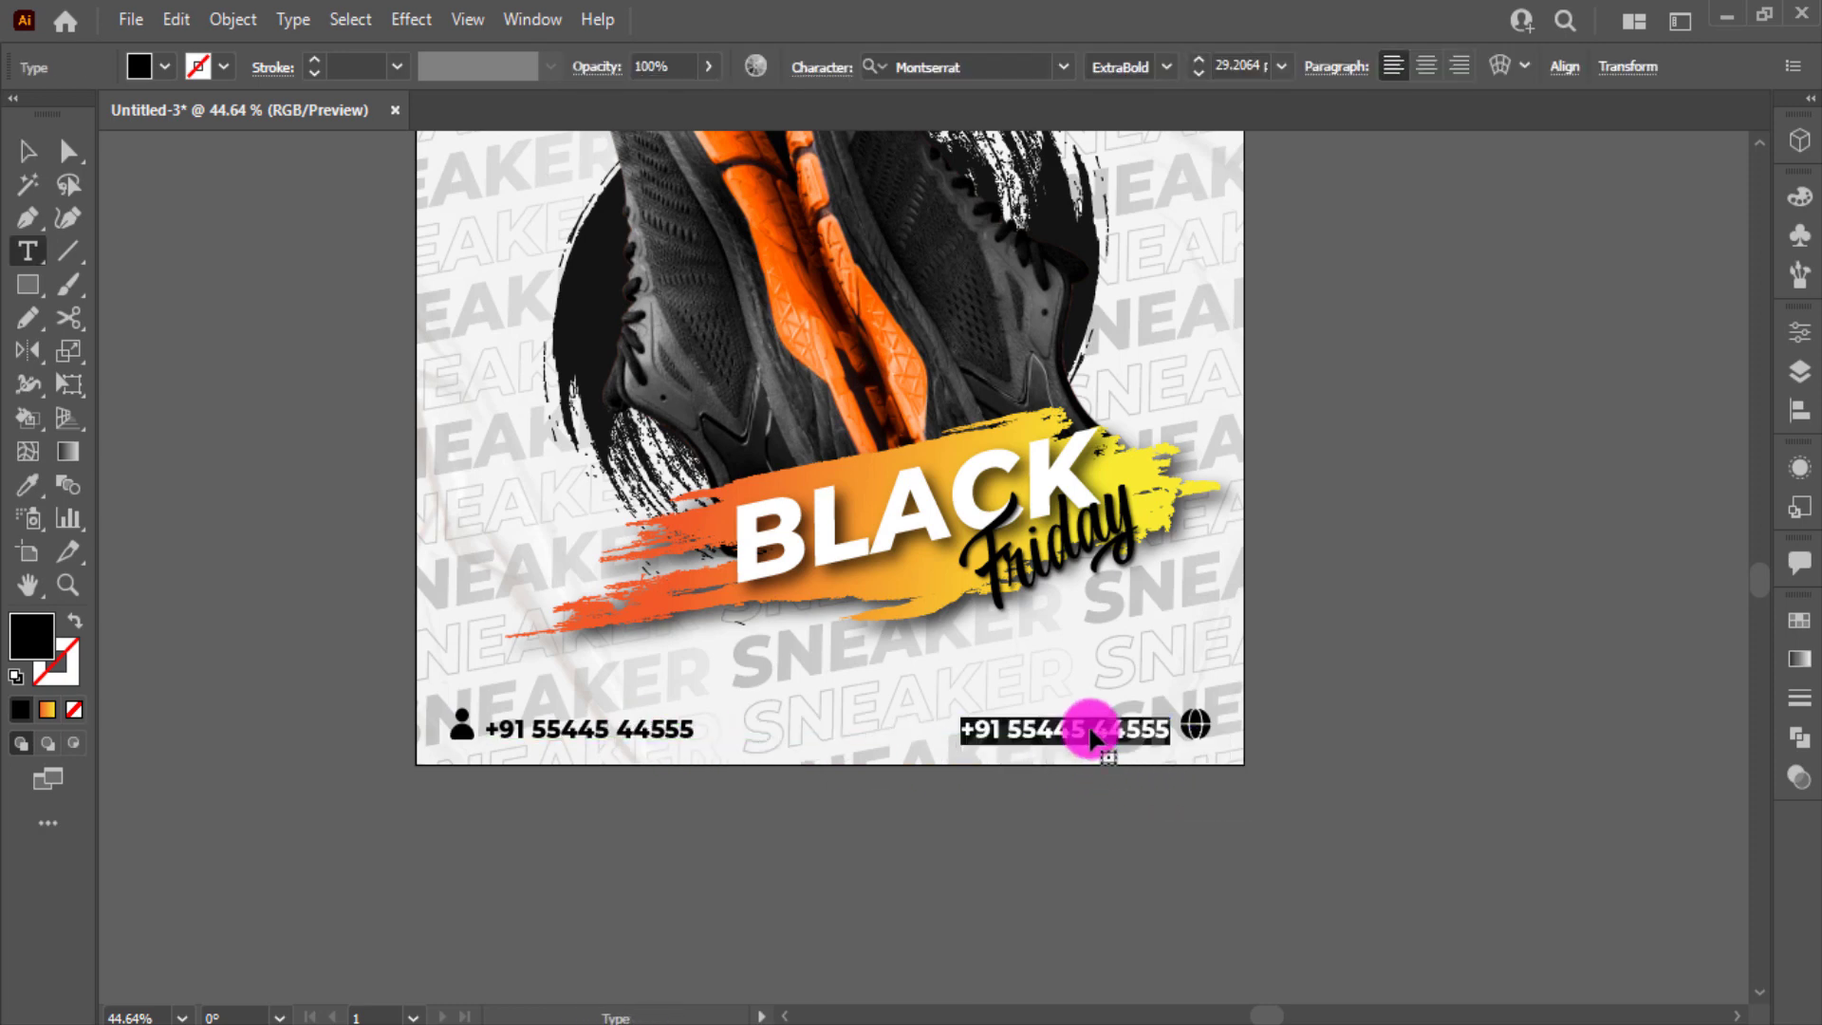
type(".you")
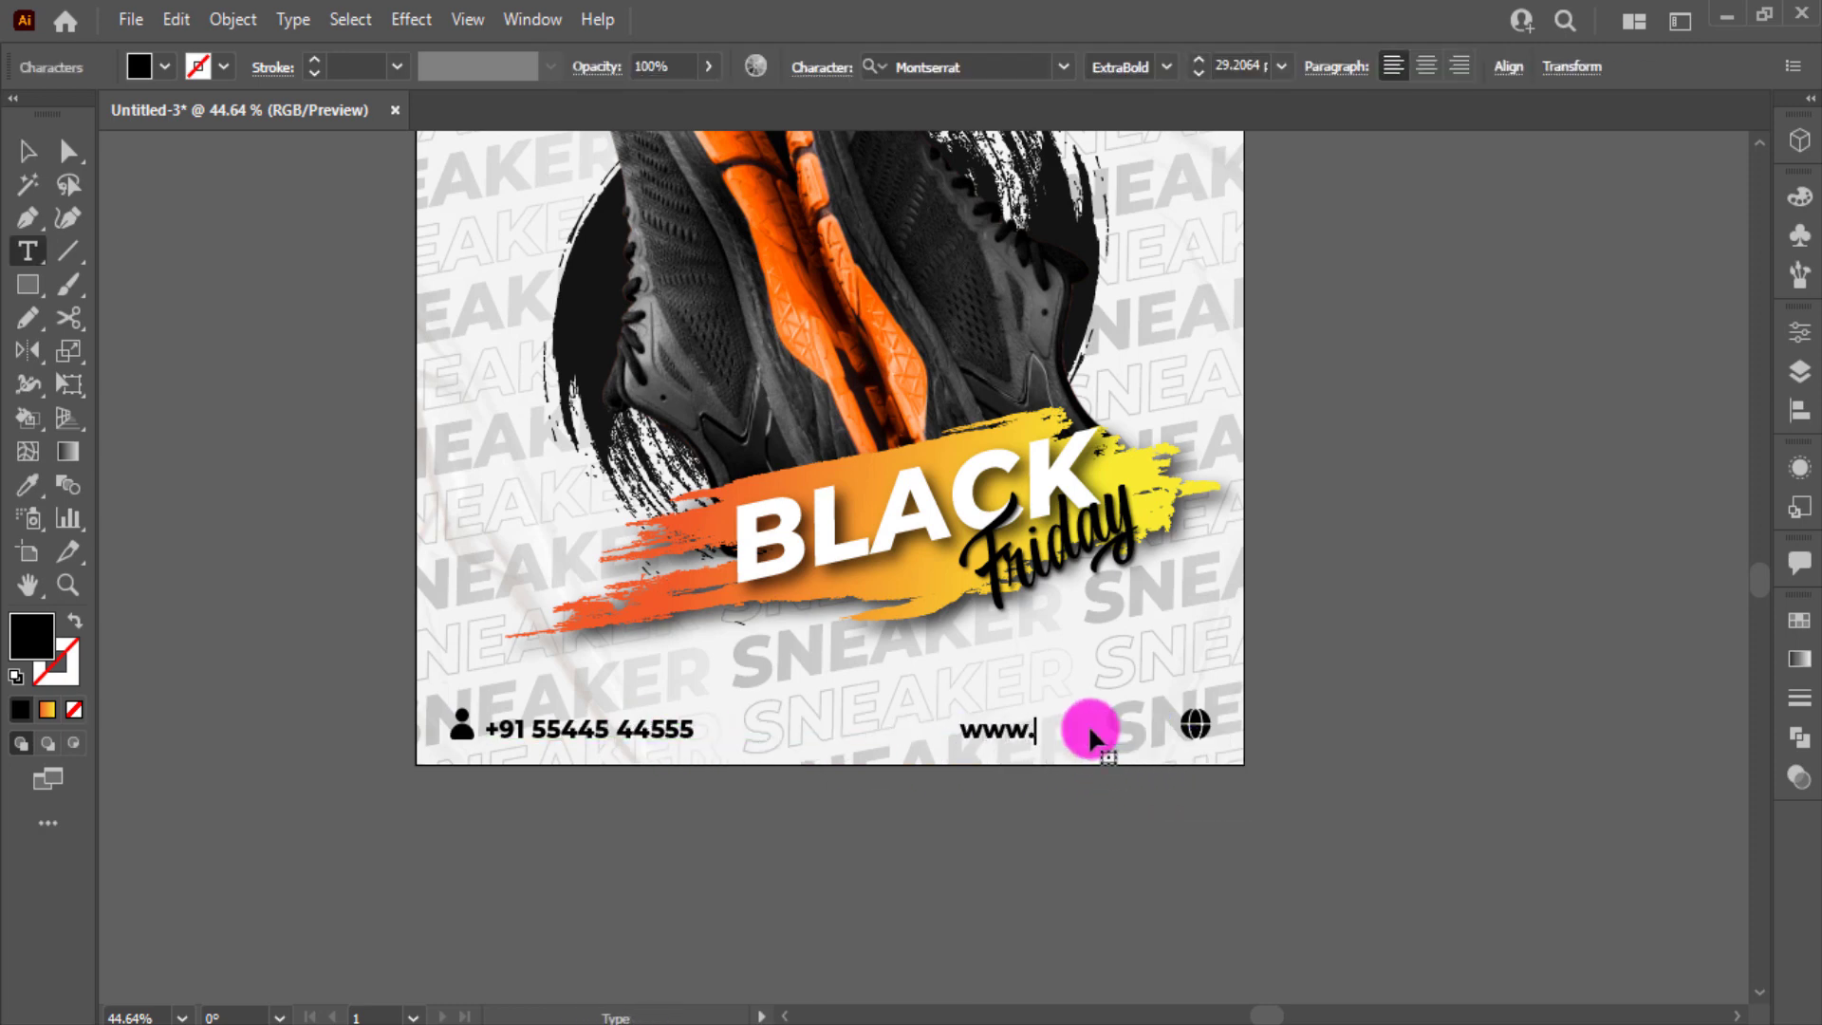
type("rw")
type("eb.com")
left_click(26, 150)
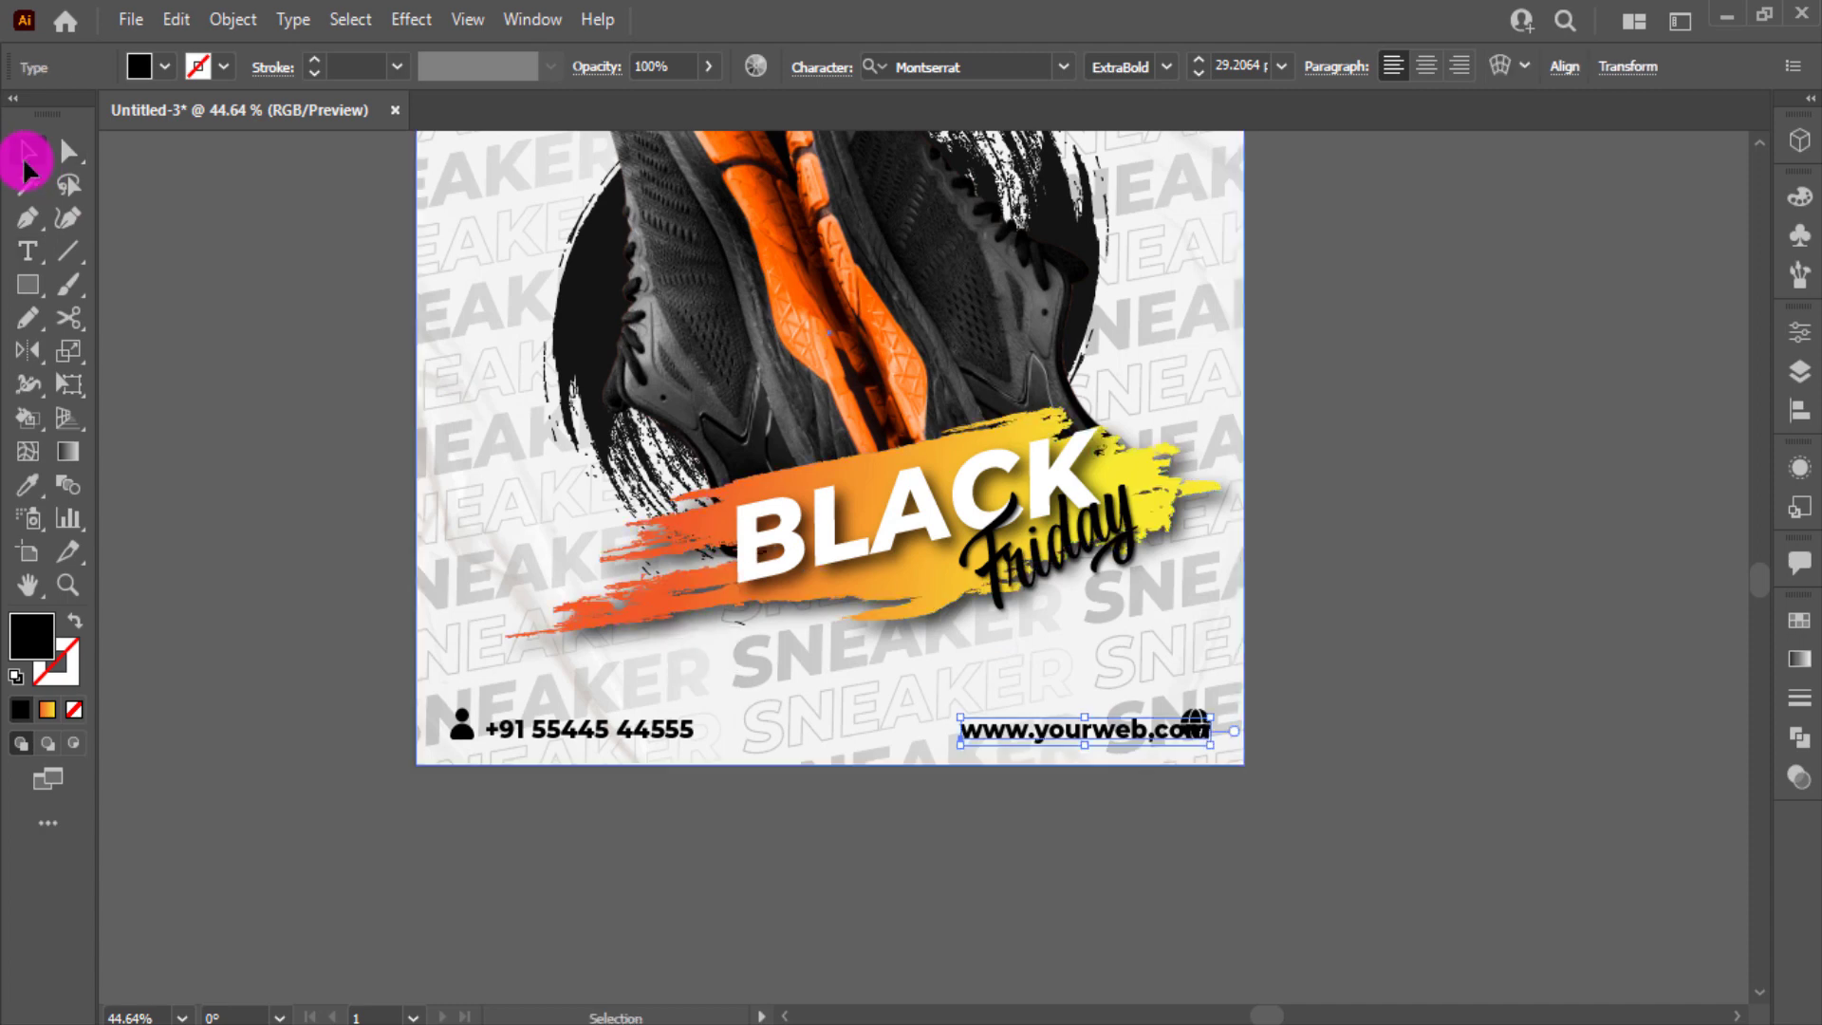
scroll(892, 830, "up", 1)
left_click(1254, 685)
left_click_drag(1255, 685, 1210, 685)
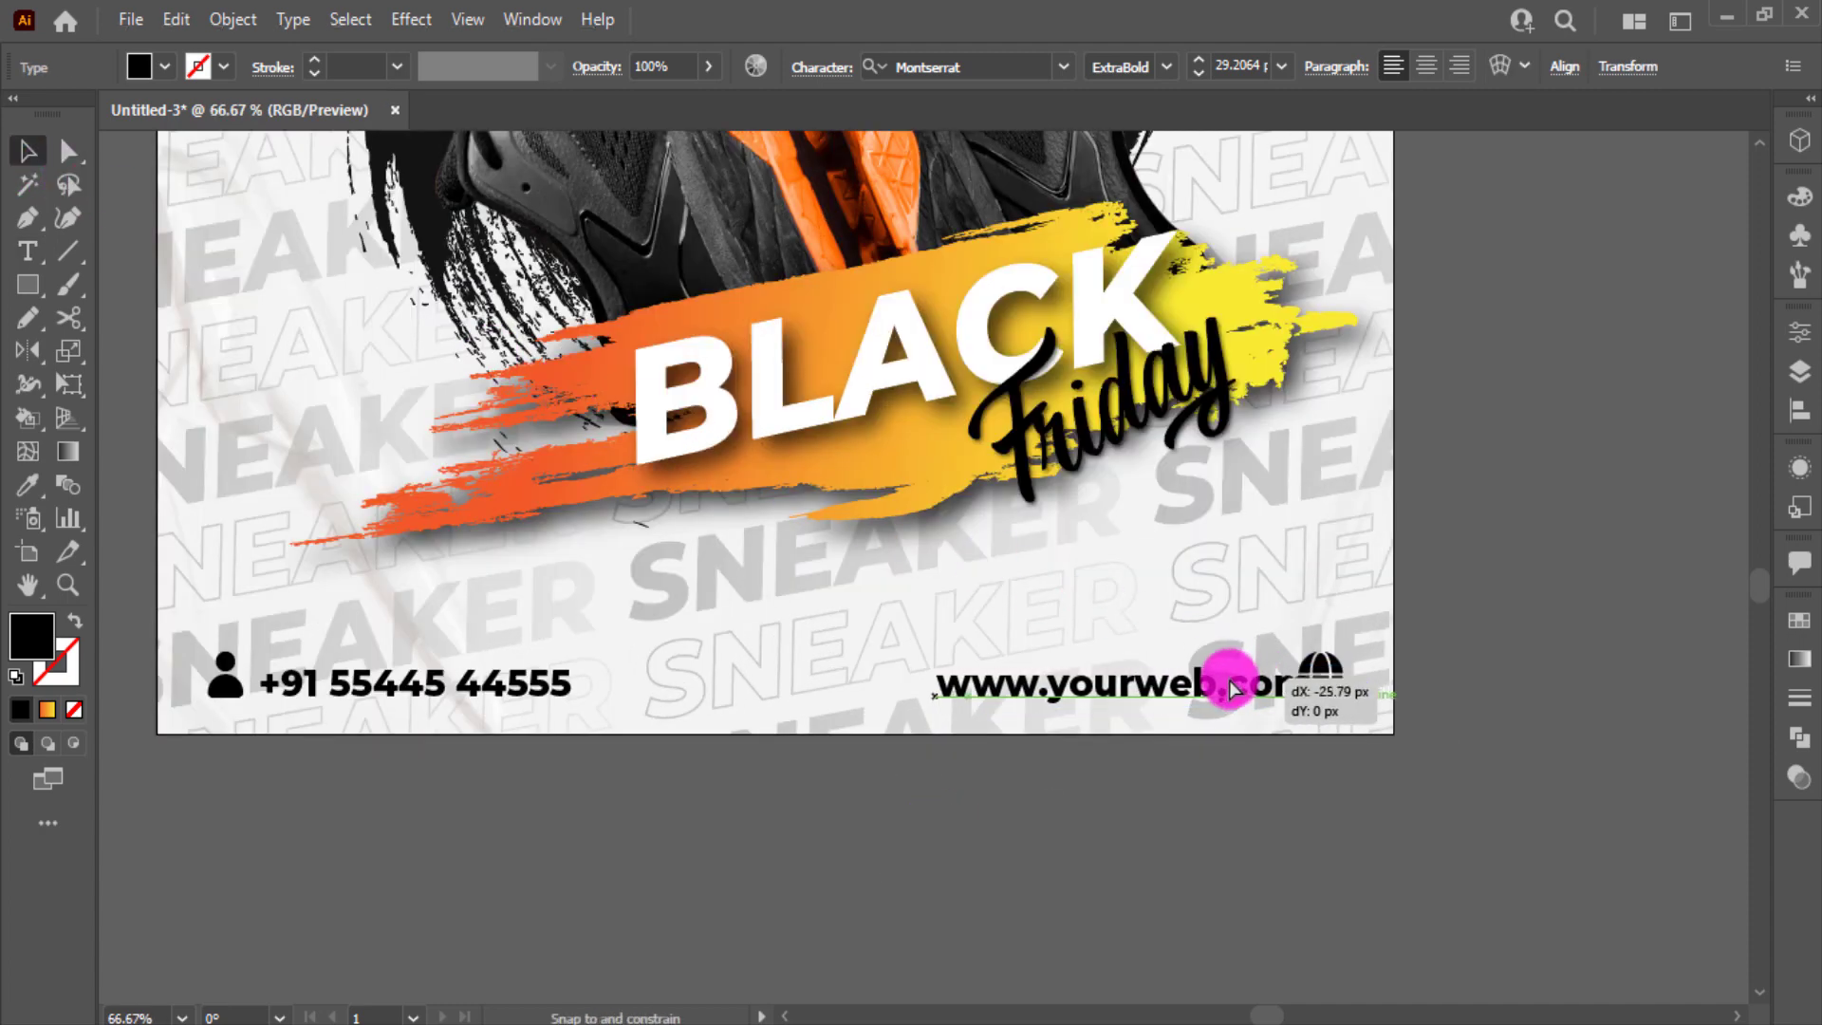
left_click(1554, 754)
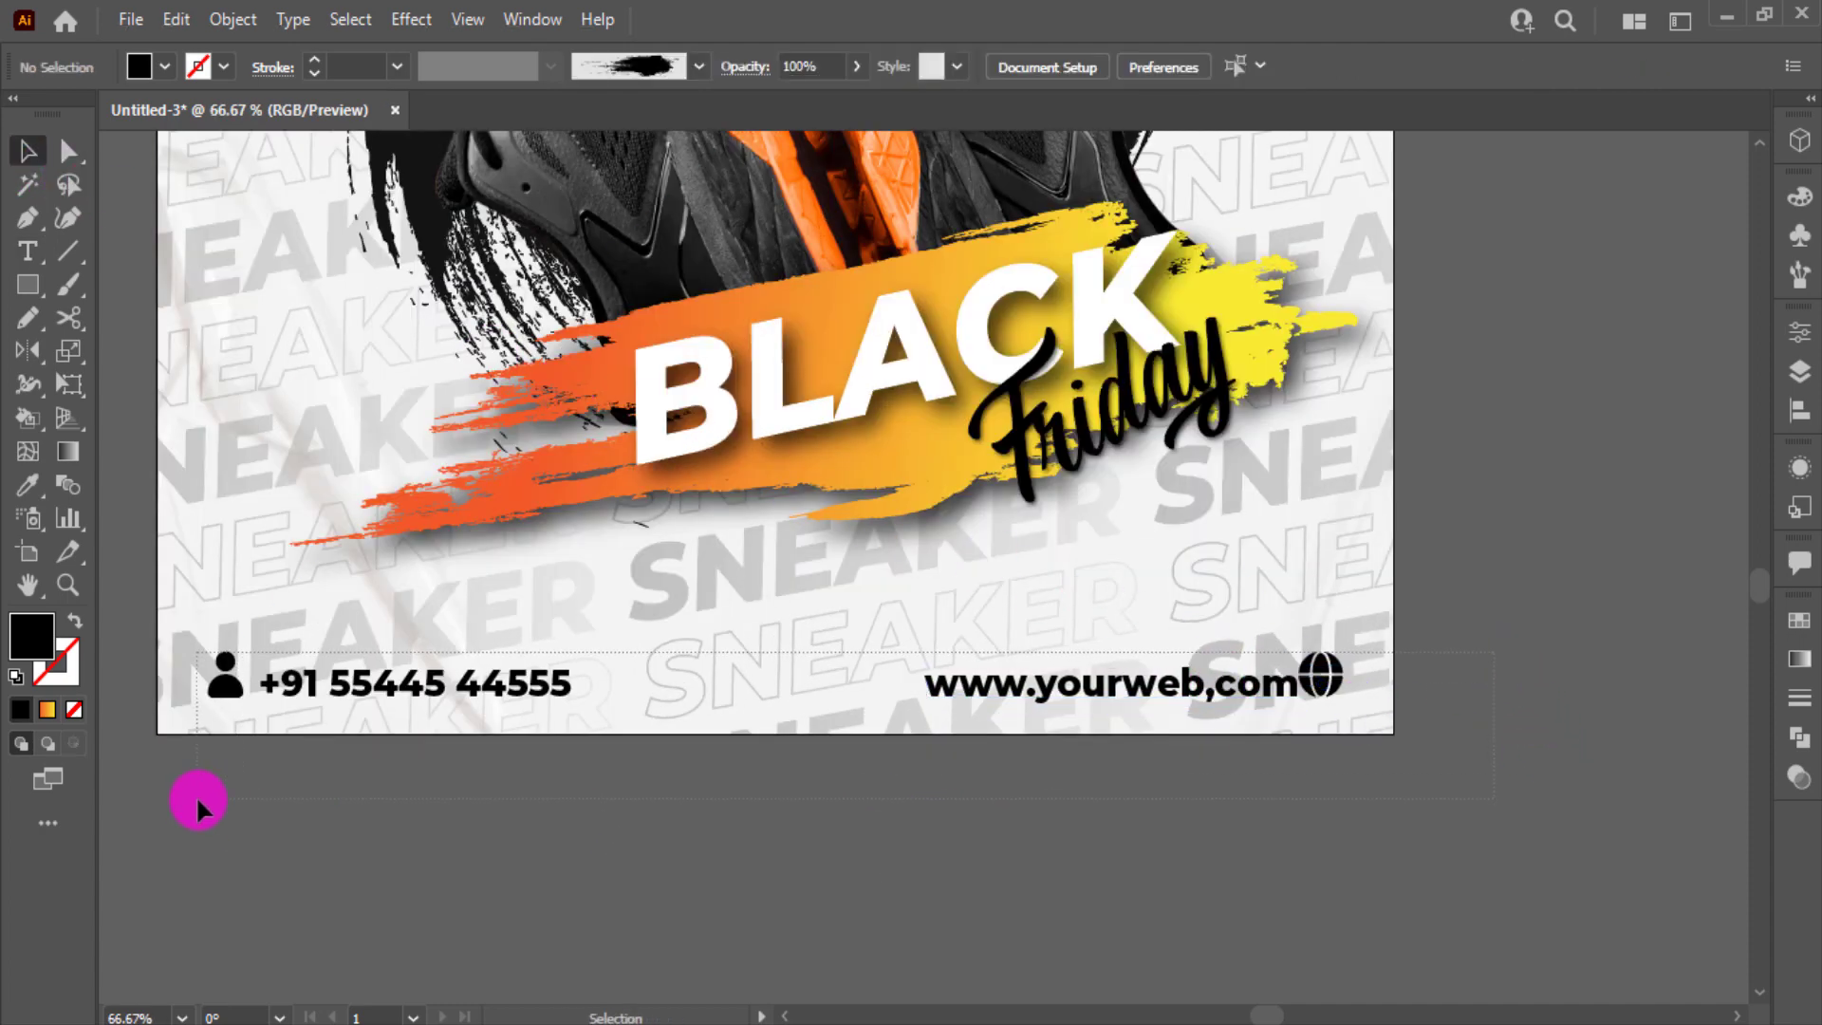
Vertically centre-align the bottom contact row and nudge the web address with its globe icon
left_click_drag(196, 795, 198, 793)
left_click(1221, 505, "shift")
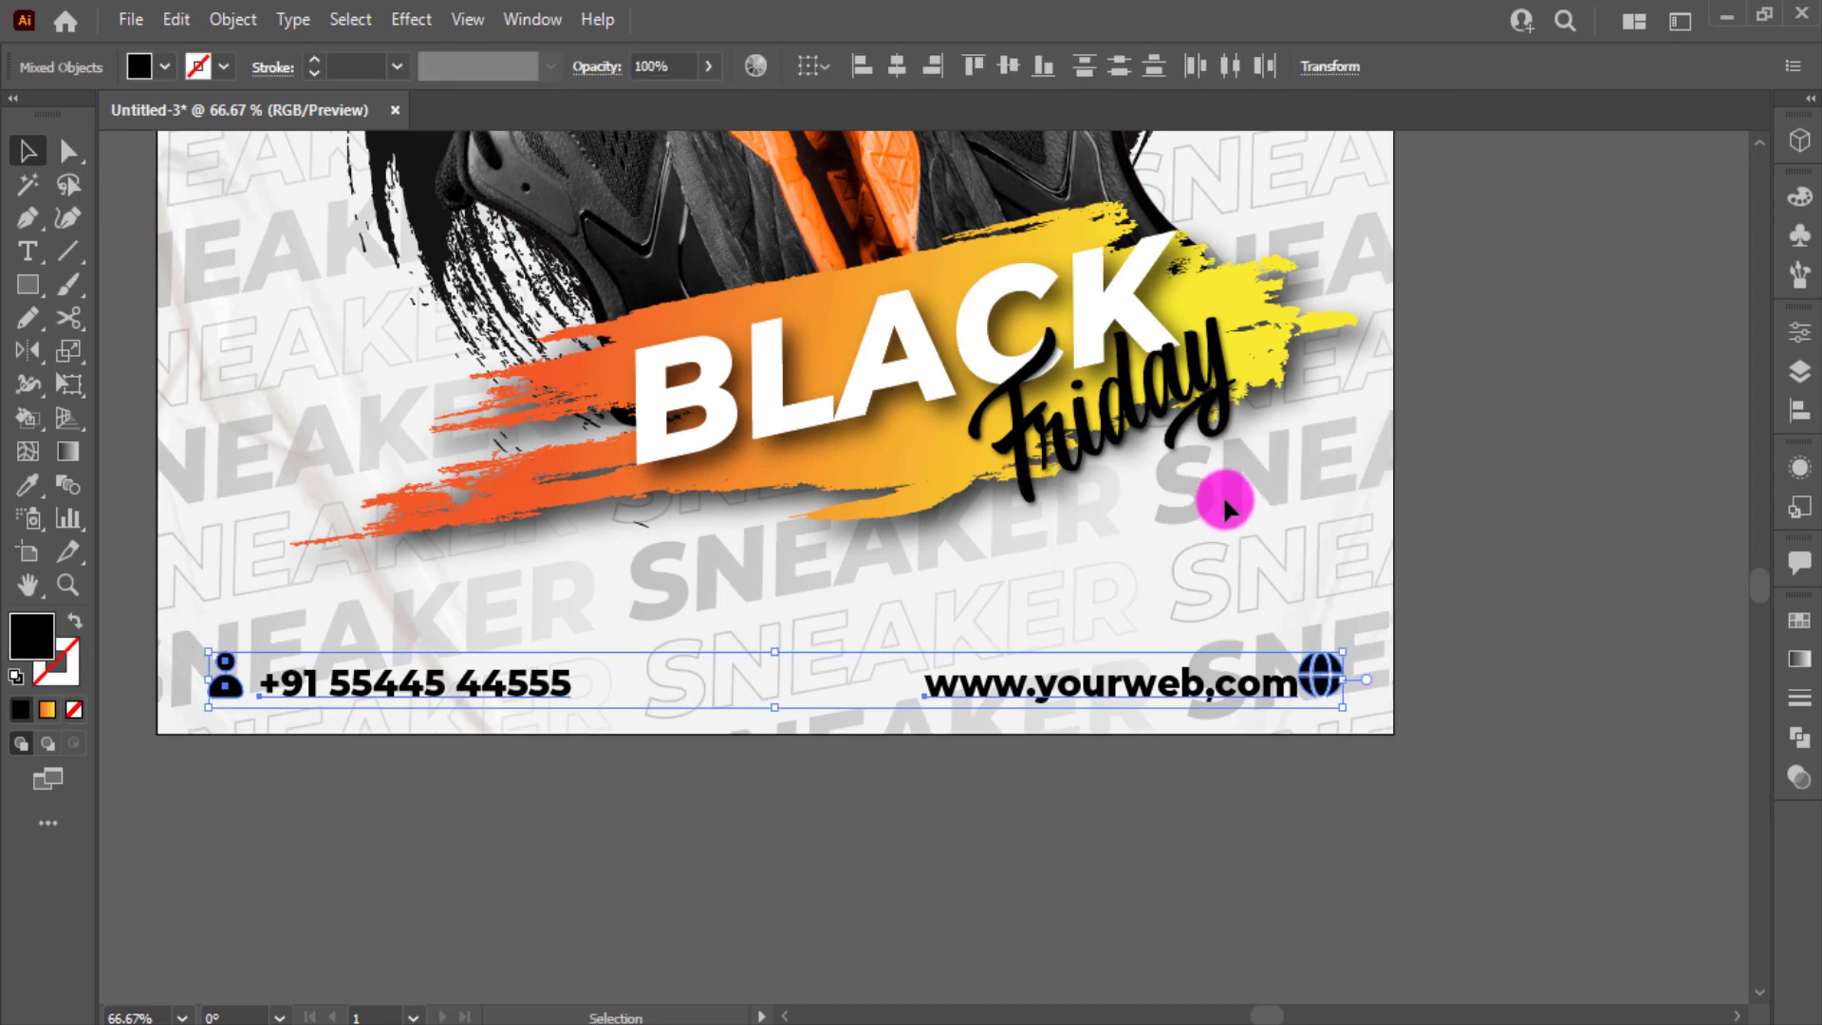
left_click(1010, 76)
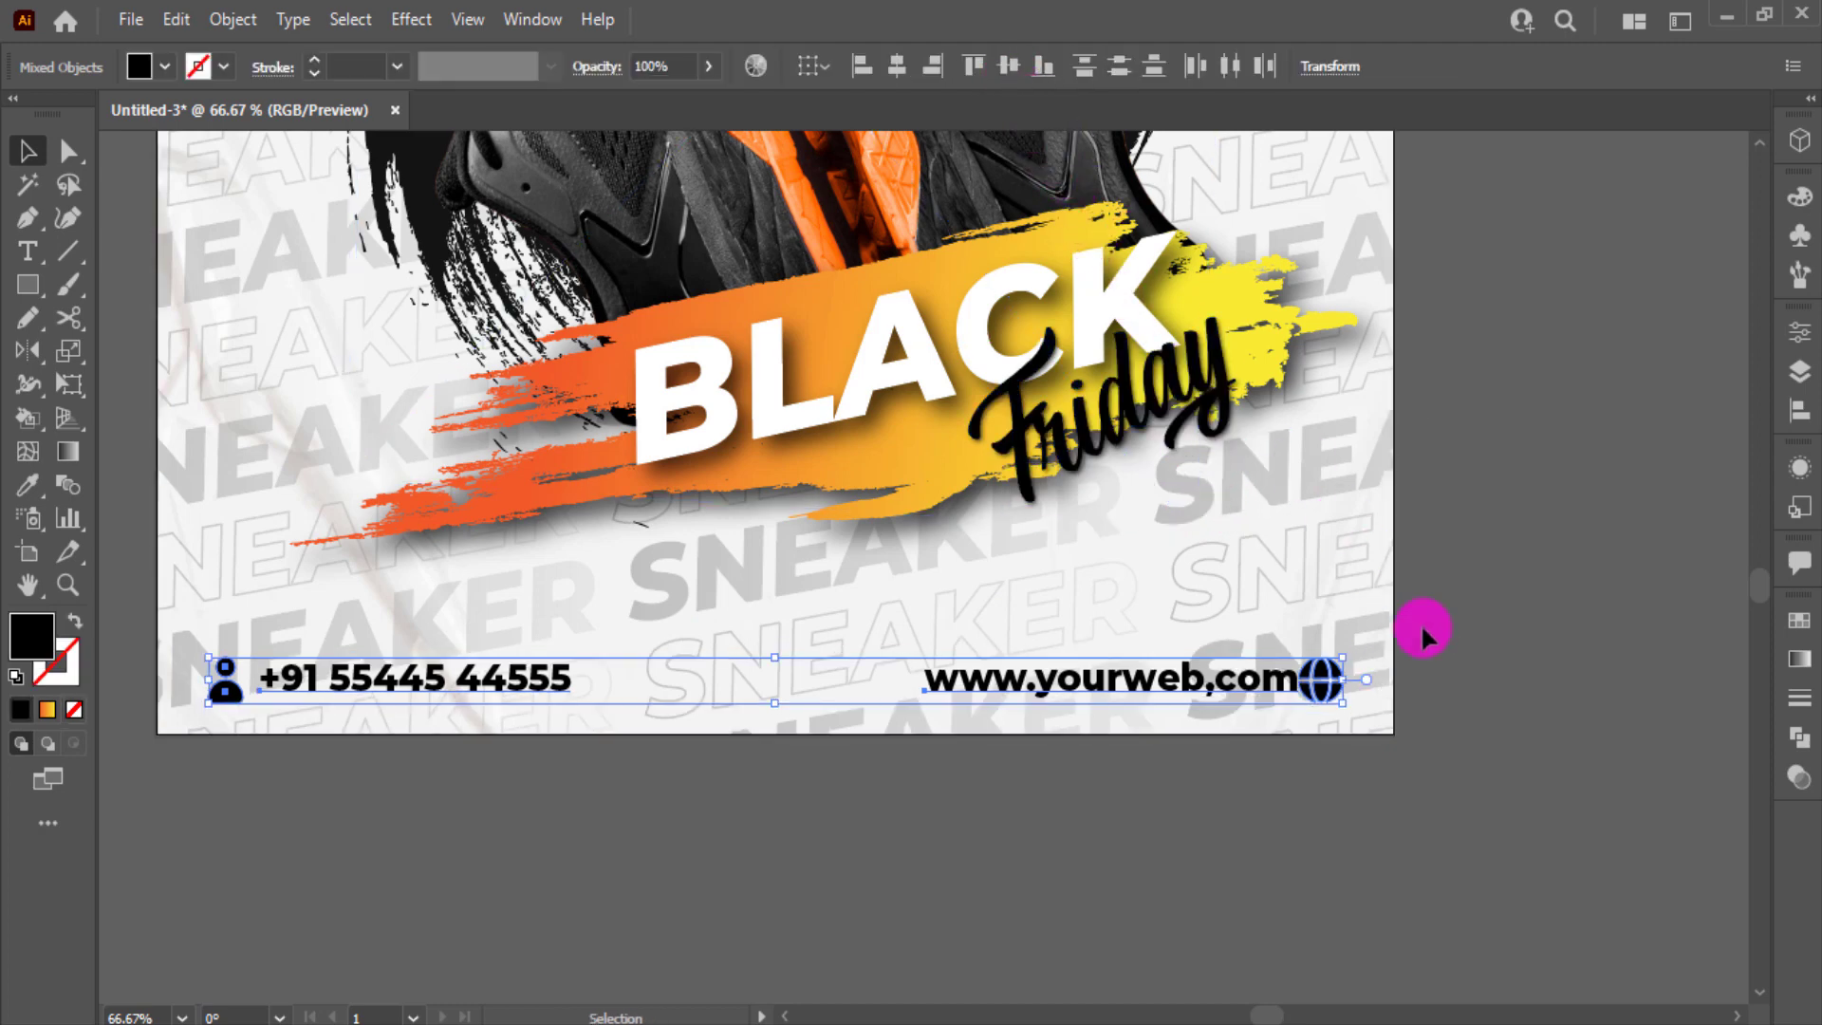
left_click(1460, 676)
left_click_drag(1295, 697, 1324, 698)
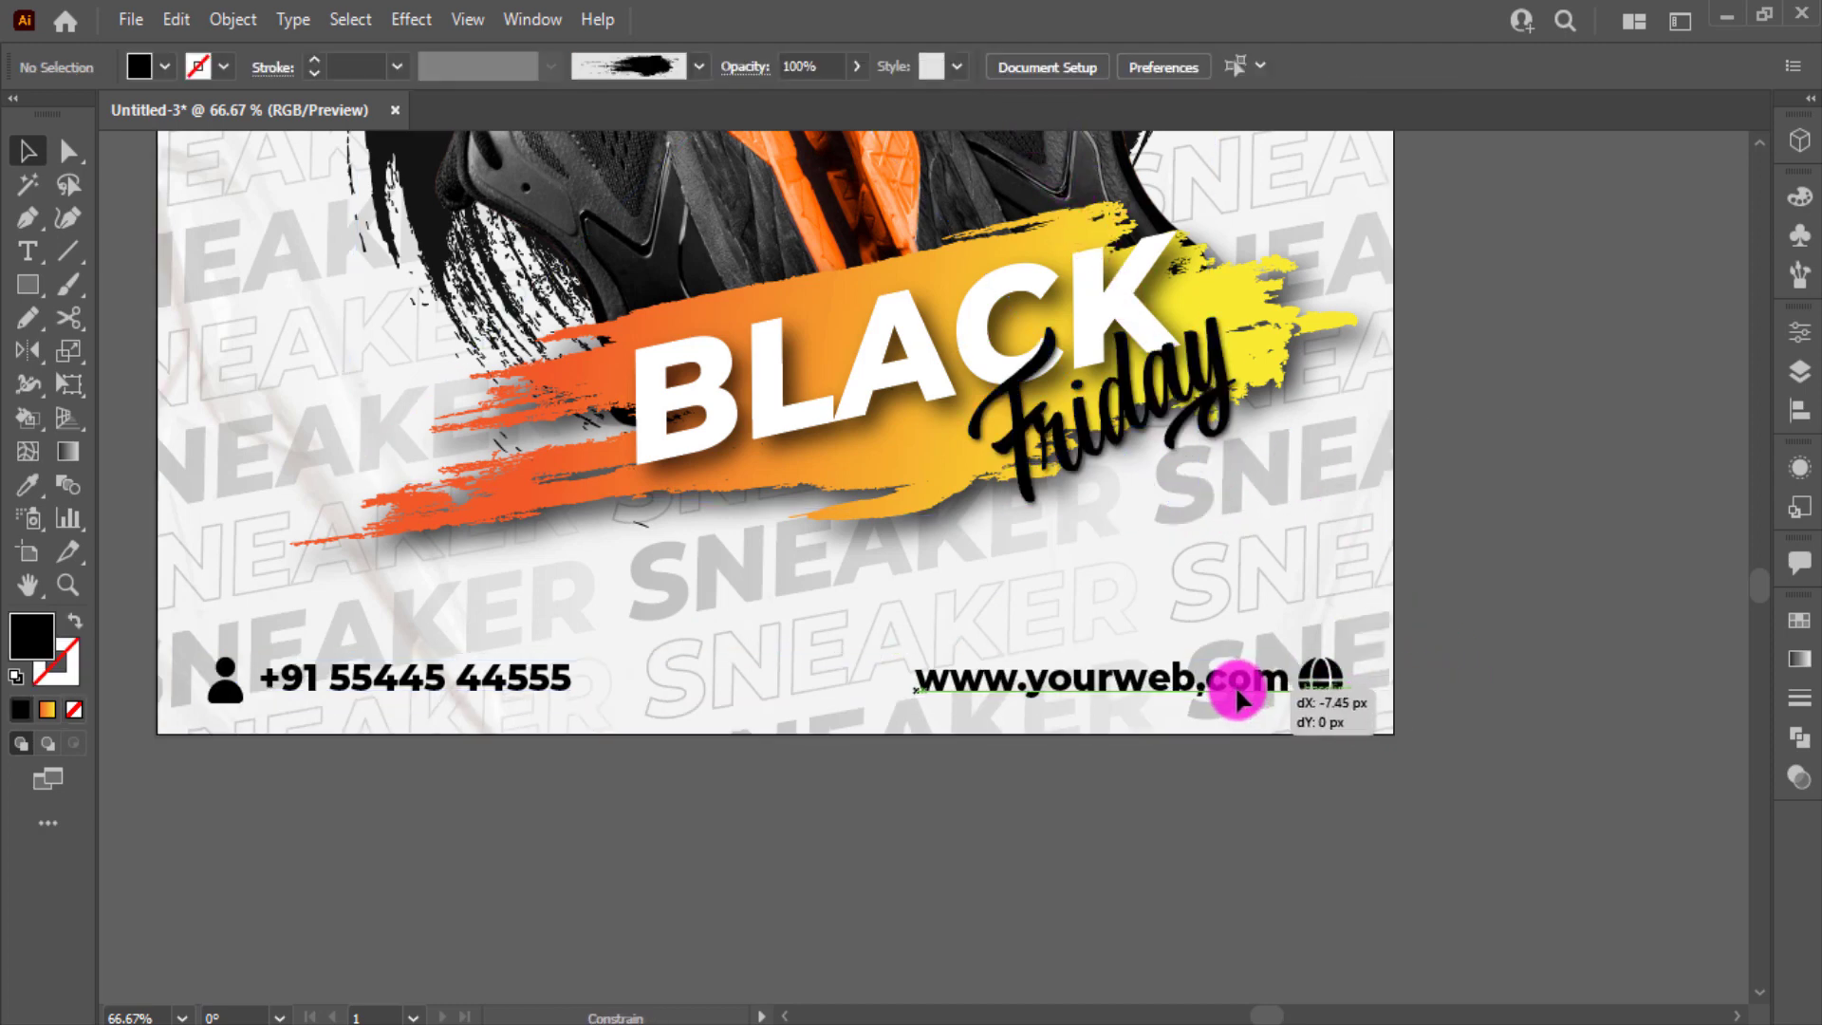
left_click(1325, 697, "shift")
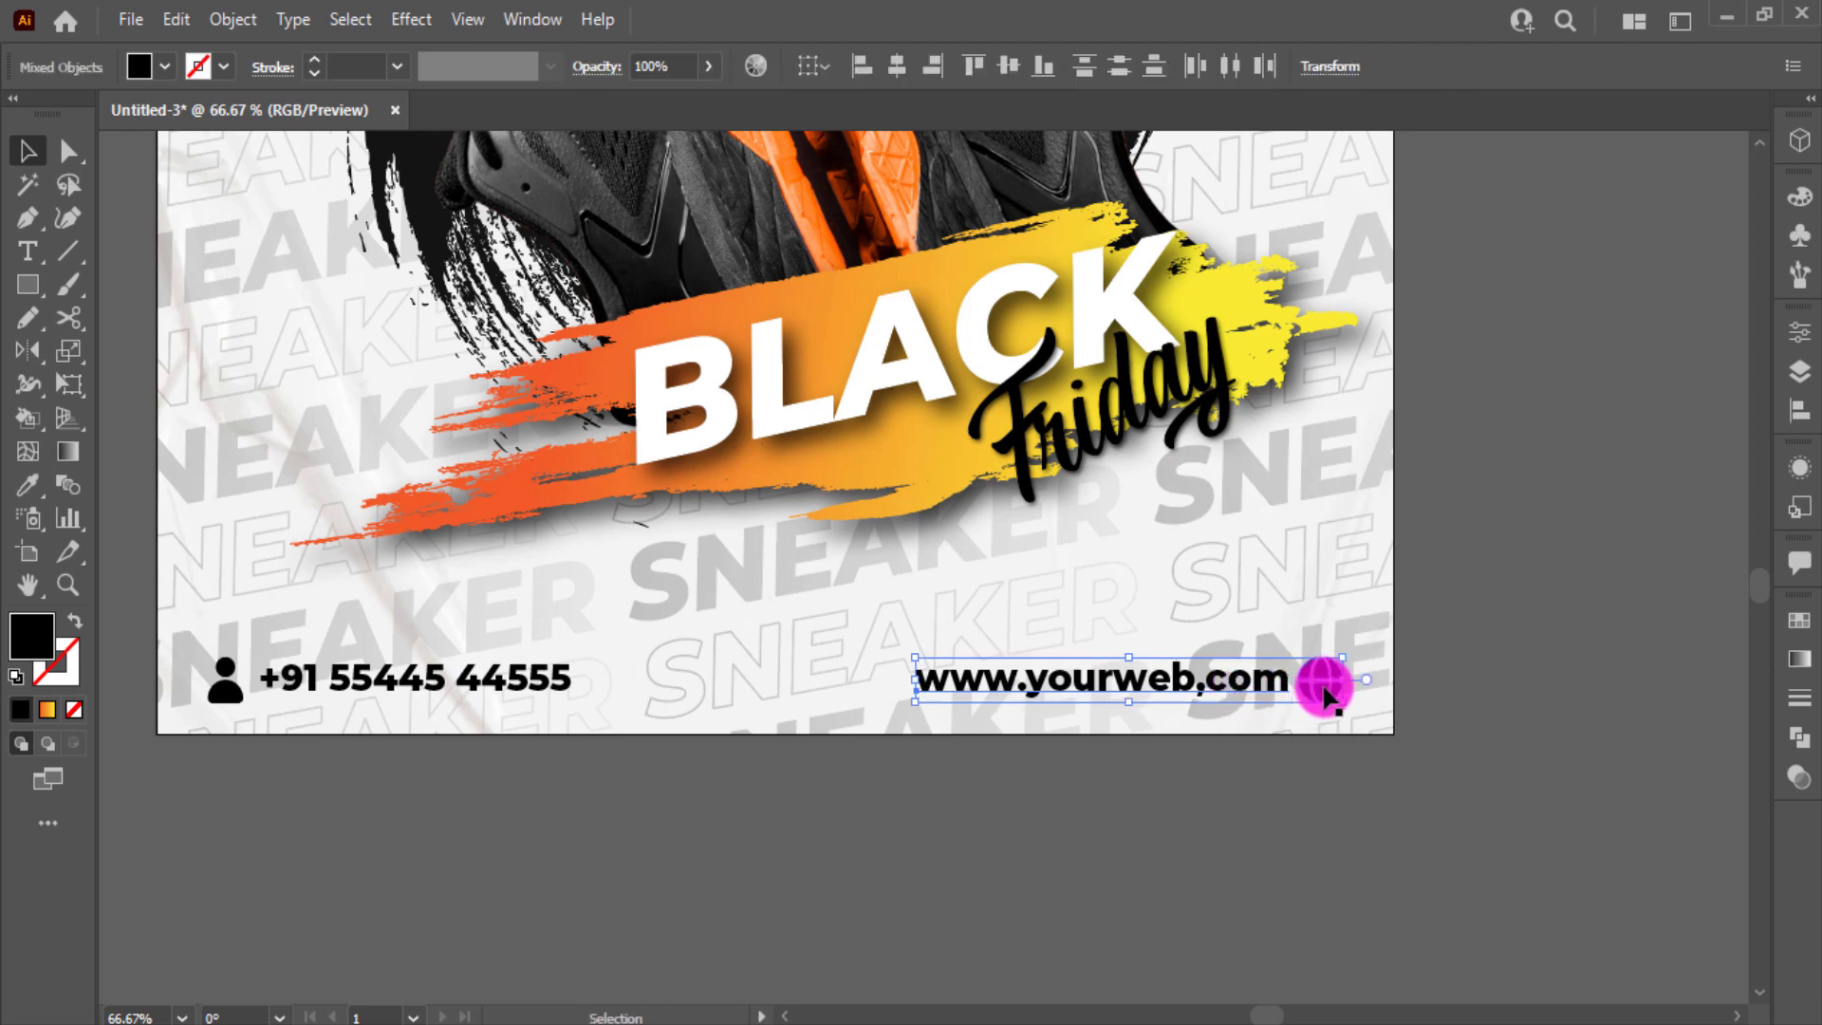
key("Right")
key("Right")
key("Right")
key("Right")
key("Right")
key("Right")
key("Right")
key("Right")
key("Right")
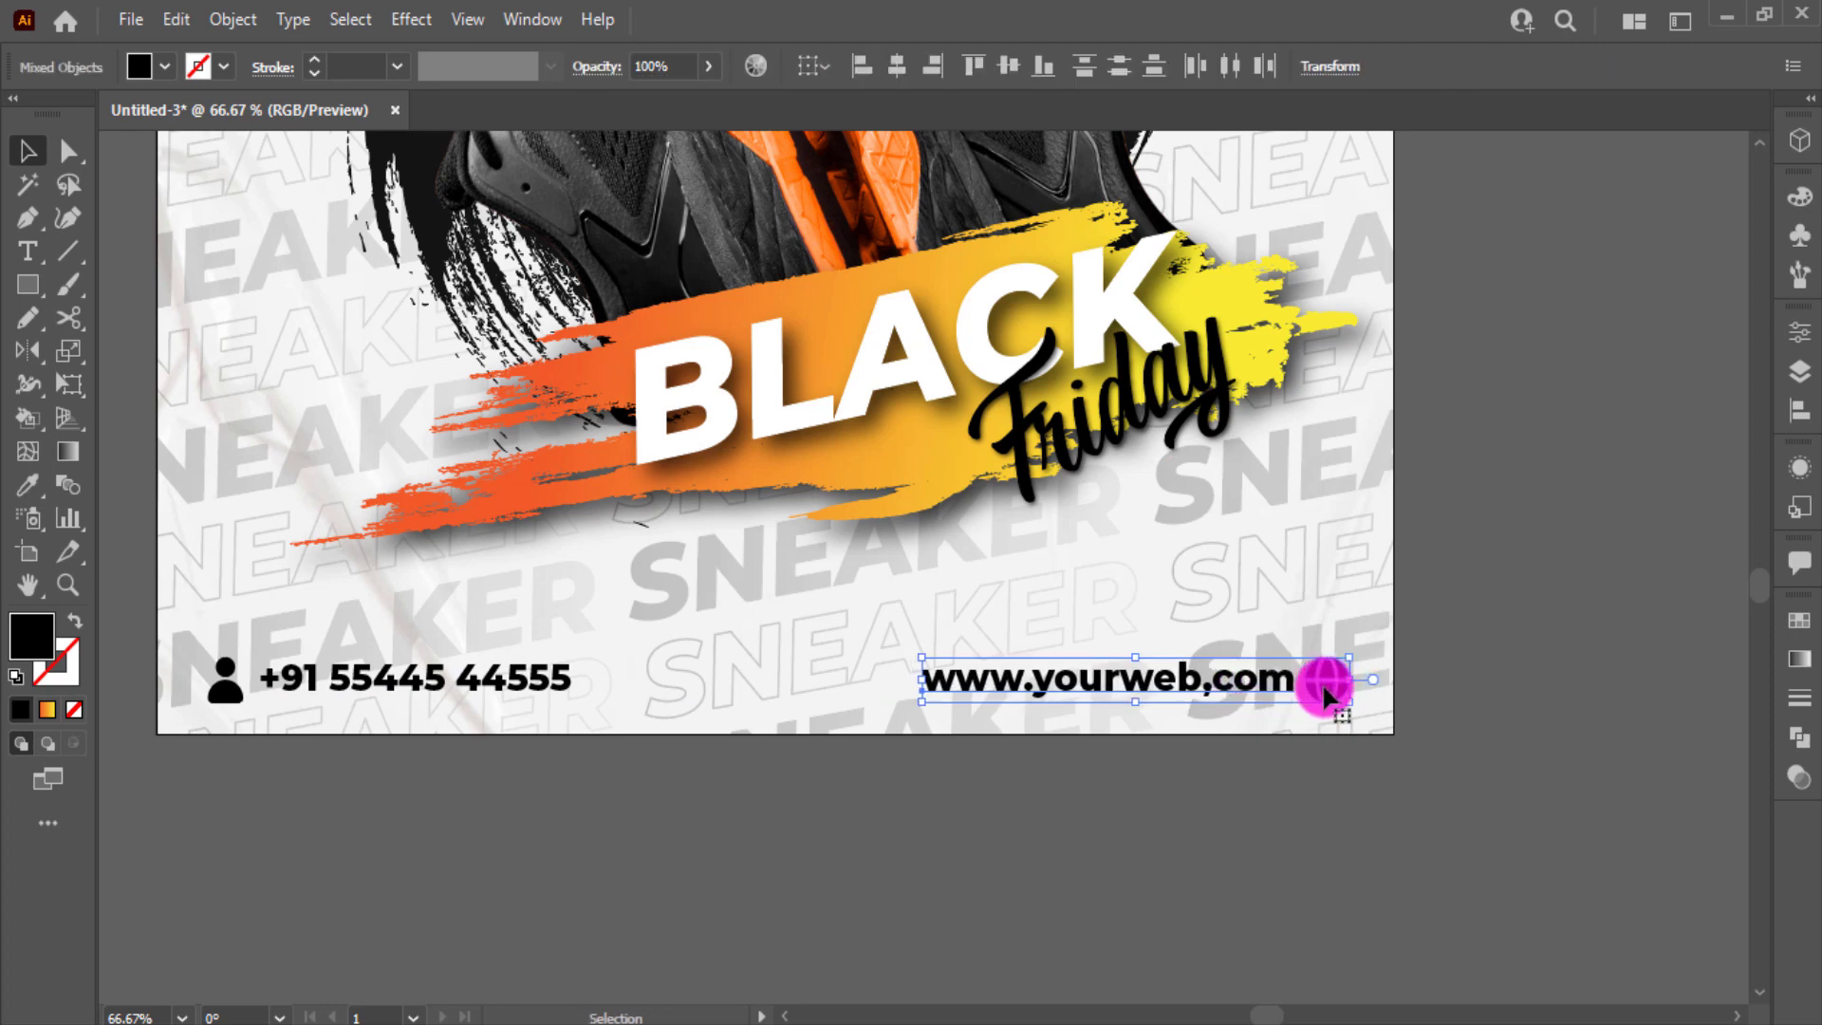
Move the person icon next to the phone number and shift both left together
left_click(299, 675)
left_click_drag(307, 701, 309, 703)
left_click(212, 696)
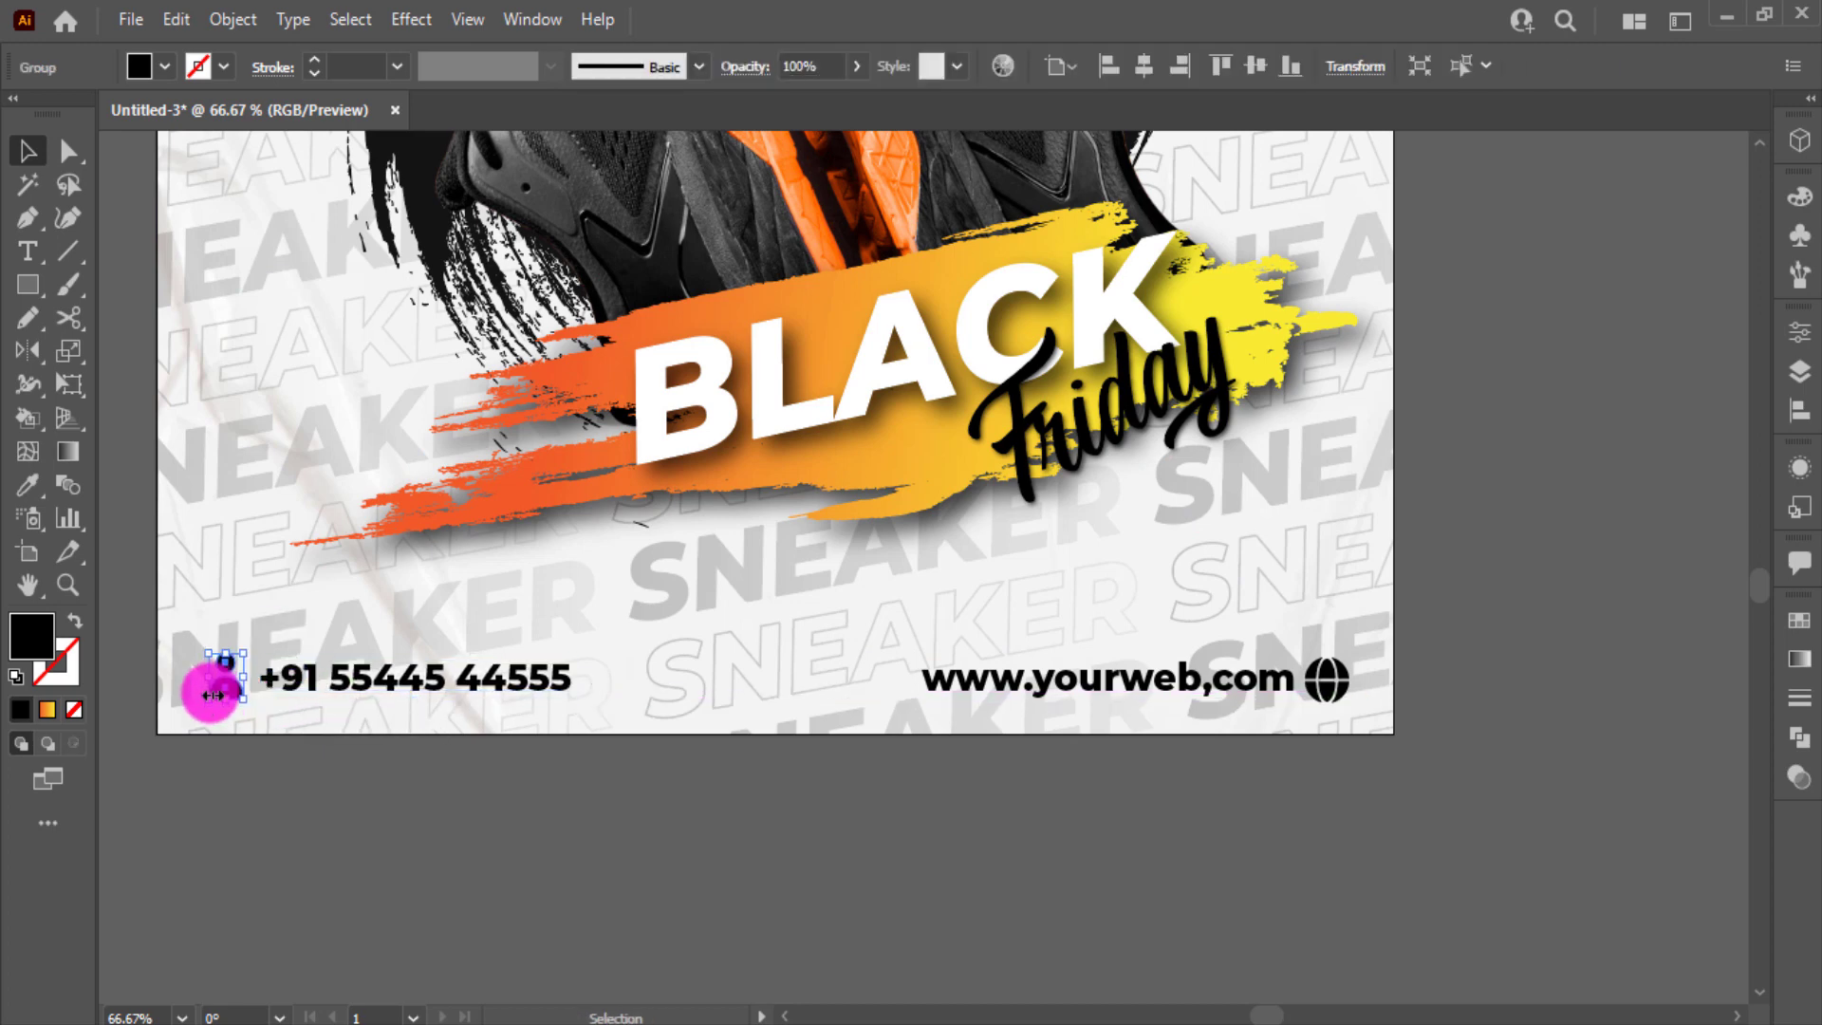
mouse_move(211, 695)
left_mouse_down()
mouse_move(350, 733)
mouse_move(296, 757)
left_mouse_up()
left_click(293, 755)
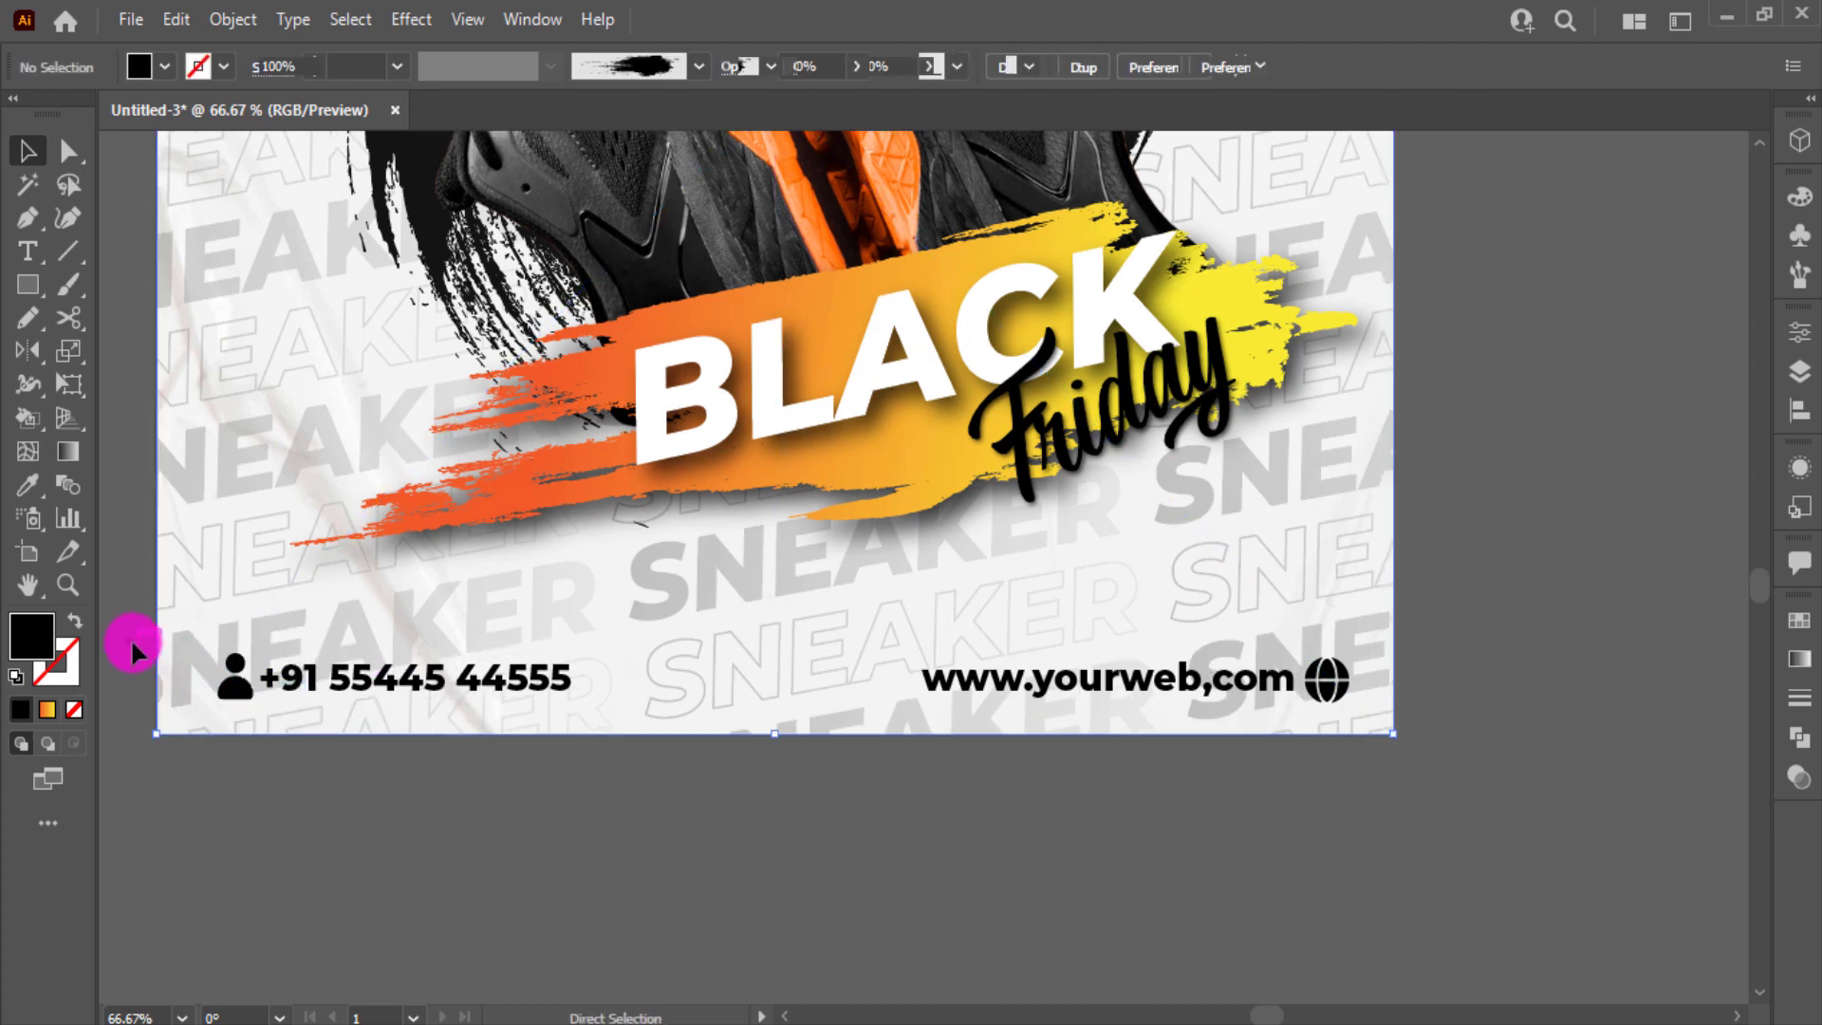
left_click(178, 602)
key("ctrl+shift+a")
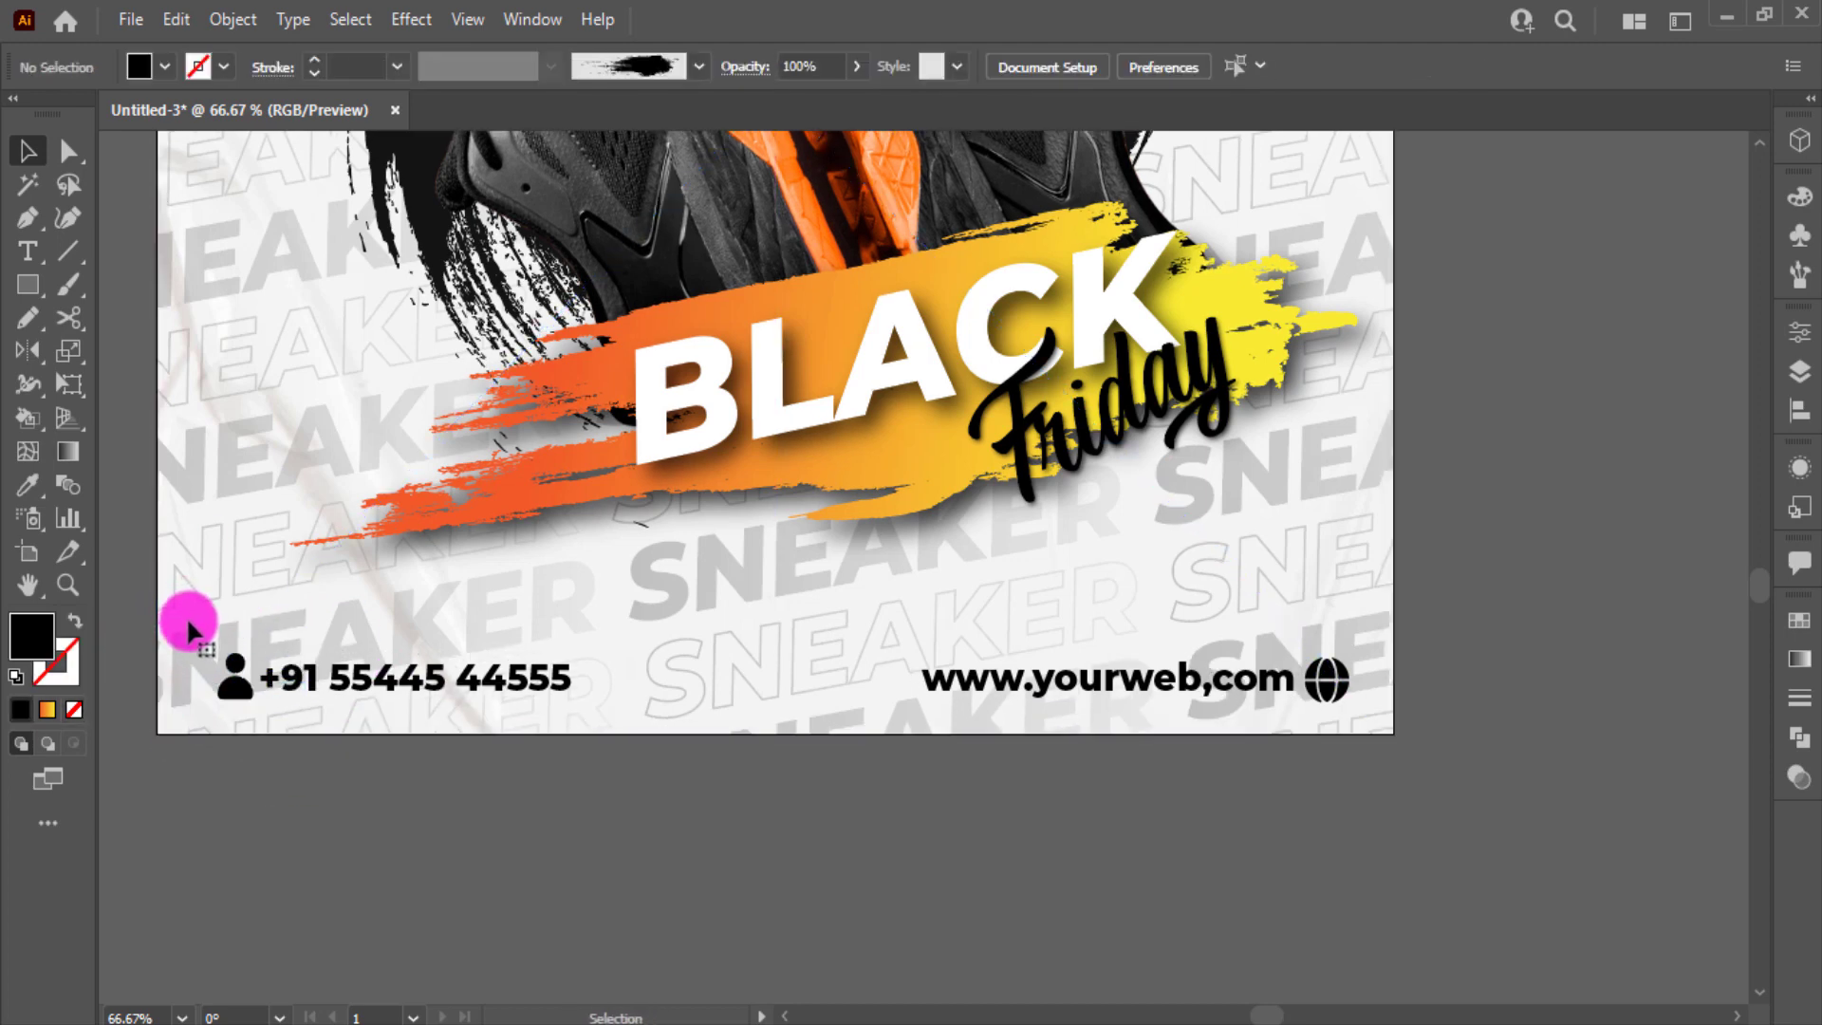
left_click_drag(277, 669, 257, 670)
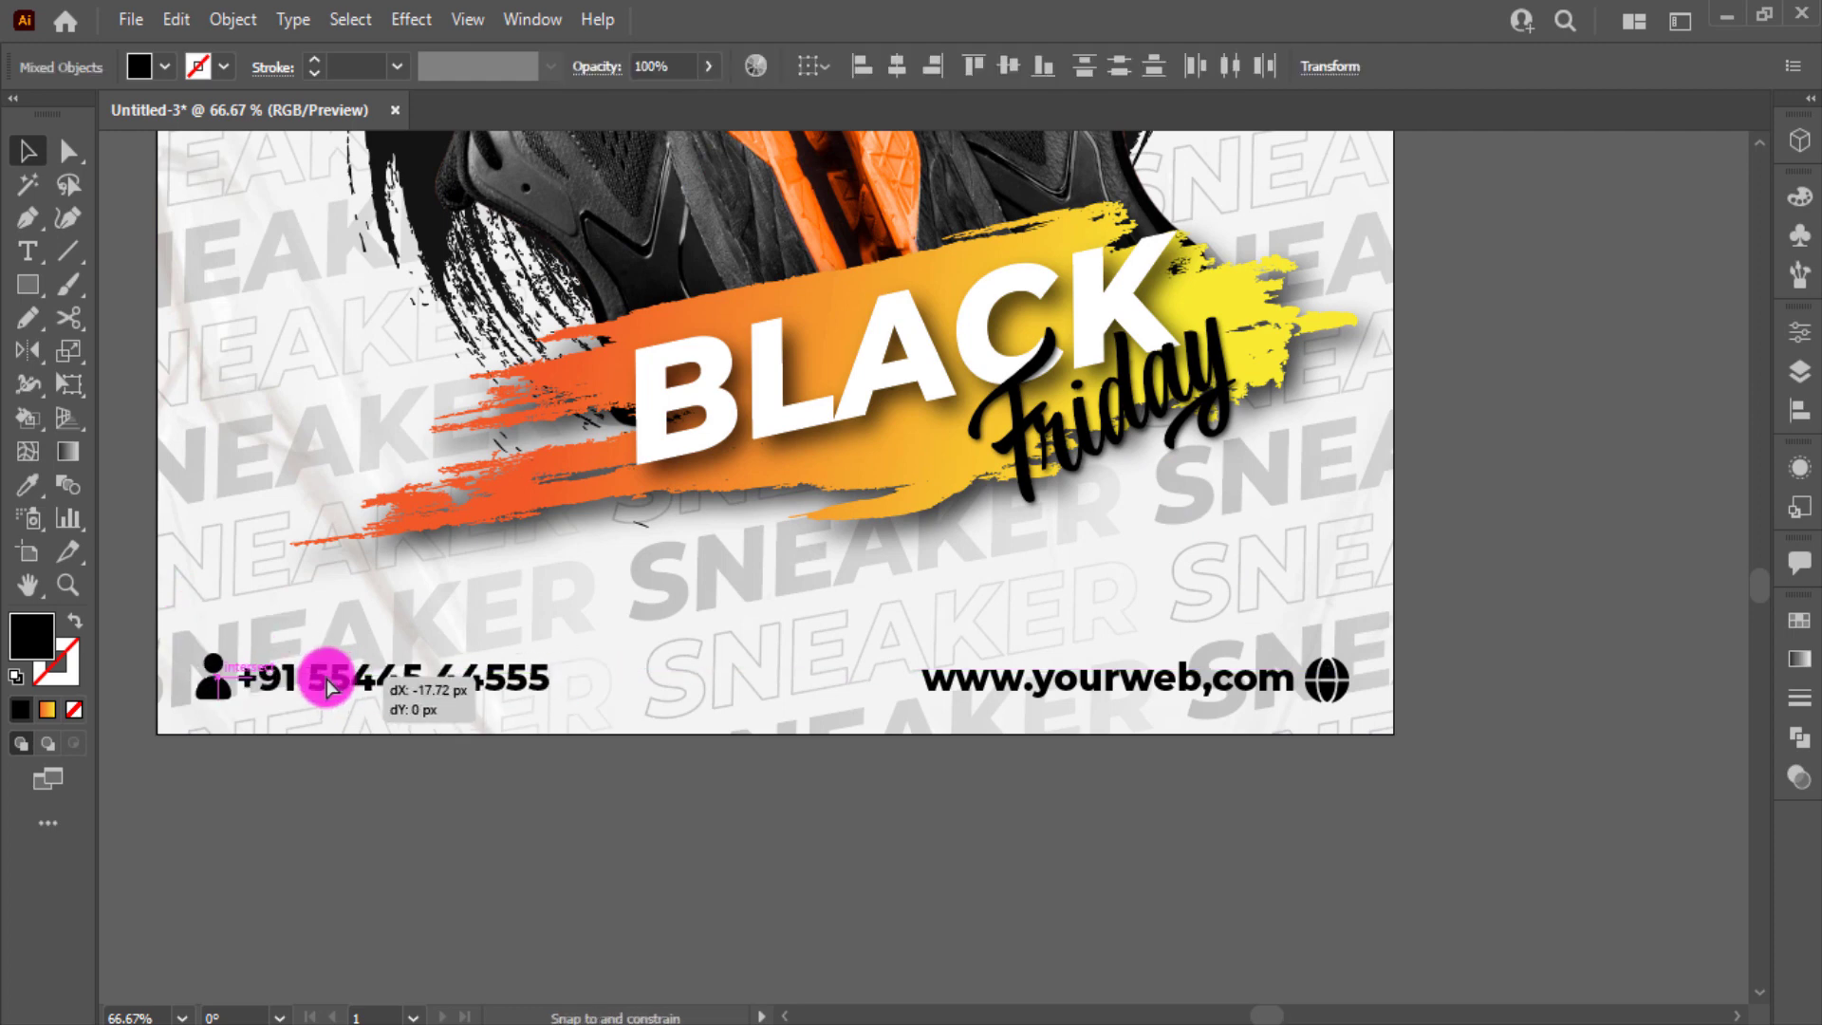
left_click(679, 859)
left_click_drag(443, 748, 1200, 685)
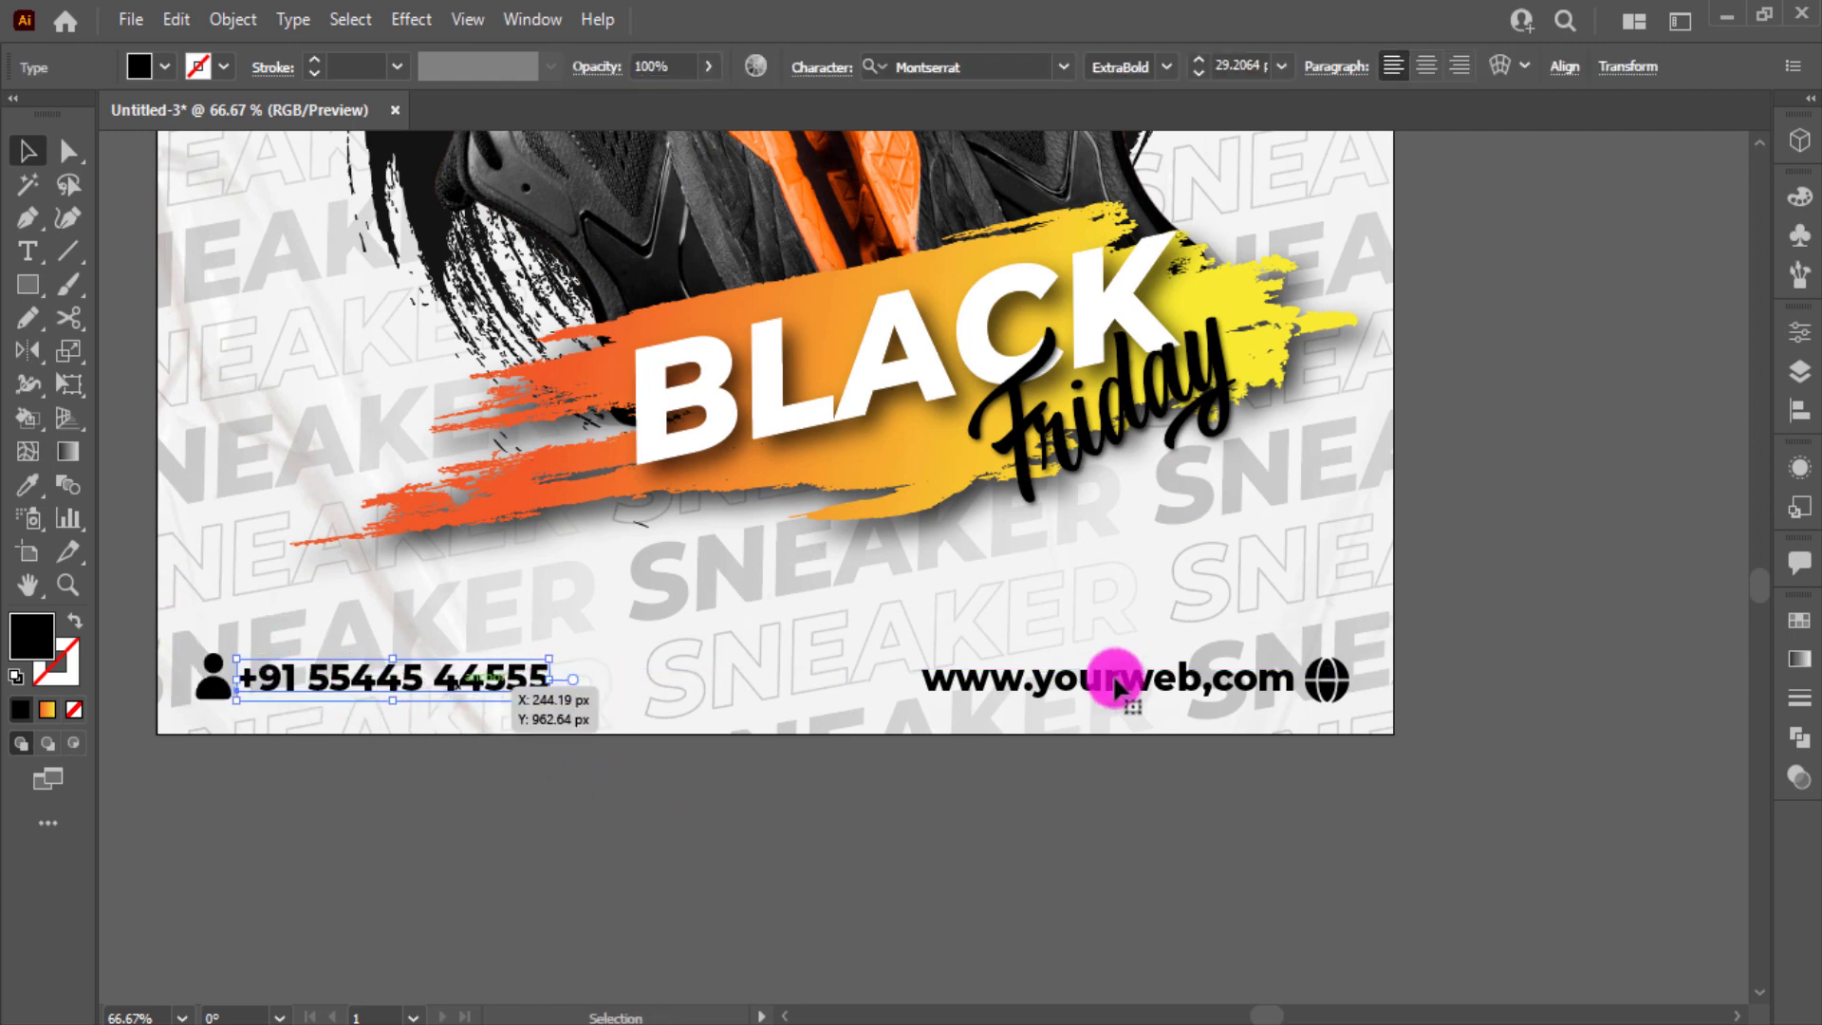
scroll(1233, 59, "down", 2)
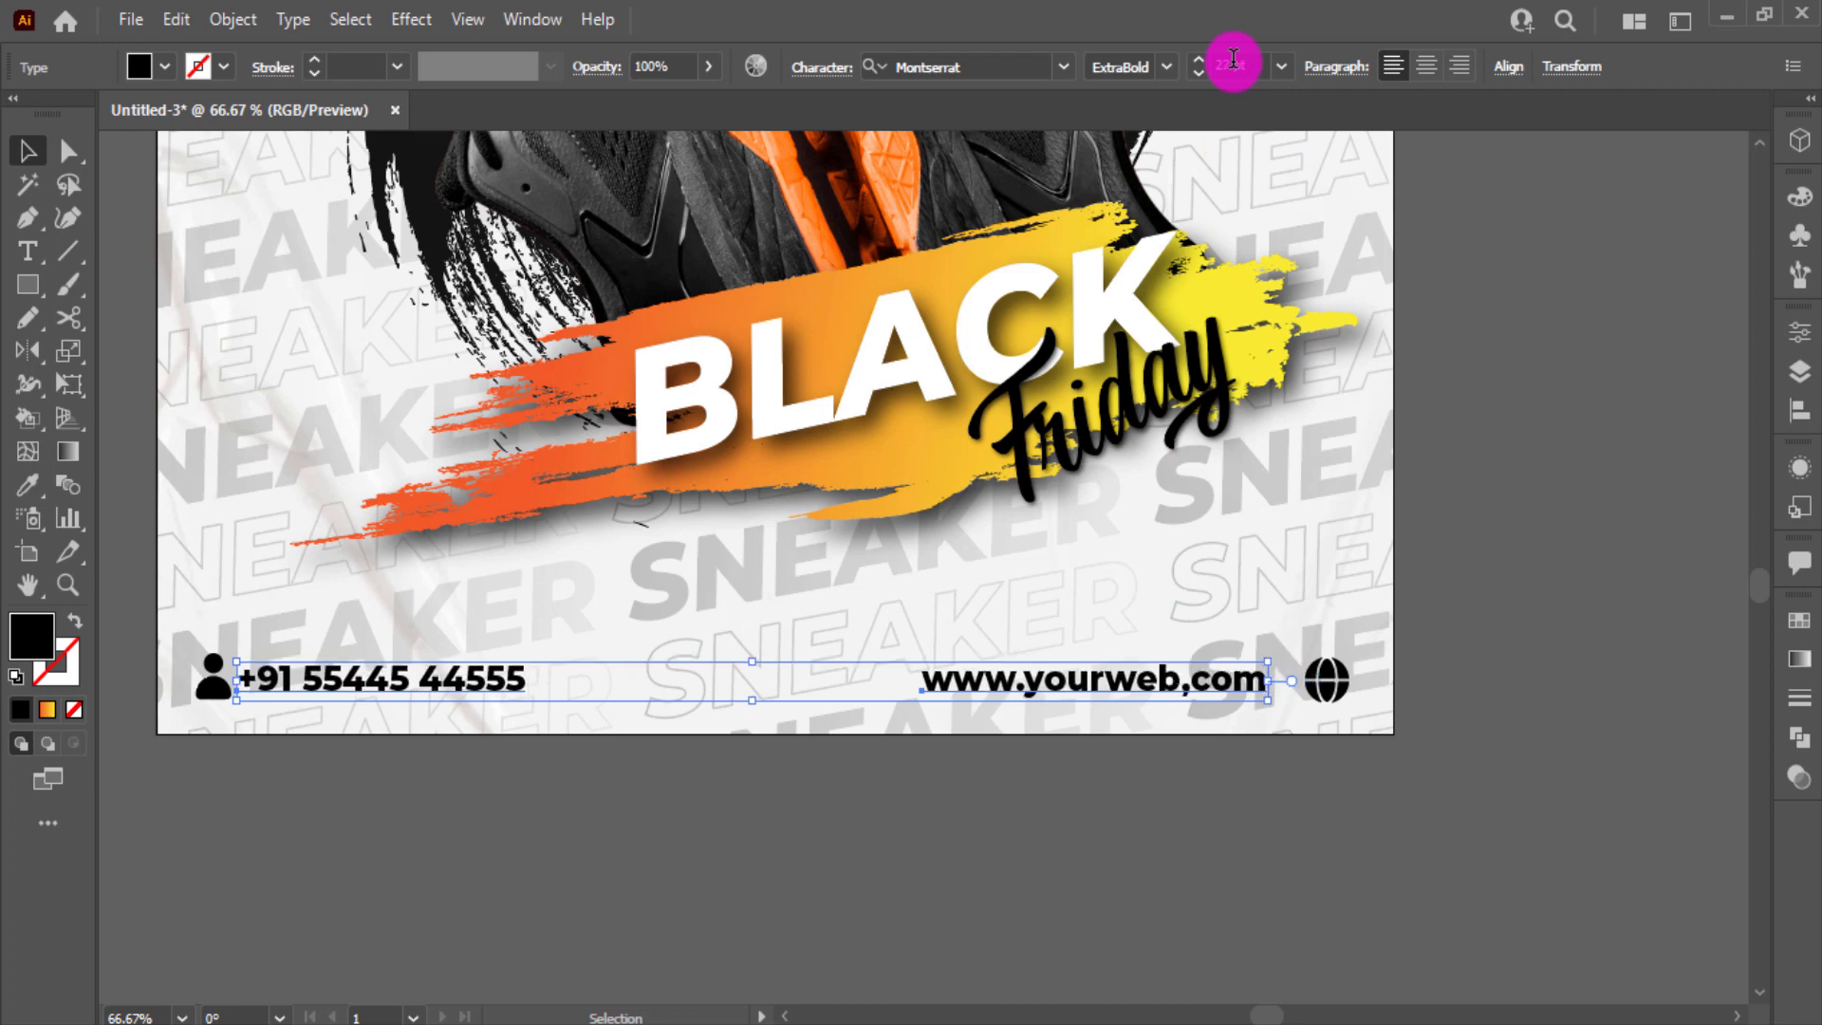
scroll(1233, 59, "down", 1)
scroll(1232, 59, "down", 2)
scroll(1232, 59, "down", 1)
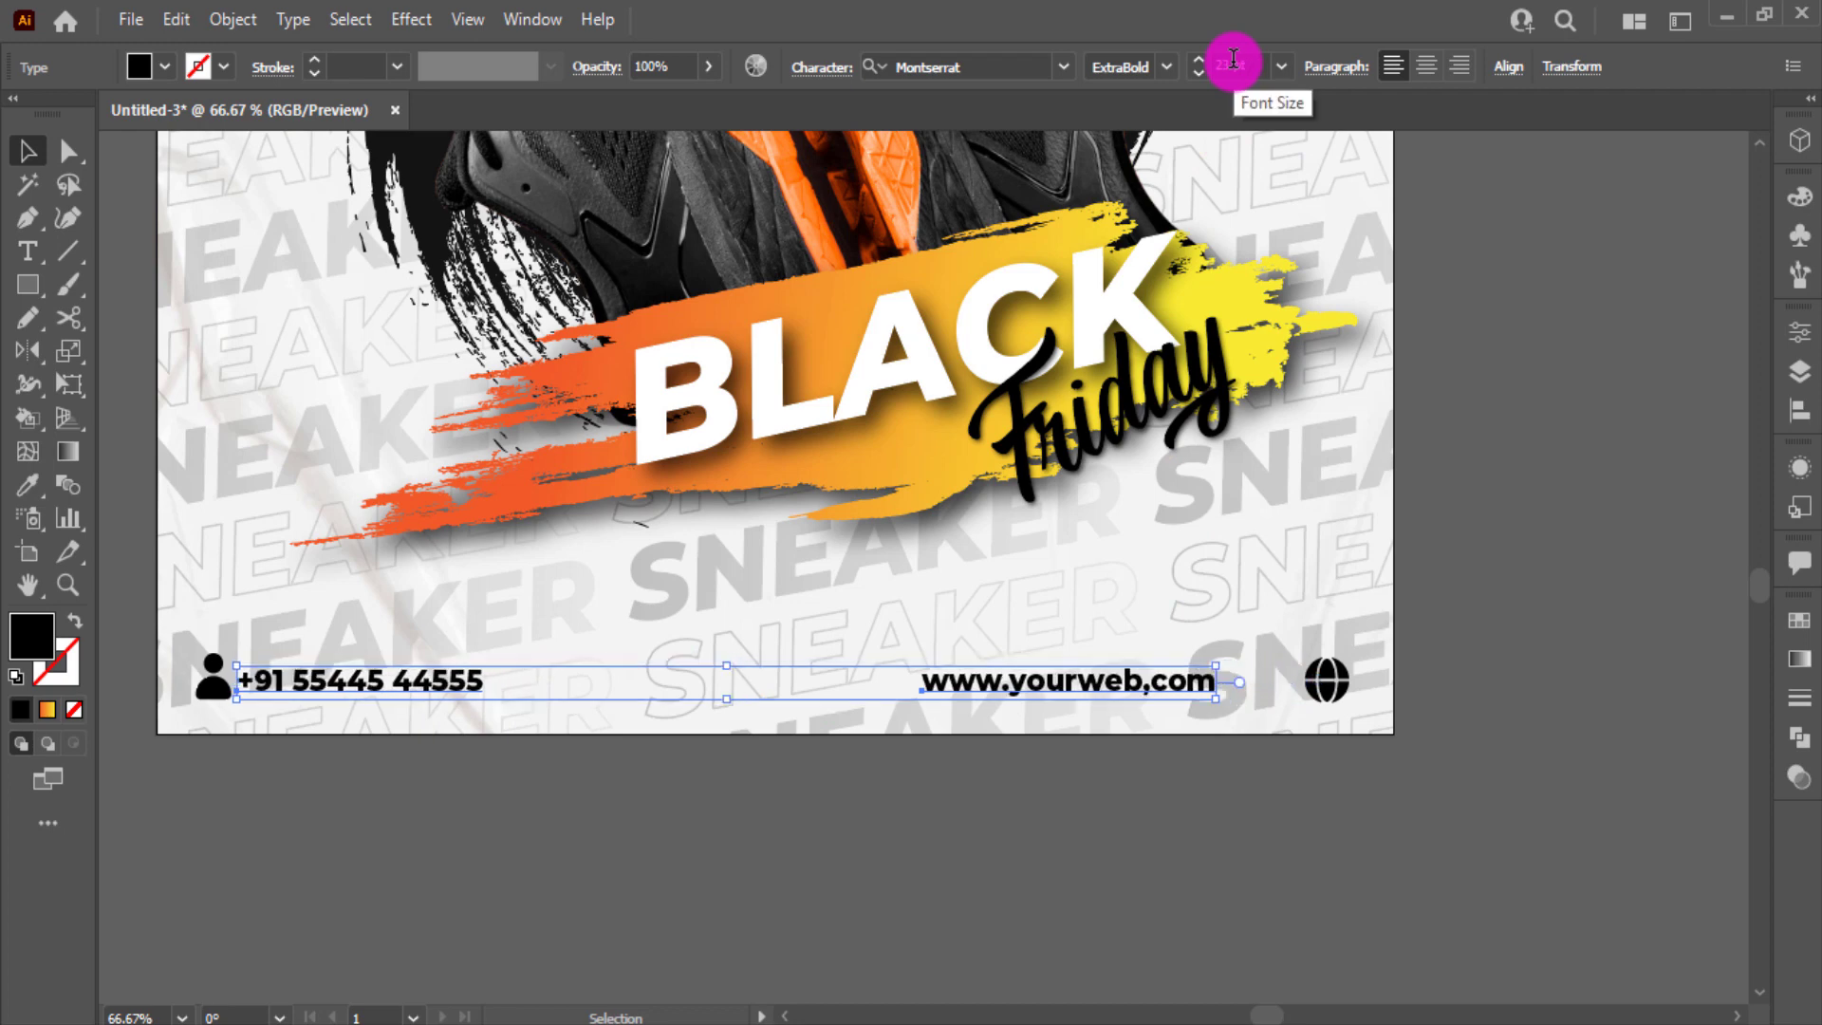
key("Down")
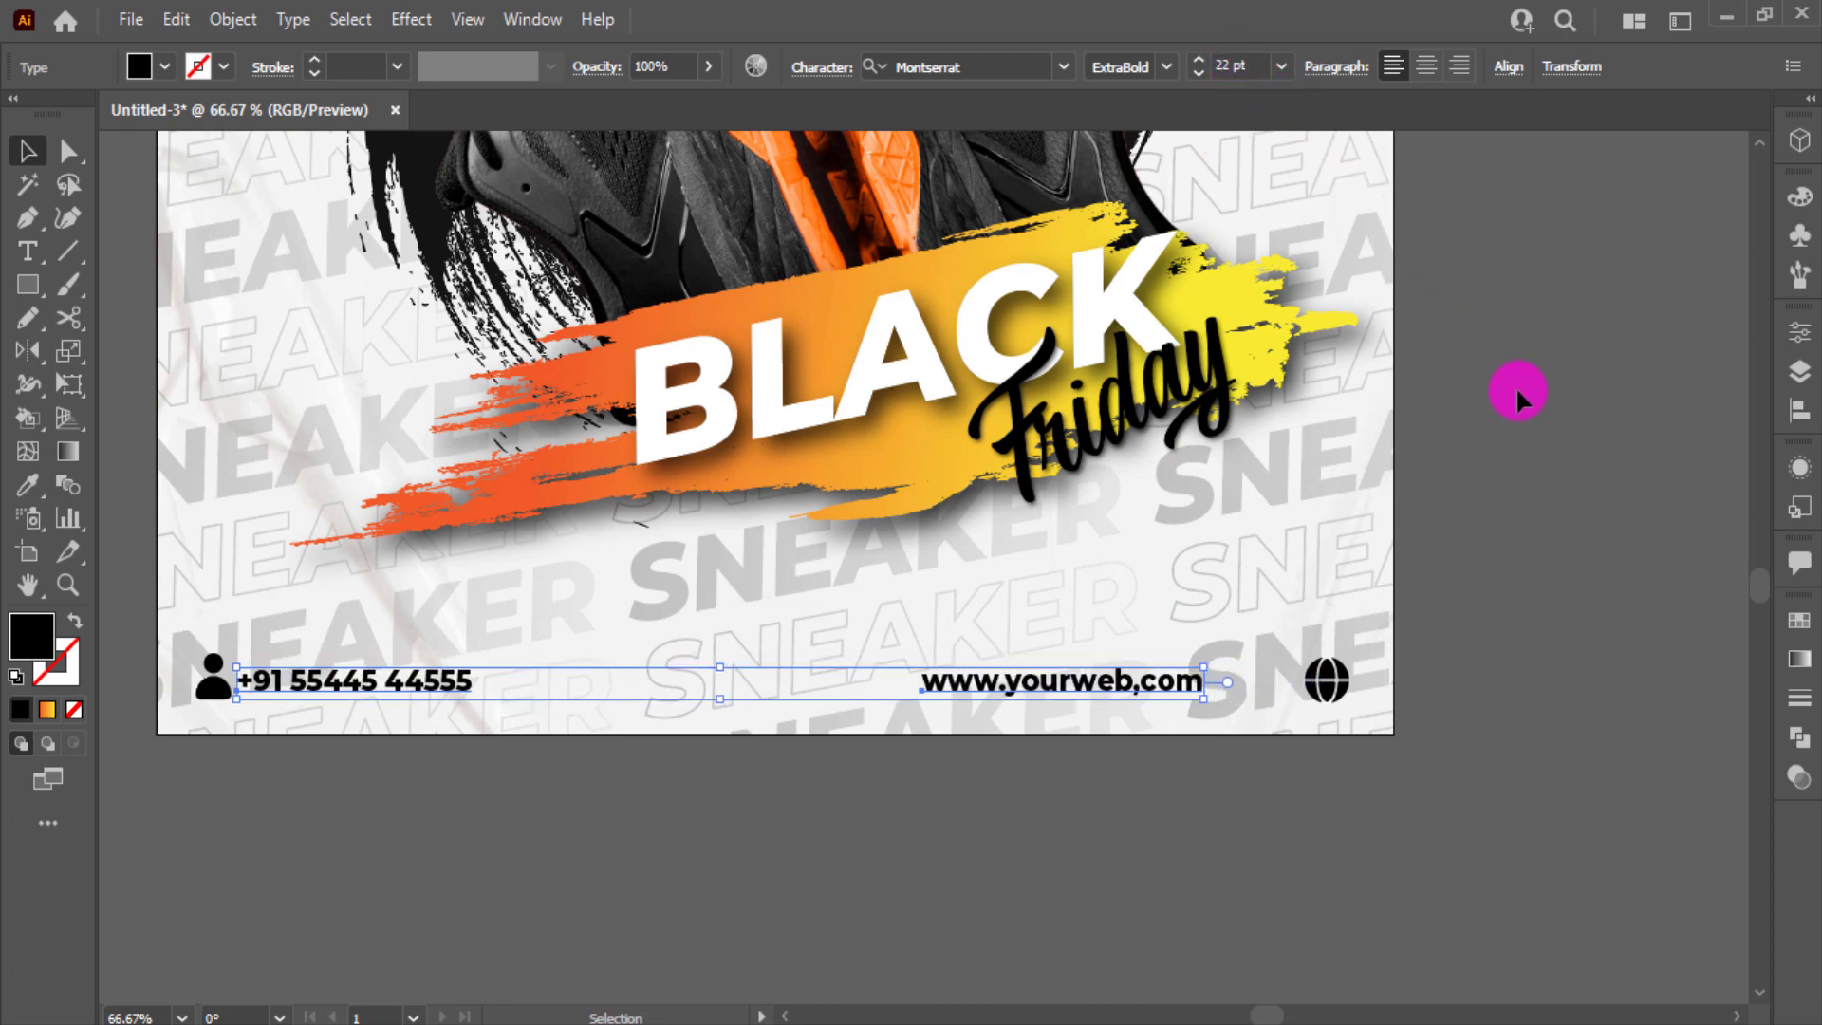
left_click(1516, 391)
left_click_drag(1163, 683, 1254, 696)
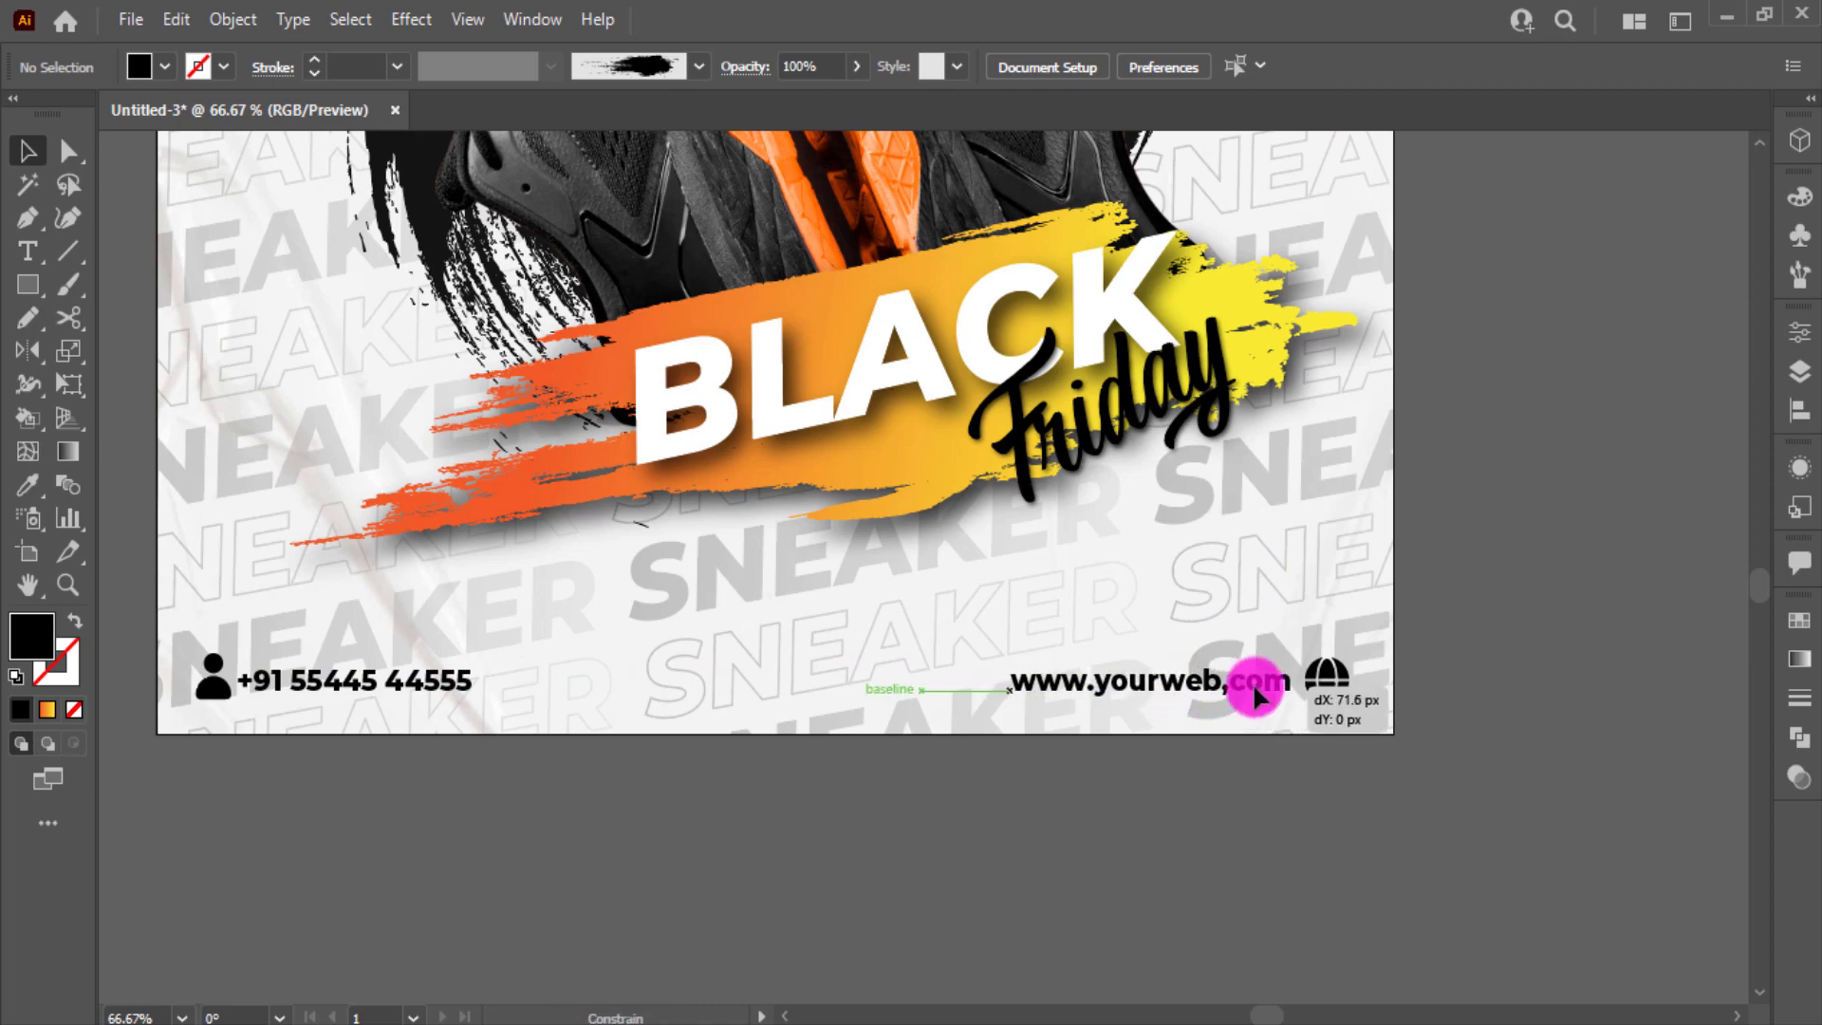
Draw a rectangle below the BLACK Friday banner
left_click(1499, 546)
scroll(1347, 549, "up", 5)
scroll(1318, 541, "up", 5)
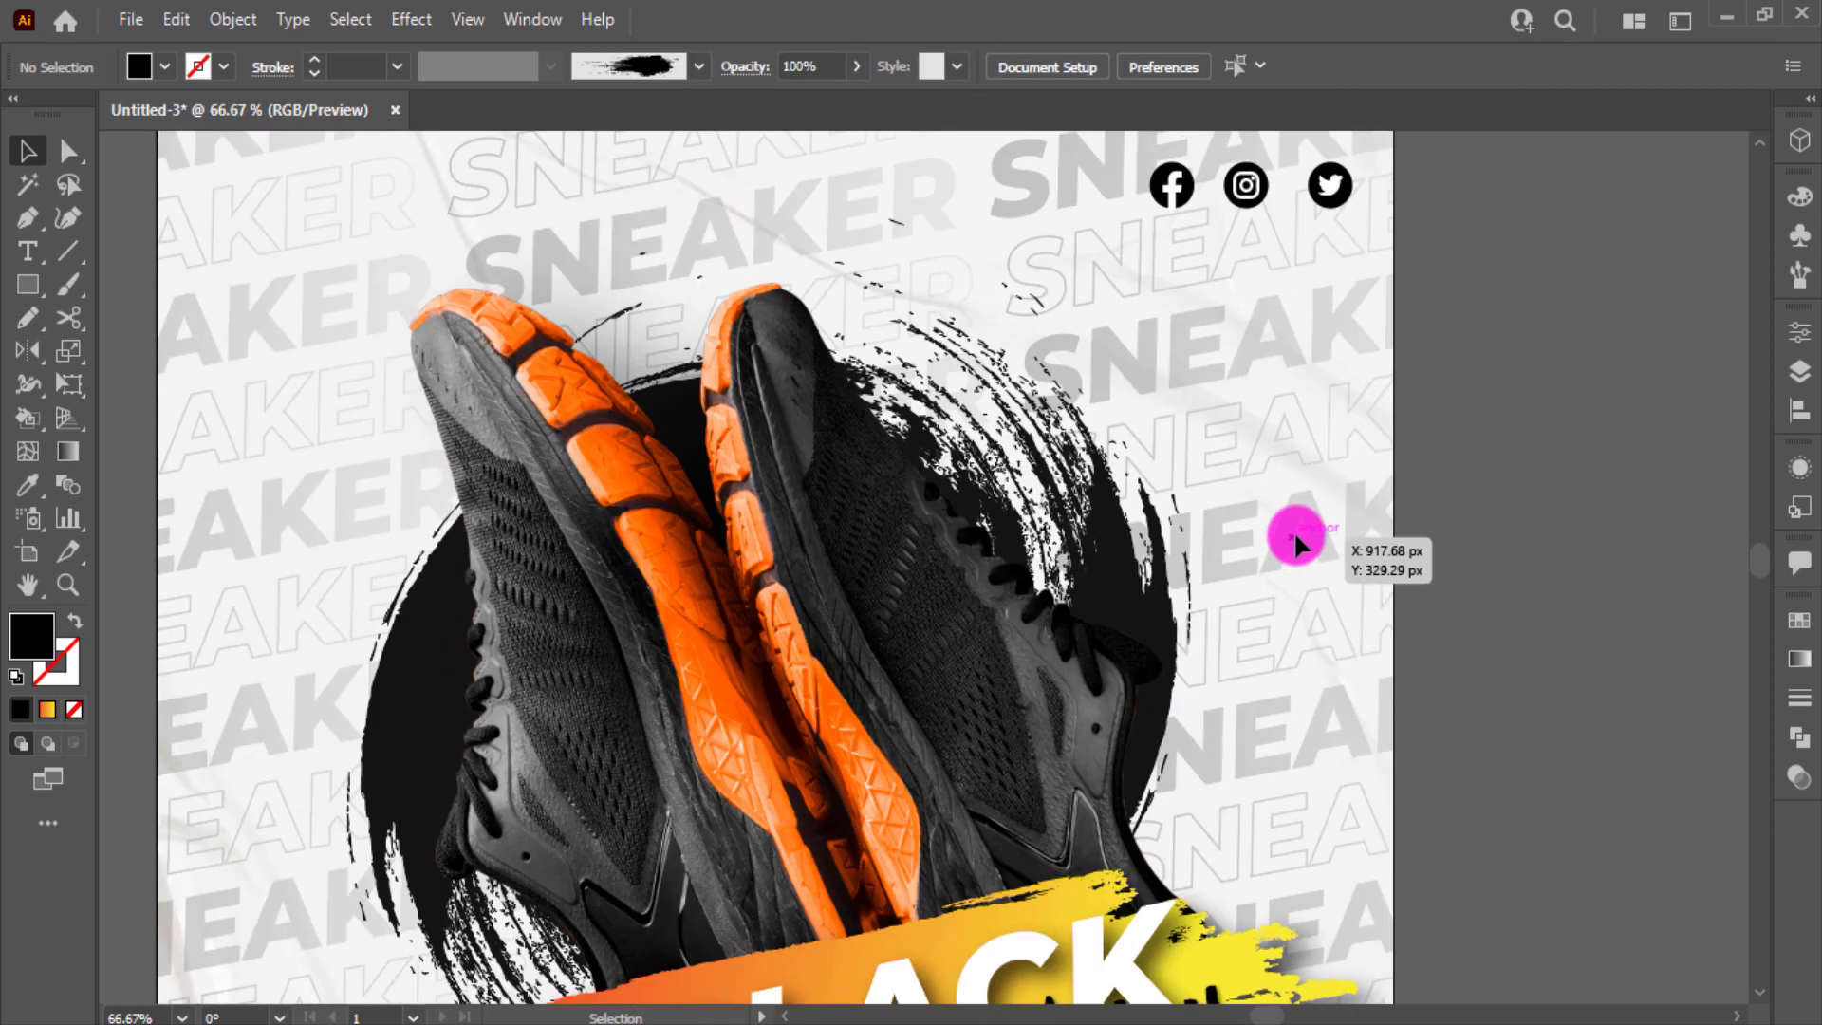
scroll(1295, 541, "up", 2)
scroll(1293, 528, "down", 5)
scroll(1293, 524, "down", 4)
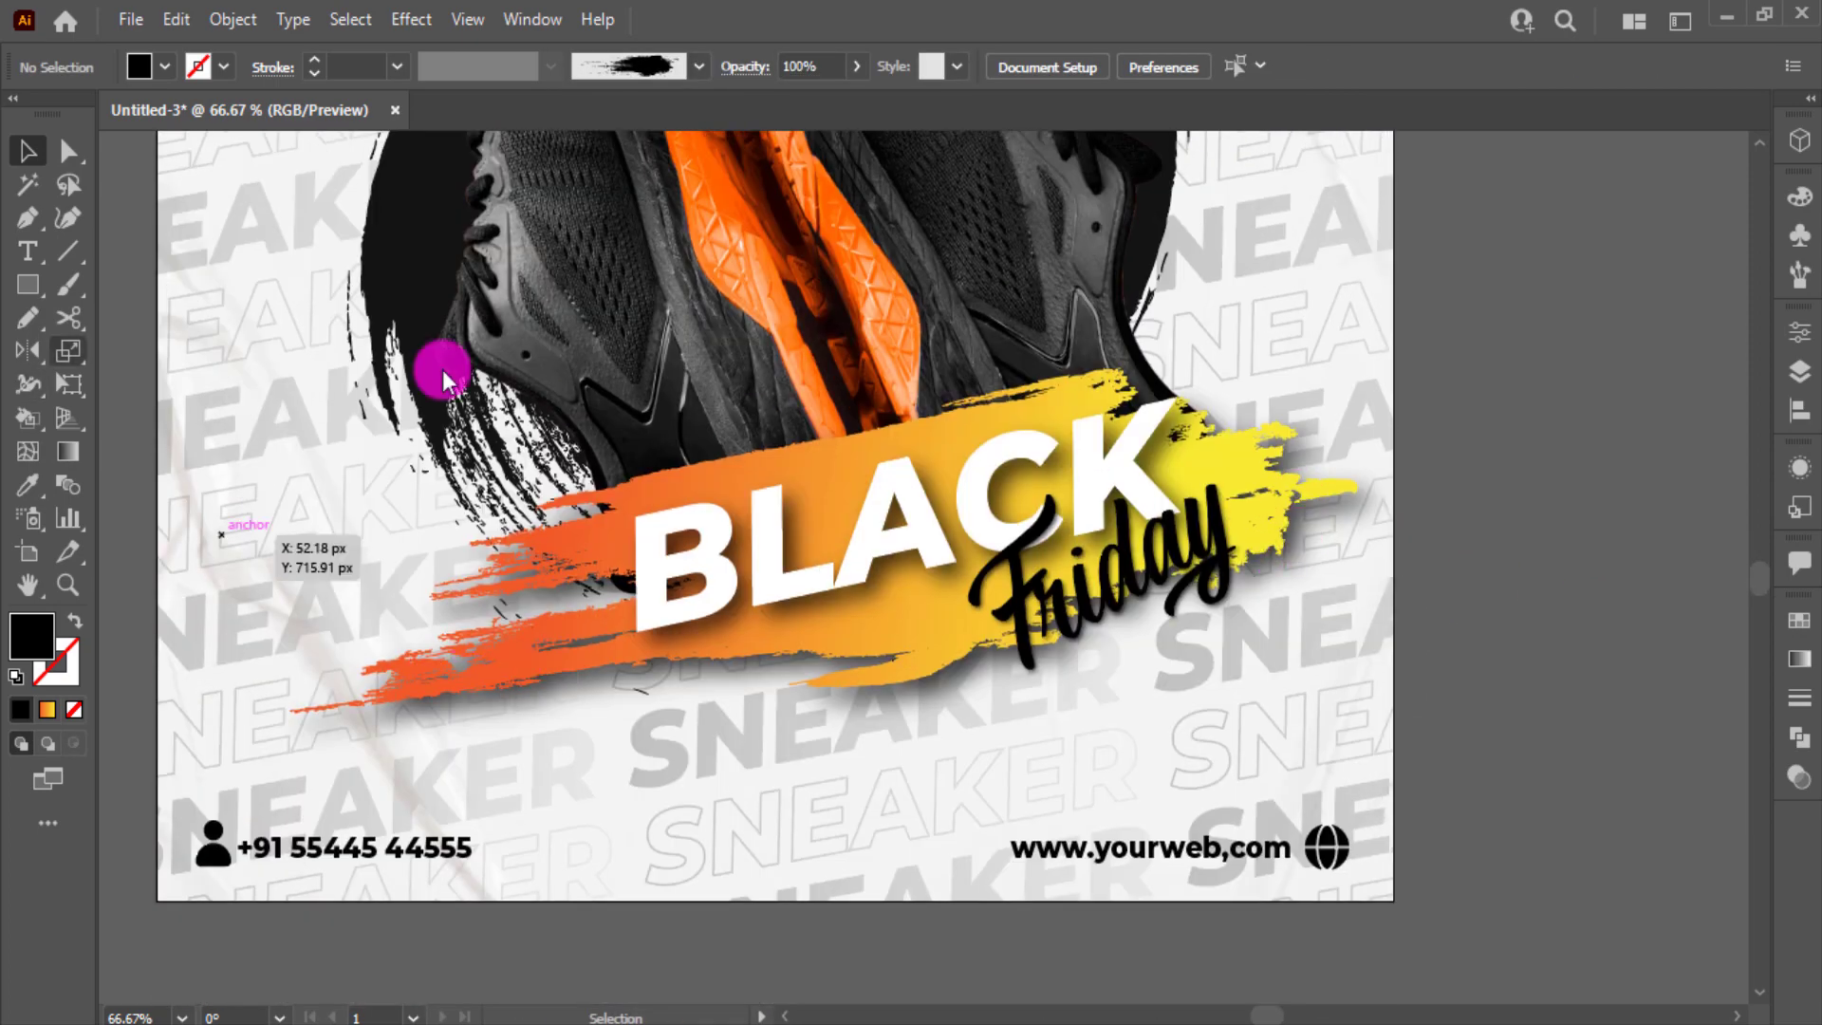
left_click(40, 292)
left_click_drag(617, 749, 955, 807)
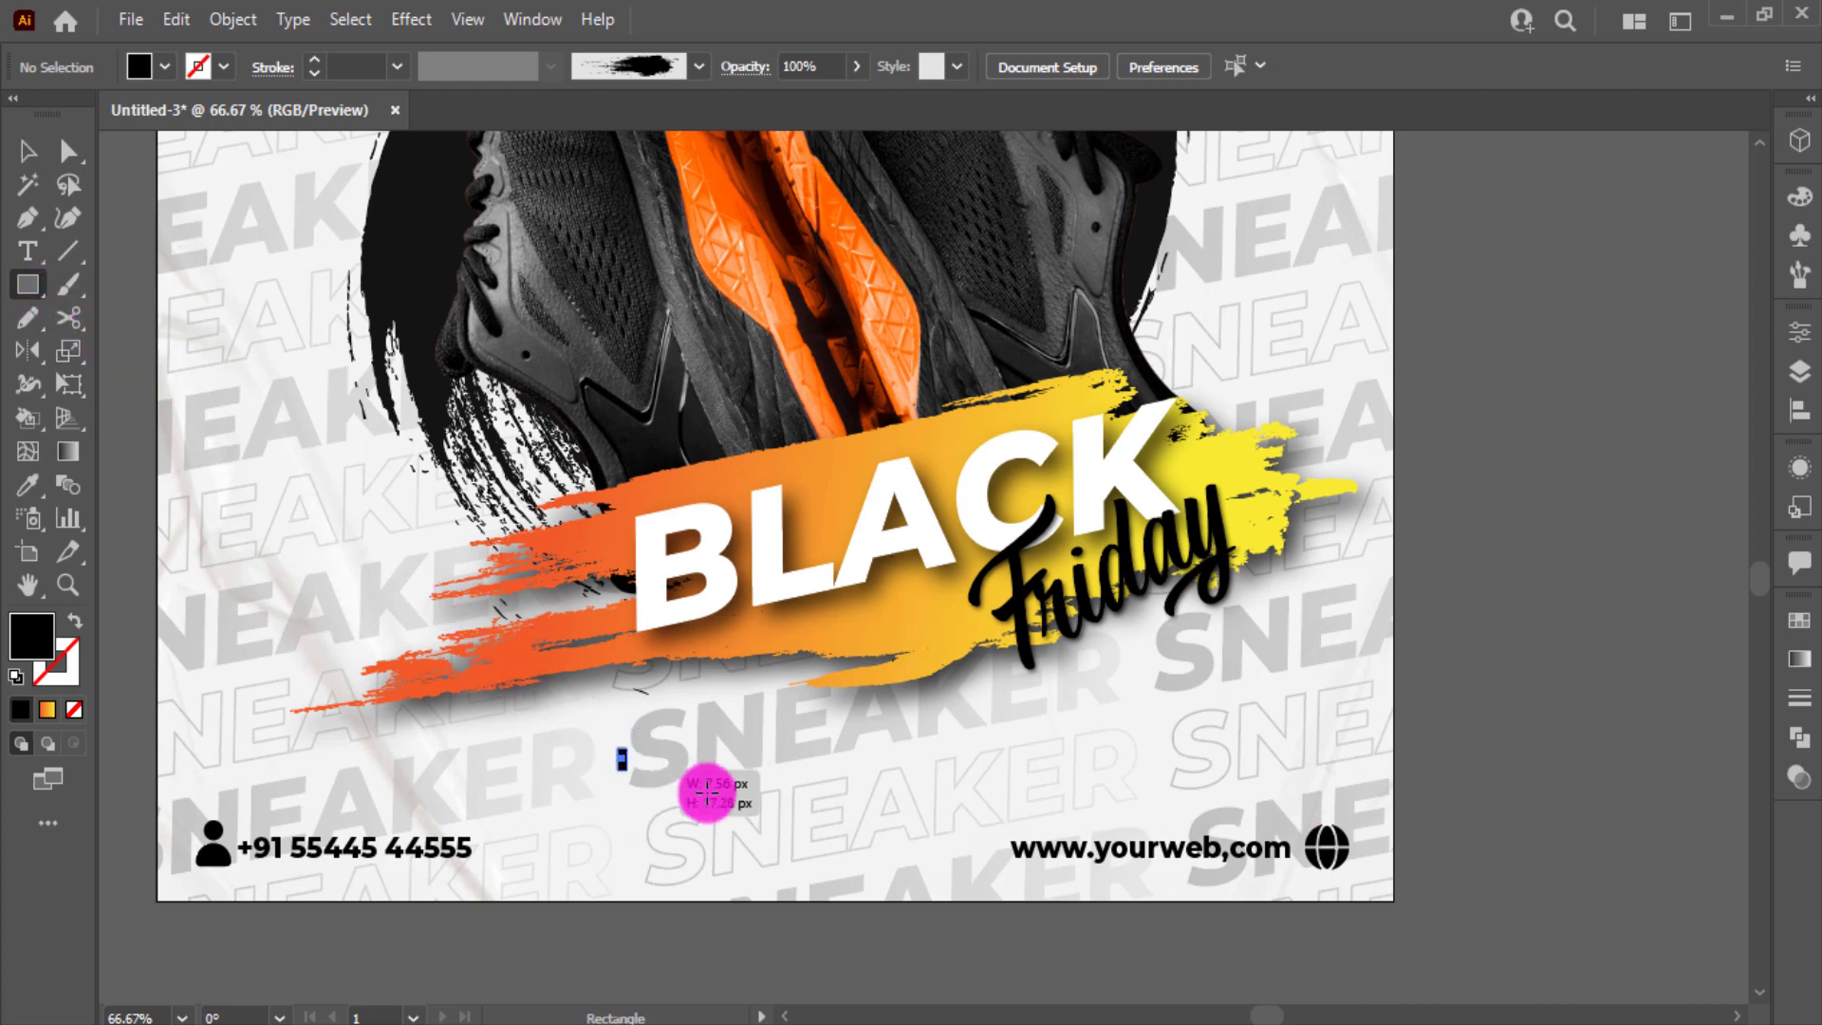
Eyedrop the brush stroke's orange-to-yellow gradient onto the rectangle
key("i")
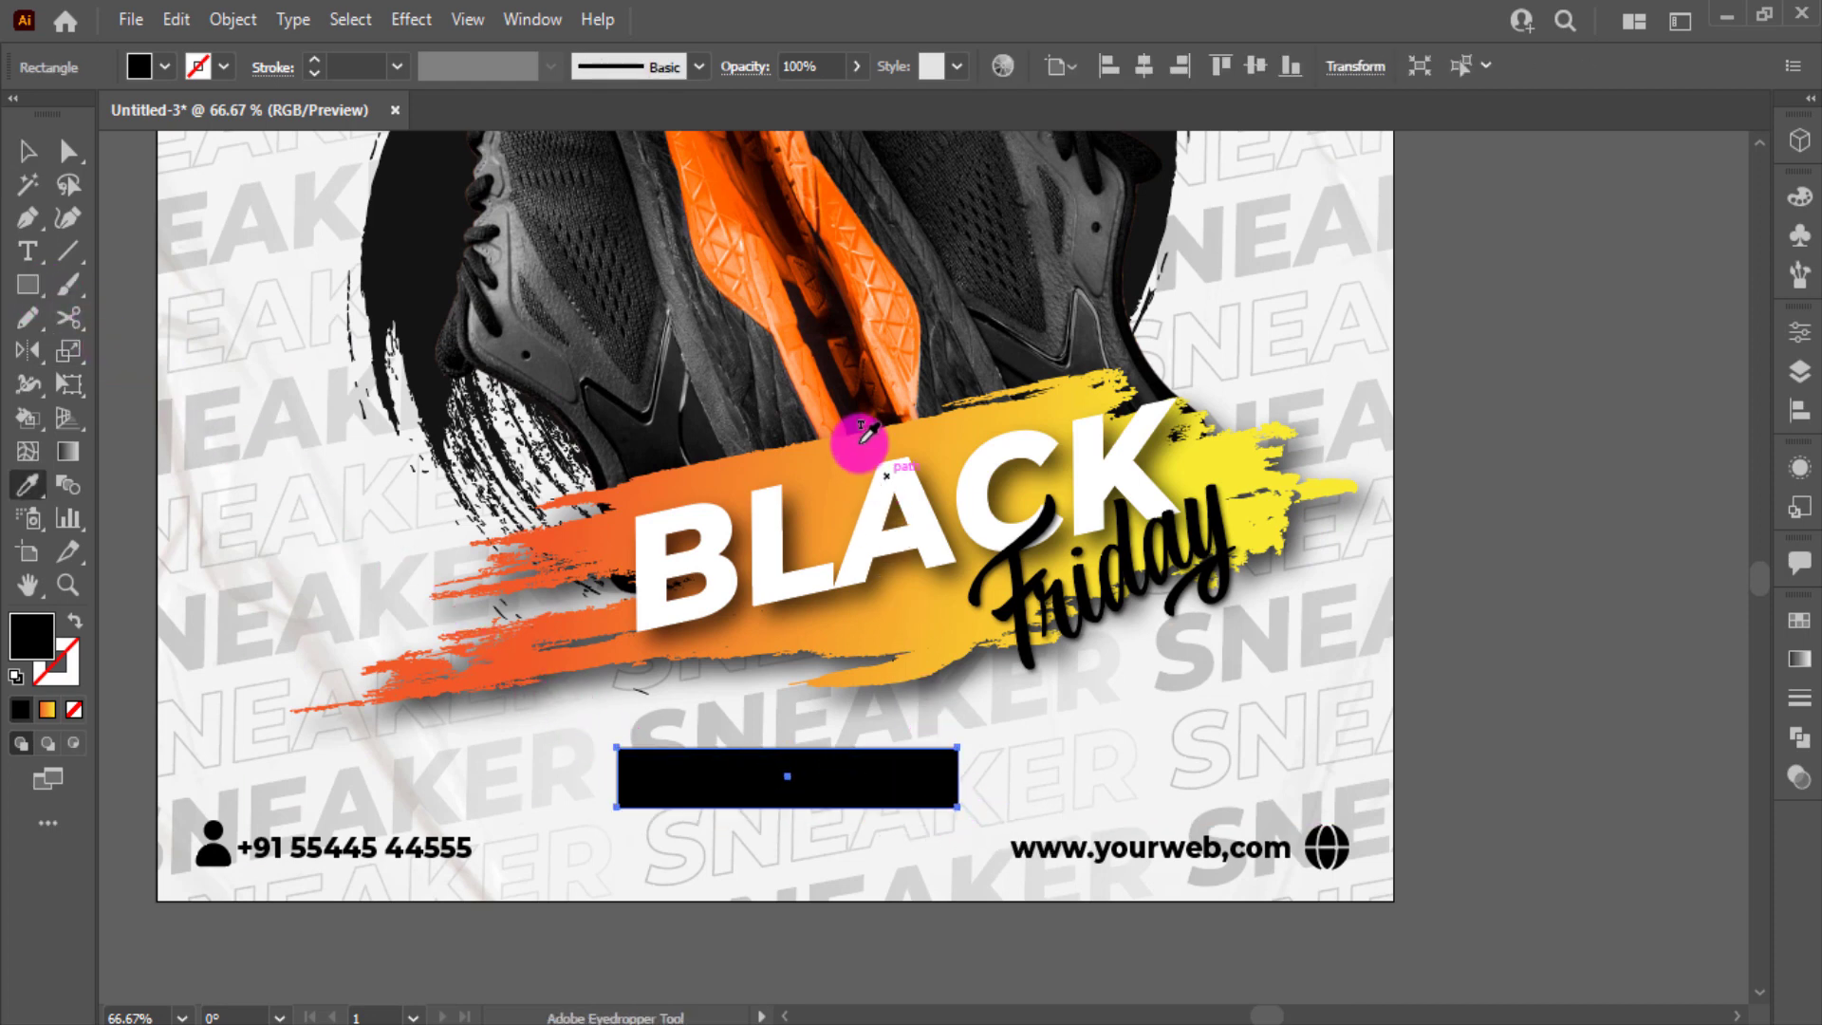
left_click(854, 436)
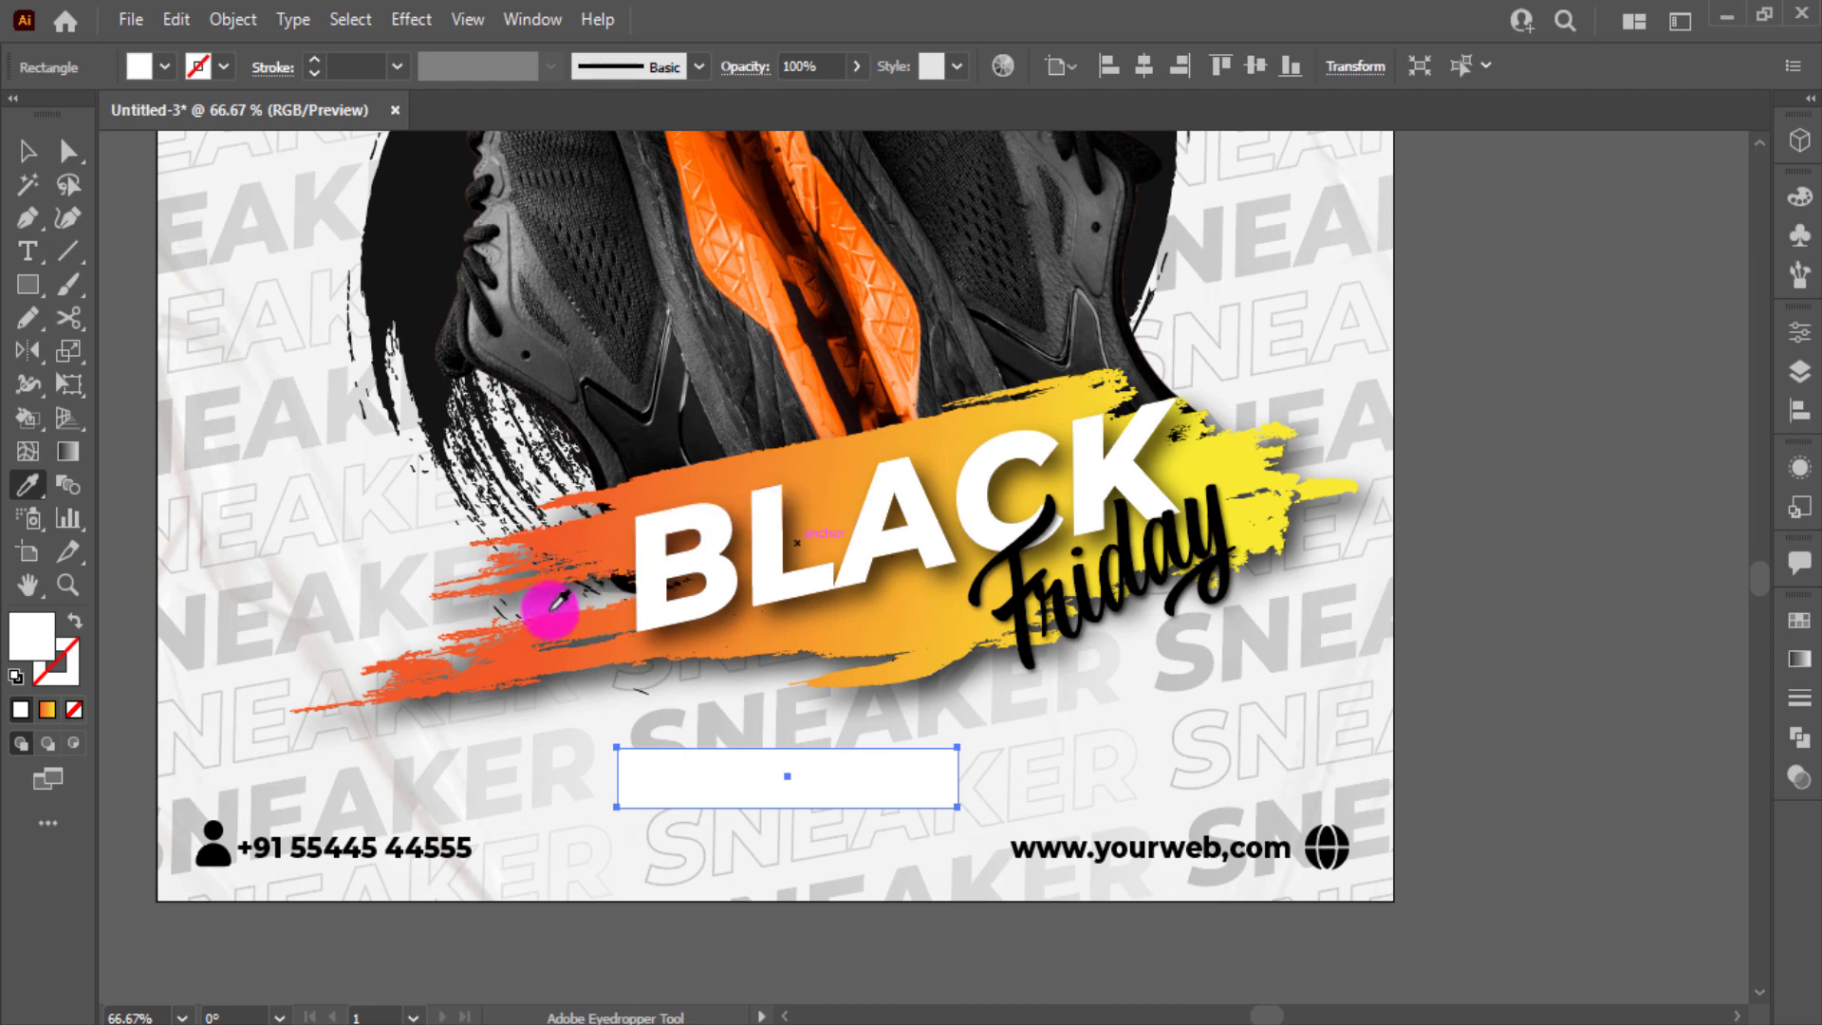
left_click(555, 607)
Centre the gradient rectangle horizontally on the artboard and narrow it
left_click(21, 159)
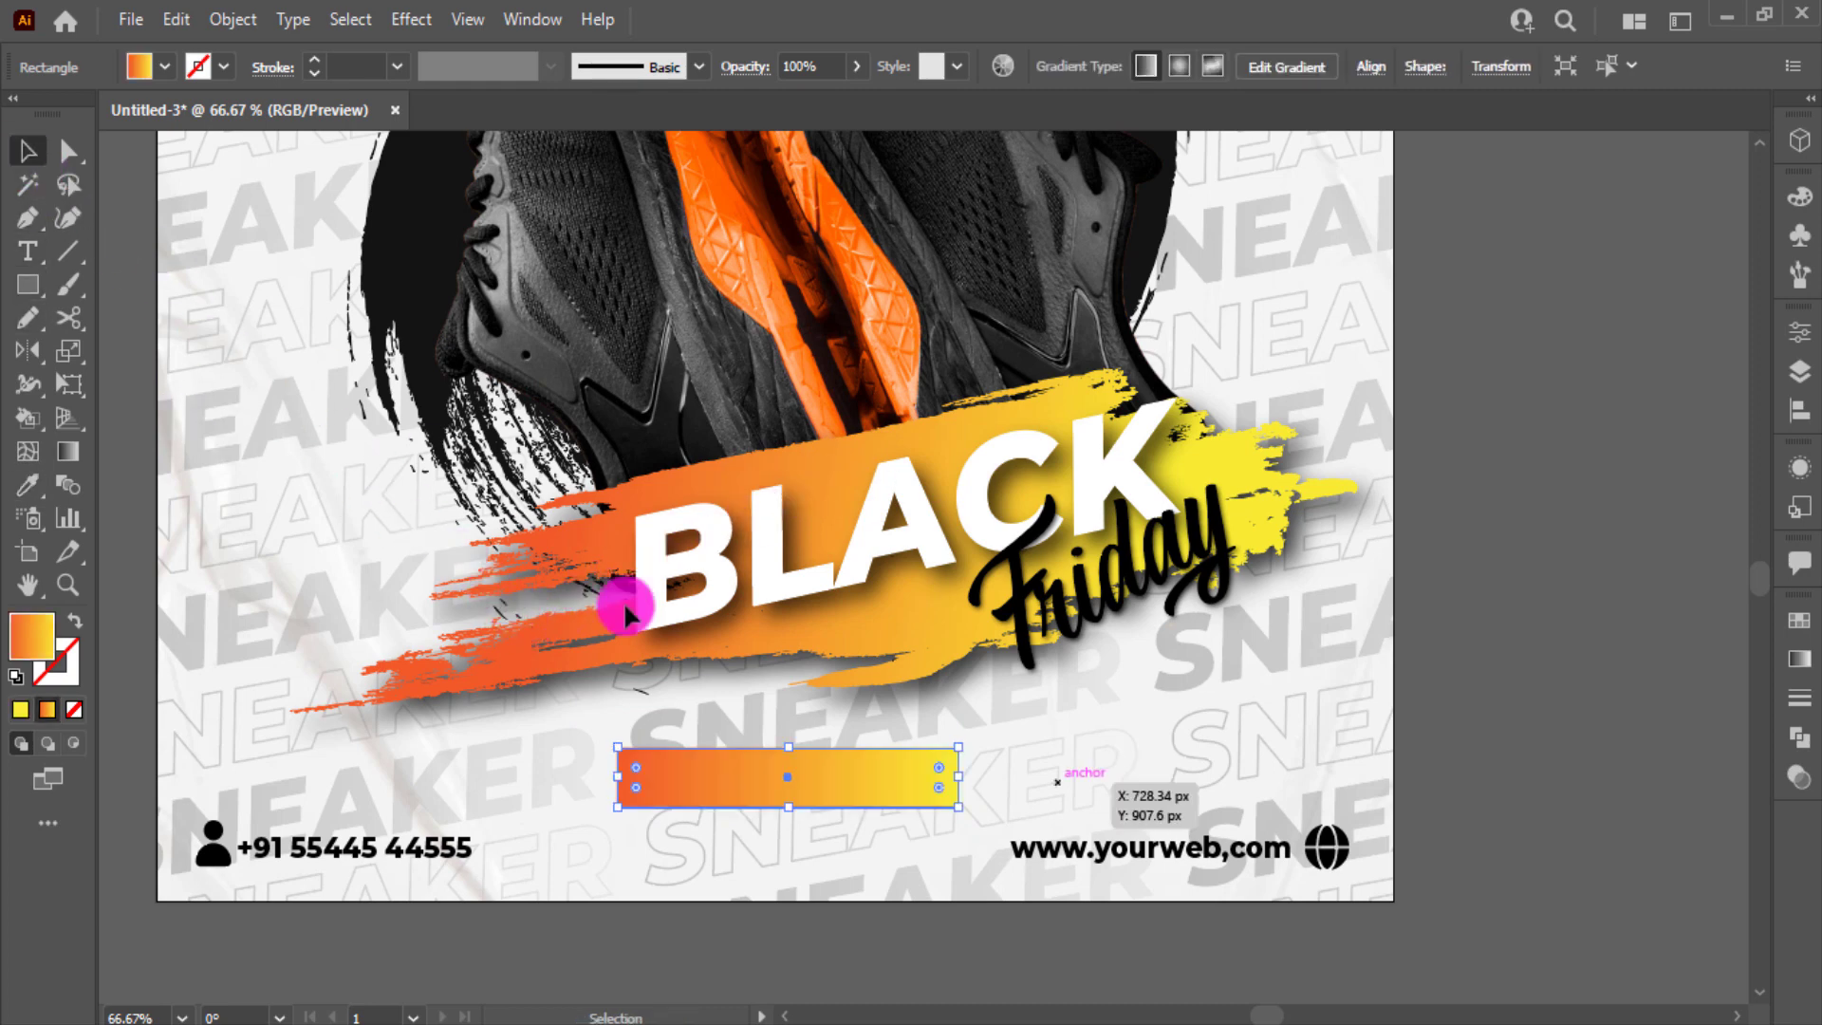
left_click_drag(846, 759, 930, 757)
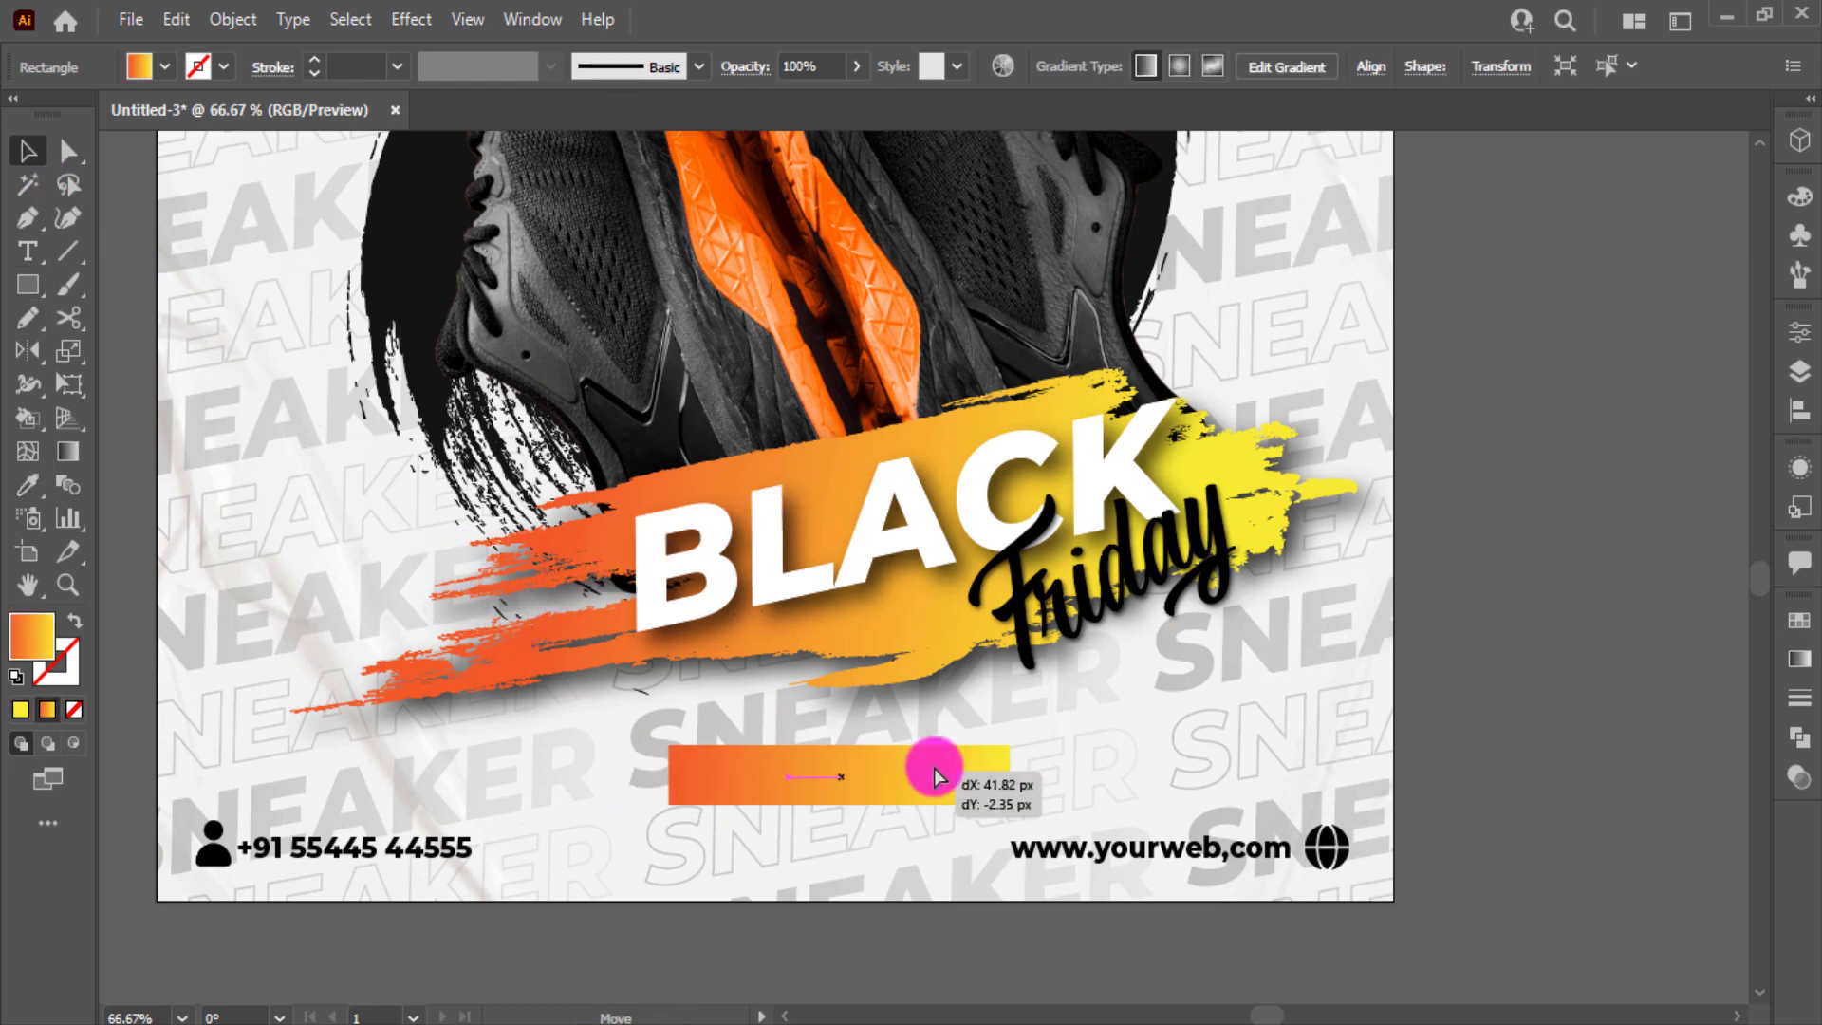
left_click(1370, 67)
left_click(1136, 147)
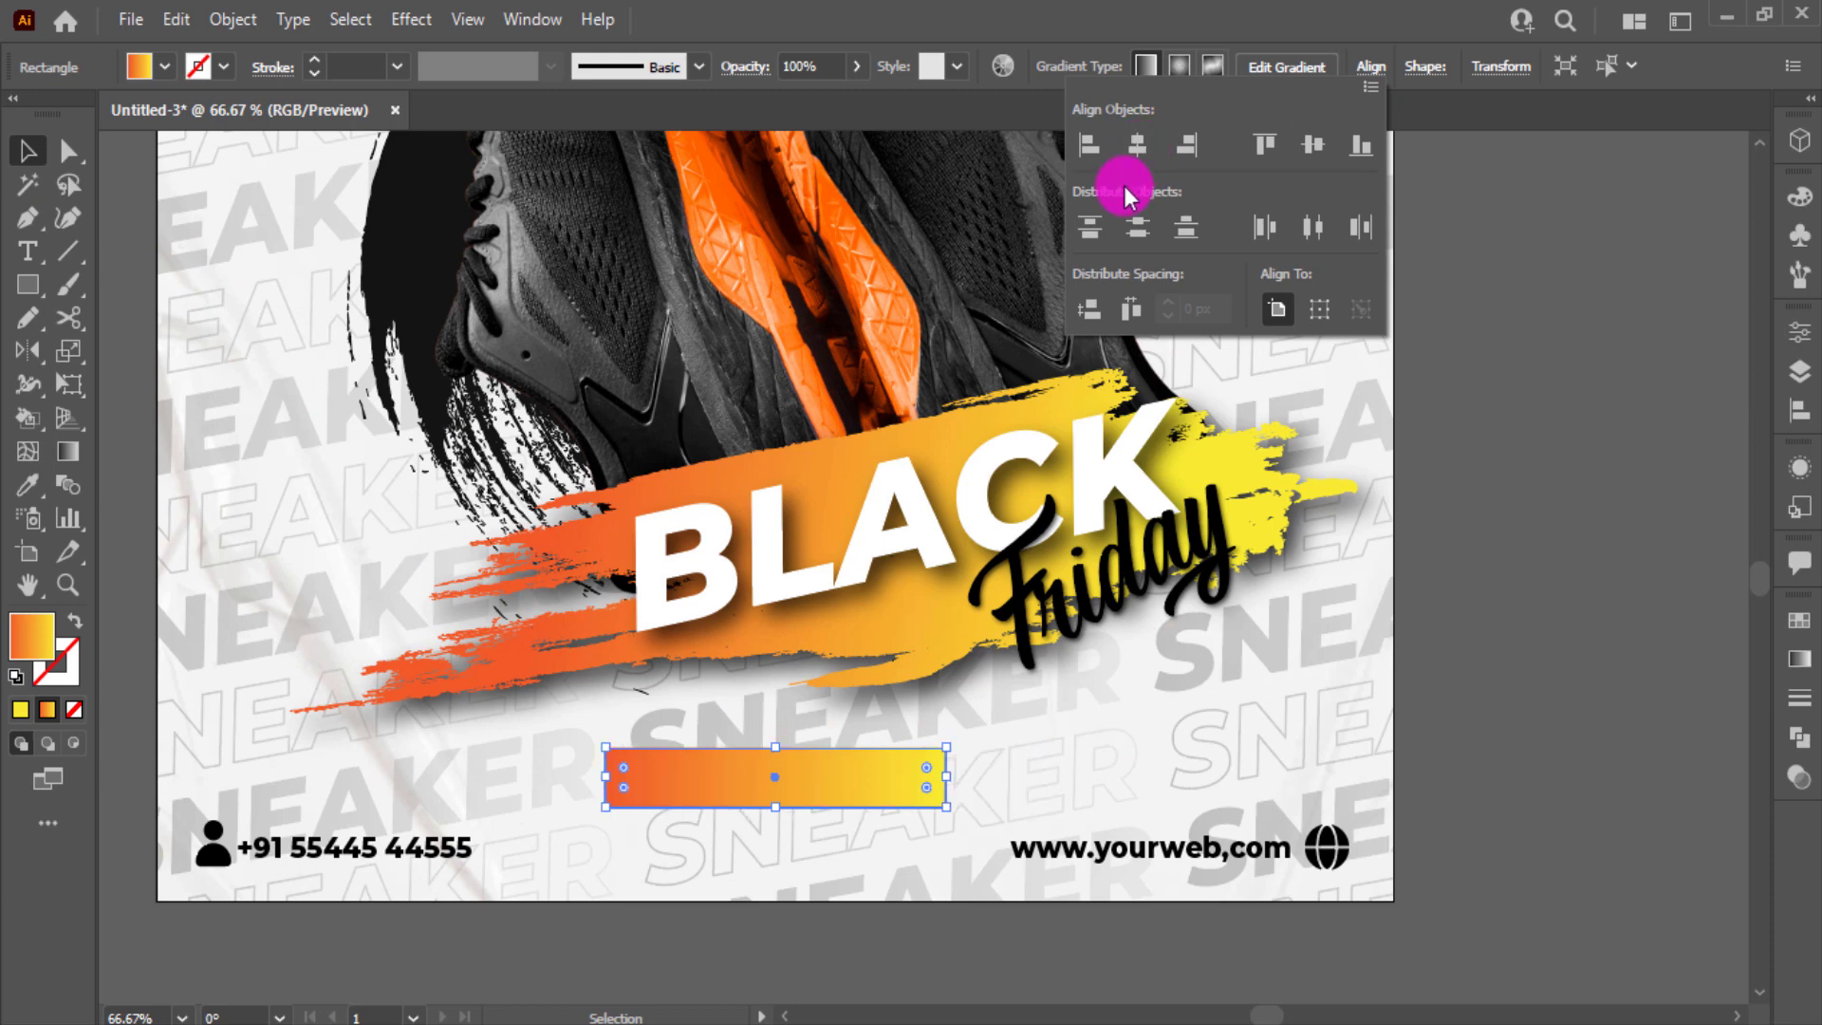
mouse_move(948, 784)
left_mouse_down()
mouse_move(753, 788)
mouse_move(776, 735)
left_mouse_up()
Type ORDER NOW as new text near the button
left_click(984, 723)
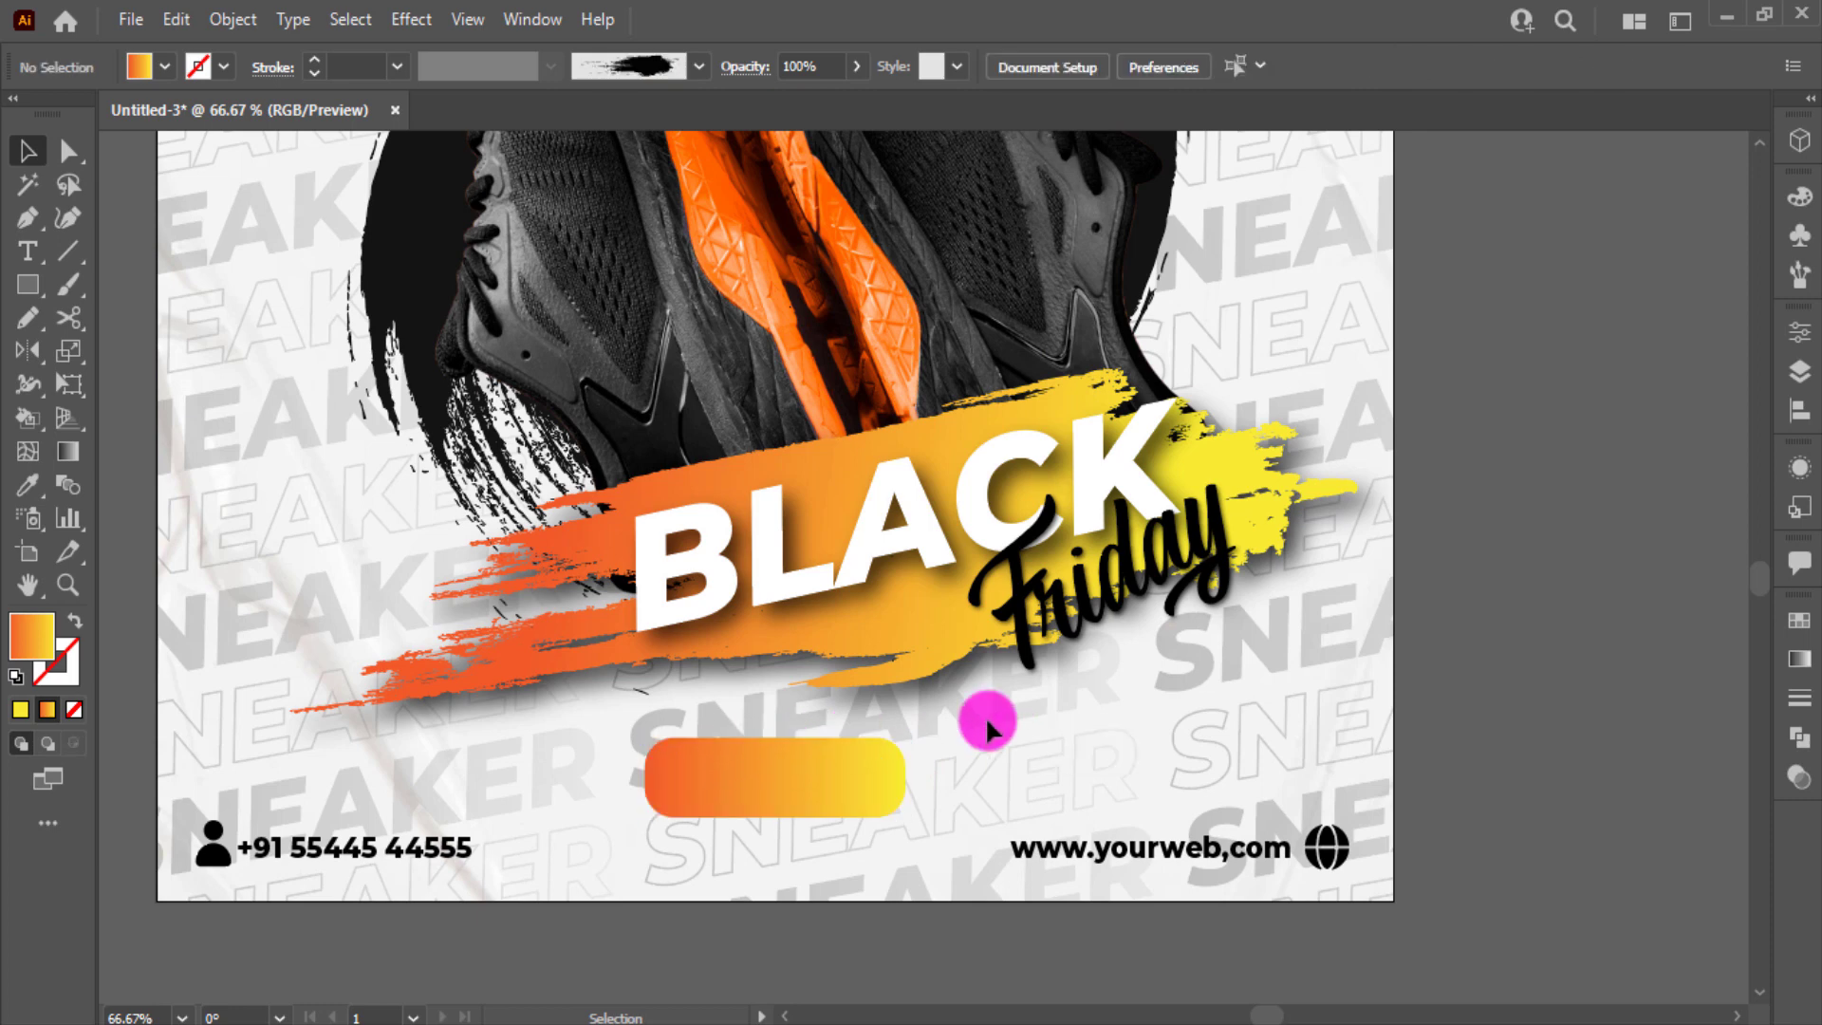
left_click(27, 252)
left_click(1048, 759)
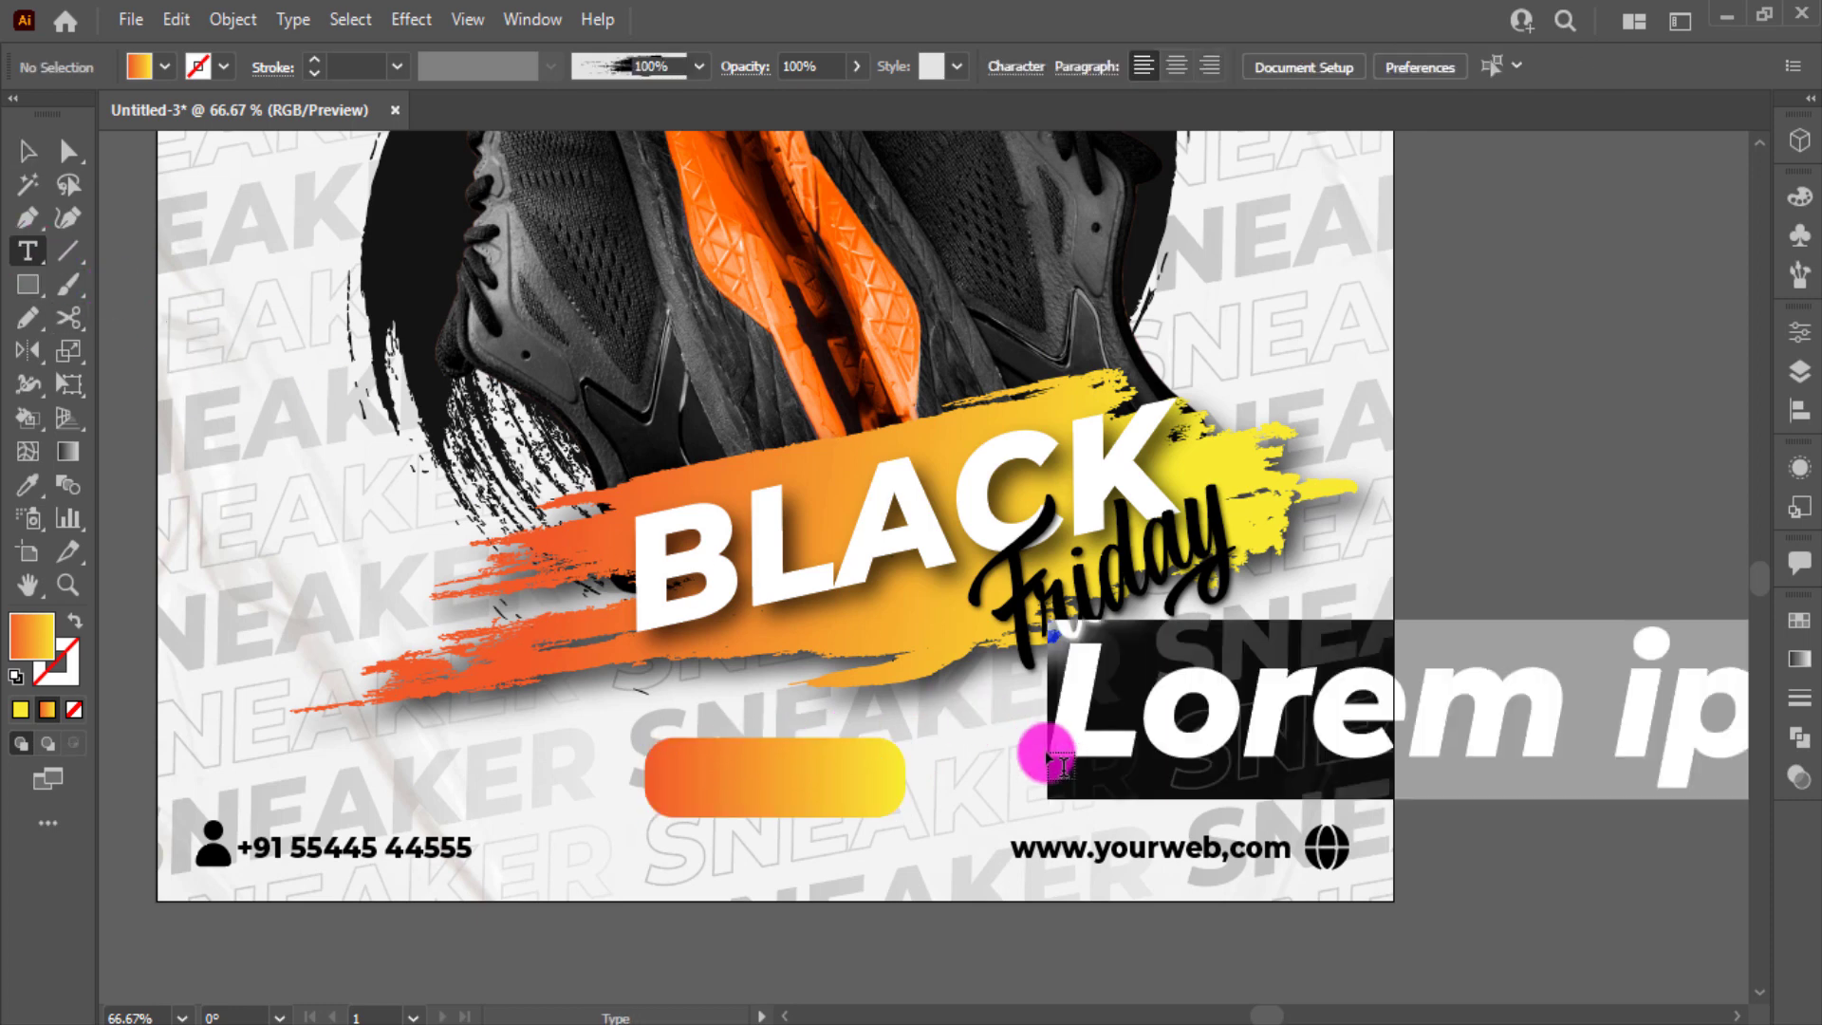
type("ORDE")
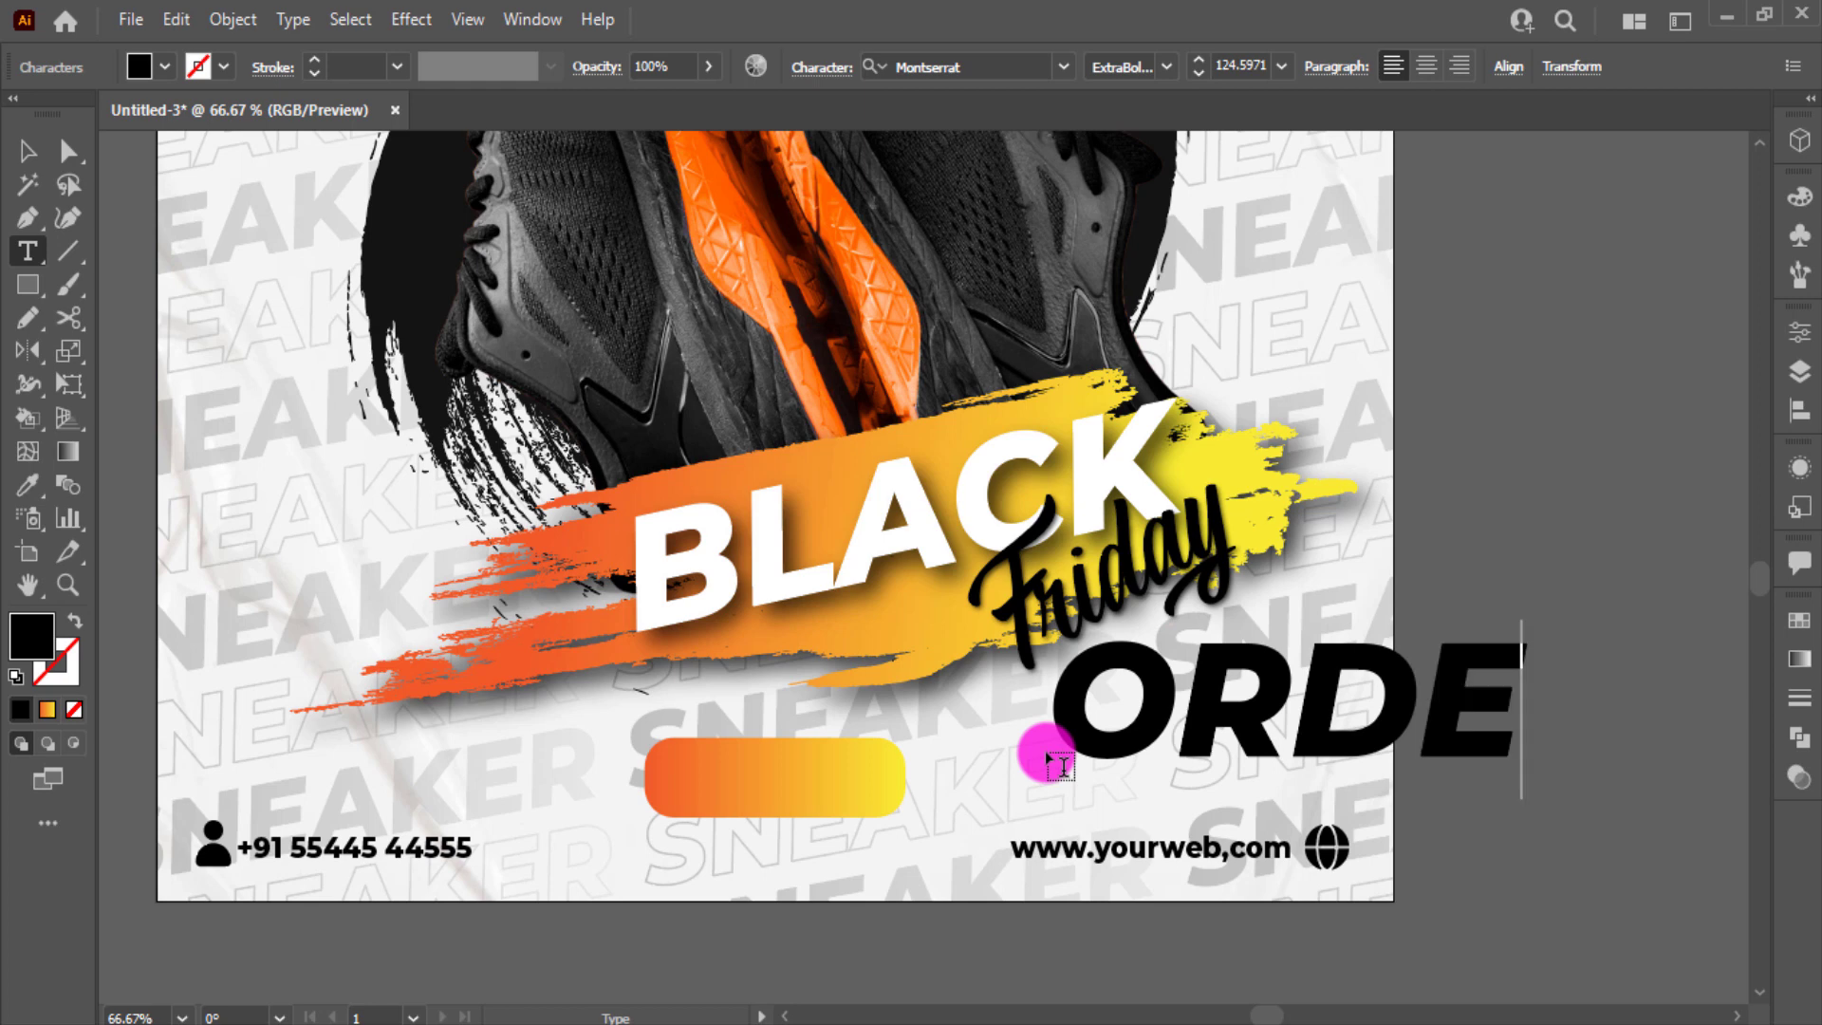
type("R N")
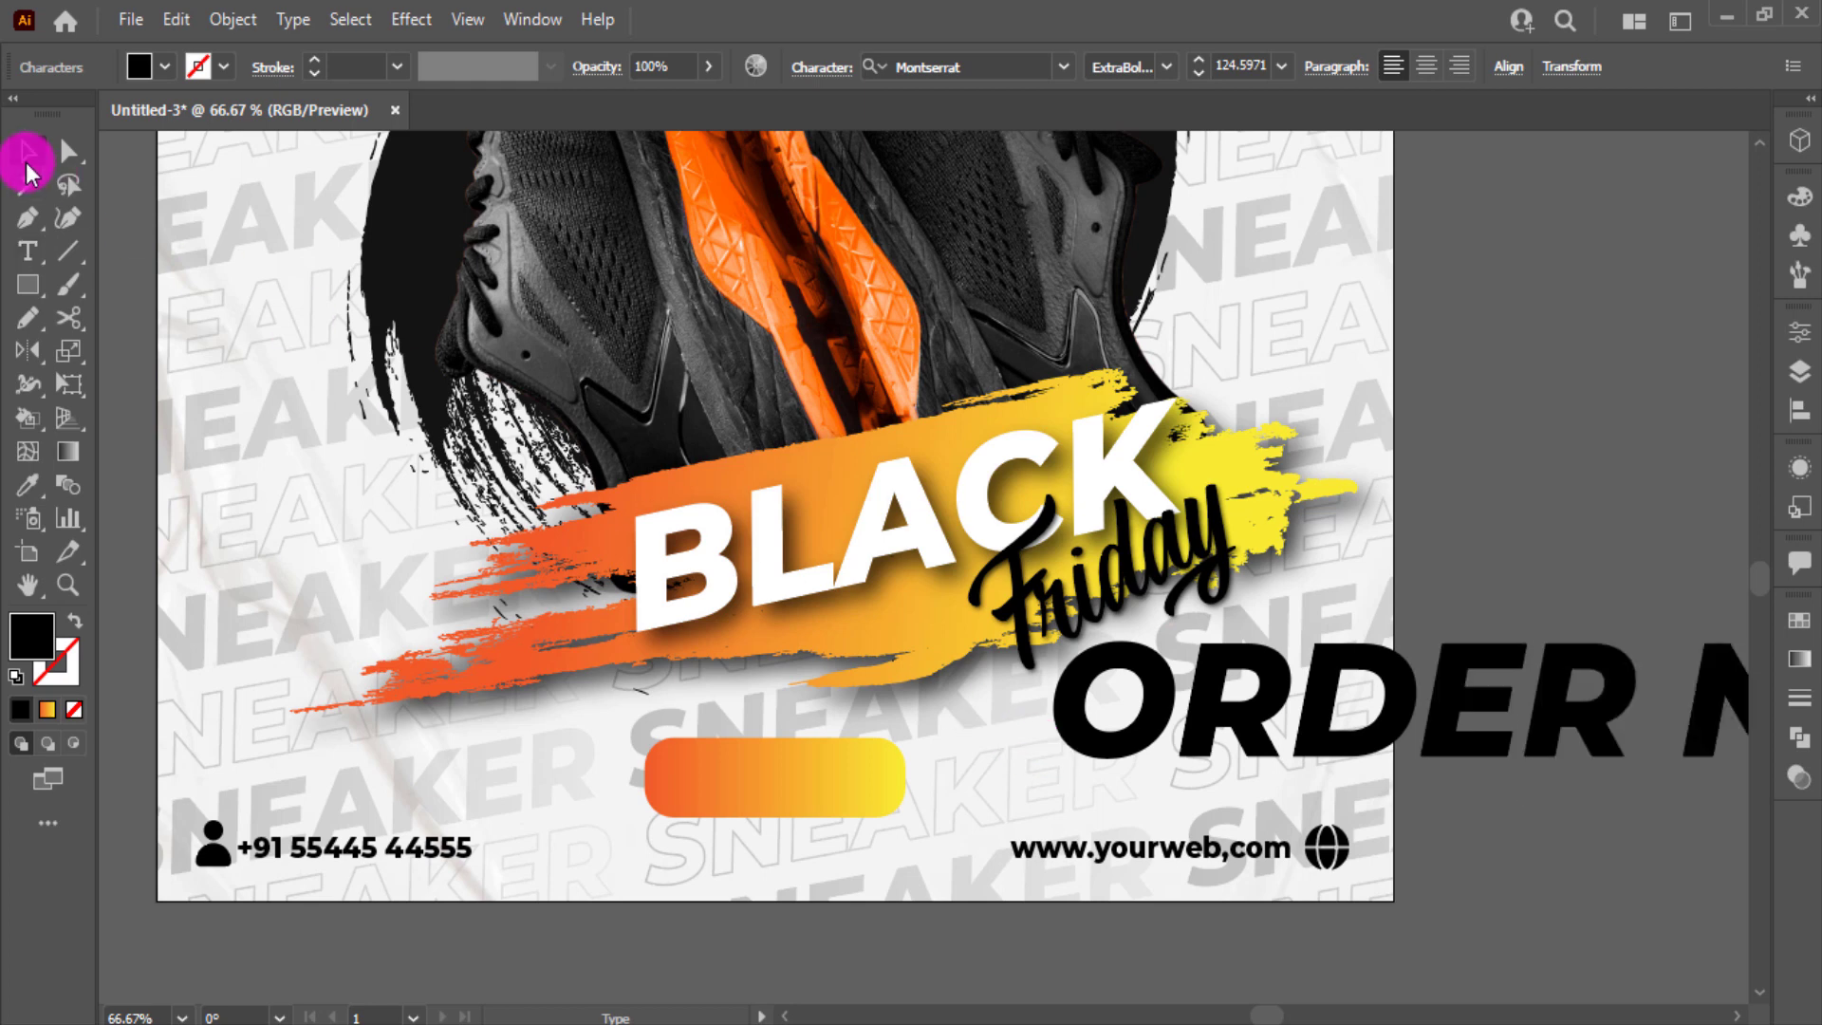
left_click(26, 161)
Set ORDER NOW to Montserrat Black at 36 pt and place it on the gradient button
left_click(1169, 68)
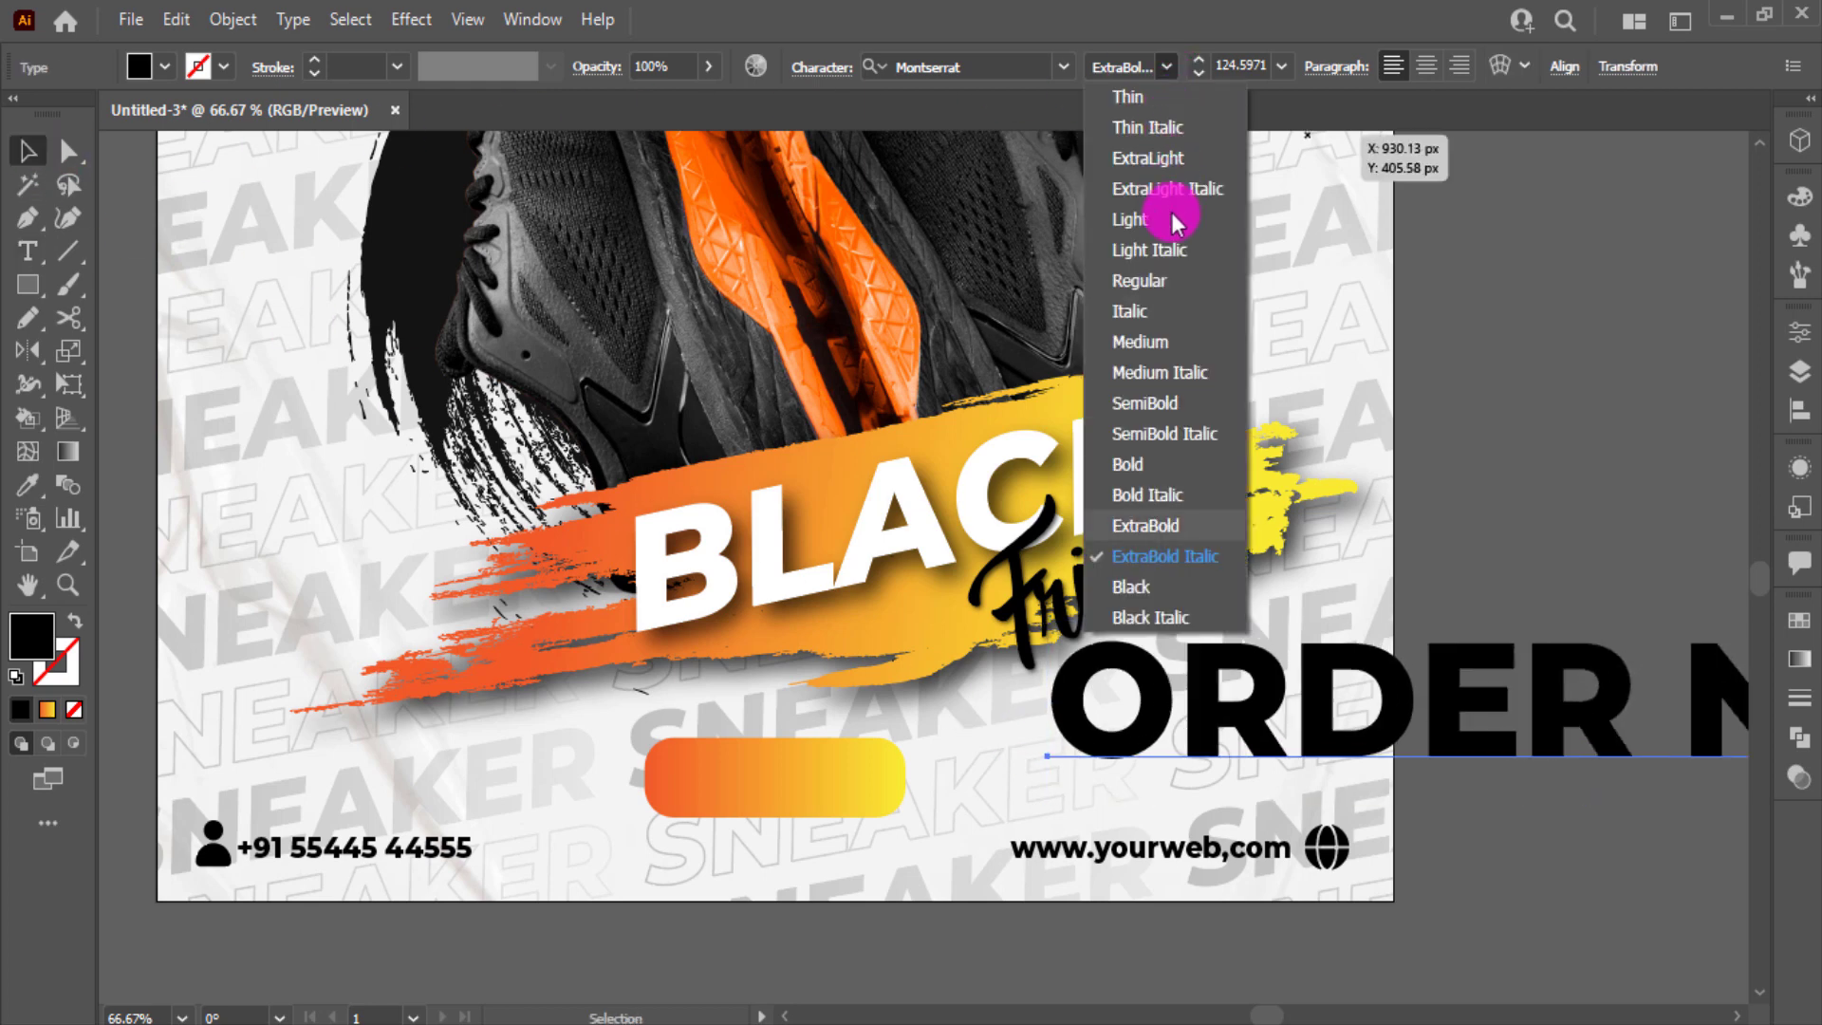
left_click(1163, 581)
scroll(1234, 66, "down", 8)
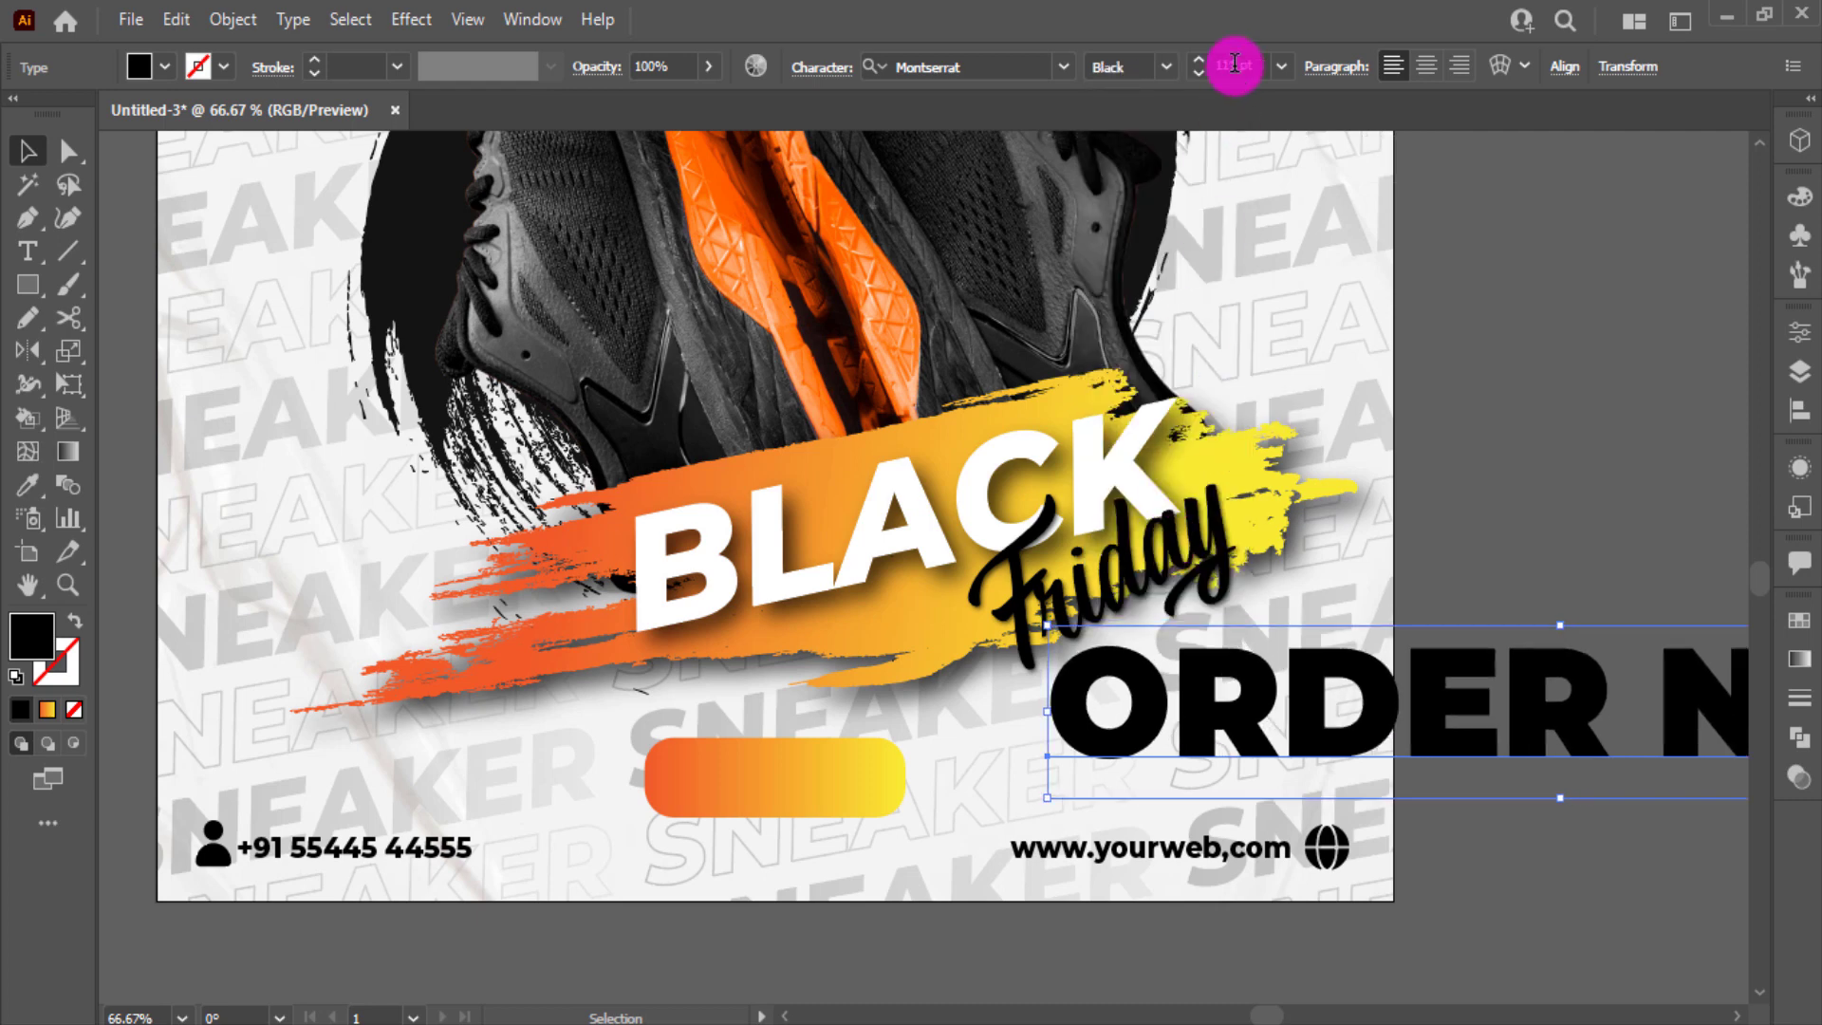
scroll(1233, 67, "down", 8)
scroll(1253, 66, "down", 9)
left_click(1280, 65)
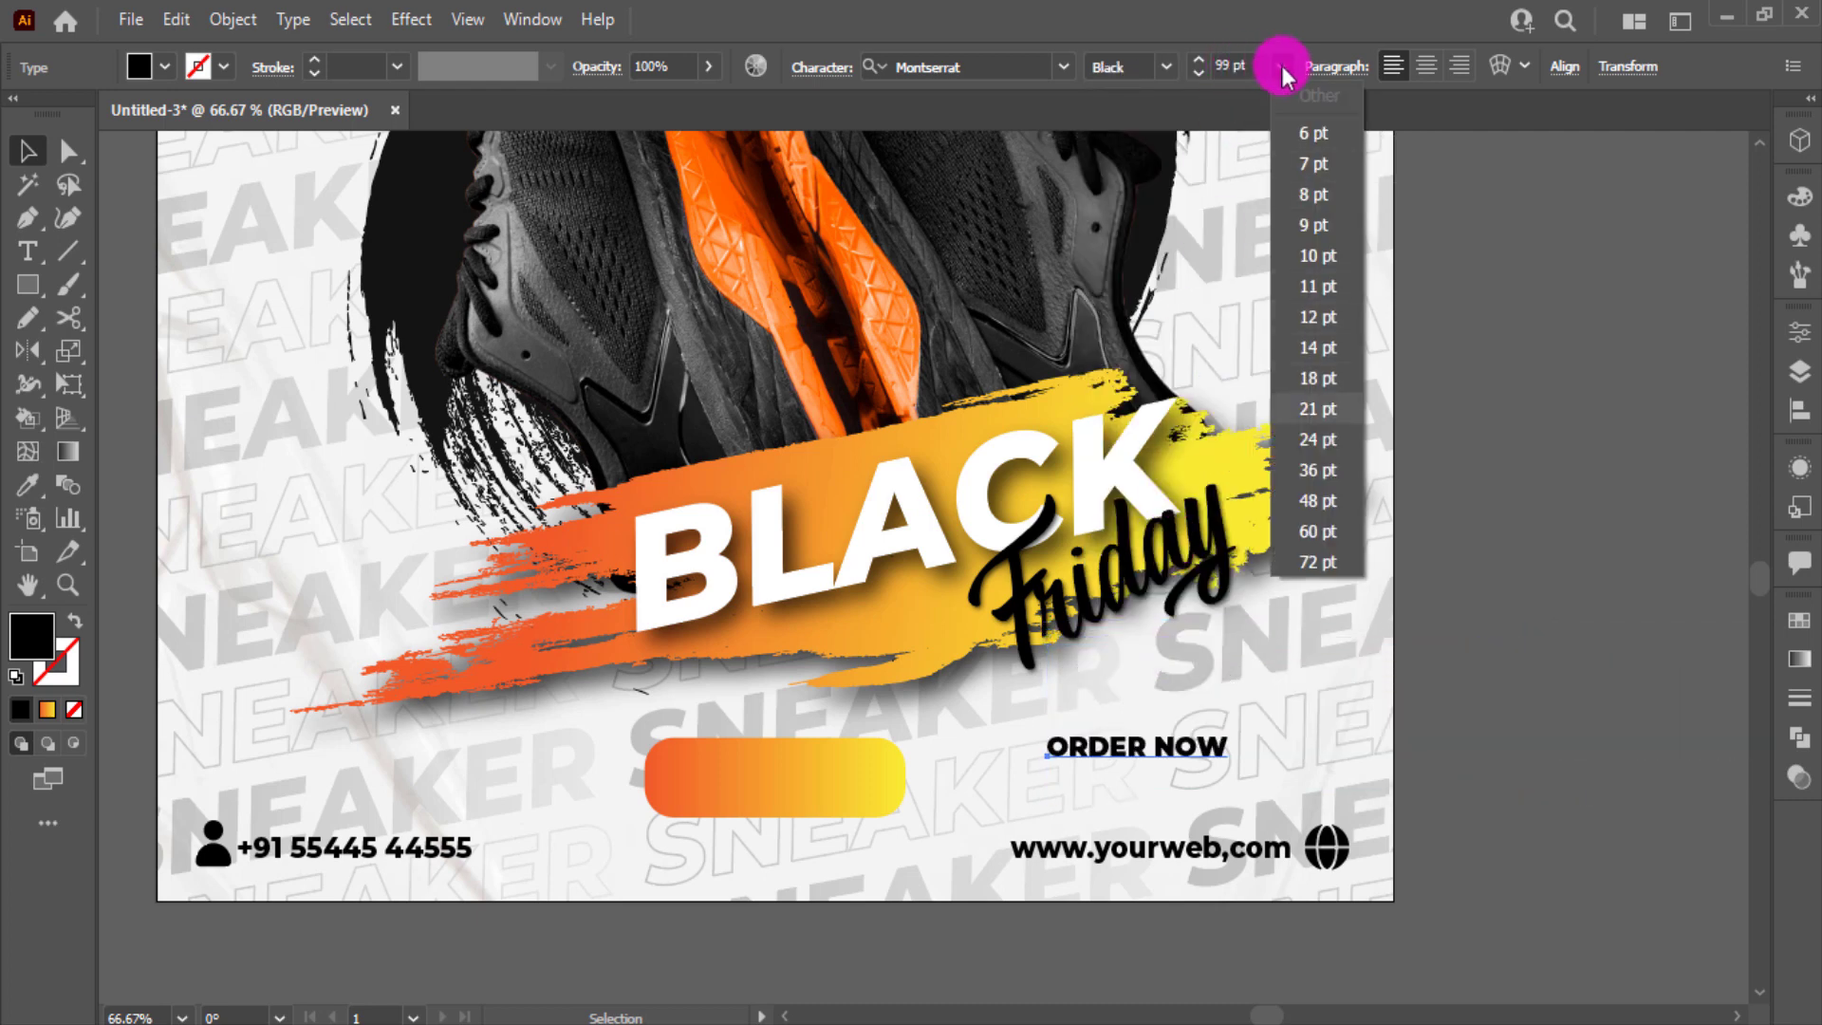
left_click(1323, 472)
mouse_move(1262, 742)
left_mouse_down()
mouse_move(1009, 818)
mouse_move(906, 800)
left_mouse_up()
left_click(972, 750)
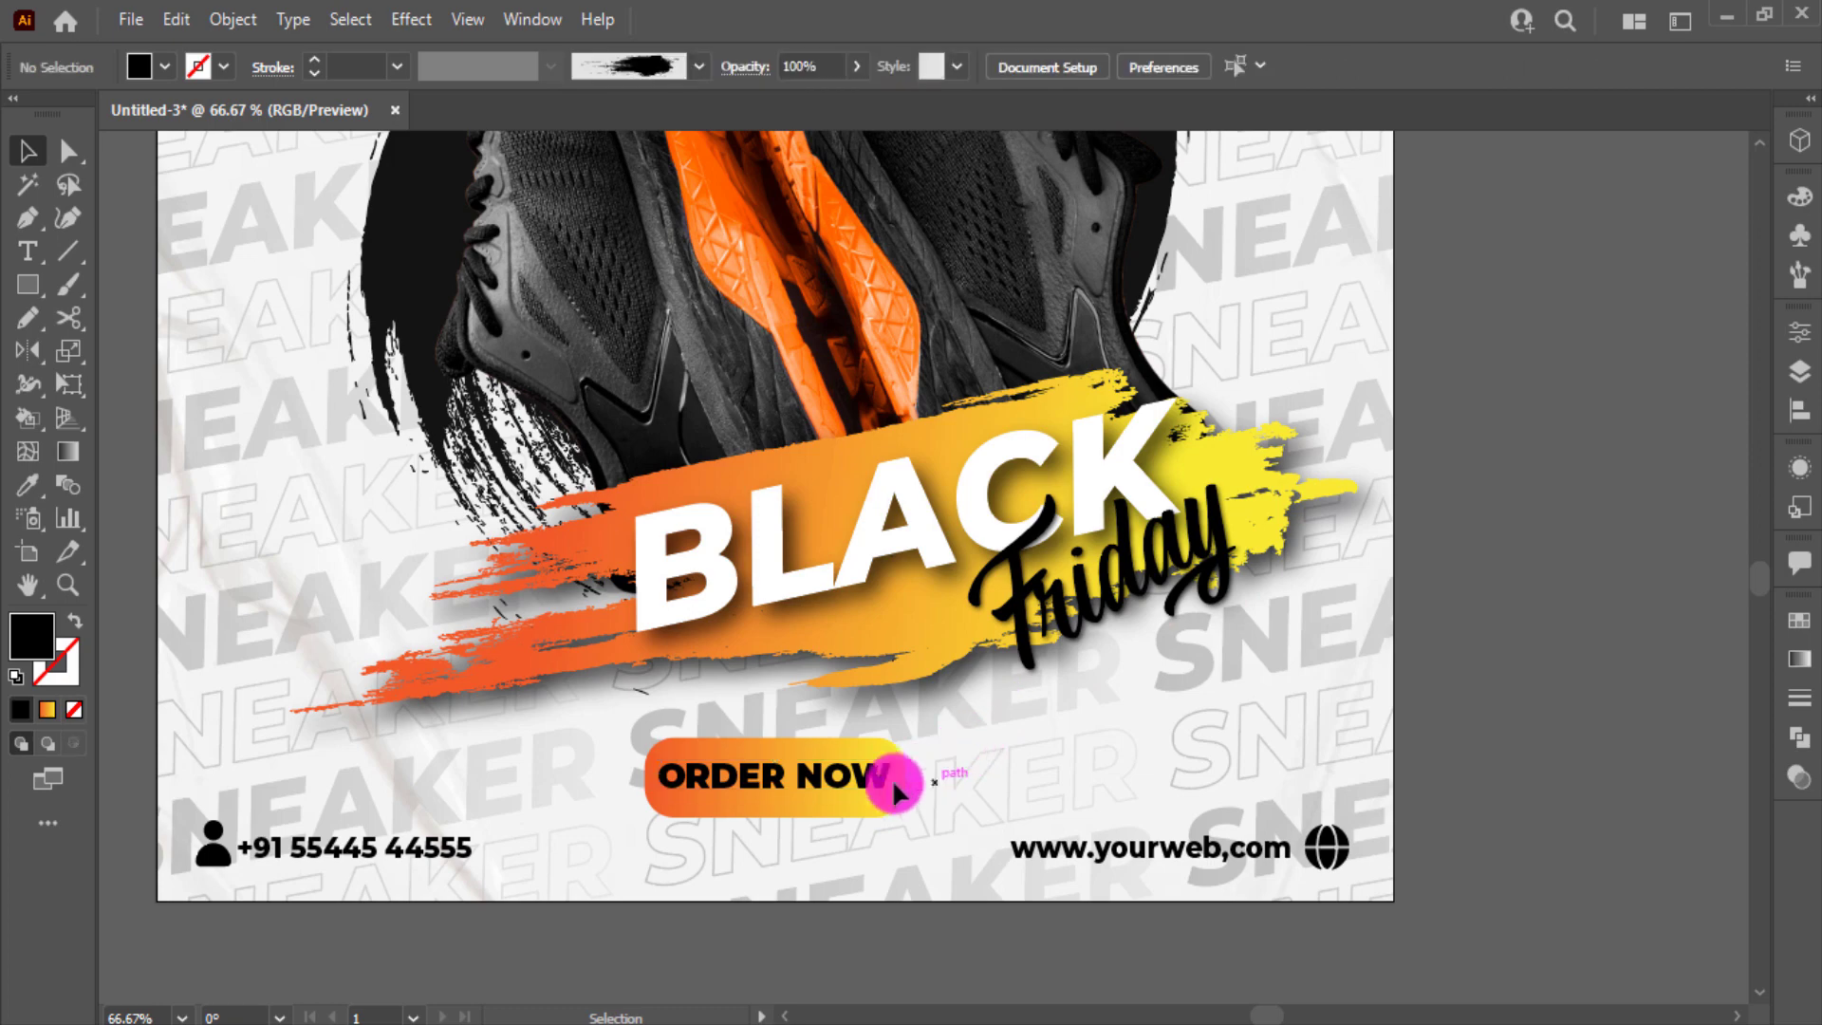
left_click(854, 793)
Nudge the ORDER NOW text slightly lower on the button
left_click(1233, 751)
scroll(1236, 754, "up", 3)
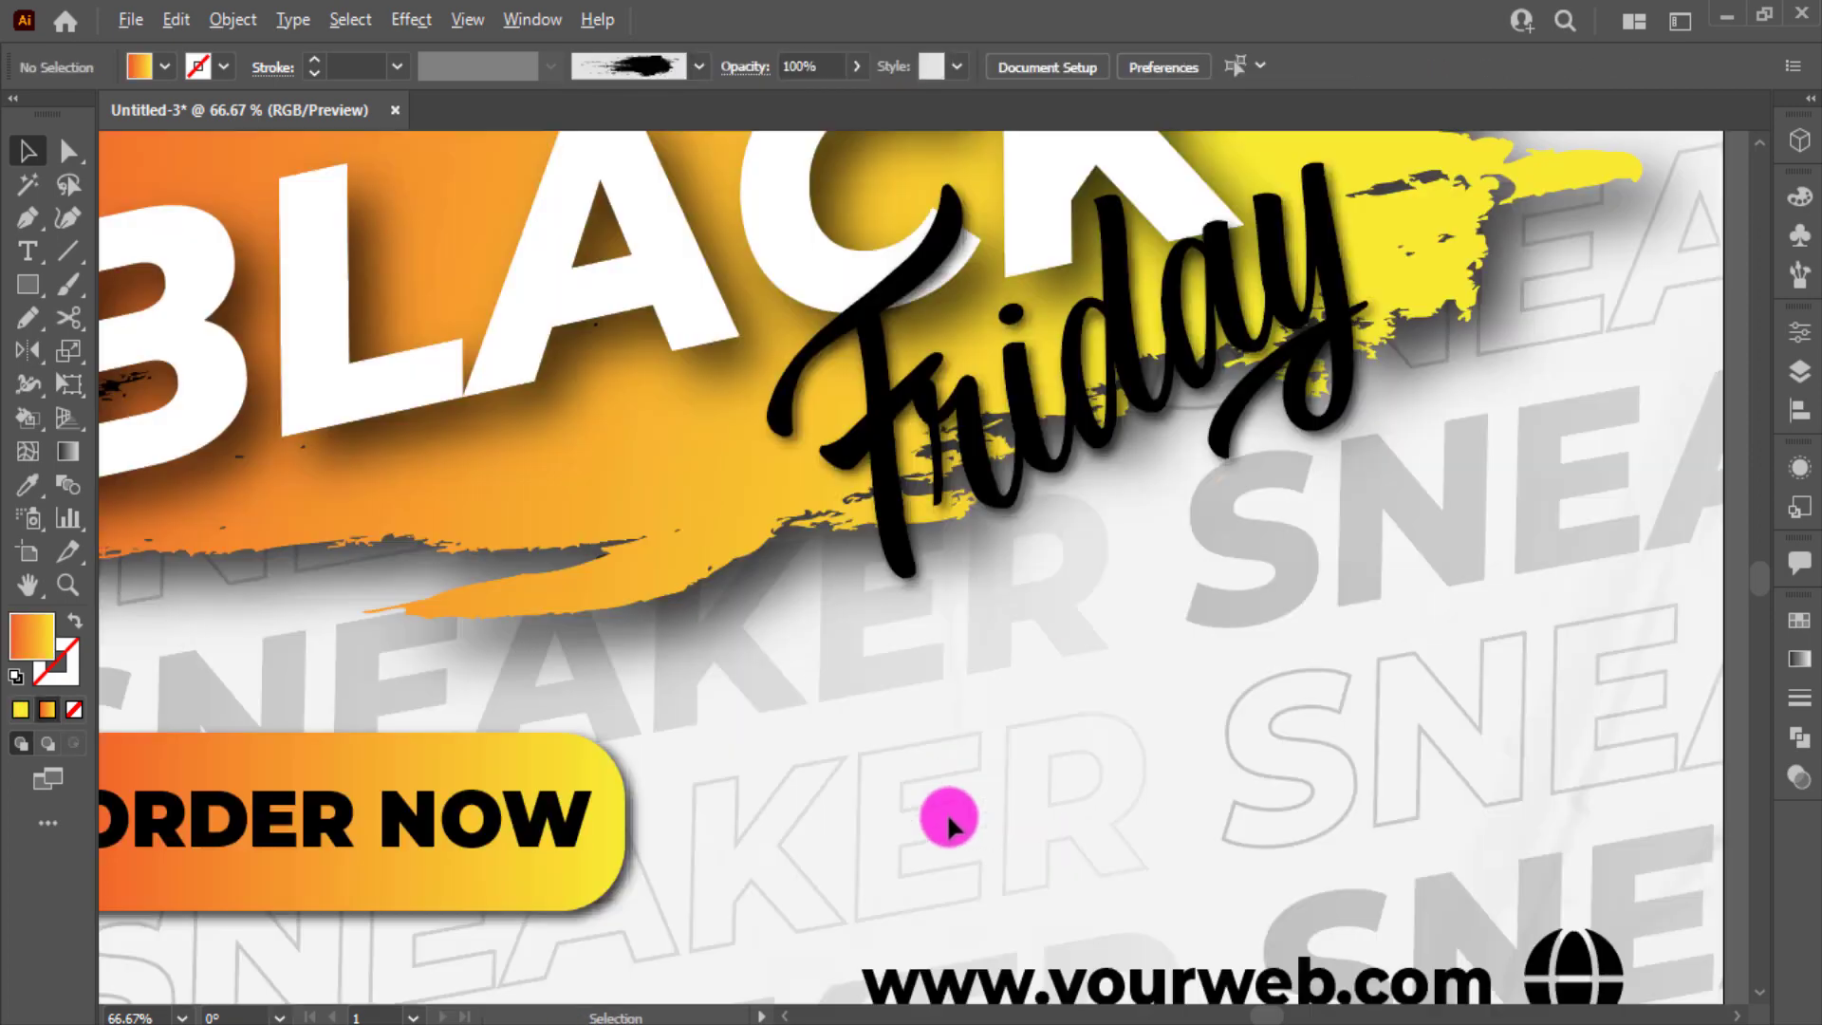
scroll(708, 871, "left", 5)
left_click(860, 787)
left_click_drag(861, 788, 860, 793)
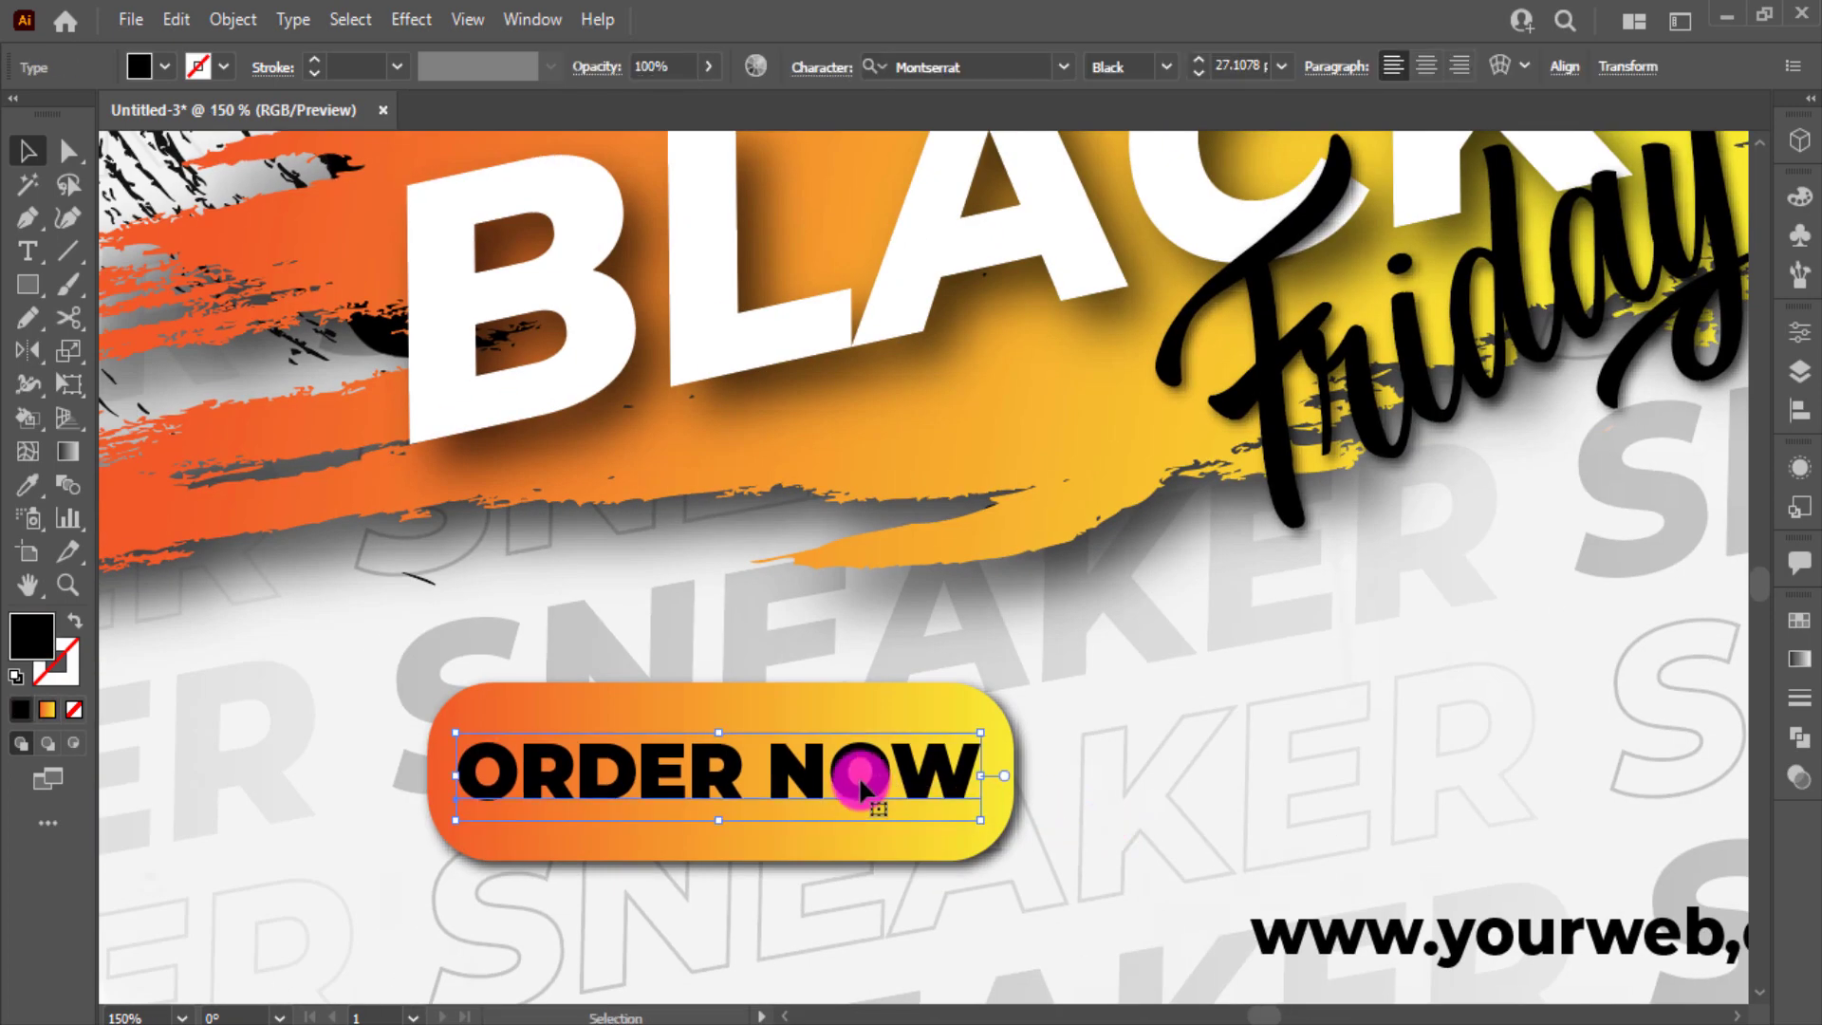
Try a white fill on ORDER NOW, revert to black, and fit the whole poster in view
left_click(142, 64)
left_click(55, 110)
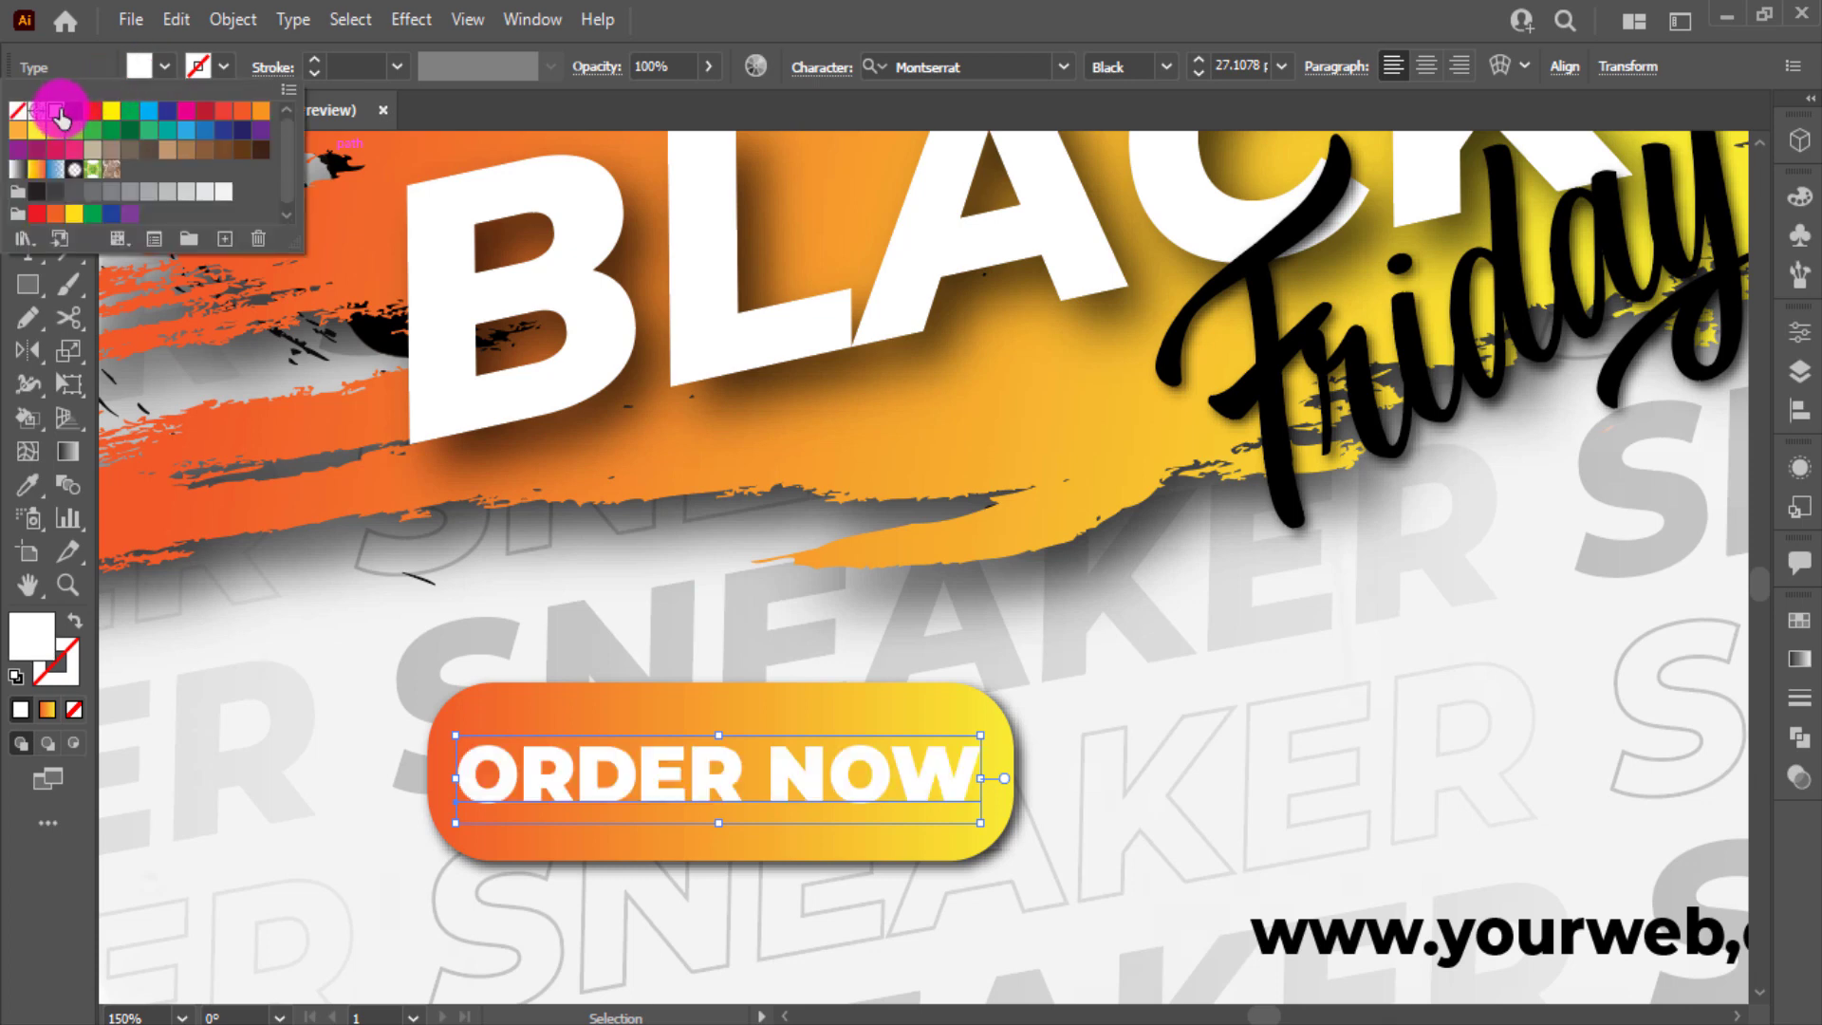
key("ctrl+z")
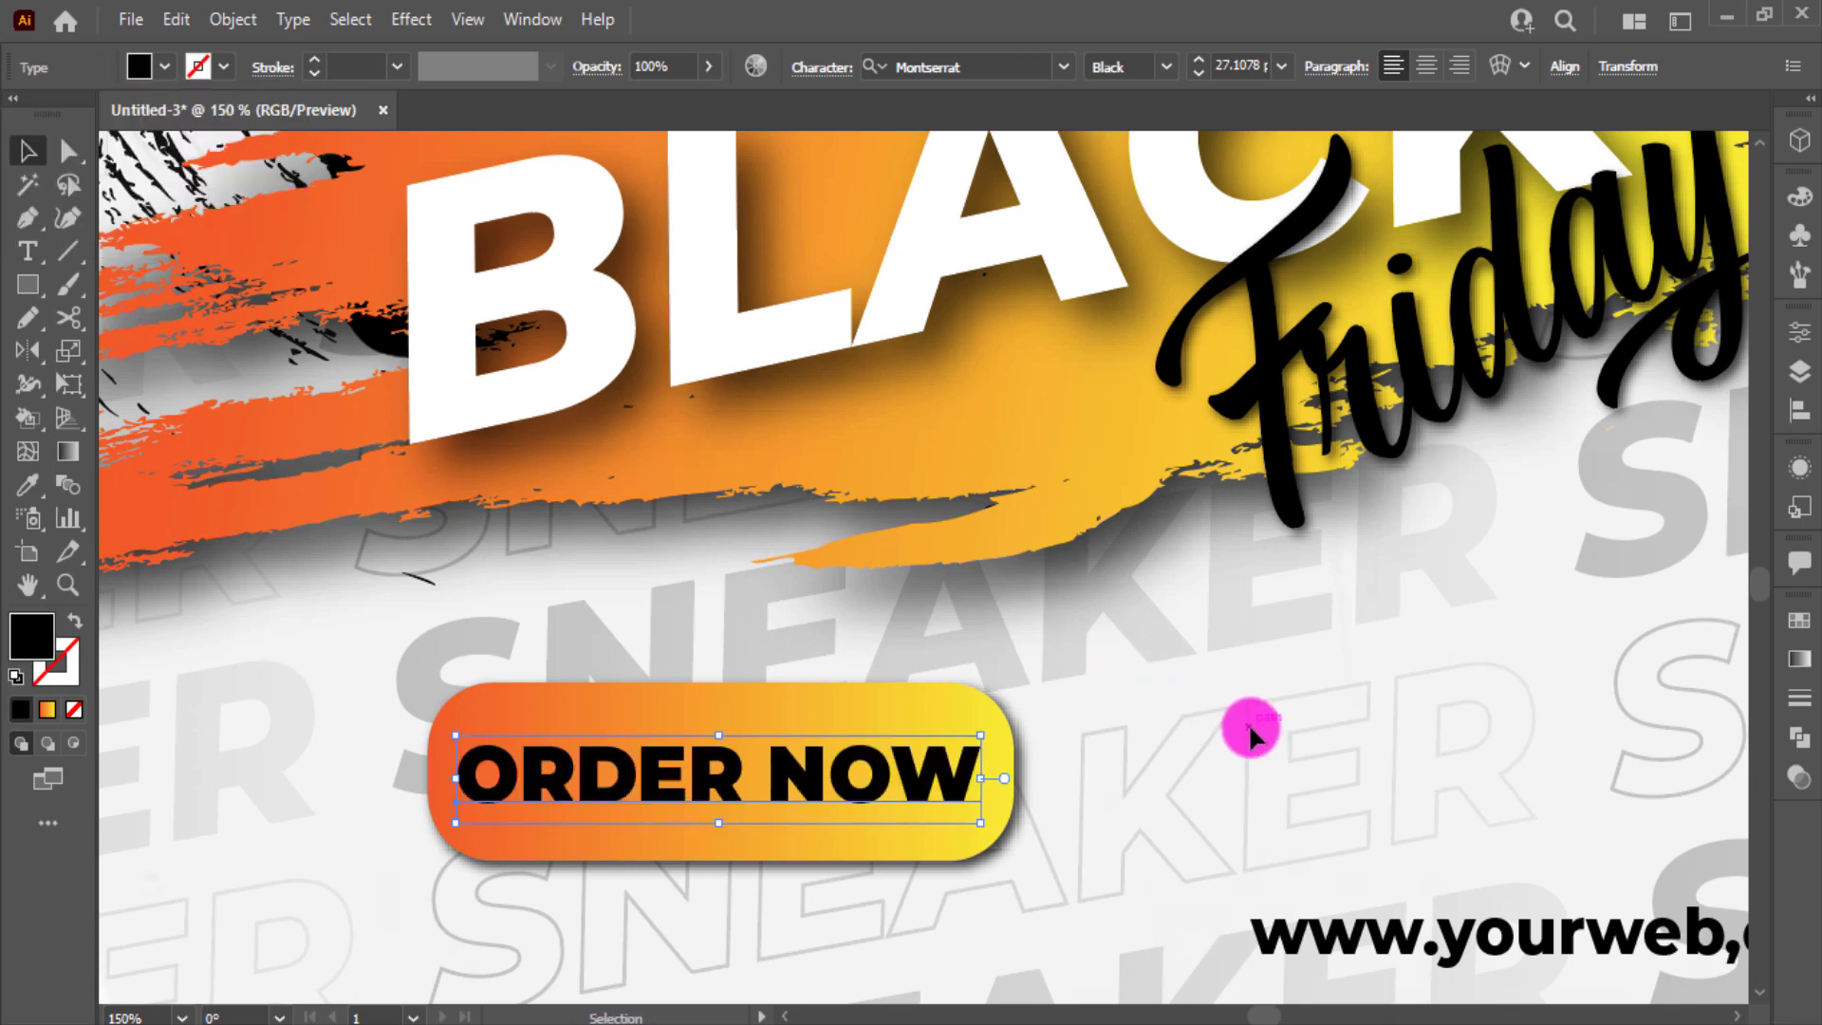
key("ctrl+shift+a")
key("ctrl+0")
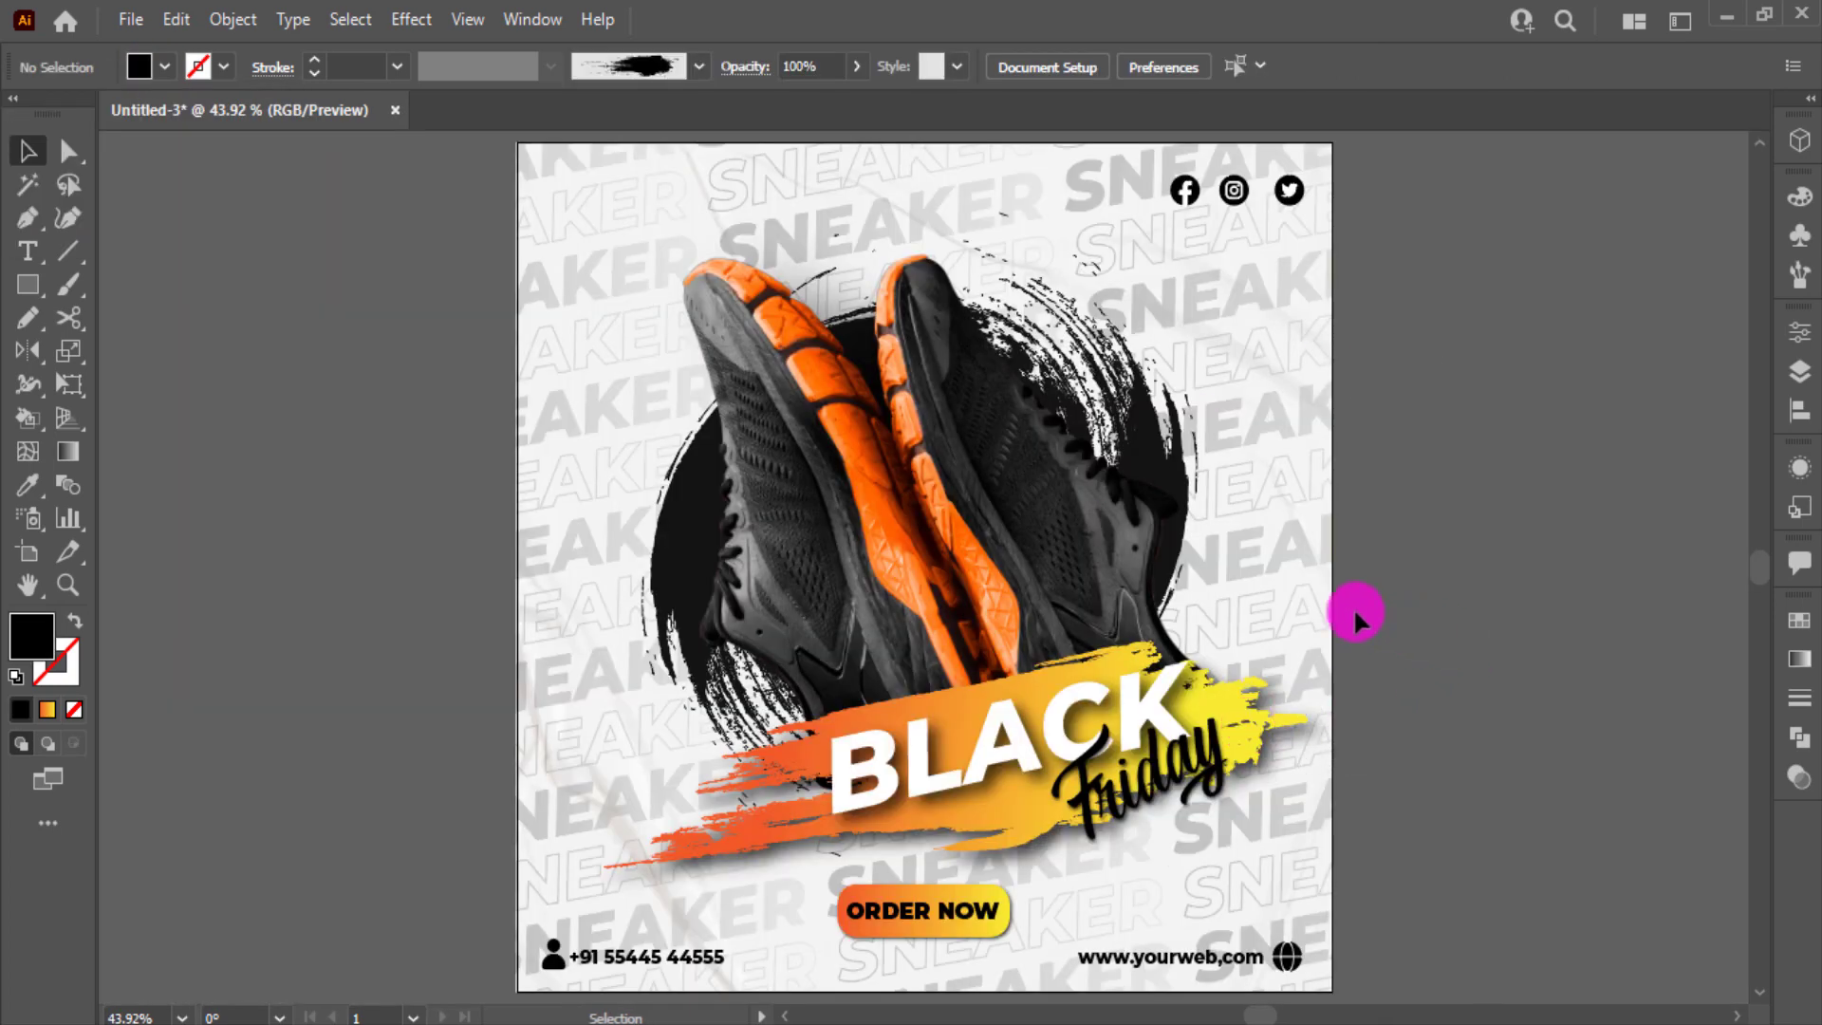
Type LOGO on the pasteboard and move it into the poster's top-left corner
left_click(27, 249)
left_click(153, 245)
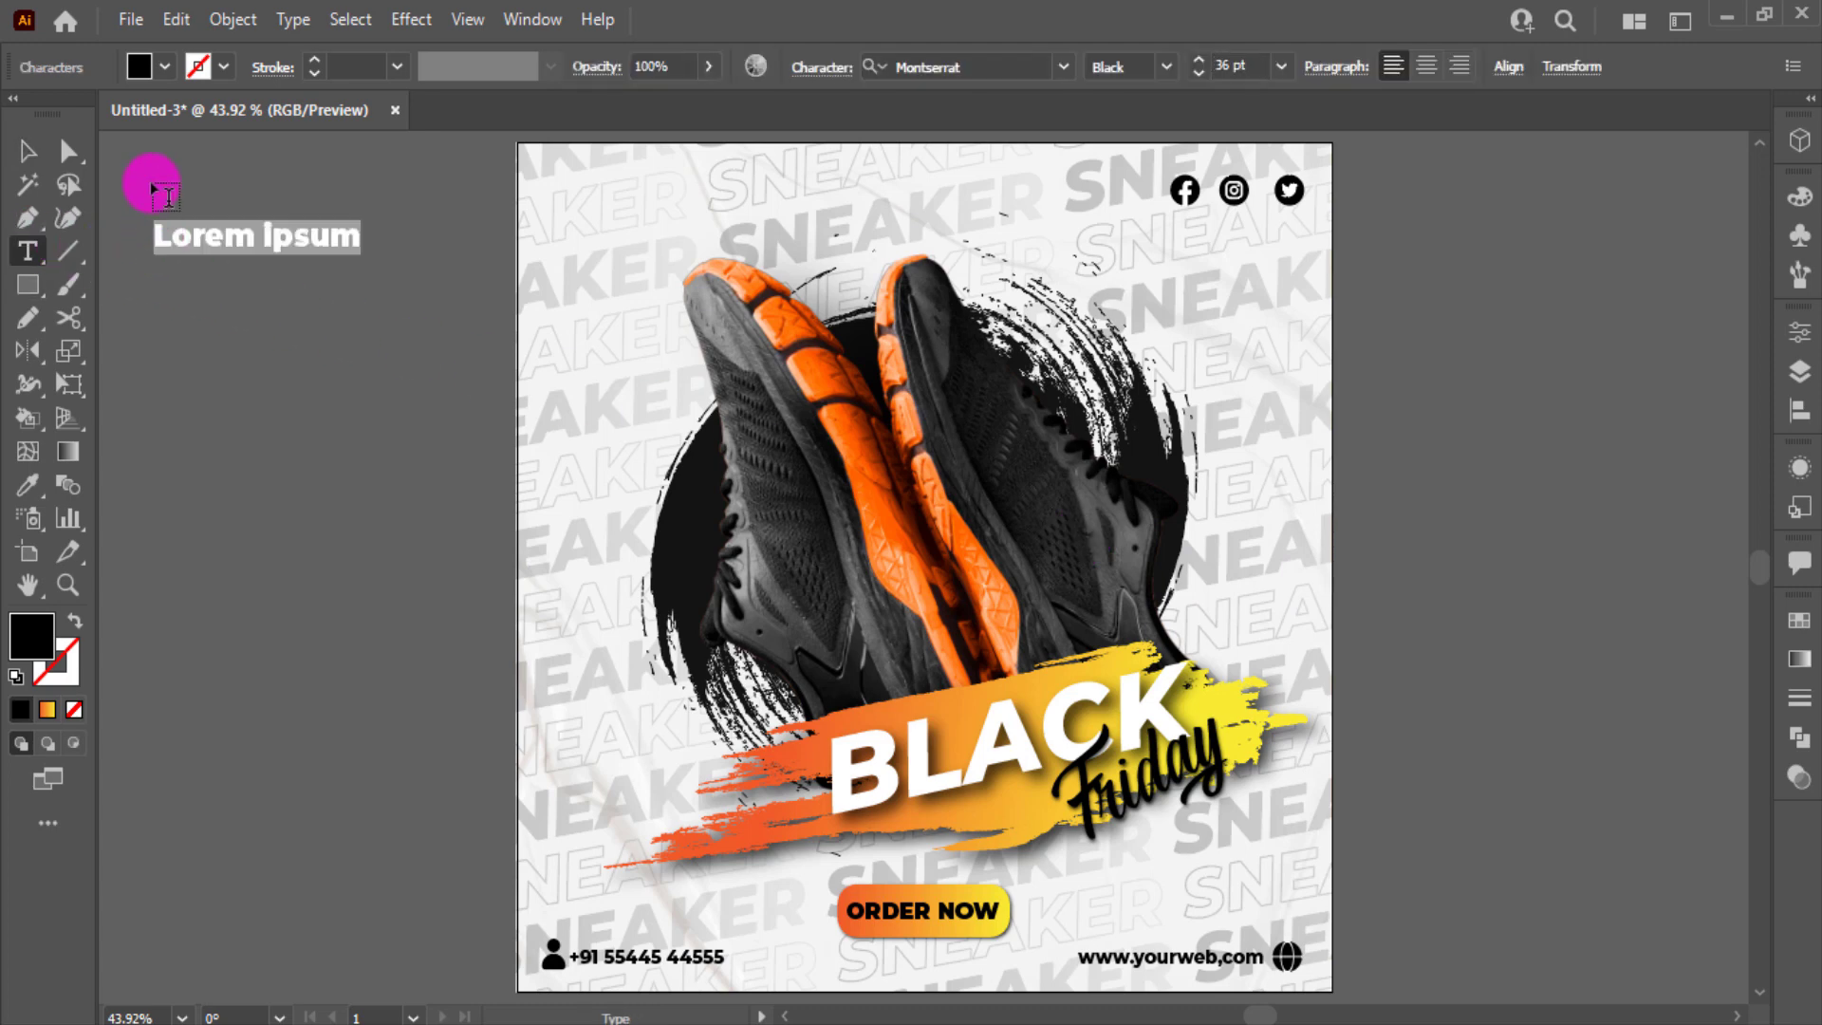
type("LOGO")
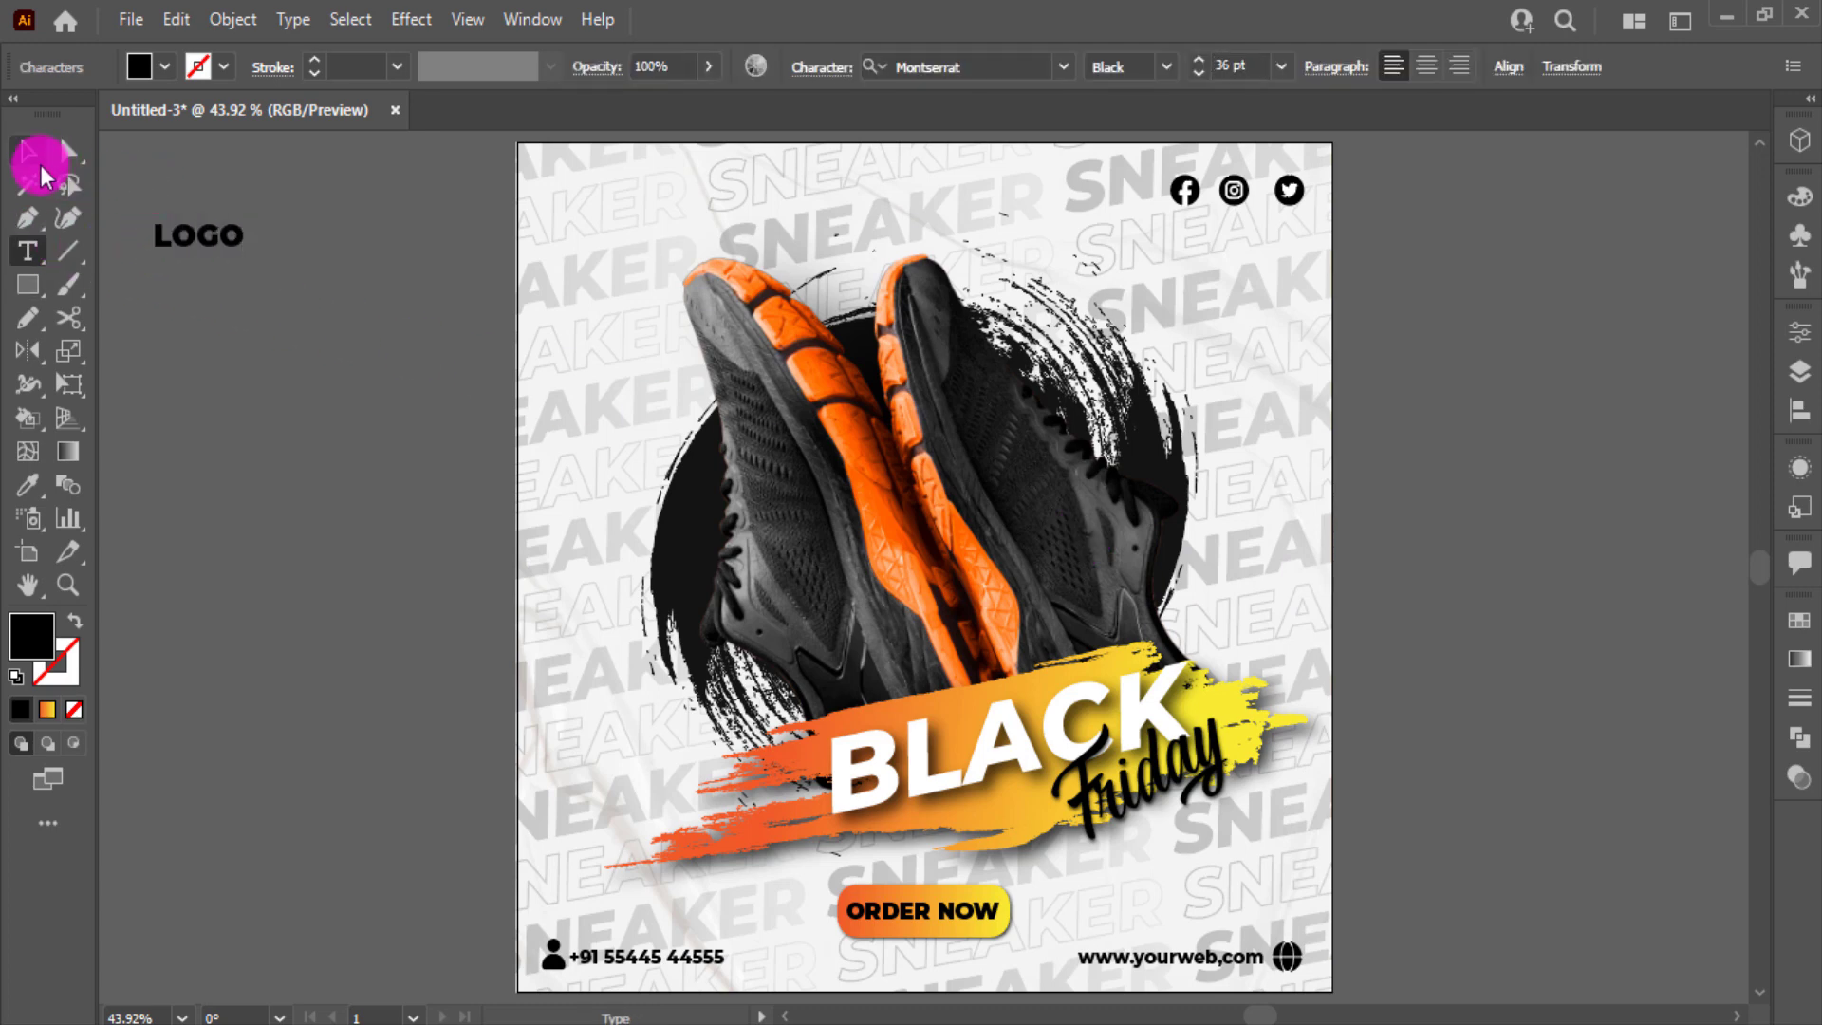
left_click(41, 173)
left_click_drag(227, 239, 621, 199)
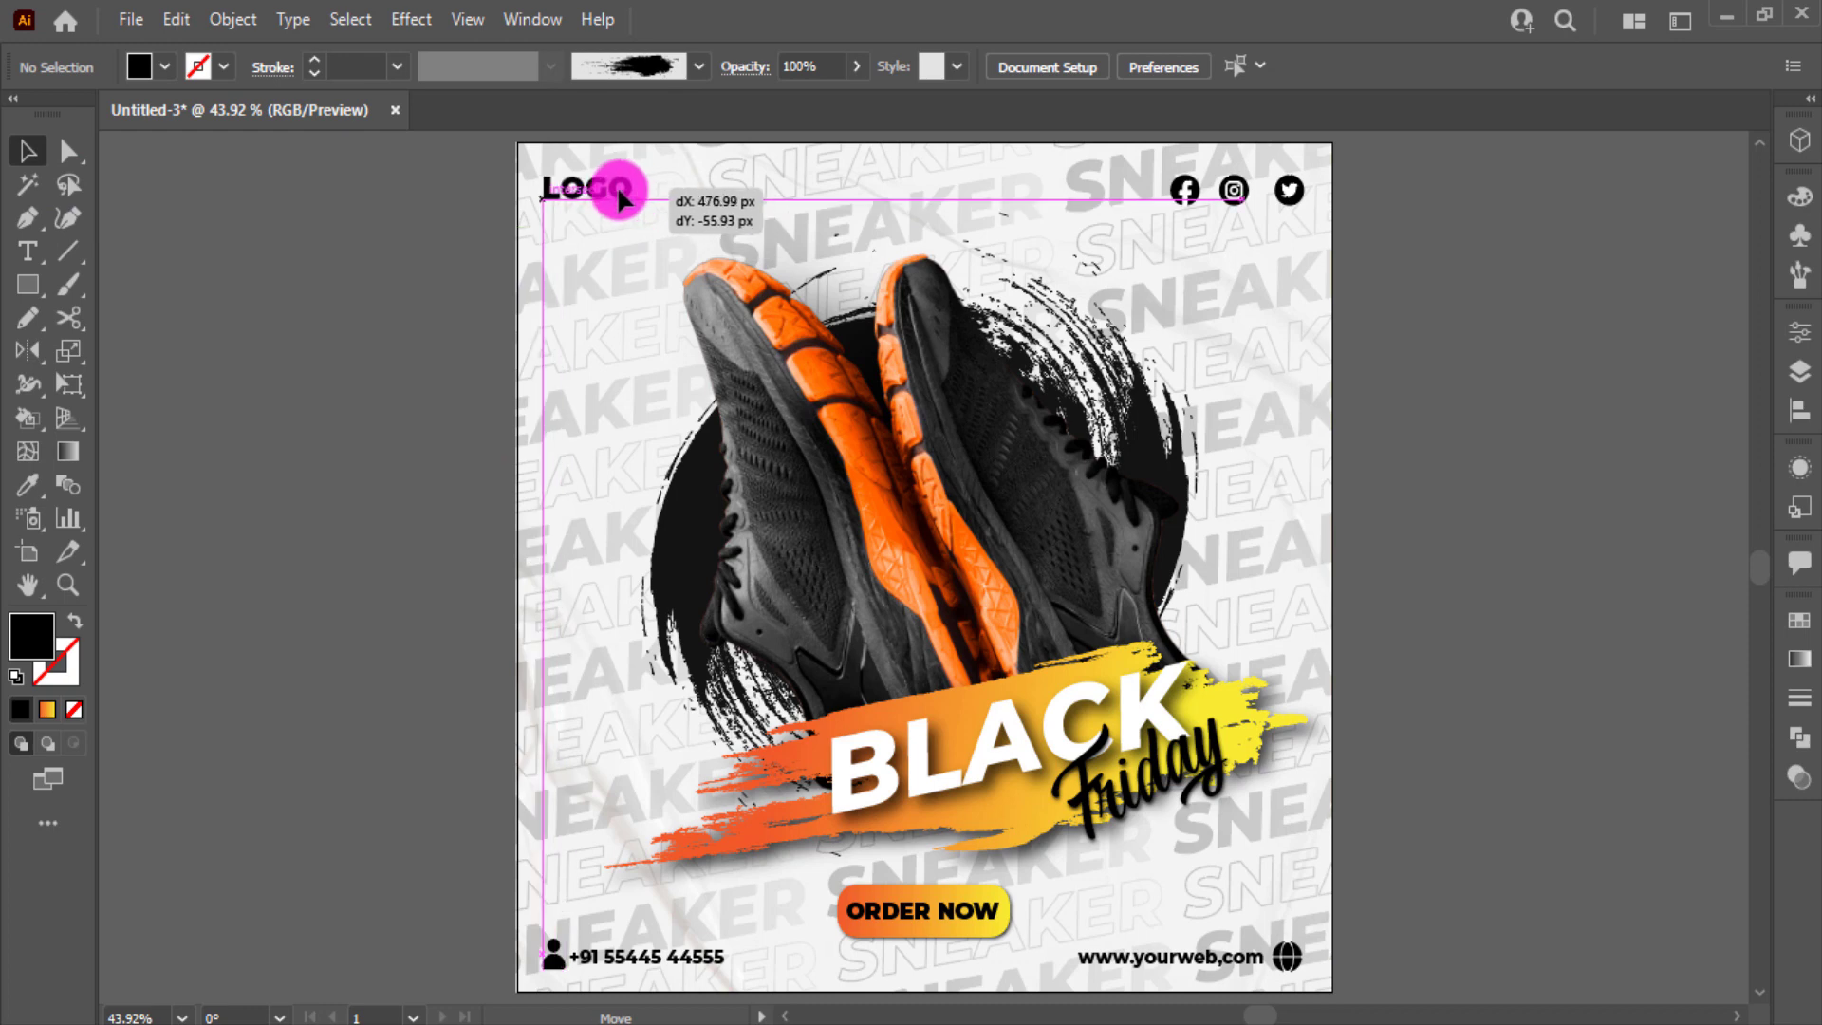
left_click(351, 258)
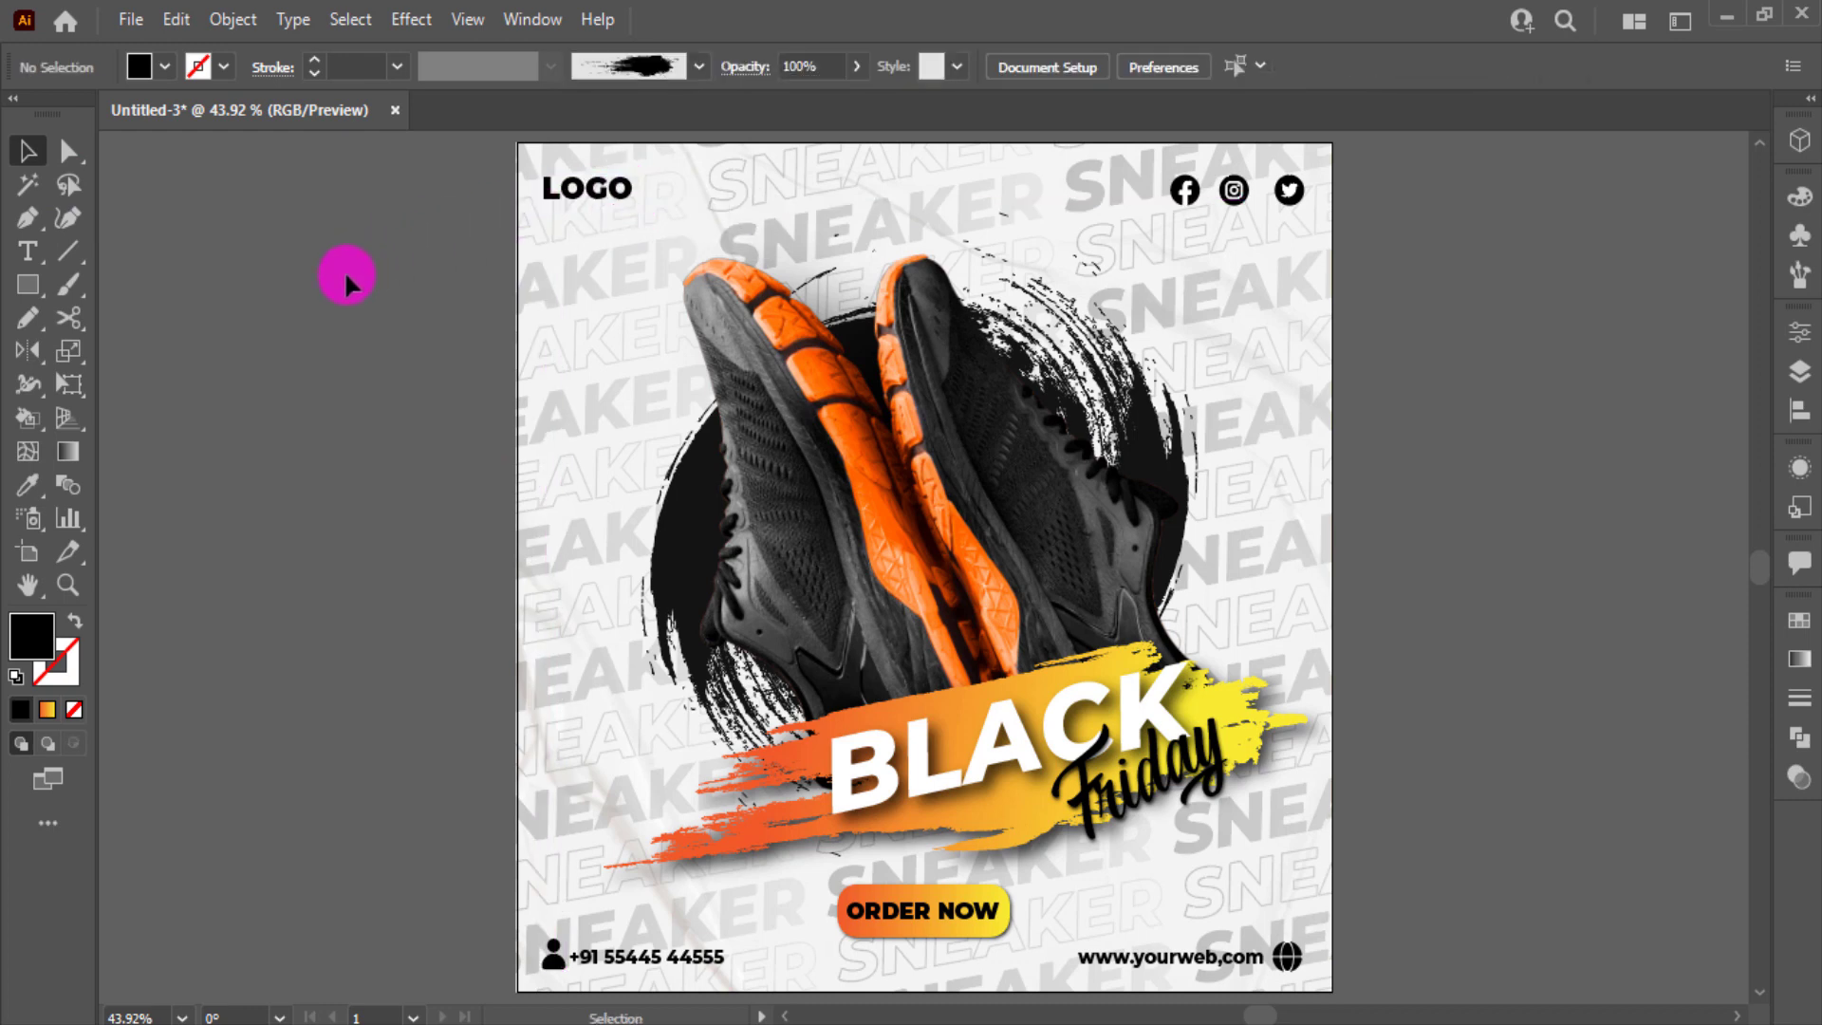